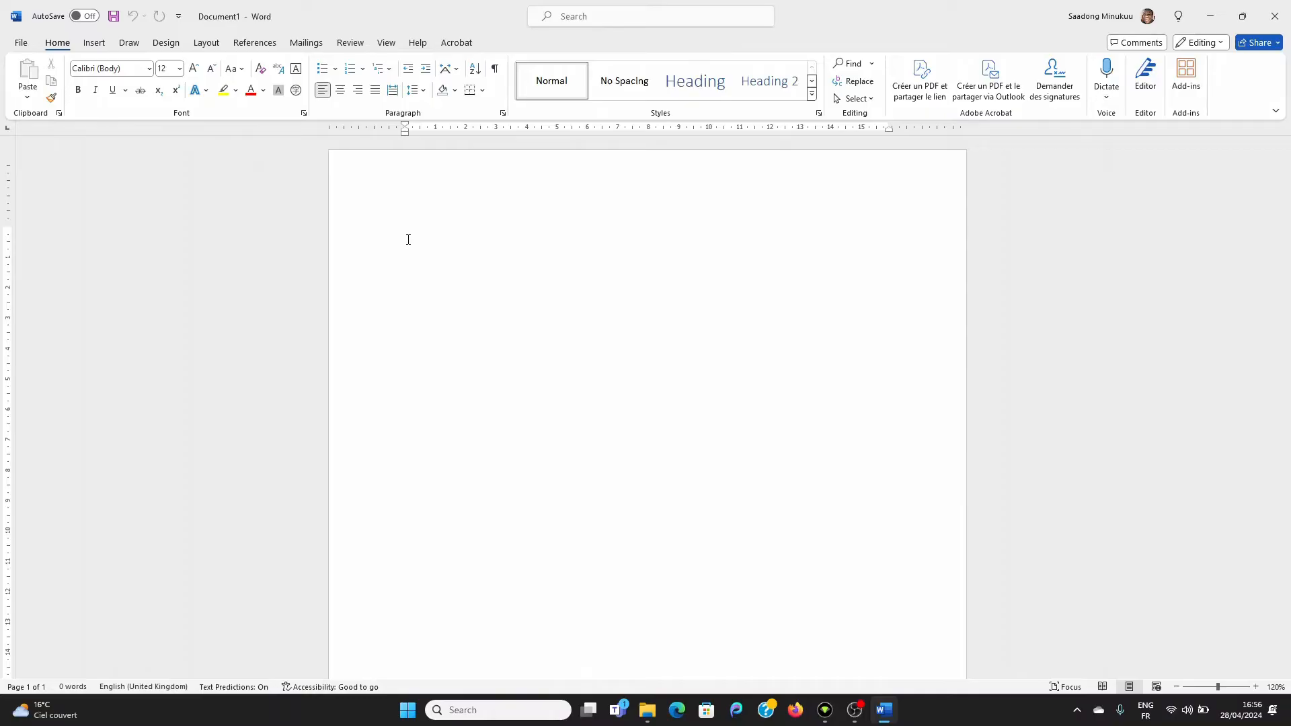
Insert six page breaks to make a seven-page blank document and return to its first page
{"action": "key", "text": "ctrl+Return"}
{"action": "key", "text": "ctrl+Return"}
{"action": "key", "text": "ctrl+Return"}
{"action": "key", "text": "ctrl+Return"}
{"action": "key", "text": "ctrl+Return"}
{"action": "key", "text": "ctrl+Return"}
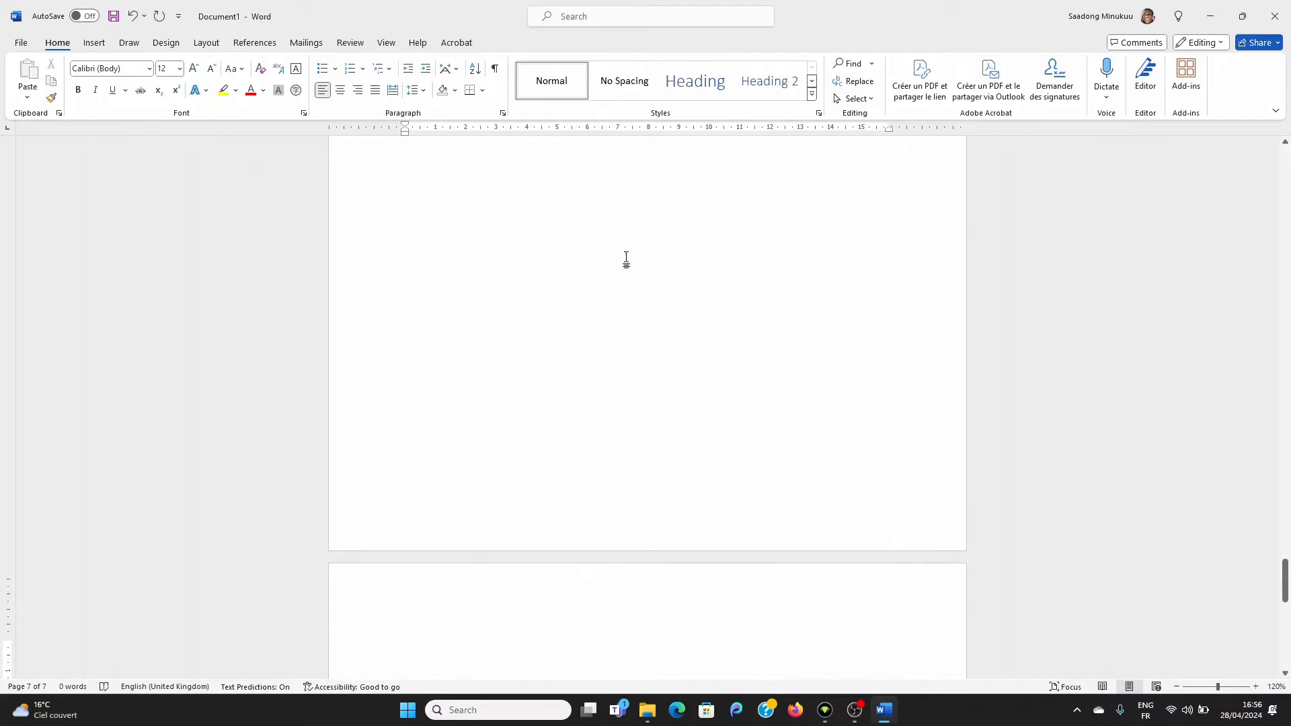
{"action": "scroll", "coordinate": [613, 256], "scroll_direction": "up", "scroll_amount": 10}
{"action": "scroll", "coordinate": [667, 320], "scroll_direction": "up", "scroll_amount": 10}
{"action": "scroll", "coordinate": [653, 320], "scroll_direction": "up", "scroll_amount": 10}
{"action": "scroll", "coordinate": [656, 323], "scroll_direction": "up", "scroll_amount": 10}
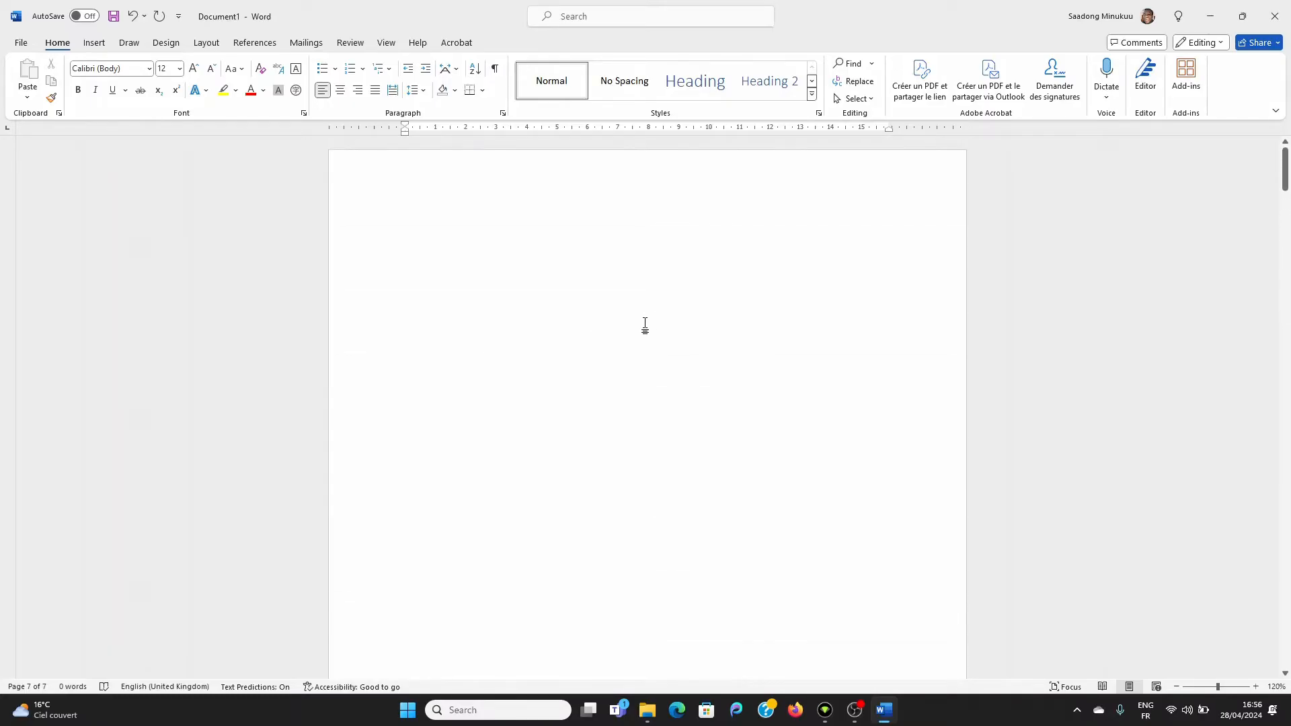
Insert Plain Number 3 page numbers at the bottom of the pages and close footer editing
{"action": "left_click", "coordinate": [605, 323]}
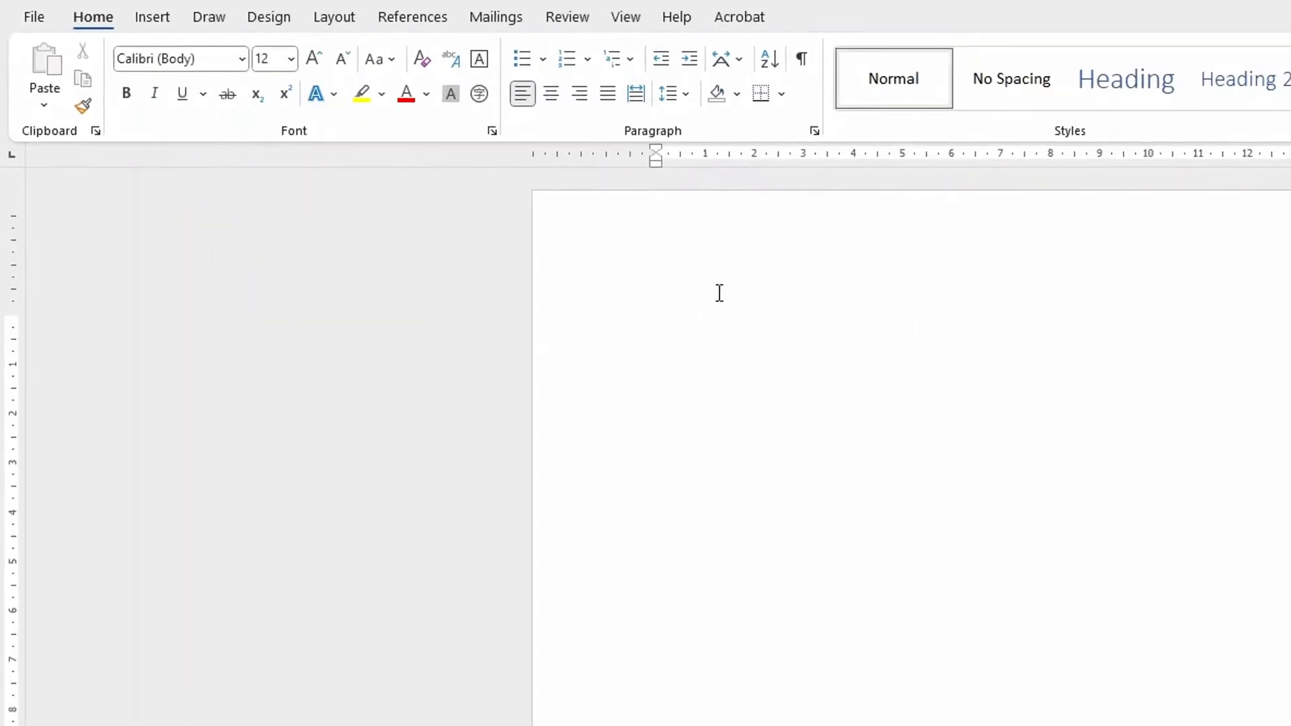
{"action": "left_click", "coordinate": [172, 20]}
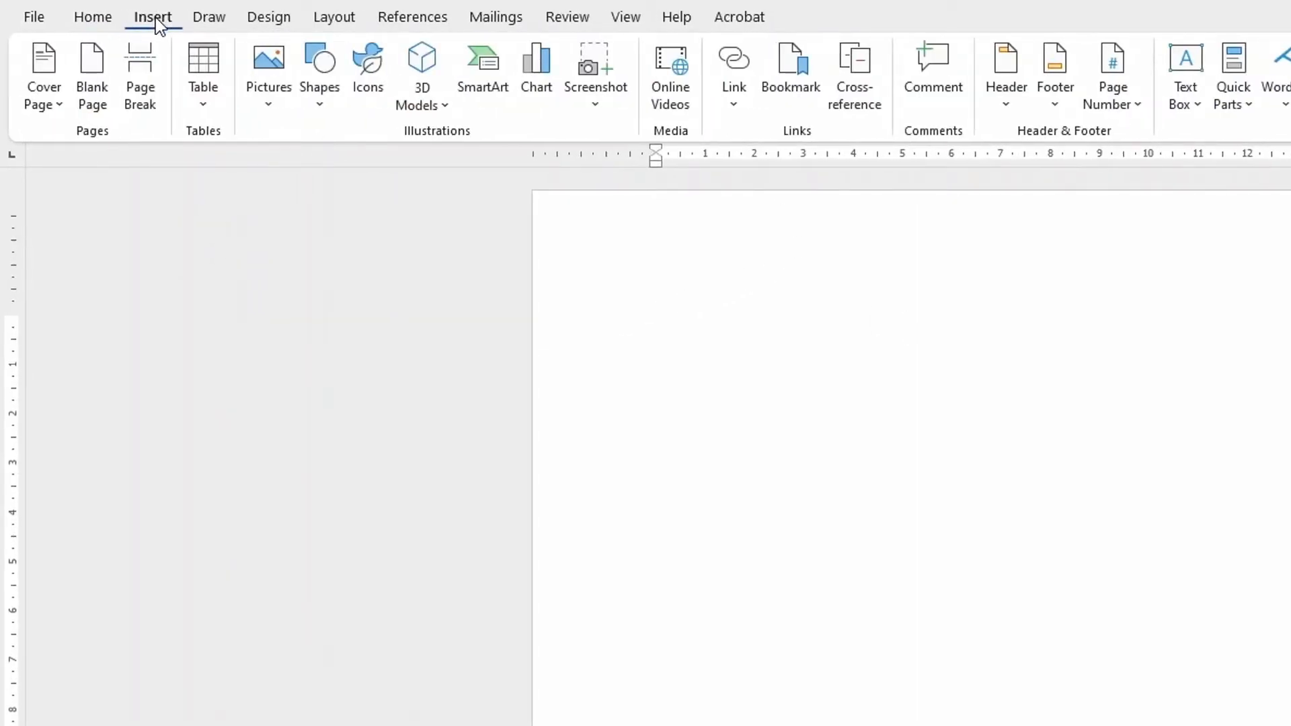
{"action": "left_click", "coordinate": [1113, 105]}
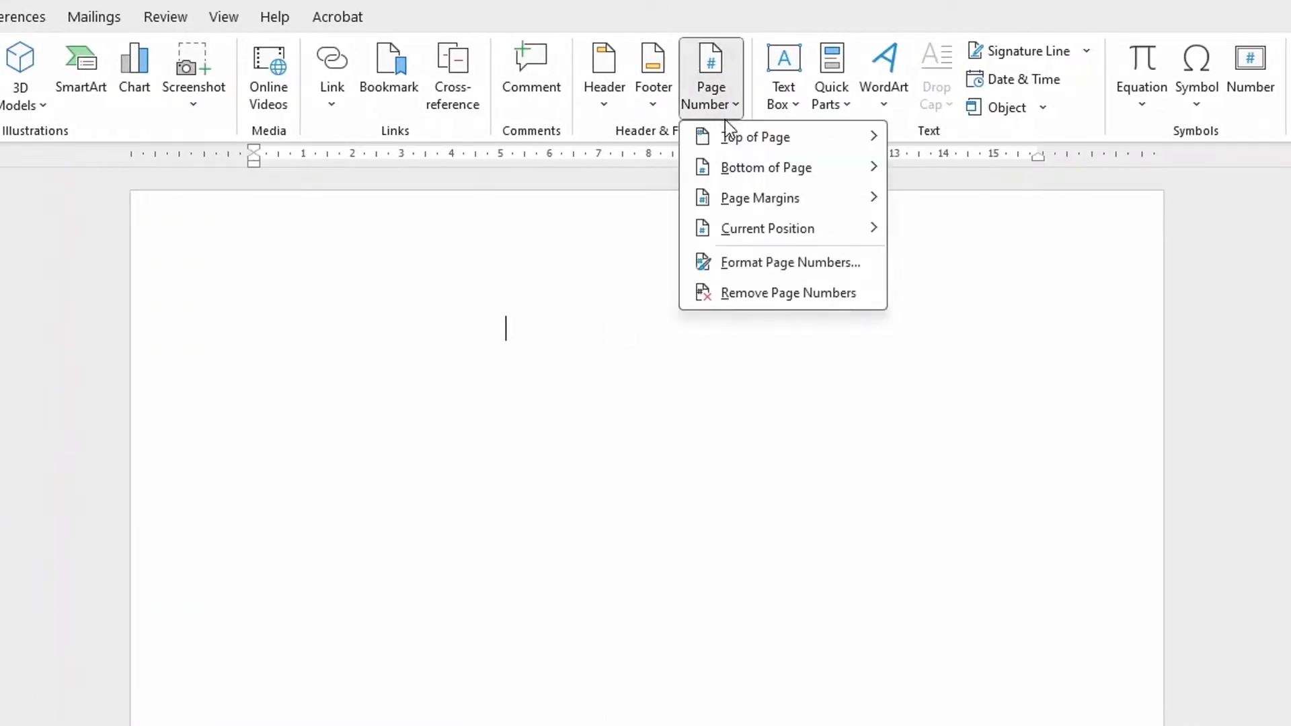
{"action": "left_click", "coordinate": [732, 172]}
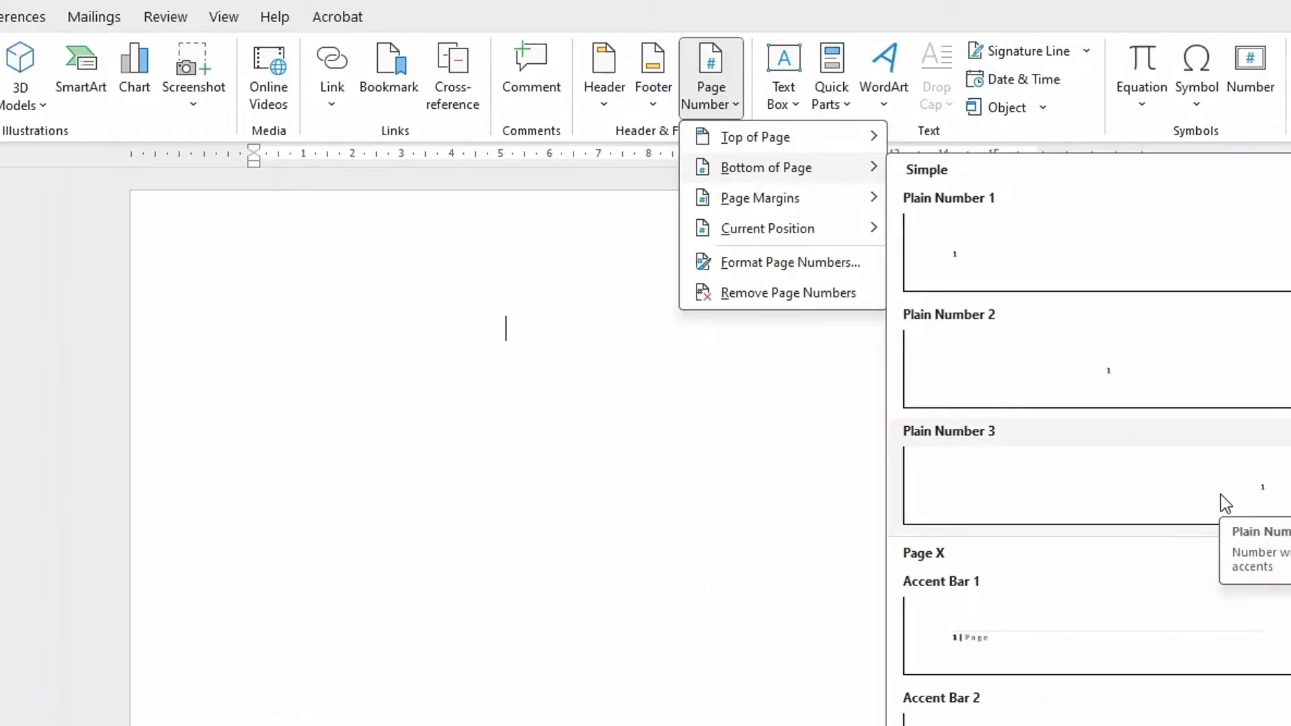
{"action": "left_click", "coordinate": [1241, 499]}
{"action": "scroll", "coordinate": [1073, 582], "scroll_direction": "down", "scroll_amount": 10}
{"action": "scroll", "coordinate": [1082, 578], "scroll_direction": "down", "scroll_amount": 15}
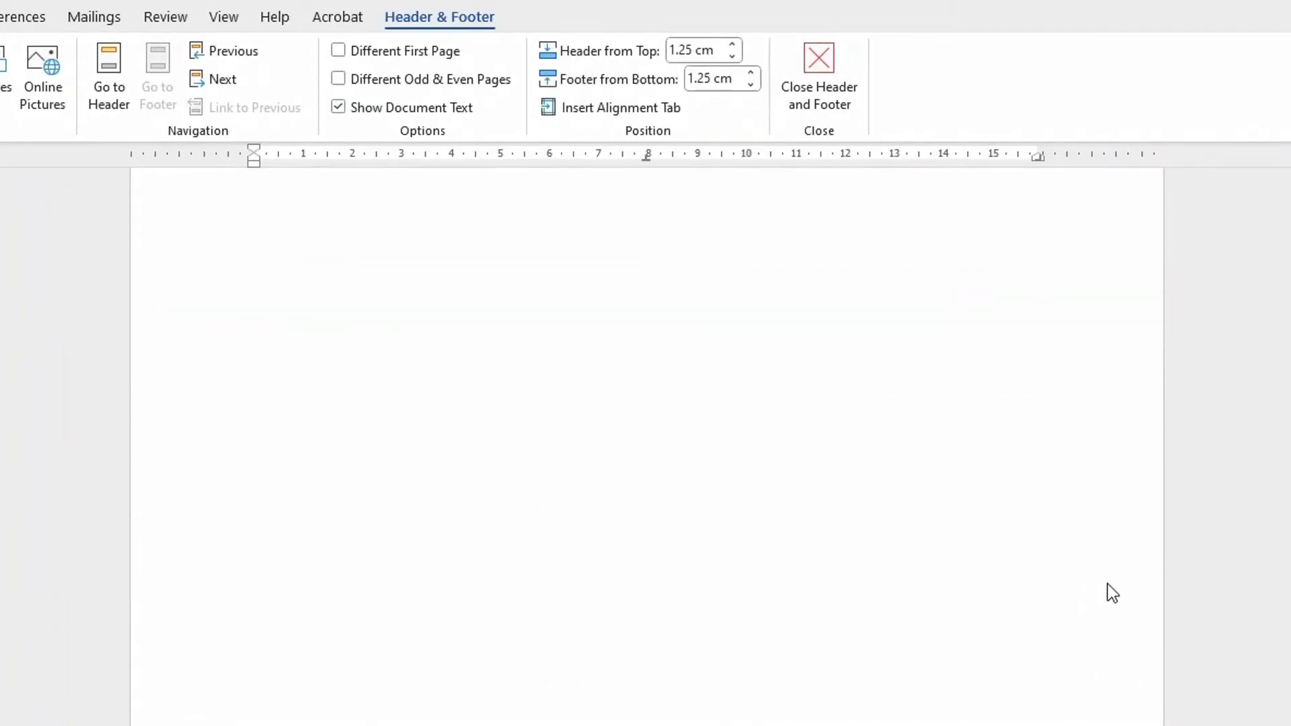
{"action": "scroll", "coordinate": [1102, 603], "scroll_direction": "down", "scroll_amount": 10}
{"action": "double_click", "coordinate": [814, 599]}
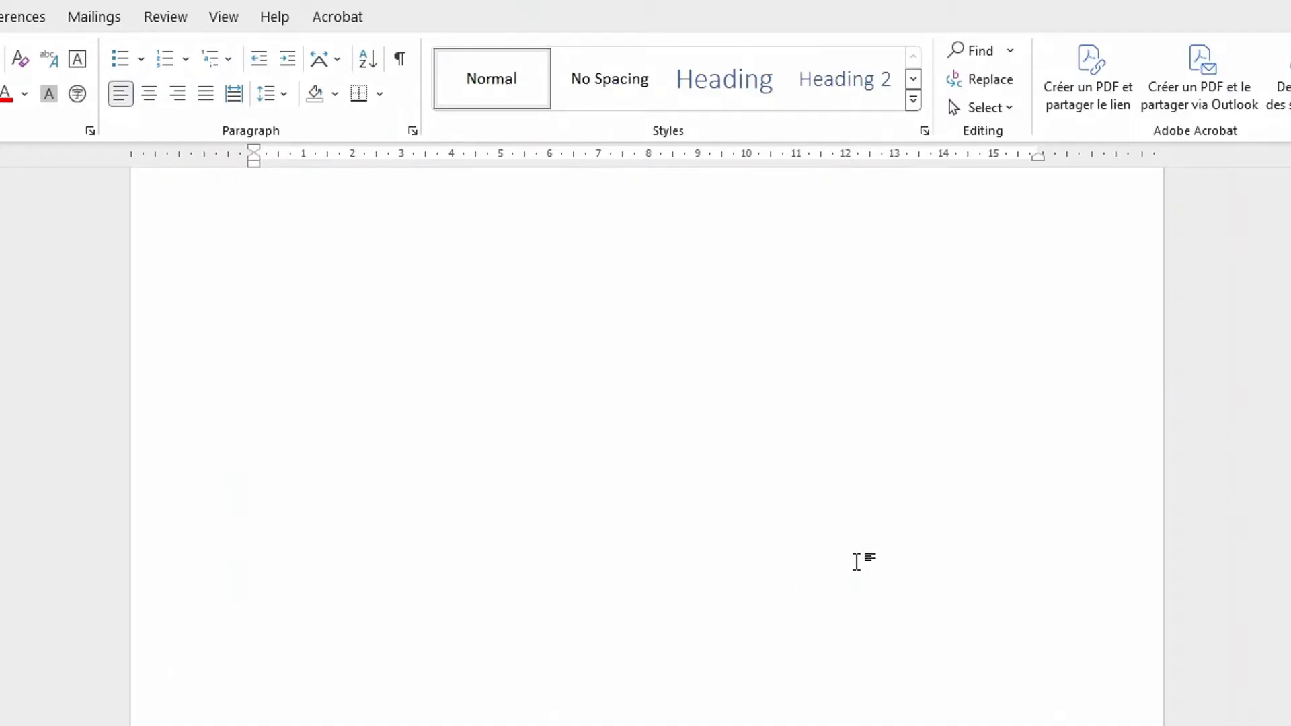
Examine the first page from its upper edge to the page number in its footer
{"action": "scroll", "coordinate": [792, 633], "scroll_direction": "up", "scroll_amount": 1}
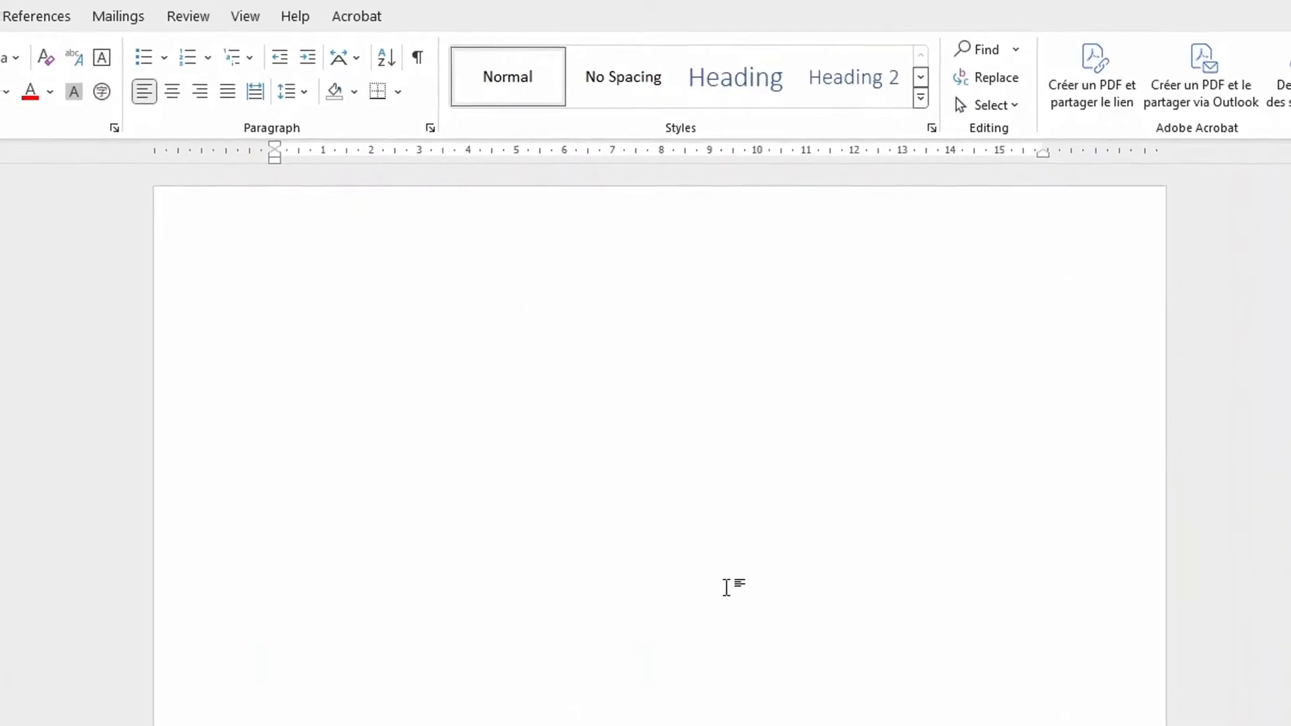
{"action": "scroll", "coordinate": [787, 536], "scroll_direction": "down", "scroll_amount": 1}
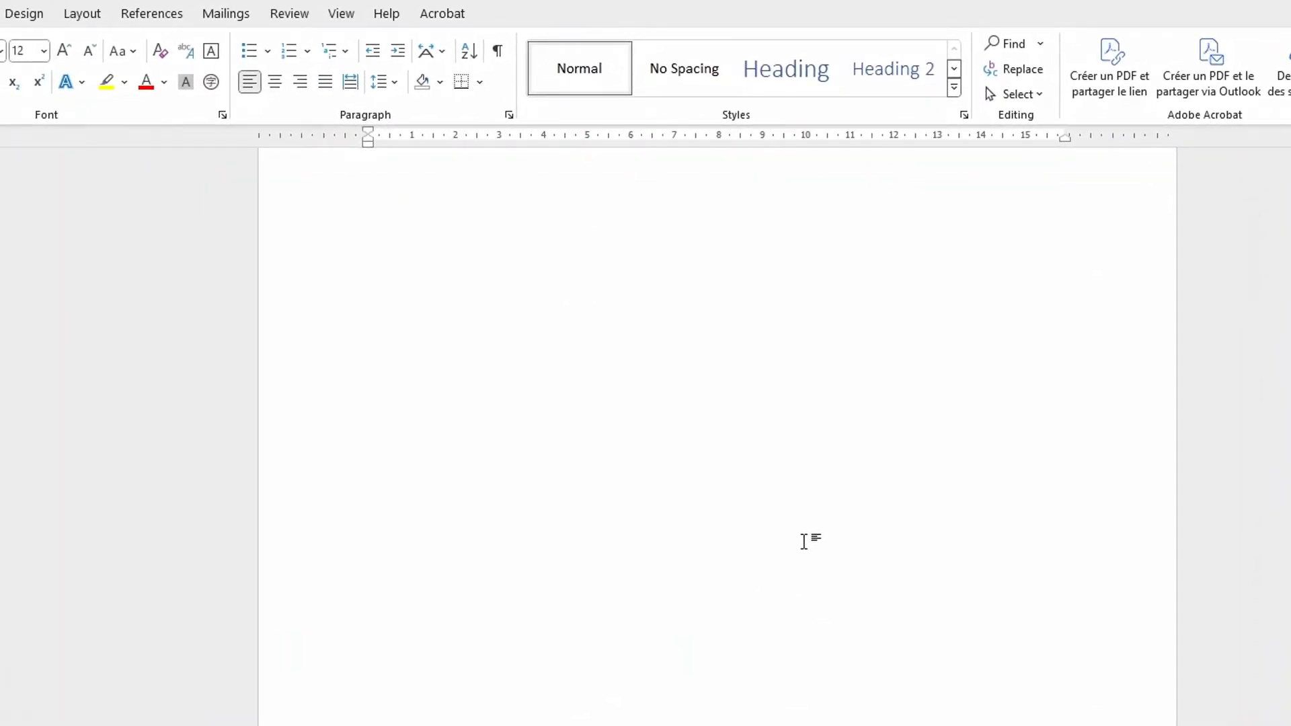
{"action": "scroll", "coordinate": [861, 646], "scroll_direction": "down", "scroll_amount": 3}
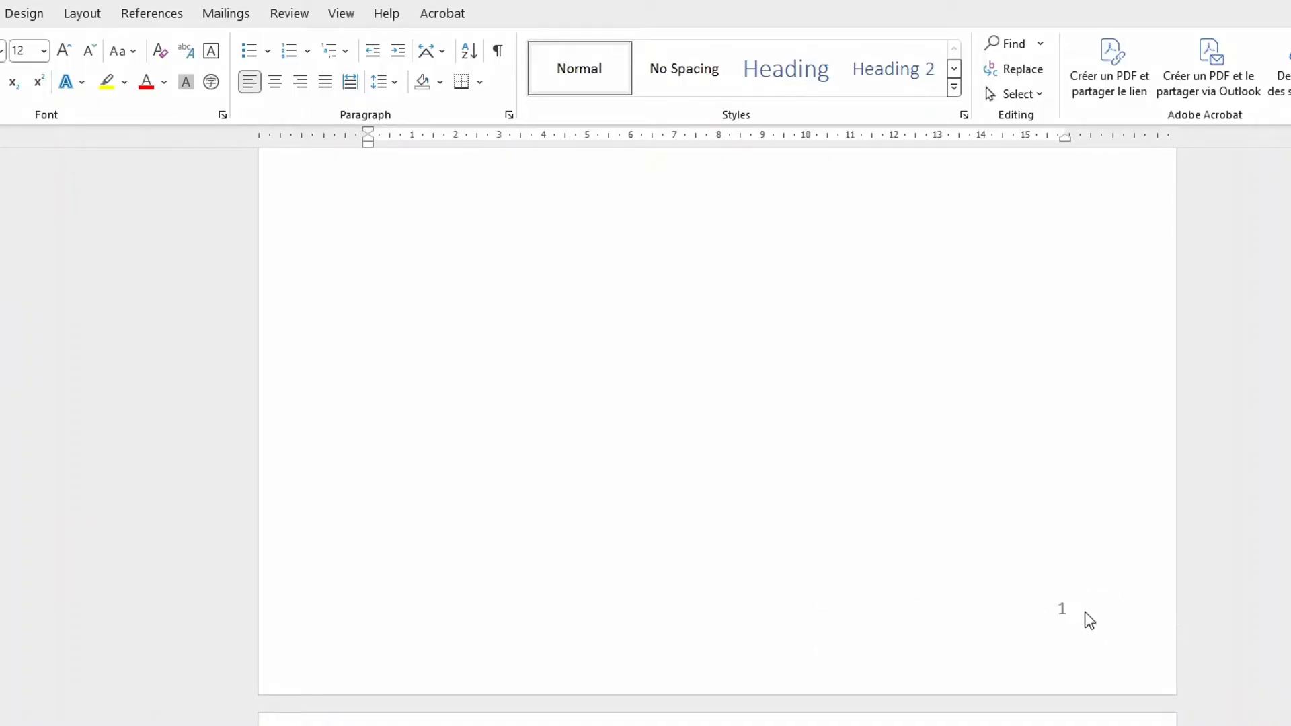
{"action": "scroll", "coordinate": [998, 476], "scroll_direction": "up", "scroll_amount": 2}
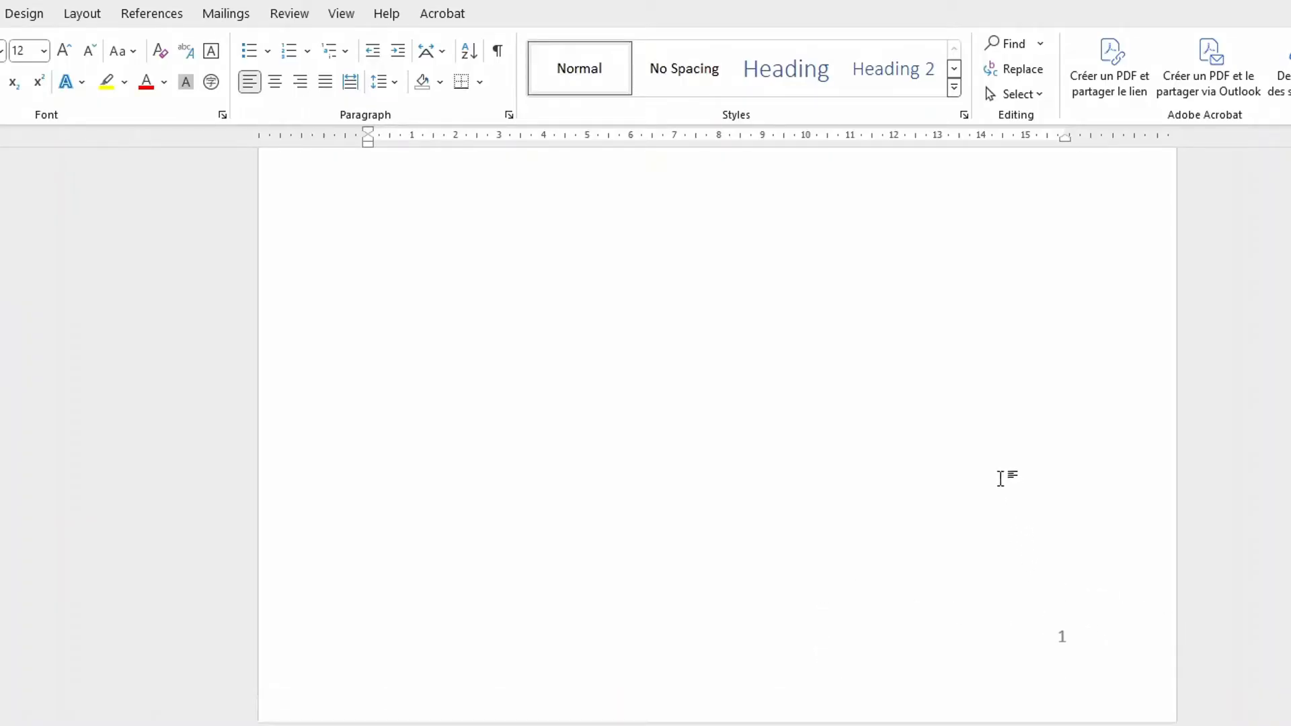
{"action": "scroll", "coordinate": [978, 479], "scroll_direction": "up", "scroll_amount": 1}
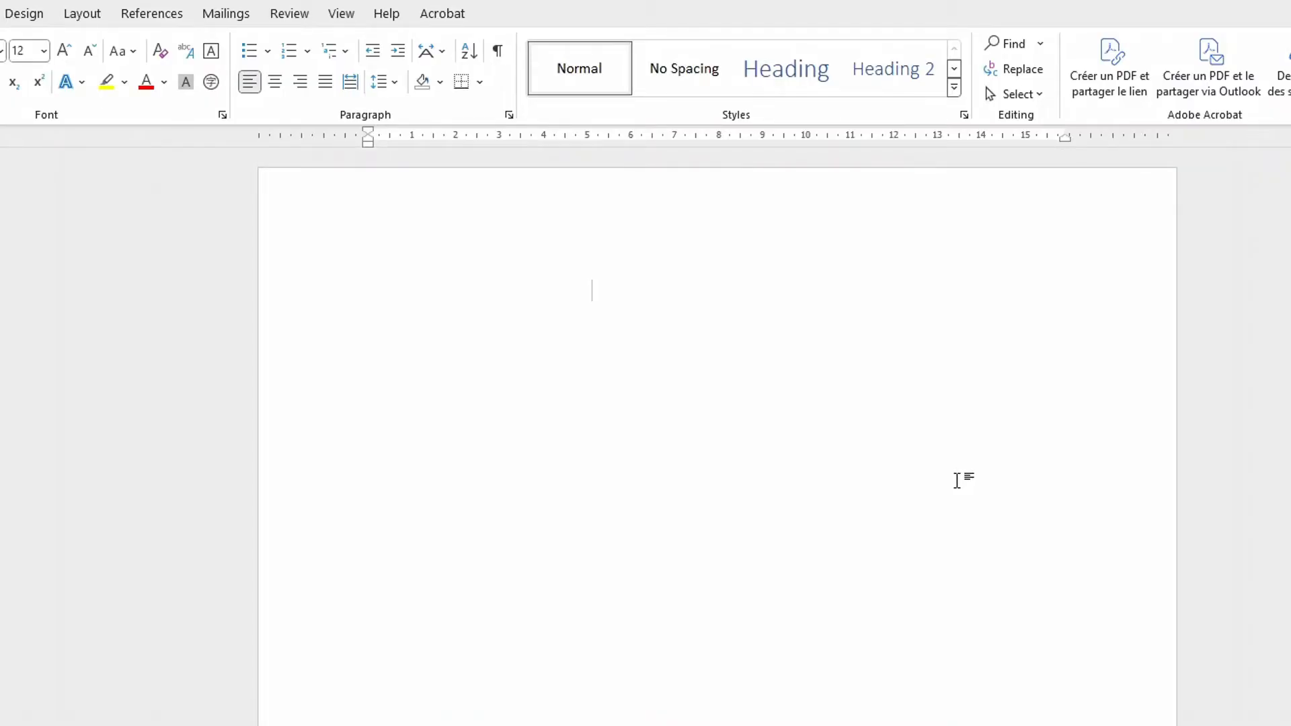
{"action": "scroll", "coordinate": [958, 480], "scroll_direction": "down", "scroll_amount": 1}
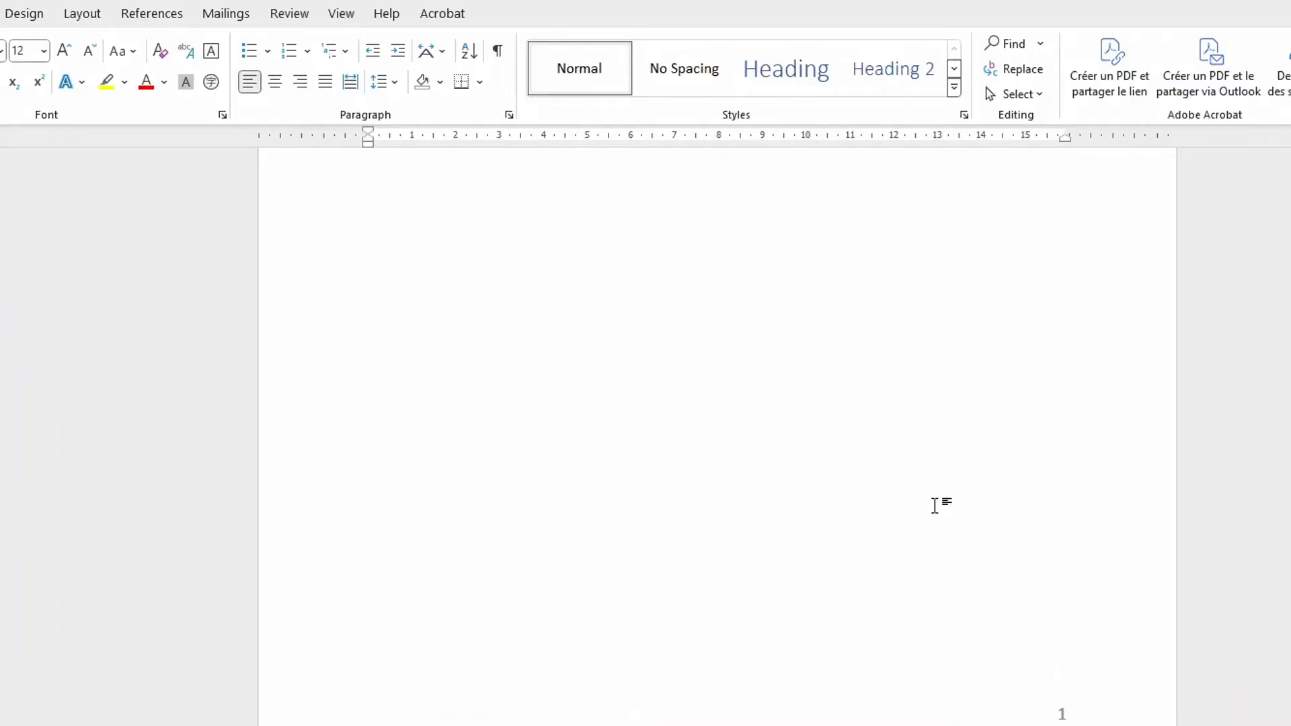
{"action": "scroll", "coordinate": [904, 527], "scroll_direction": "up", "scroll_amount": 1}
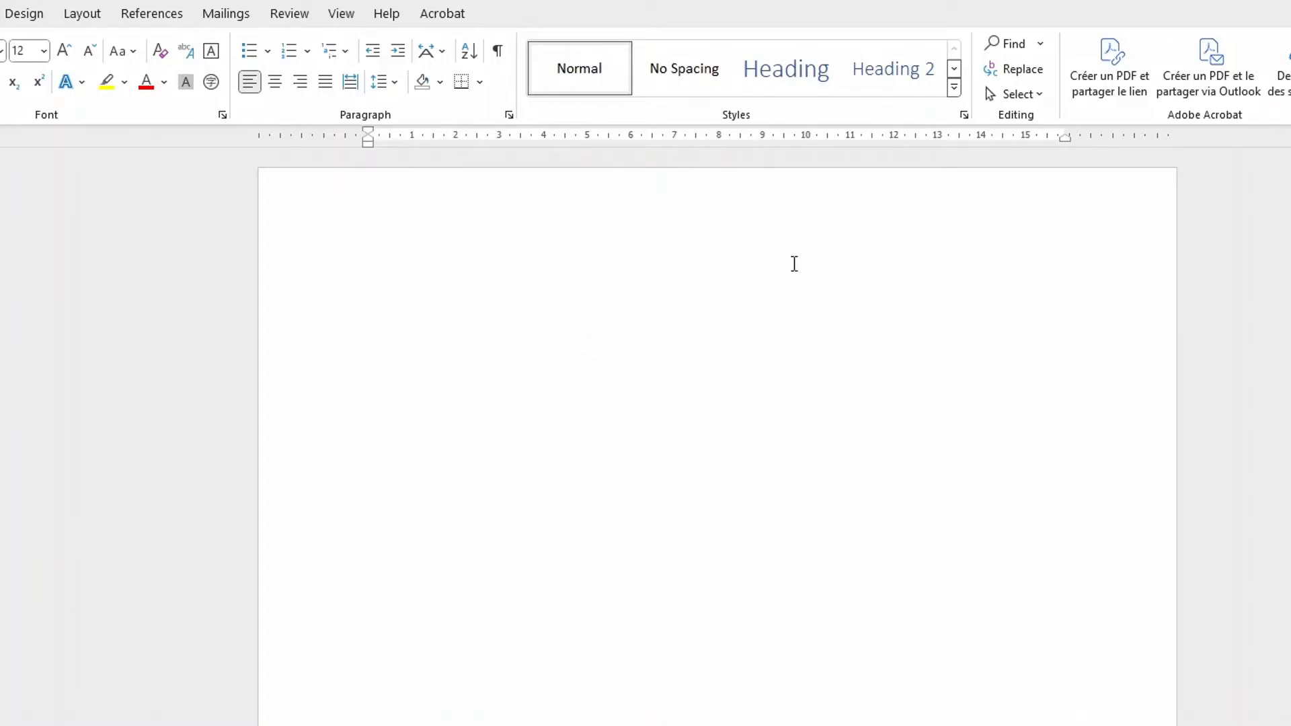
{"action": "scroll", "coordinate": [866, 615], "scroll_direction": "down", "scroll_amount": 1}
{"action": "scroll", "coordinate": [870, 604], "scroll_direction": "up", "scroll_amount": 1}
{"action": "scroll", "coordinate": [879, 605], "scroll_direction": "down", "scroll_amount": 1}
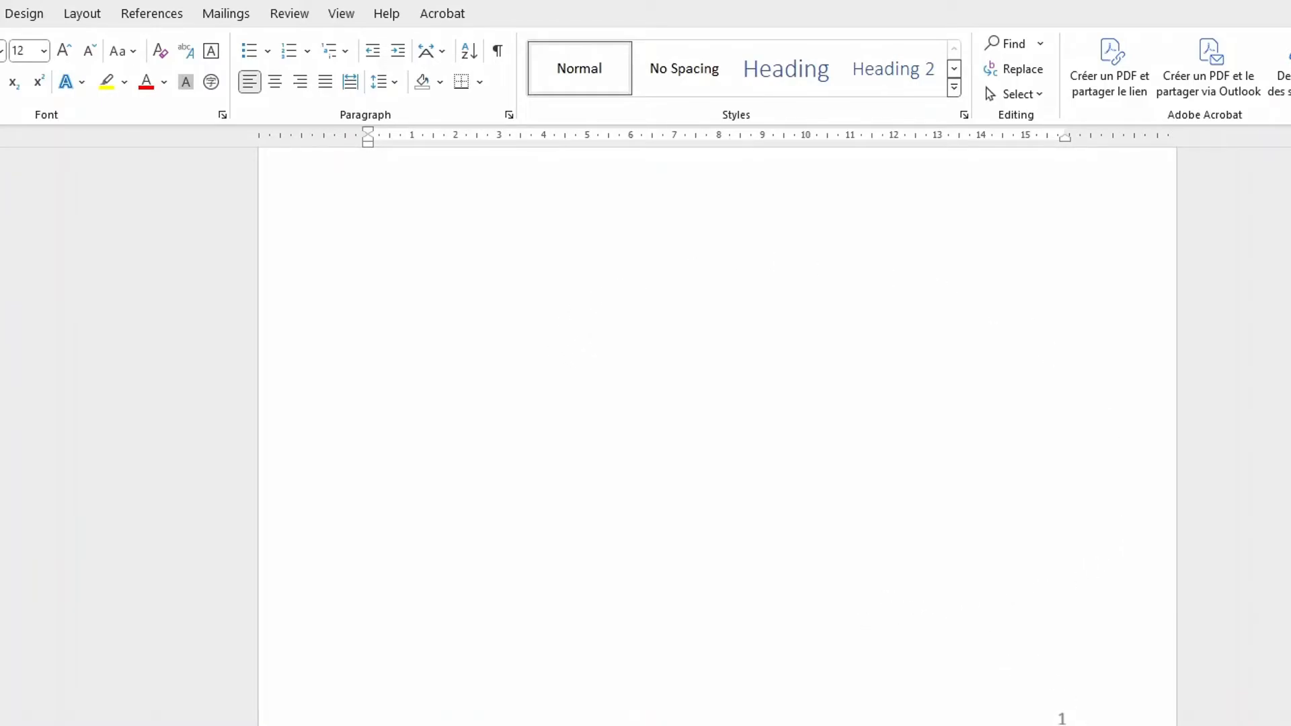
Try deleting the page number from the first page's footer, check the following pages' footers, and leave footer editing
{"action": "double_click", "coordinate": [1062, 717]}
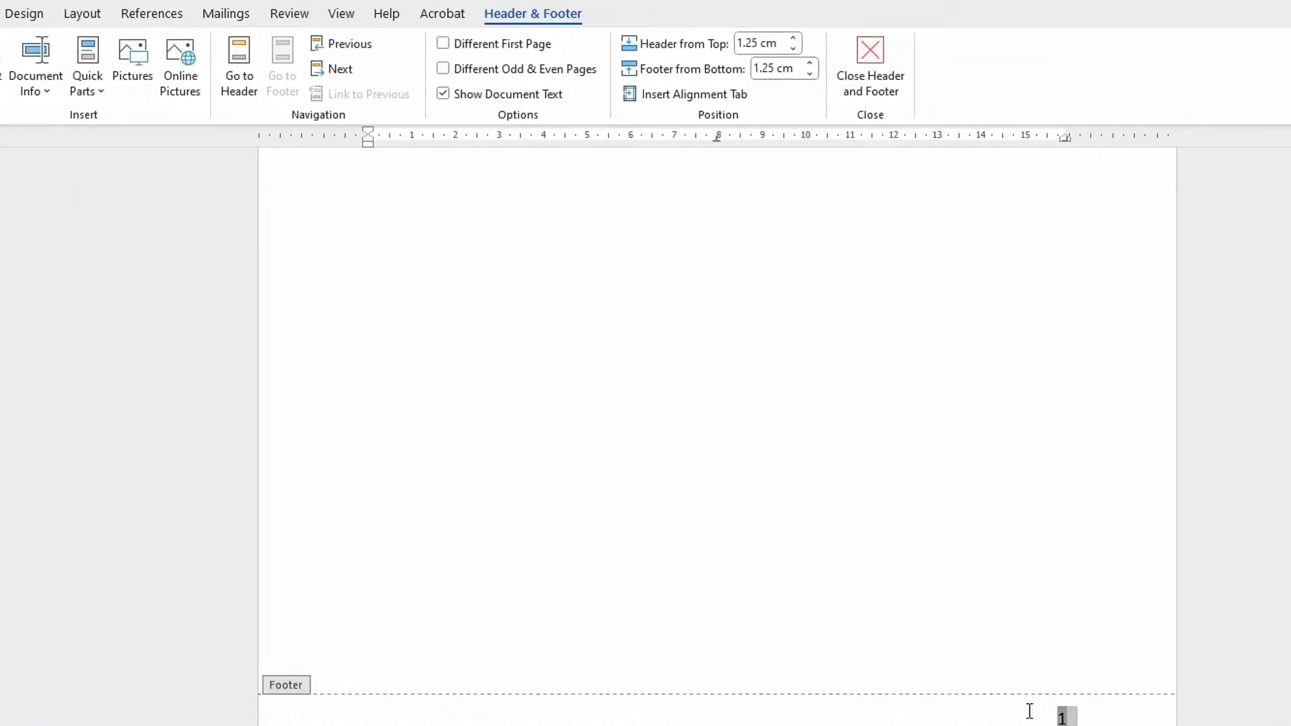
{"action": "double_click", "coordinate": [822, 583]}
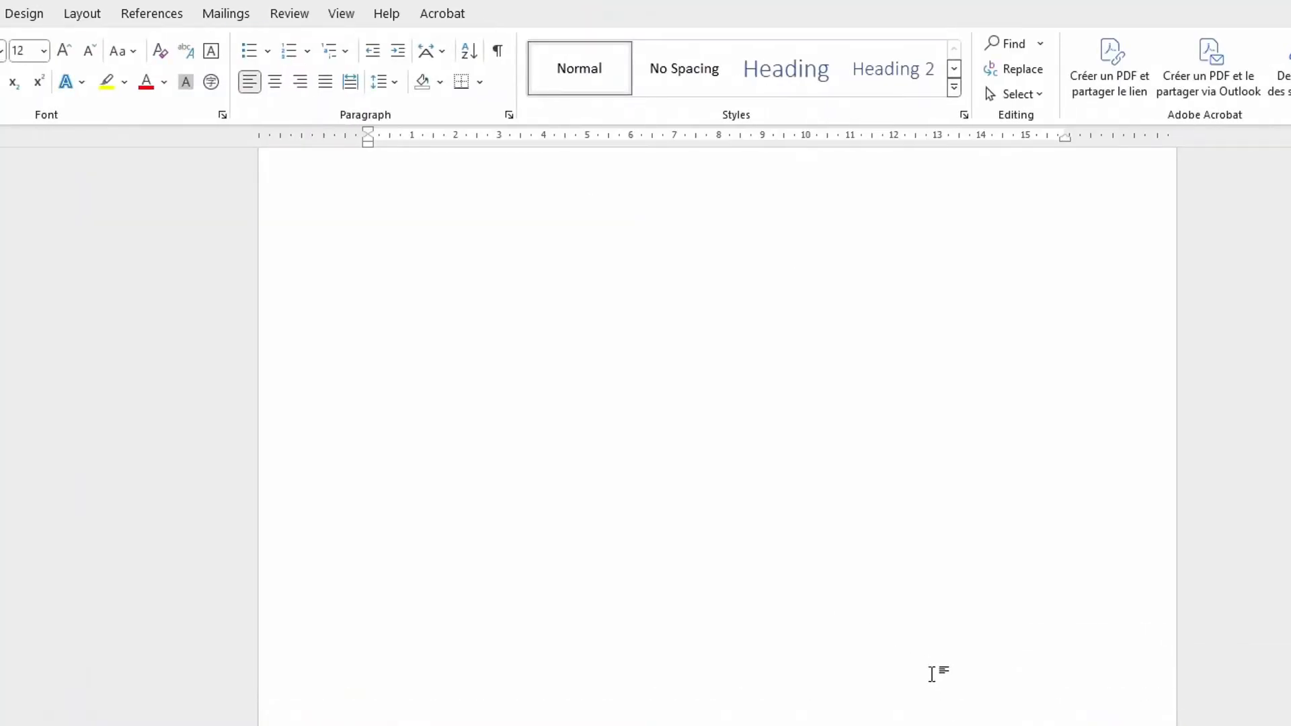
{"action": "double_click", "coordinate": [827, 709]}
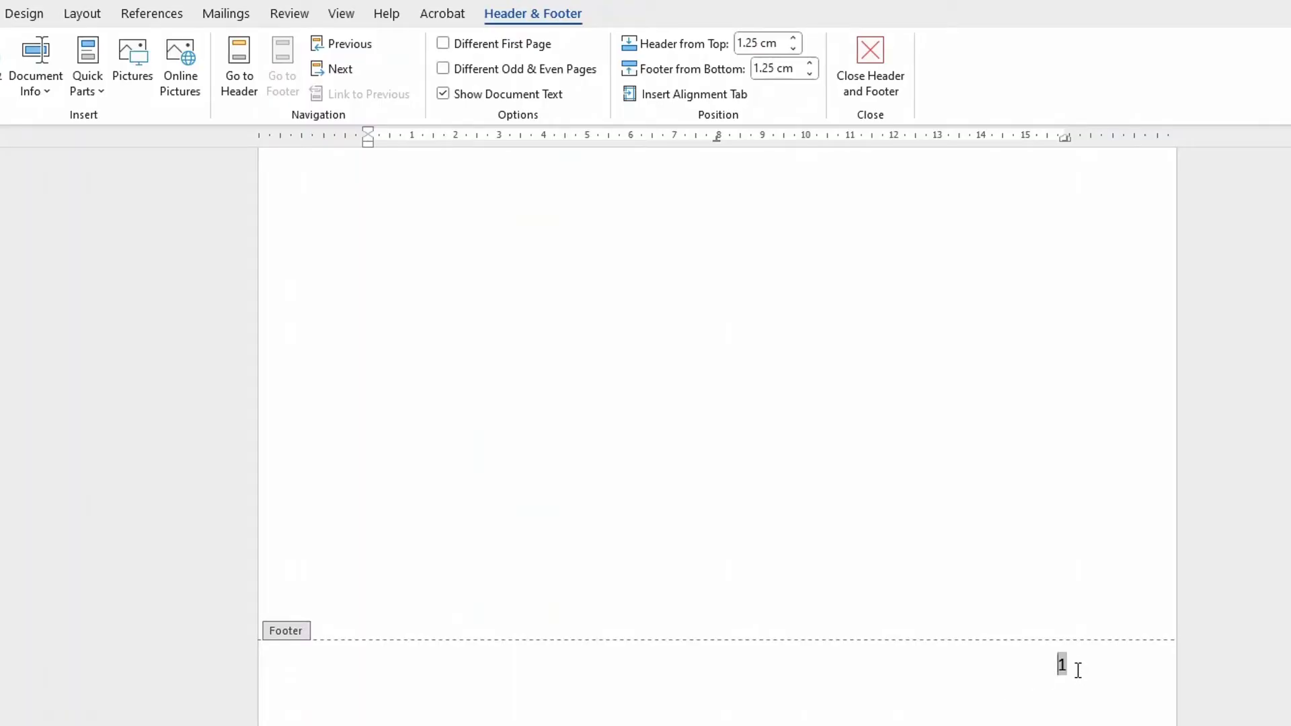
{"action": "left_click_drag", "start_coordinate": [1076, 668], "coordinate": [1019, 663]}
{"action": "key", "text": "Delete"}
{"action": "scroll", "coordinate": [1103, 704], "scroll_direction": "down", "scroll_amount": 15}
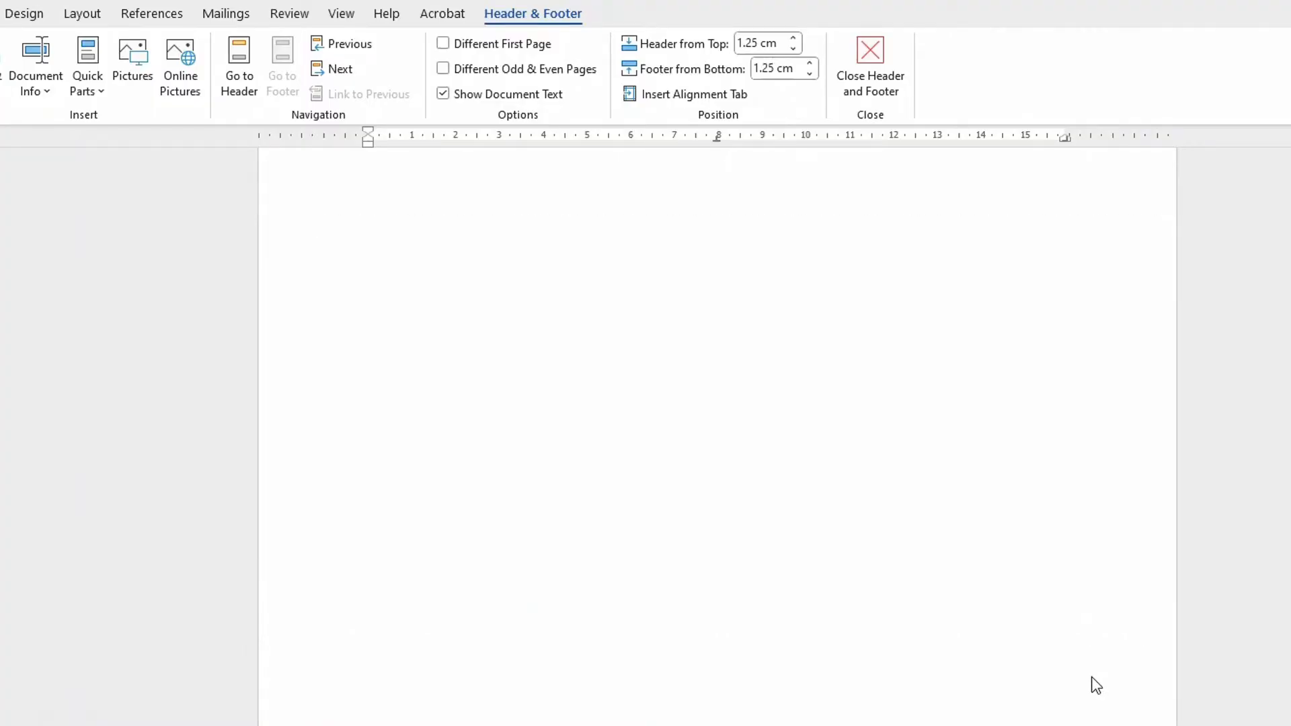
{"action": "scroll", "coordinate": [1087, 679], "scroll_direction": "down", "scroll_amount": 20}
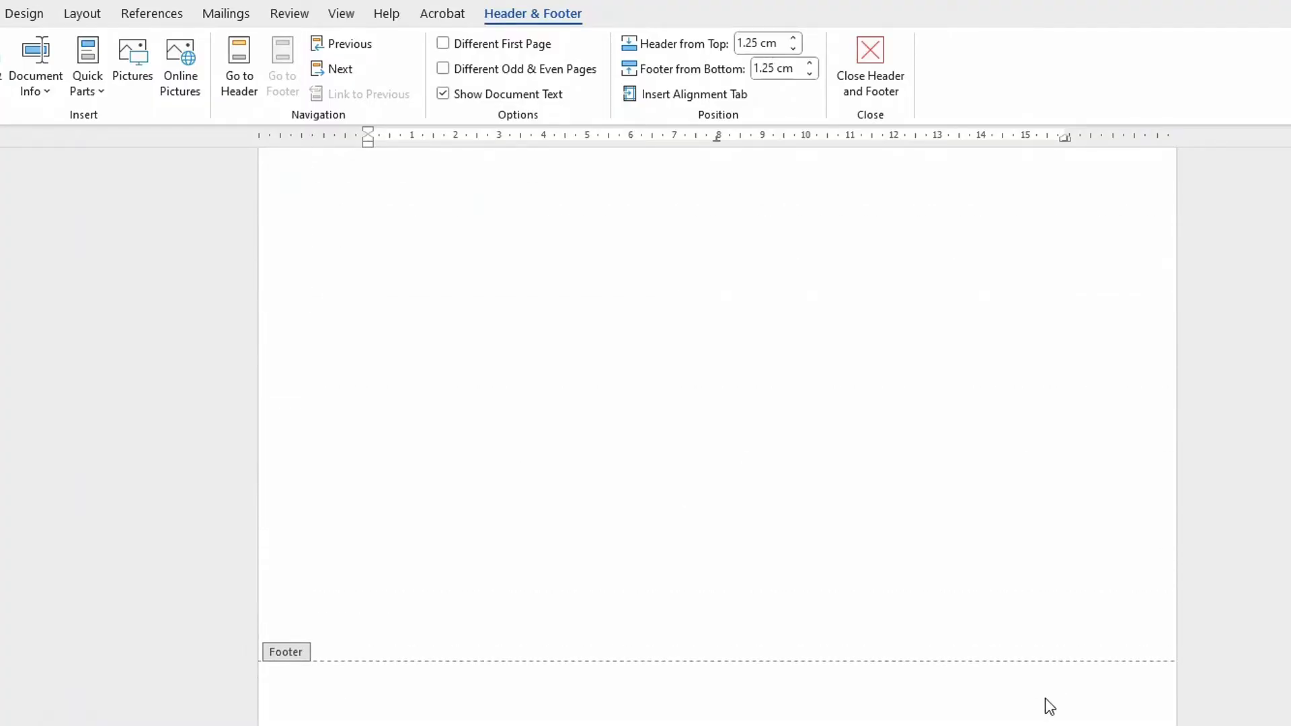
{"action": "scroll", "coordinate": [1015, 716], "scroll_direction": "up", "scroll_amount": 15}
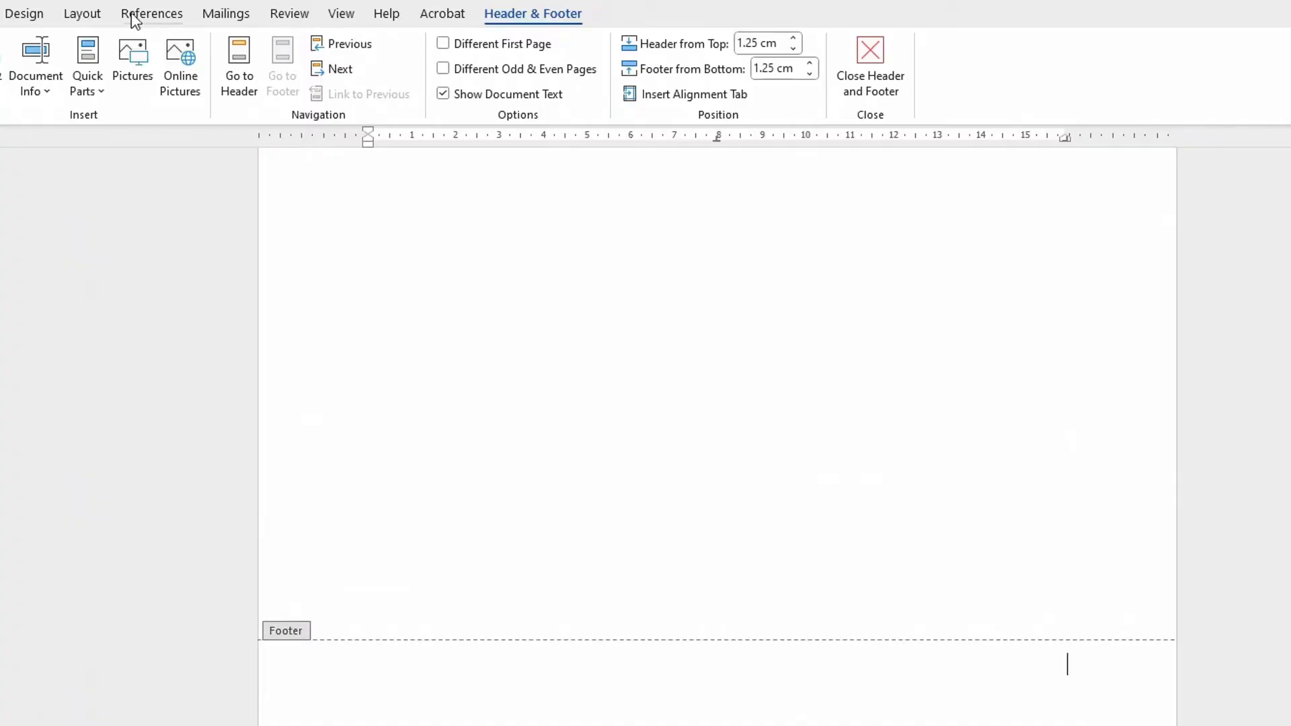
{"action": "scroll", "coordinate": [811, 441], "scroll_direction": "up", "scroll_amount": 5}
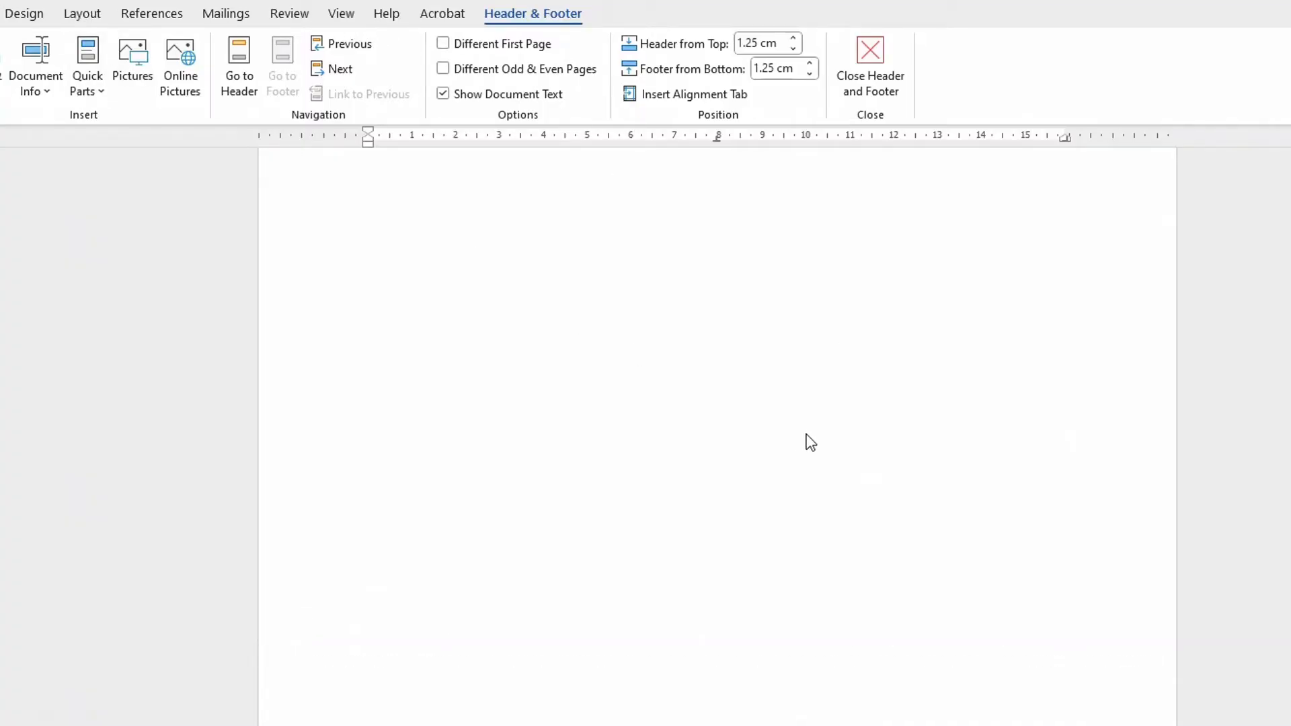
{"action": "scroll", "coordinate": [787, 433], "scroll_direction": "up", "scroll_amount": 3}
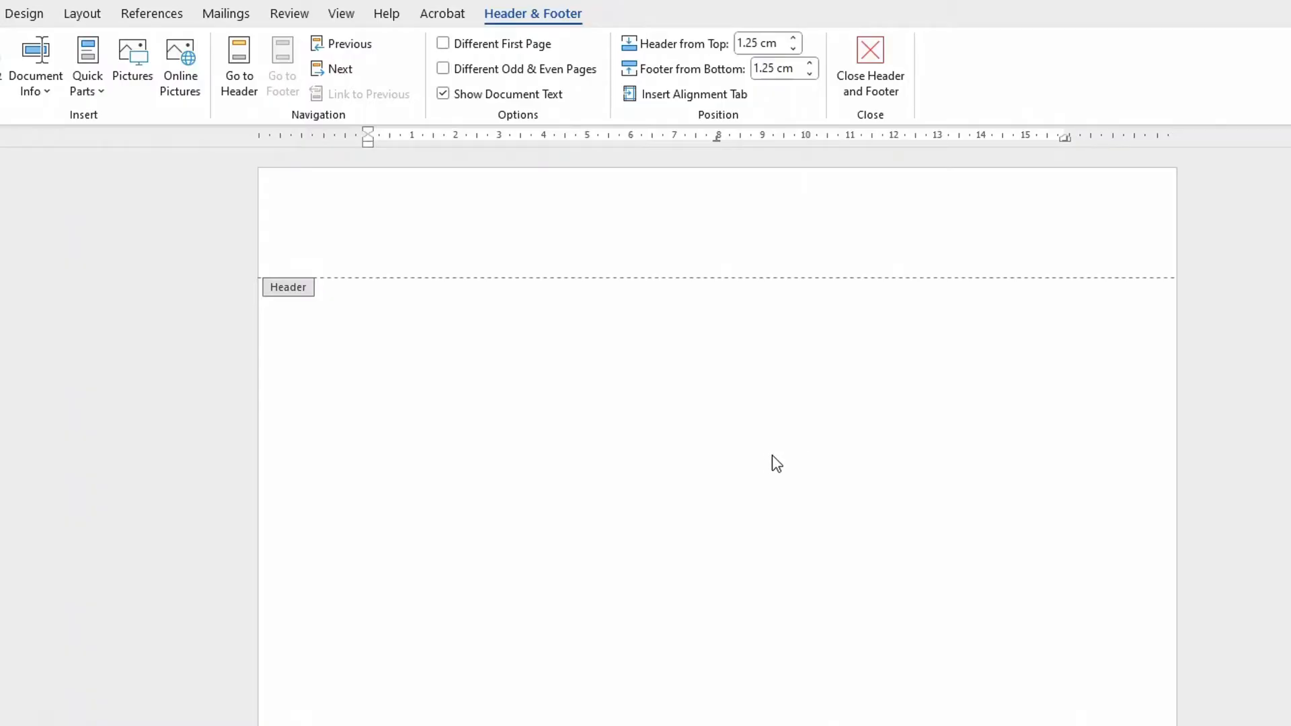
{"action": "double_click", "coordinate": [759, 466]}
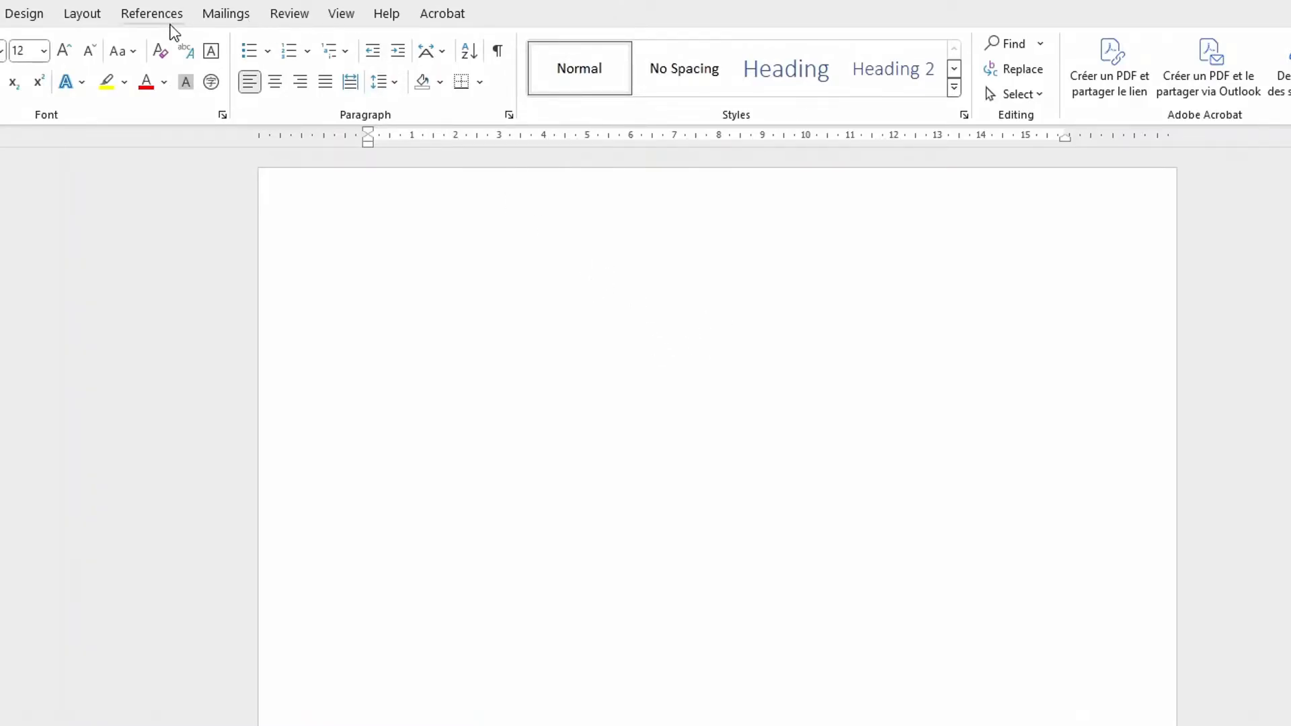
Insert a Next Page section break on the first page
{"action": "left_click", "coordinate": [89, 19]}
{"action": "left_click", "coordinate": [135, 46]}
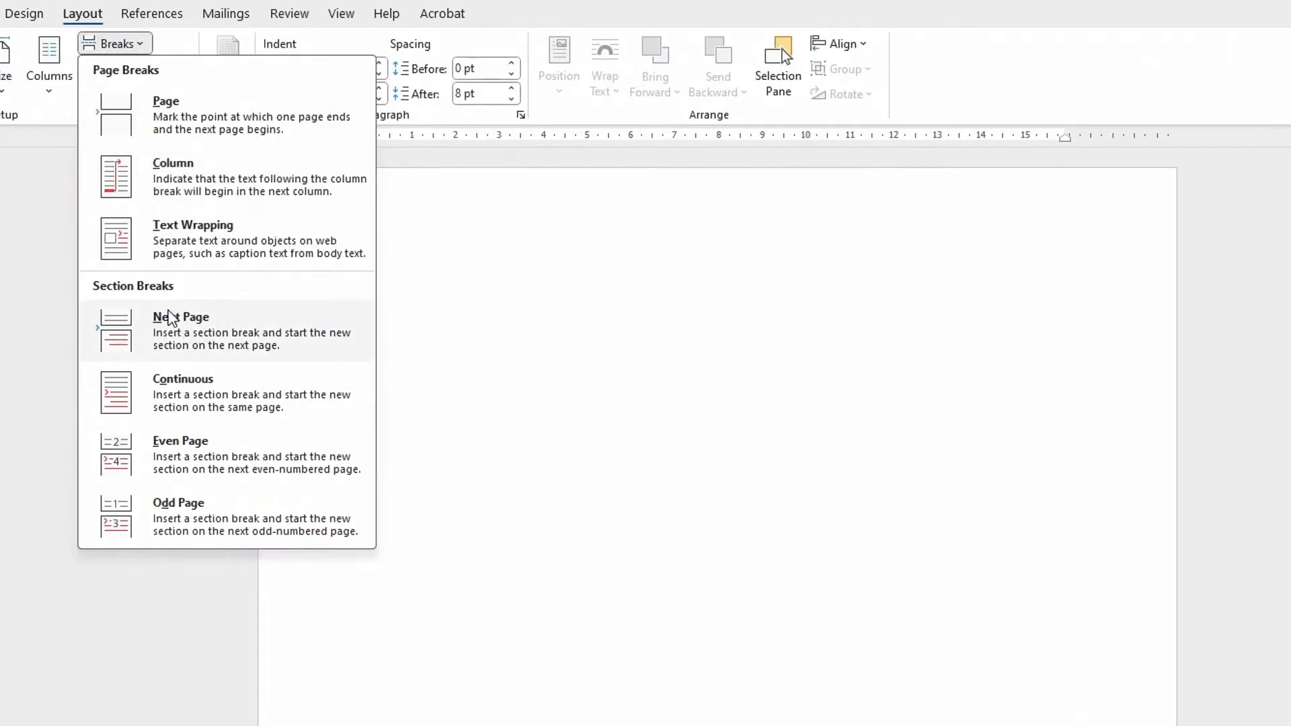
{"action": "left_click", "coordinate": [193, 338]}
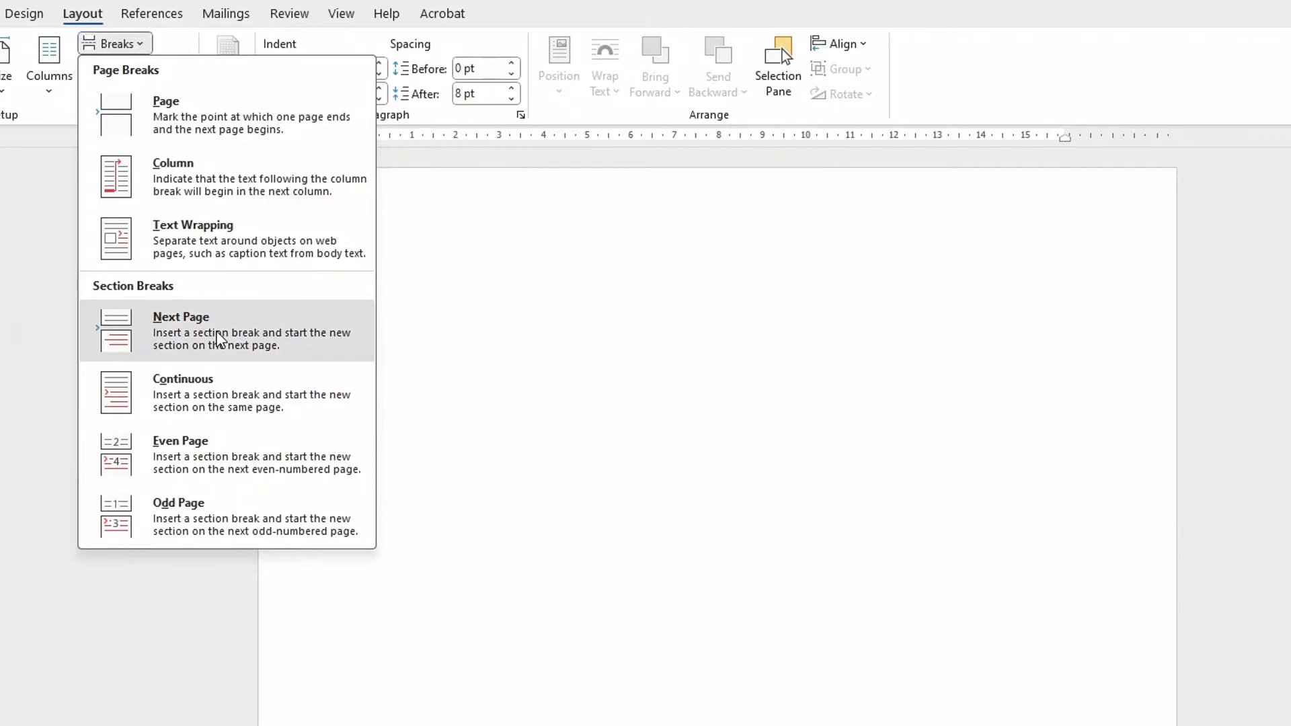
Open the first page's footer and examine the section labels and page numbers in the headers and footers of both sections
{"action": "double_click", "coordinate": [722, 492]}
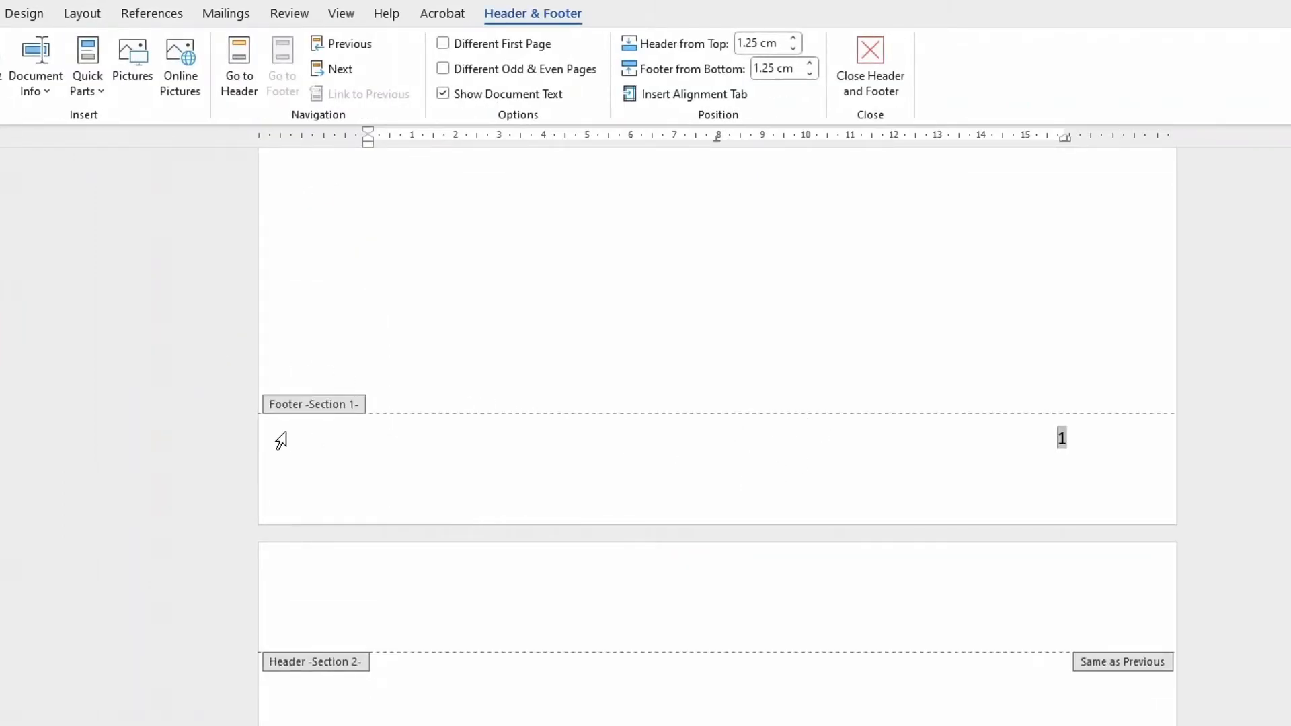
{"action": "scroll", "coordinate": [714, 389], "scroll_direction": "up", "scroll_amount": 4}
{"action": "scroll", "coordinate": [708, 379], "scroll_direction": "up", "scroll_amount": 5}
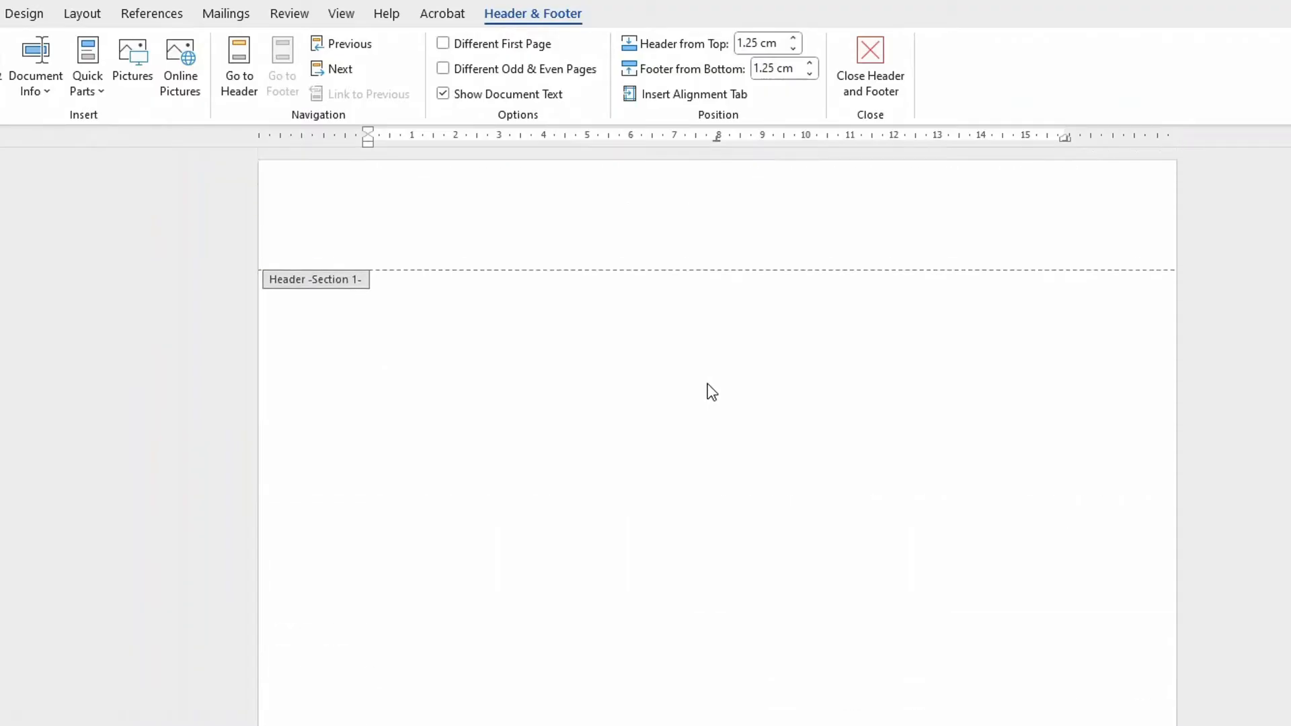
{"action": "scroll", "coordinate": [575, 436], "scroll_direction": "down", "scroll_amount": 2}
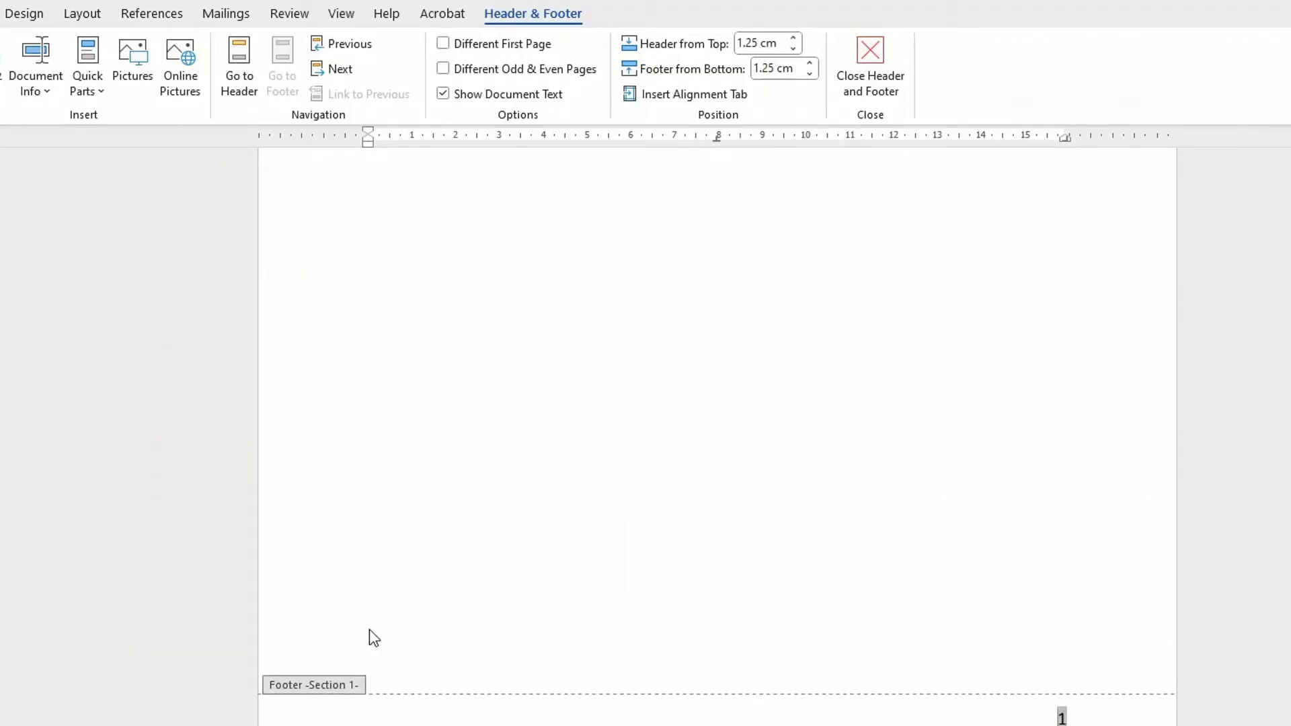
{"action": "scroll", "coordinate": [691, 645], "scroll_direction": "down", "scroll_amount": 10}
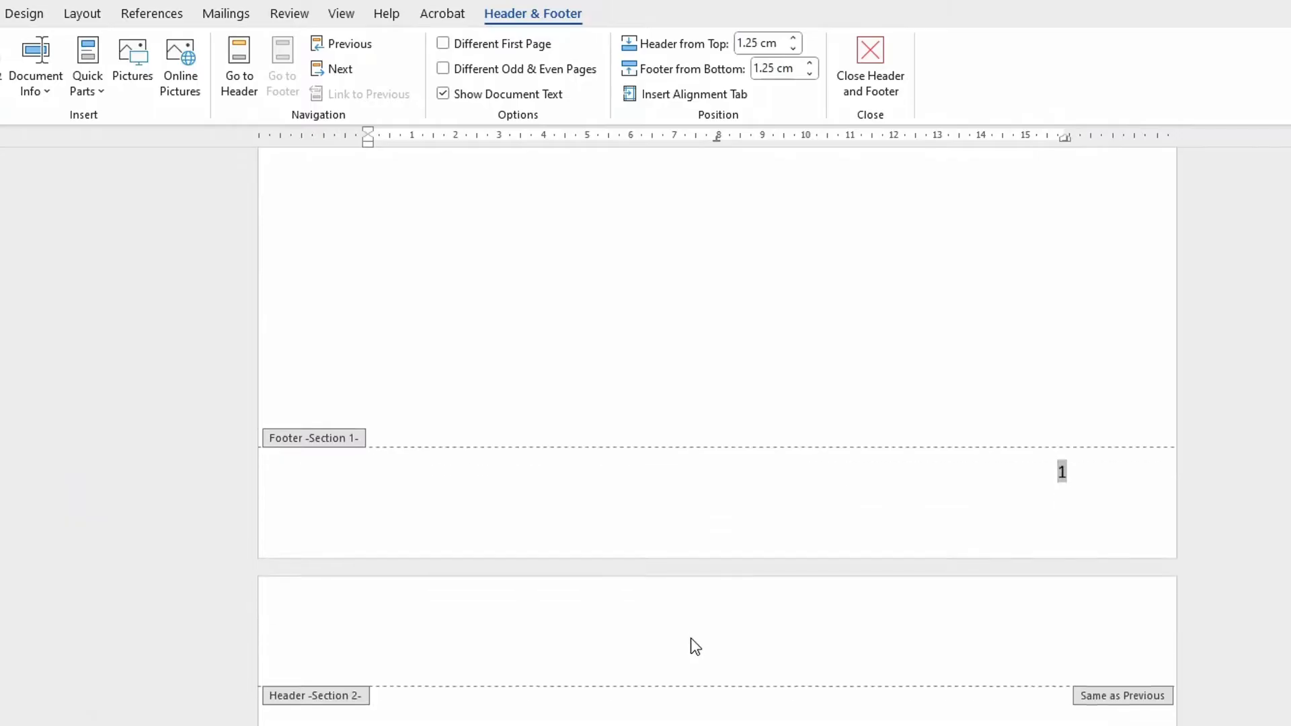
{"action": "scroll", "coordinate": [622, 626], "scroll_direction": "down", "scroll_amount": 5}
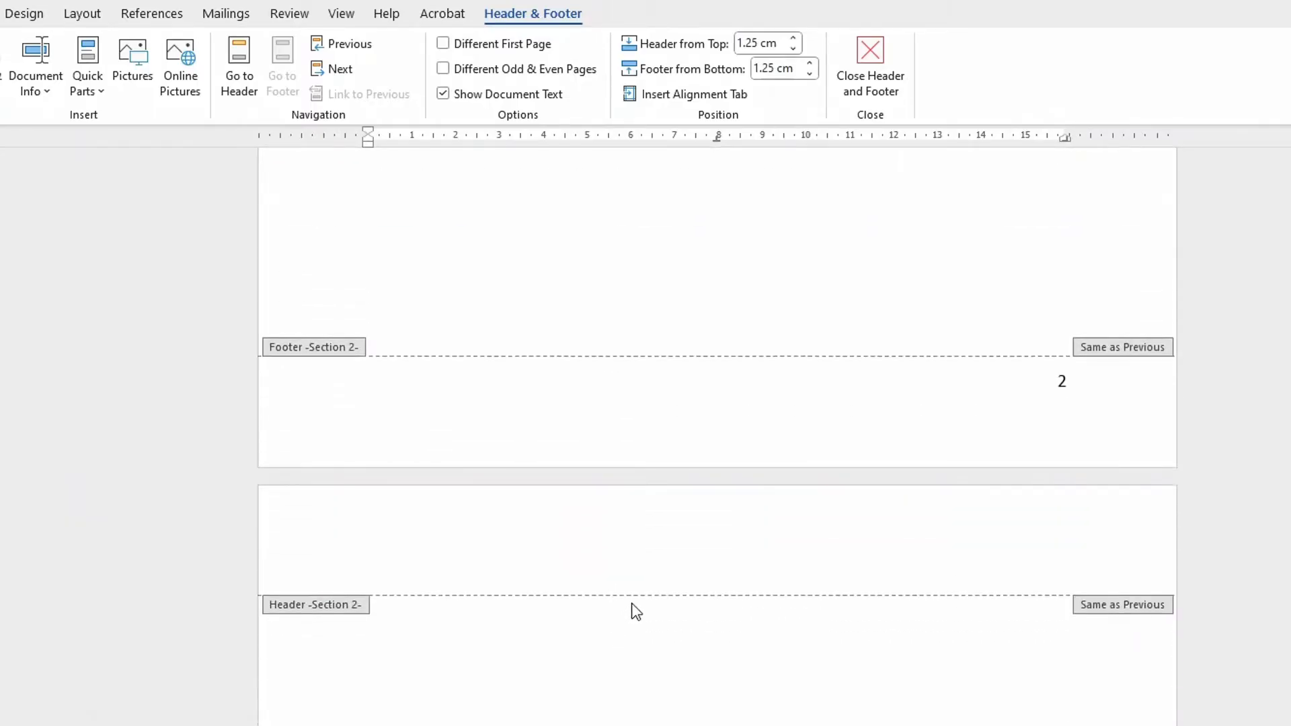
{"action": "scroll", "coordinate": [672, 412], "scroll_direction": "down", "scroll_amount": 5}
{"action": "scroll", "coordinate": [683, 417], "scroll_direction": "up", "scroll_amount": 5}
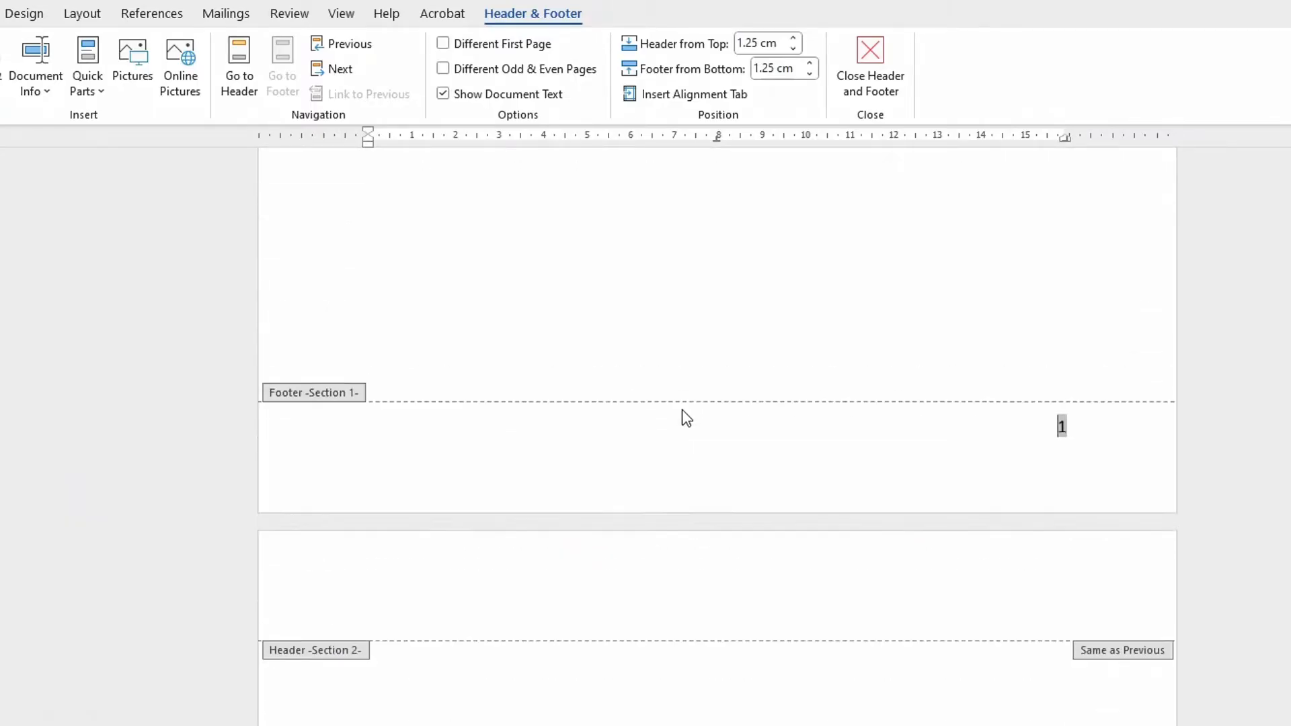
Turn off Link to Previous for the Section 2 footer so it is independent of the first page's footer
{"action": "scroll", "coordinate": [780, 421], "scroll_direction": "down", "scroll_amount": 3}
{"action": "scroll", "coordinate": [785, 425], "scroll_direction": "down", "scroll_amount": 10}
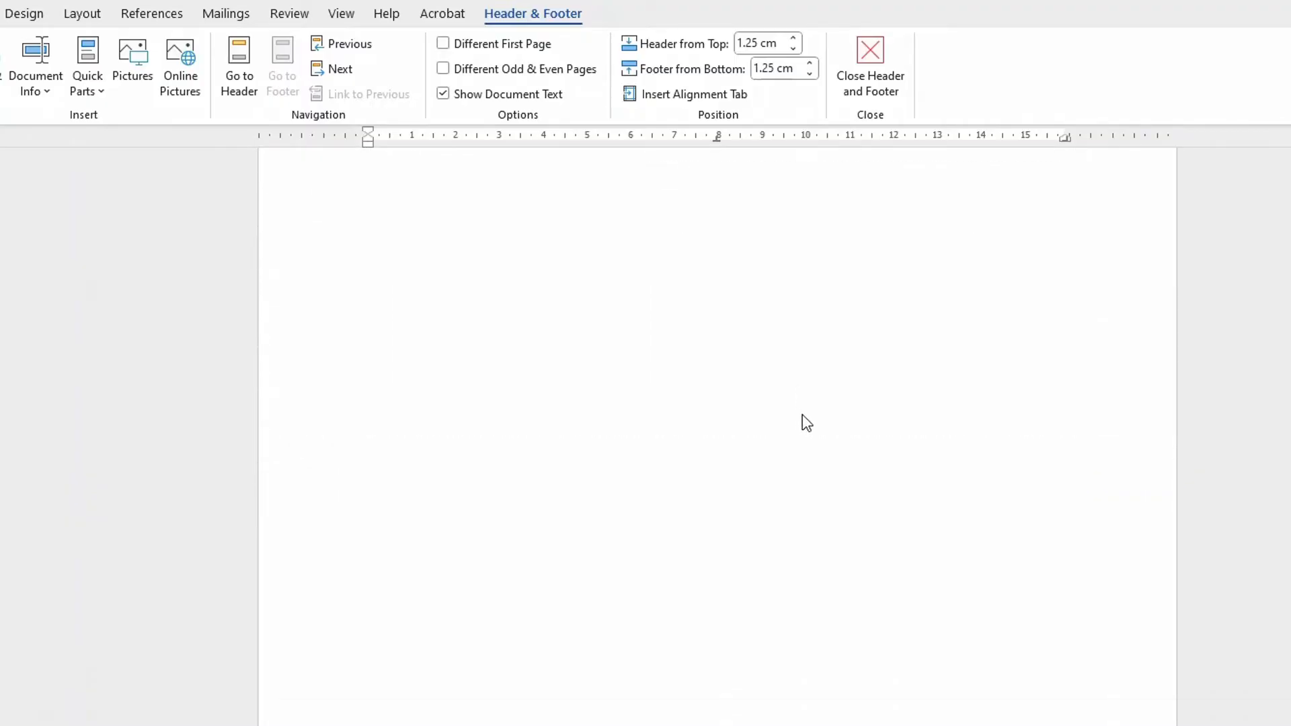
{"action": "left_click", "coordinate": [1048, 546]}
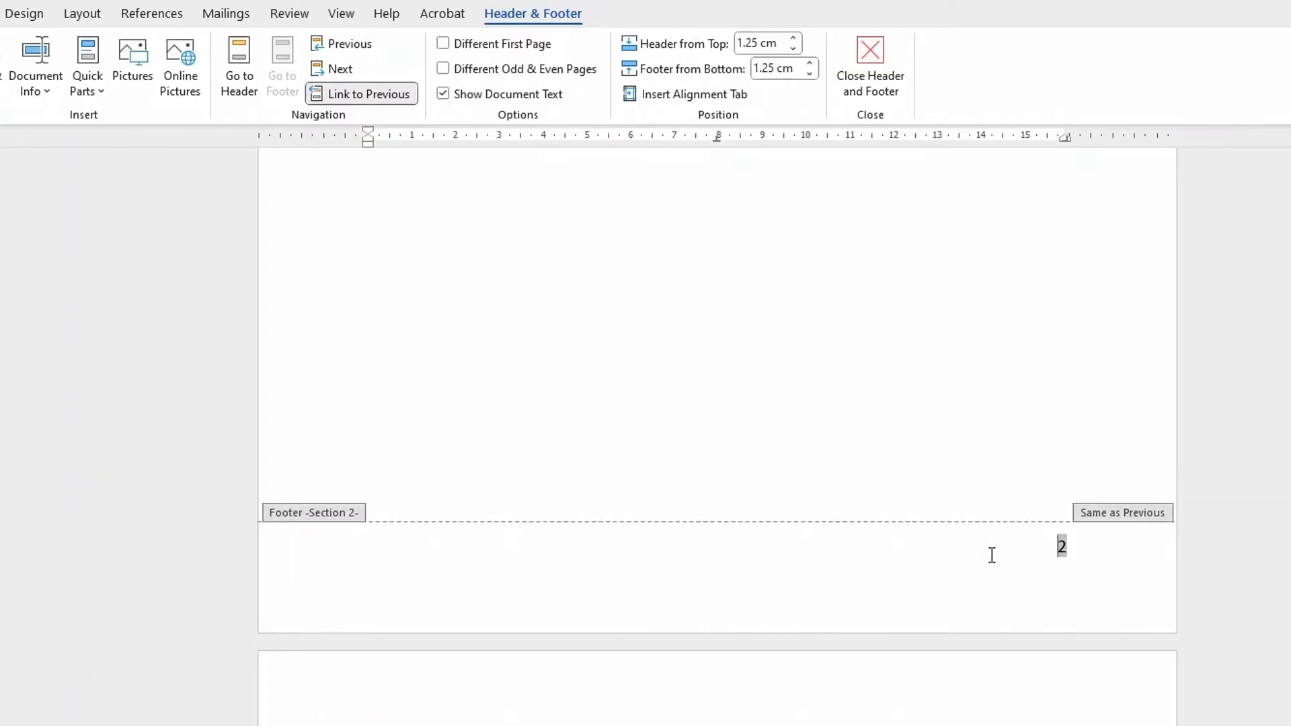
{"action": "left_click", "coordinate": [902, 559]}
{"action": "left_click", "coordinate": [942, 562]}
{"action": "left_click", "coordinate": [373, 95]}
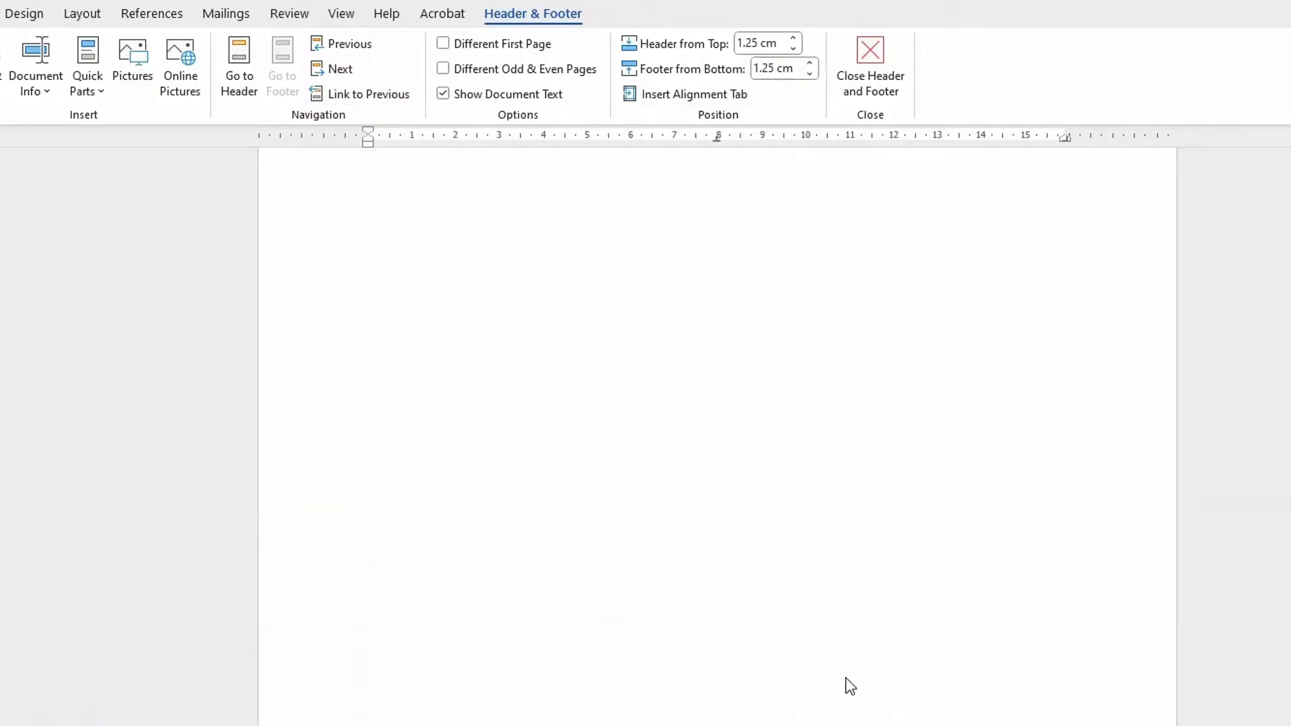
Delete the page number from the first page's Section 1 footer and check the footers on the following pages
{"action": "scroll", "coordinate": [861, 657], "scroll_direction": "up", "scroll_amount": 5}
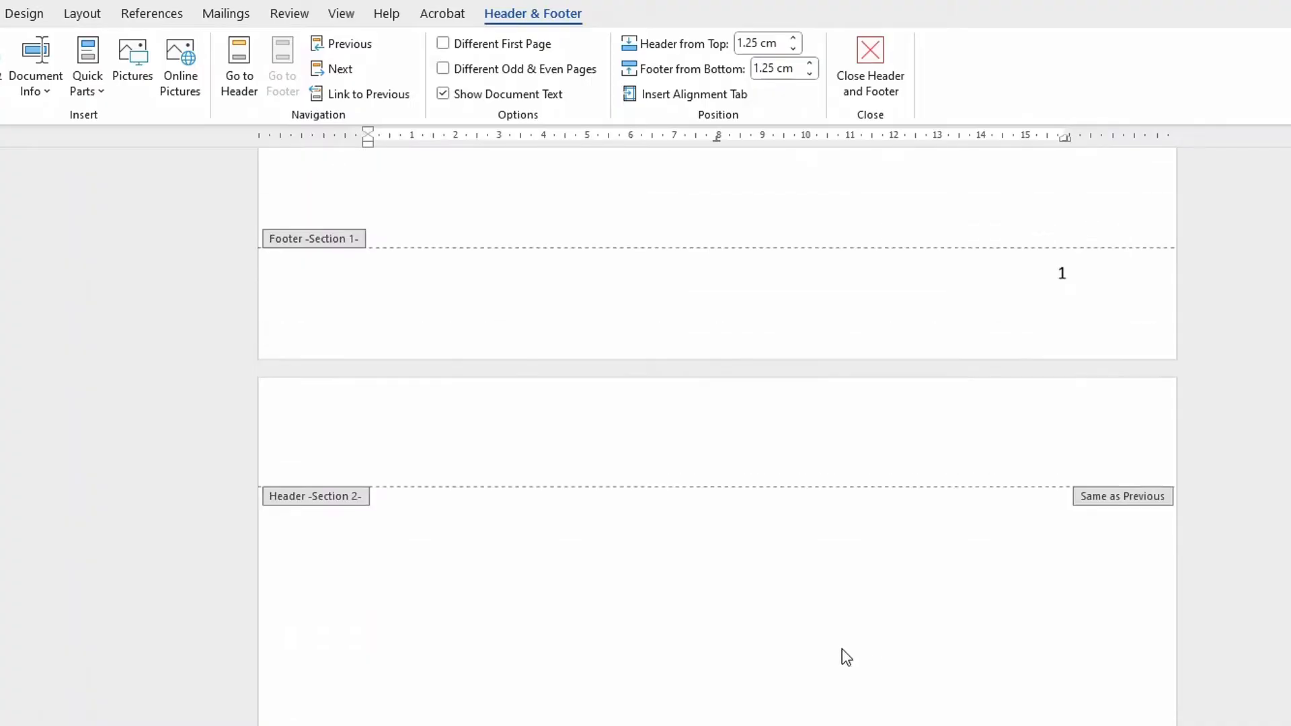
{"action": "scroll", "coordinate": [867, 629], "scroll_direction": "up", "scroll_amount": 2}
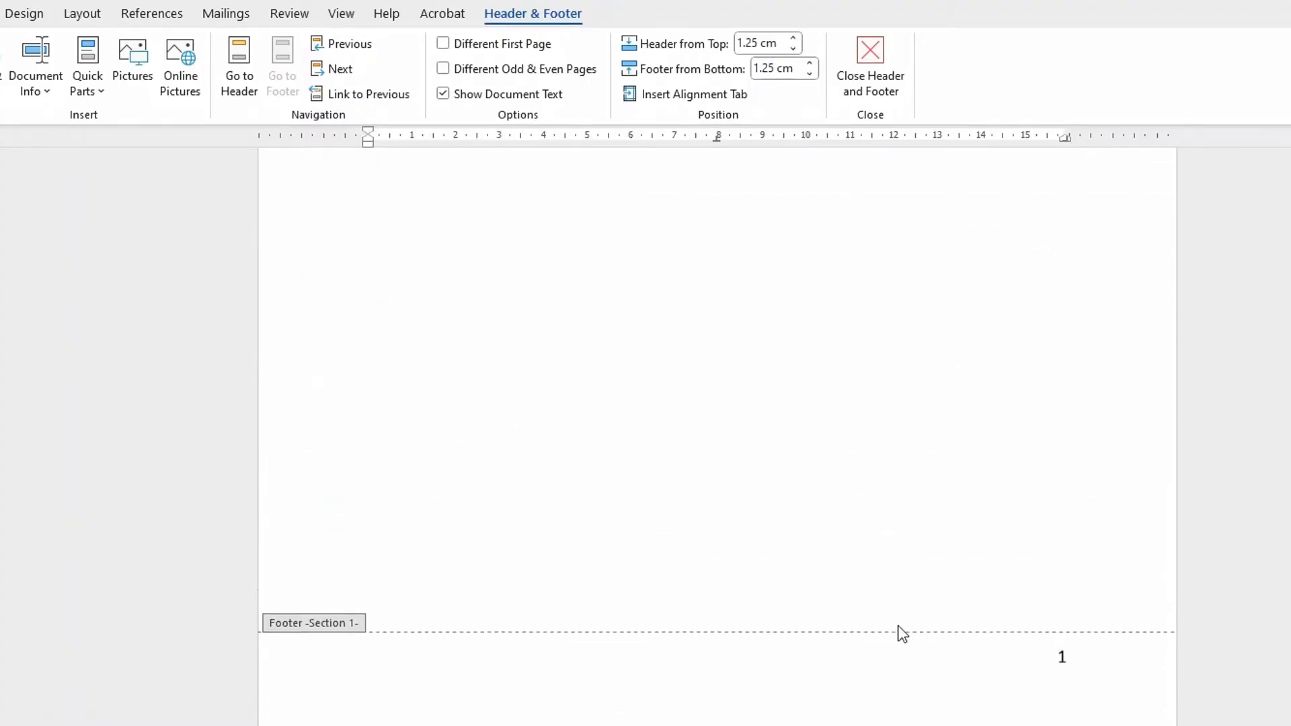
{"action": "left_click", "coordinate": [1068, 668]}
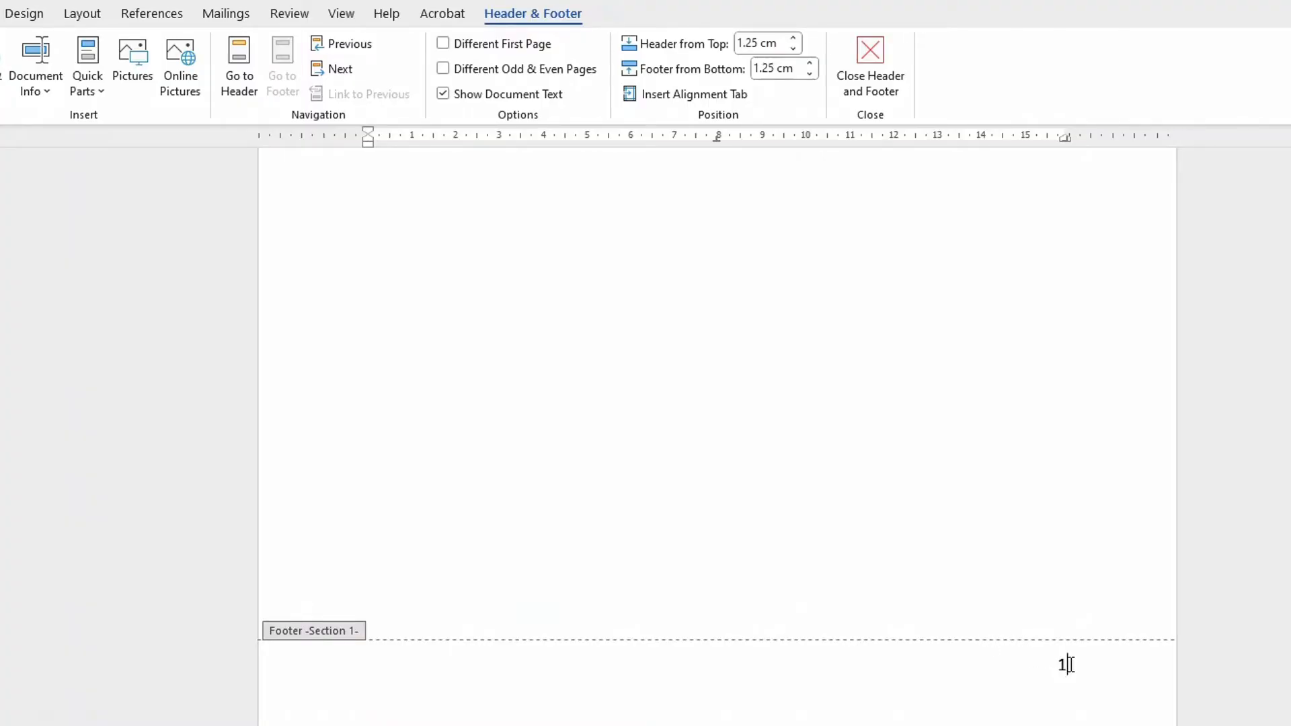
{"action": "key", "text": "BackSpace"}
{"action": "key", "text": "BackSpace"}
{"action": "scroll", "coordinate": [1139, 666], "scroll_direction": "down", "scroll_amount": 7}
{"action": "scroll", "coordinate": [1129, 676], "scroll_direction": "down", "scroll_amount": 8}
{"action": "scroll", "coordinate": [1074, 682], "scroll_direction": "down", "scroll_amount": 3}
{"action": "scroll", "coordinate": [1073, 683], "scroll_direction": "up", "scroll_amount": 5}
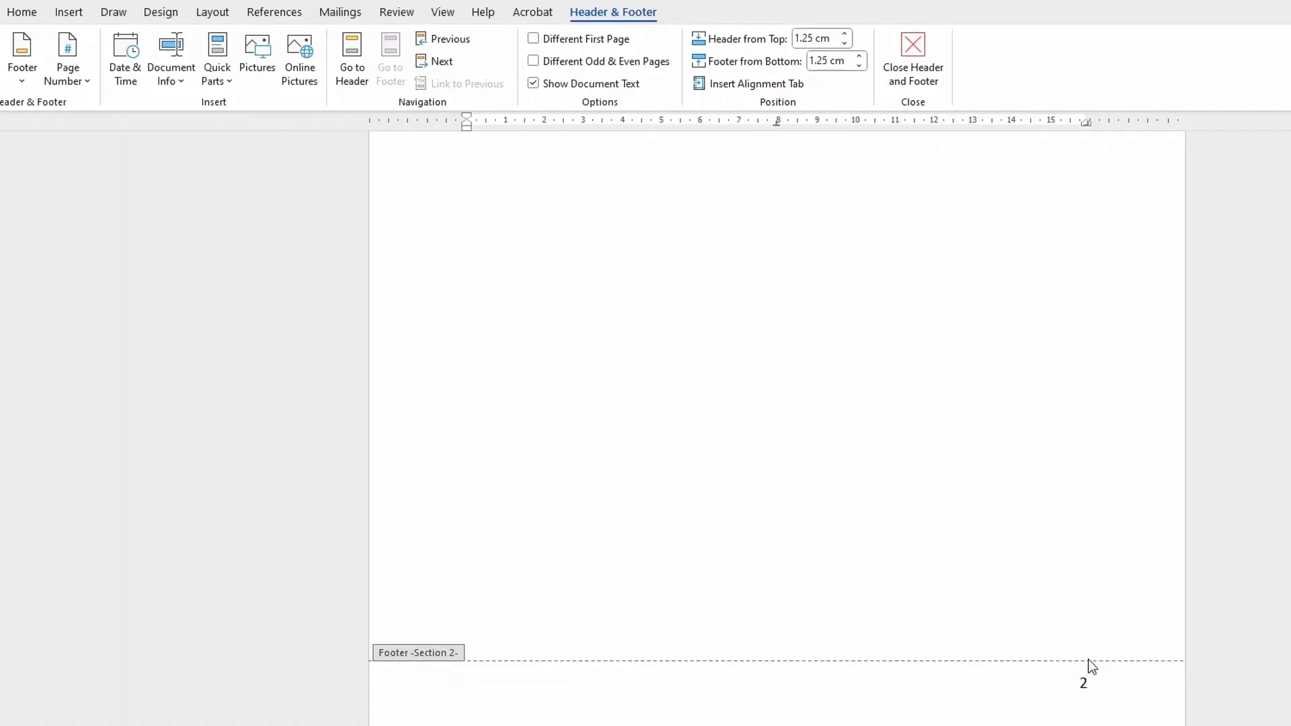
{"action": "scroll", "coordinate": [1080, 639], "scroll_direction": "up", "scroll_amount": 3}
{"action": "scroll", "coordinate": [1072, 627], "scroll_direction": "up", "scroll_amount": 5}
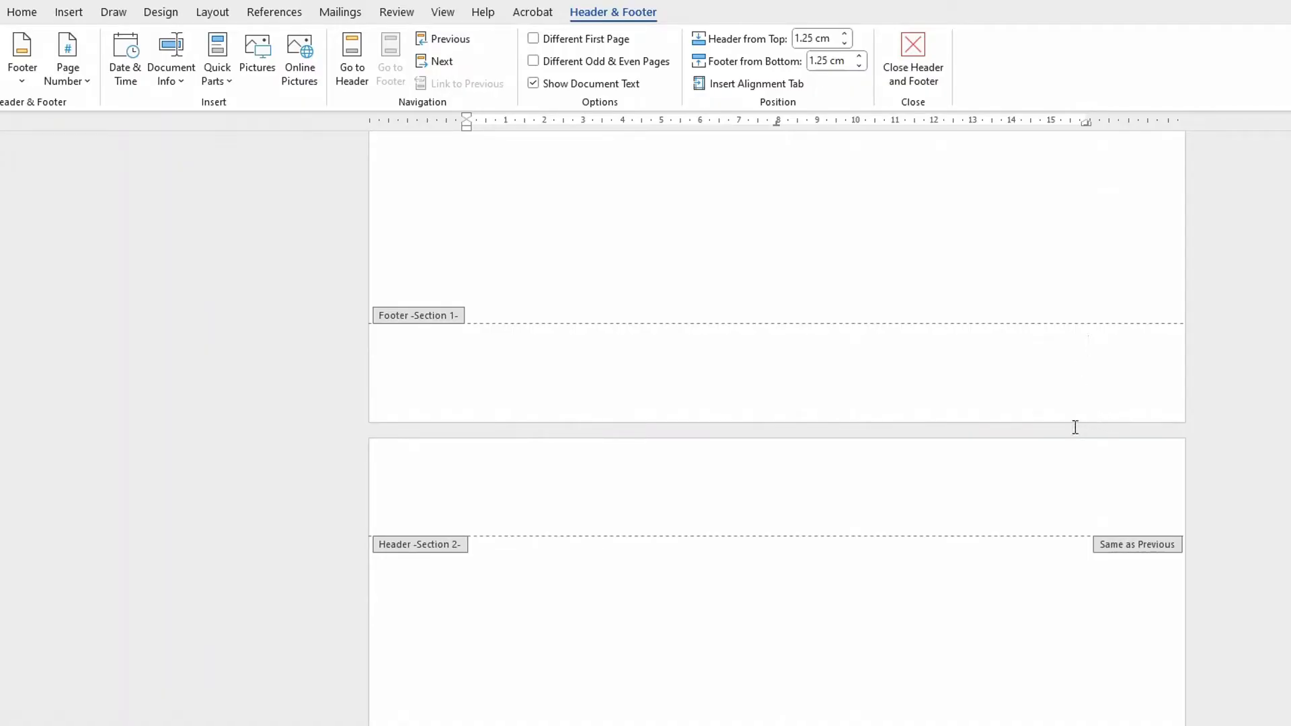
Leave footer editing on the second page and set Section 2's page numbering to start at 2
{"action": "double_click", "coordinate": [728, 623]}
{"action": "scroll", "coordinate": [813, 597], "scroll_direction": "down", "scroll_amount": 3}
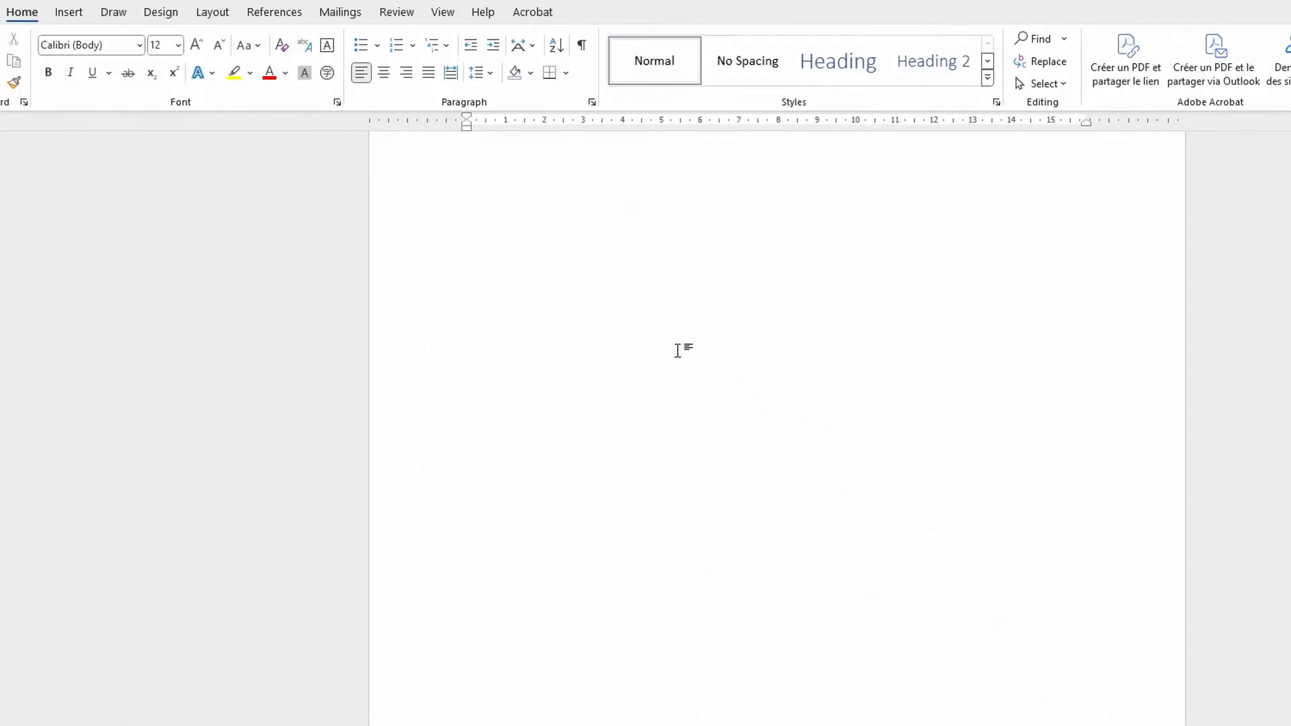
{"action": "scroll", "coordinate": [841, 310], "scroll_direction": "up", "scroll_amount": 2}
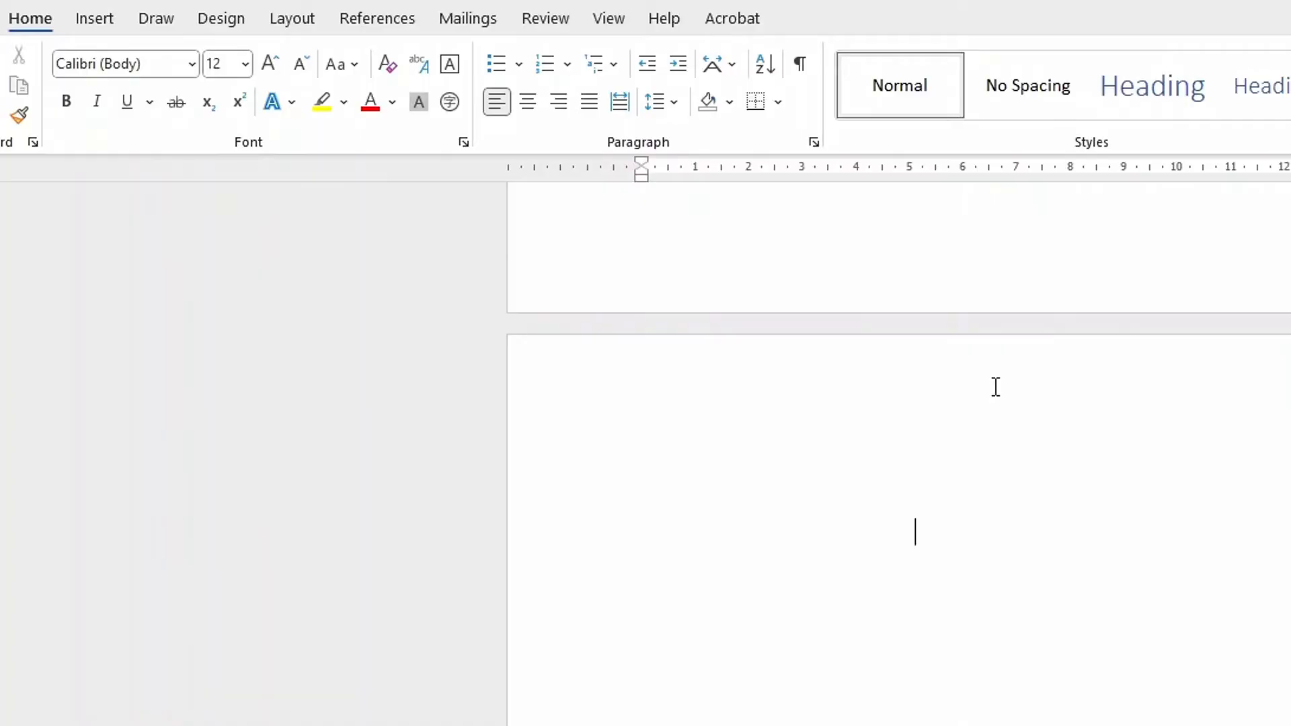
{"action": "left_click", "coordinate": [101, 21]}
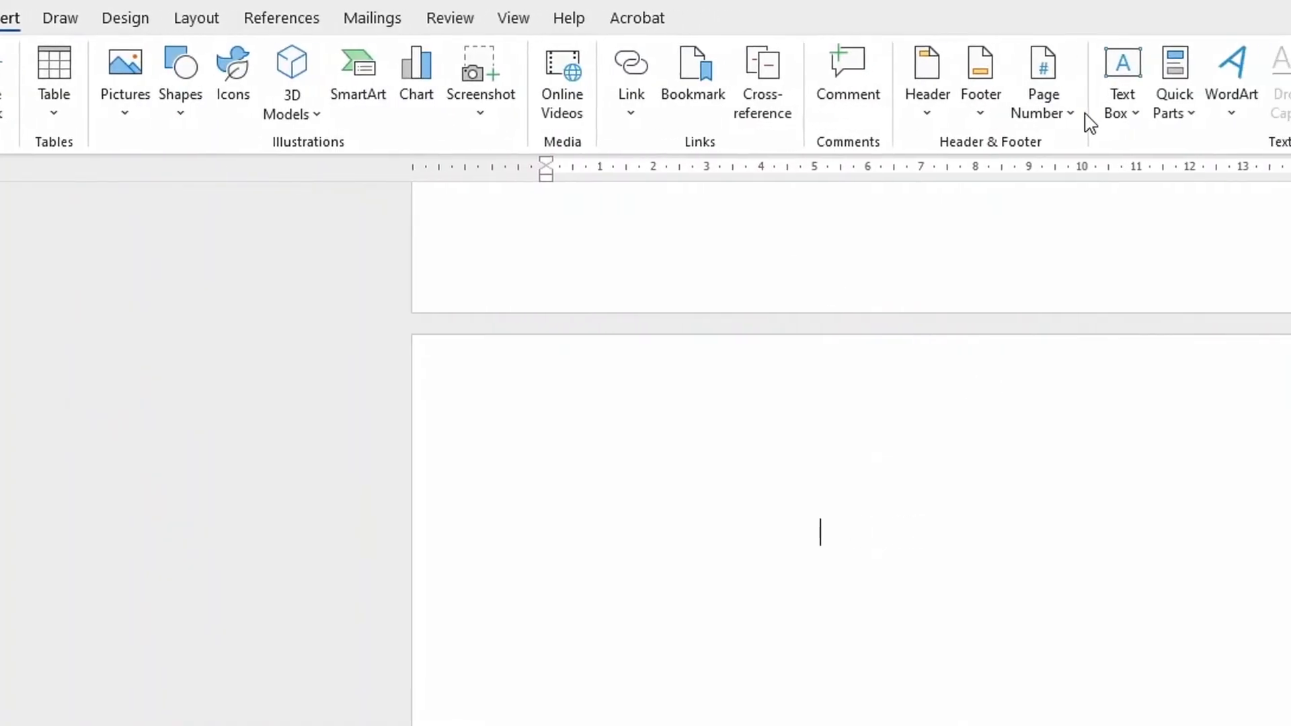
{"action": "left_click", "coordinate": [1051, 111]}
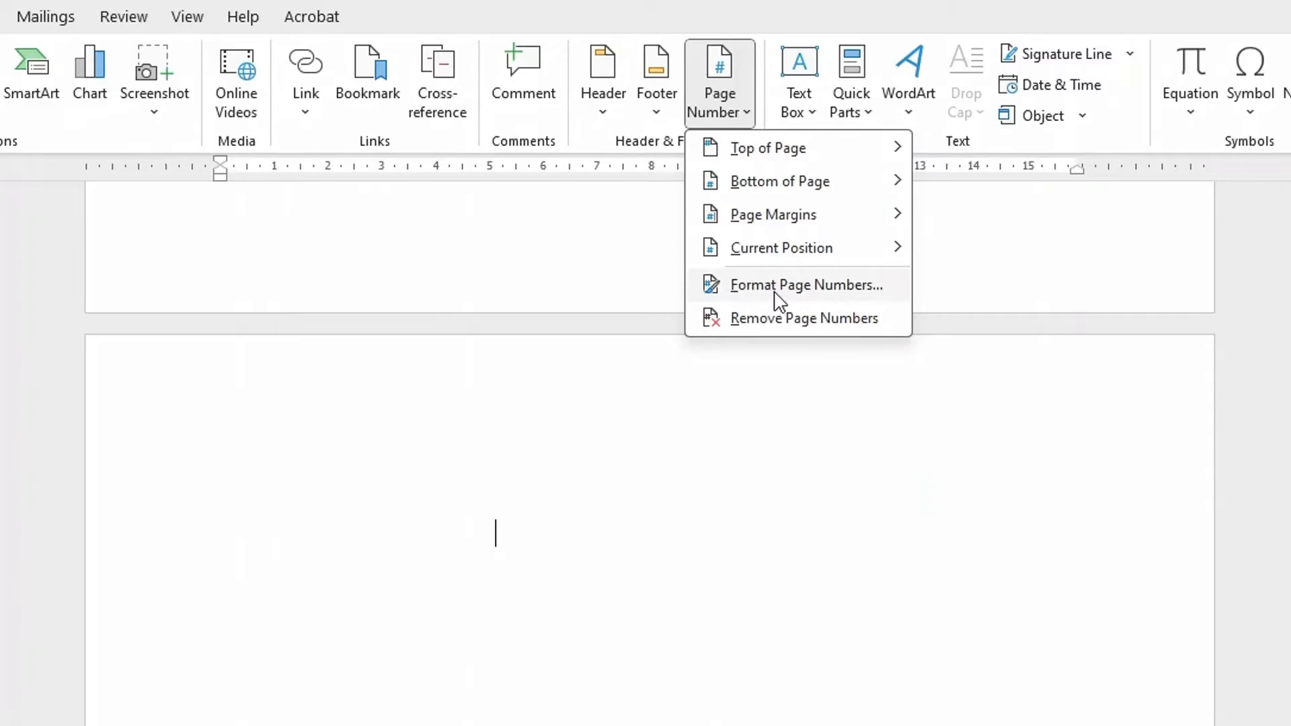
{"action": "left_click", "coordinate": [778, 286]}
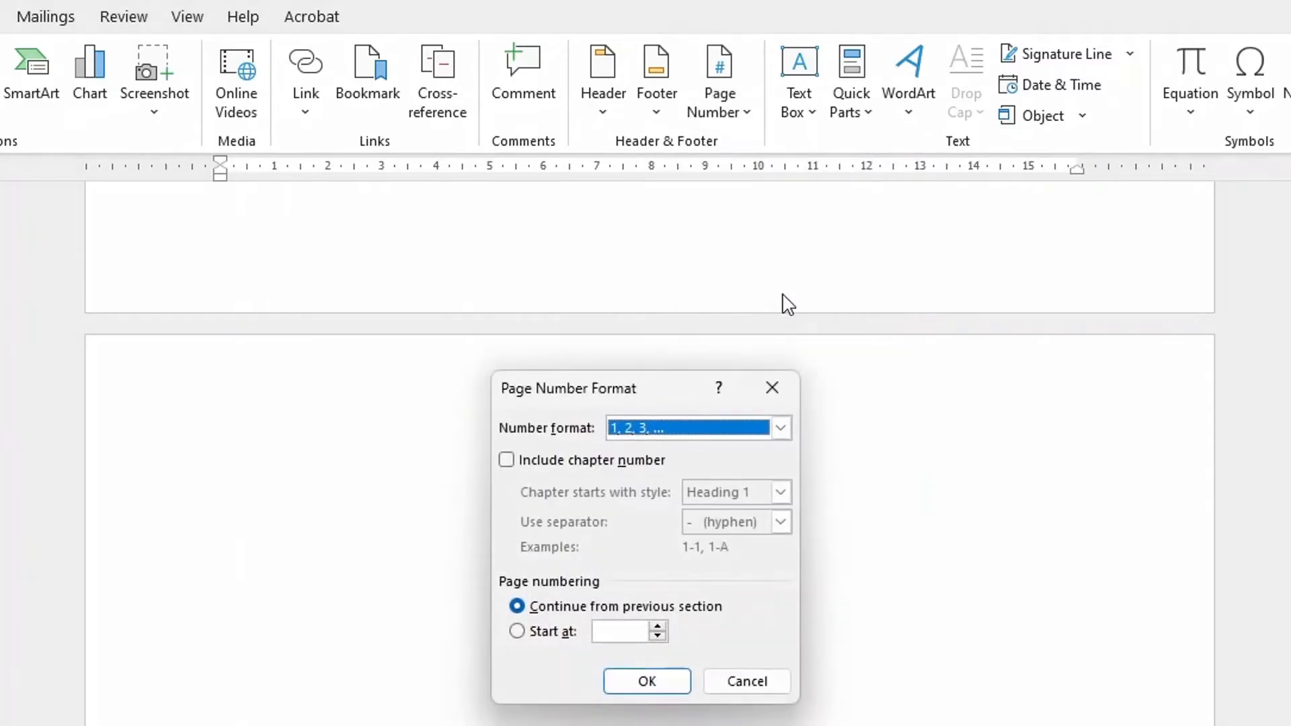
{"action": "left_click", "coordinate": [516, 631]}
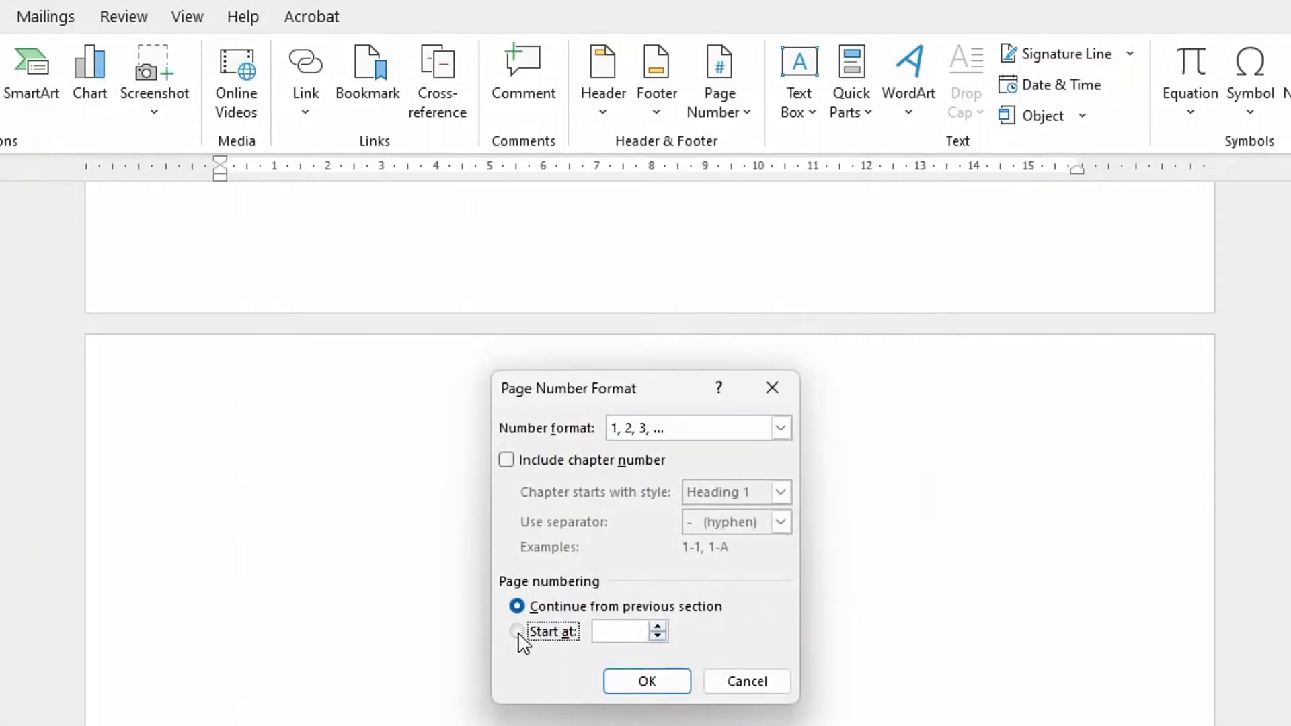
{"action": "left_click", "coordinate": [659, 626]}
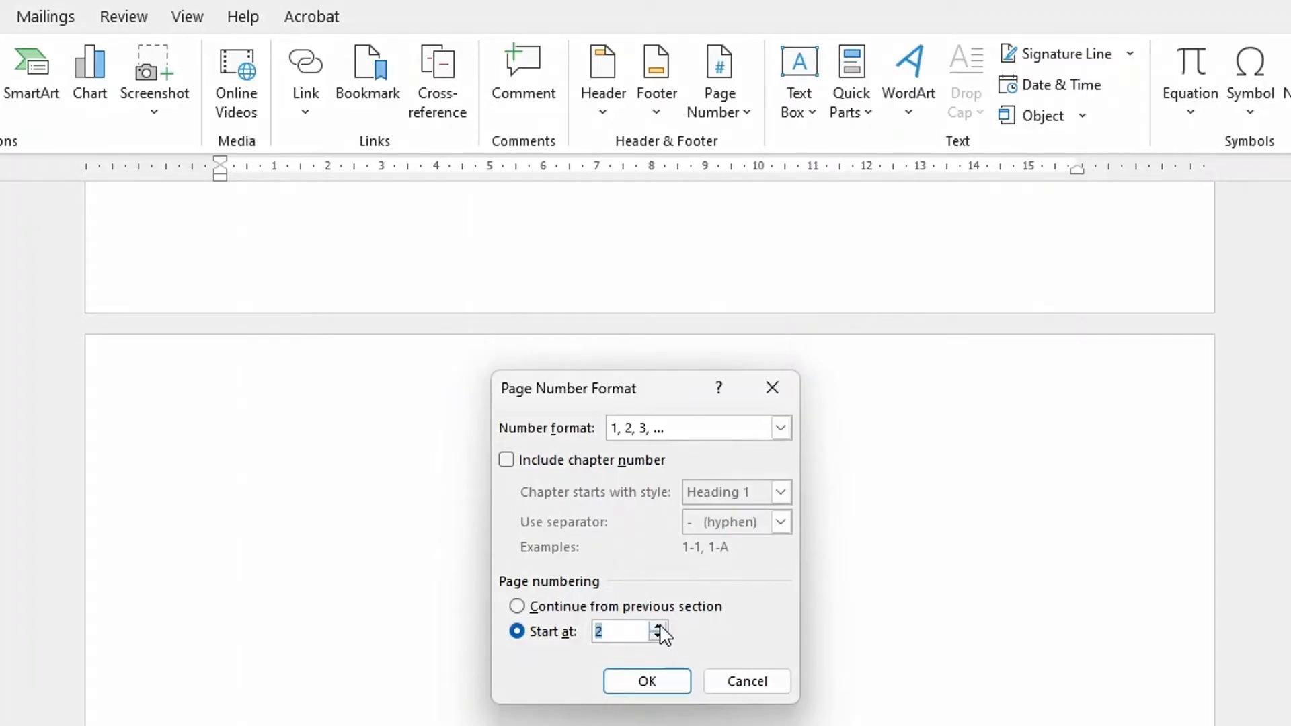
{"action": "left_click", "coordinate": [658, 636]}
{"action": "left_click", "coordinate": [647, 681]}
{"action": "scroll", "coordinate": [968, 666], "scroll_direction": "down", "scroll_amount": 3}
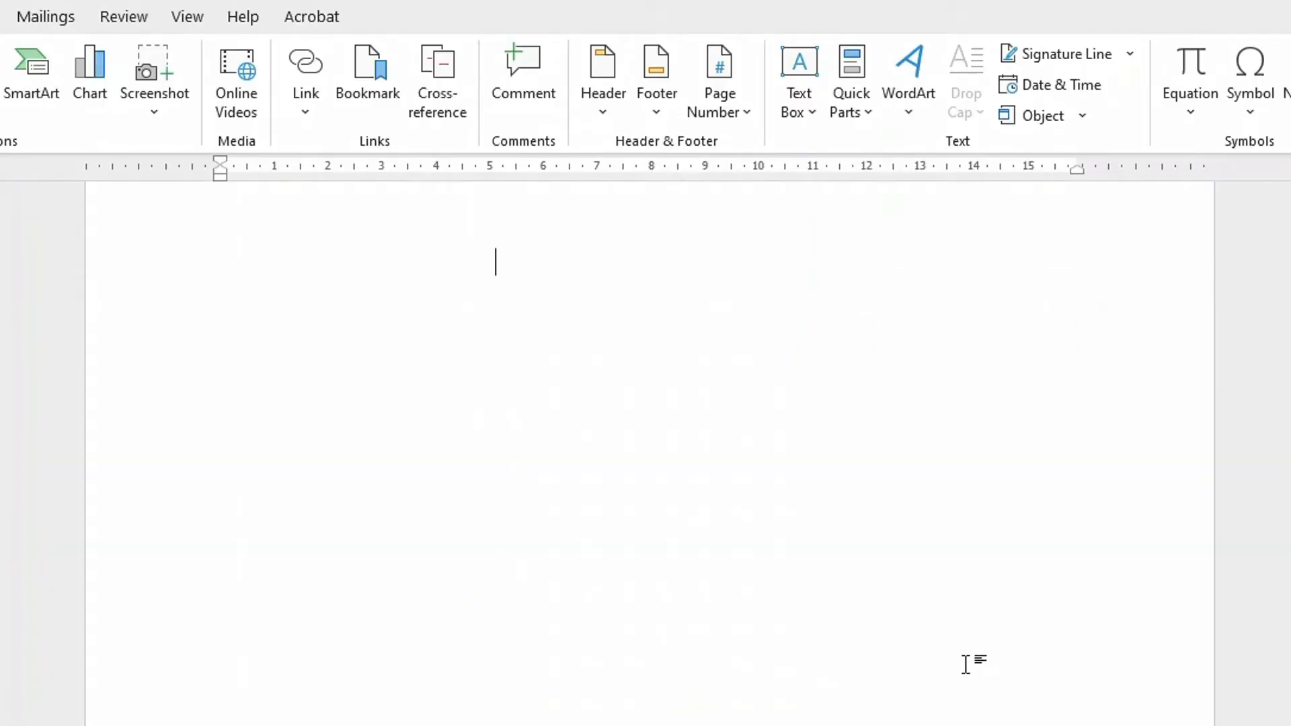
{"action": "scroll", "coordinate": [947, 666], "scroll_direction": "down", "scroll_amount": 10}
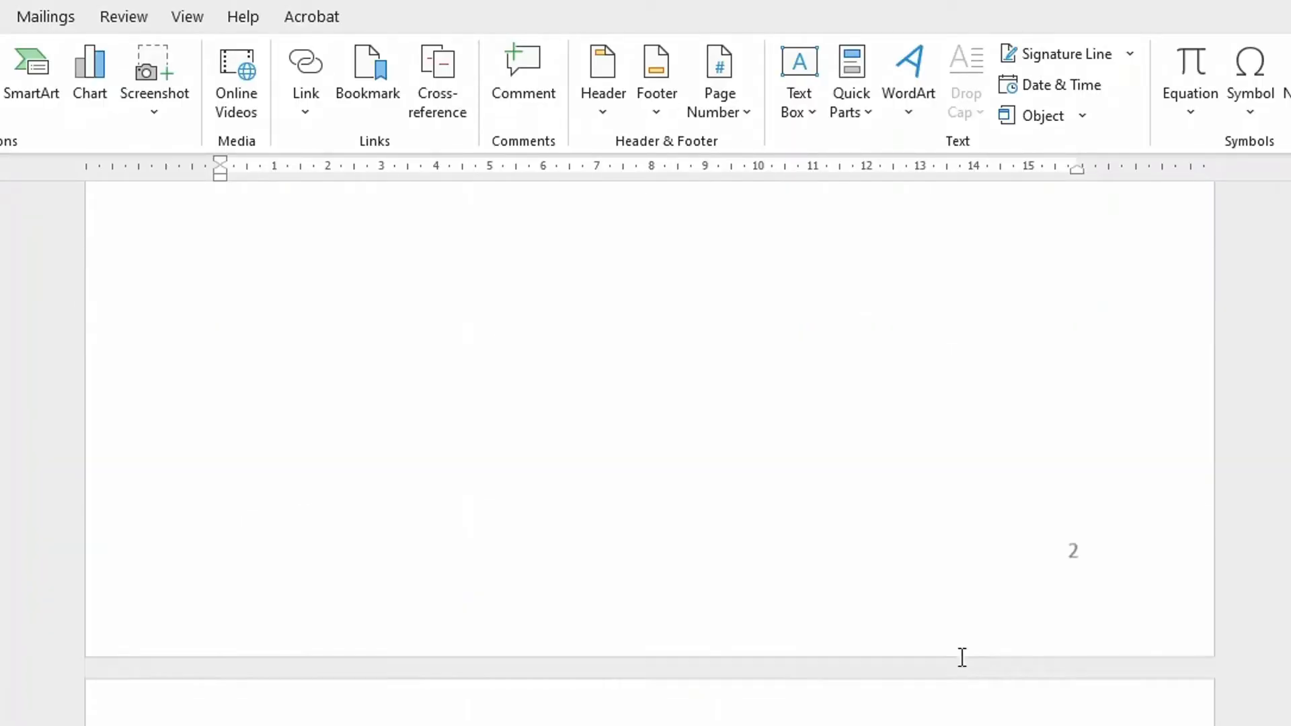
Enter the title "Article 23" at the start of the first page, followed by about fifteen line breaks
{"action": "scroll", "coordinate": [982, 555], "scroll_direction": "up", "scroll_amount": 15}
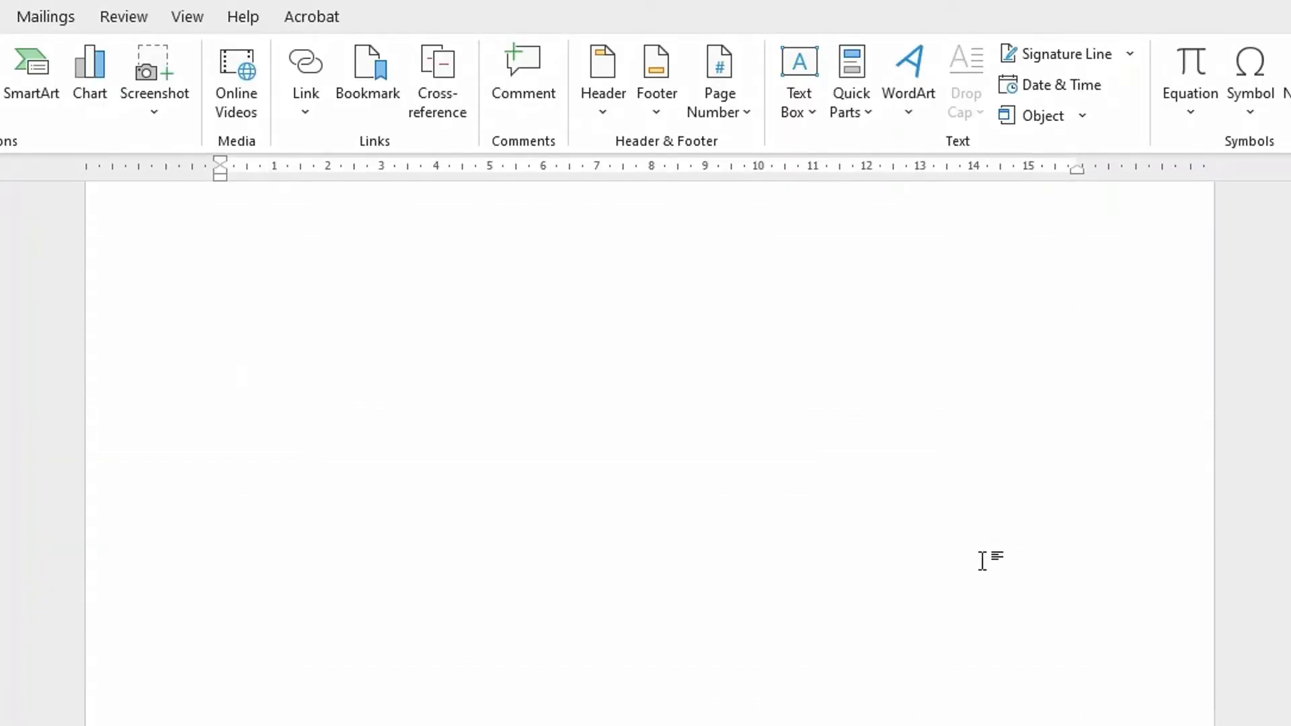
{"action": "scroll", "coordinate": [969, 578], "scroll_direction": "up", "scroll_amount": 15}
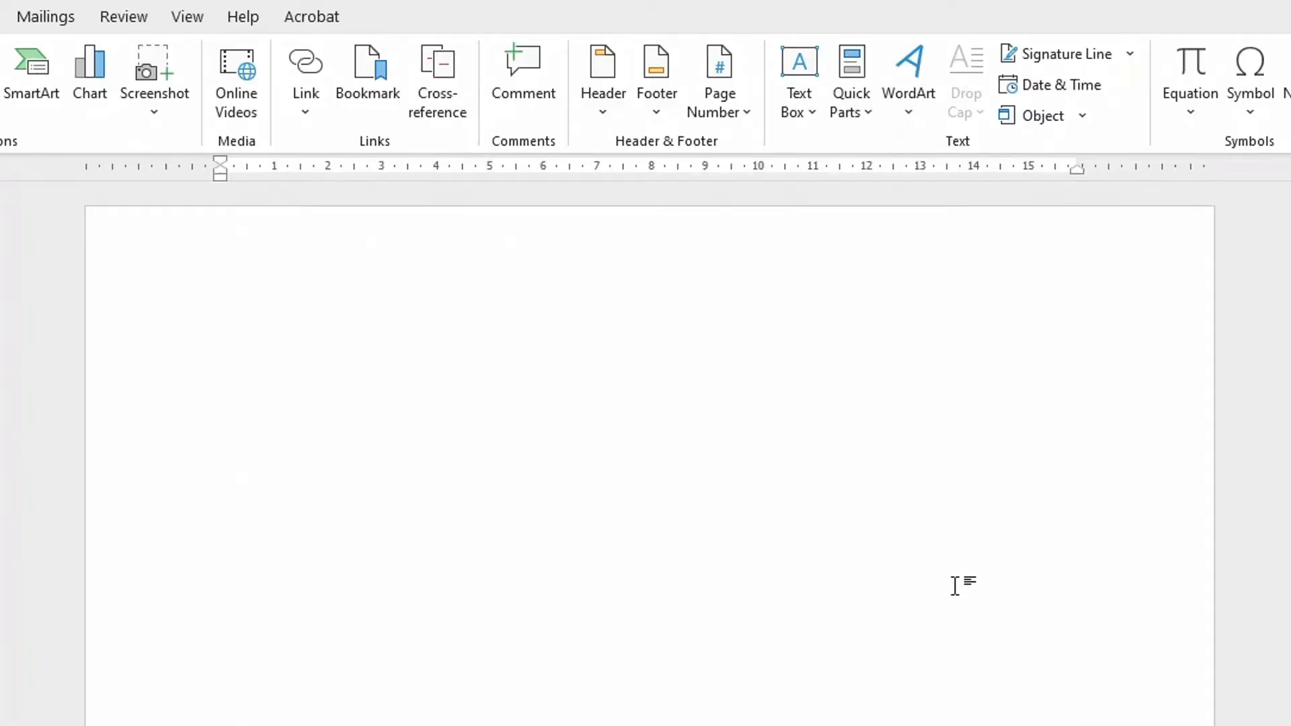
{"action": "left_click", "coordinate": [265, 304]}
{"action": "type", "text": "T"}
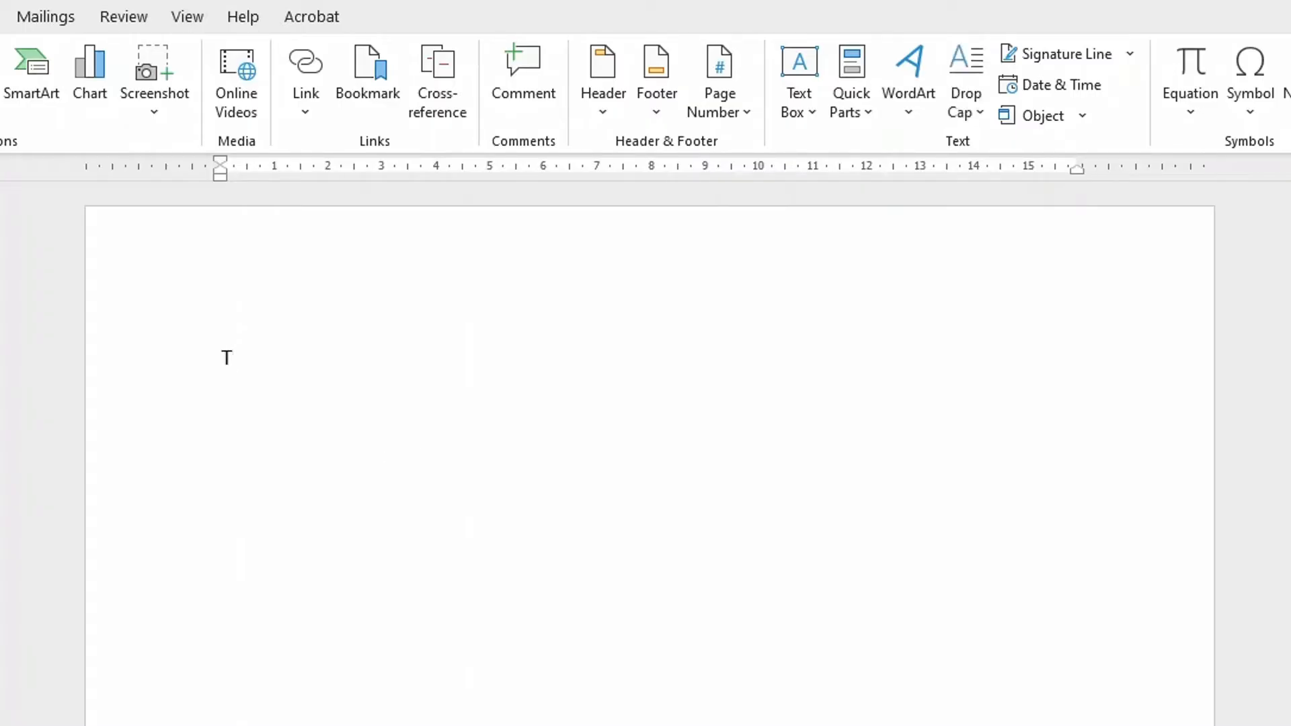
{"action": "key", "text": "BackSpace"}
{"action": "type", "text": "A"}
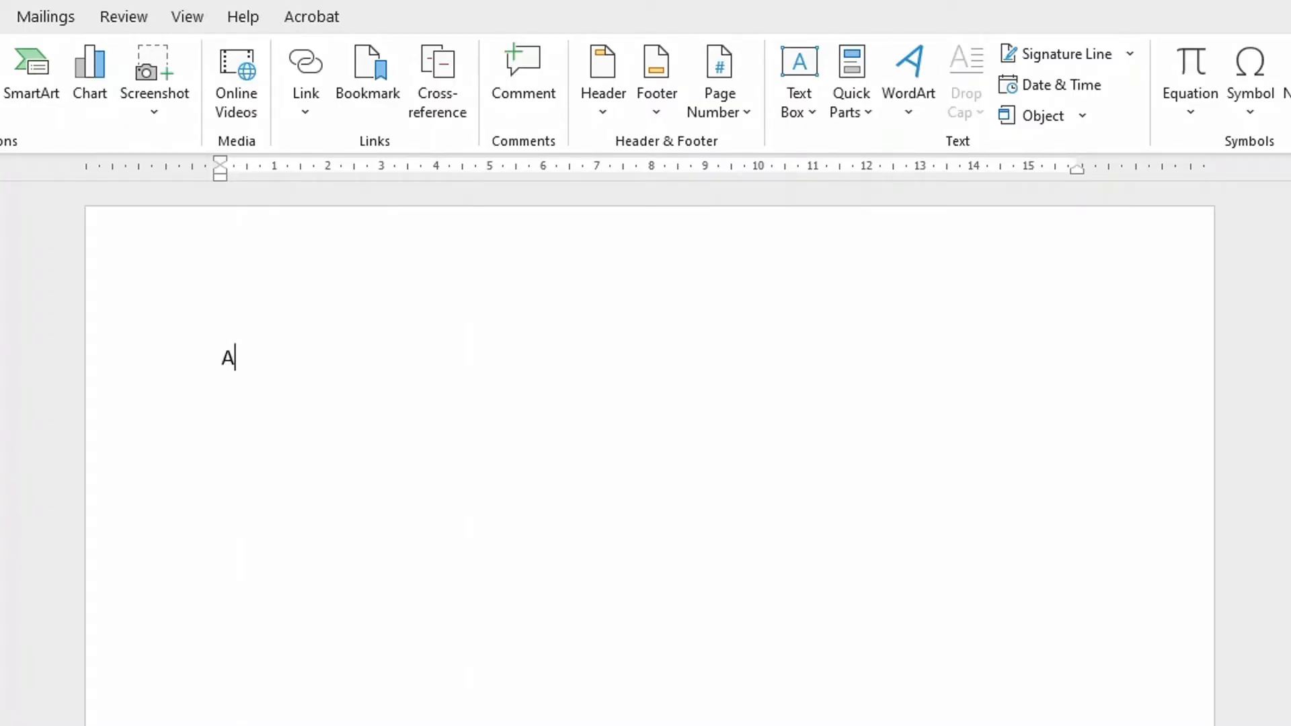
{"action": "type", "text": "rticle"}
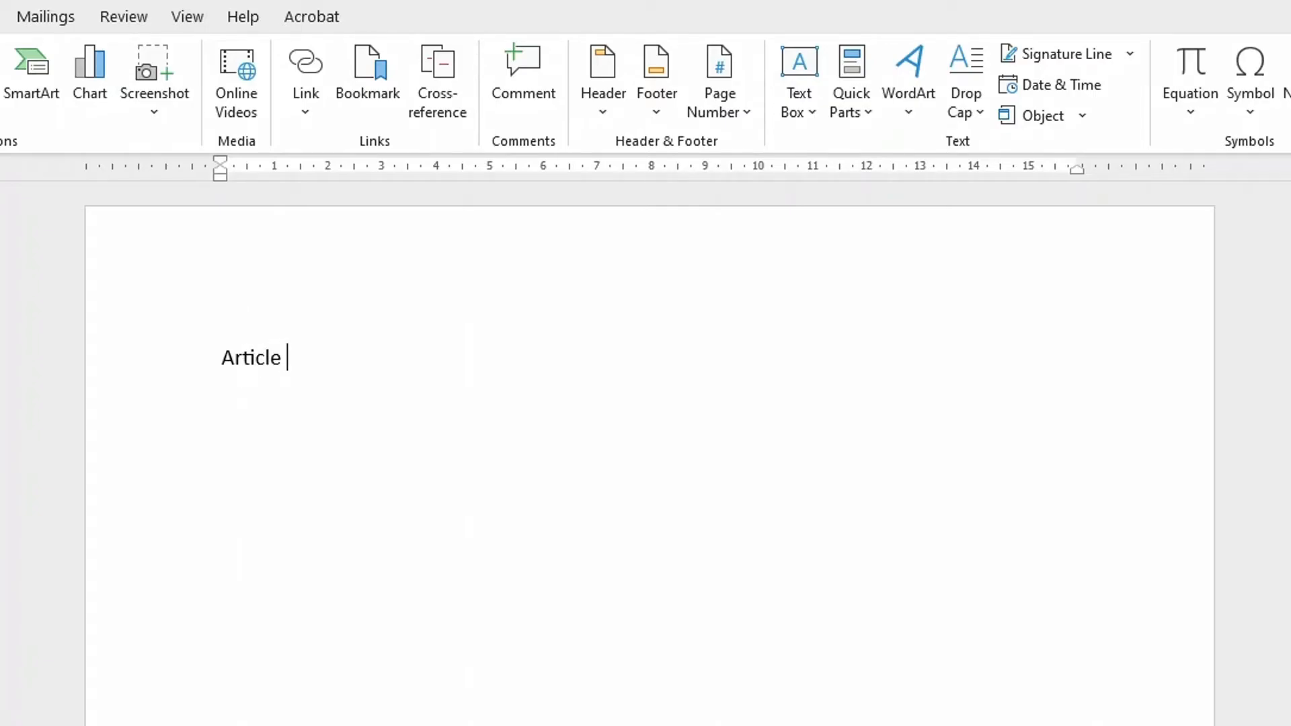
{"action": "type", "text": " 23"}
{"action": "key", "text": "Return"}
{"action": "key", "text": "Return"}
{"action": "key", "text": "Return"}
{"action": "key", "text": "Return"}
{"action": "key", "text": "Return"}
{"action": "key", "text": "Return"}
{"action": "key", "text": "Return"}
{"action": "key", "text": "Return"}
{"action": "key", "text": "Return"}
{"action": "key", "text": "Return"}
{"action": "key", "text": "Return"}
{"action": "key", "text": "Return"}
{"action": "key", "text": "Return"}
{"action": "key", "text": "Return"}
{"action": "key", "text": "Return"}
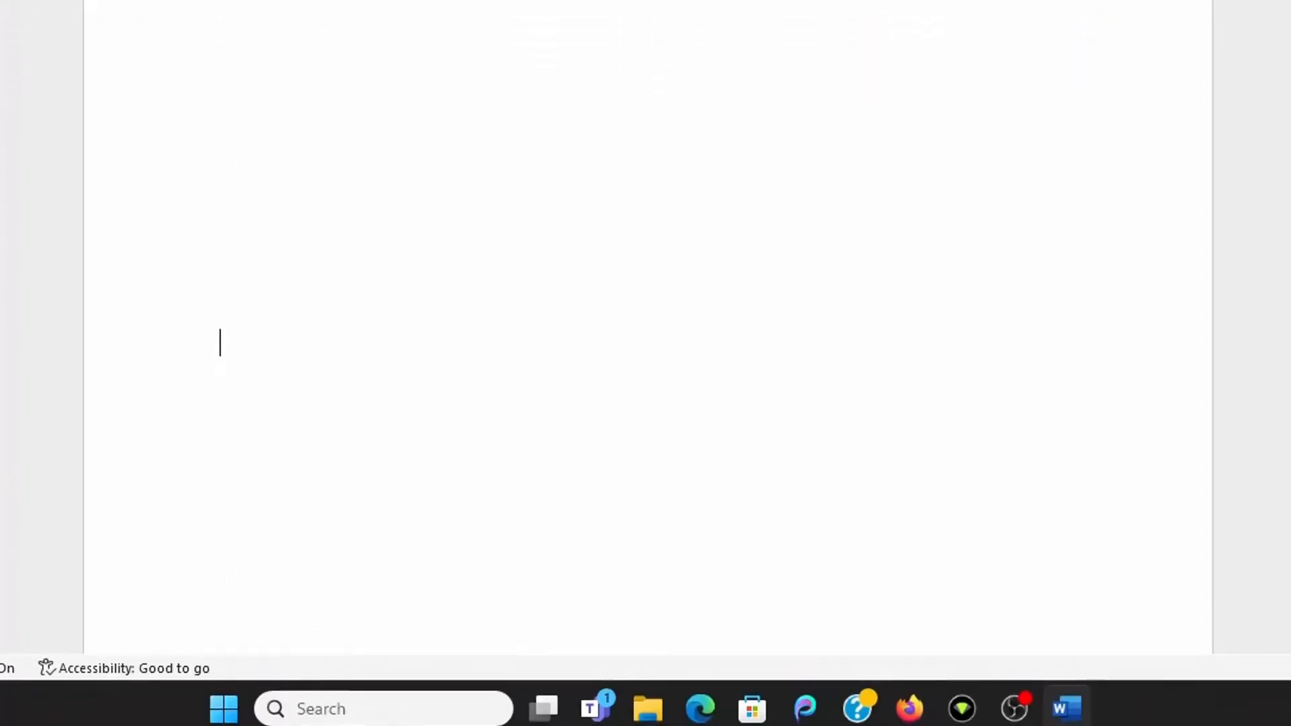
Enter a byline reading "By" and the author's name well below the title
{"action": "type", "text": "B"}
{"action": "key", "text": "Caps_Lock"}
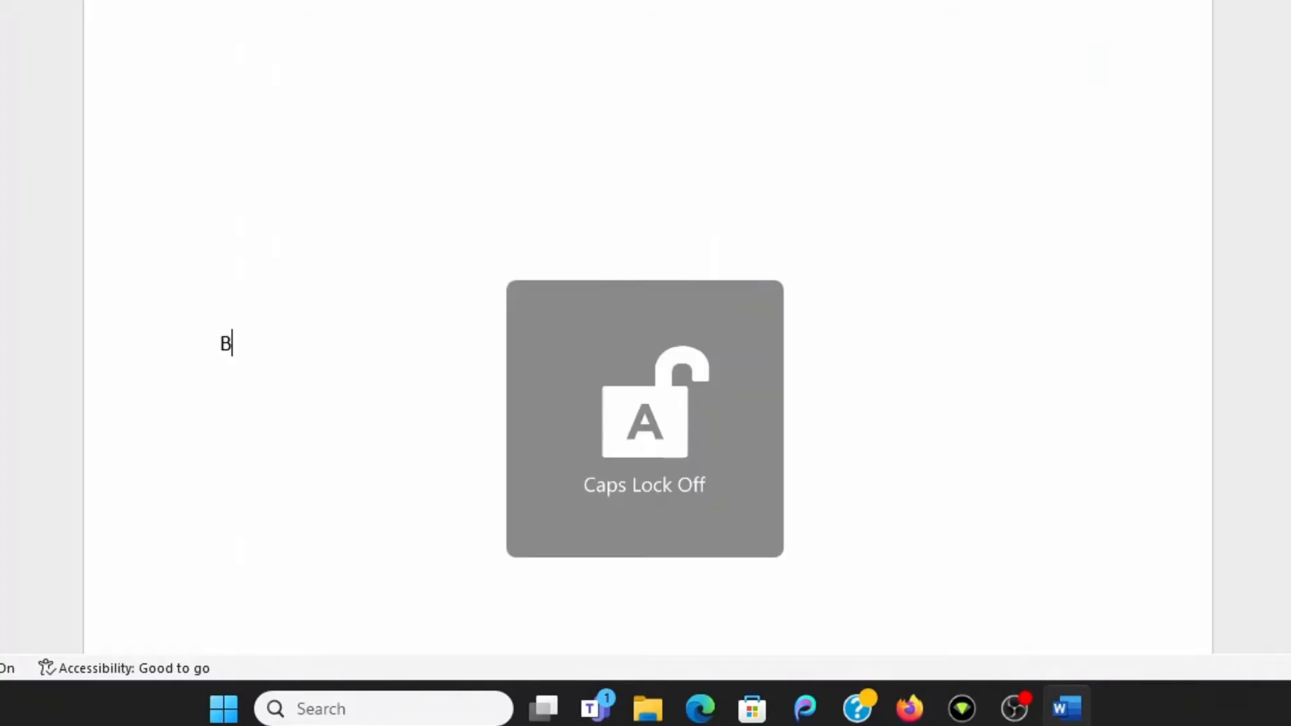
{"action": "type", "text": "y"}
{"action": "key", "text": "Caps_Lock"}
{"action": "type", "text": "M"}
{"action": "key", "text": "Caps_Lock"}
{"action": "type", "text": "inukuu"}
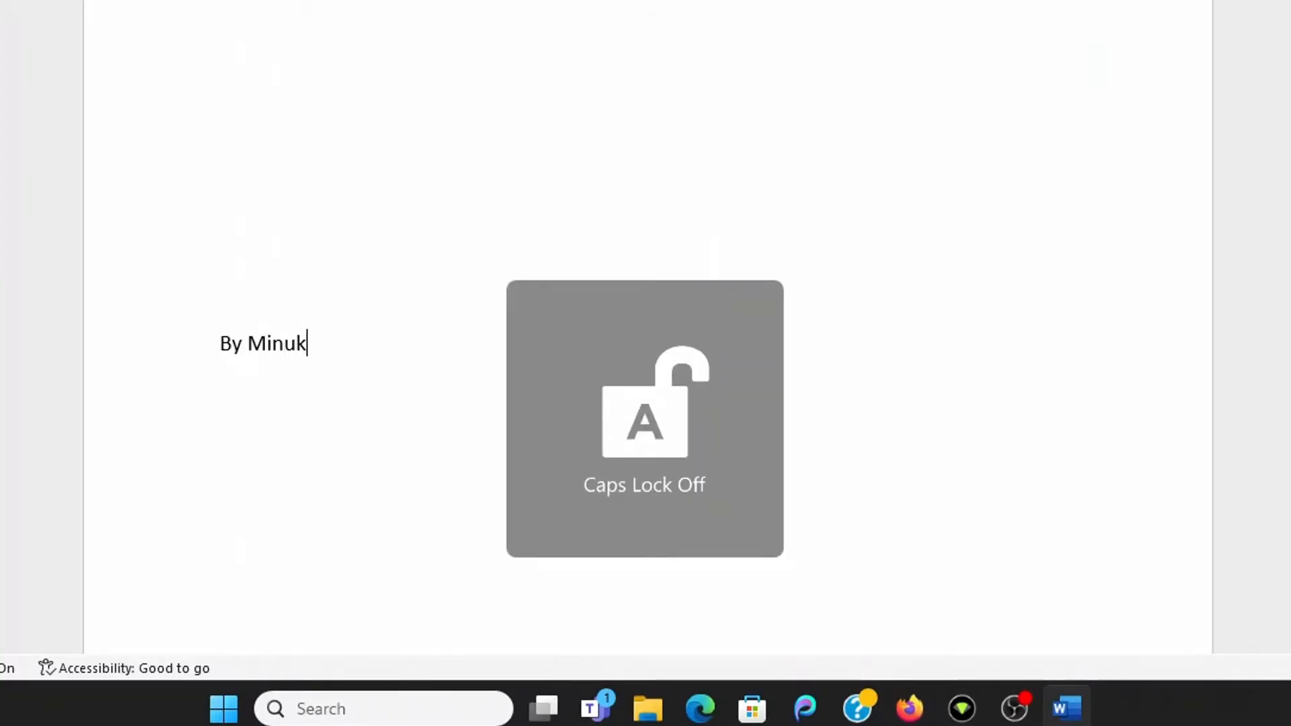
Enter the year 2014 a few lines below the byline on the first page
{"action": "key", "text": "Return"}
{"action": "key", "text": "Return"}
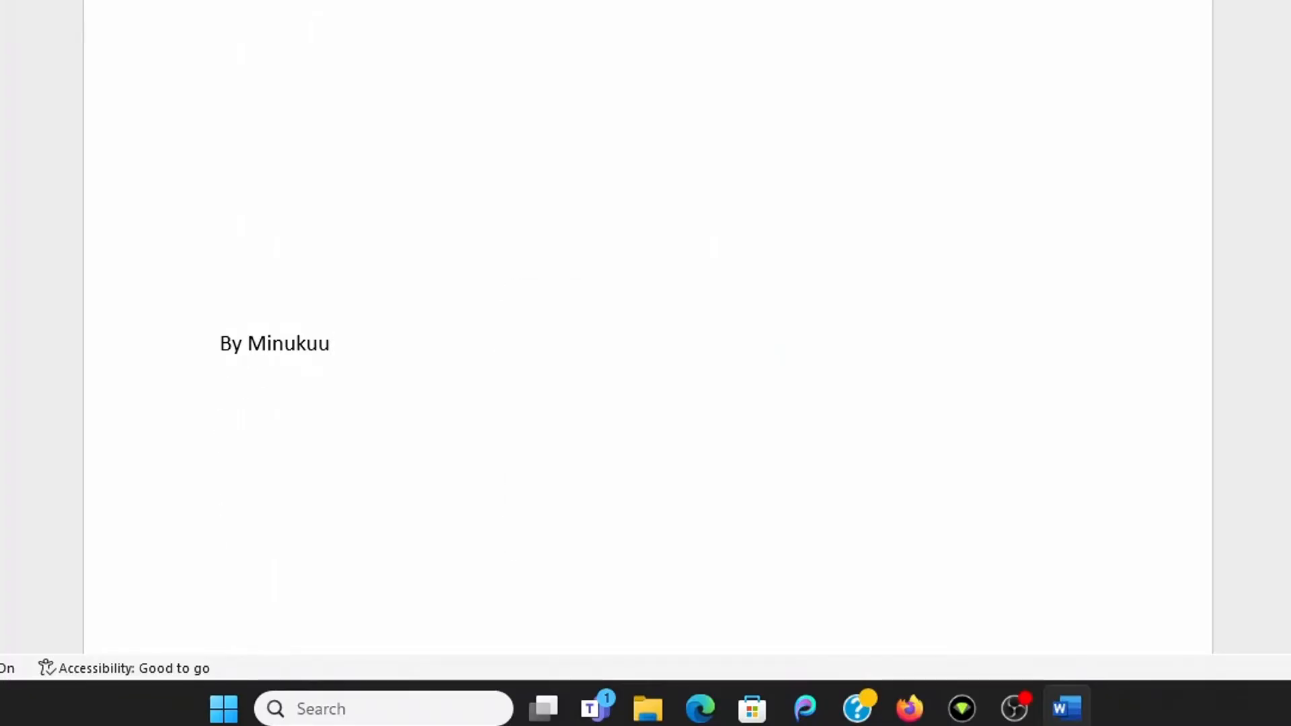
{"action": "key", "text": "Caps_Lock"}
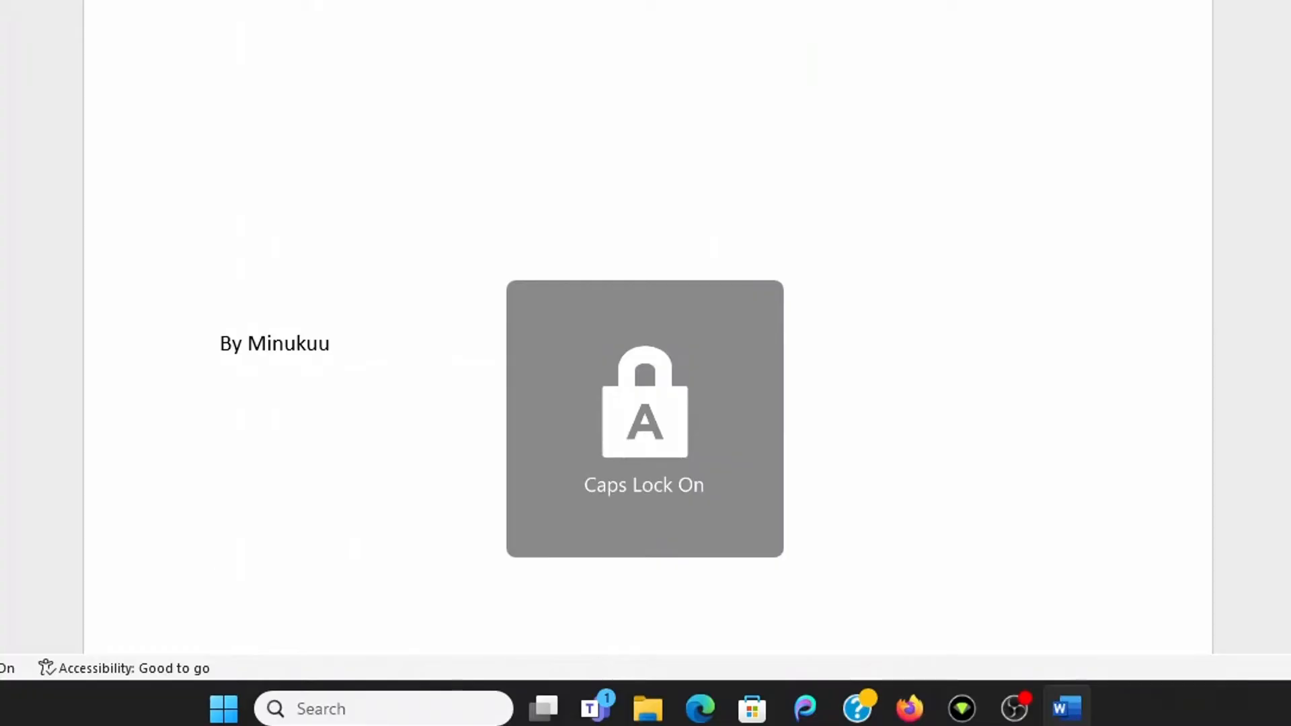
{"action": "type", "text": "20"}
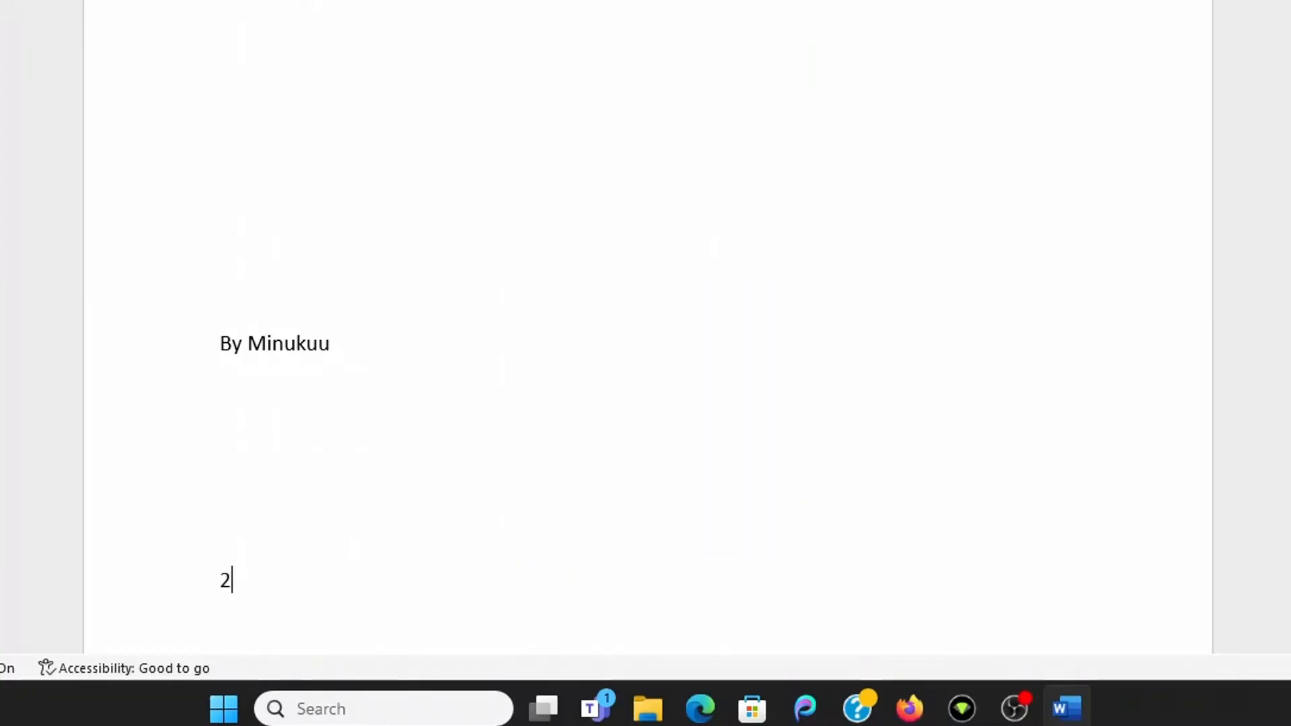
{"action": "type", "text": "14"}
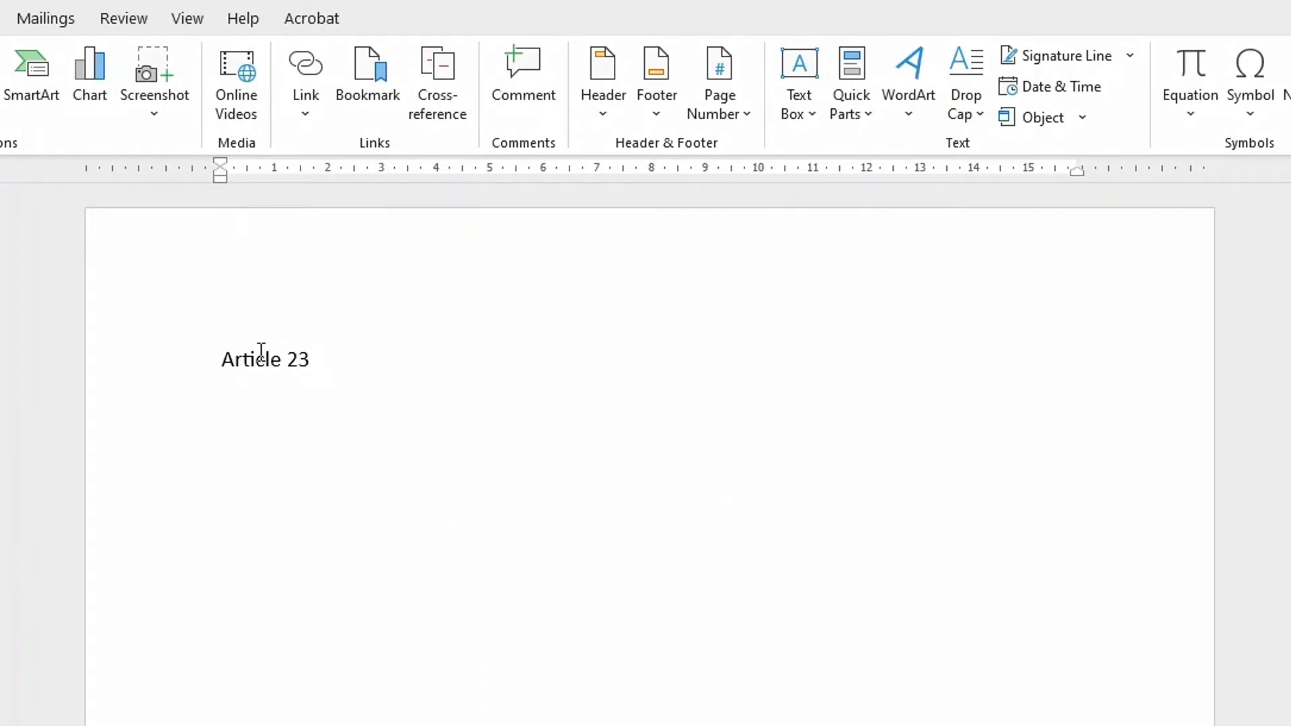
Center the title, byline and year on the first page and check the layout
{"action": "left_click_drag", "start_coordinate": [223, 361], "coordinate": [272, 725]}
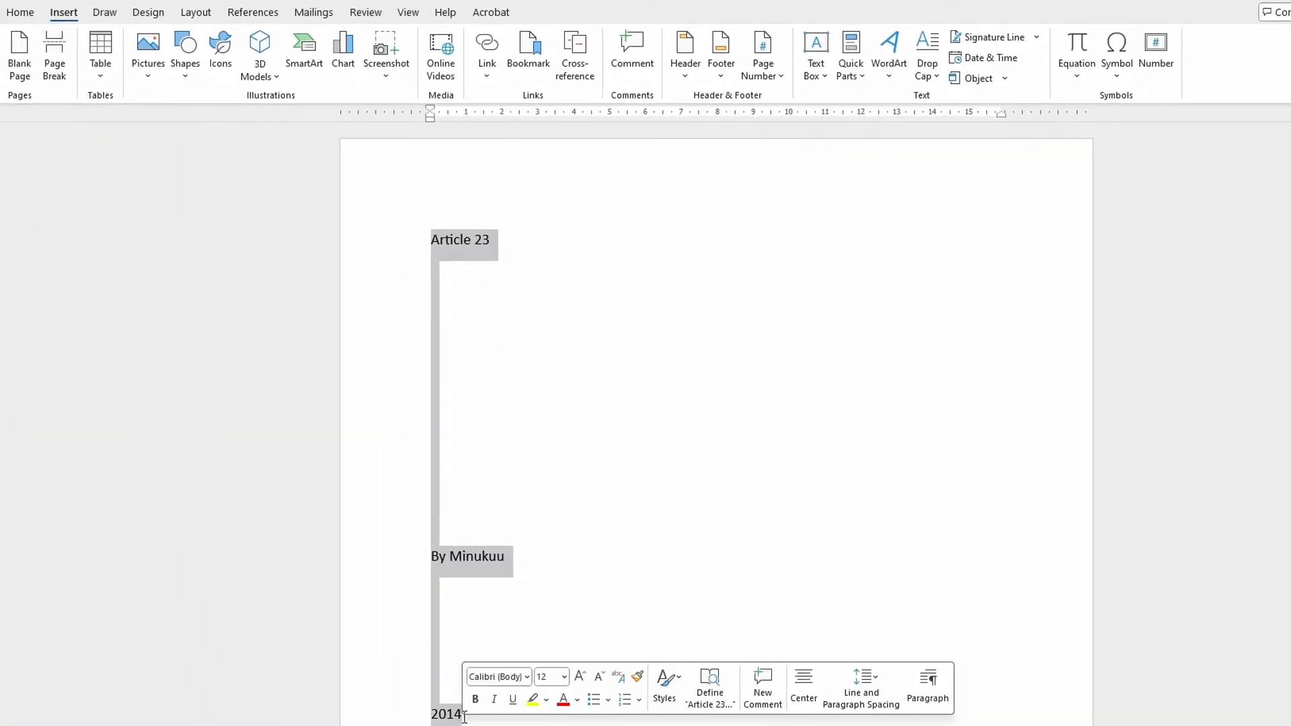
{"action": "left_click", "coordinate": [20, 12]}
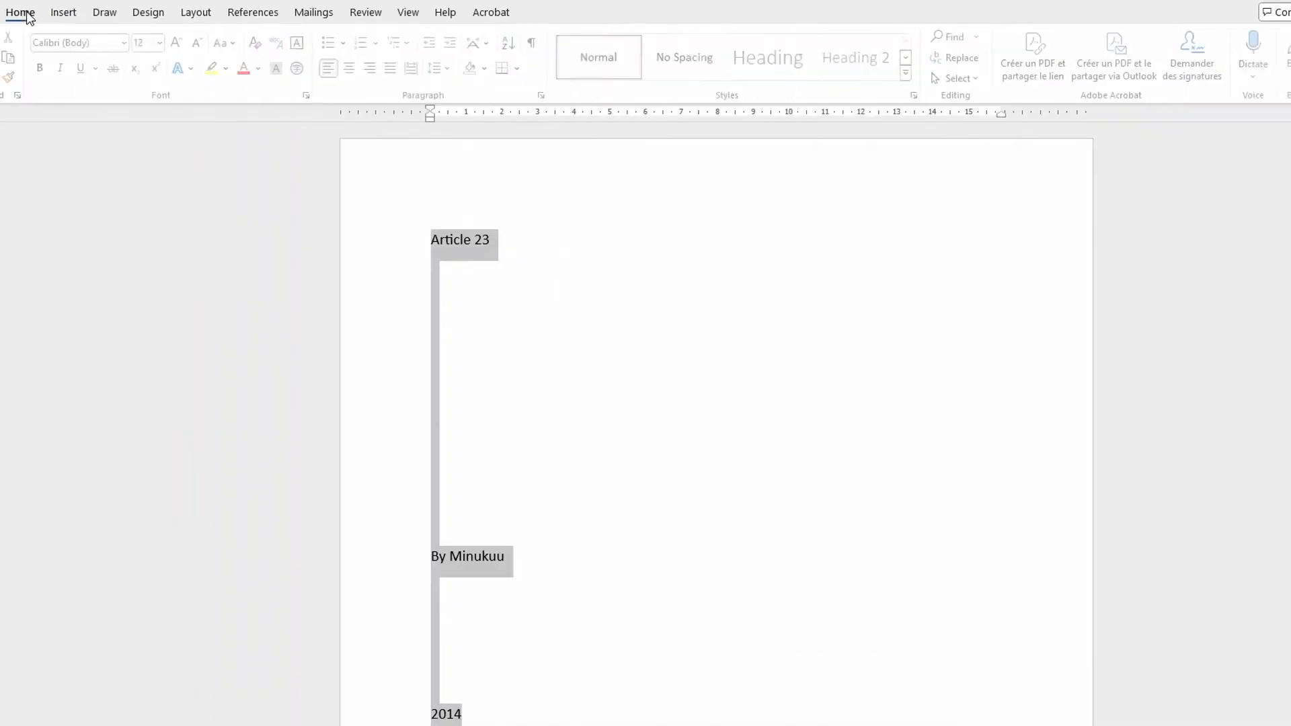
{"action": "left_click", "coordinate": [354, 68]}
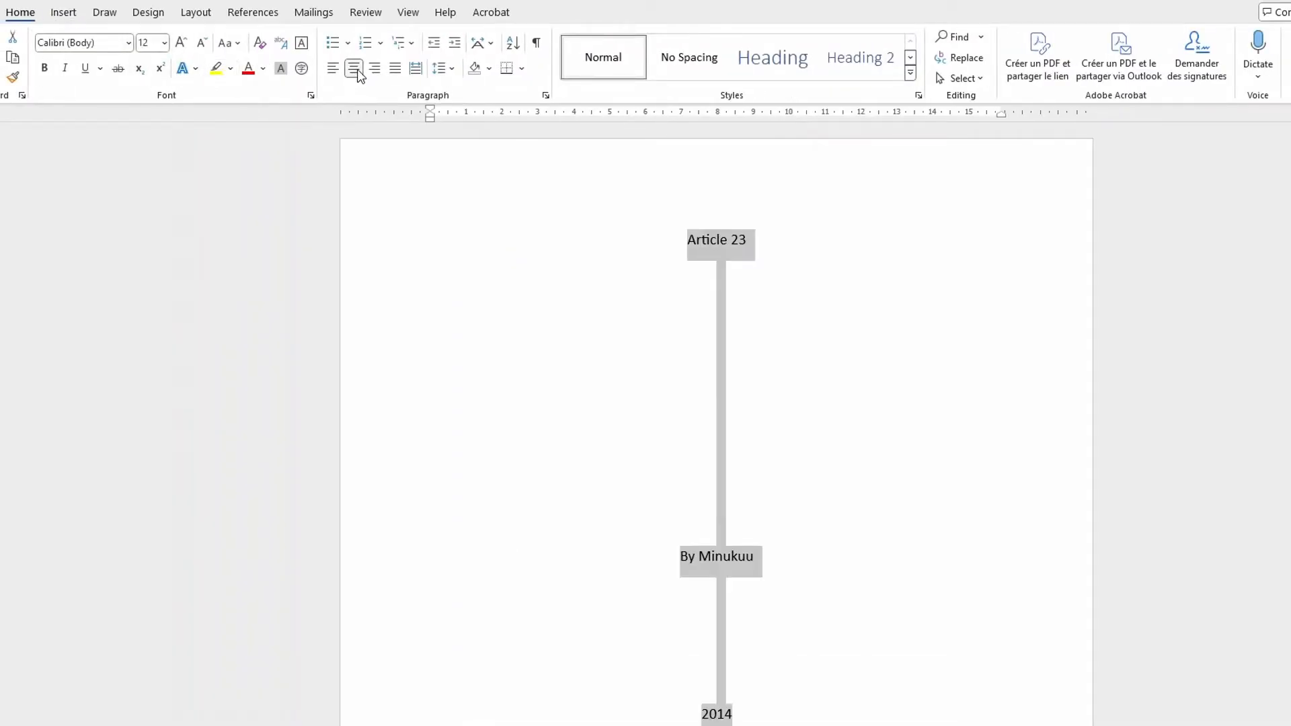
{"action": "left_click", "coordinate": [867, 494]}
{"action": "scroll", "coordinate": [876, 504], "scroll_direction": "down", "scroll_amount": 3}
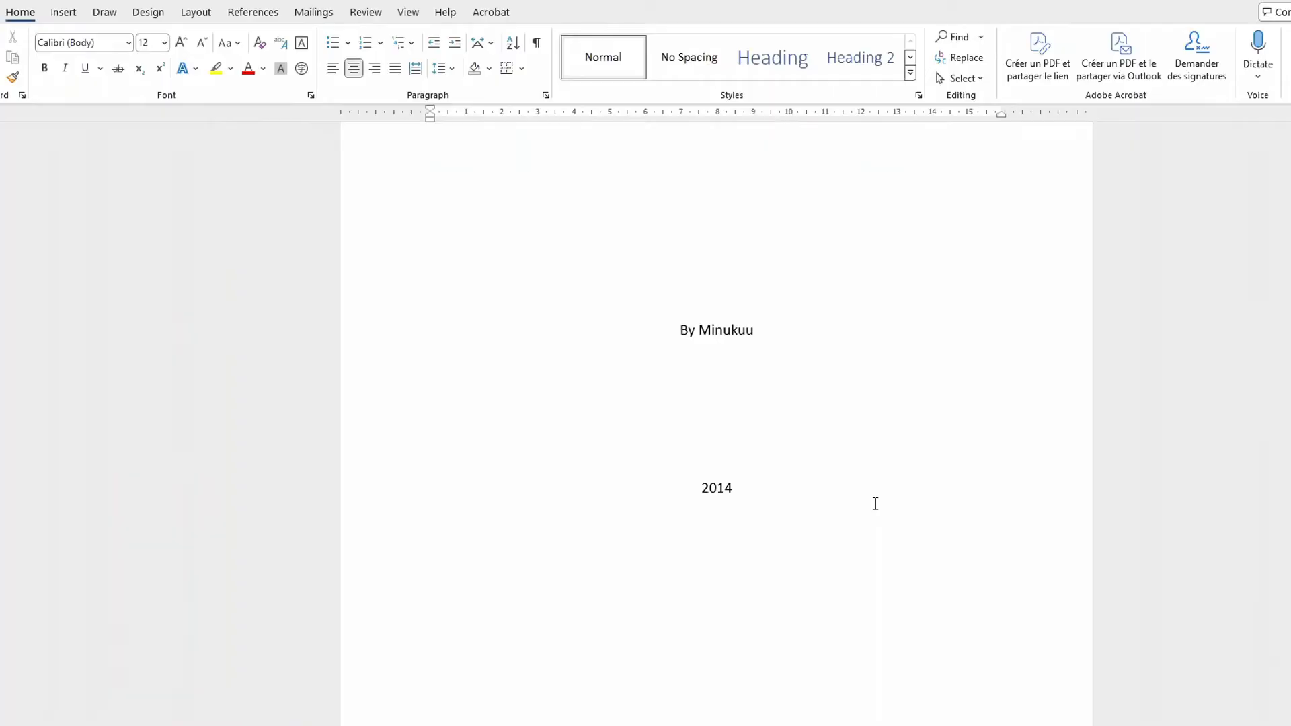
{"action": "scroll", "coordinate": [875, 504], "scroll_direction": "up", "scroll_amount": 3}
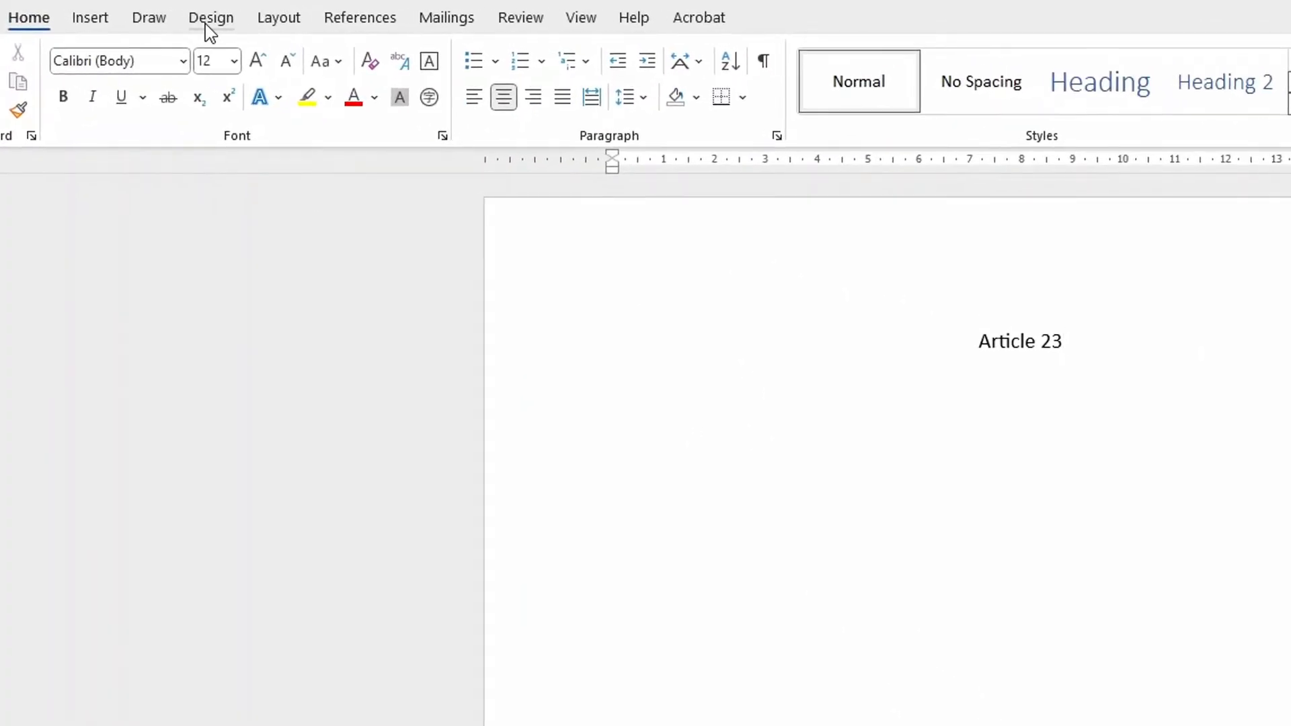
Set up a box page border for the cover page in theme blue with a 3 pt line width
{"action": "left_click", "coordinate": [211, 17]}
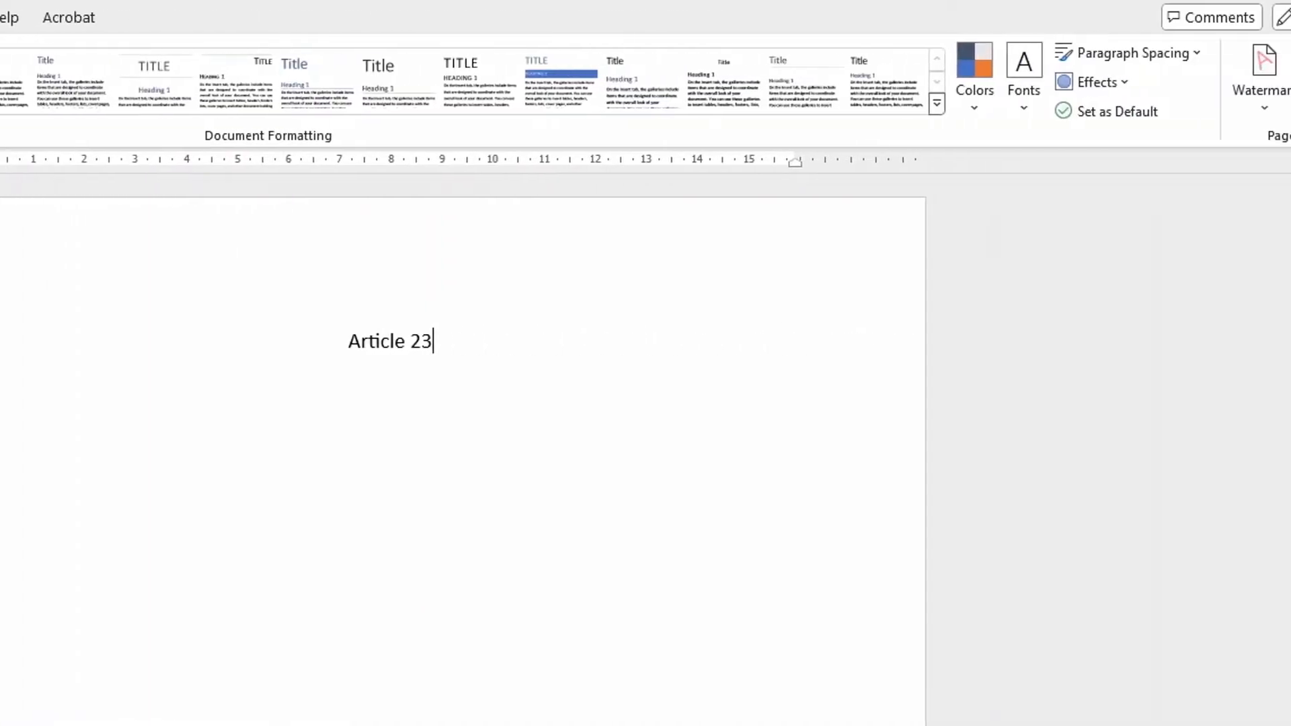
{"action": "left_click", "coordinate": [1249, 94]}
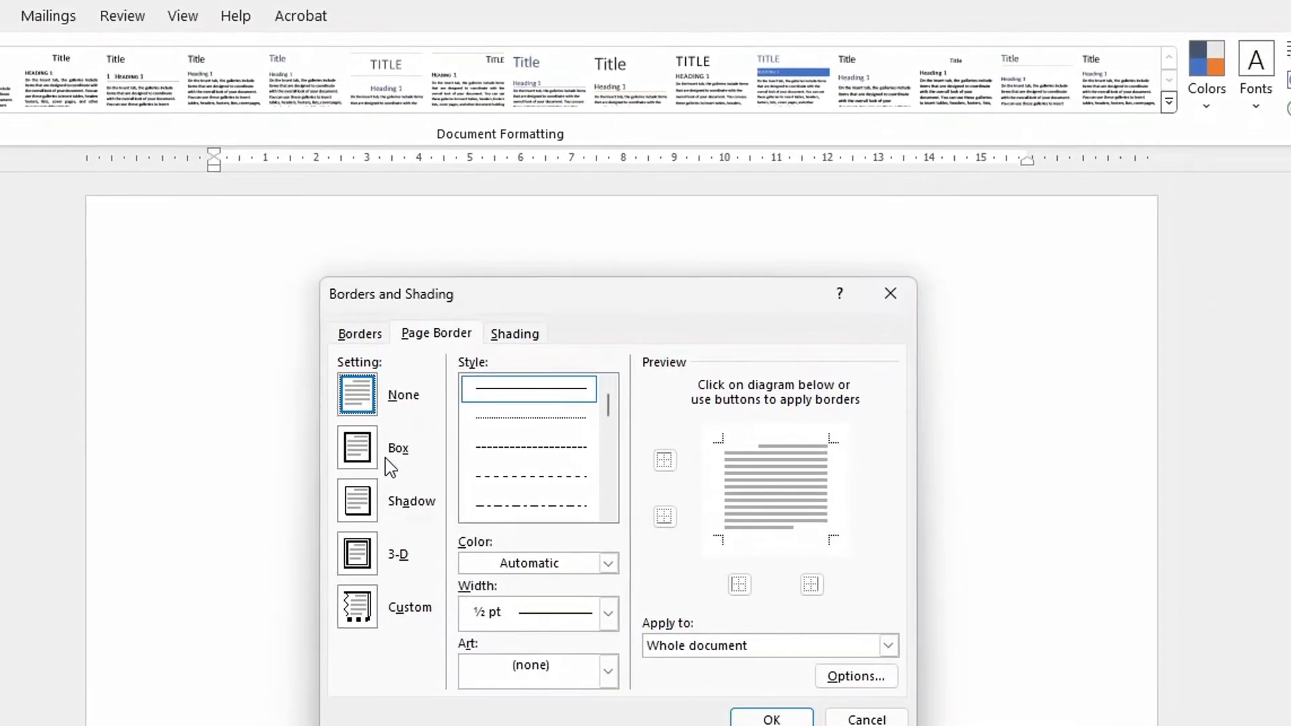
{"action": "left_click", "coordinate": [12, 464]}
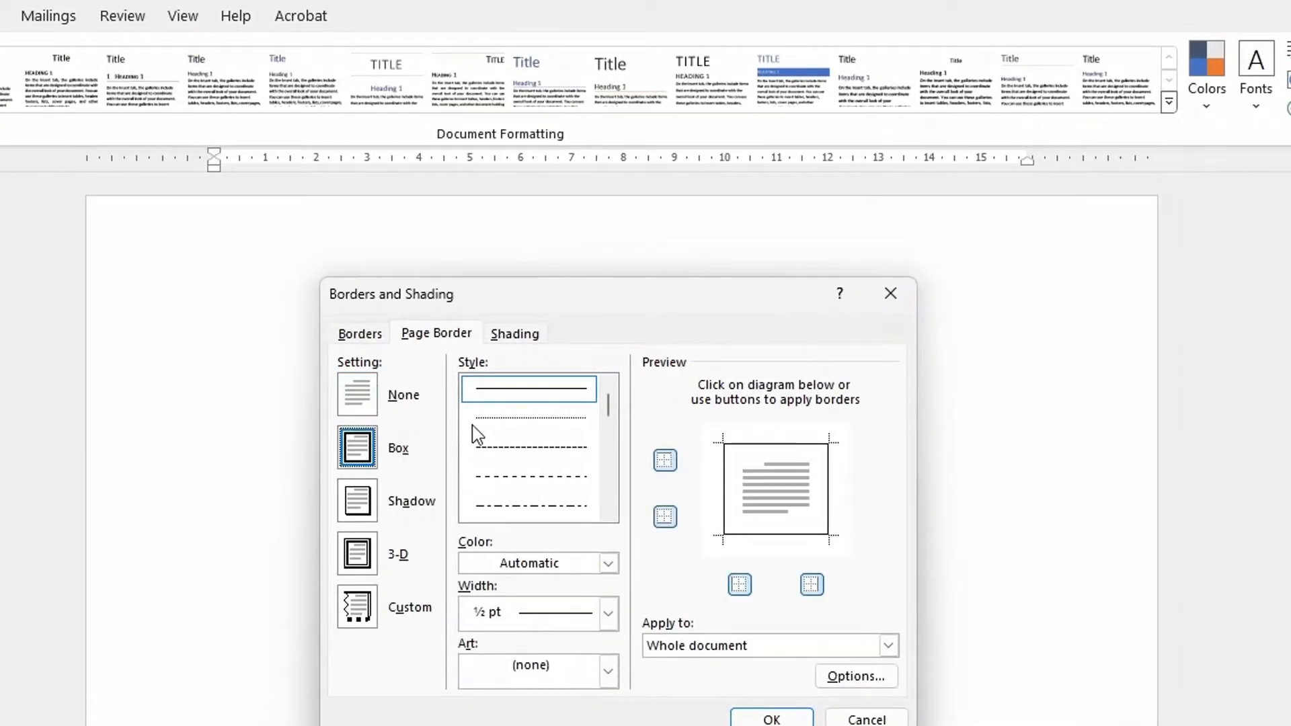
{"action": "left_click", "coordinate": [564, 564]}
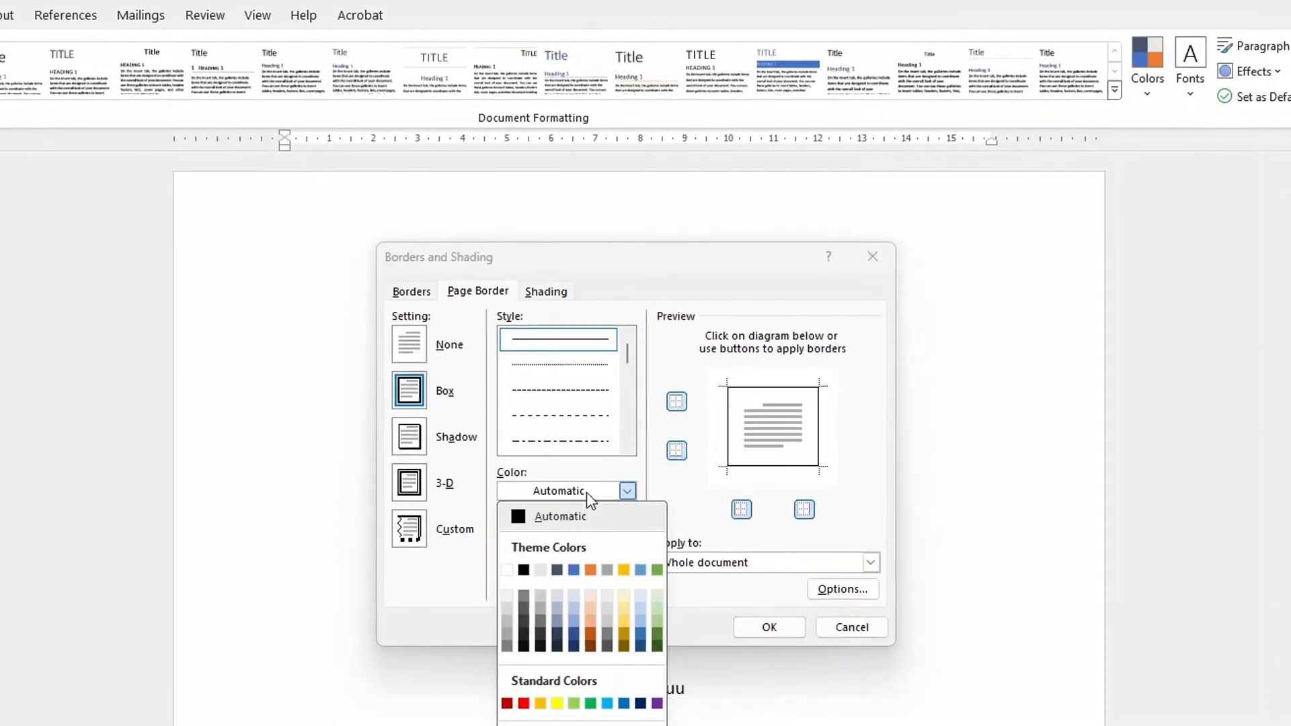
{"action": "left_click", "coordinate": [574, 569]}
{"action": "left_click", "coordinate": [616, 538]}
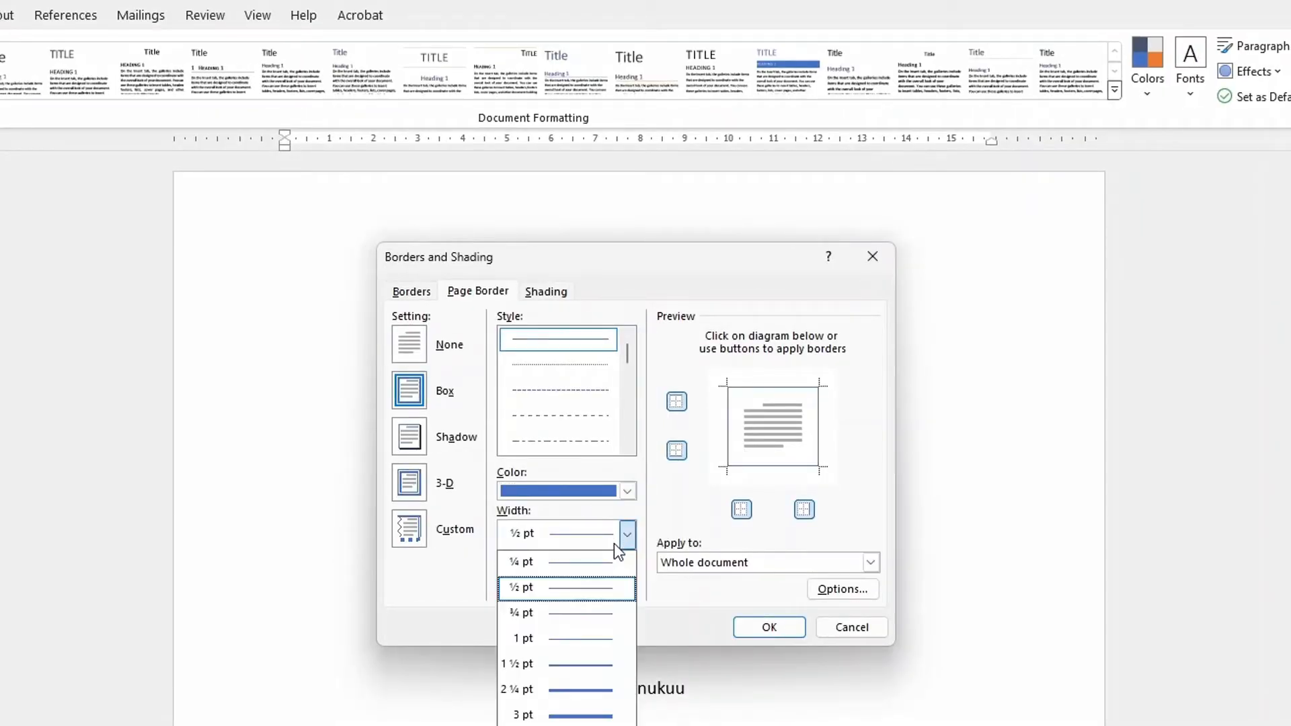
{"action": "left_click", "coordinate": [580, 716]}
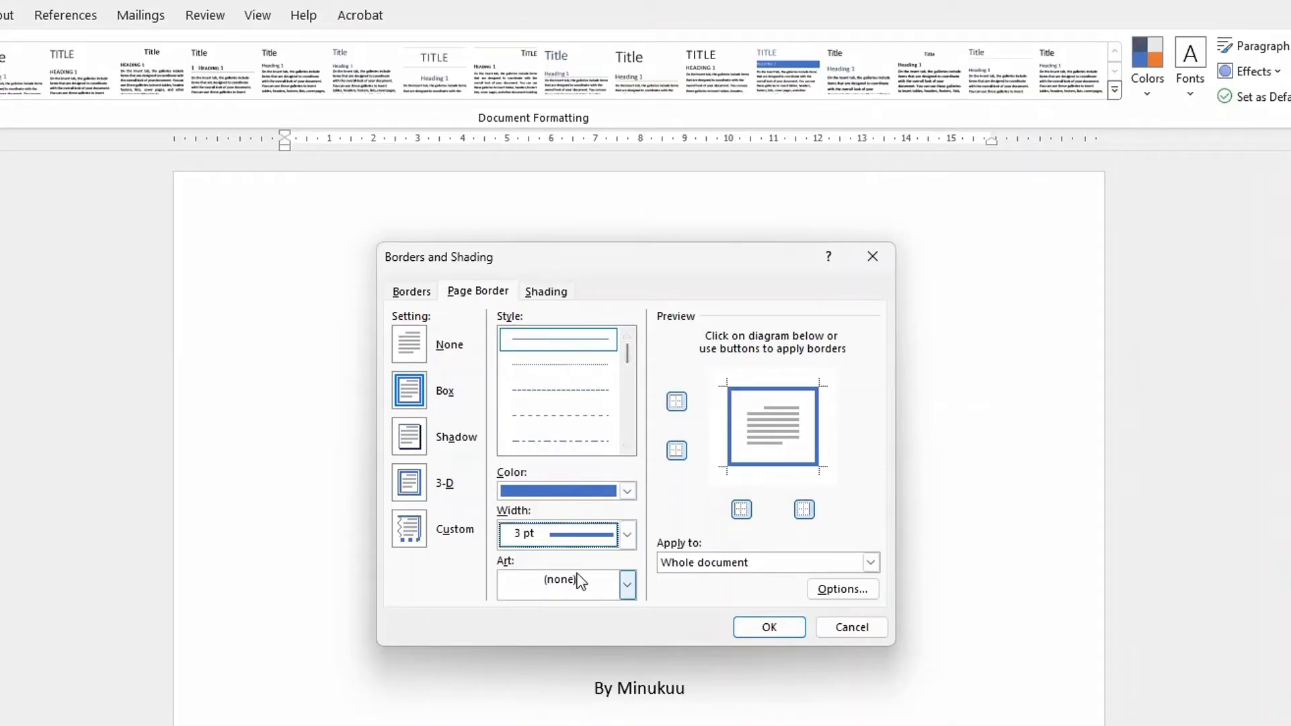
Apply the page border to this section only and check the cover page and the page after it
{"action": "left_click", "coordinate": [854, 563]}
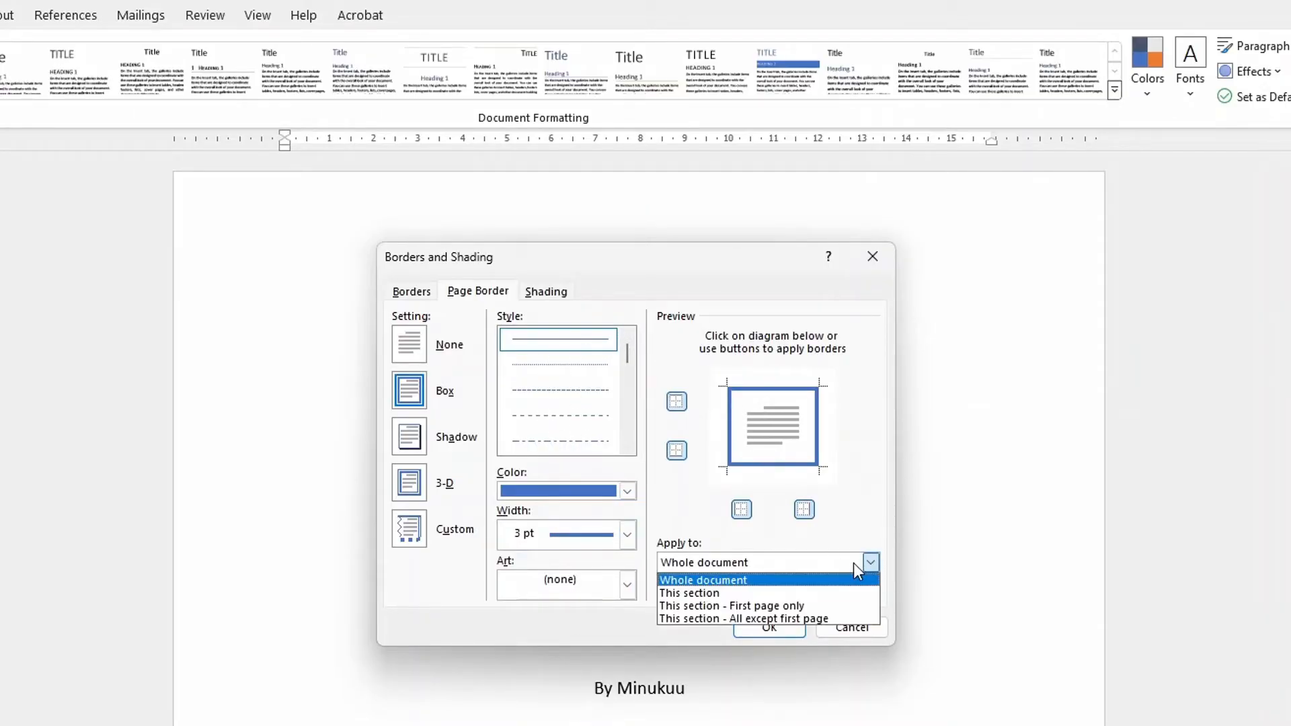
{"action": "left_click", "coordinate": [701, 594]}
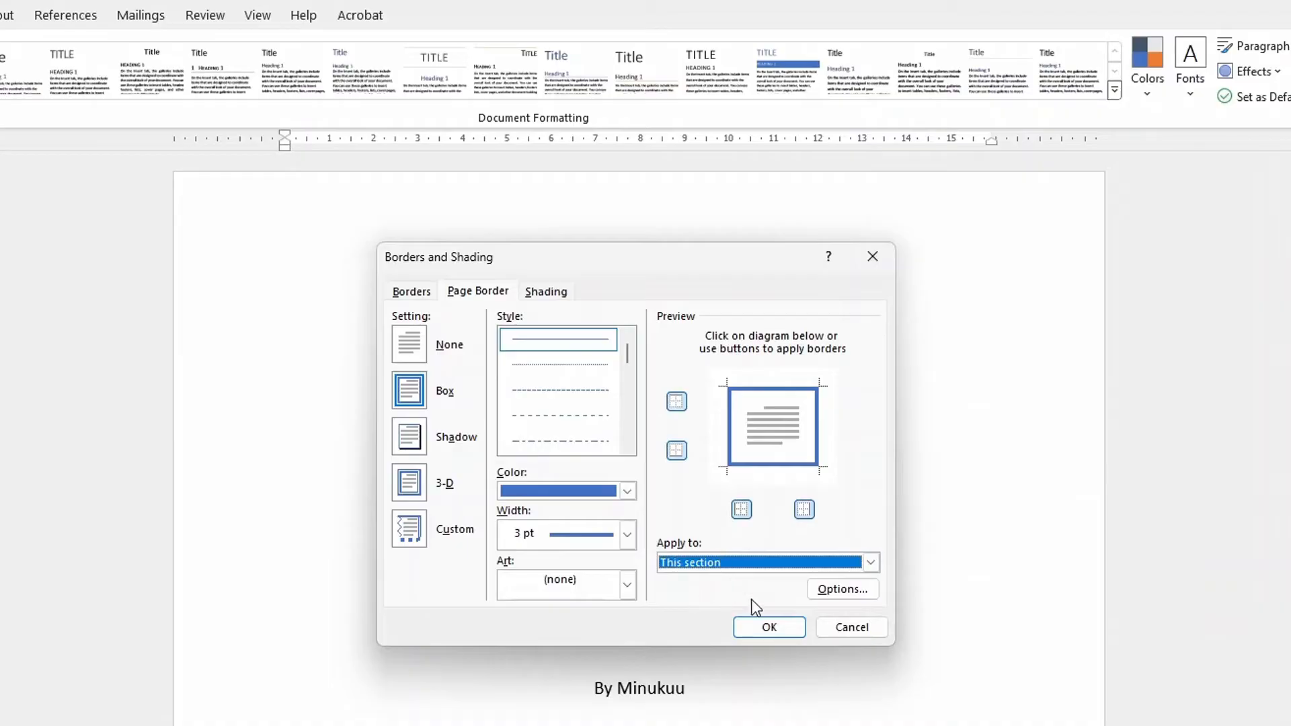
{"action": "left_click", "coordinate": [770, 628]}
{"action": "scroll", "coordinate": [772, 589], "scroll_direction": "down", "scroll_amount": 8}
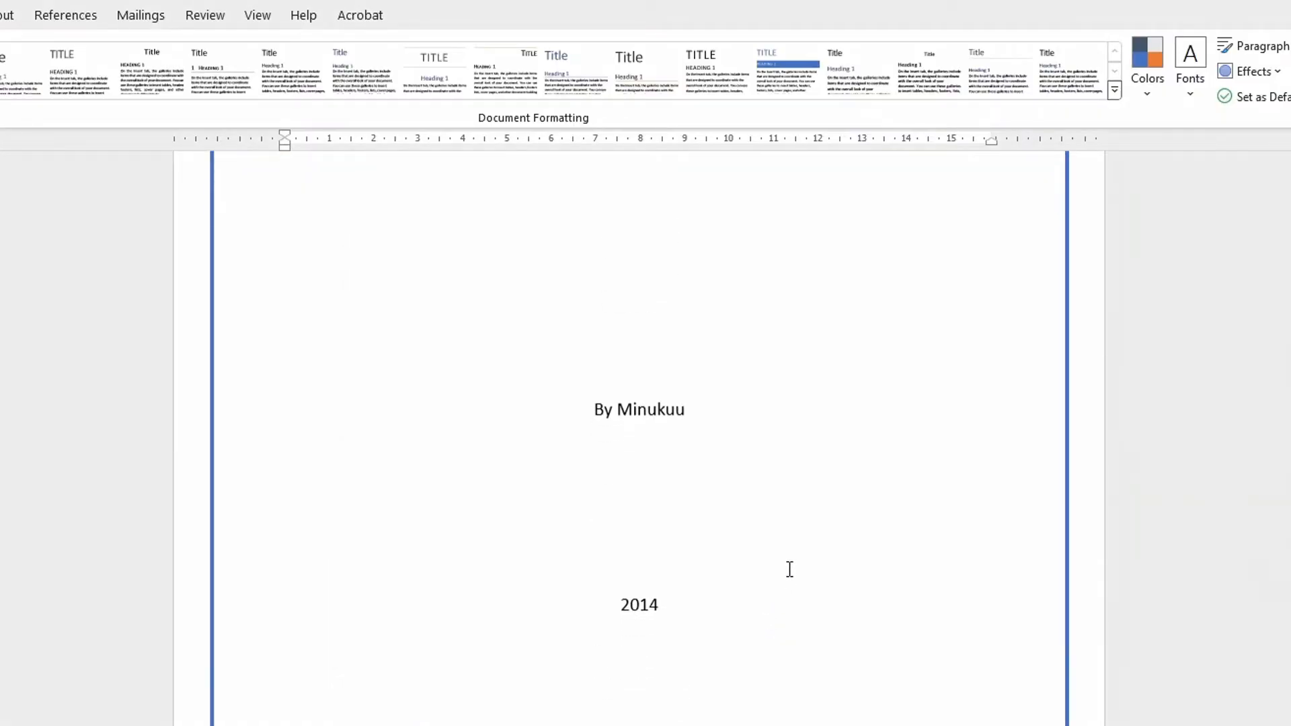
{"action": "scroll", "coordinate": [787, 559], "scroll_direction": "up", "scroll_amount": 8}
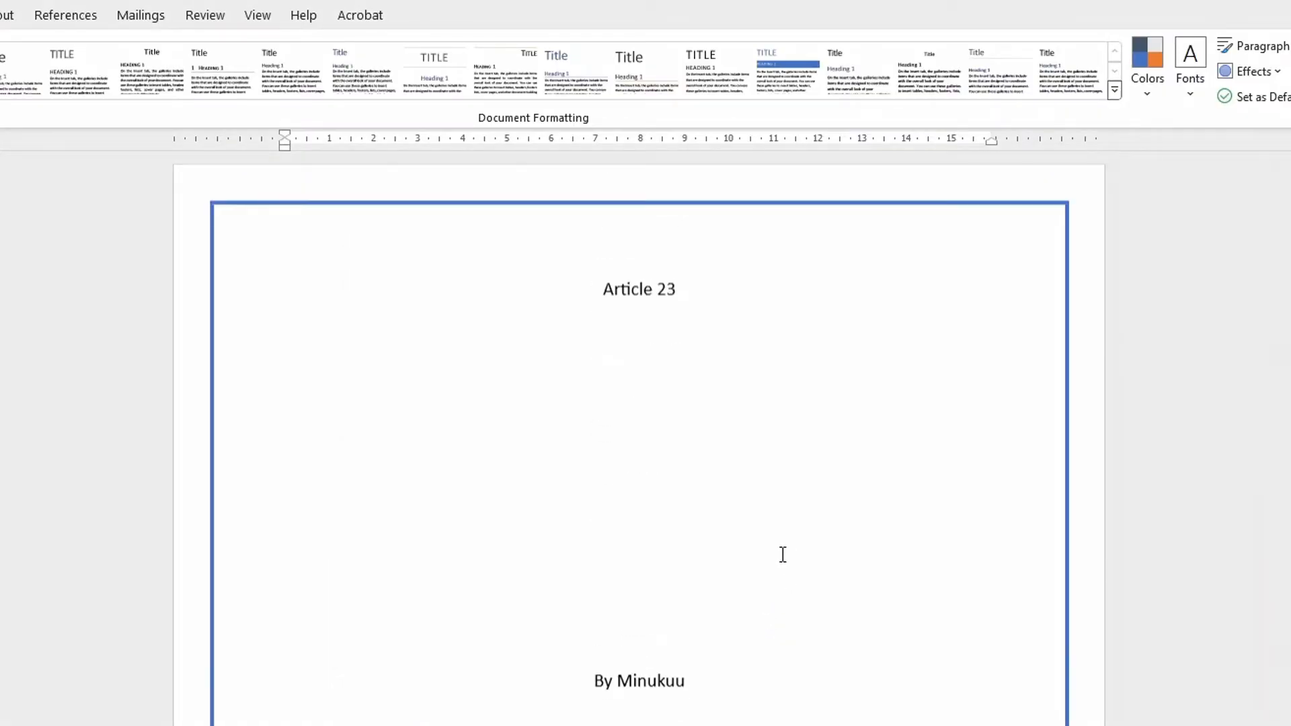
{"action": "scroll", "coordinate": [783, 554], "scroll_direction": "down", "scroll_amount": 12}
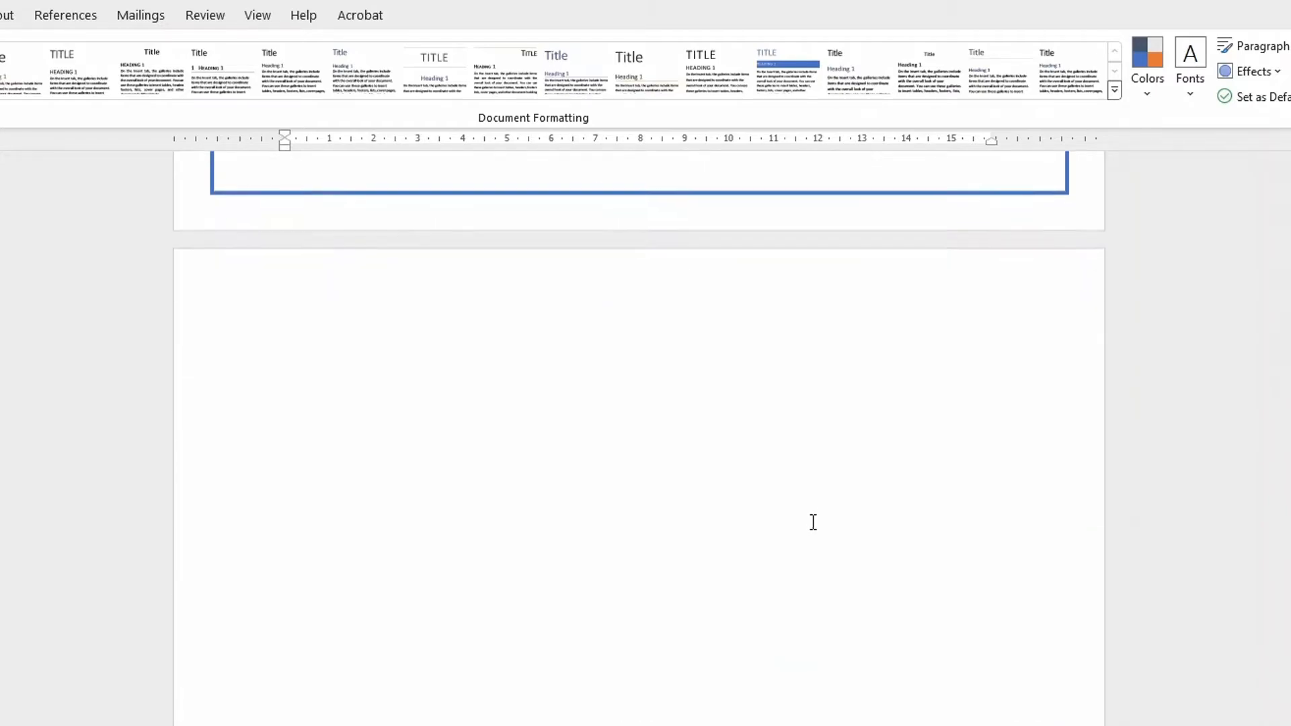
Enter the heading "Table of contents" at the start of the second page, followed by line breaks
{"action": "scroll", "coordinate": [812, 518], "scroll_direction": "up", "scroll_amount": 1}
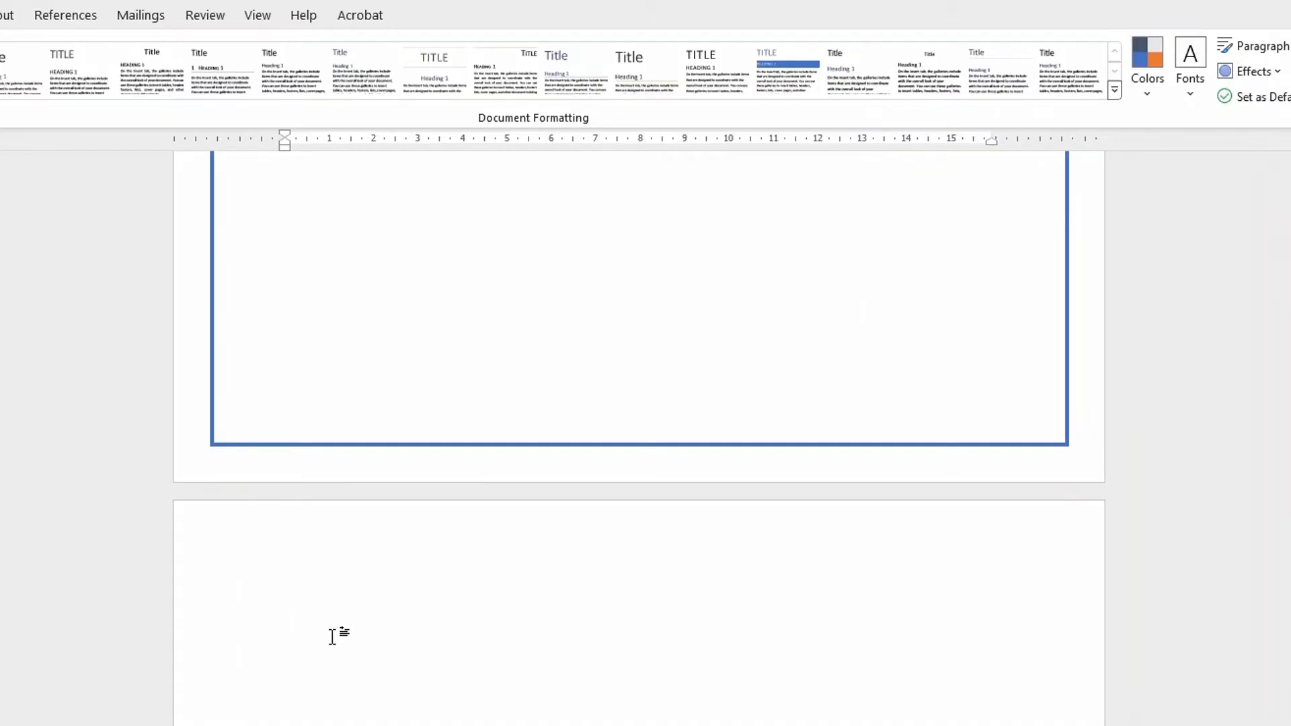
{"action": "type", "text": "Tab"}
{"action": "type", "text": "le"}
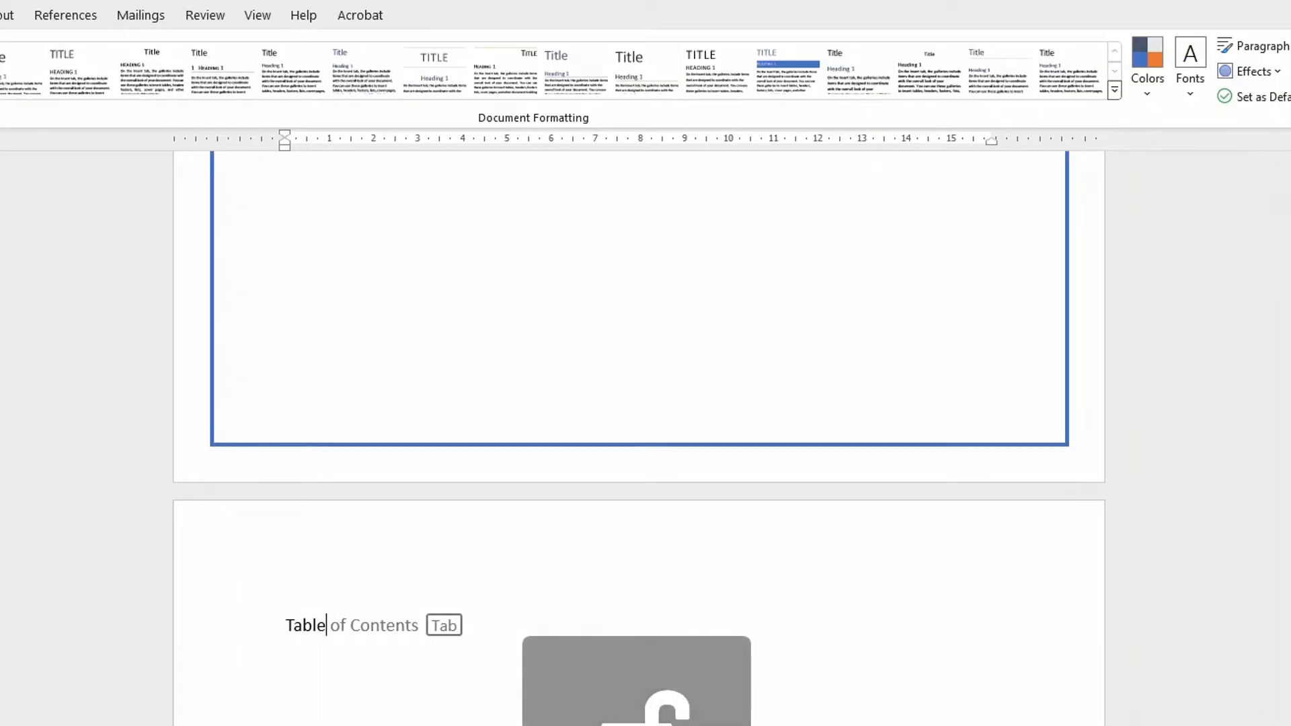
{"action": "type", "text": " of "}
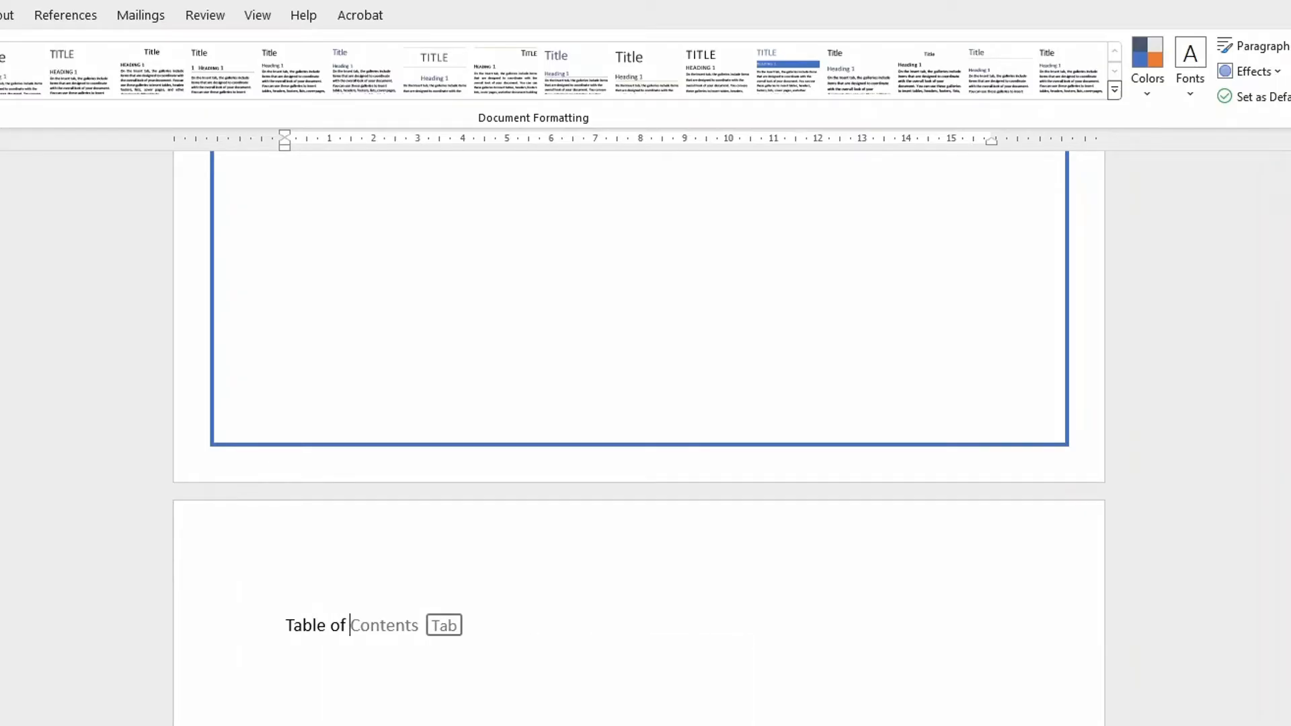
{"action": "type", "text": "con"}
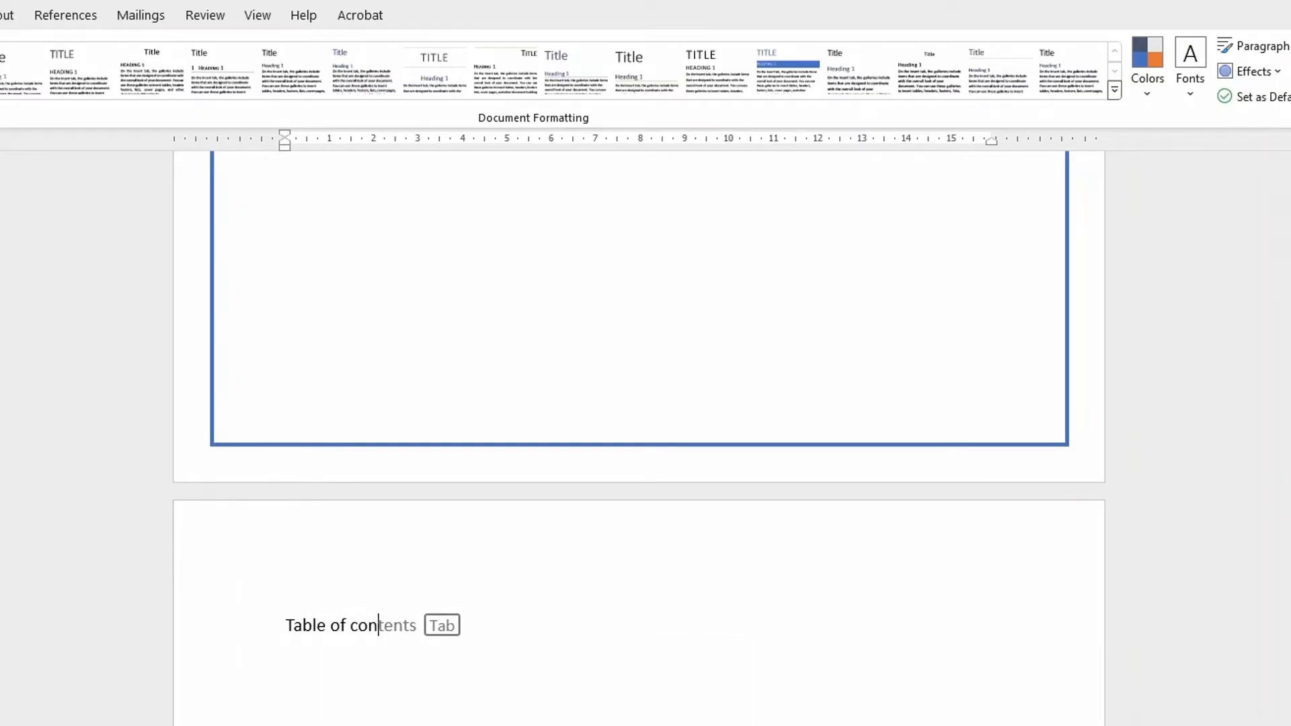
{"action": "type", "text": "tents"}
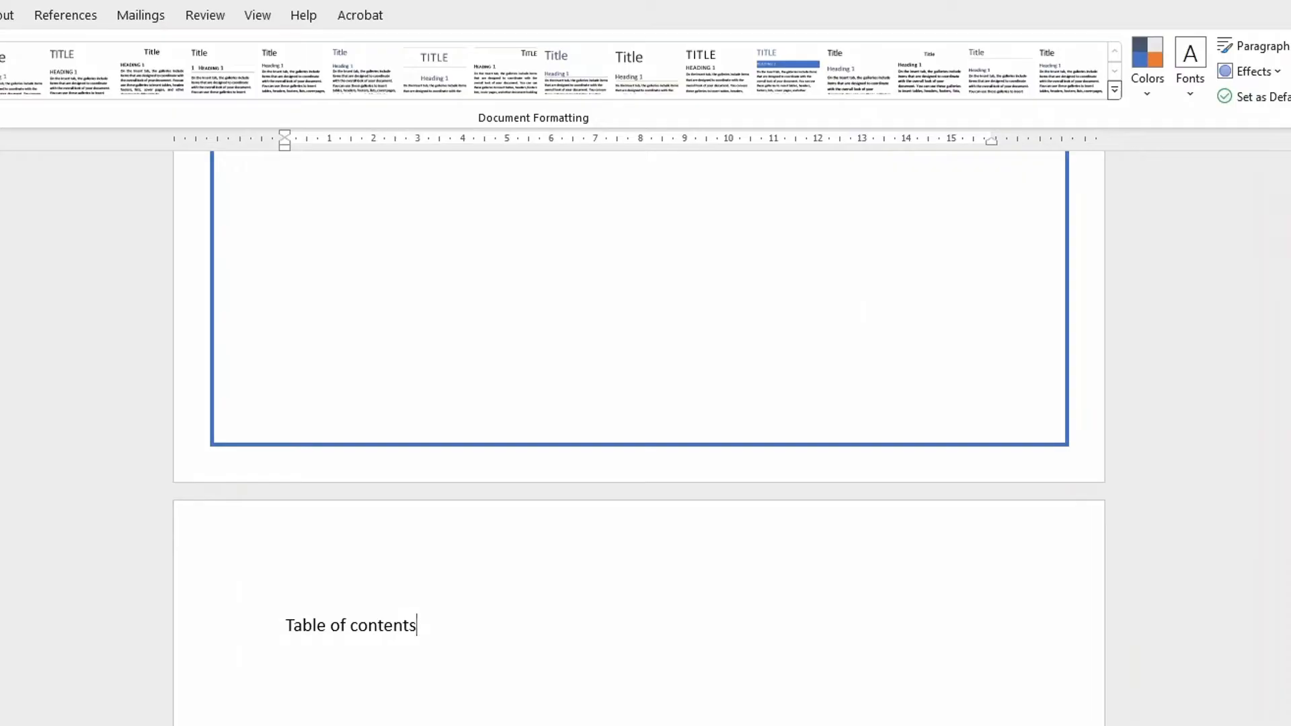
{"action": "key", "text": "Return"}
{"action": "key", "text": "Return"}
Enter the heading "List of tables" at the start of the third page, followed by a few line breaks
{"action": "scroll", "coordinate": [471, 692], "scroll_direction": "down", "scroll_amount": 4}
{"action": "scroll", "coordinate": [494, 699], "scroll_direction": "down", "scroll_amount": 4}
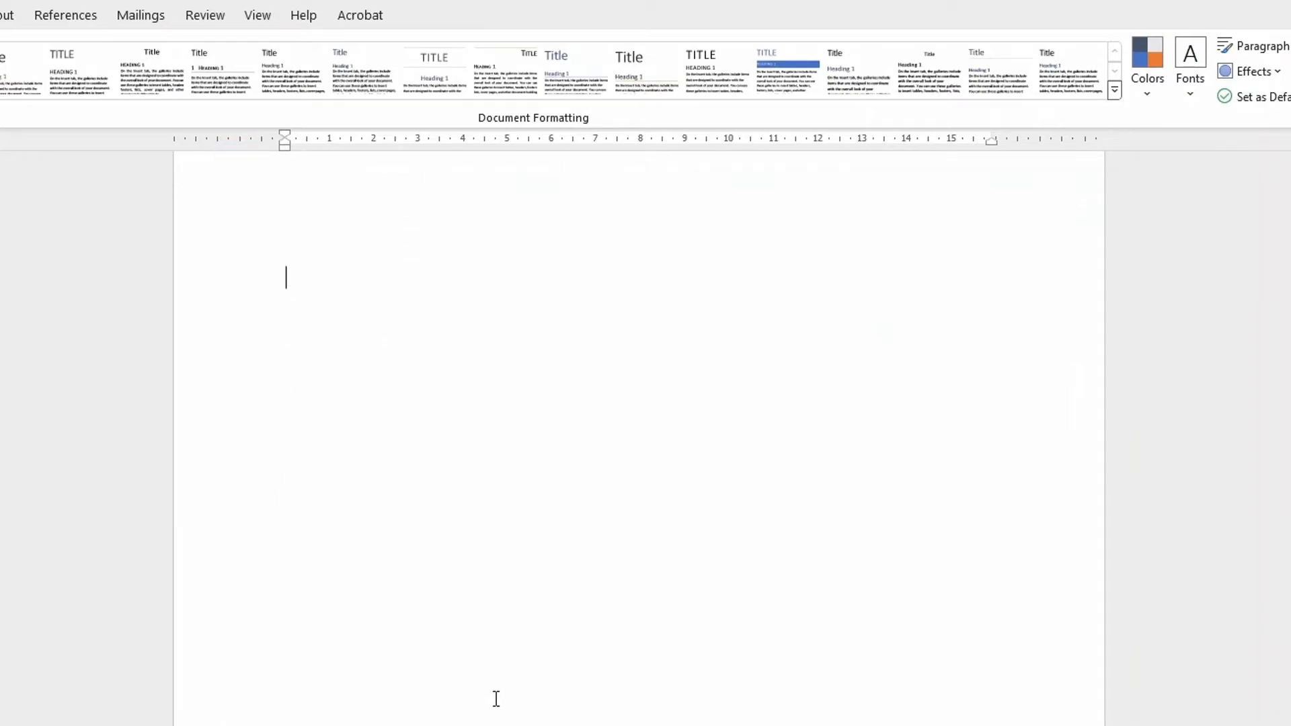
{"action": "scroll", "coordinate": [512, 706], "scroll_direction": "down", "scroll_amount": 3}
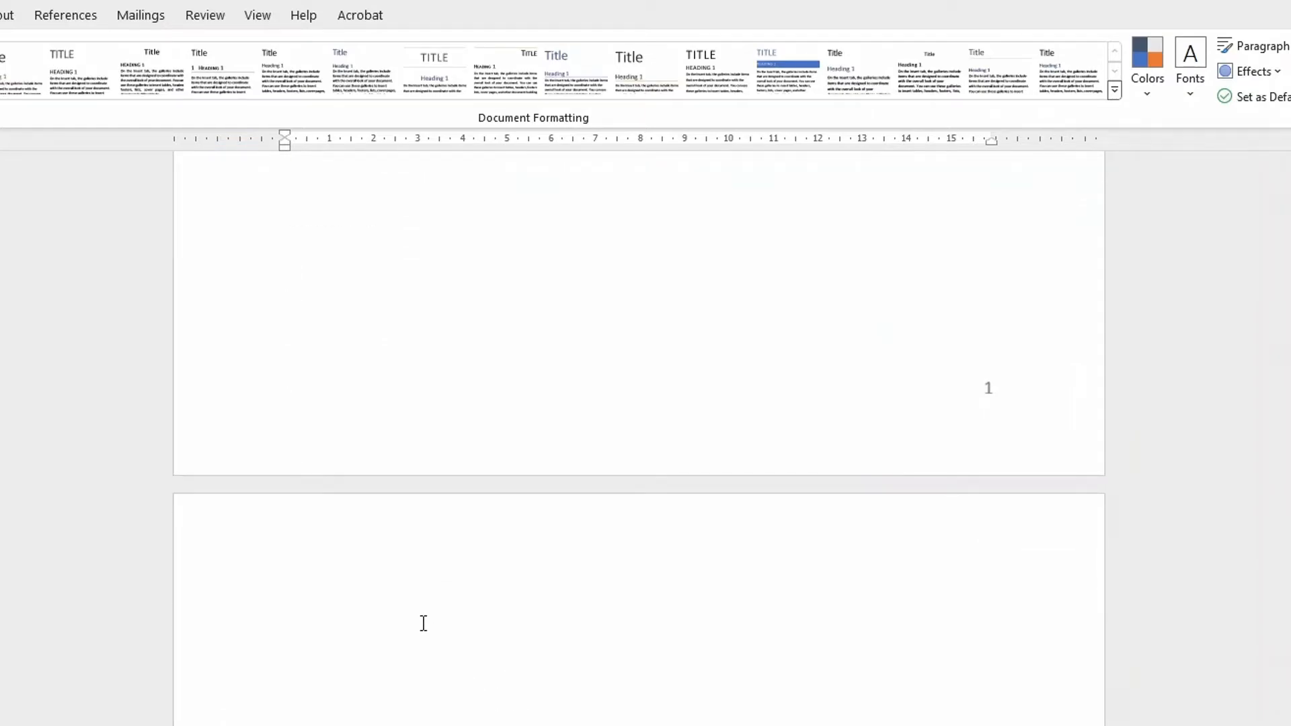
{"action": "key", "text": "ctrl+z"}
{"action": "key", "text": "Caps_Lock"}
{"action": "type", "text": "Lis"}
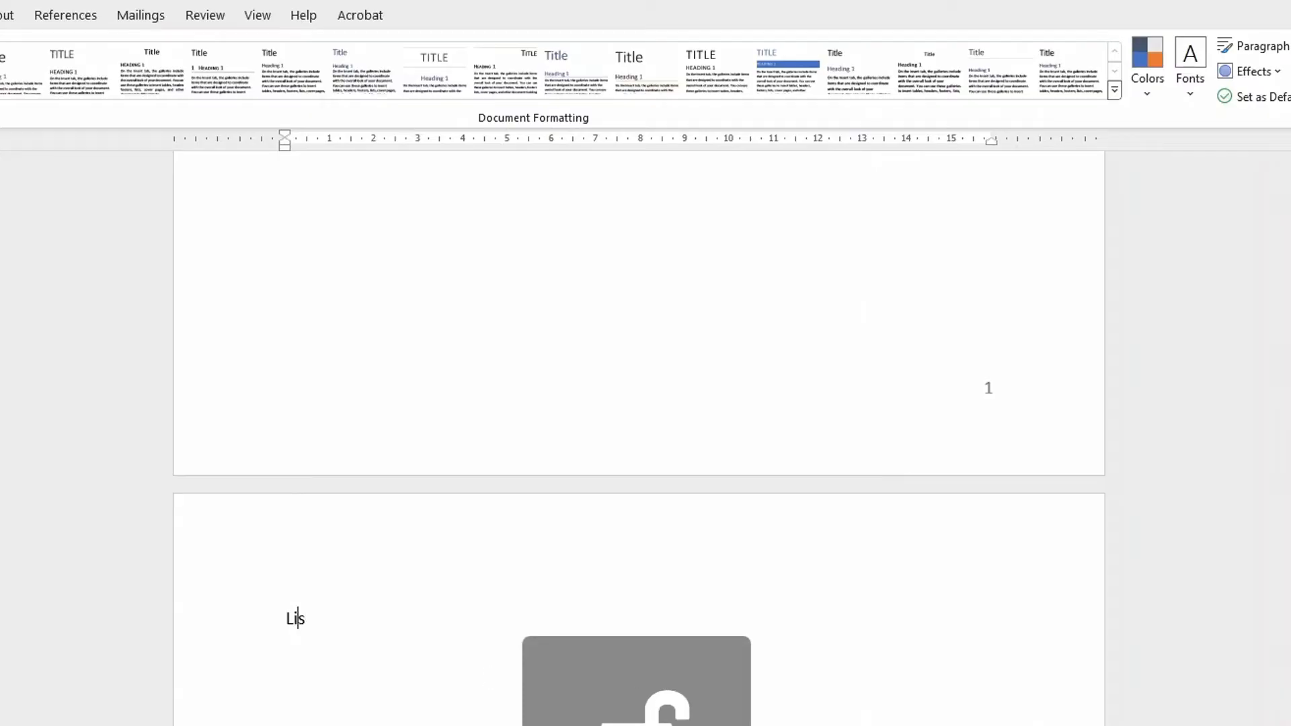
{"action": "type", "text": "t of ta"}
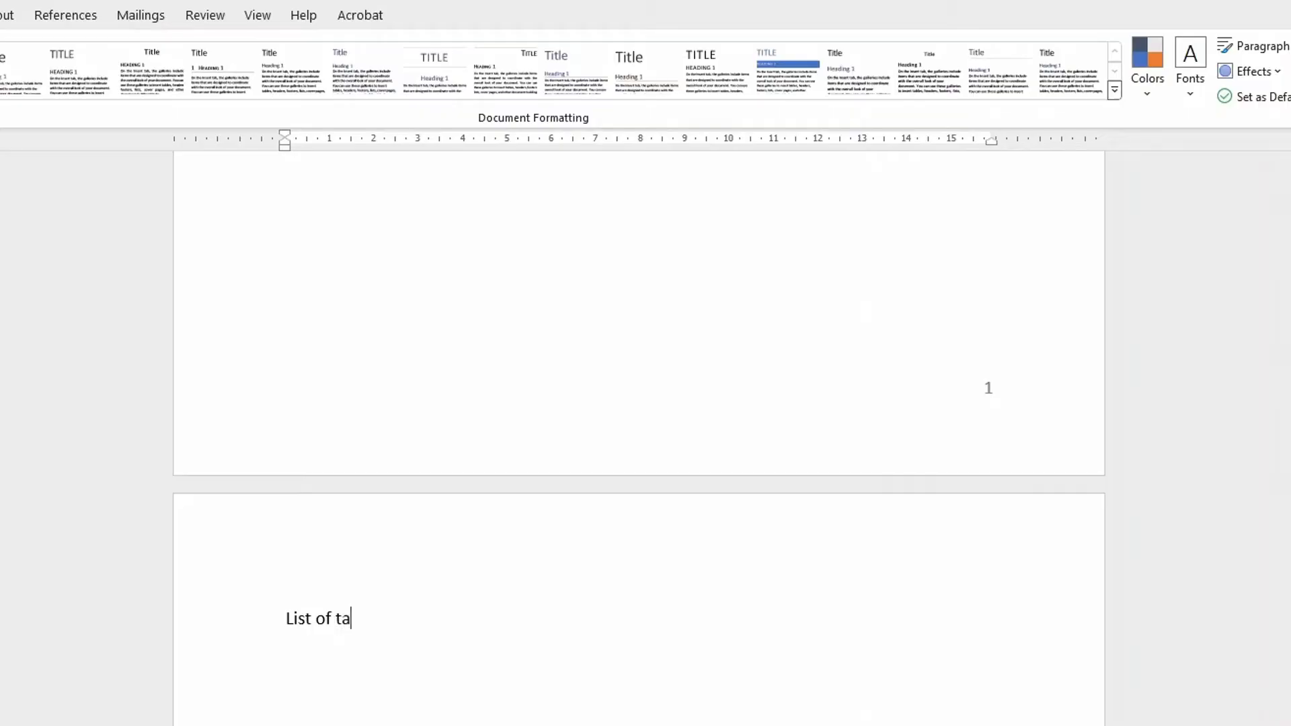
{"action": "type", "text": "bles"}
{"action": "key", "text": "Return"}
{"action": "key", "text": "Return"}
Enter the heading "List of figures" a few lines below "List of tables"
{"action": "key", "text": "Caps_Lock"}
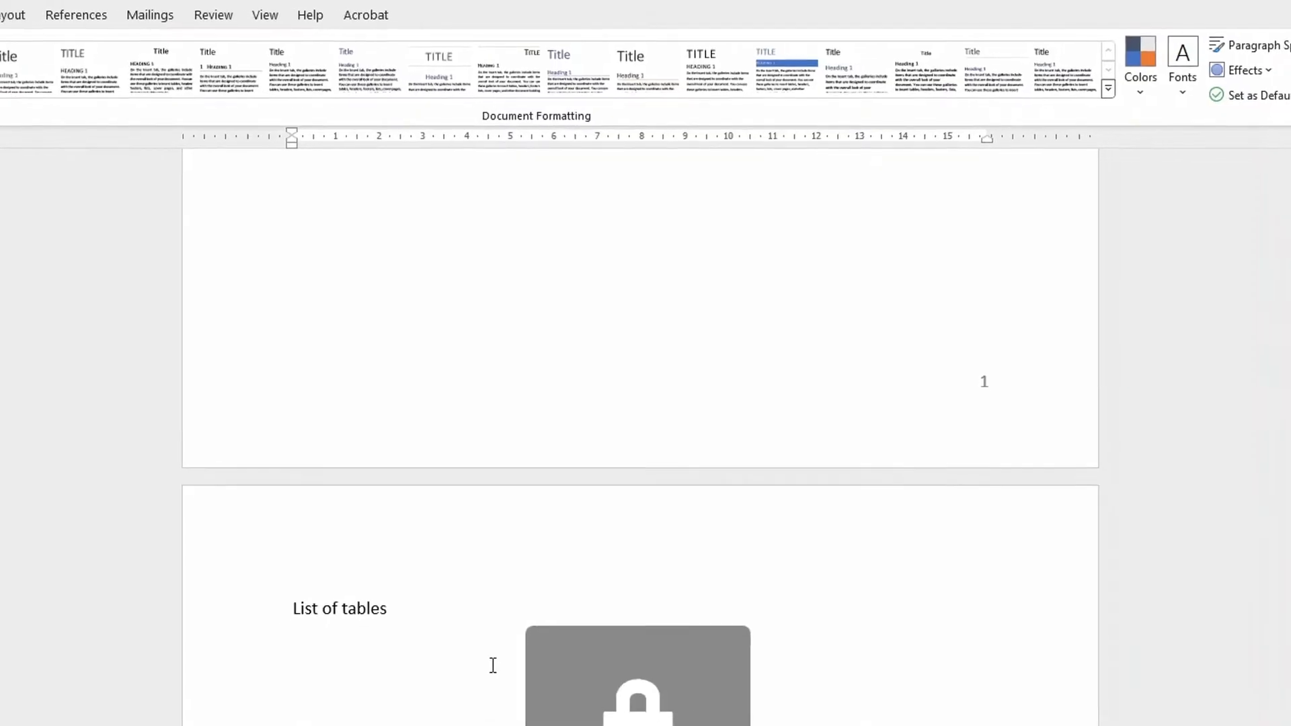
{"action": "type", "text": "Li"}
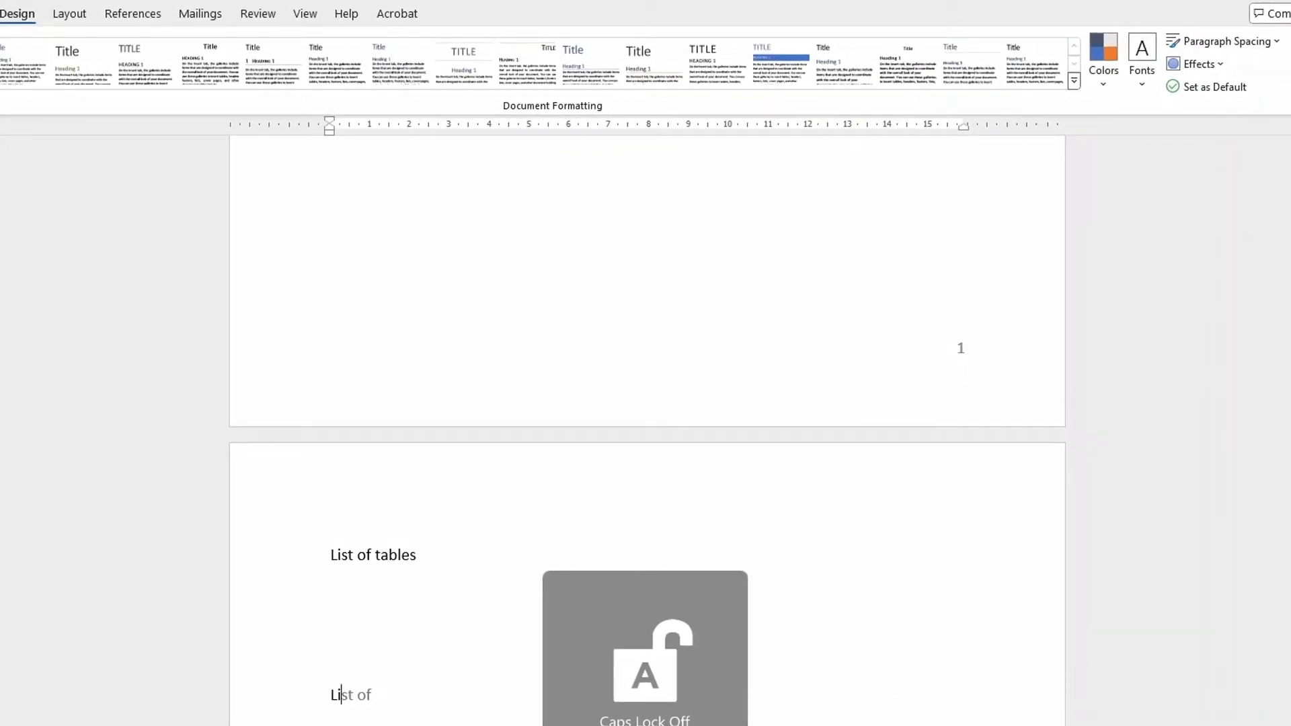
{"action": "type", "text": "st of figures"}
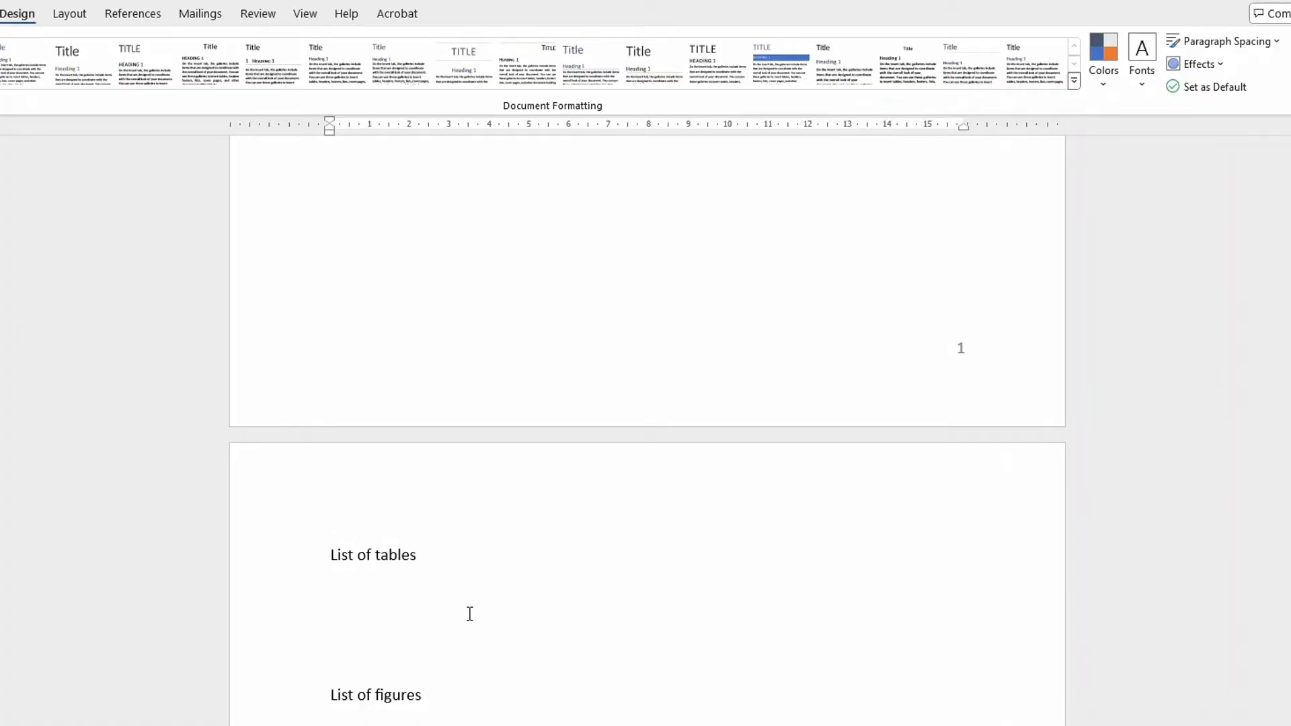
Enter the heading "Chapter 1 Introduction" at the start of the fourth page
{"action": "scroll", "coordinate": [584, 702], "scroll_direction": "down", "scroll_amount": 12}
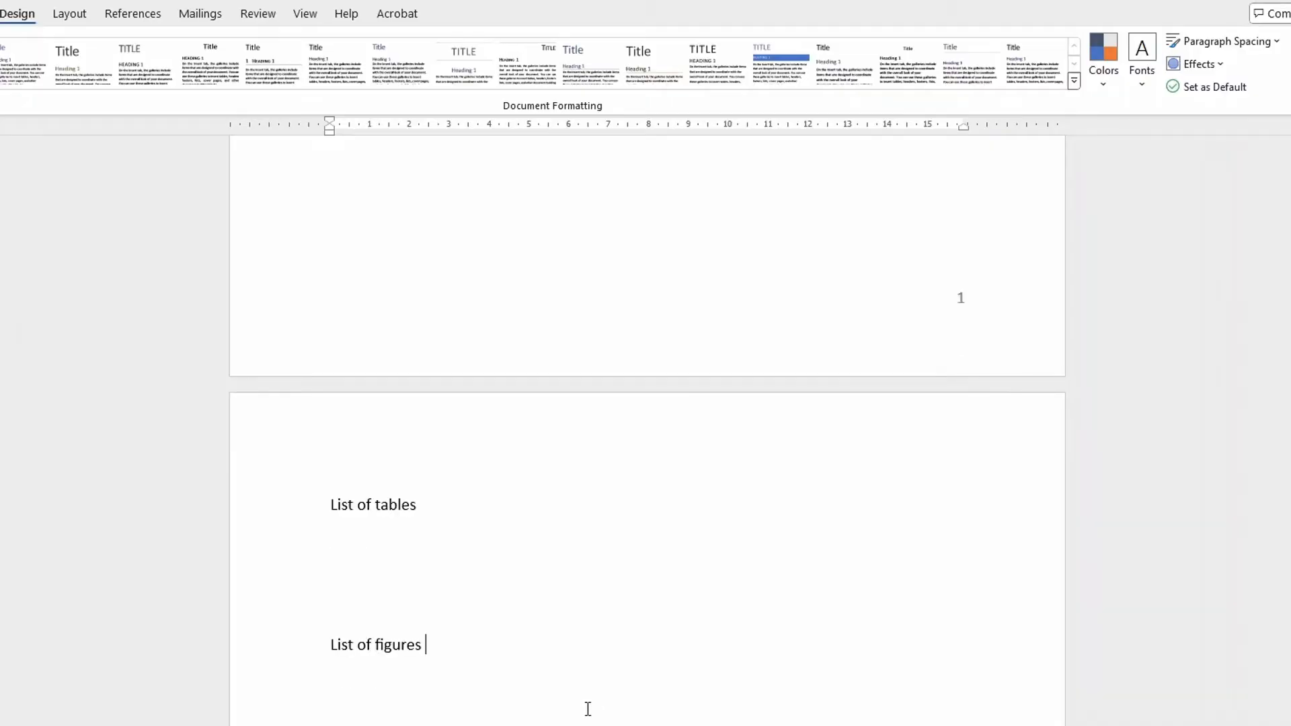
{"action": "scroll", "coordinate": [583, 708], "scroll_direction": "down", "scroll_amount": 5}
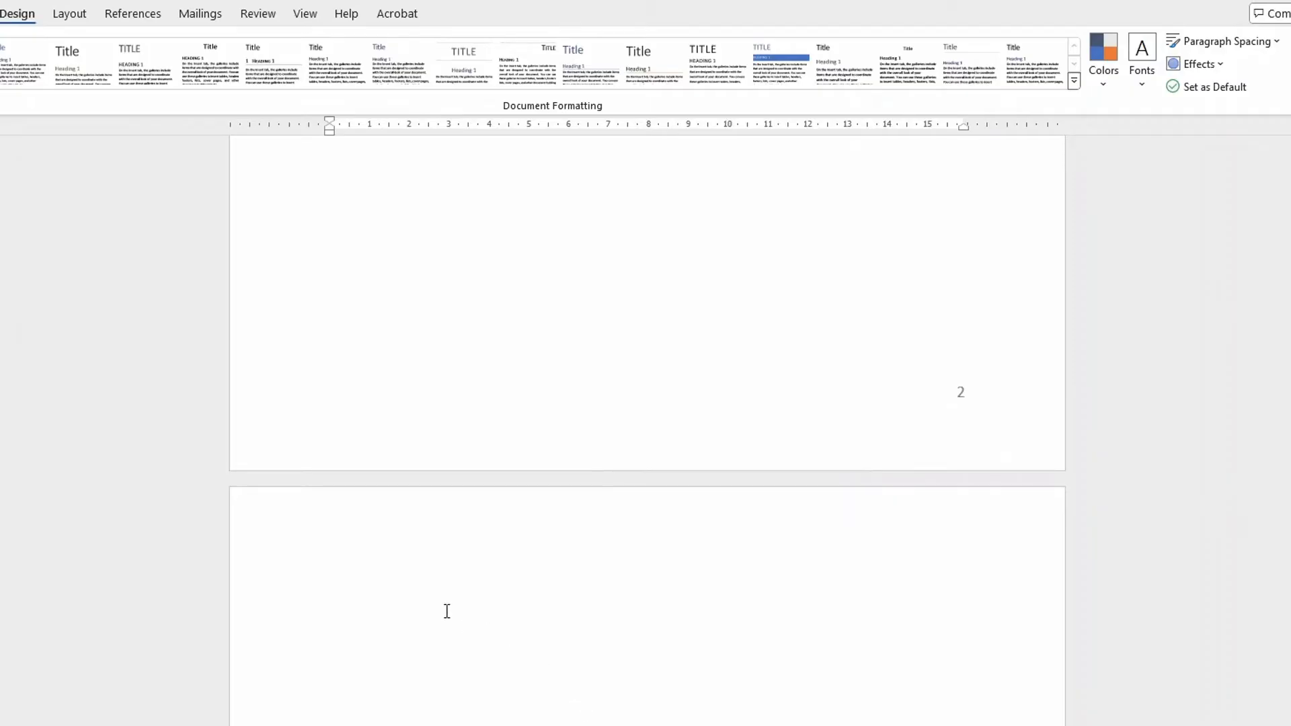
{"action": "left_click", "coordinate": [338, 579]}
{"action": "scroll", "coordinate": [581, 585], "scroll_direction": "up", "scroll_amount": 9}
{"action": "scroll", "coordinate": [580, 592], "scroll_direction": "up", "scroll_amount": 5}
{"action": "scroll", "coordinate": [605, 595], "scroll_direction": "down", "scroll_amount": 16}
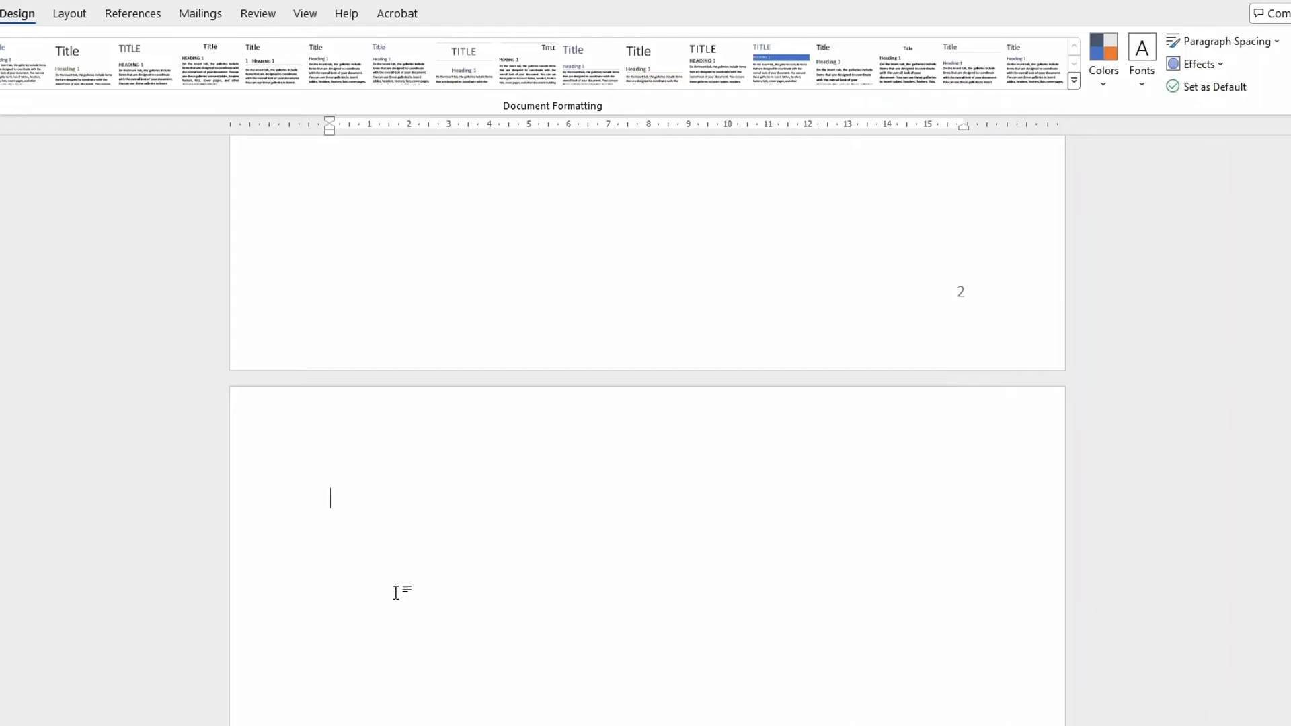
{"action": "key", "text": "Caps_Lock"}
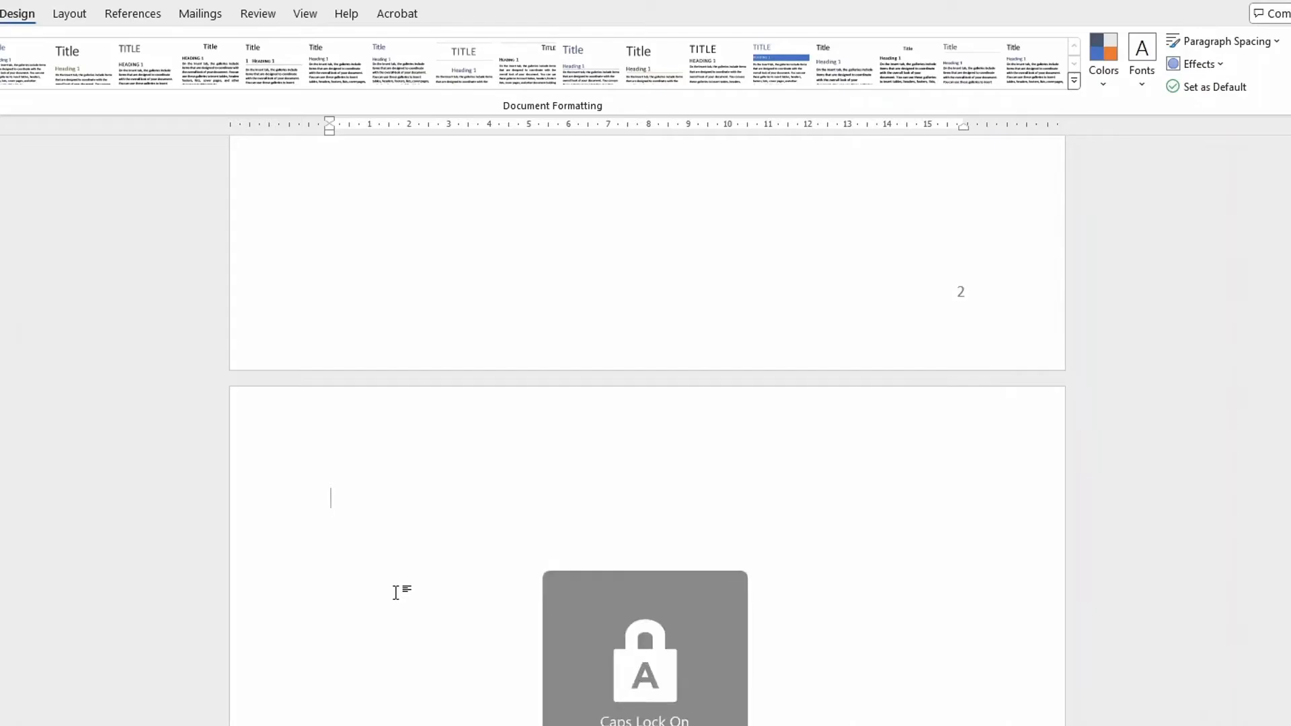
{"action": "type", "text": "C"}
{"action": "key", "text": "Caps_Lock"}
{"action": "type", "text": "hap"}
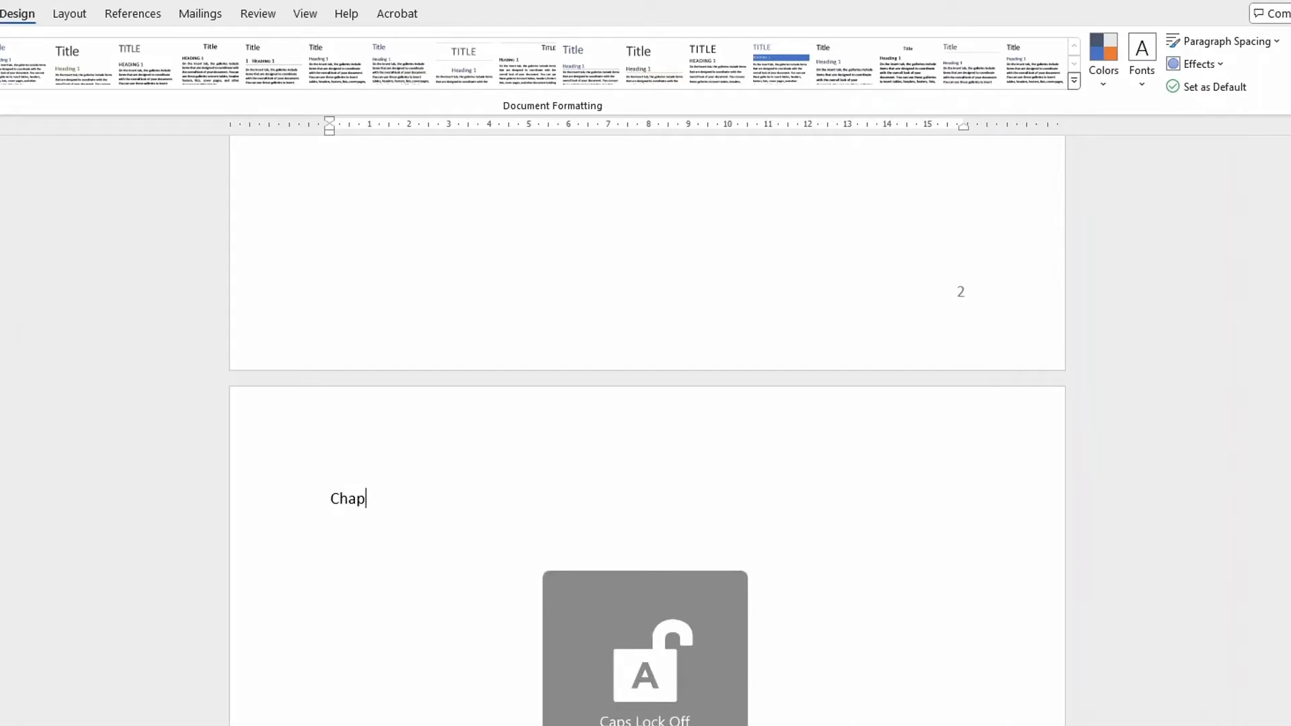
{"action": "type", "text": "ter"}
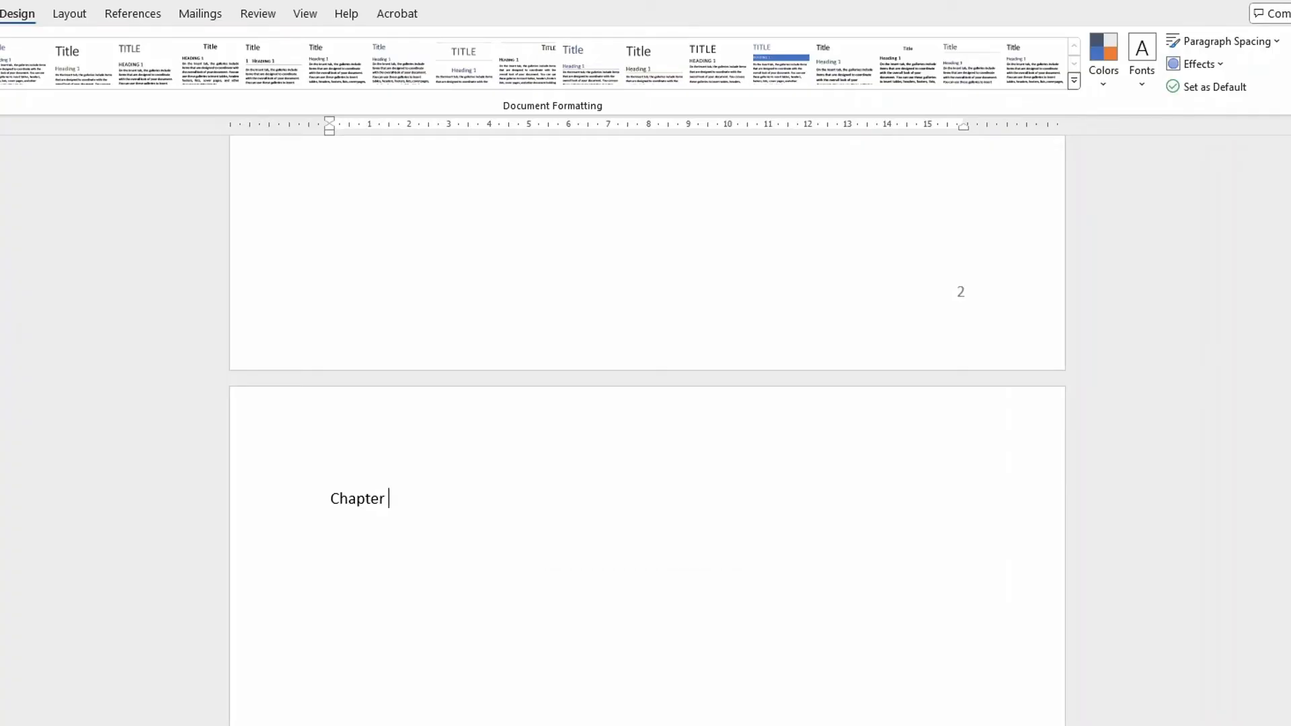
{"action": "key", "text": "Caps_Lock"}
{"action": "type", "text": "1 I"}
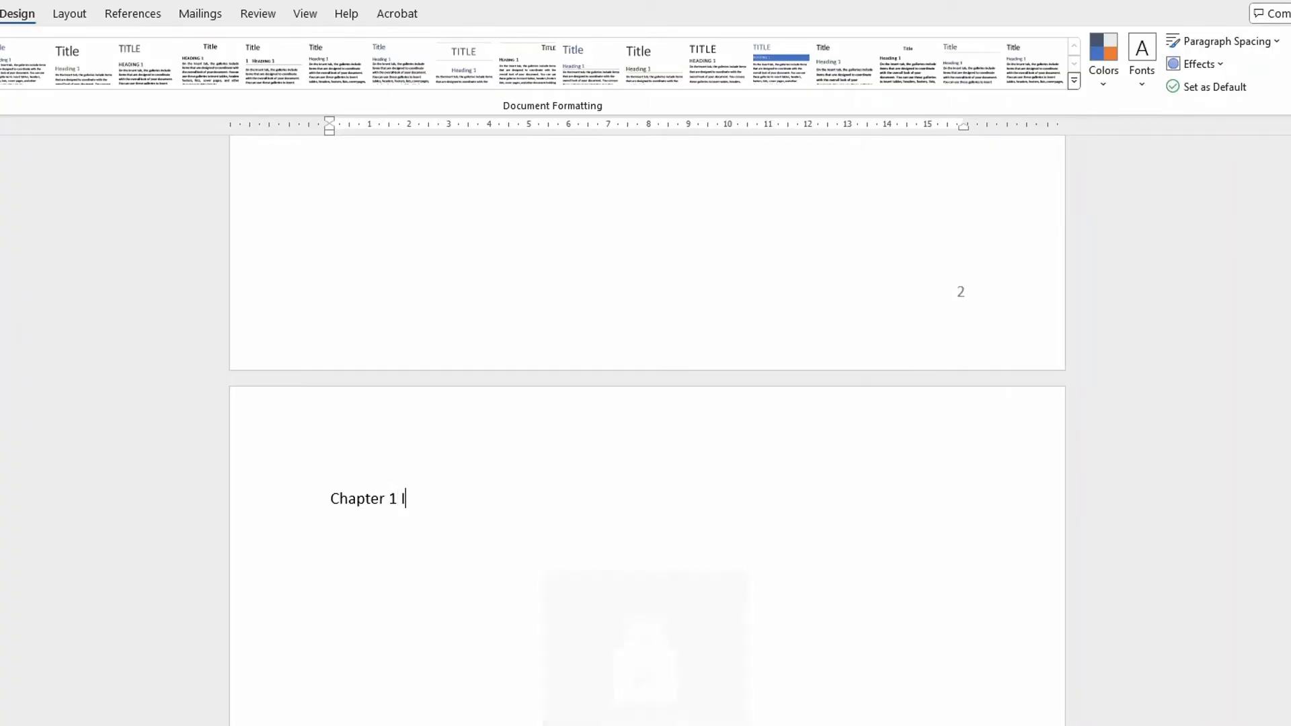
{"action": "key", "text": "Caps_Lock"}
{"action": "type", "text": "In"}
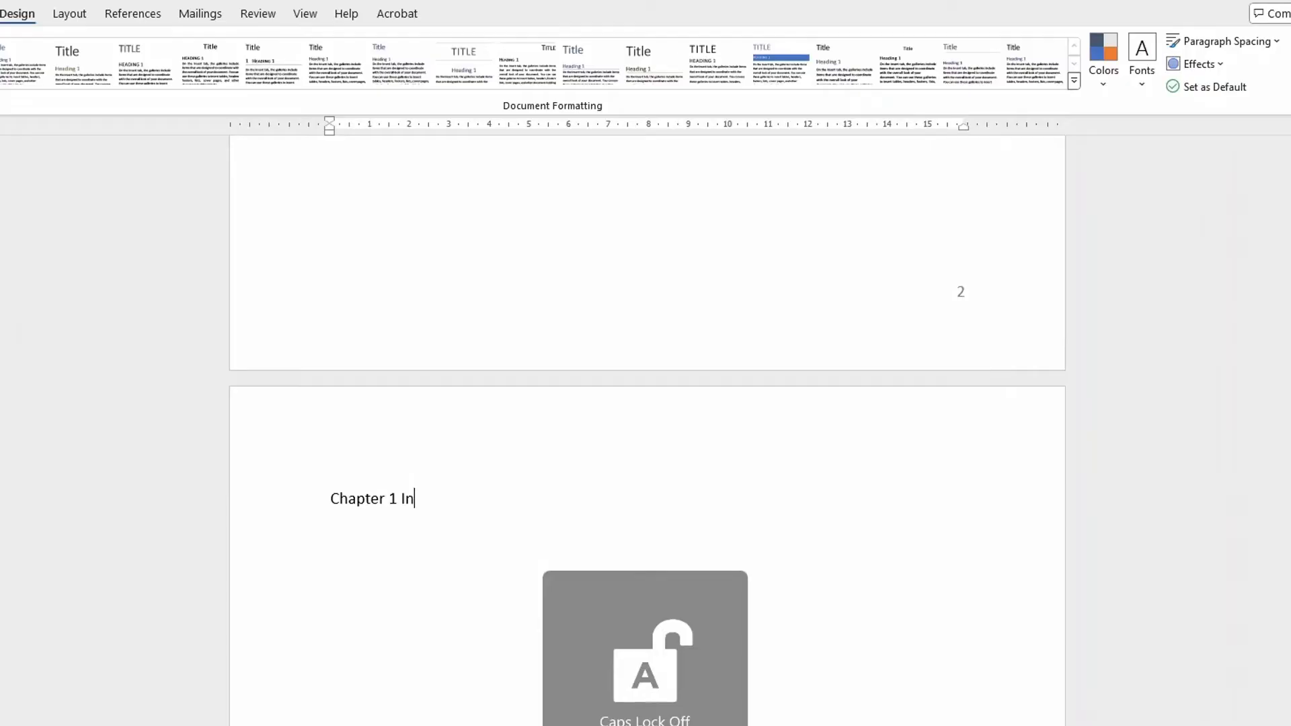
{"action": "type", "text": "trodu"}
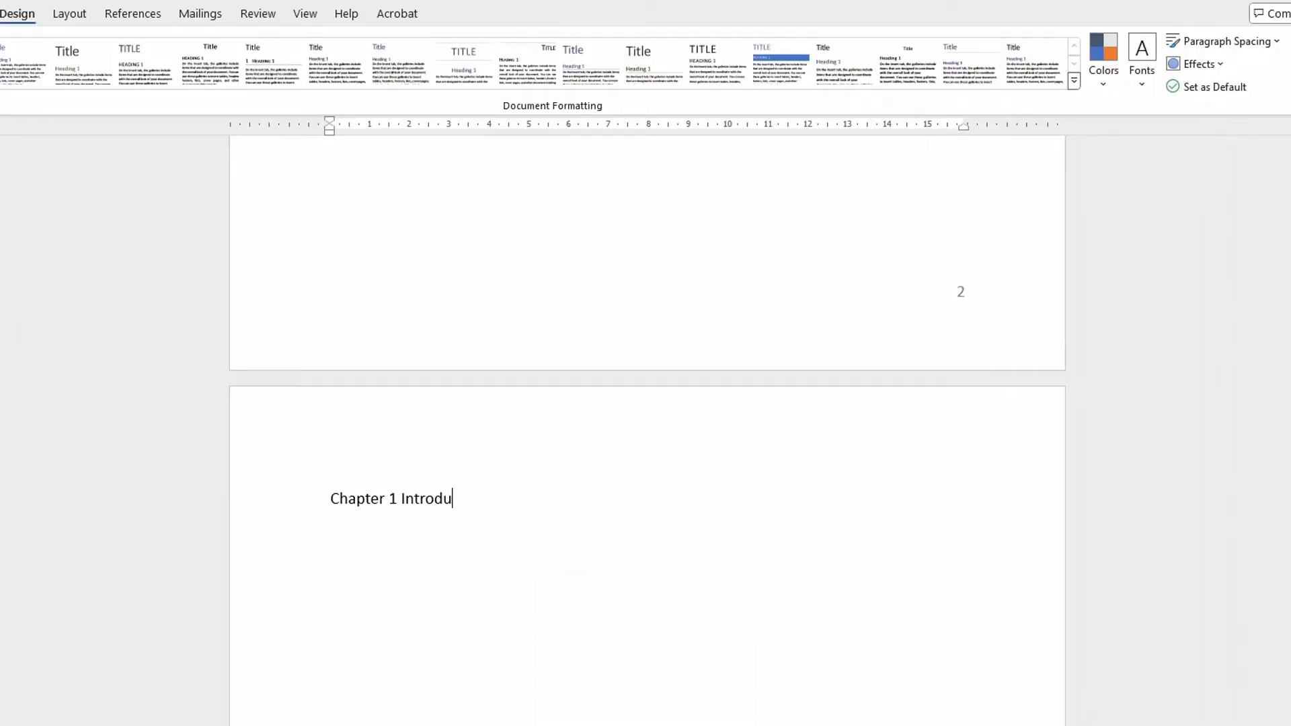
{"action": "type", "text": "ction"}
Enter the subheading "1.1 Background" below "Chapter 1 Introduction", followed by a new line without indentation
{"action": "scroll", "coordinate": [626, 578], "scroll_direction": "down", "scroll_amount": 2}
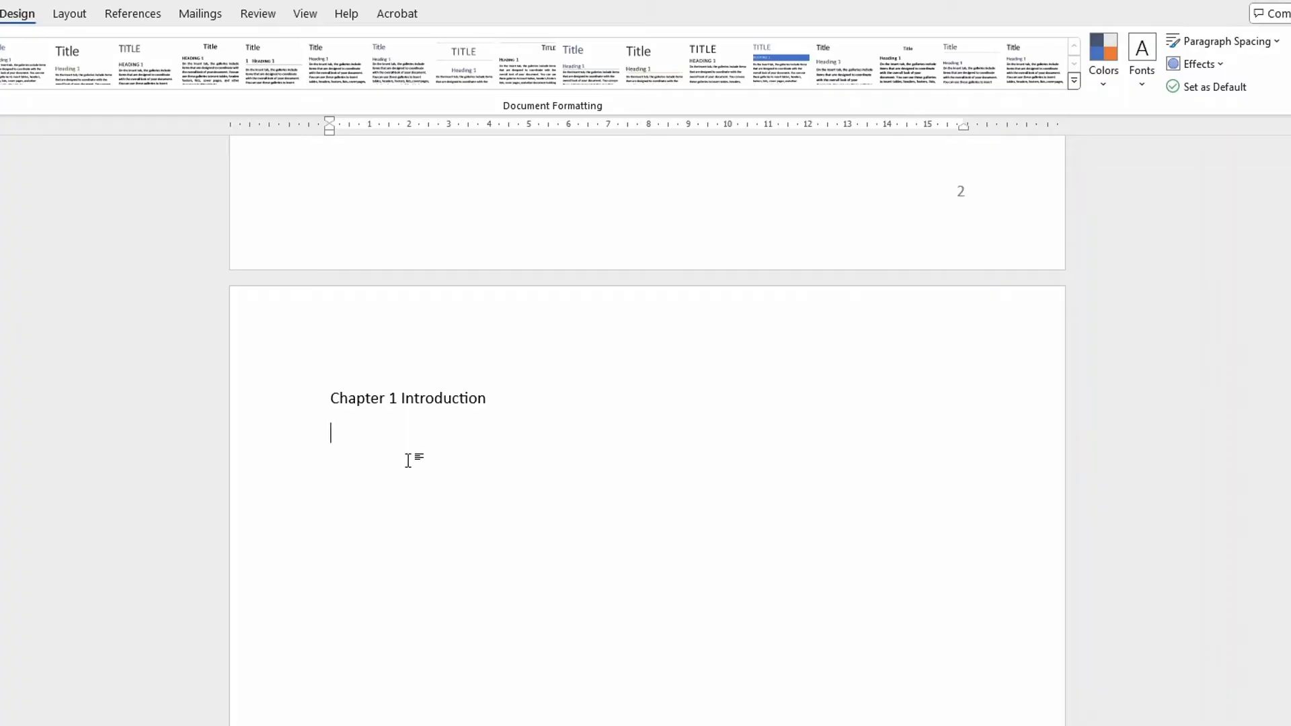
{"action": "key", "text": "Caps_Lock"}
{"action": "type", "text": "1"}
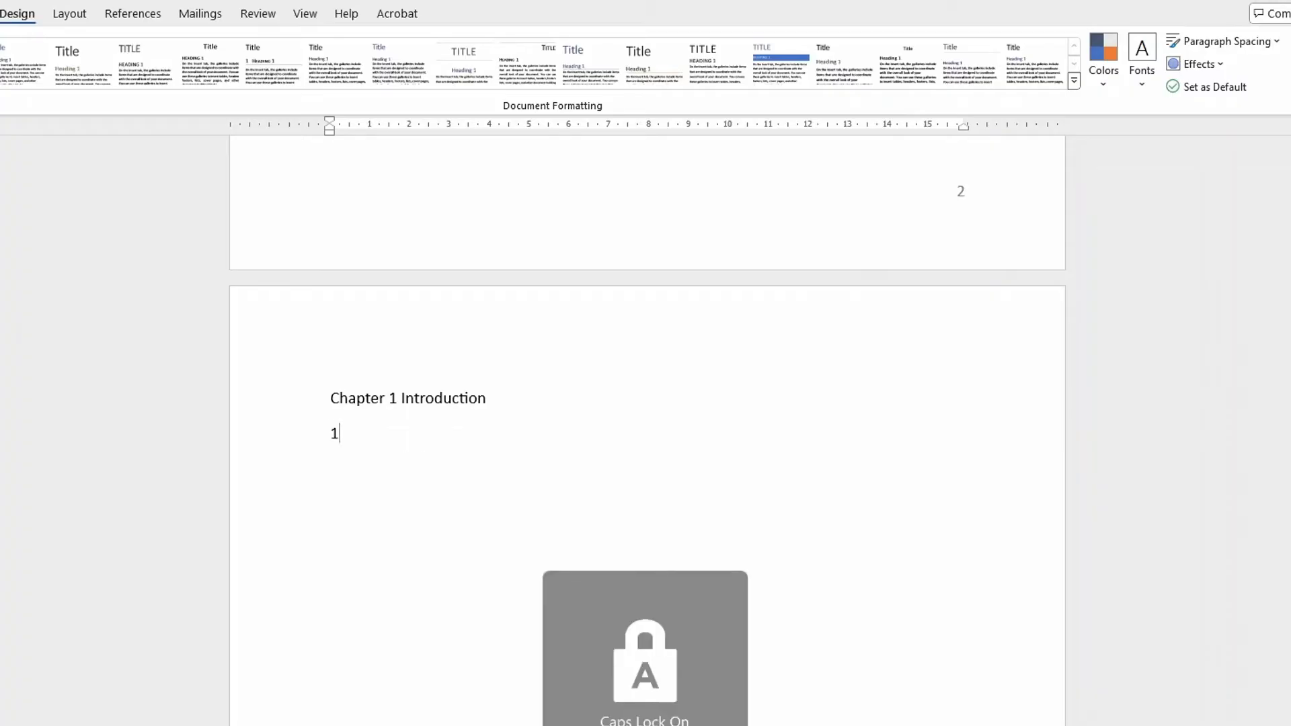
{"action": "type", "text": ".1 H"}
{"action": "key", "text": "Caps_Lock"}
{"action": "key", "text": "BackSpace"}
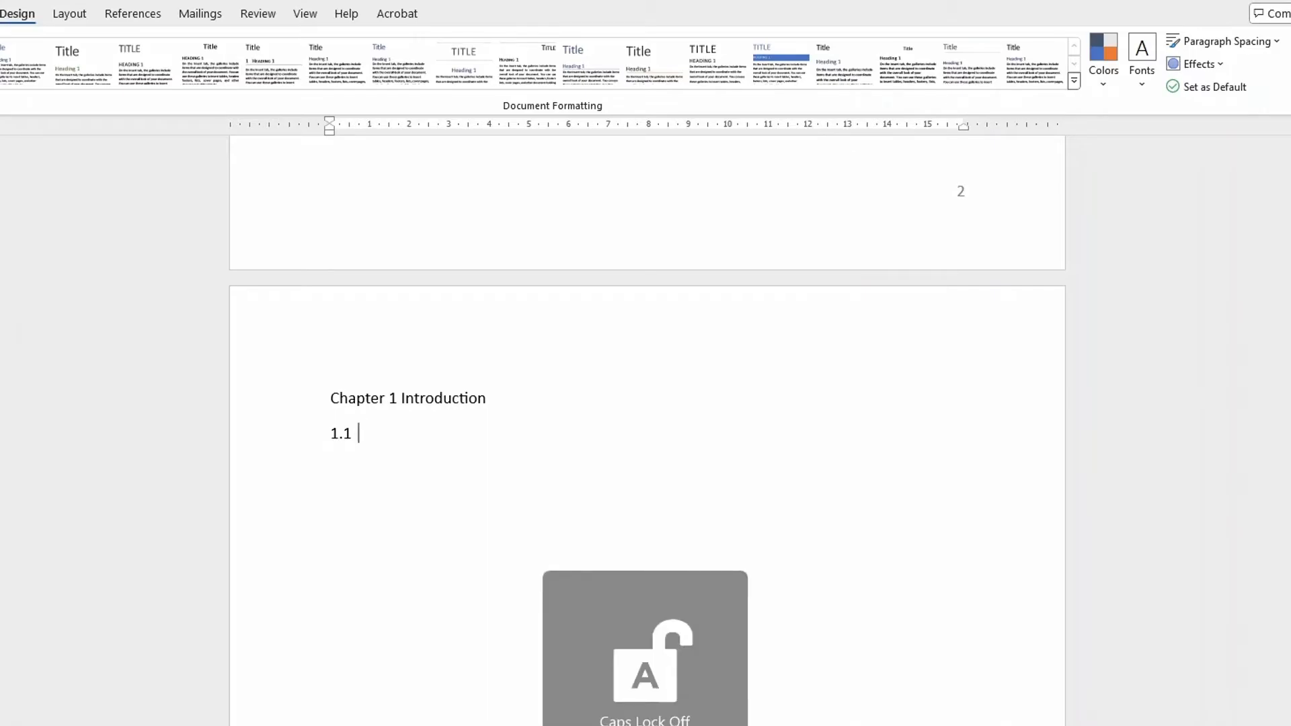
{"action": "key", "text": "Caps_Lock"}
{"action": "type", "text": "B"}
{"action": "key", "text": "Caps_Lock"}
{"action": "type", "text": "ackg"}
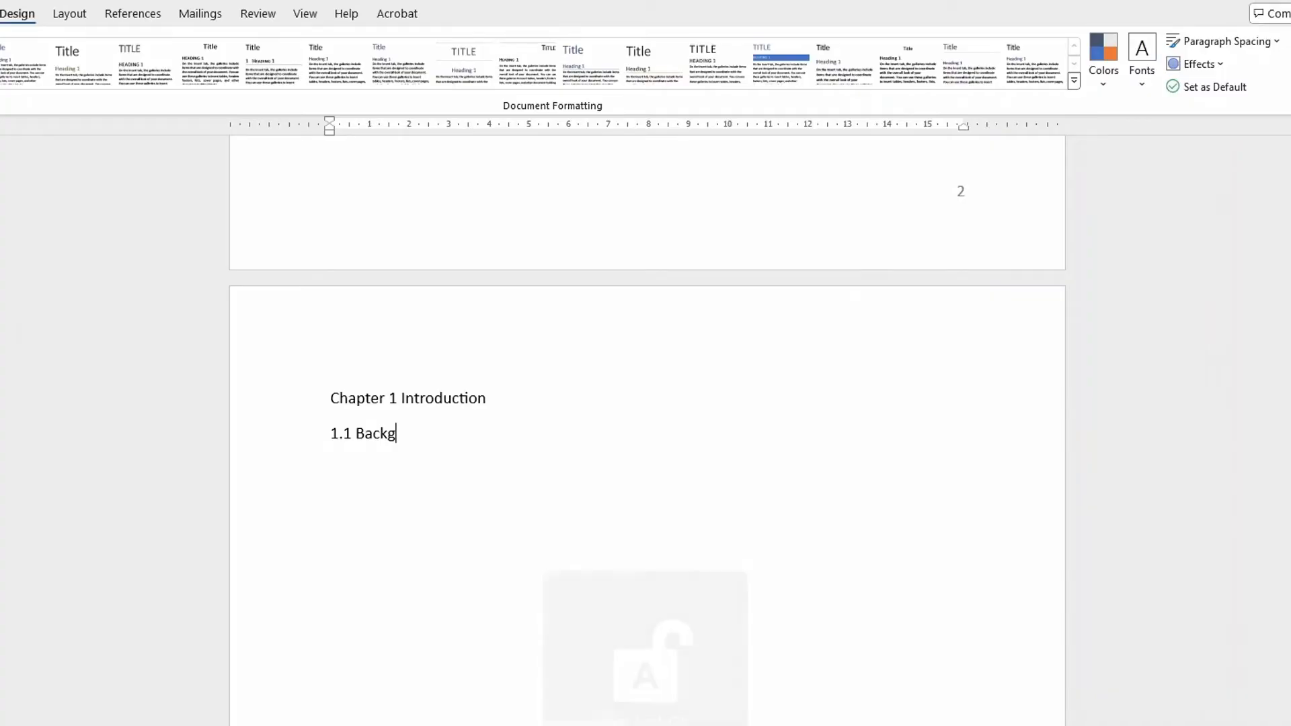
{"action": "type", "text": "round"}
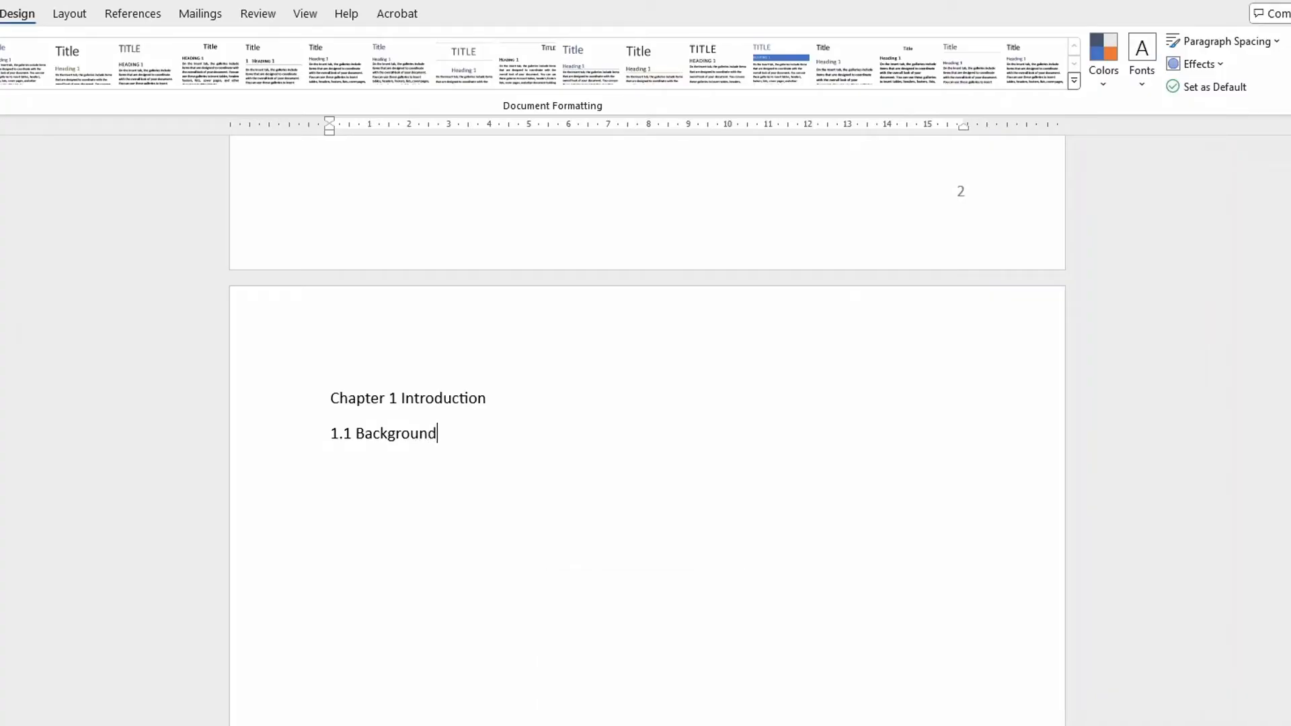
{"action": "key", "text": "Return"}
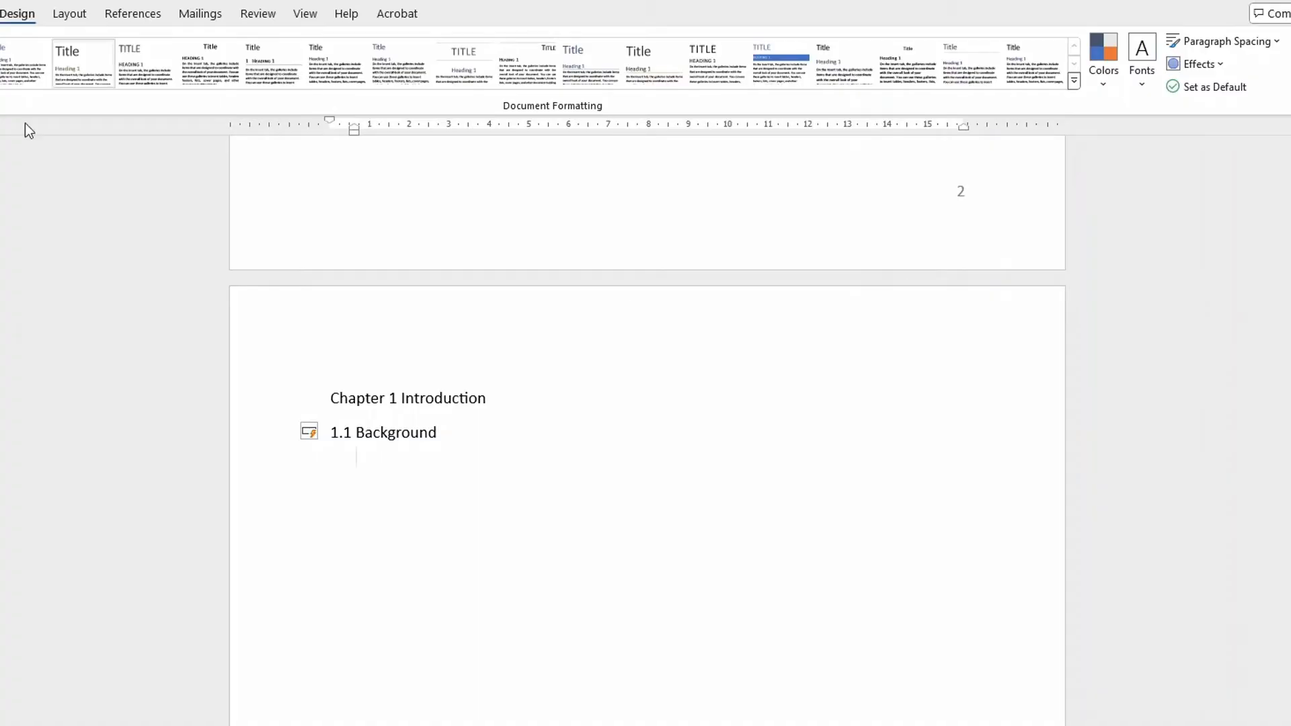
{"action": "key", "text": "BackSpace"}
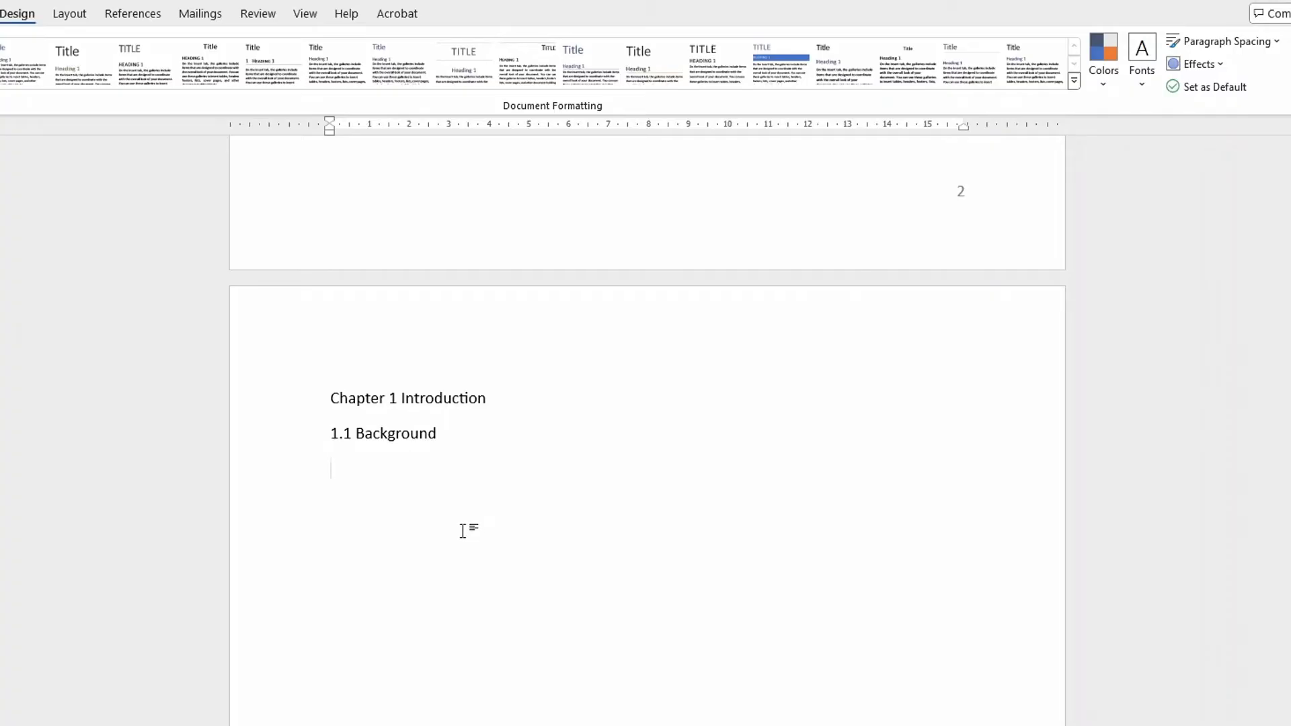
Enter the subheading "1.2 History" below "1.1 Background"
{"action": "key", "text": "Caps_Lock"}
{"action": "type", "text": "1."}
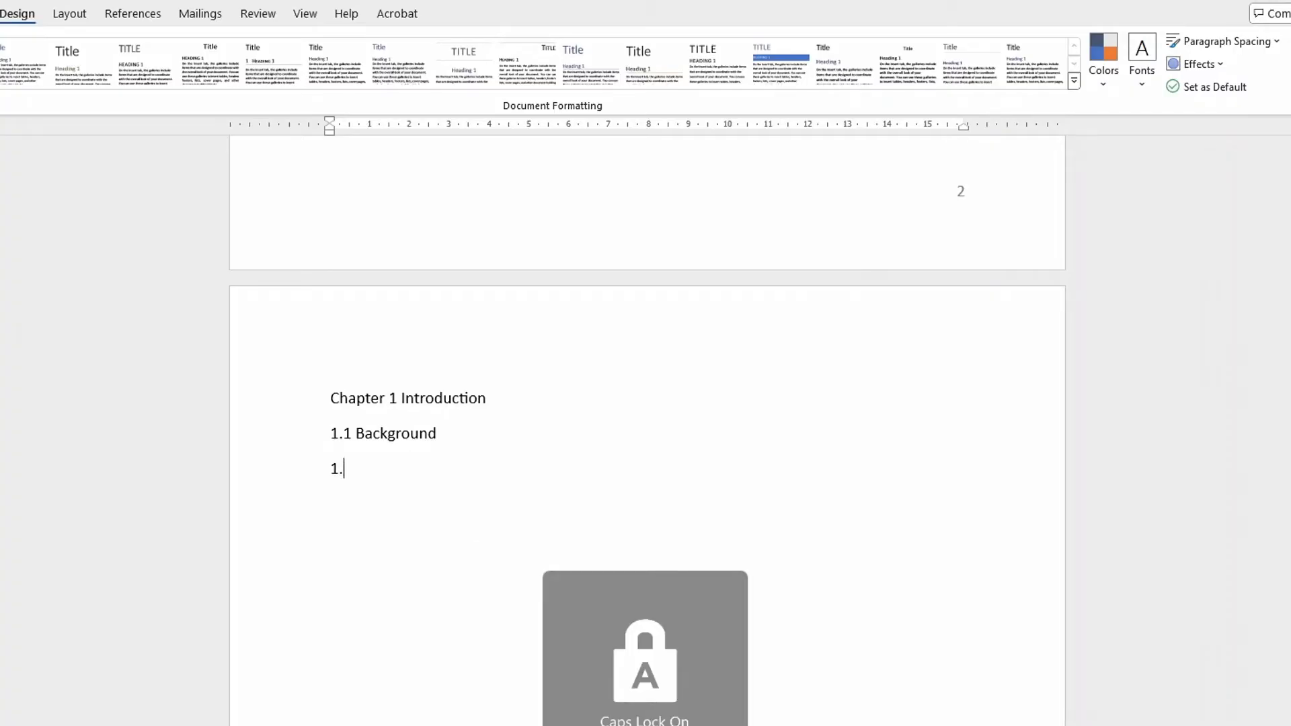
{"action": "type", "text": "2 H"}
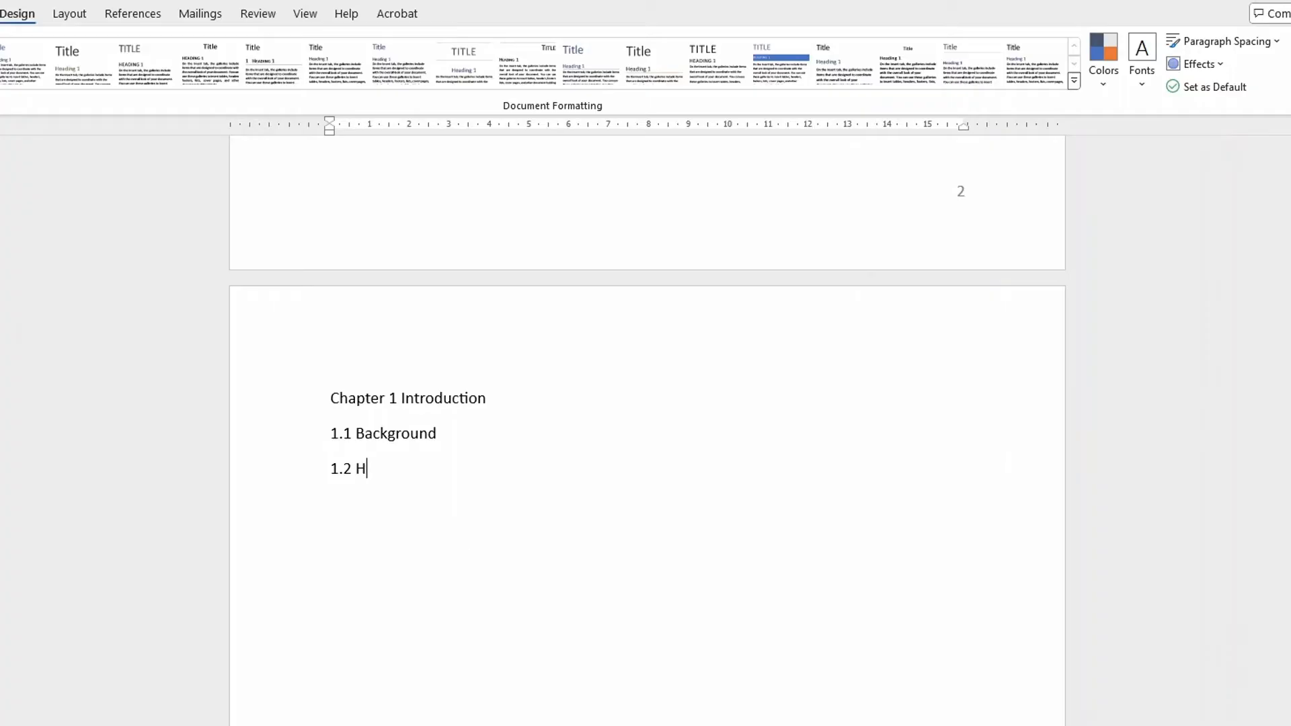
{"action": "key", "text": "Caps_Lock"}
{"action": "type", "text": "ist"}
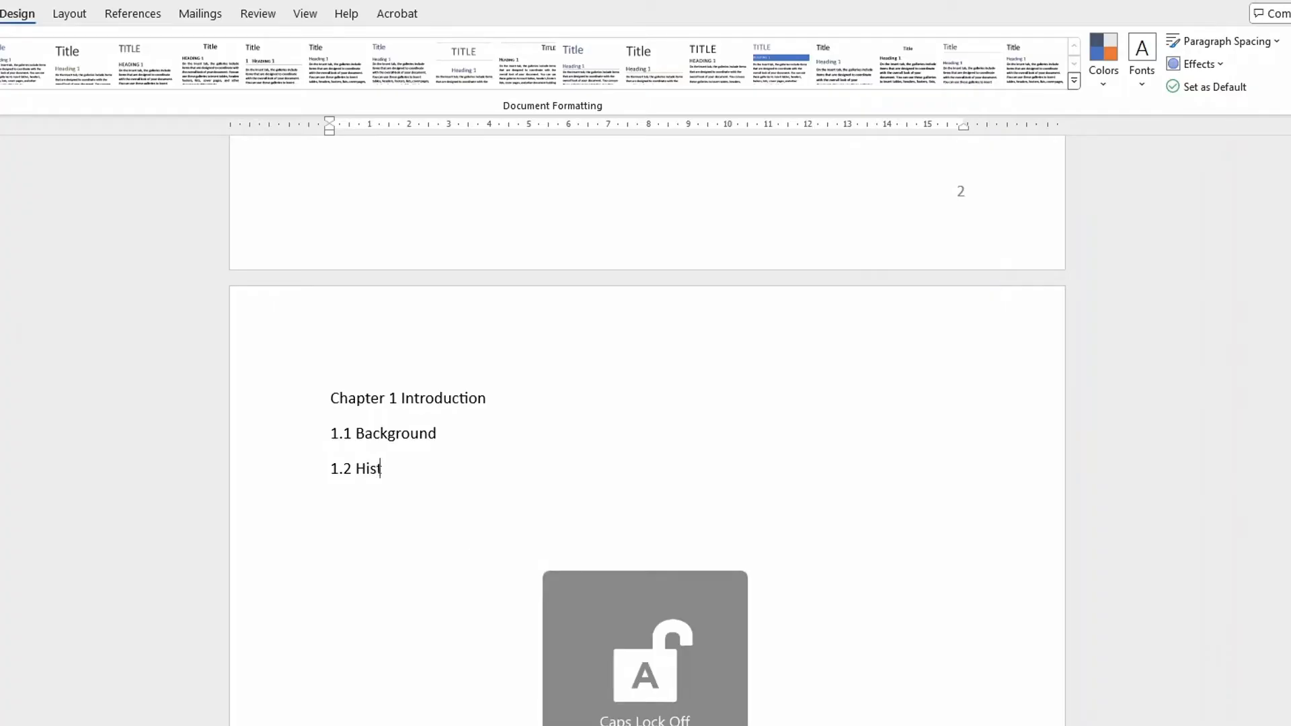
{"action": "type", "text": "ory"}
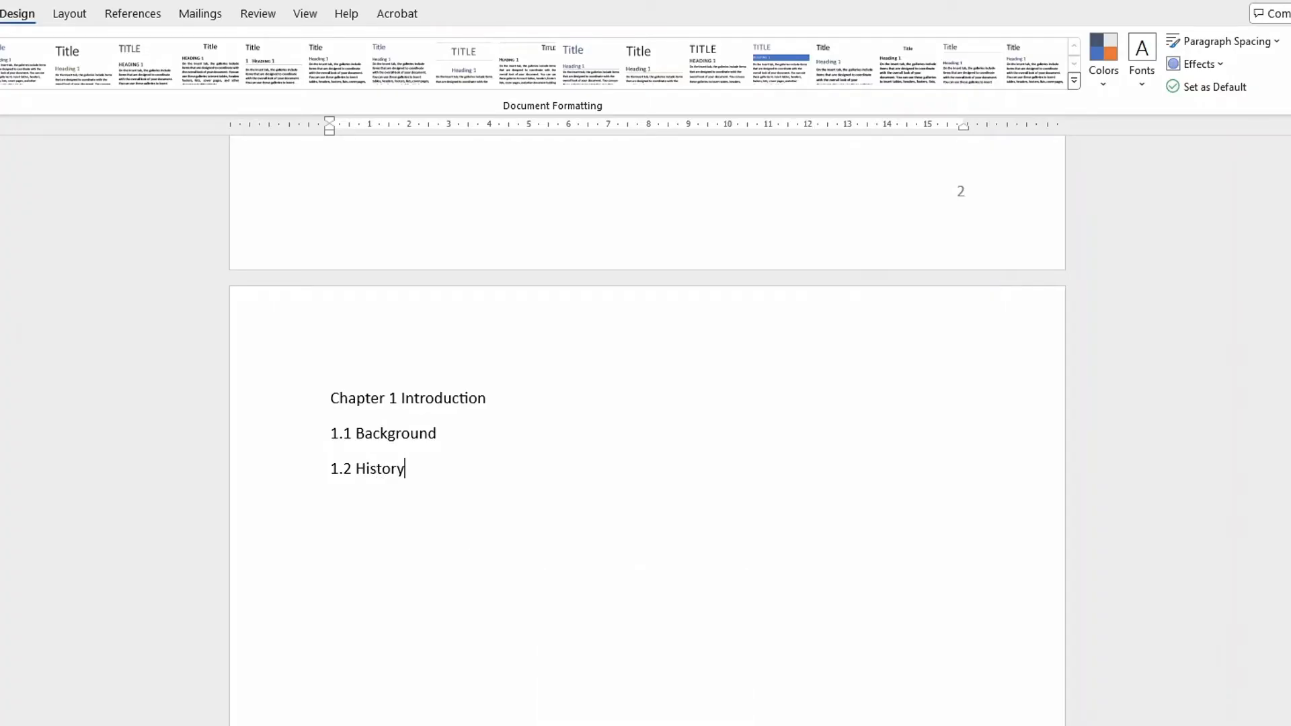
Enter the heading "Chapter 2 The subject in details" at the start of the page following Chapter 1
{"action": "scroll", "coordinate": [481, 562], "scroll_direction": "down", "scroll_amount": 5}
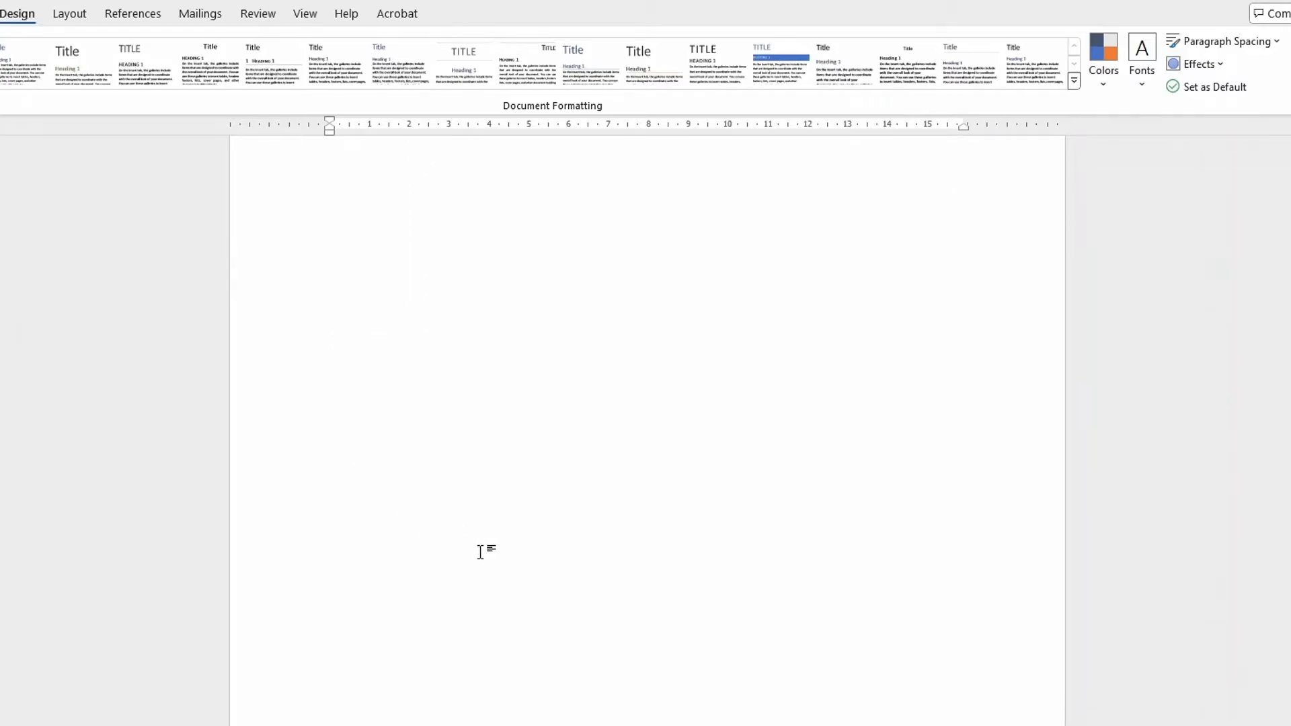
{"action": "scroll", "coordinate": [536, 528], "scroll_direction": "up", "scroll_amount": 10}
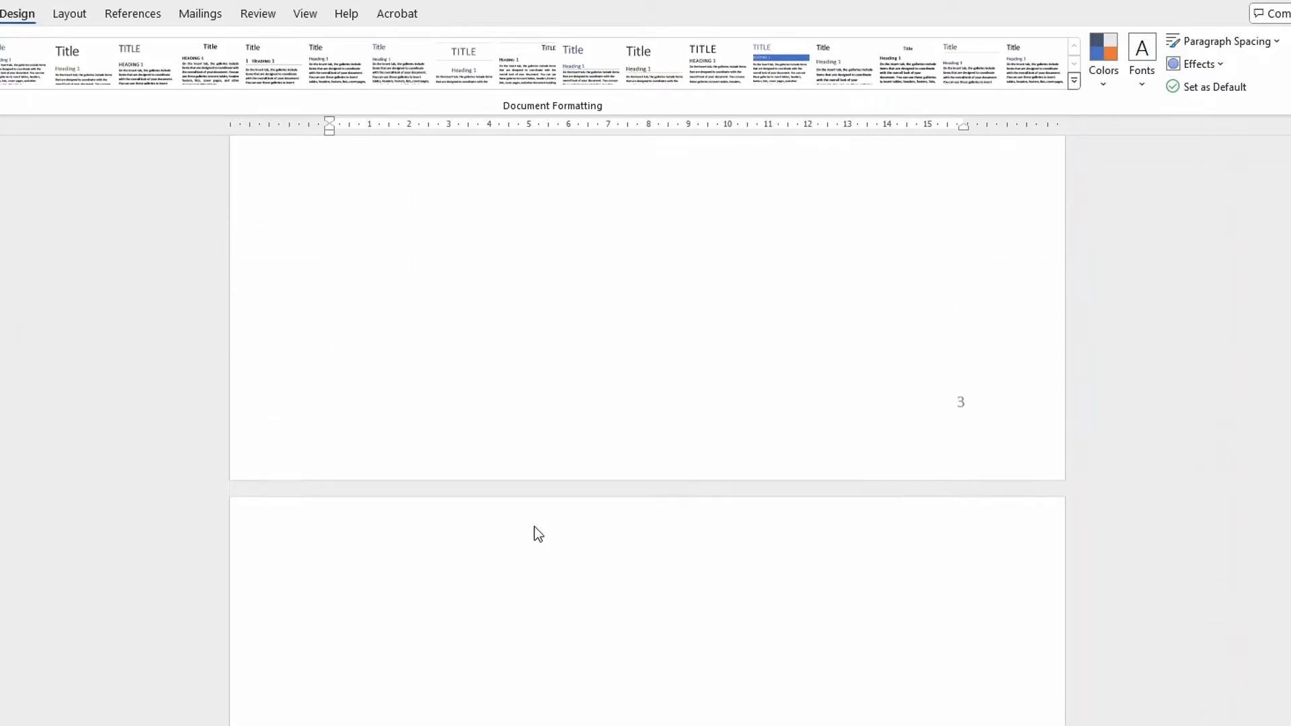
{"action": "scroll", "coordinate": [497, 561], "scroll_direction": "up", "scroll_amount": 4}
{"action": "scroll", "coordinate": [524, 542], "scroll_direction": "down", "scroll_amount": 10}
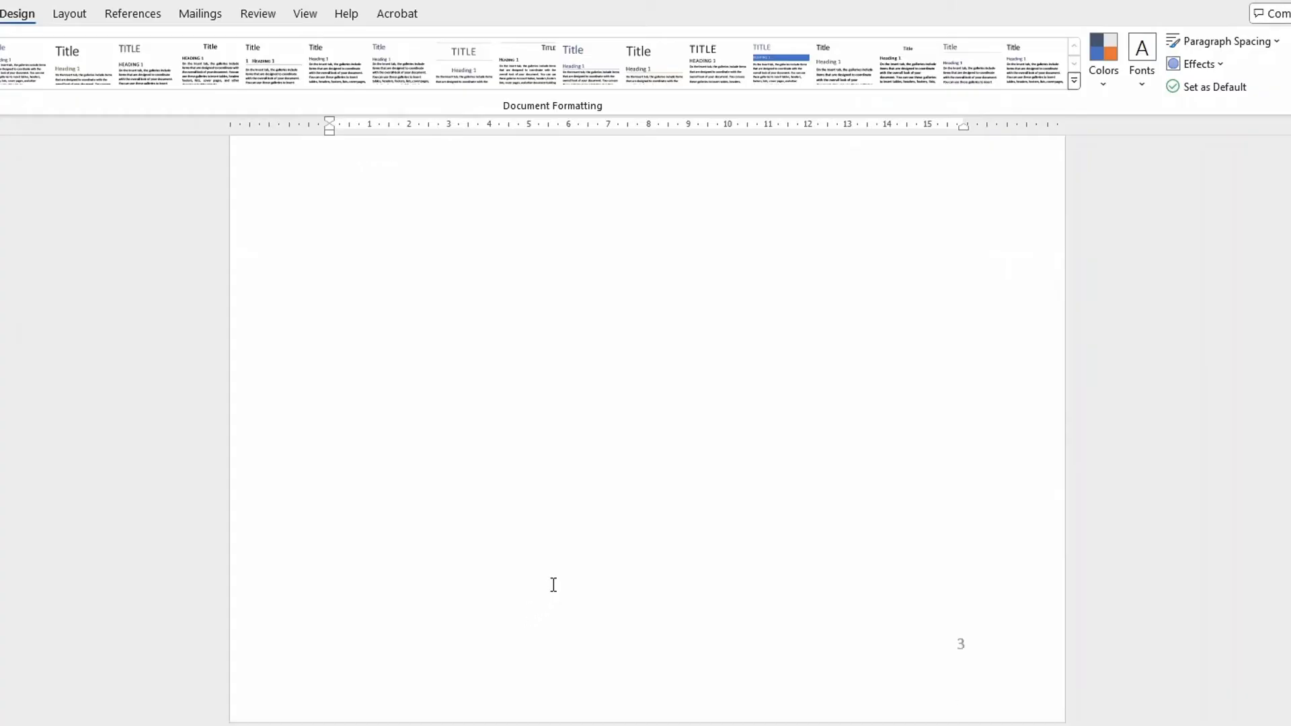
{"action": "left_click", "coordinate": [329, 600]}
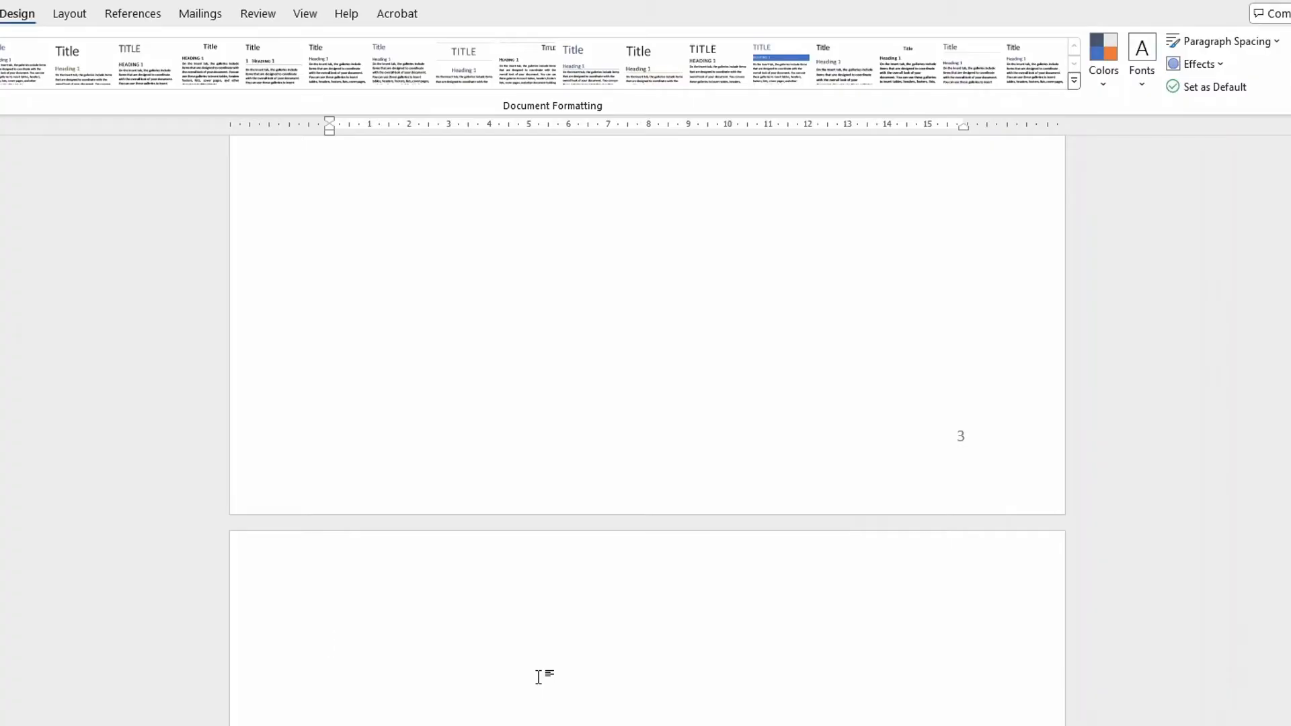
{"action": "key", "text": "Caps_Lock"}
{"action": "type", "text": "C"}
{"action": "key", "text": "Caps_Lock"}
{"action": "type", "text": "hapter"}
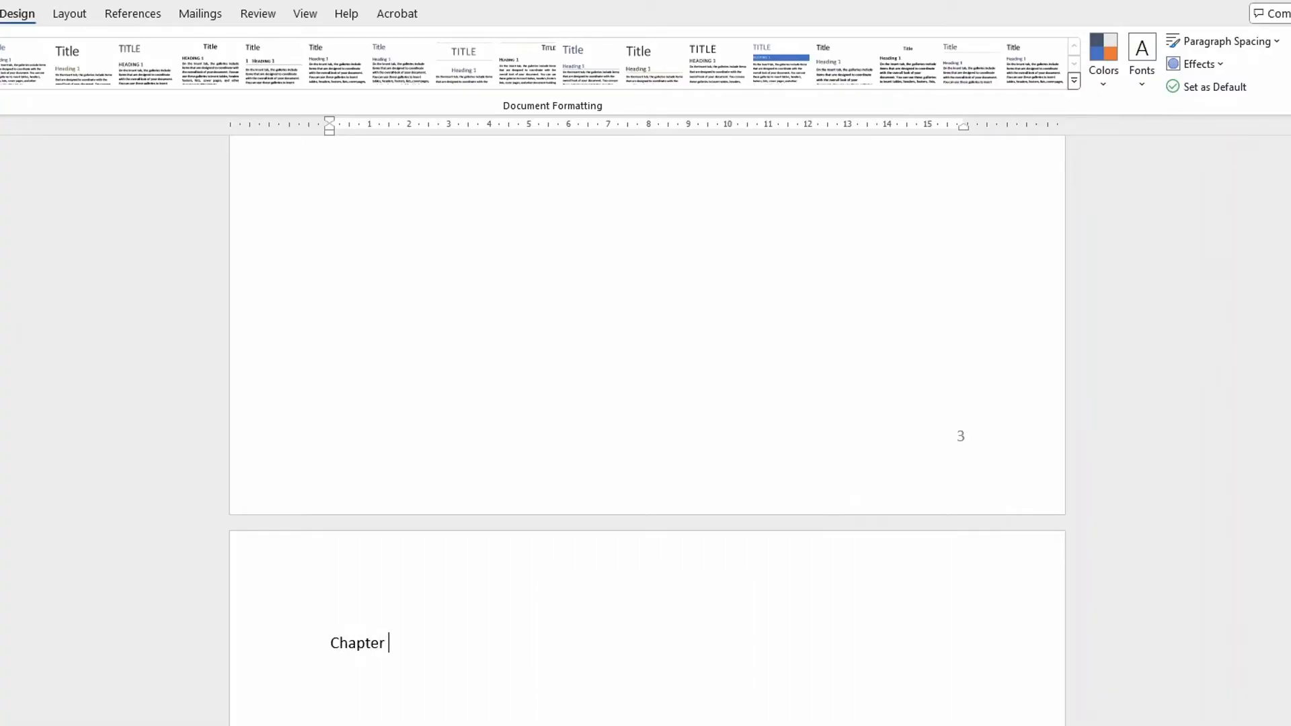
{"action": "key", "text": "Caps_Lock"}
{"action": "type", "text": "2"}
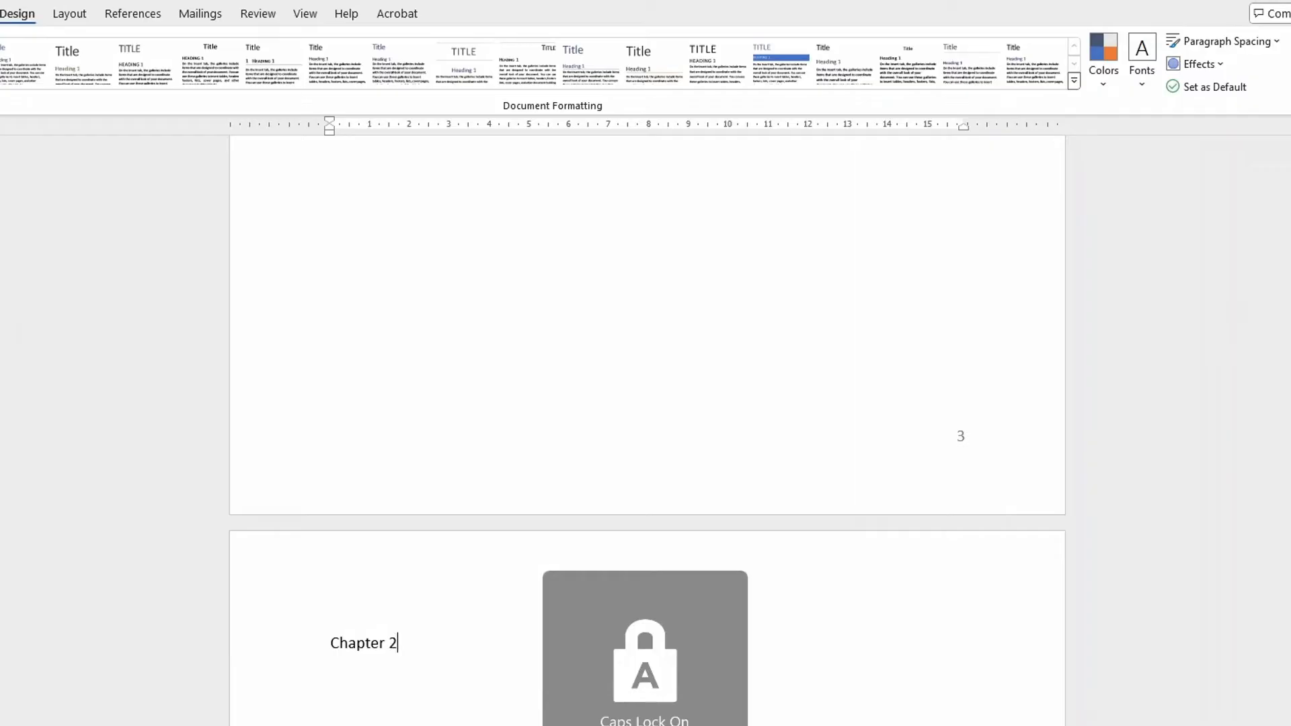
{"action": "type", "text": " T"}
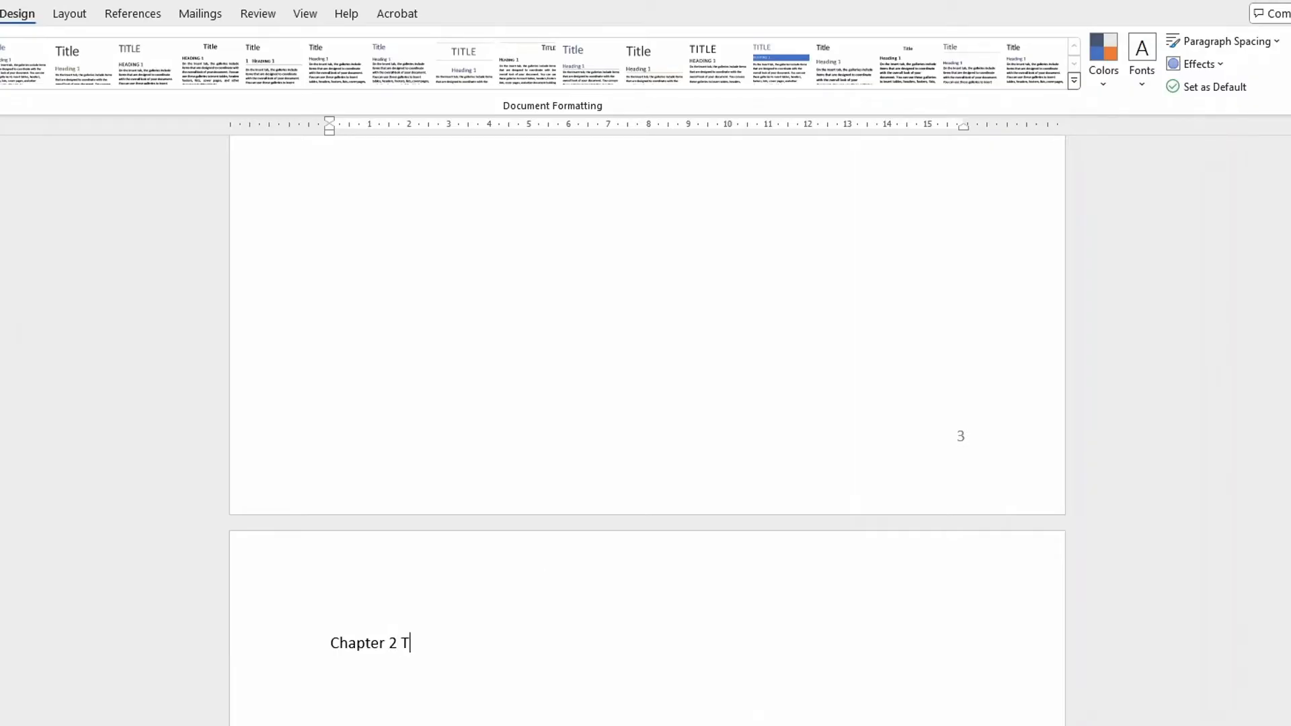
{"action": "key", "text": "Caps_Lock"}
{"action": "type", "text": "he"}
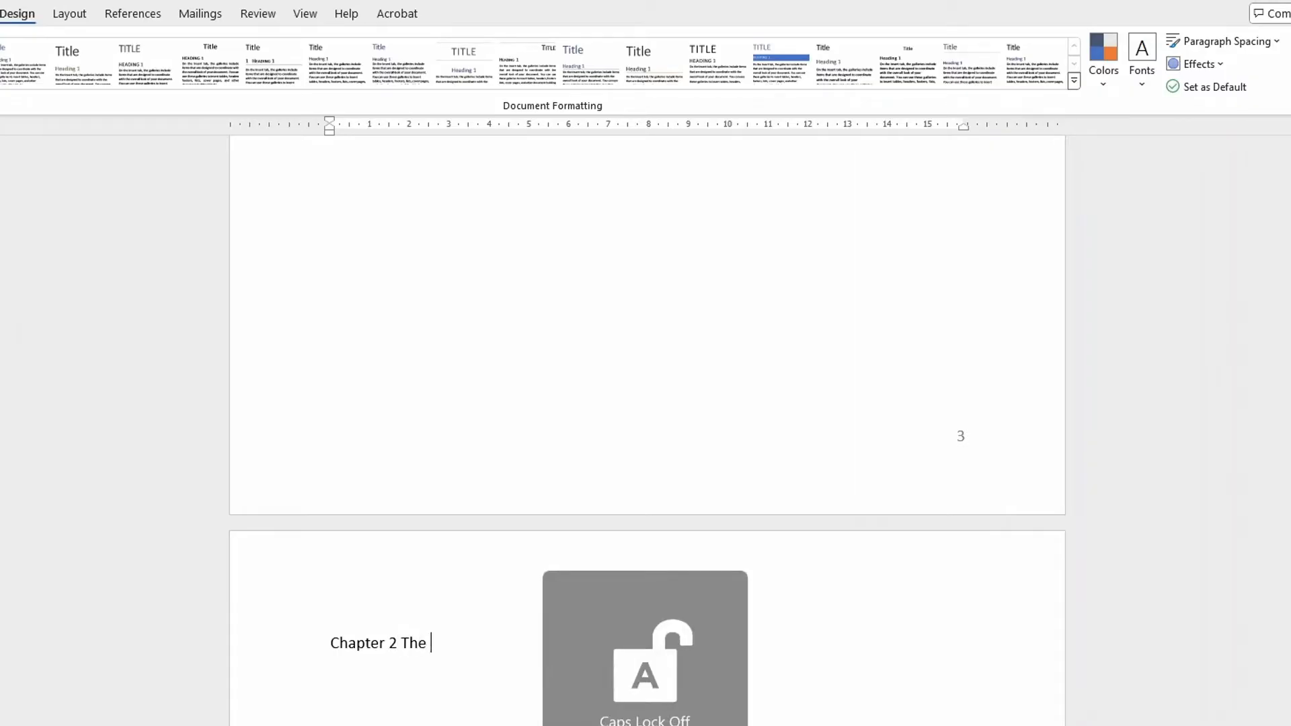
{"action": "type", "text": " subje"}
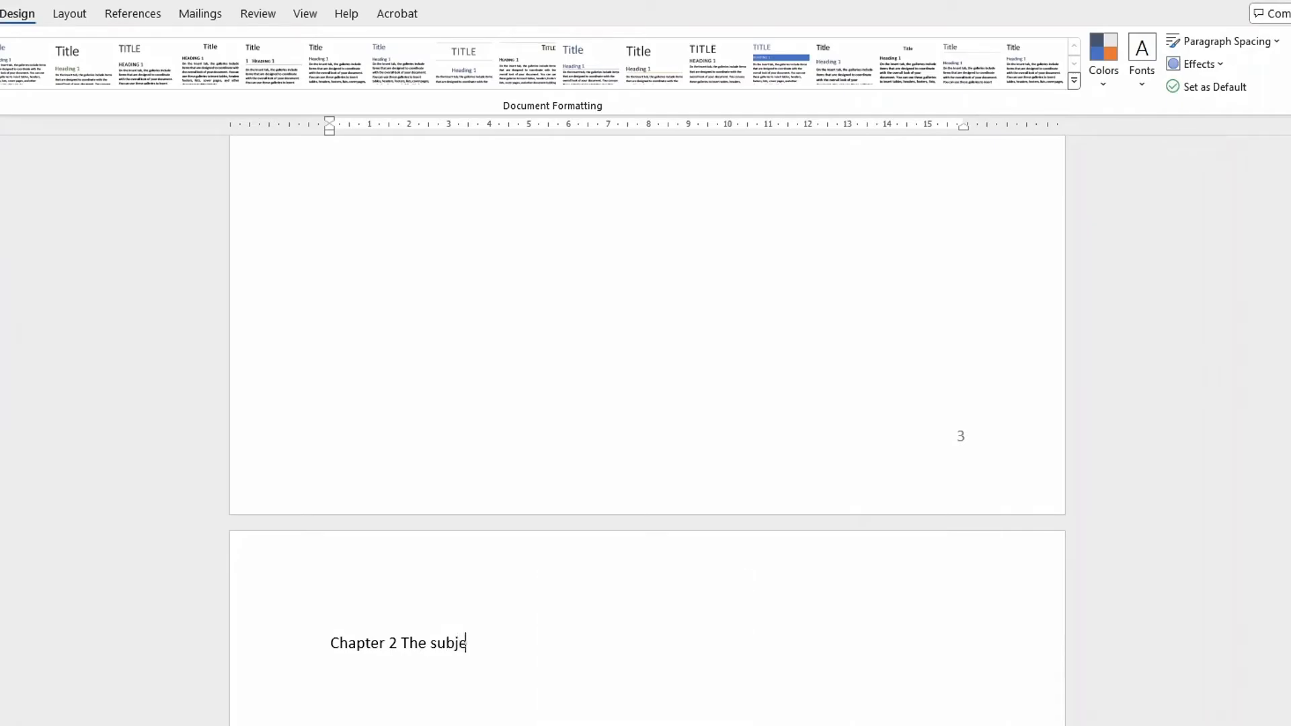
{"action": "type", "text": "ct in details"}
Enter the heading "Conclution" at the start of the page following Chapter 2
{"action": "scroll", "coordinate": [578, 672], "scroll_direction": "down", "scroll_amount": 10}
{"action": "scroll", "coordinate": [594, 669], "scroll_direction": "down", "scroll_amount": 2}
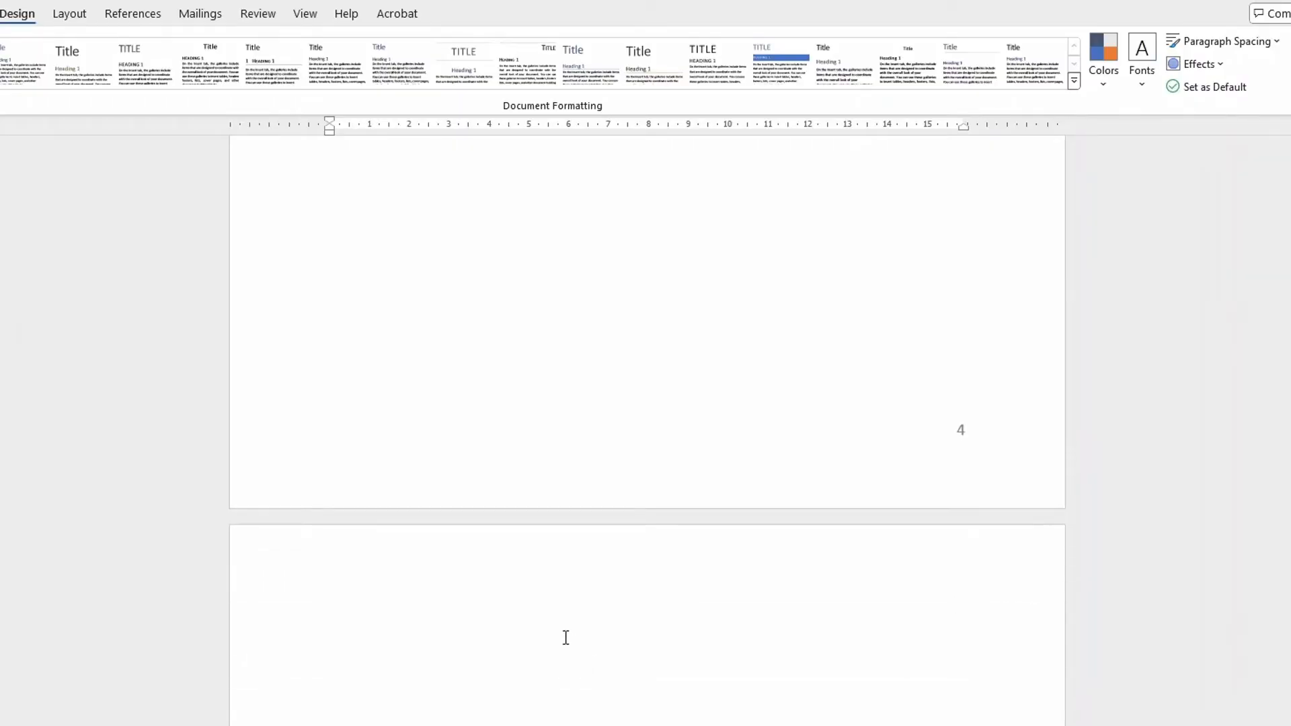
{"action": "left_click", "coordinate": [490, 623]}
{"action": "key", "text": "Caps_Lock"}
{"action": "type", "text": "C"}
{"action": "key", "text": "Caps_Lock"}
{"action": "type", "text": "onclution"}
Enter the heading "References" at the start of the page following the "Conclution" page
{"action": "scroll", "coordinate": [576, 652], "scroll_direction": "down", "scroll_amount": 8}
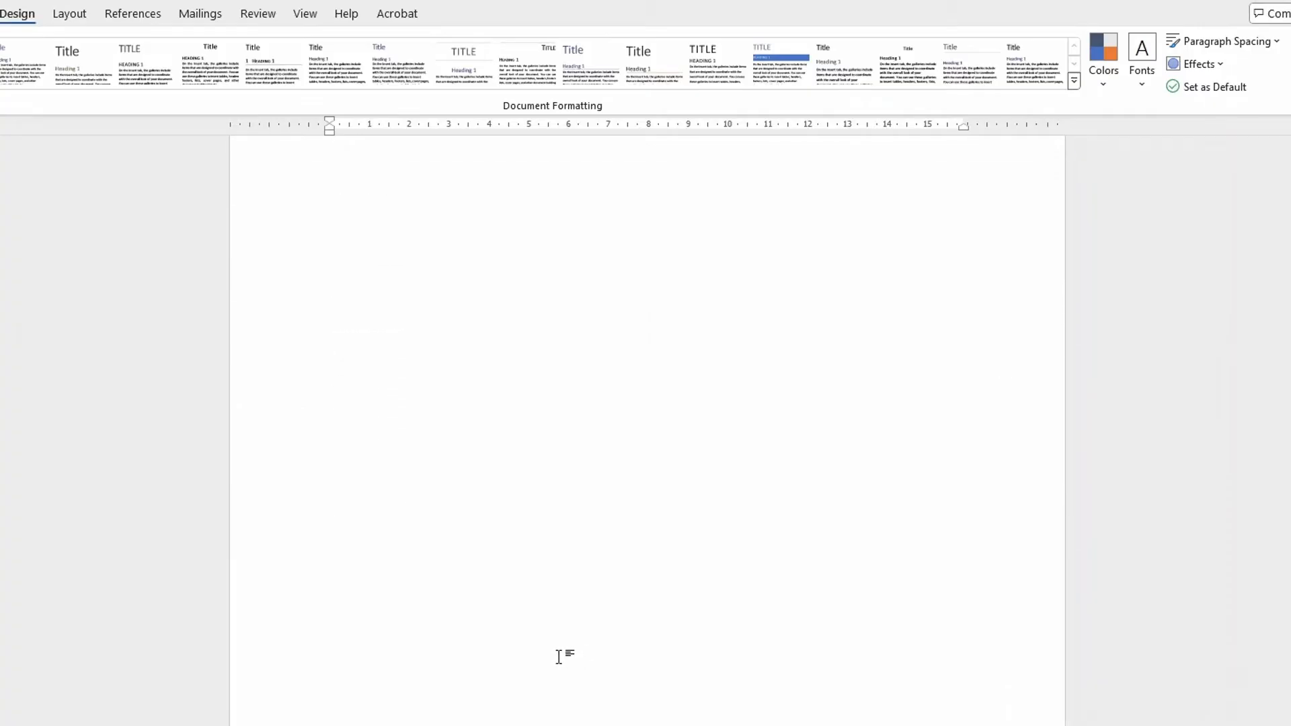
{"action": "scroll", "coordinate": [585, 546], "scroll_direction": "up", "scroll_amount": 2}
{"action": "scroll", "coordinate": [585, 546], "scroll_direction": "up", "scroll_amount": 5}
{"action": "scroll", "coordinate": [438, 597], "scroll_direction": "down", "scroll_amount": 5}
{"action": "scroll", "coordinate": [603, 591], "scroll_direction": "up", "scroll_amount": 4}
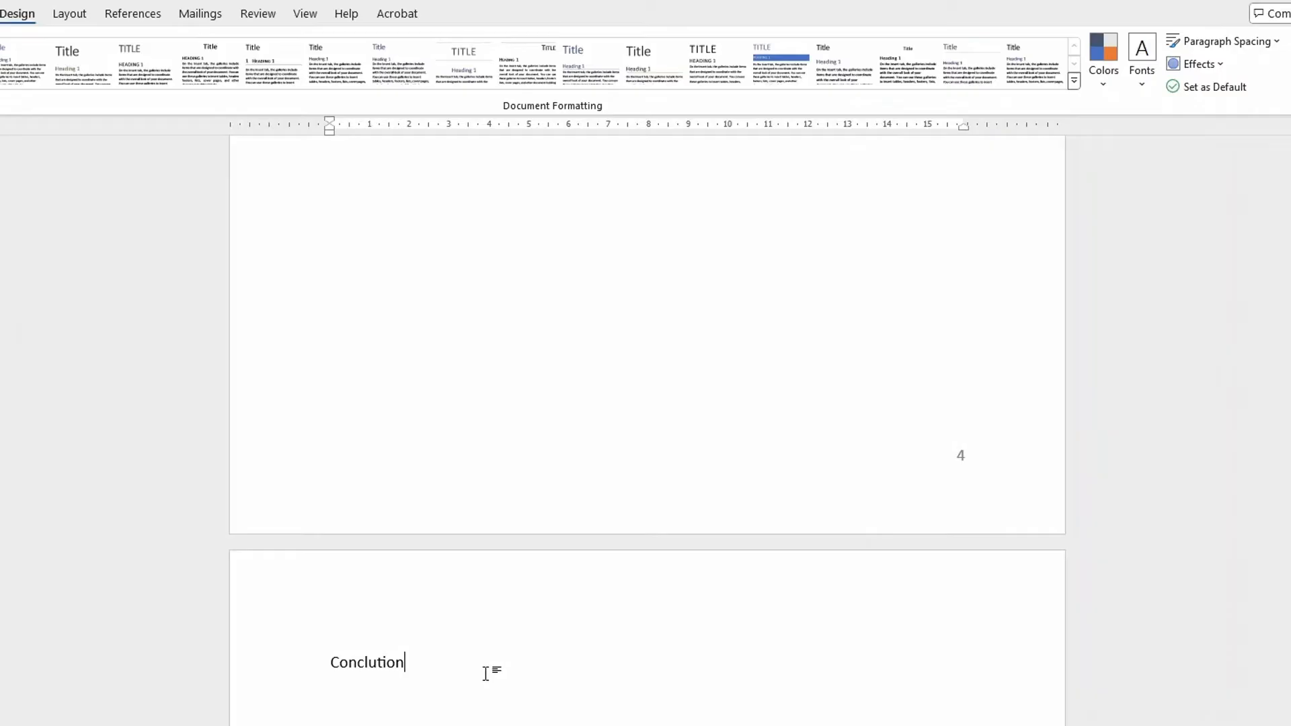
{"action": "scroll", "coordinate": [486, 672], "scroll_direction": "down", "scroll_amount": 10}
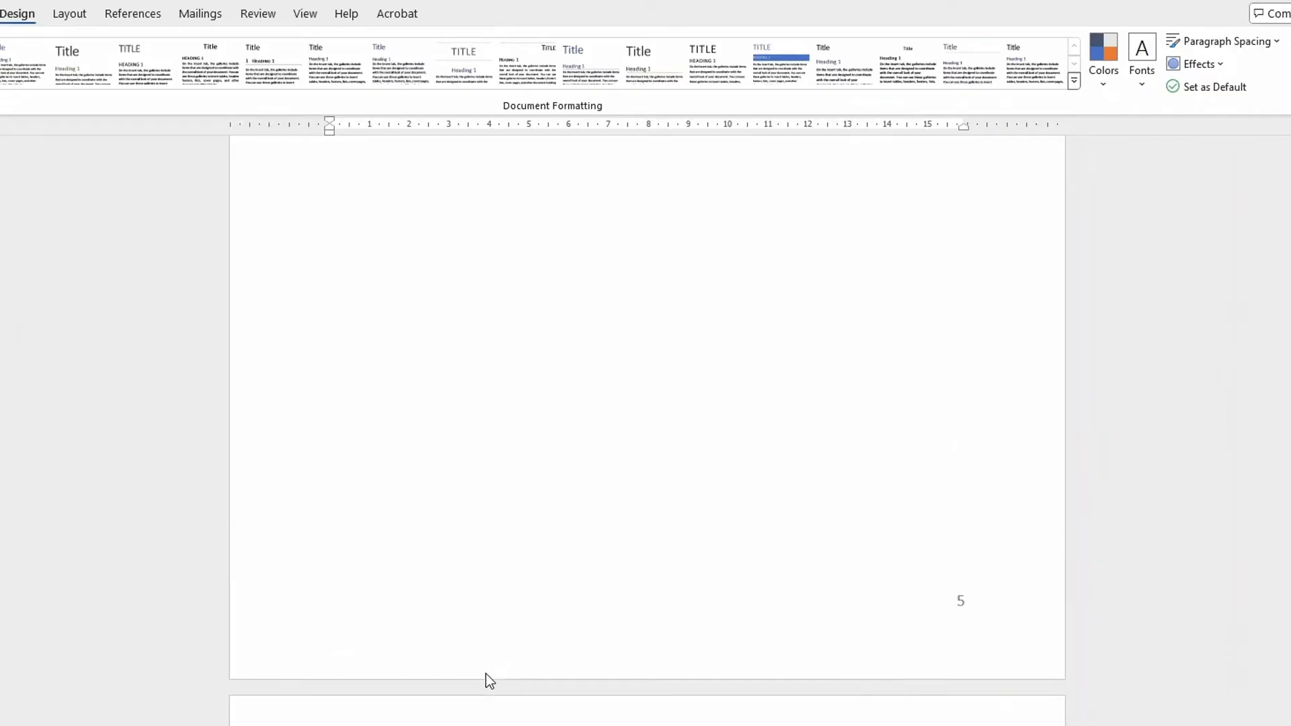
{"action": "scroll", "coordinate": [486, 679], "scroll_direction": "down", "scroll_amount": 2}
{"action": "left_click", "coordinate": [360, 656]}
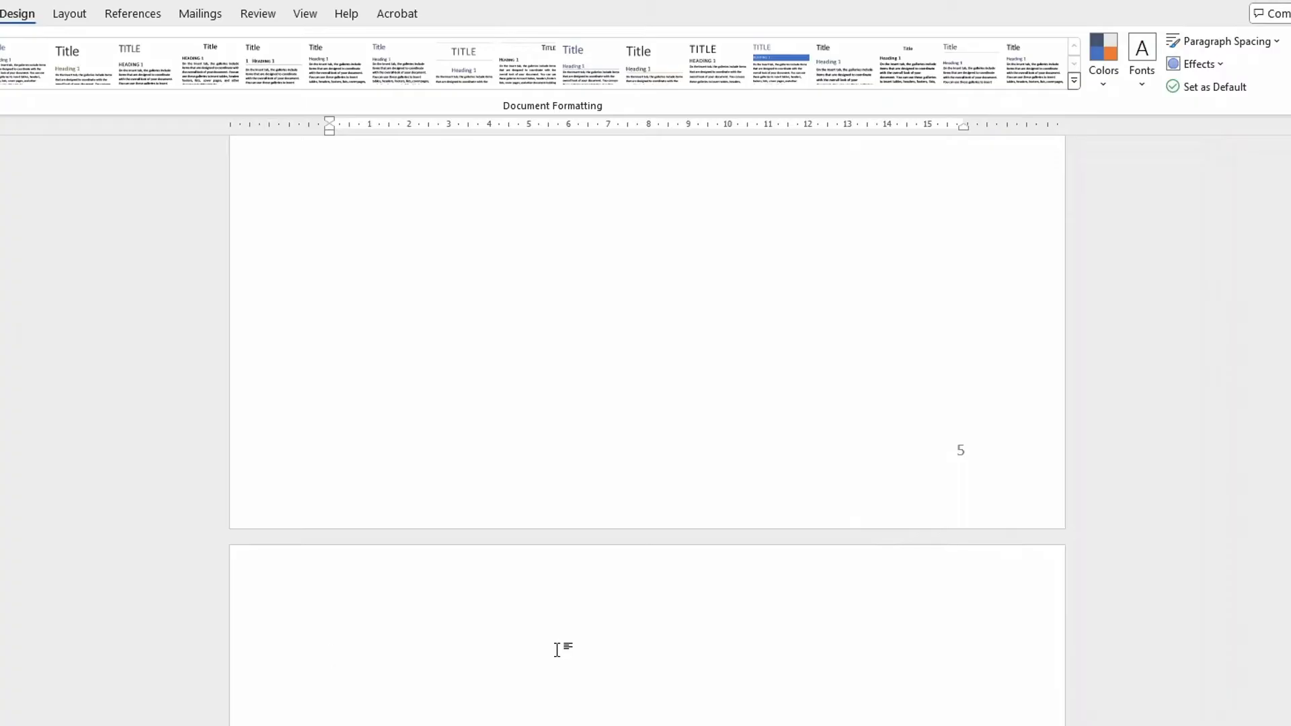
{"action": "key", "text": "Caps_Lock"}
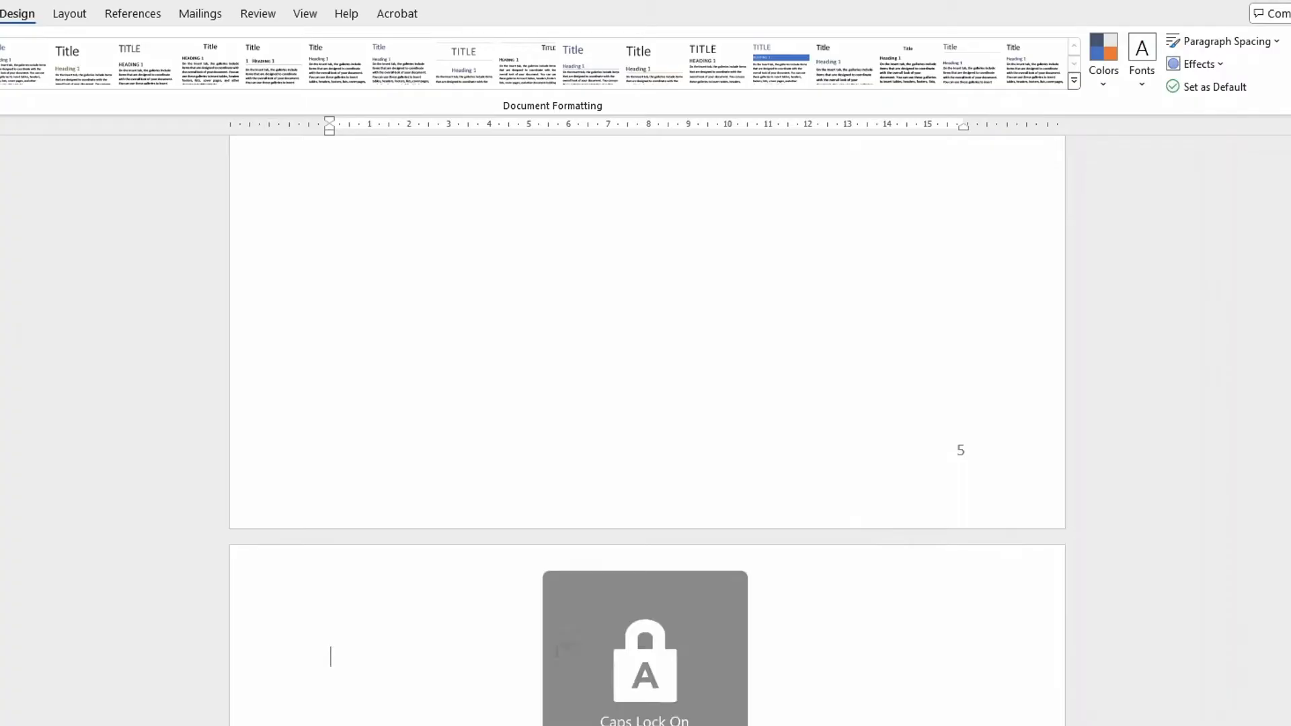
{"action": "type", "text": "R"}
{"action": "key", "text": "Caps_Lock"}
{"action": "type", "text": "eferences"}
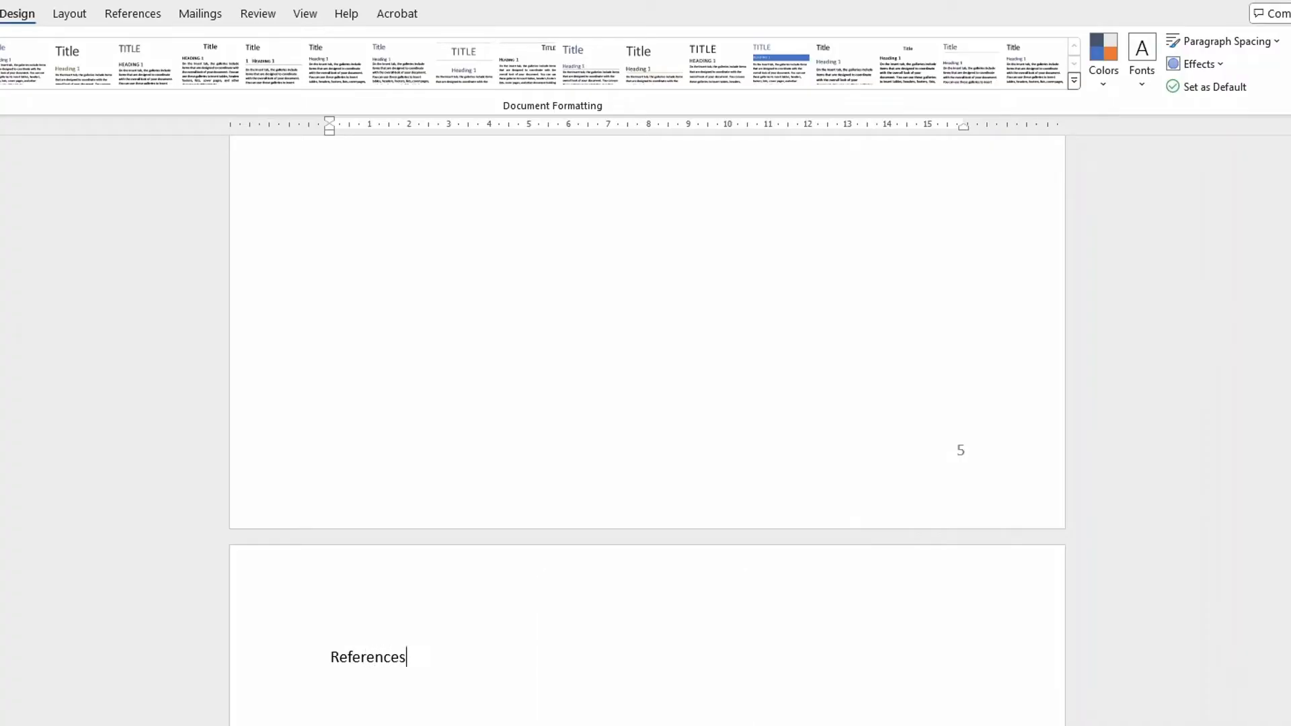
Extend the "References" heading so that it reads "References/Bibliography"
{"action": "key", "text": "Caps_Lock"}
{"action": "type", "text": "/"}
{"action": "key", "text": "Caps_Lock"}
{"action": "key", "text": "Caps_Lock"}
{"action": "type", "text": "B"}
{"action": "key", "text": "Caps_Lock"}
{"action": "type", "text": "ibliographie"}
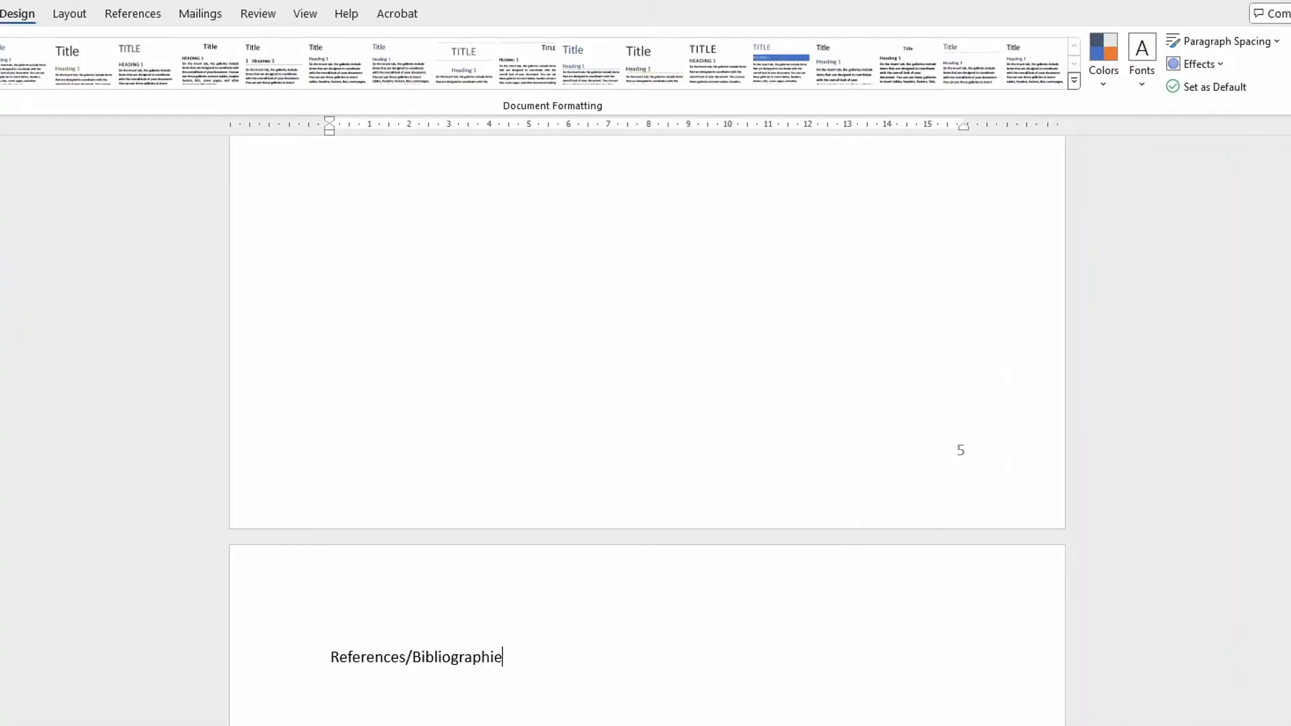
{"action": "key", "text": "BackSpace"}
{"action": "key", "text": "BackSpace"}
{"action": "type", "text": "y"}
Add a few blank lines below the heading "Chapter 2 The subject in details"
{"action": "scroll", "coordinate": [632, 662], "scroll_direction": "down", "scroll_amount": 5}
{"action": "scroll", "coordinate": [649, 675], "scroll_direction": "up", "scroll_amount": 12}
{"action": "scroll", "coordinate": [638, 691], "scroll_direction": "up", "scroll_amount": 20}
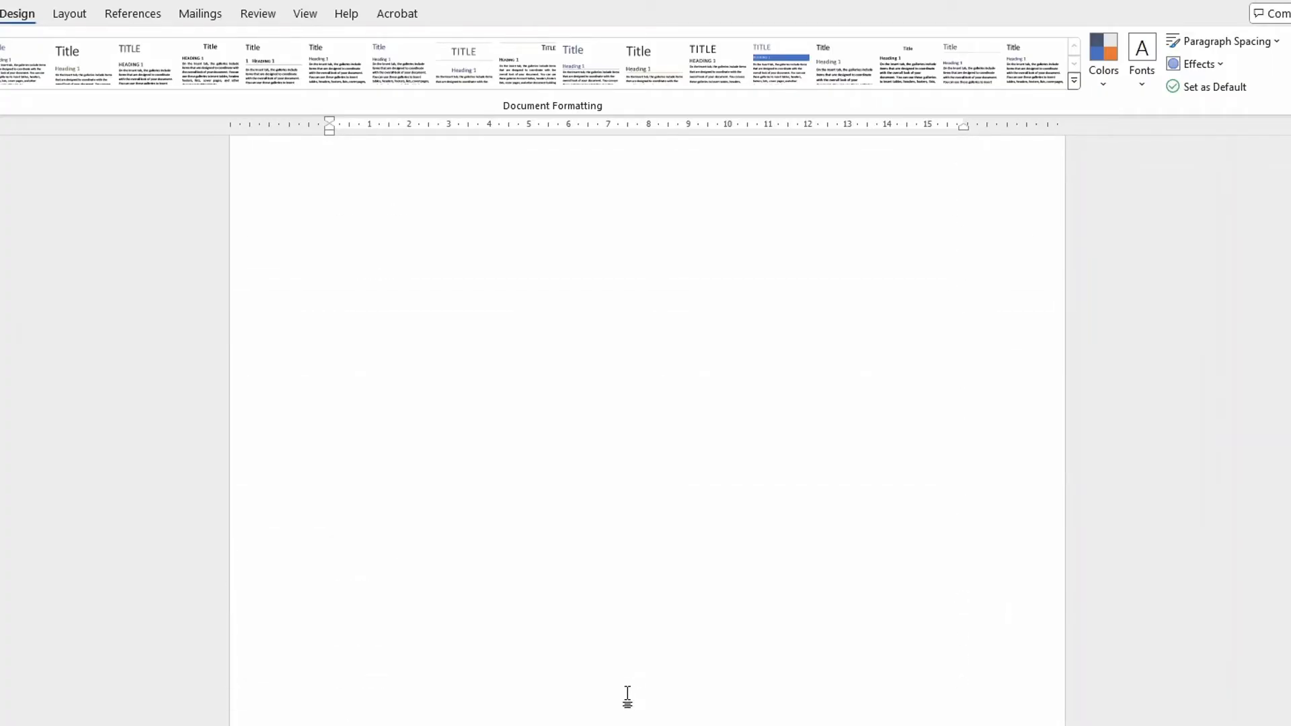
{"action": "scroll", "coordinate": [632, 697], "scroll_direction": "up", "scroll_amount": 15}
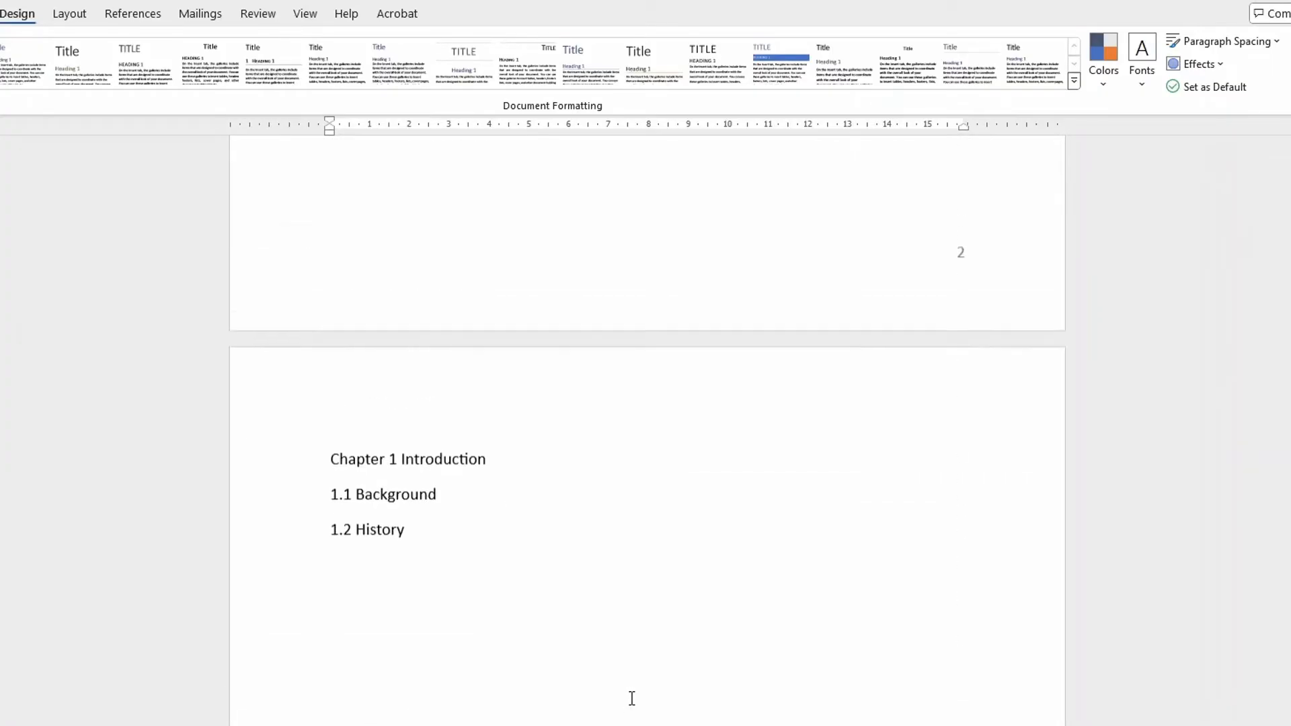
{"action": "scroll", "coordinate": [644, 699], "scroll_direction": "down", "scroll_amount": 20}
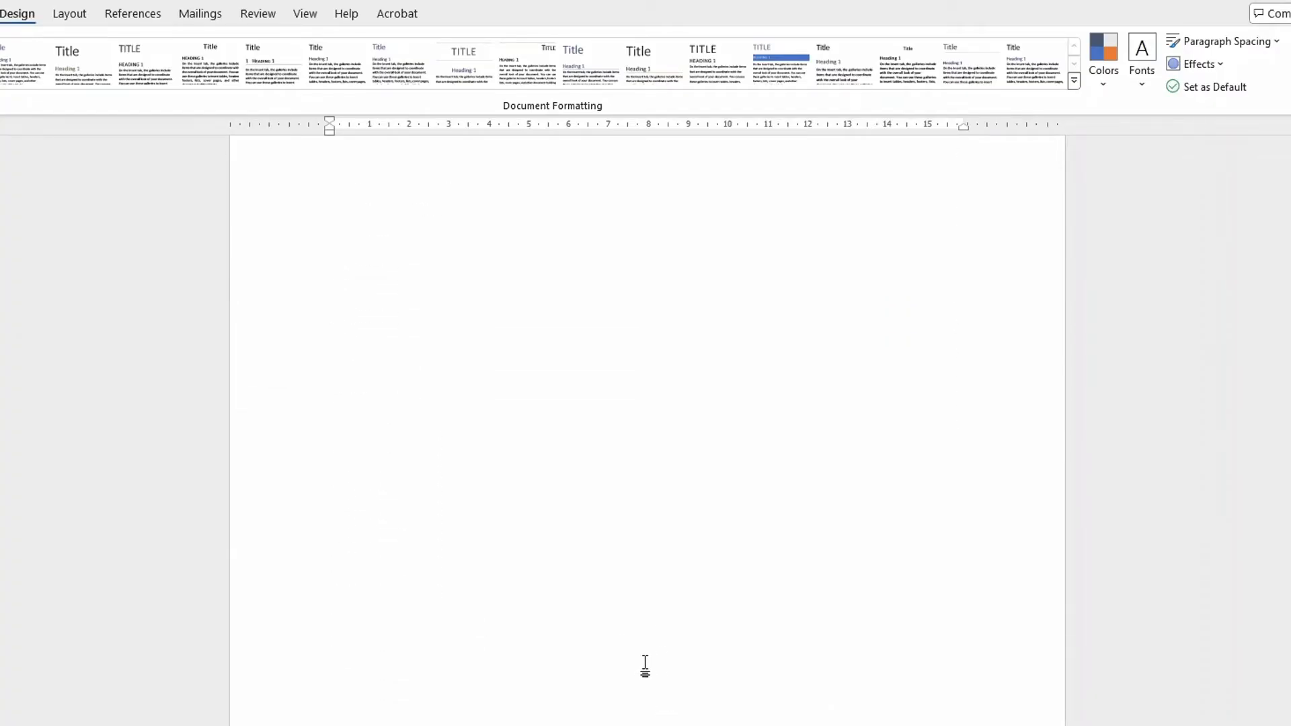
{"action": "scroll", "coordinate": [635, 602], "scroll_direction": "down", "scroll_amount": 8}
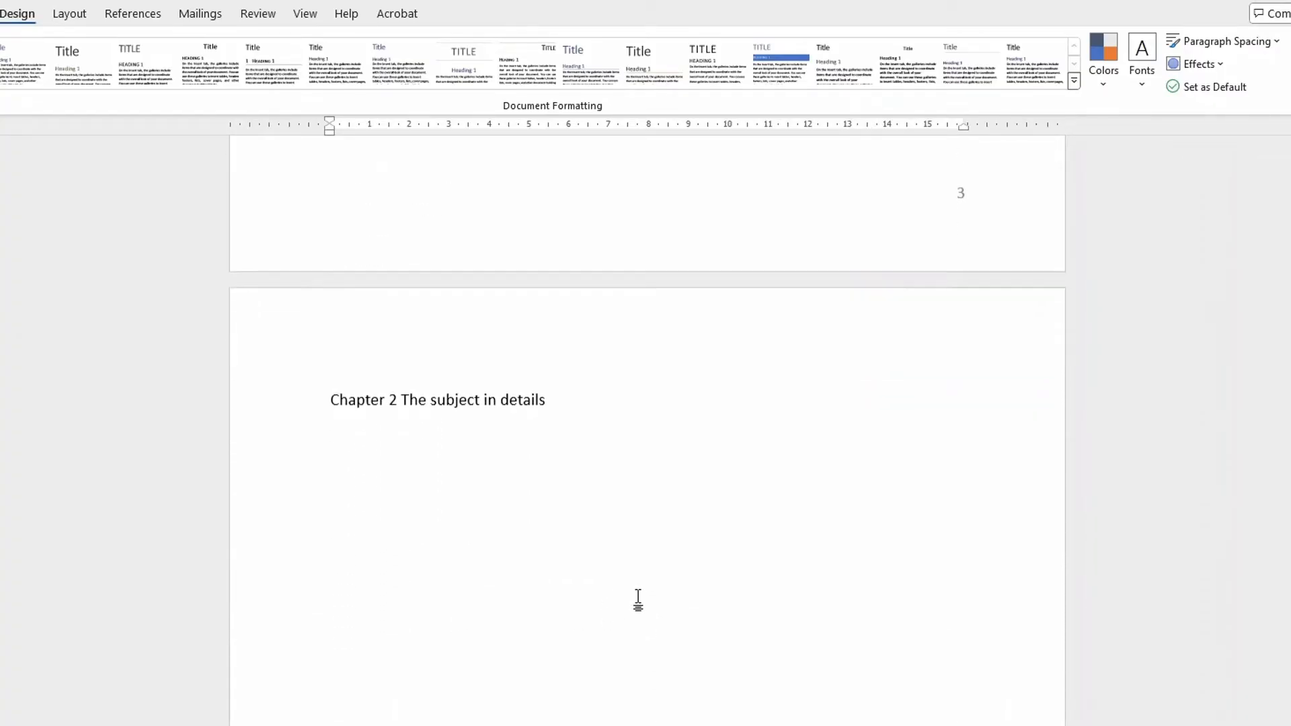
{"action": "scroll", "coordinate": [632, 609], "scroll_direction": "up", "scroll_amount": 4}
{"action": "scroll", "coordinate": [632, 609], "scroll_direction": "down", "scroll_amount": 4}
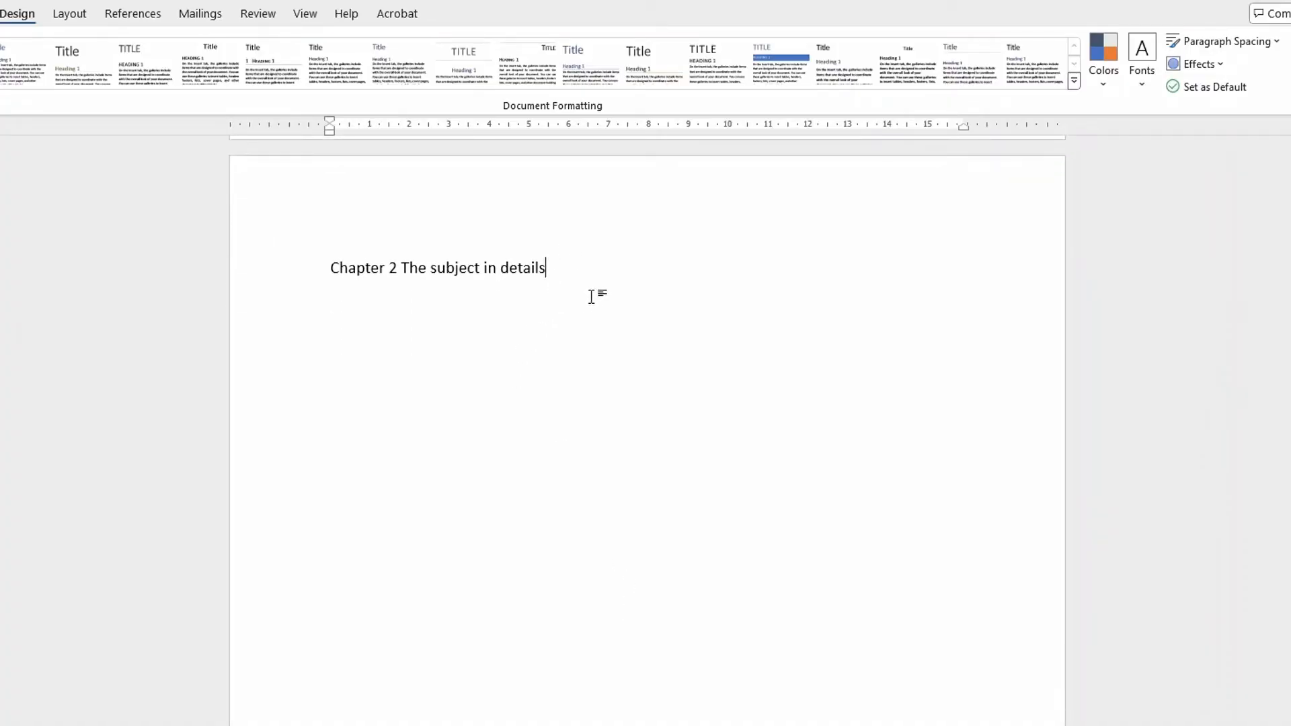
{"action": "key", "text": "Return"}
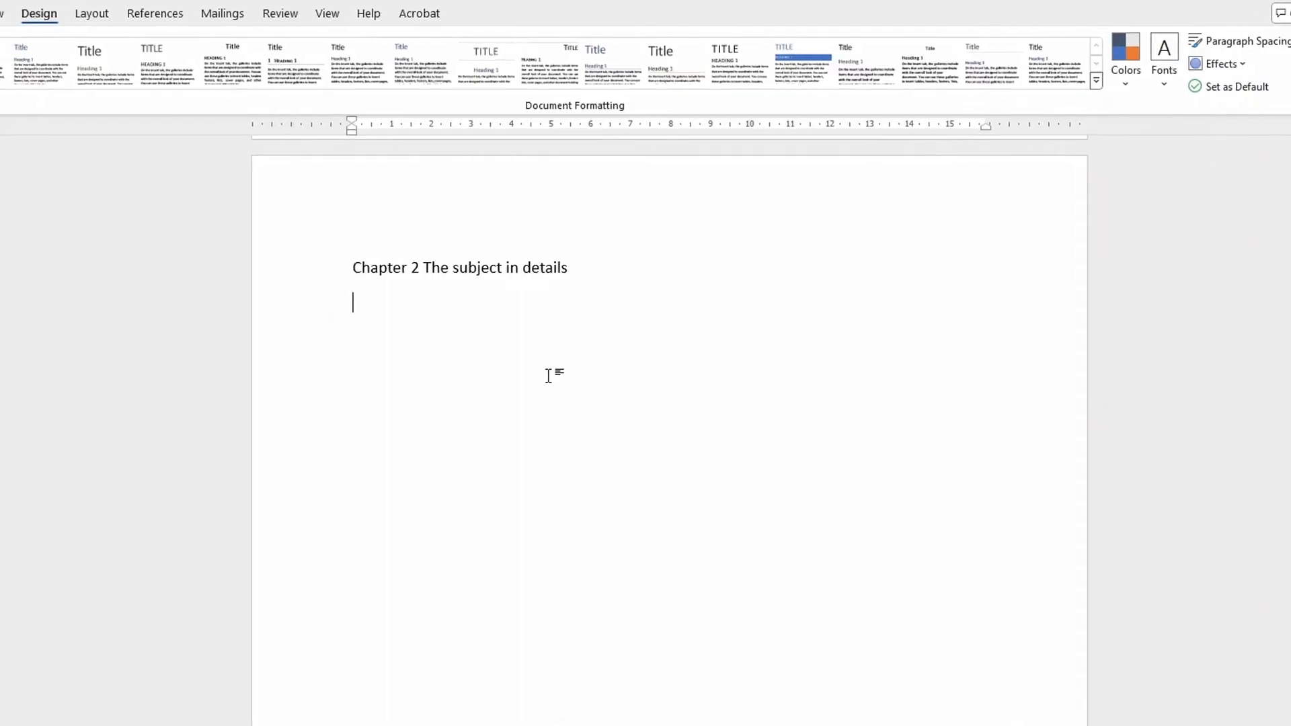
{"action": "key", "text": "Return"}
{"action": "key", "text": "Return"}
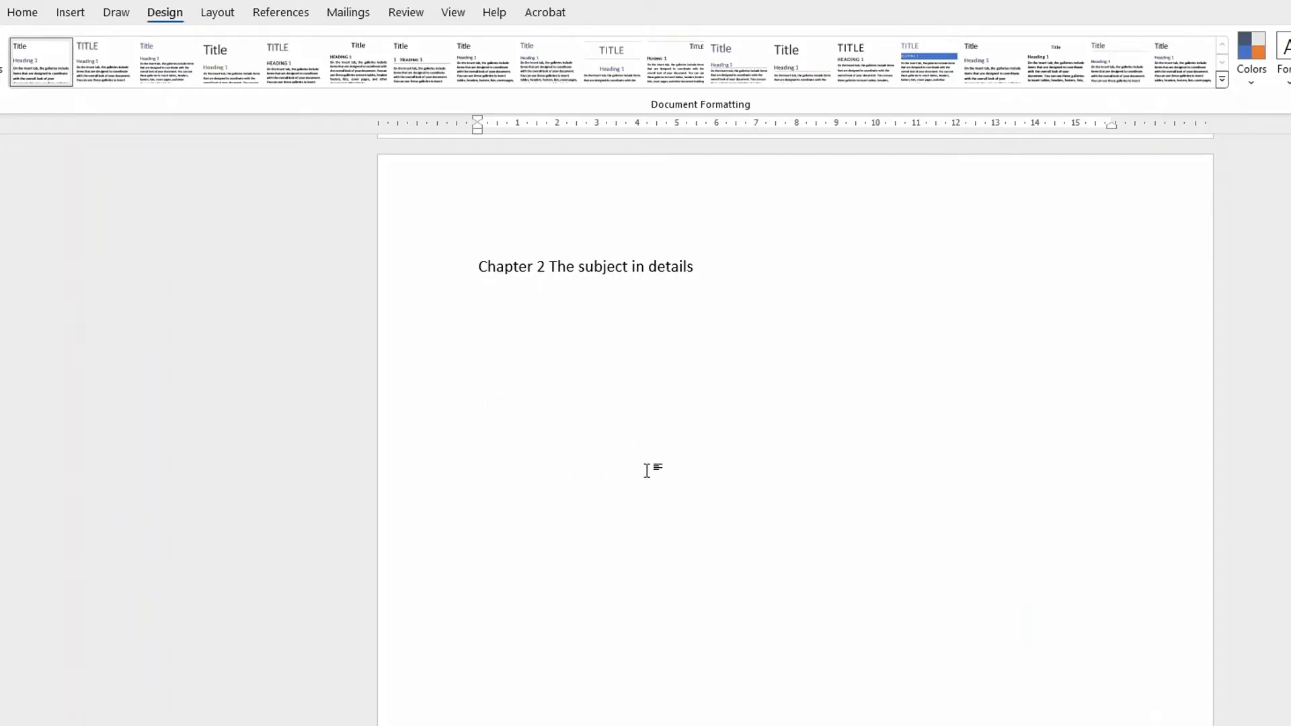
Insert a table of 10 columns and 8 rows below the heading "Chapter 2 The subject in details"
{"action": "left_click", "coordinate": [70, 12]}
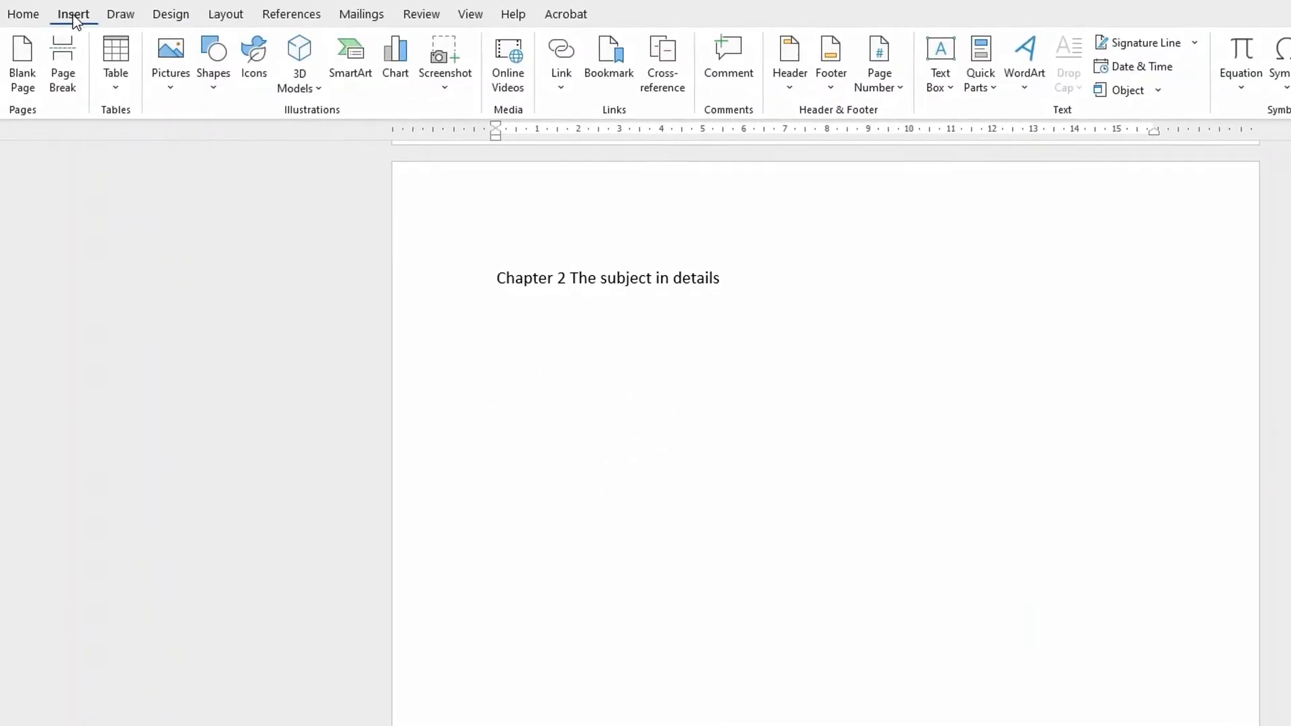
{"action": "left_click", "coordinate": [116, 64]}
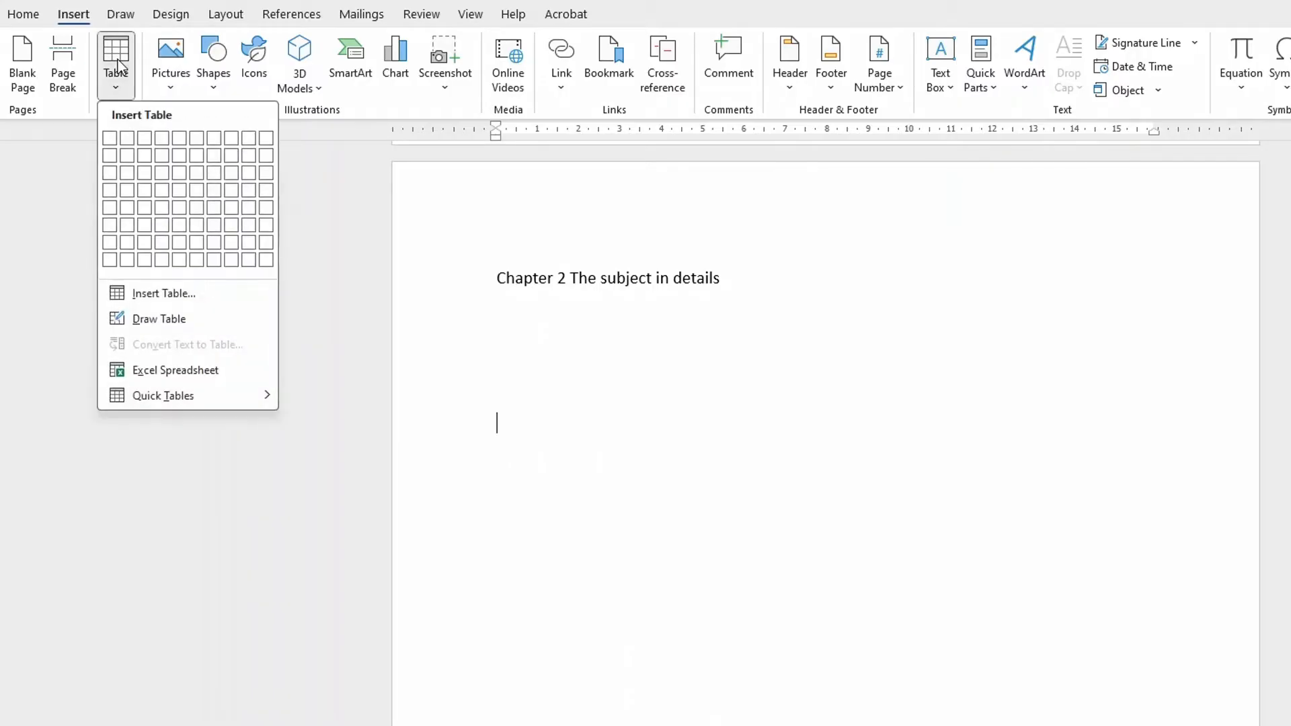
{"action": "left_click", "coordinate": [268, 258]}
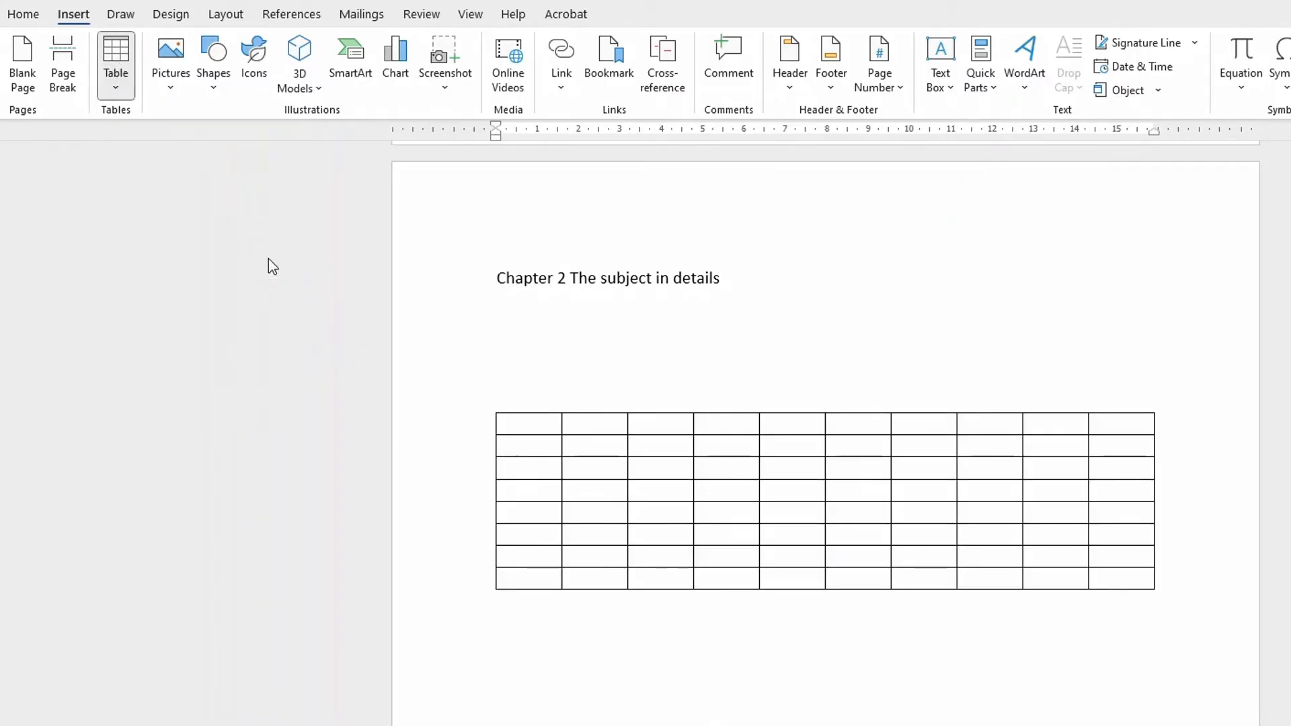
Insert a caption above the Chapter 2 table with the label Table and the numbering format I, II, III
{"action": "left_click", "coordinate": [536, 383]}
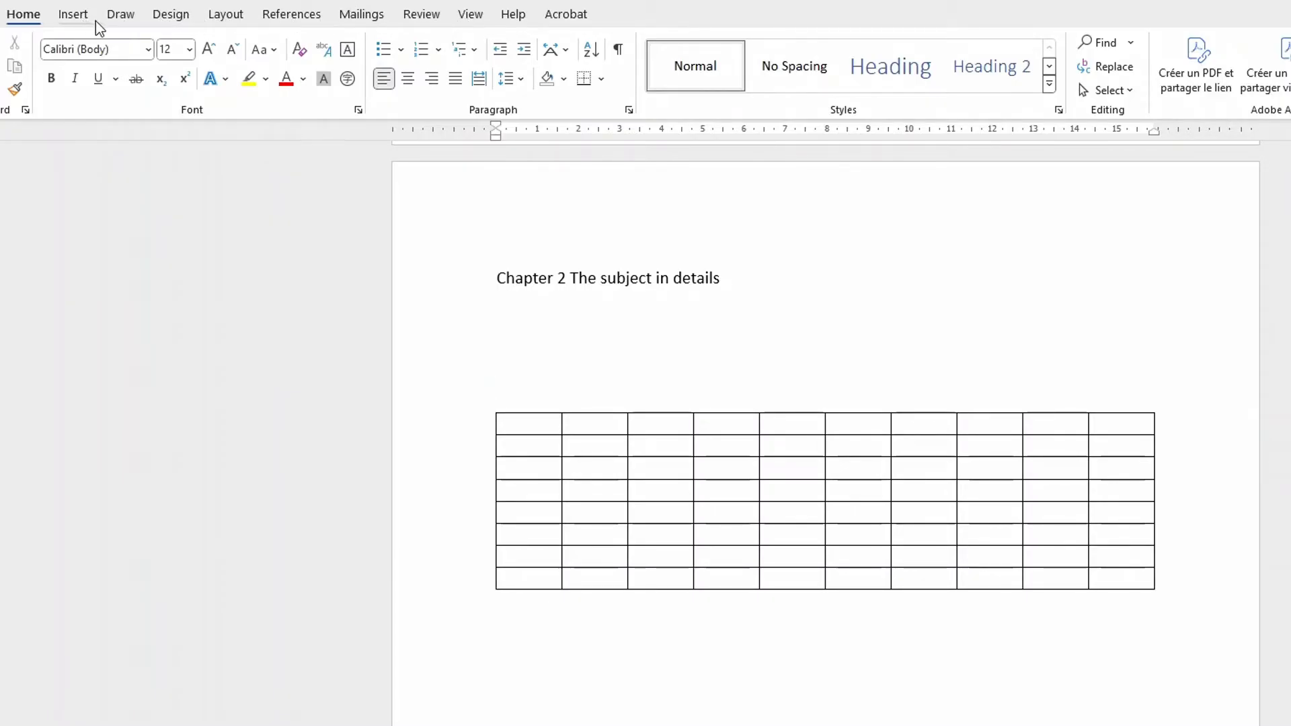
{"action": "left_click", "coordinate": [319, 20]}
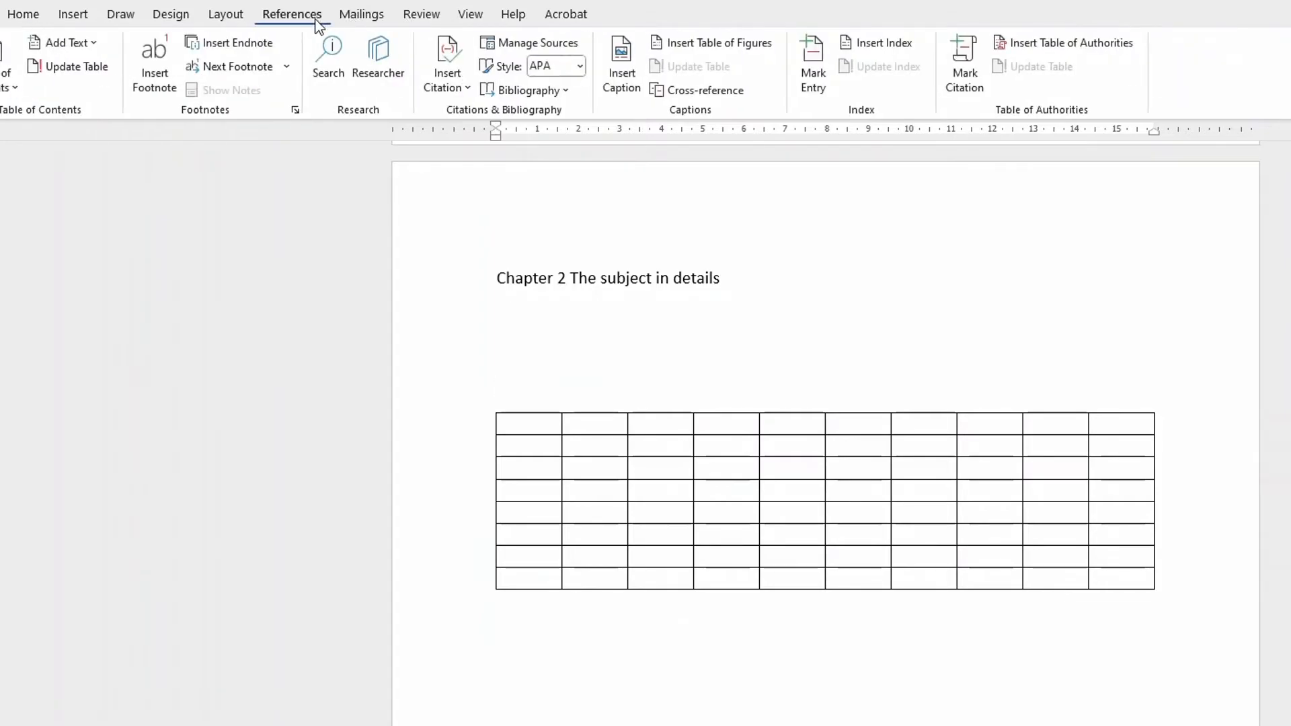
{"action": "left_click", "coordinate": [622, 74]}
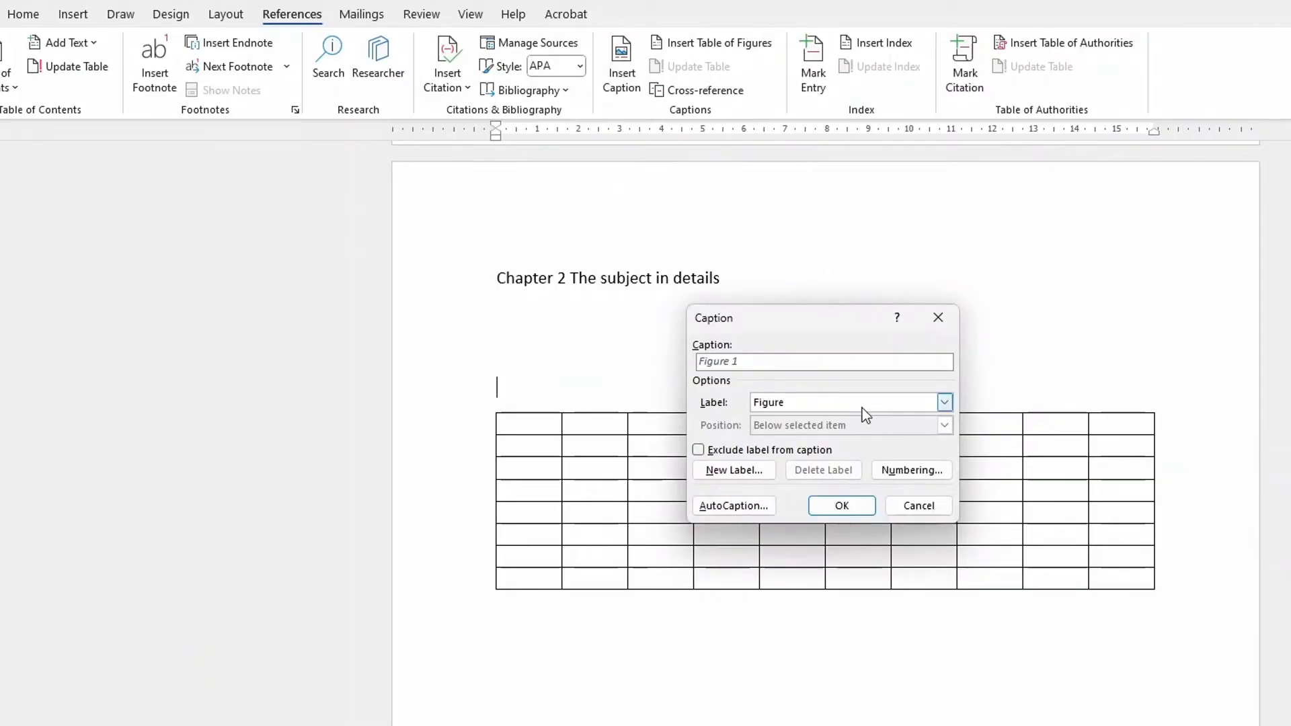
{"action": "left_click", "coordinate": [944, 402]}
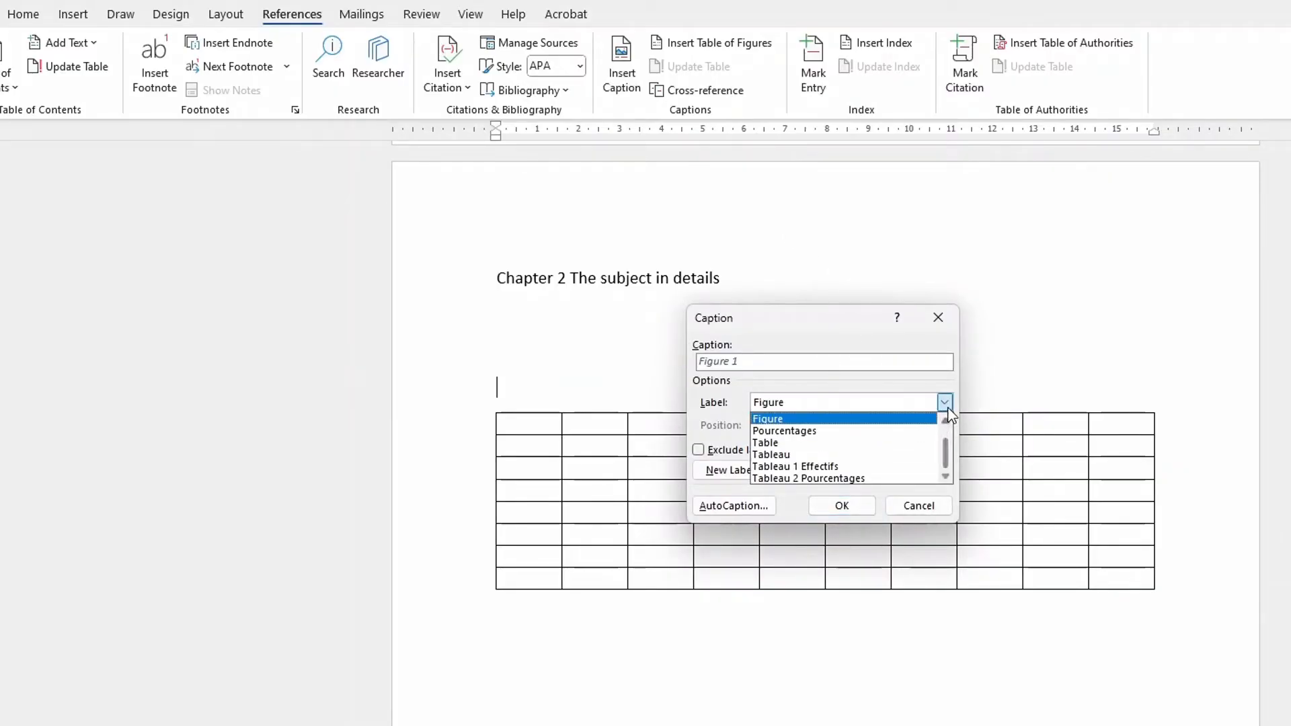
{"action": "left_click", "coordinate": [788, 447]}
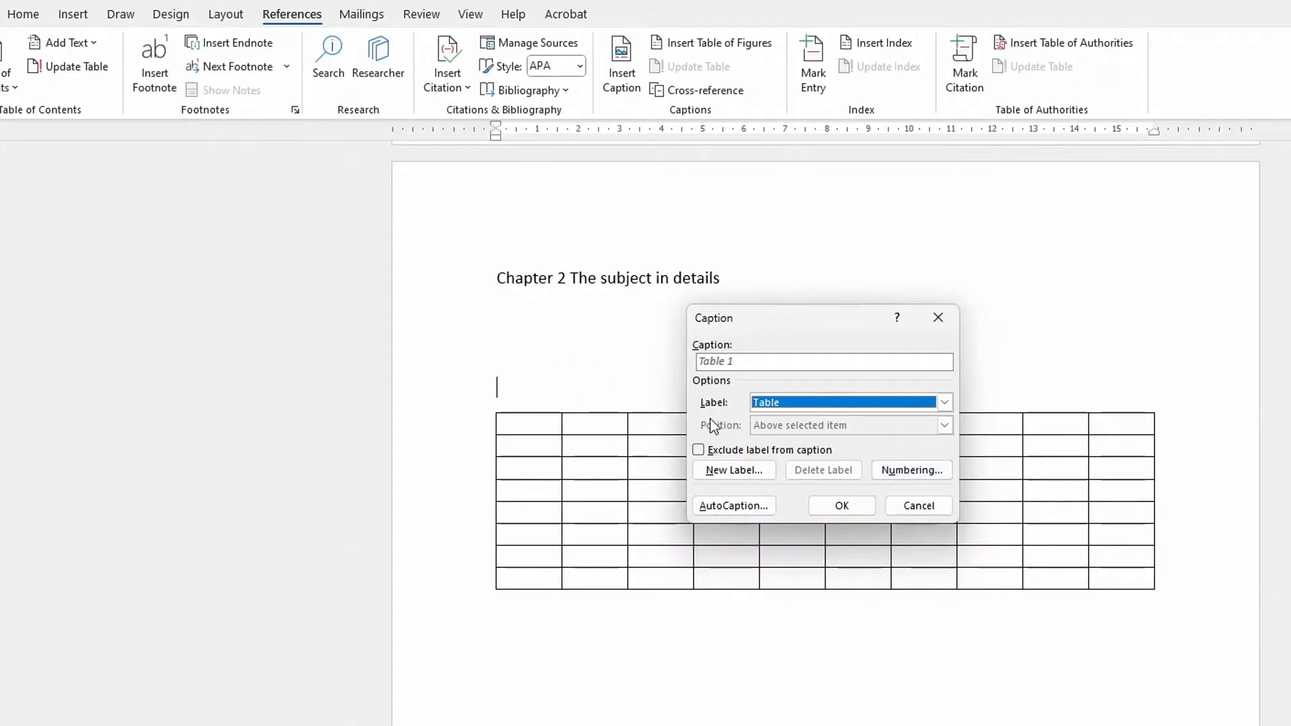
{"action": "left_click", "coordinate": [921, 472]}
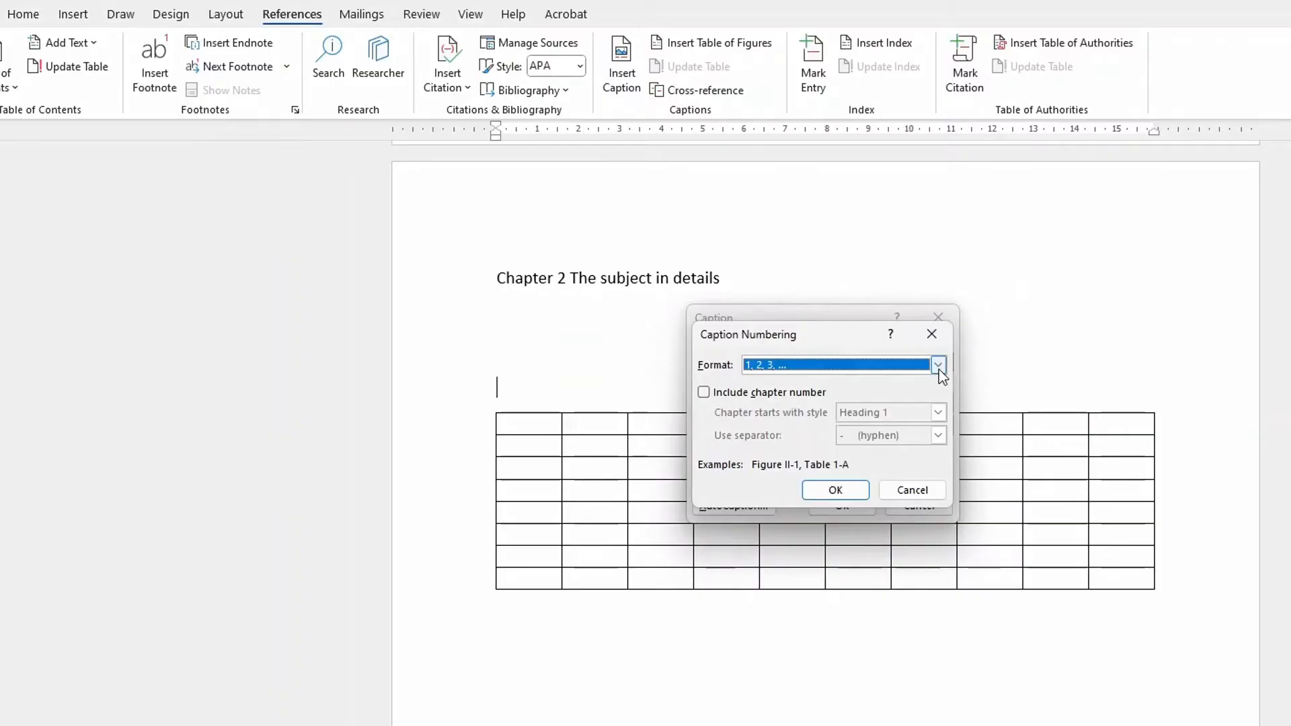
{"action": "left_click", "coordinate": [937, 364]}
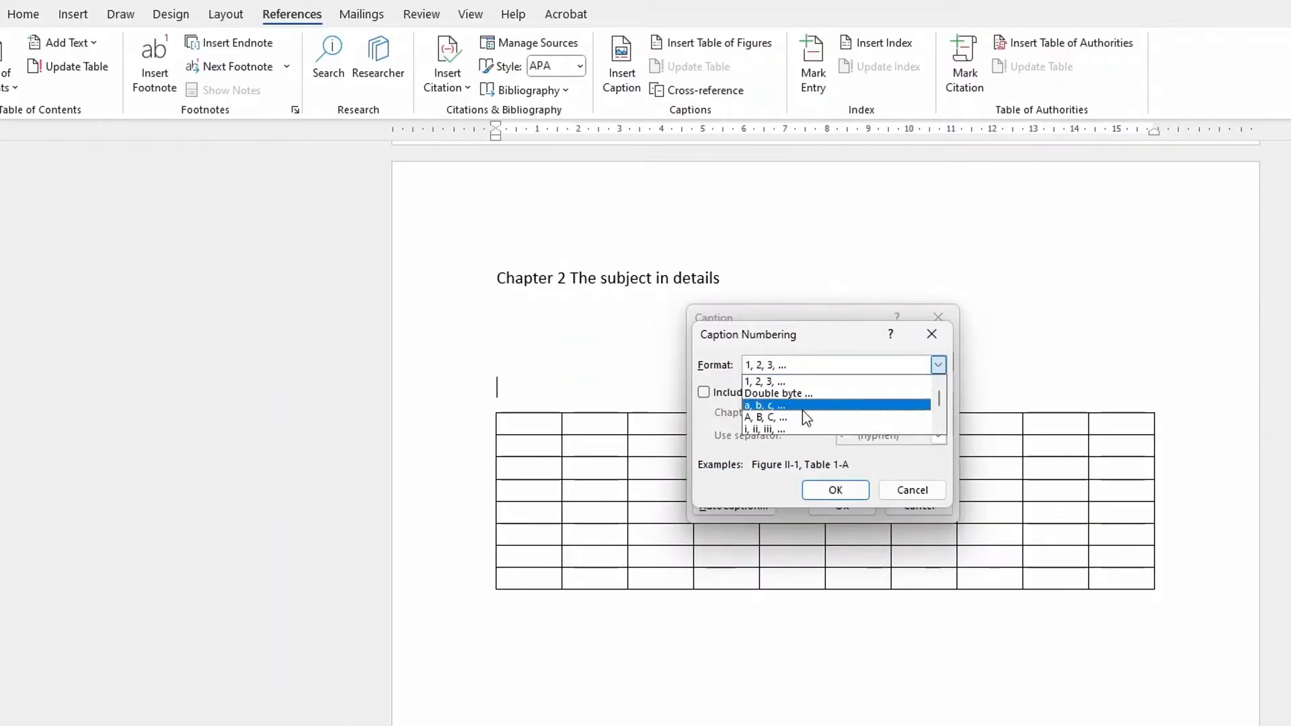
{"action": "left_click", "coordinate": [803, 430]}
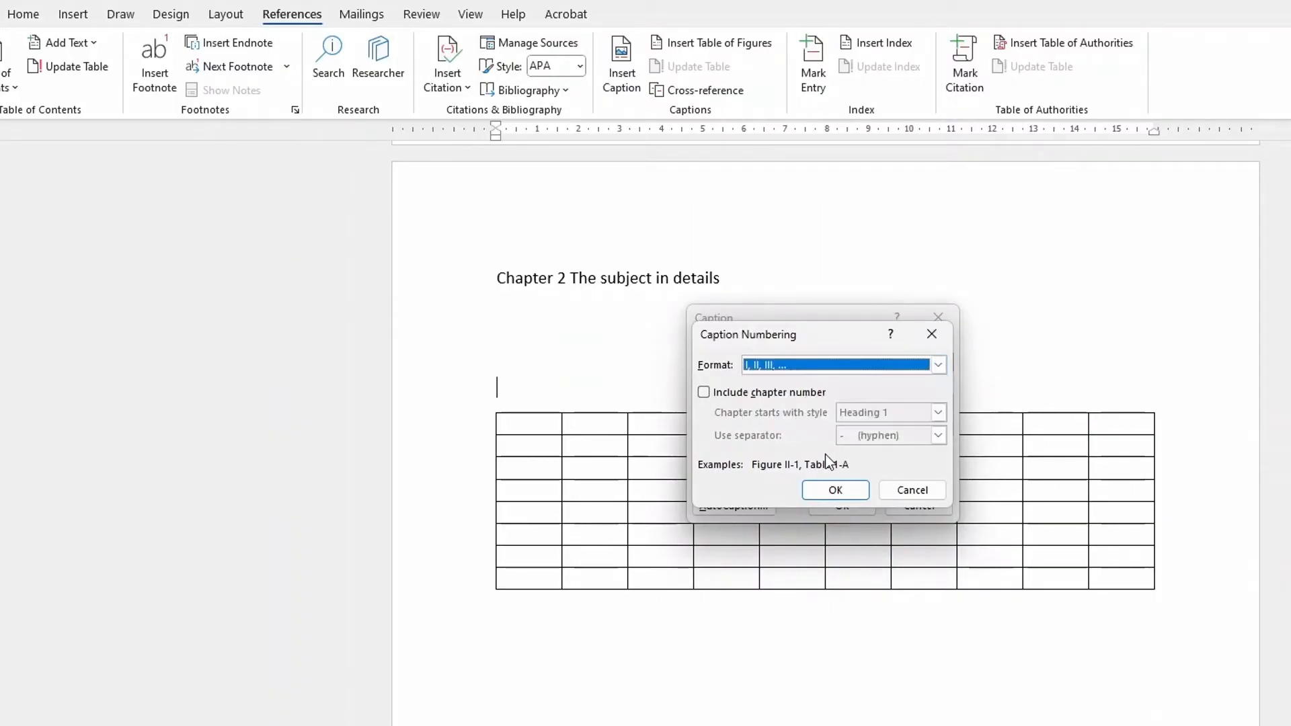
{"action": "left_click", "coordinate": [835, 489]}
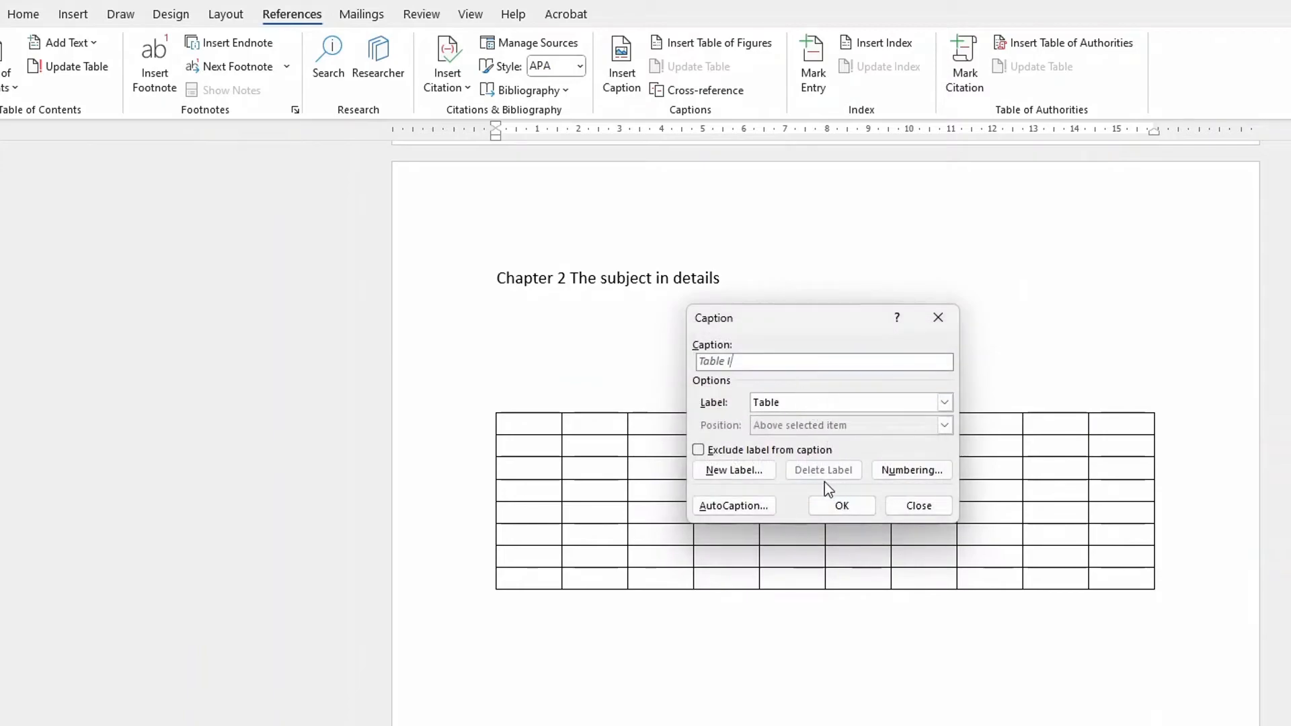
{"action": "left_click", "coordinate": [842, 507]}
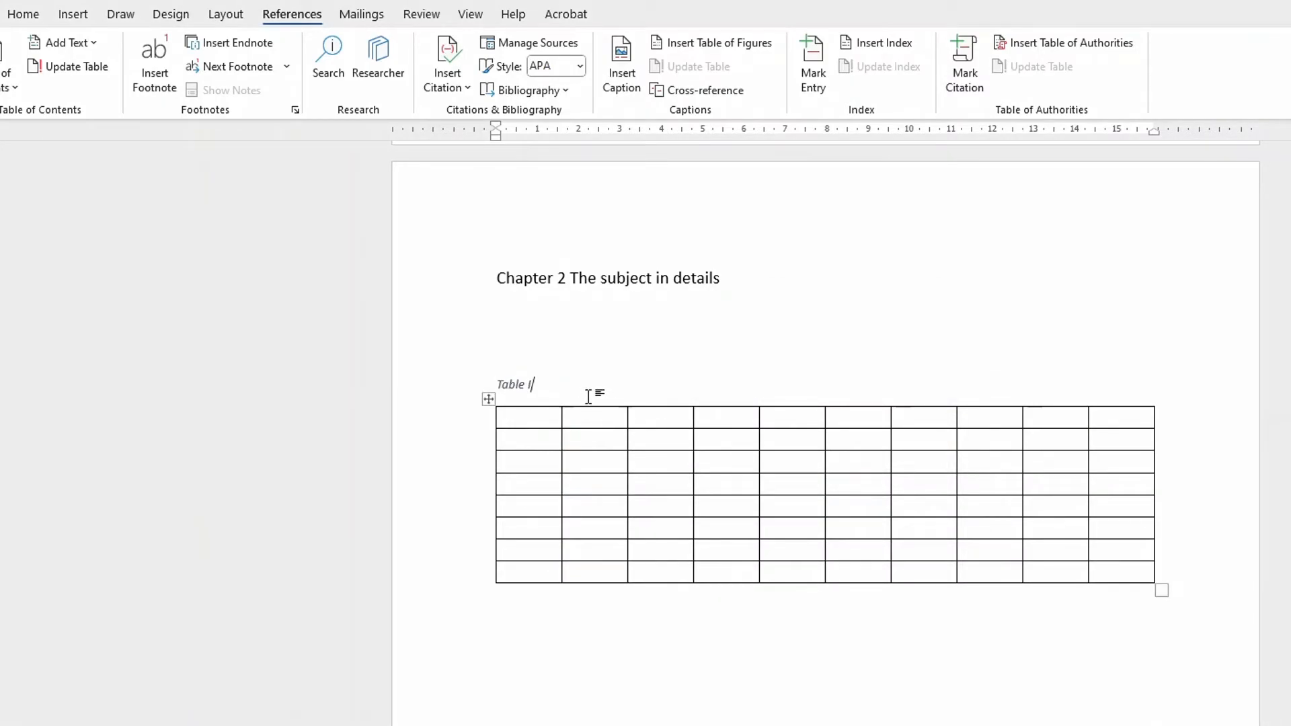
Complete the table's caption so that it reads "Table I: Percentage of students"
{"action": "type", "text": ":"}
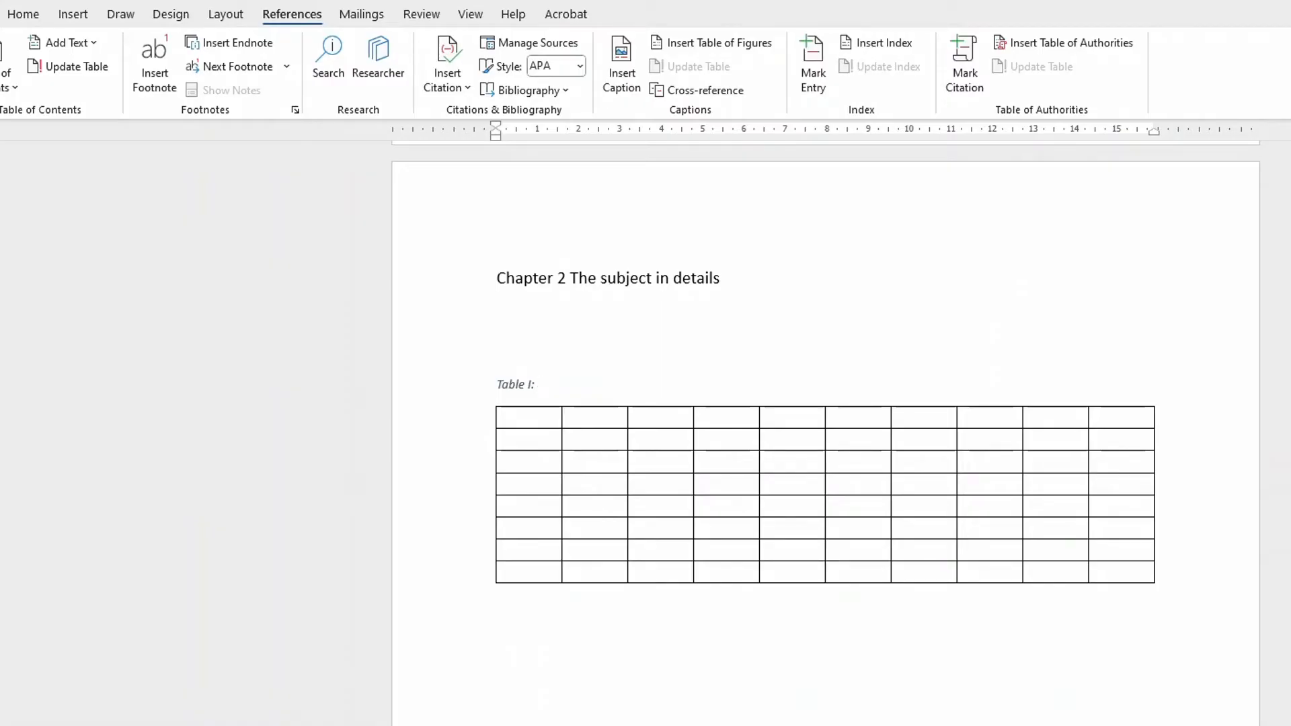
{"action": "key", "text": "Caps_Lock"}
{"action": "type", "text": "P"}
{"action": "key", "text": "Caps_Lock"}
{"action": "type", "text": "ercentage of students"}
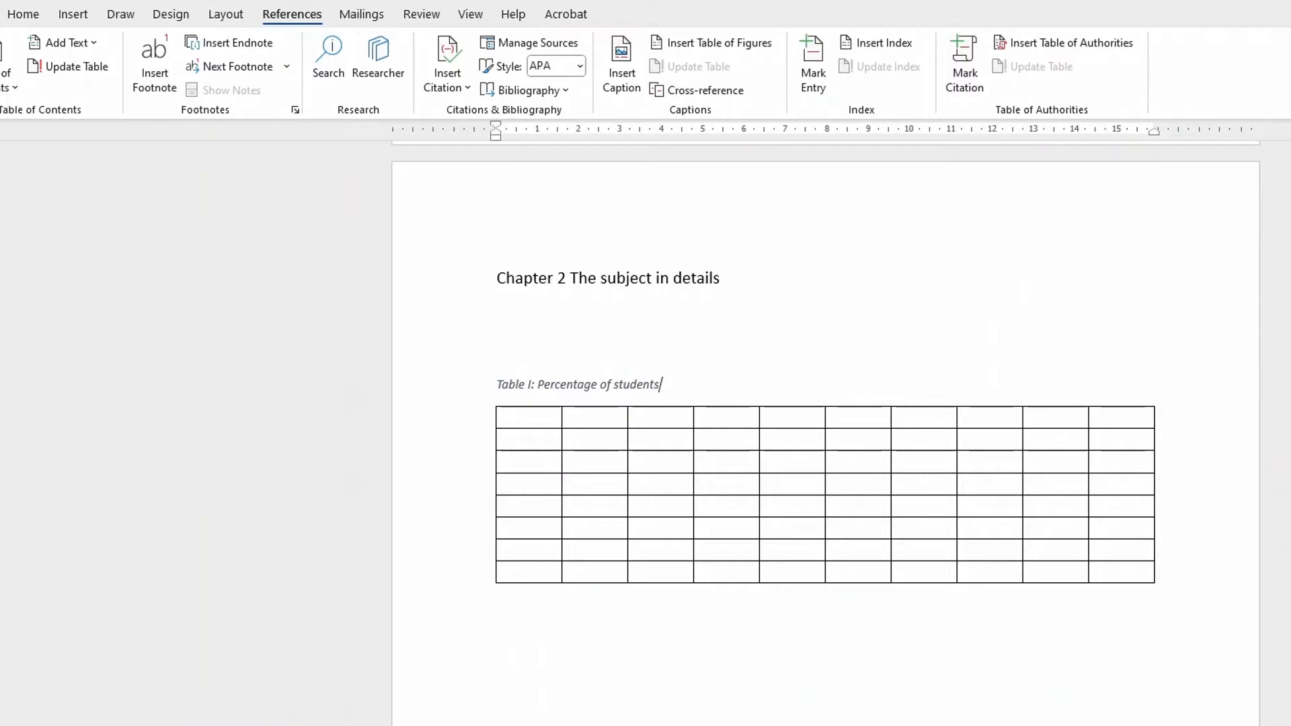
Insert a second table caption below the first table and complete it as "Table II: Cities of students"
{"action": "left_click", "coordinate": [540, 625]}
{"action": "left_click", "coordinate": [633, 72]}
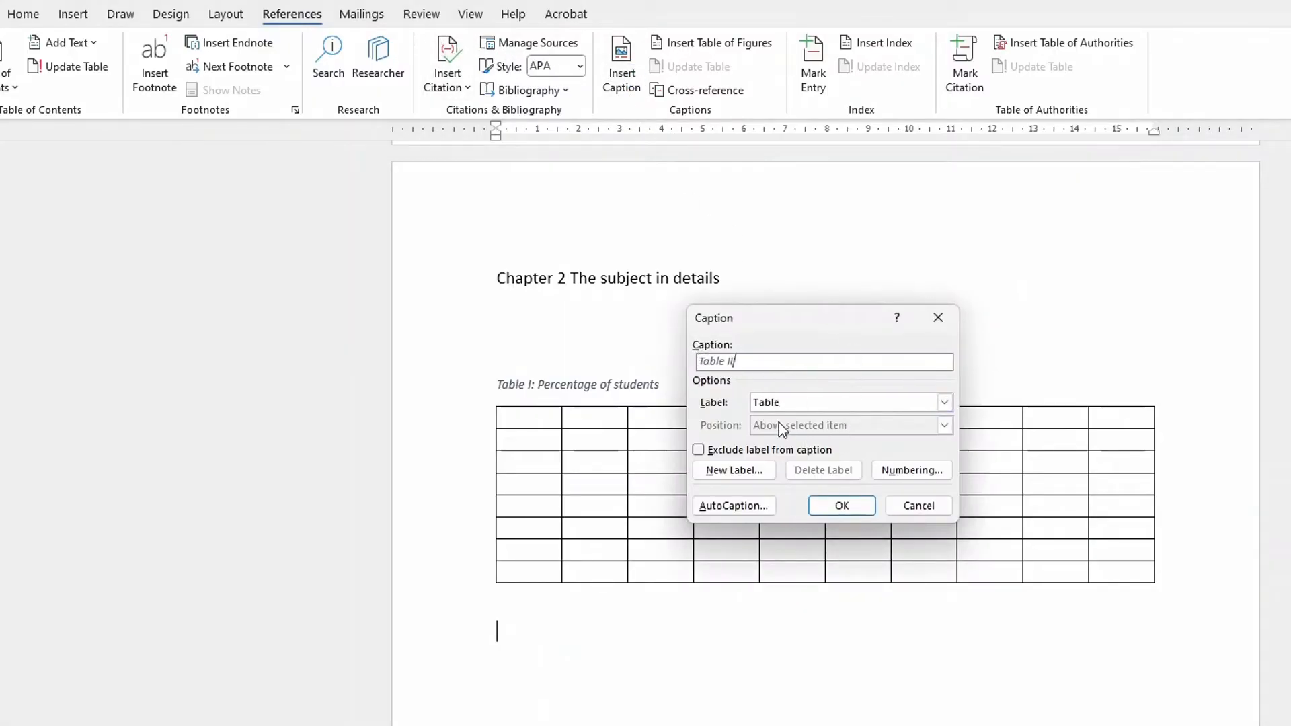
{"action": "left_click", "coordinate": [840, 508]}
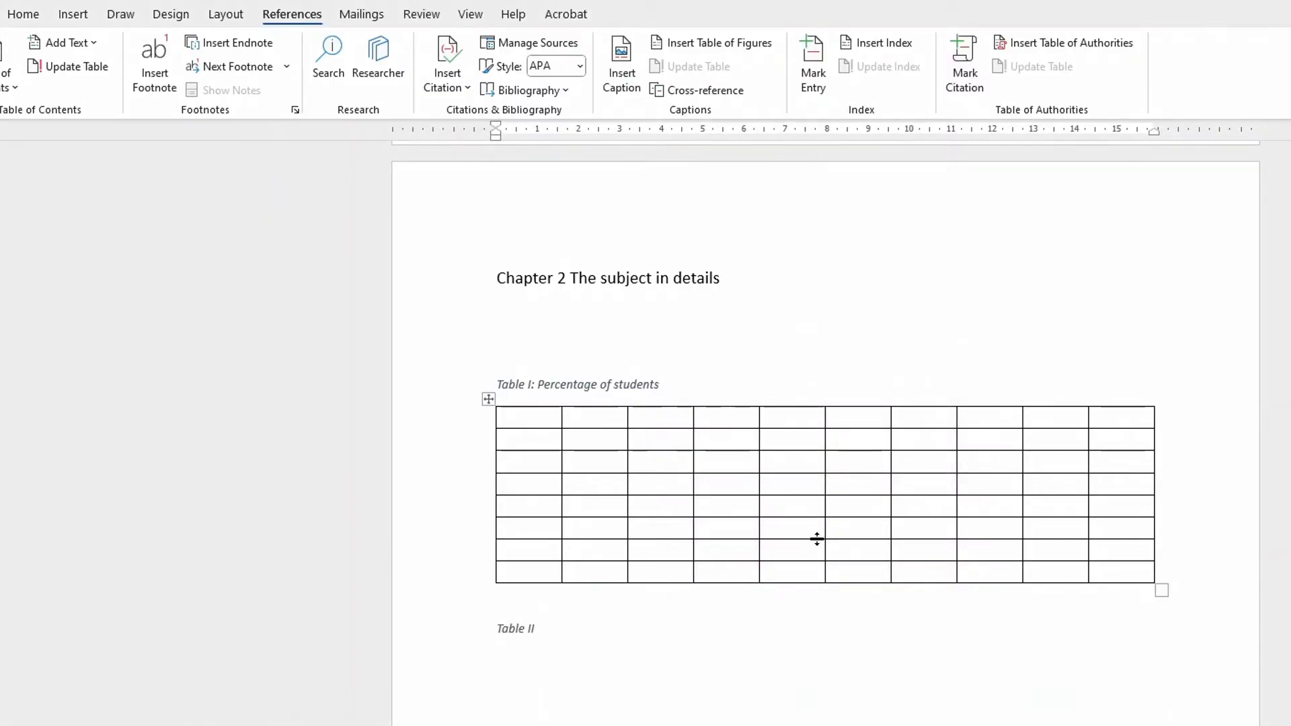
{"action": "type", "text": ":"}
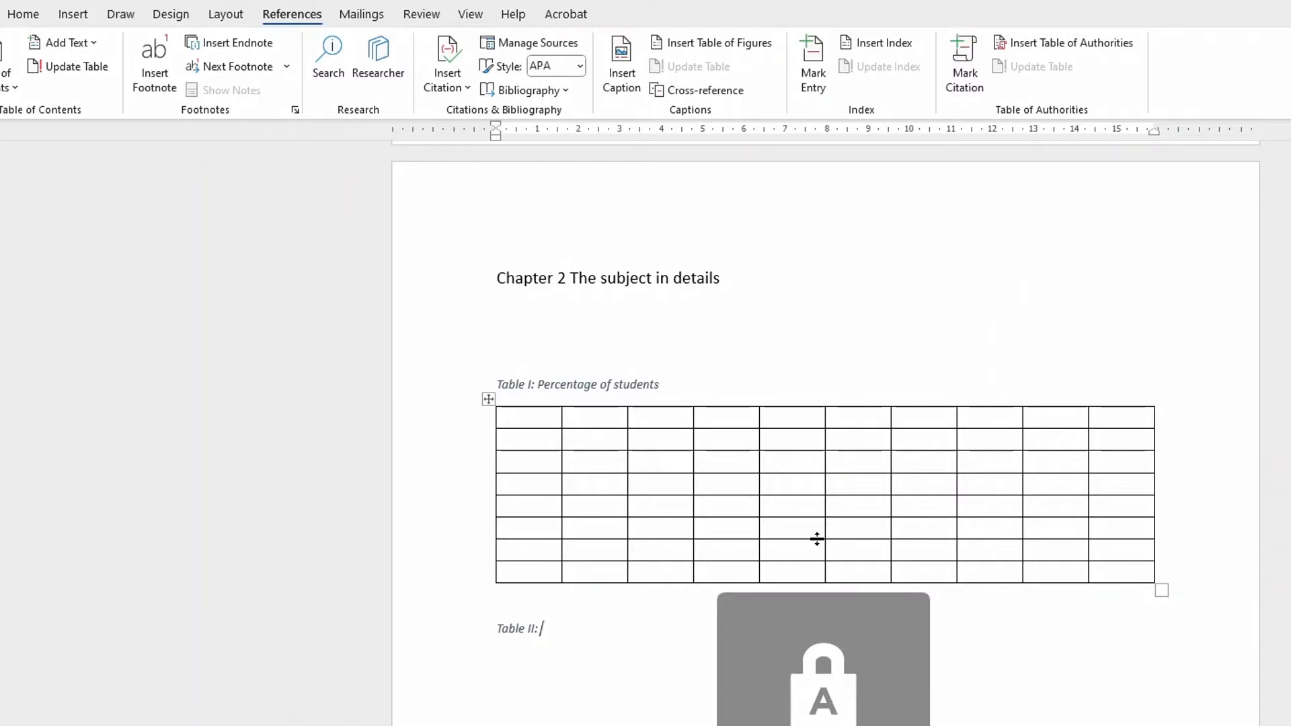
{"action": "type", "text": "Cities"}
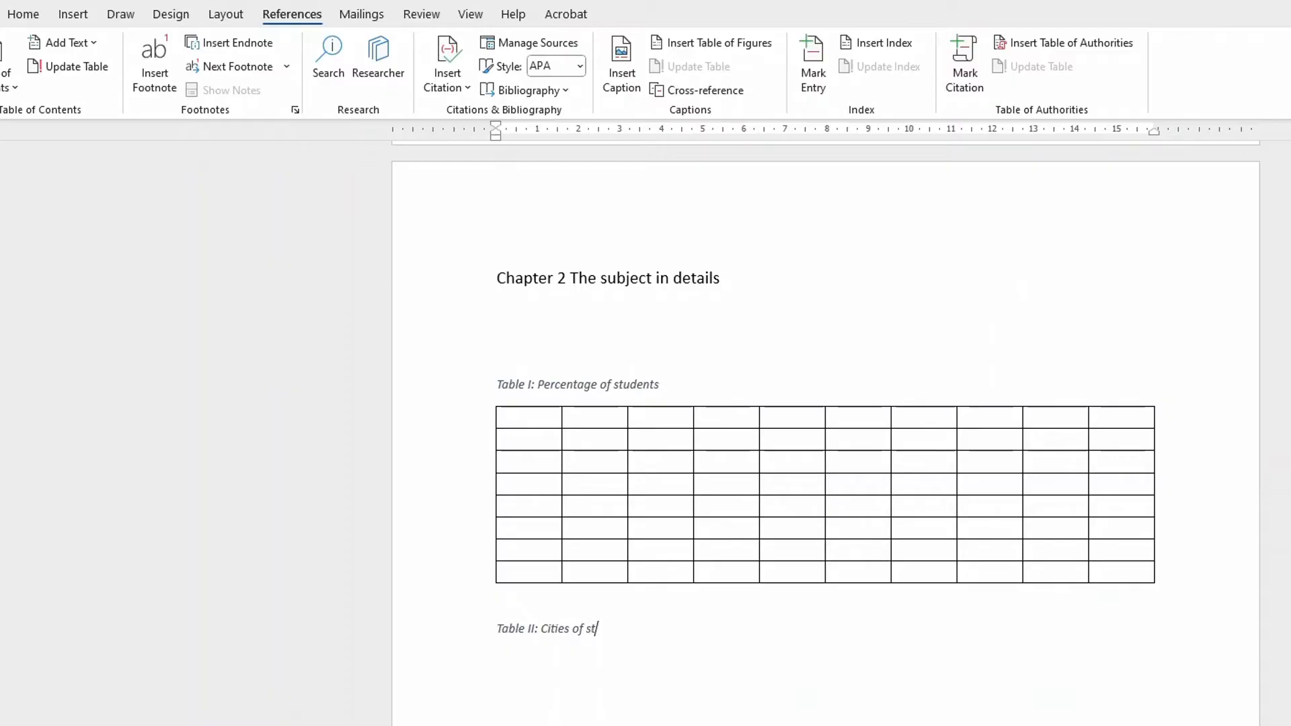
{"action": "type", "text": "of students"}
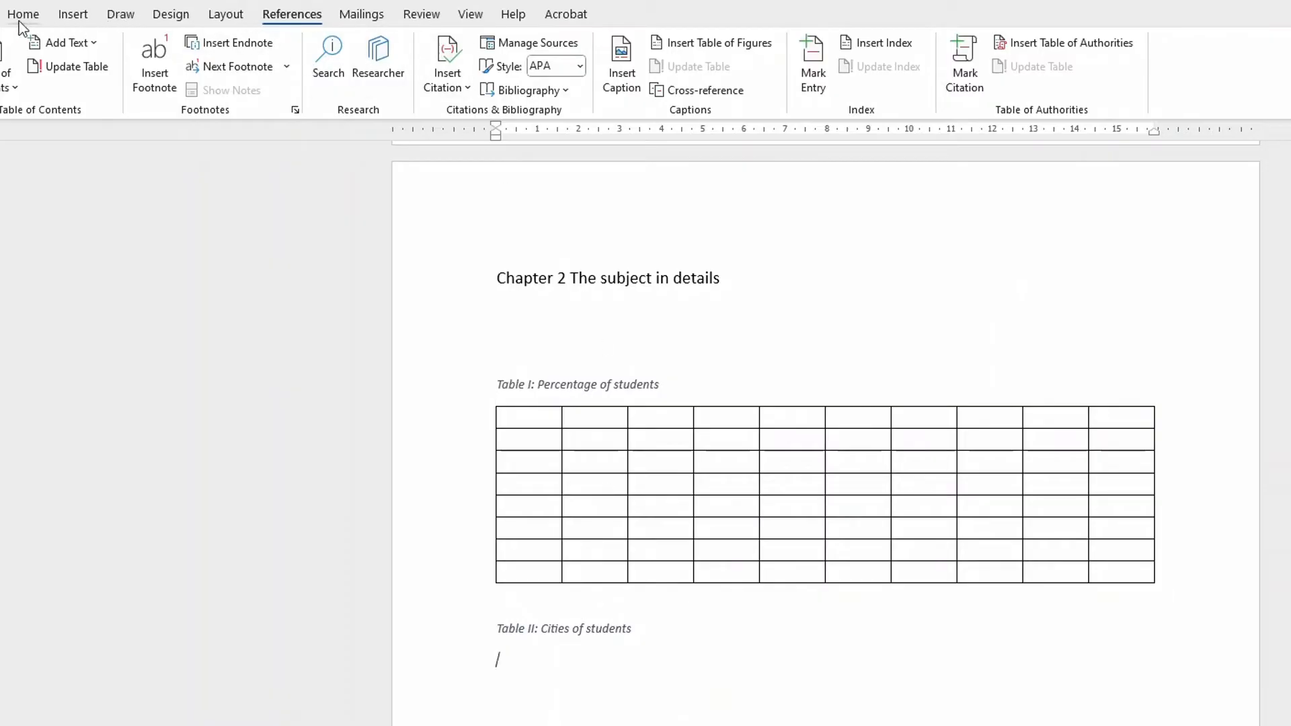
Insert a table of 10 columns and 8 rows below the caption "Table II: Cities of students"
{"action": "left_click", "coordinate": [72, 16]}
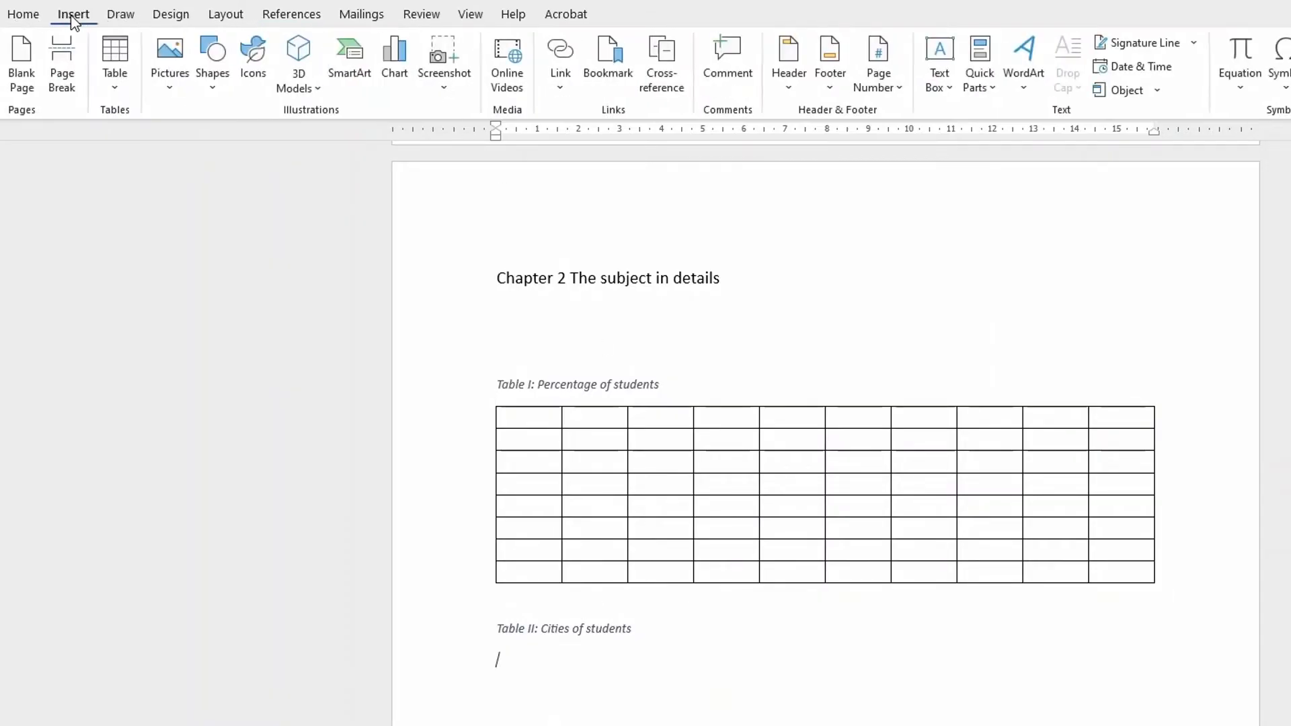
{"action": "left_click", "coordinate": [116, 60]}
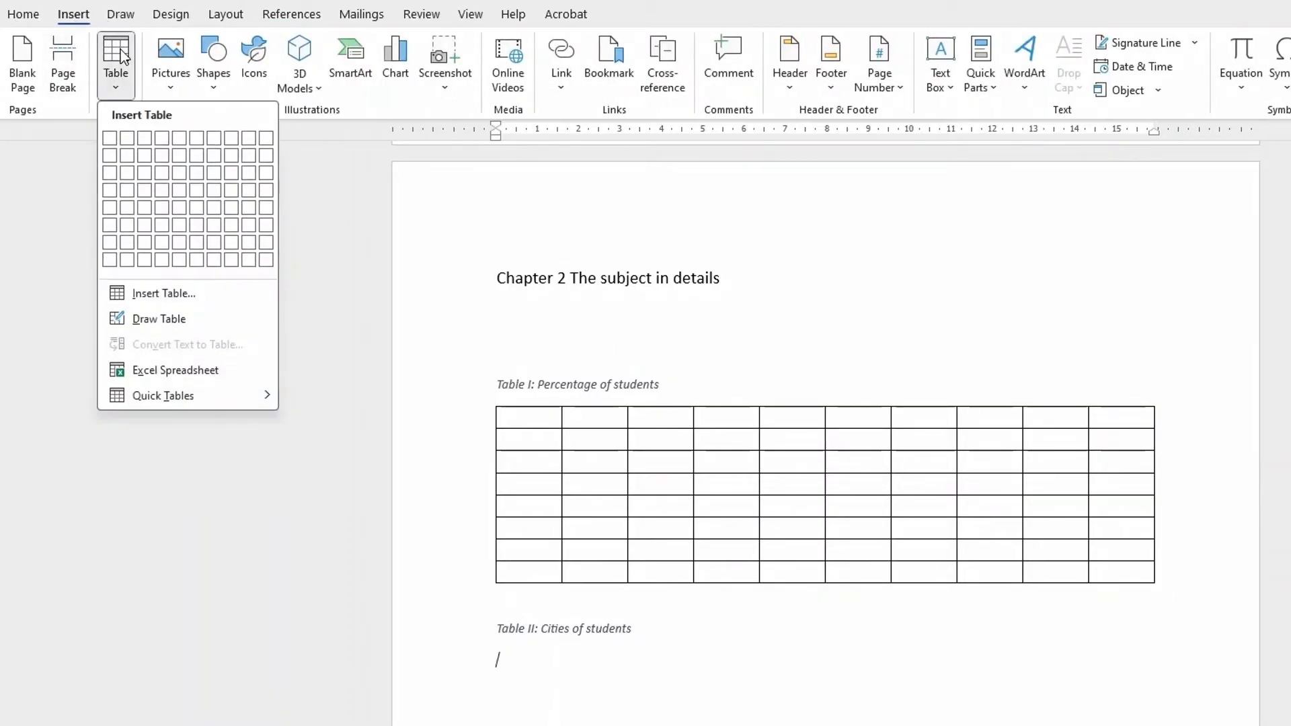
{"action": "left_click", "coordinate": [267, 262]}
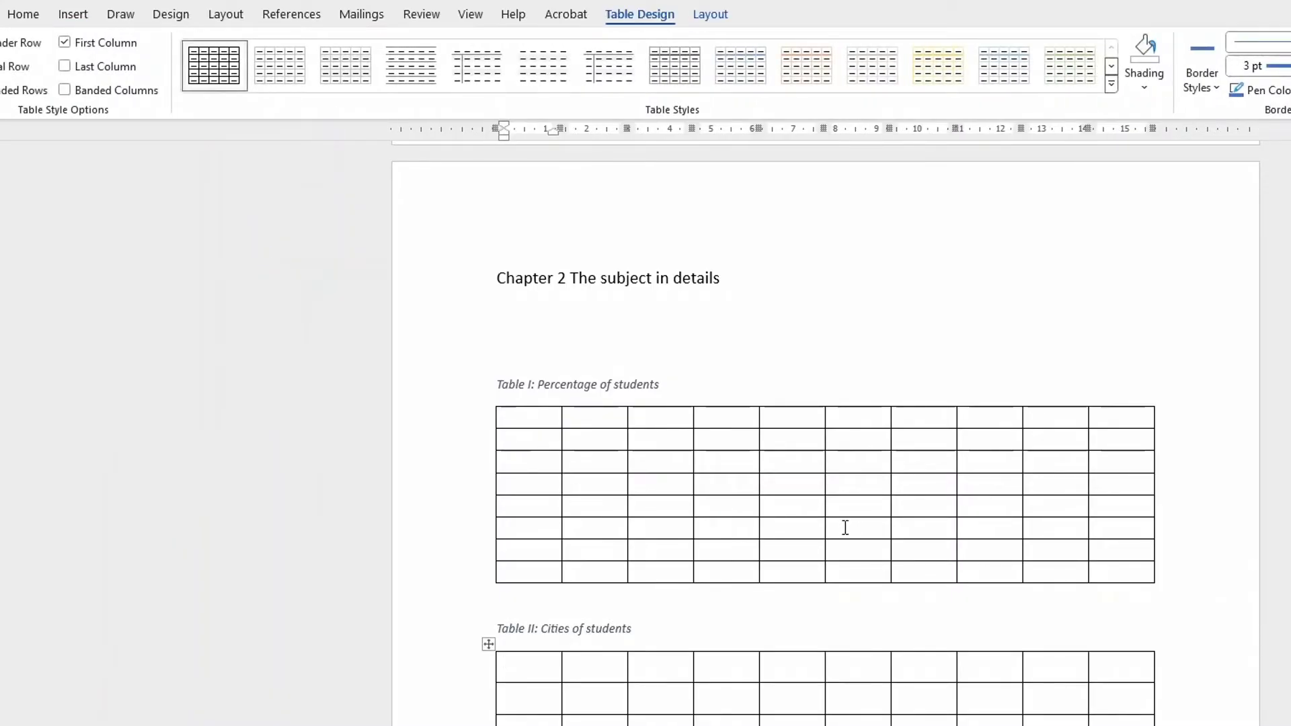
Insert a caption below "1.2 History" in Chapter 1 with the label Figure and the numbering format 1, 2, 3
{"action": "scroll", "coordinate": [820, 531], "scroll_direction": "down", "scroll_amount": 10}
{"action": "scroll", "coordinate": [810, 531], "scroll_direction": "down", "scroll_amount": 4}
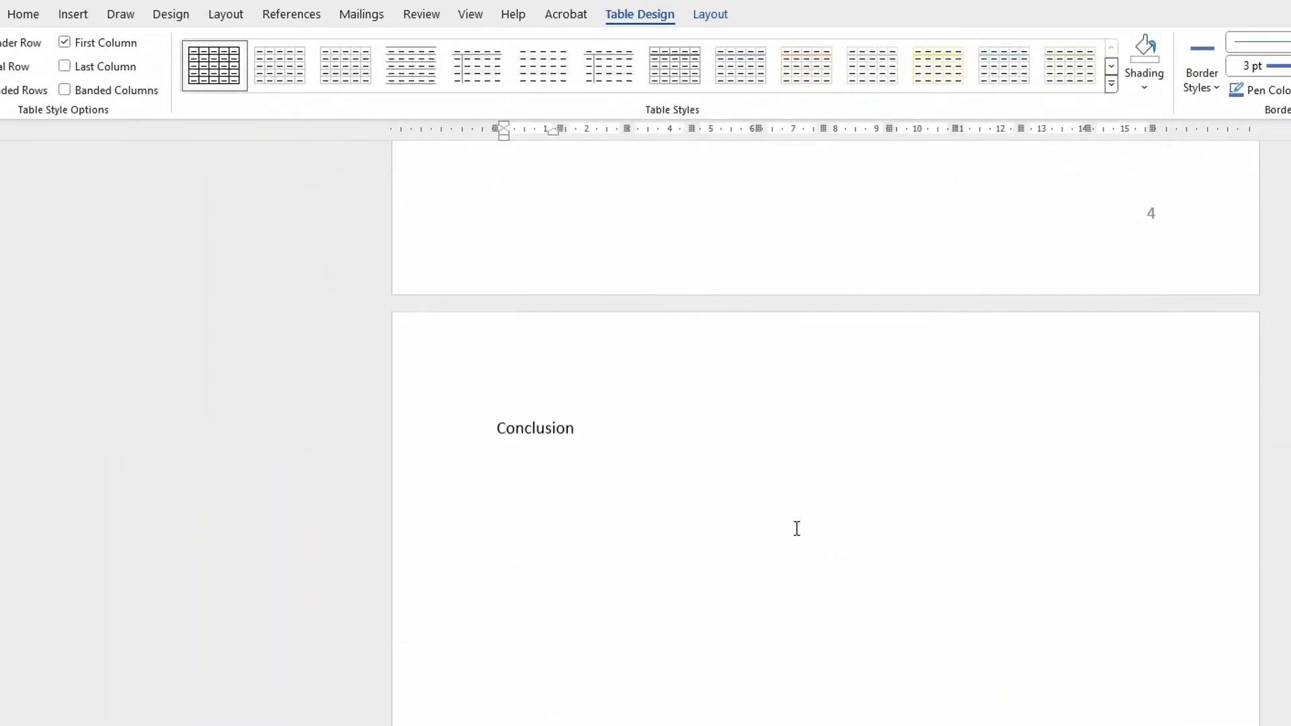
{"action": "scroll", "coordinate": [766, 475], "scroll_direction": "up", "scroll_amount": 12}
{"action": "scroll", "coordinate": [760, 472], "scroll_direction": "up", "scroll_amount": 15}
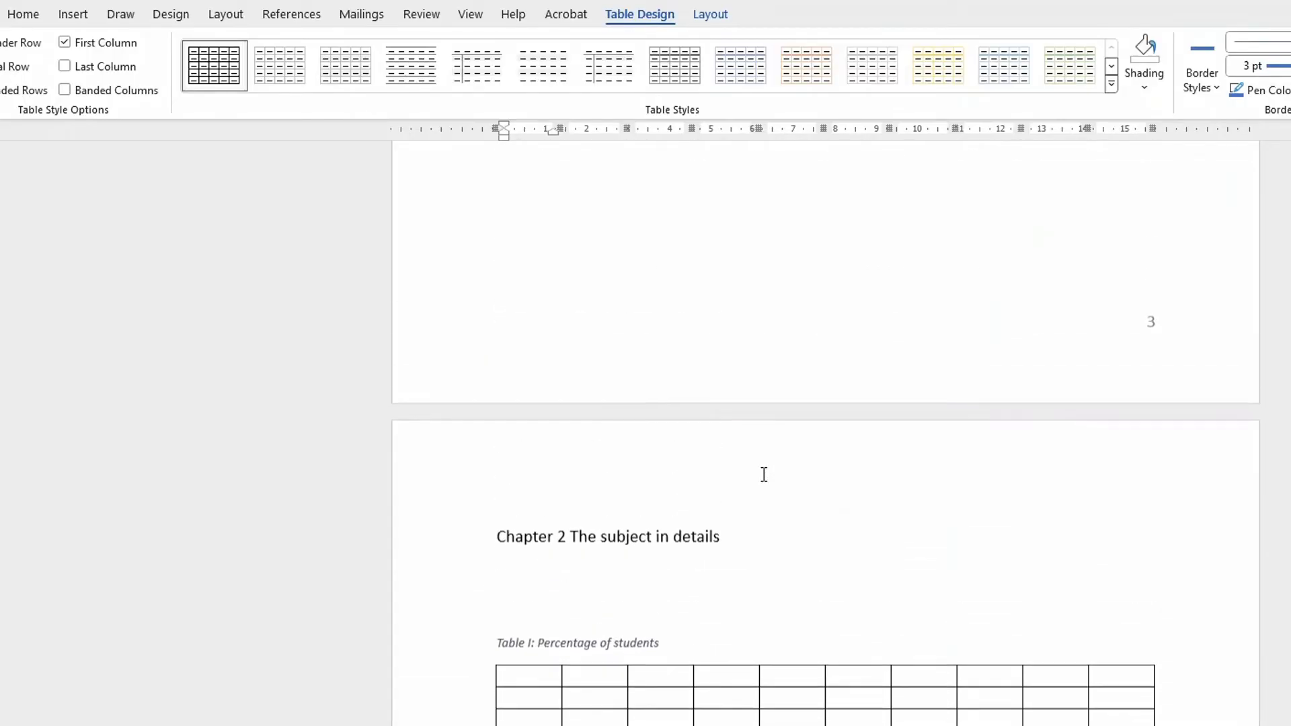
{"action": "scroll", "coordinate": [772, 478], "scroll_direction": "down", "scroll_amount": 5}
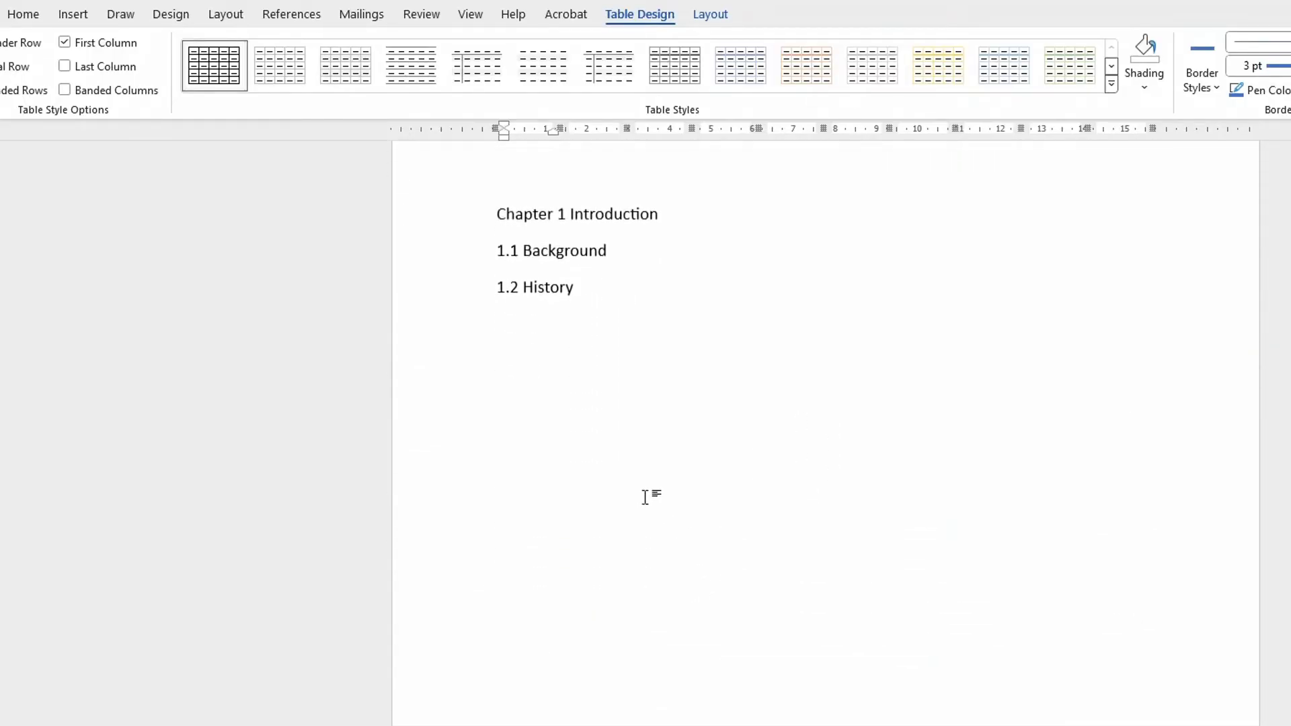
{"action": "left_click", "coordinate": [570, 328]}
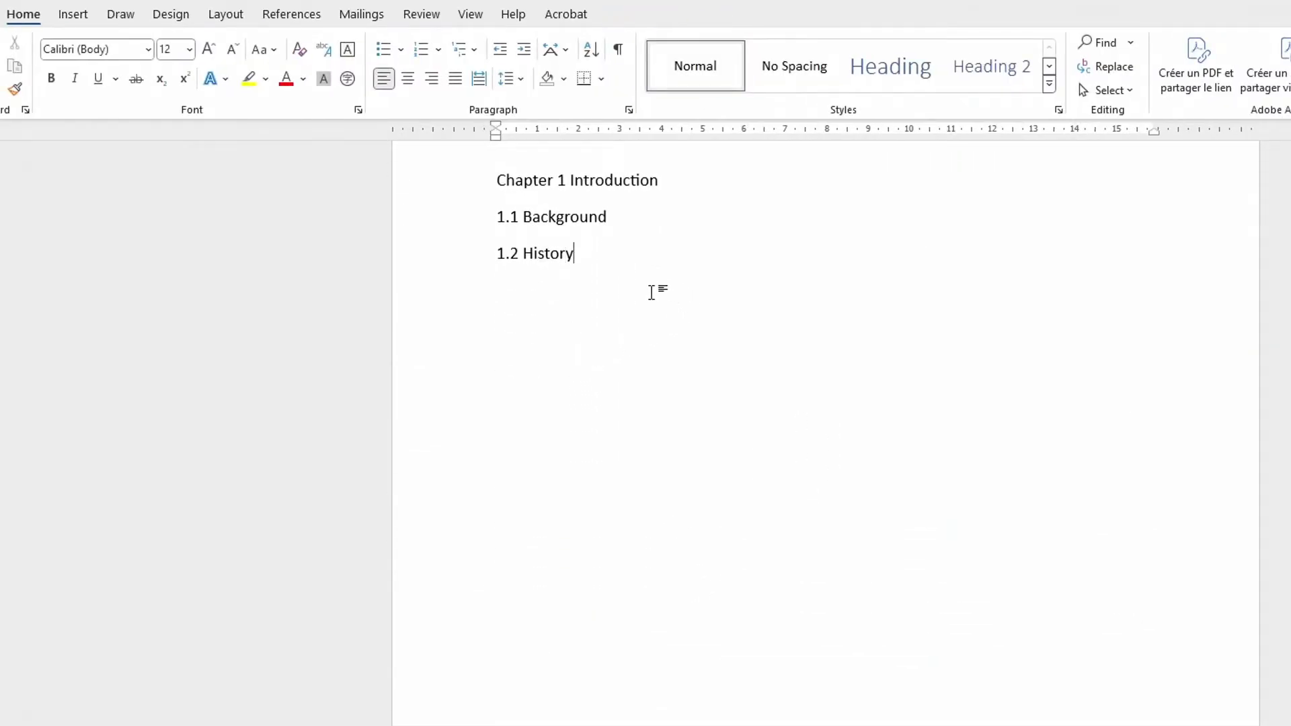
{"action": "key", "text": "Return"}
{"action": "left_click", "coordinate": [281, 18]}
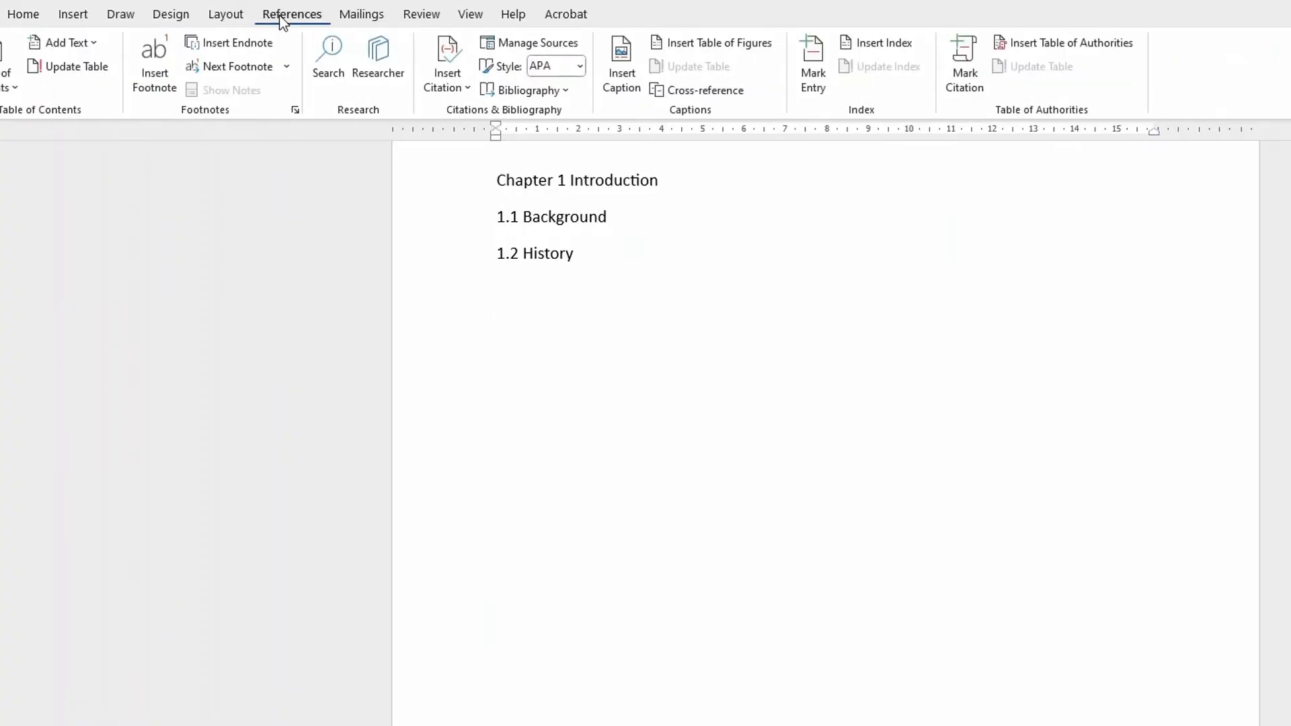
{"action": "left_click", "coordinate": [636, 70]}
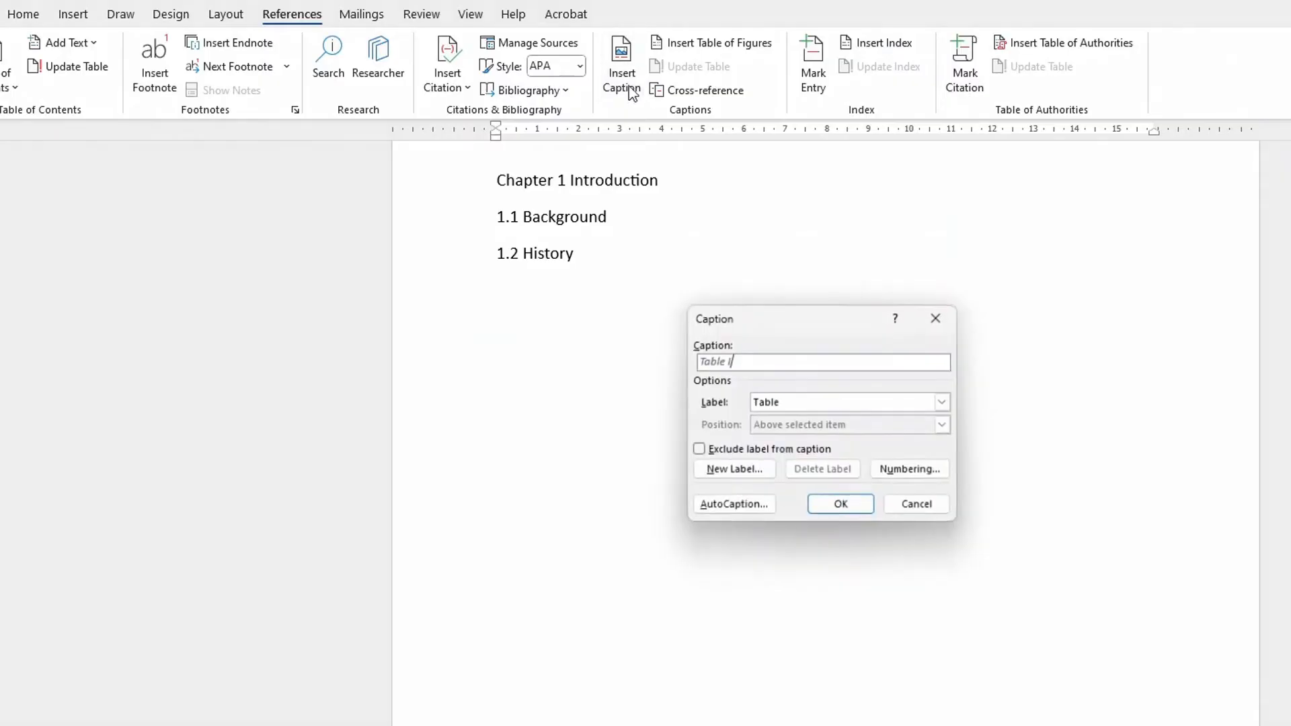
{"action": "left_click", "coordinate": [945, 402]}
{"action": "key", "text": "Up"}
{"action": "key", "text": "Return"}
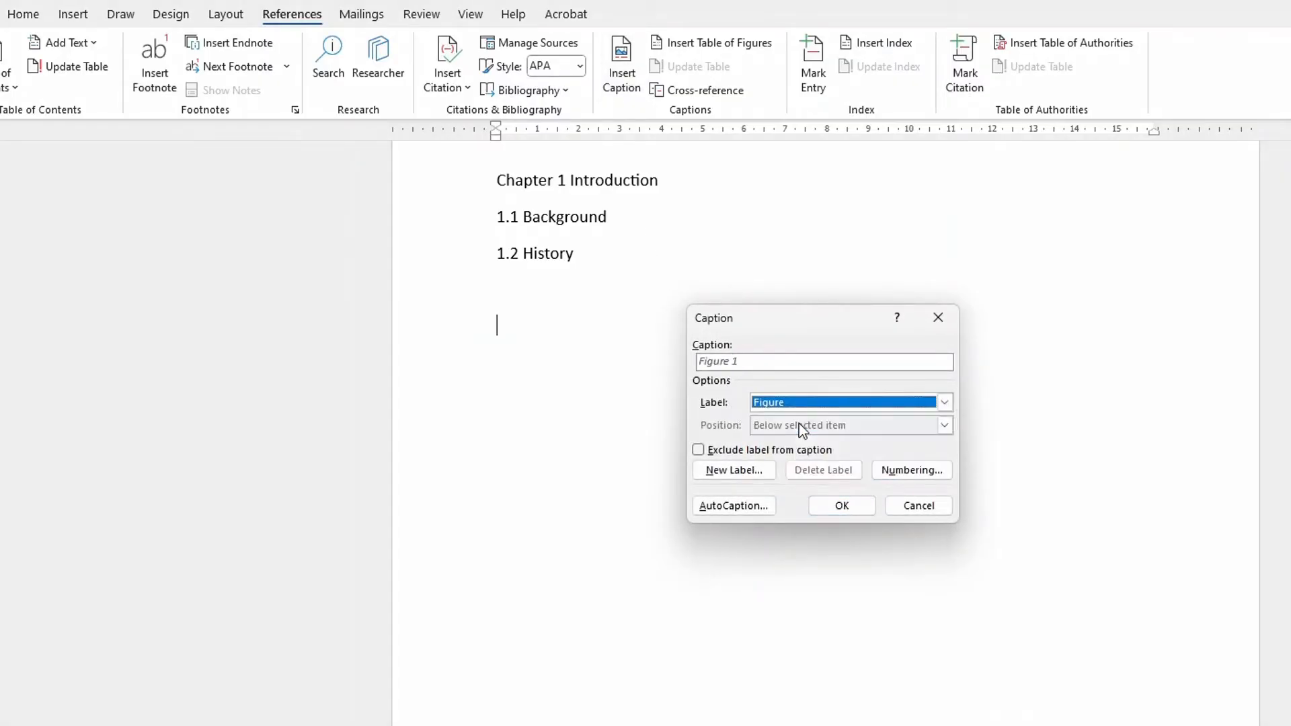
{"action": "left_click", "coordinate": [918, 471]}
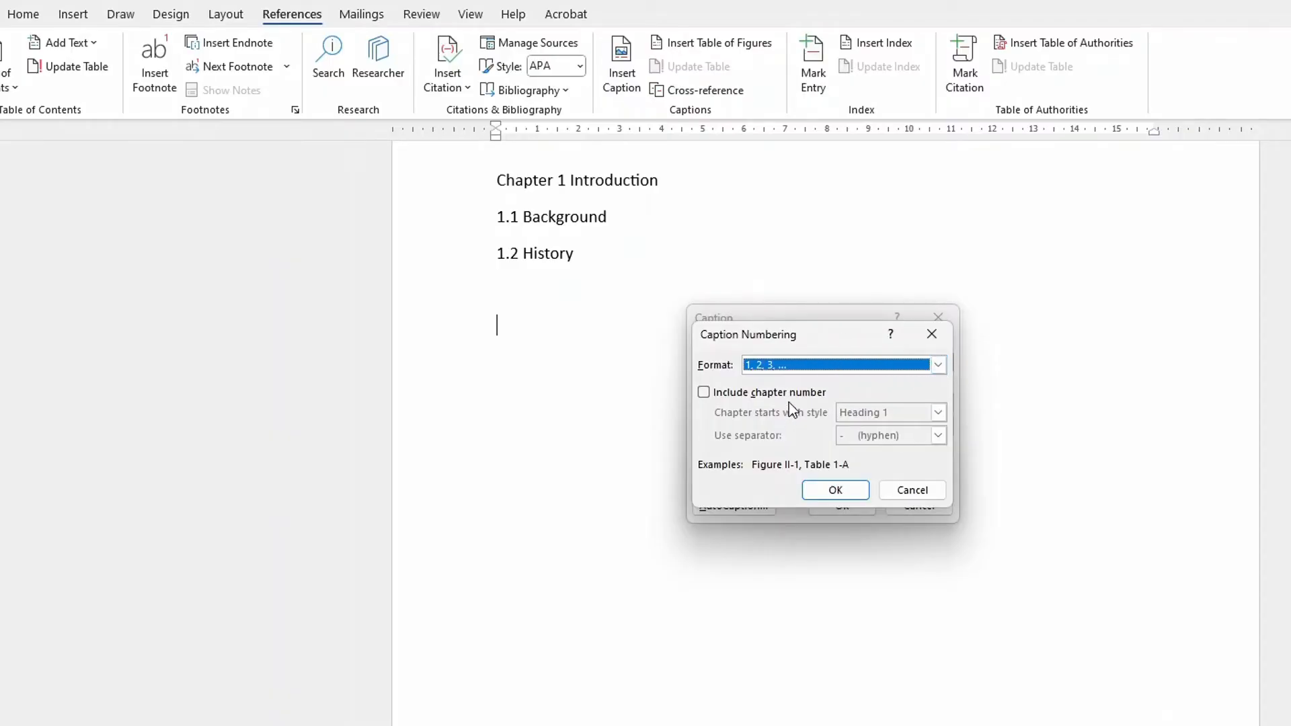
{"action": "left_click", "coordinate": [848, 492]}
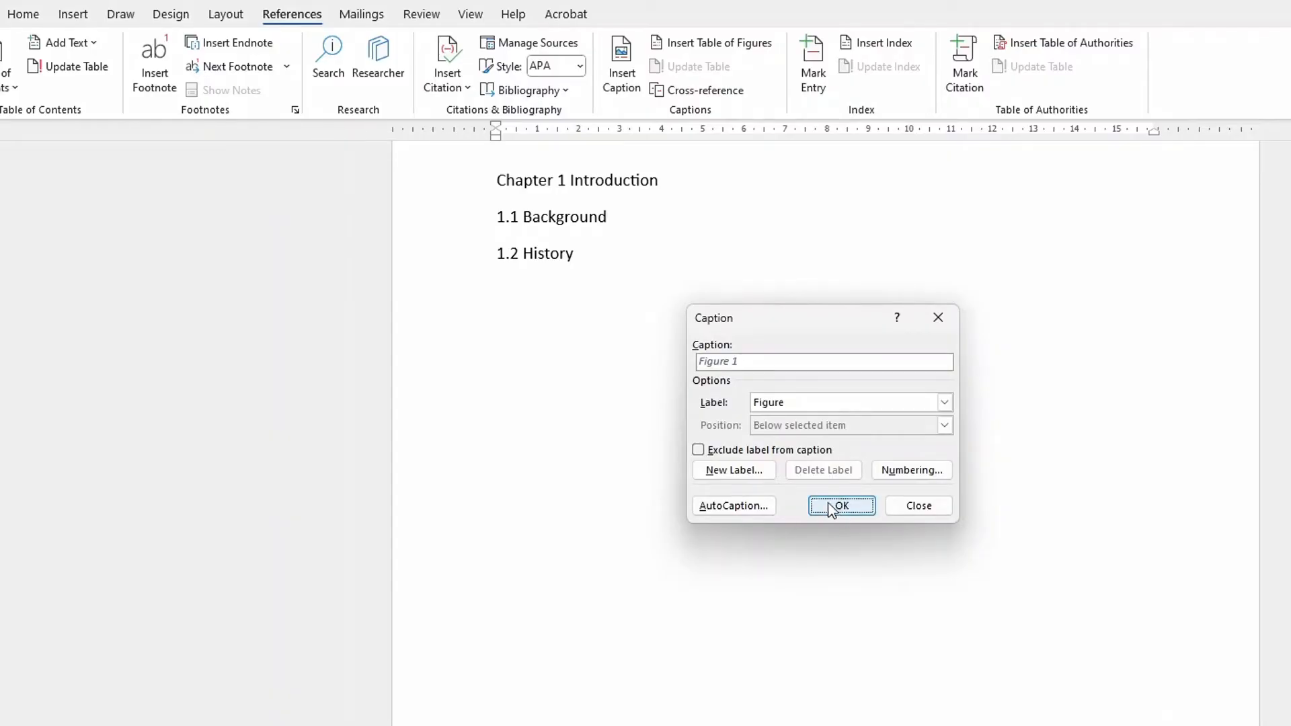
{"action": "left_click", "coordinate": [839, 509]}
Complete the figure caption so that it reads "Figure 1: Picture of students"
{"action": "type", "text": ":"}
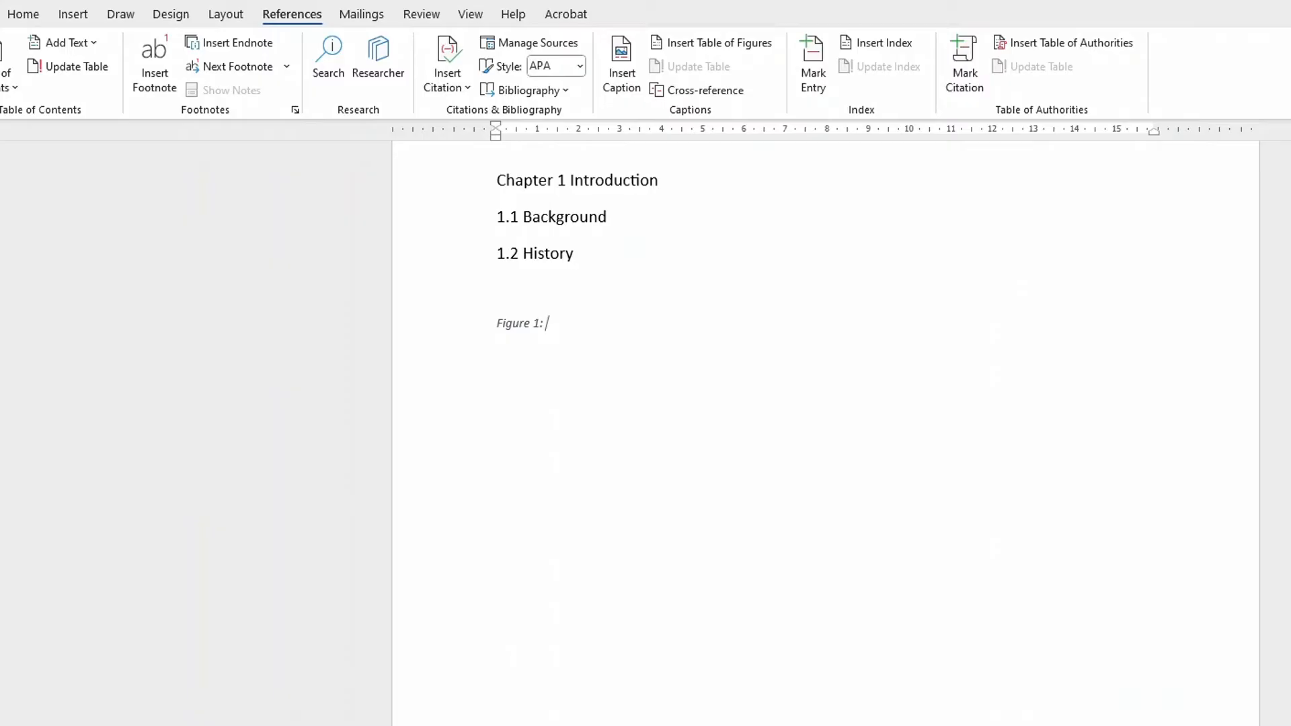
{"action": "key", "text": "Caps_Lock"}
{"action": "key", "text": "Caps_Lock"}
{"action": "type", "text": "Picture of stude"}
Add several blank lines between "1.2 History" and the figure caption to make room for a picture
{"action": "left_click", "coordinate": [525, 298]}
{"action": "key", "text": "Return"}
{"action": "key", "text": "Return"}
{"action": "key", "text": "Return"}
{"action": "key", "text": "Return"}
{"action": "key", "text": "Return"}
{"action": "key", "text": "Return"}
{"action": "key", "text": "Return"}
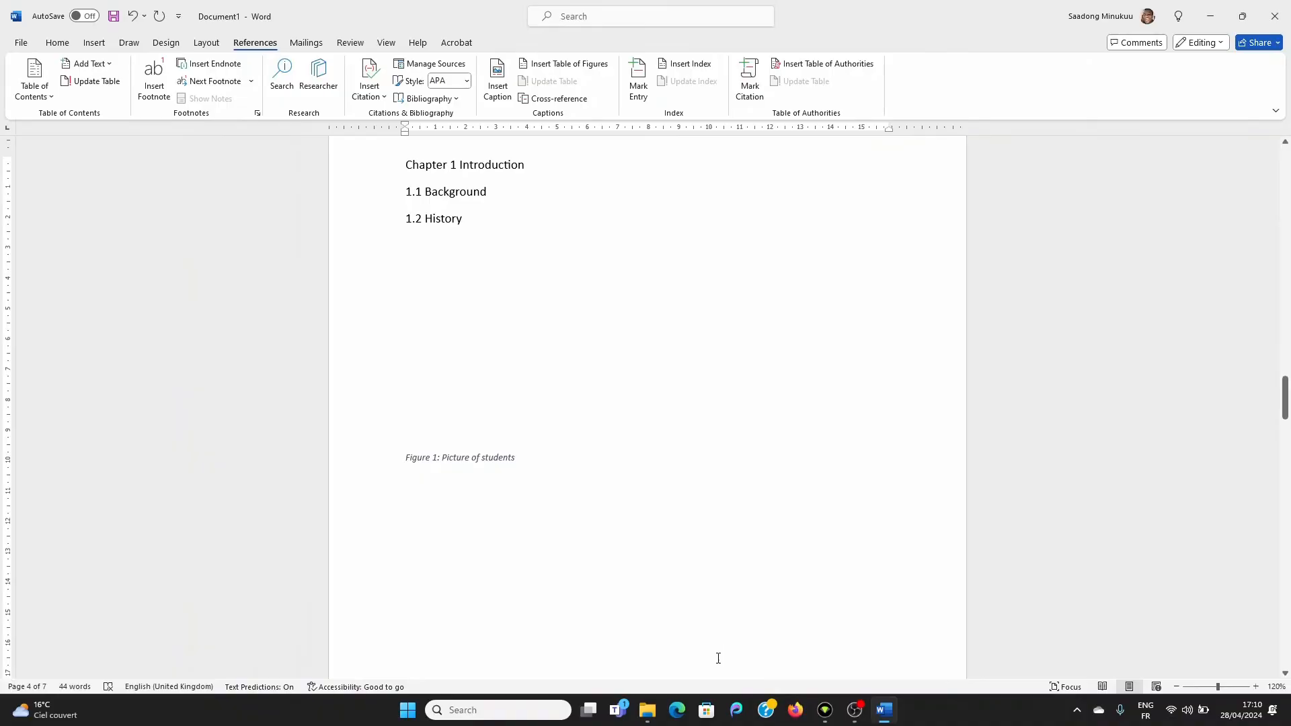
Switch to the Edge browser and search the web for "picture of students in uganda"
{"action": "left_click", "coordinate": [684, 711]}
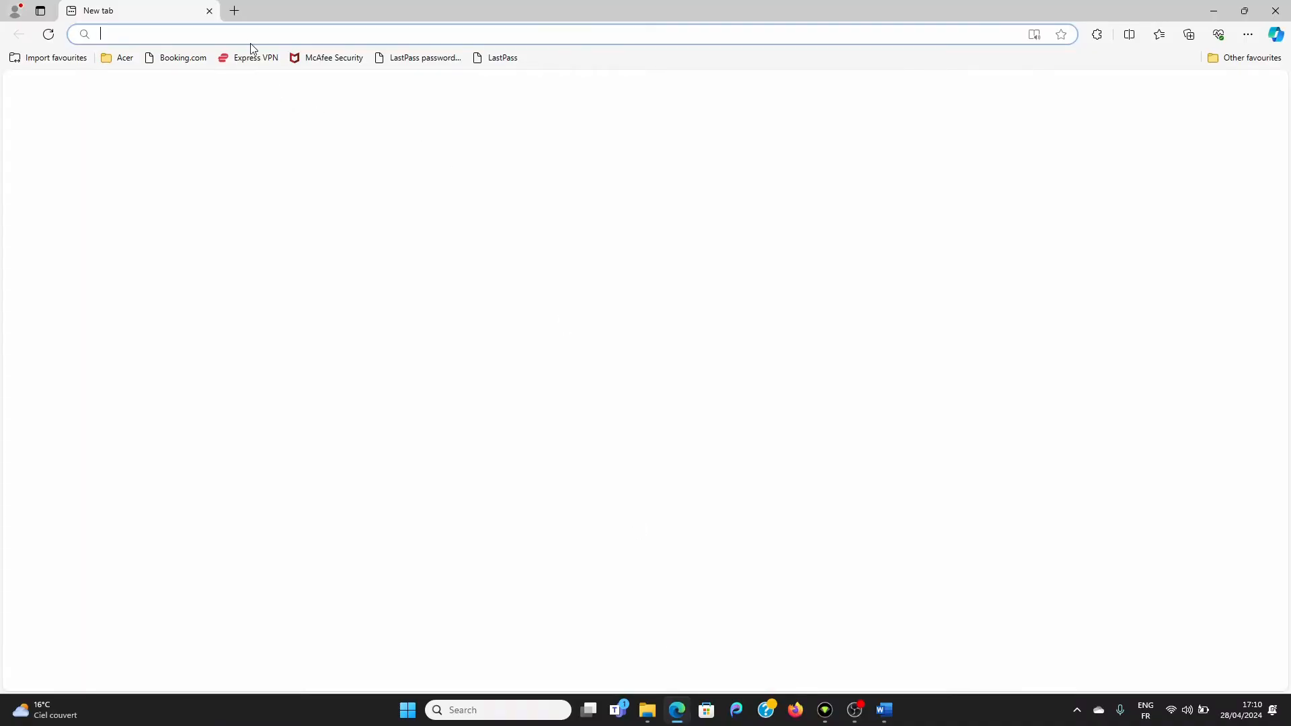
{"action": "left_click", "coordinate": [248, 35]}
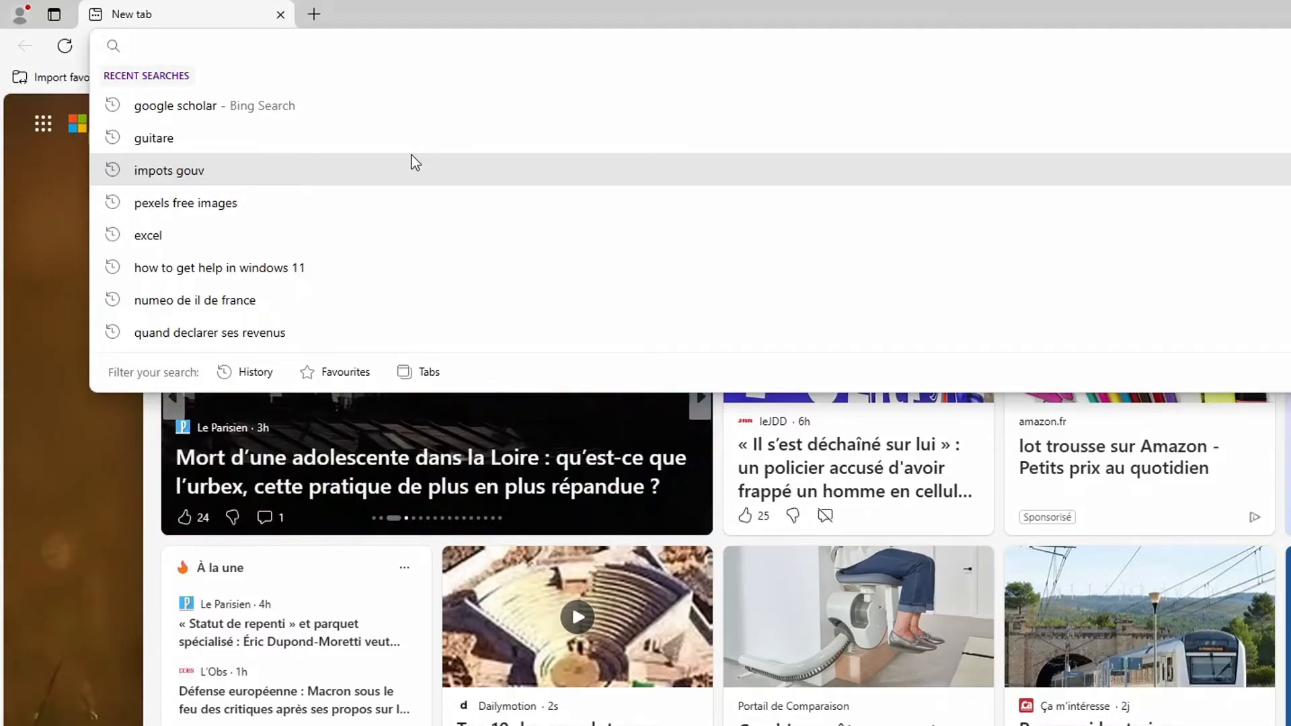
{"action": "type", "text": "picture"}
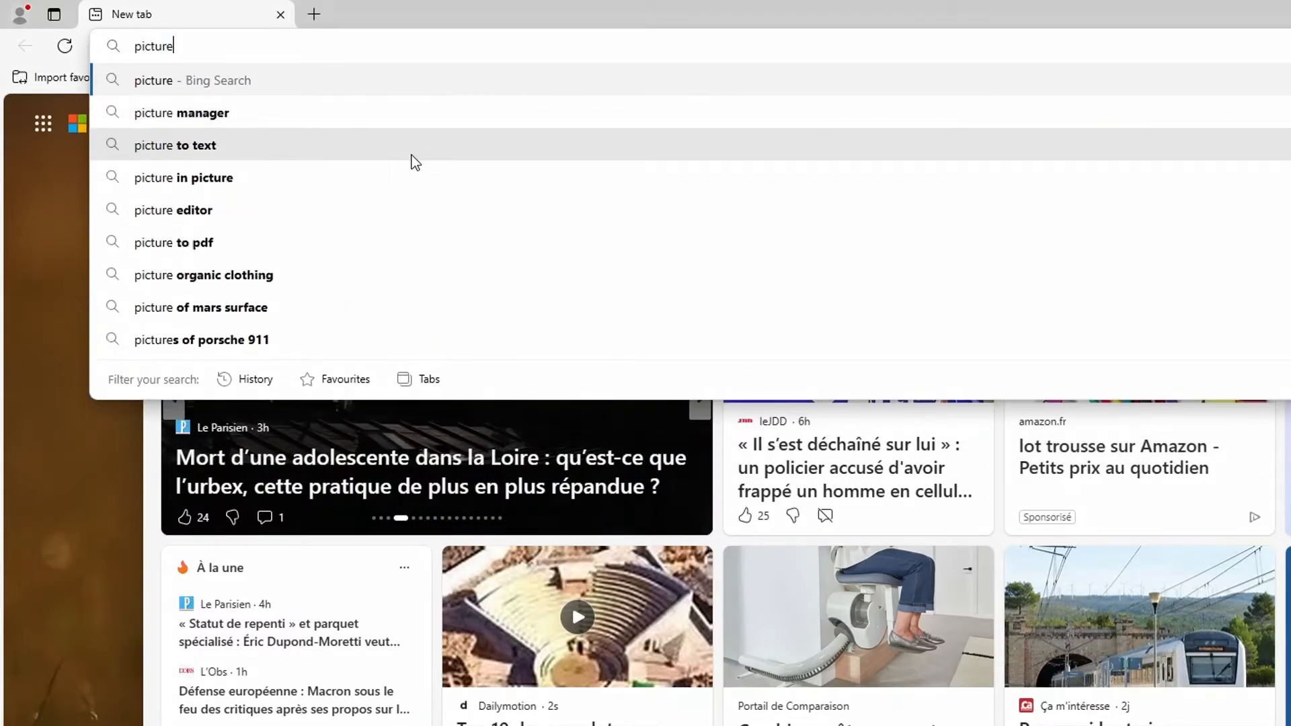
{"action": "type", "text": " of sy"}
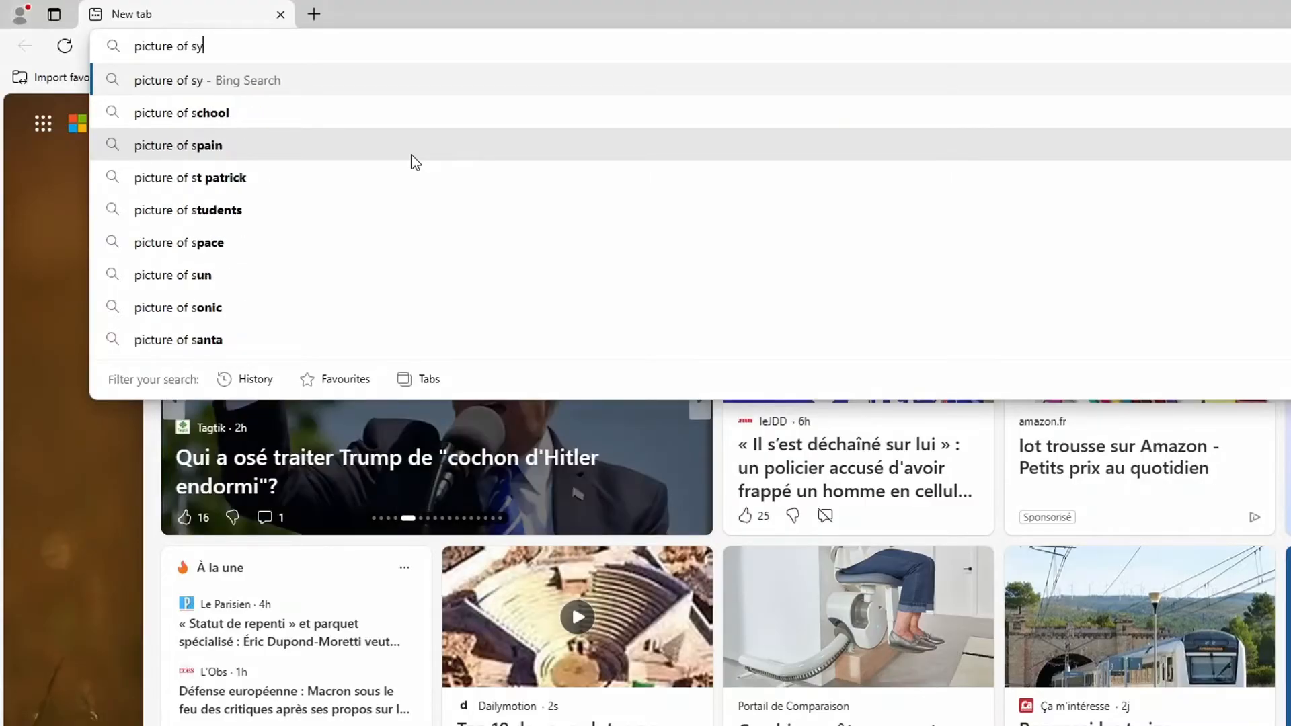
{"action": "key", "text": "BackSpace"}
{"action": "type", "text": "t"}
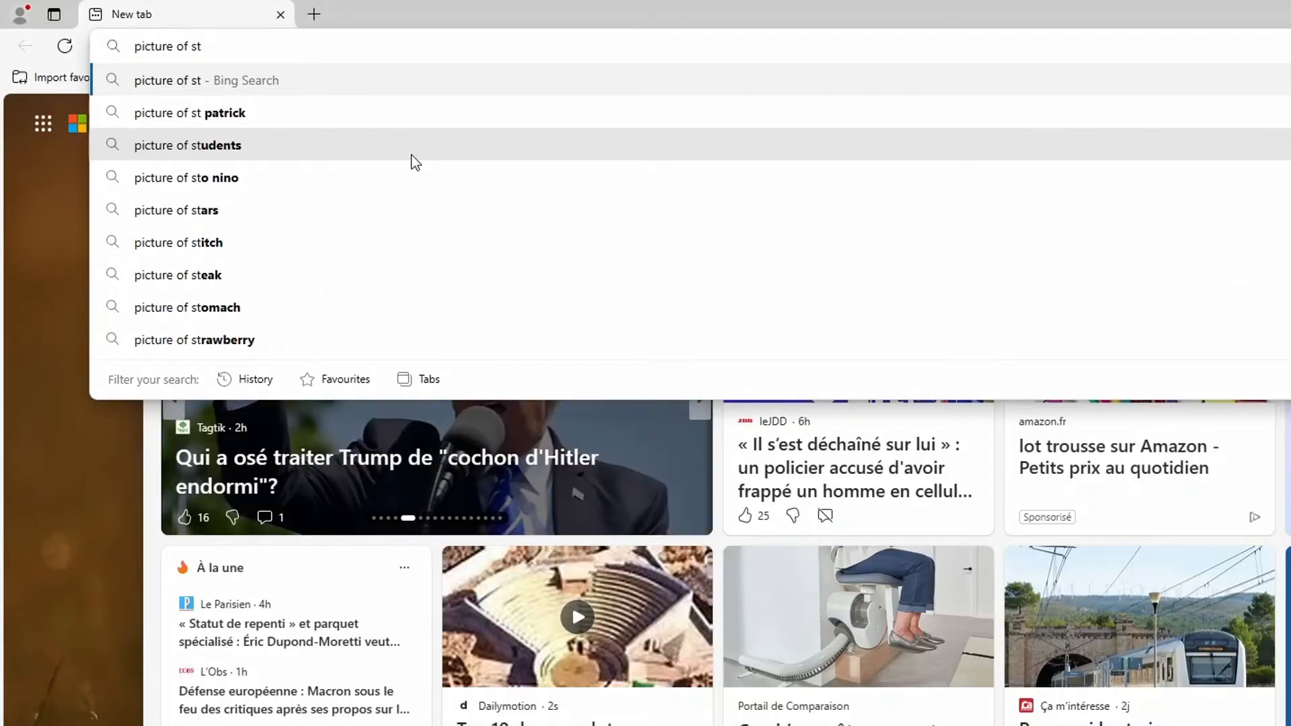
{"action": "type", "text": "i"}
{"action": "key", "text": "BackSpace"}
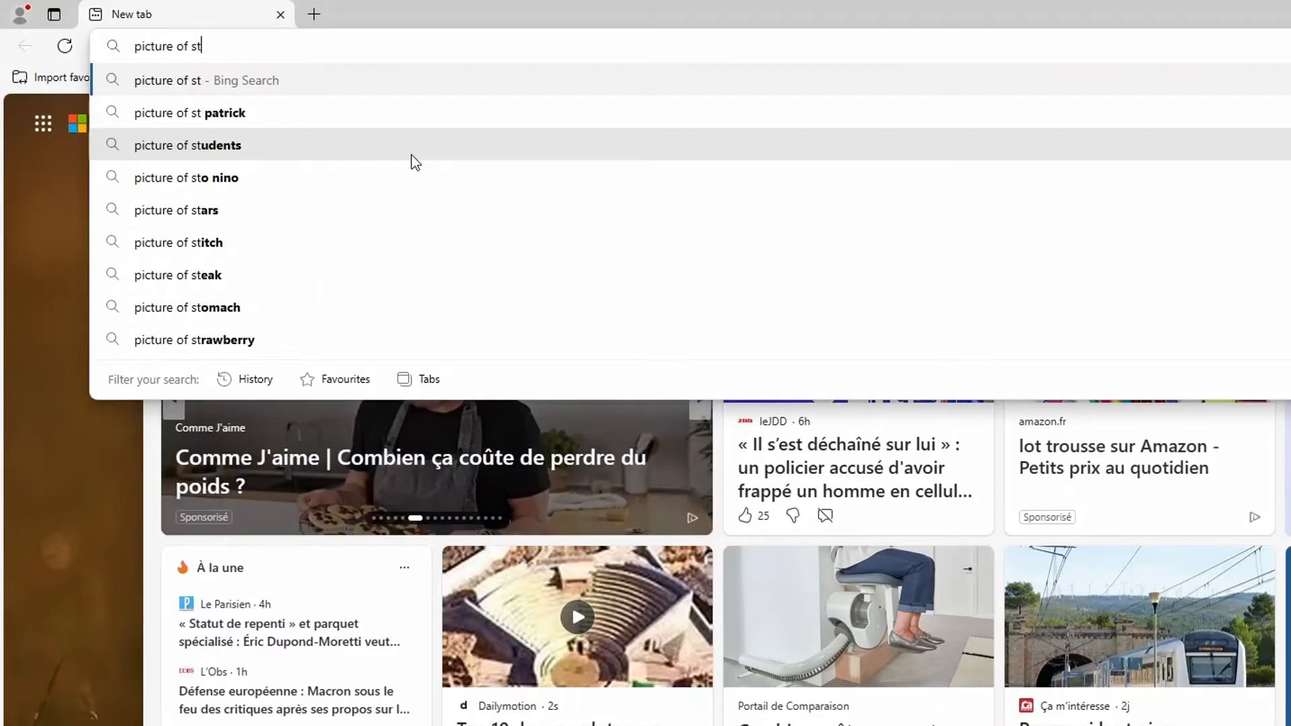
{"action": "type", "text": "ud"}
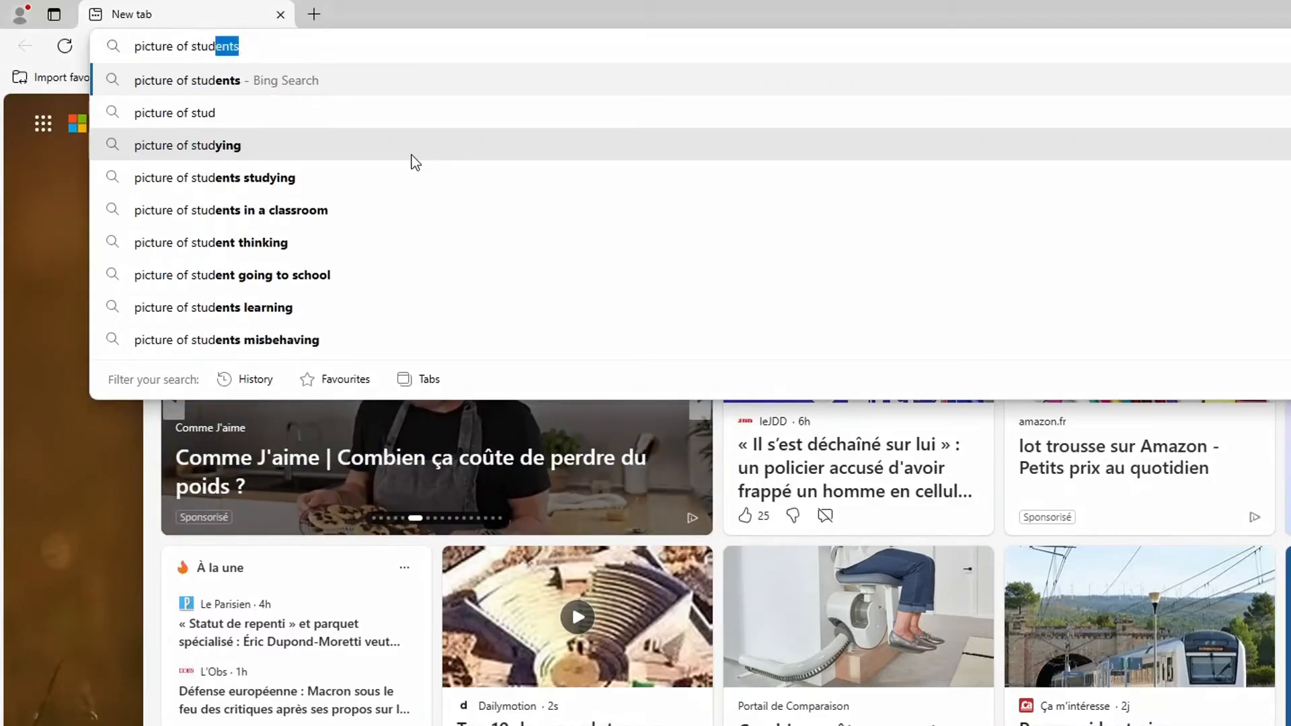
{"action": "type", "text": "ents "}
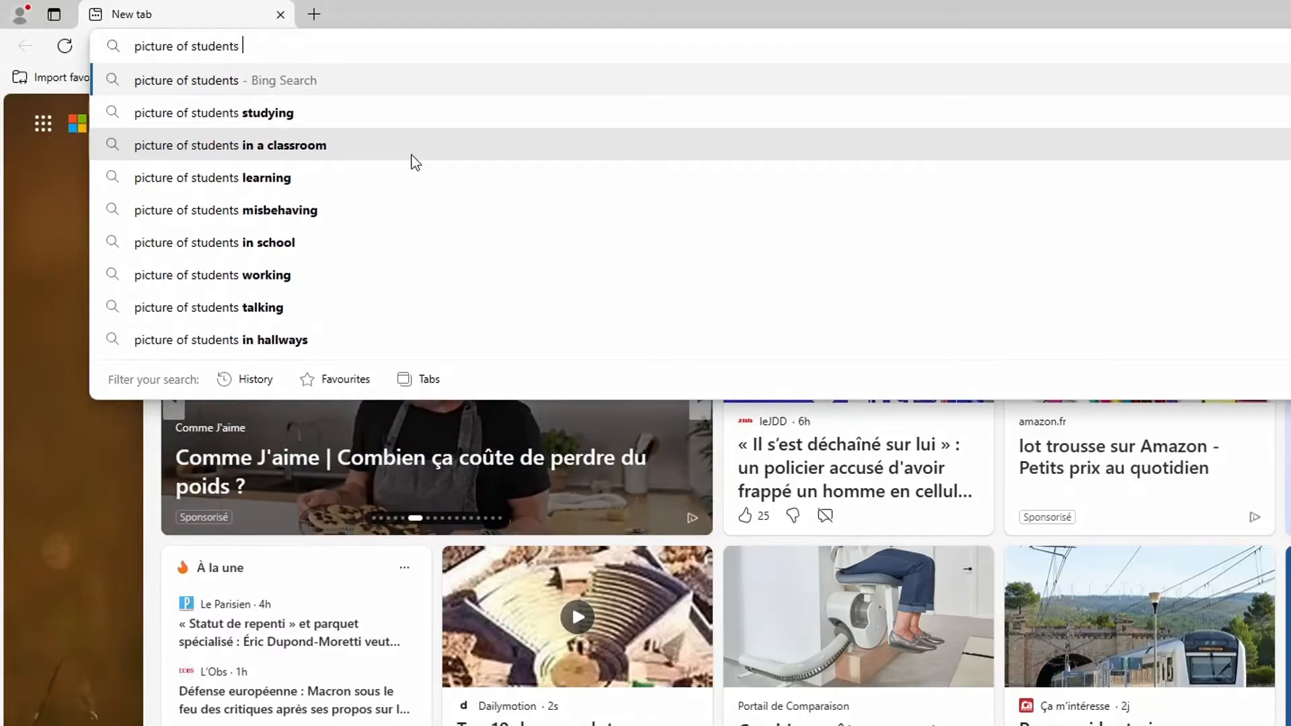
{"action": "type", "text": "in uga"}
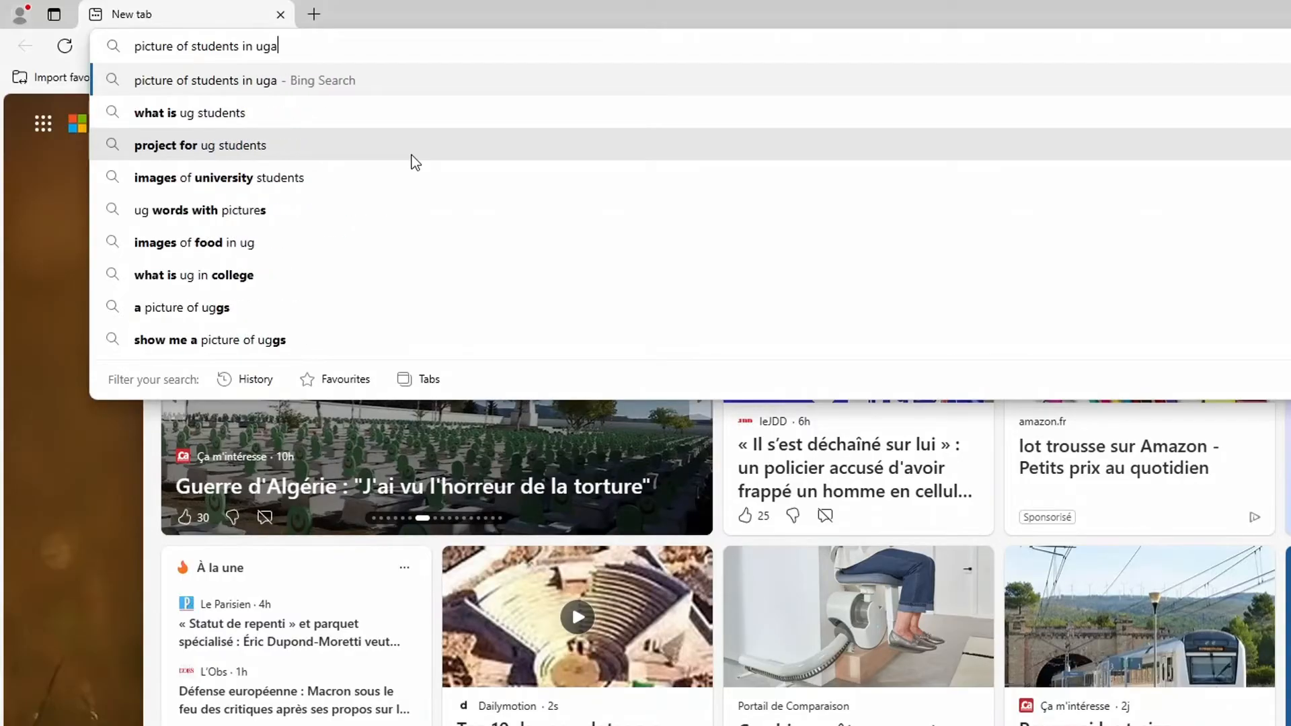
{"action": "type", "text": "nda"}
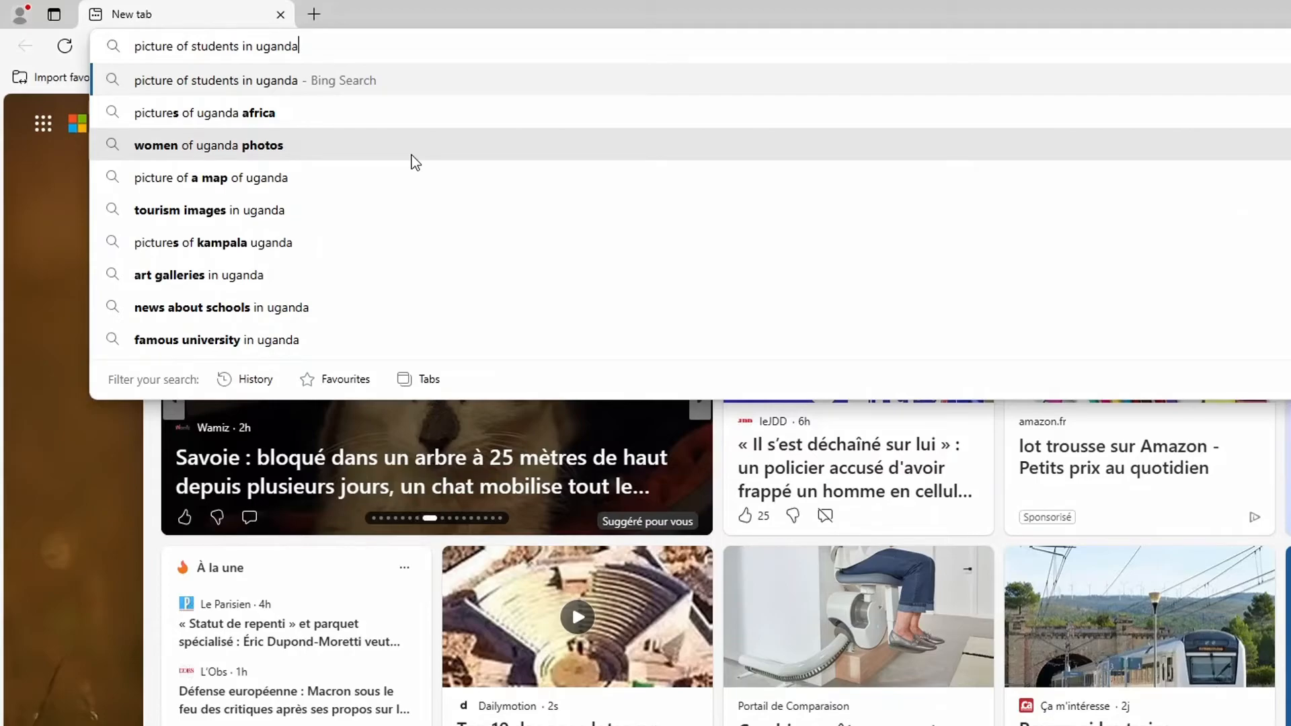
{"action": "key", "text": "Return"}
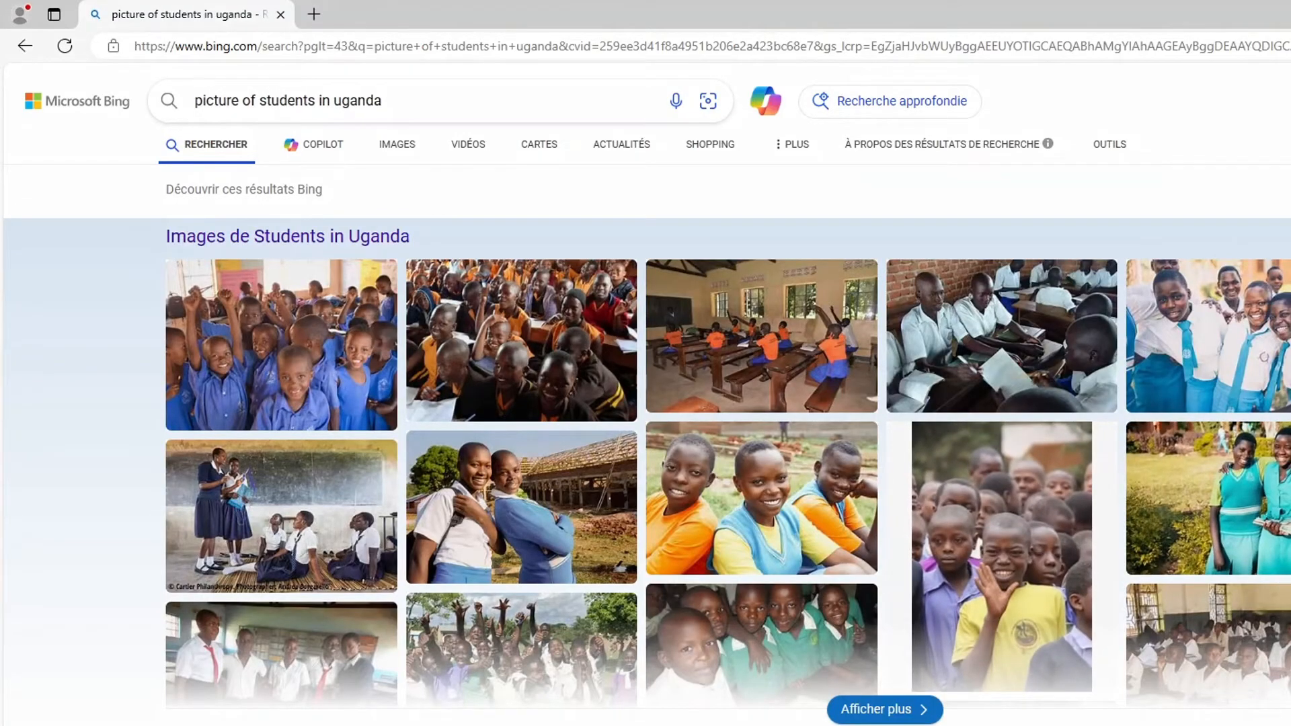
Open the image results and copy the photo of two pupils sawing at a bench vice
{"action": "left_click", "coordinate": [1288, 443]}
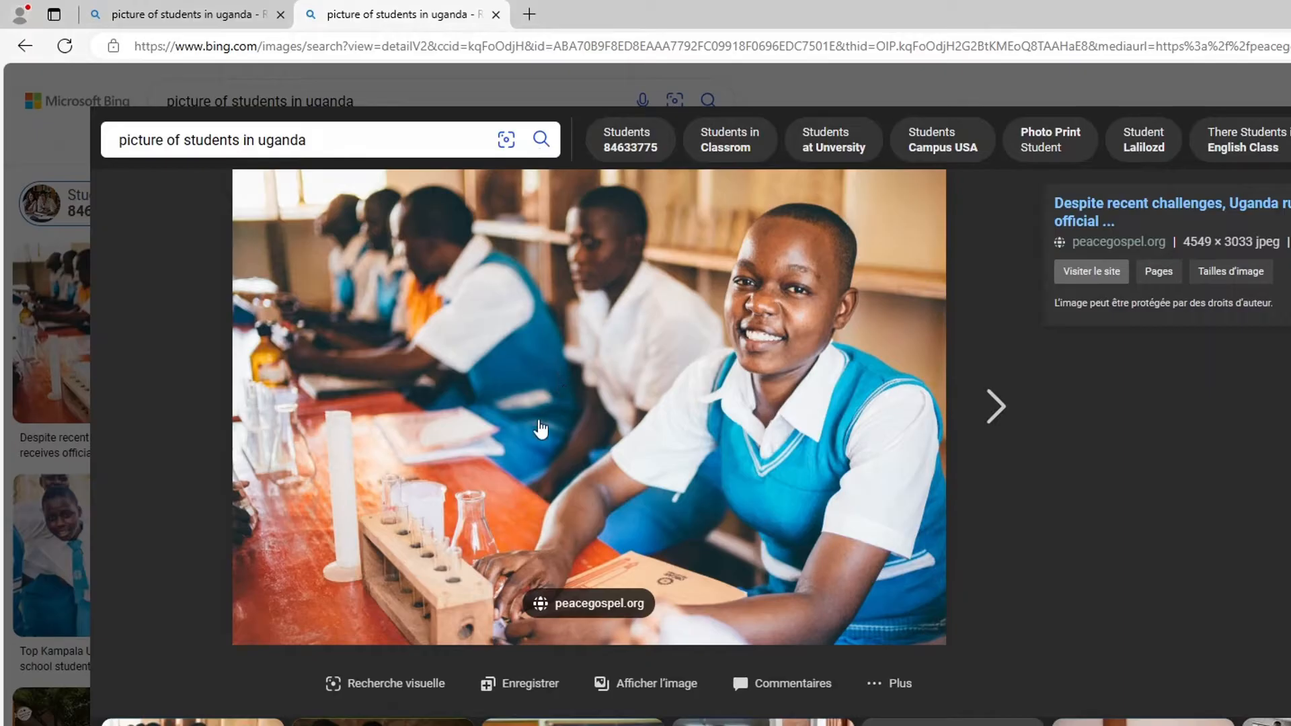
{"action": "right_click", "coordinate": [459, 393]}
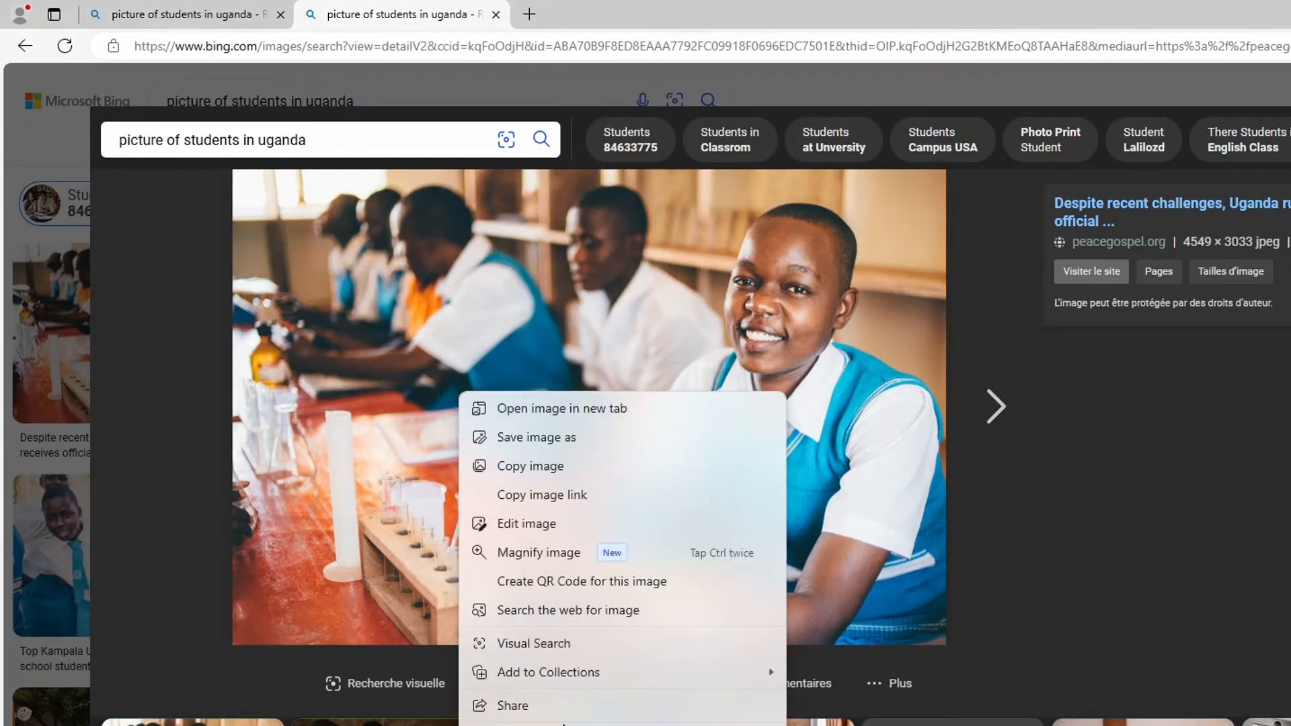
{"action": "mouse_move", "coordinate": [591, 679]}
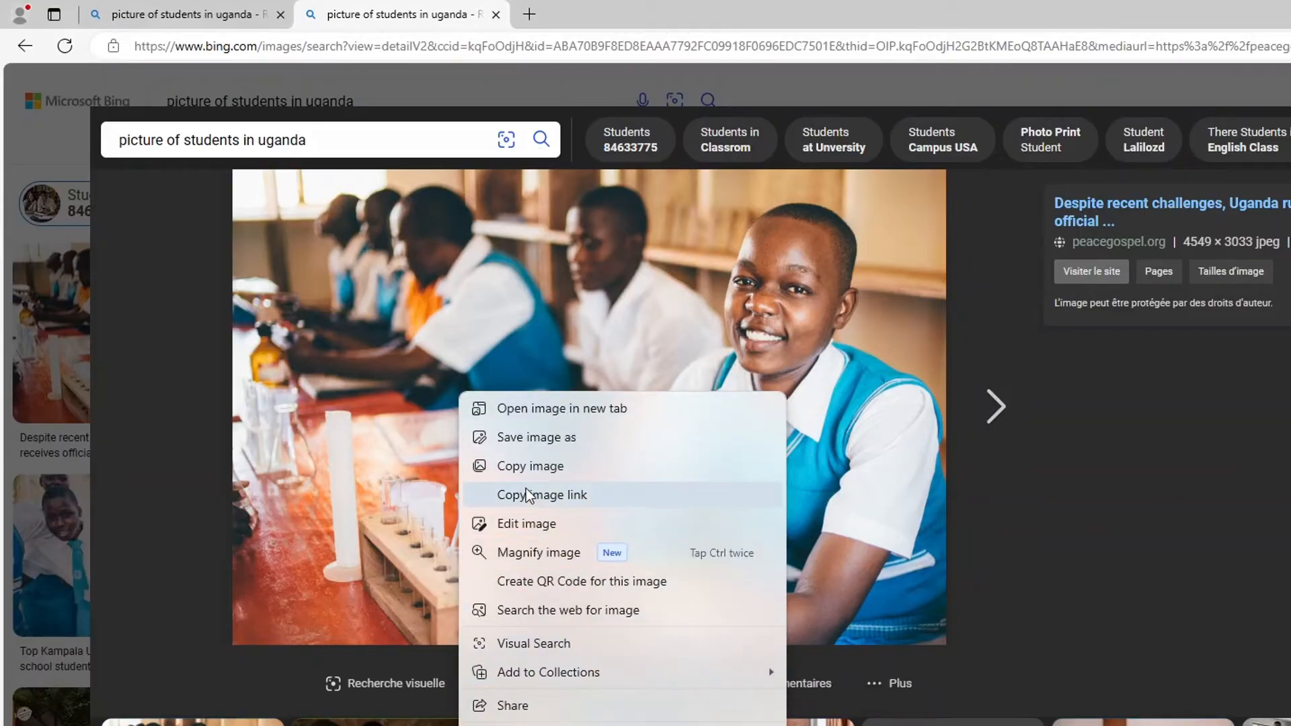
{"action": "left_click", "coordinate": [546, 471]}
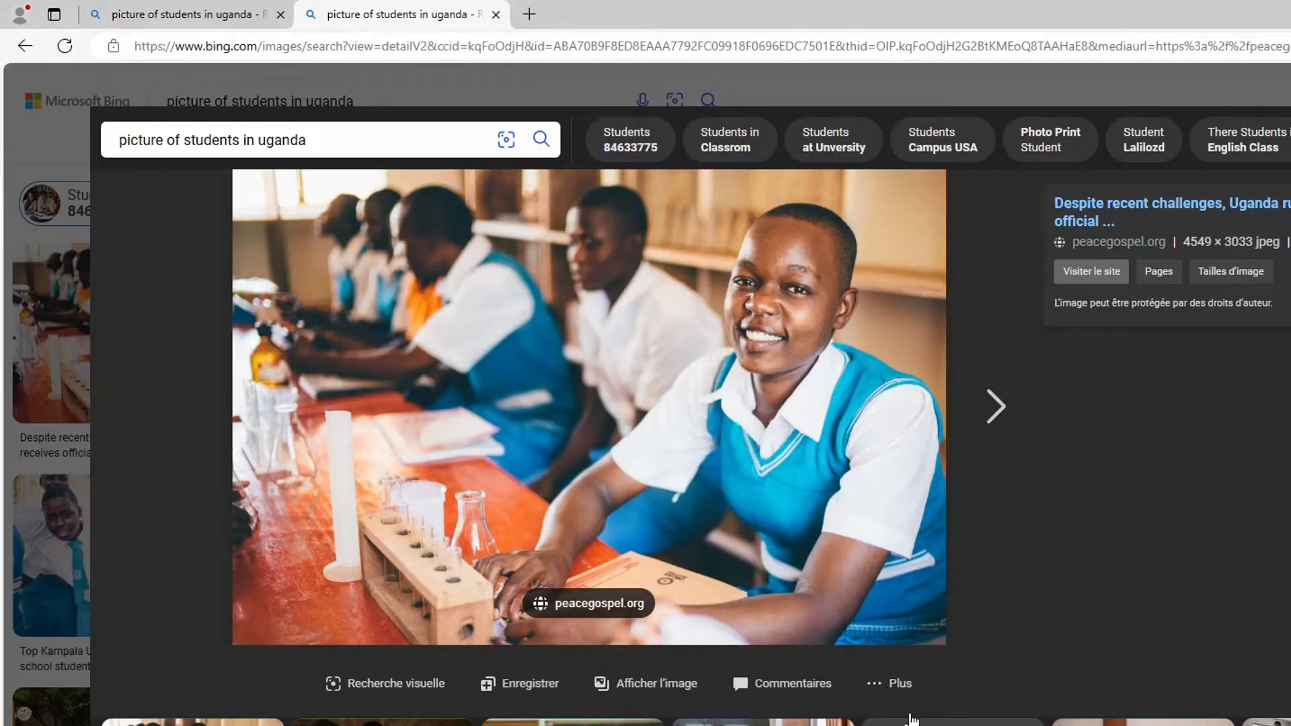
{"action": "key", "text": "Right"}
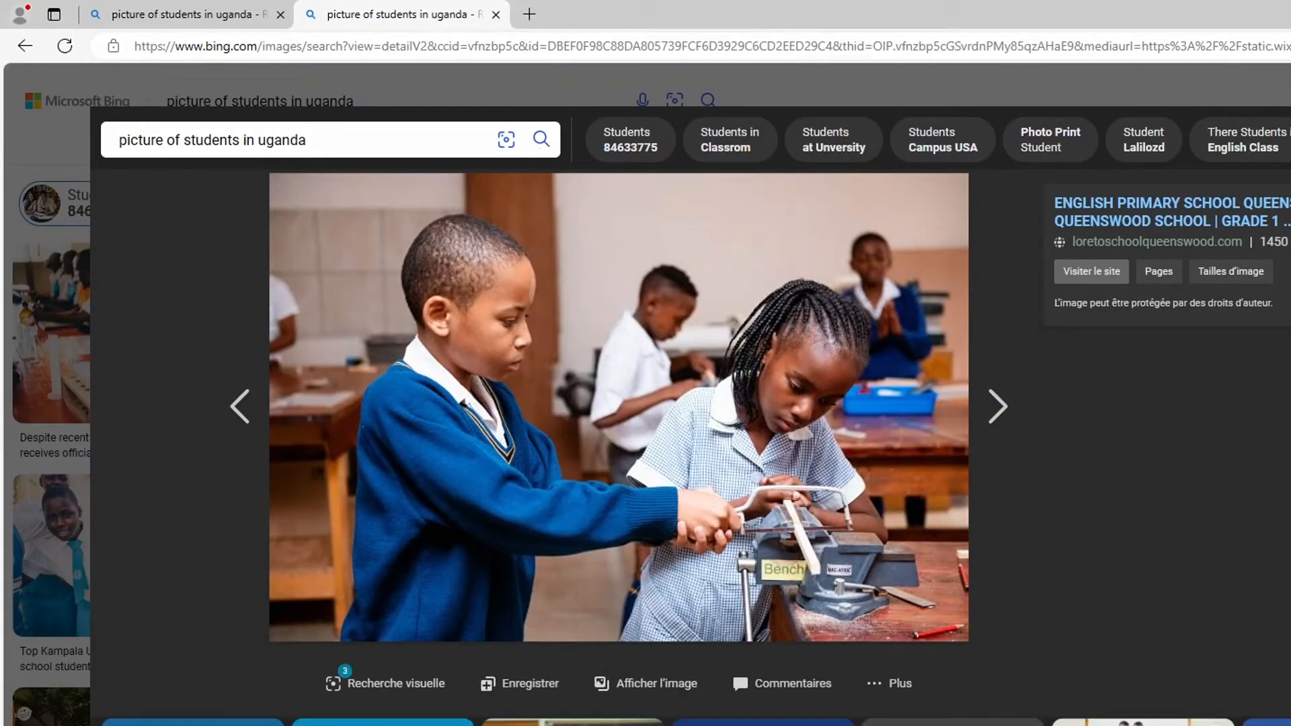
{"action": "right_click", "coordinate": [582, 374]}
{"action": "left_click", "coordinate": [665, 444]}
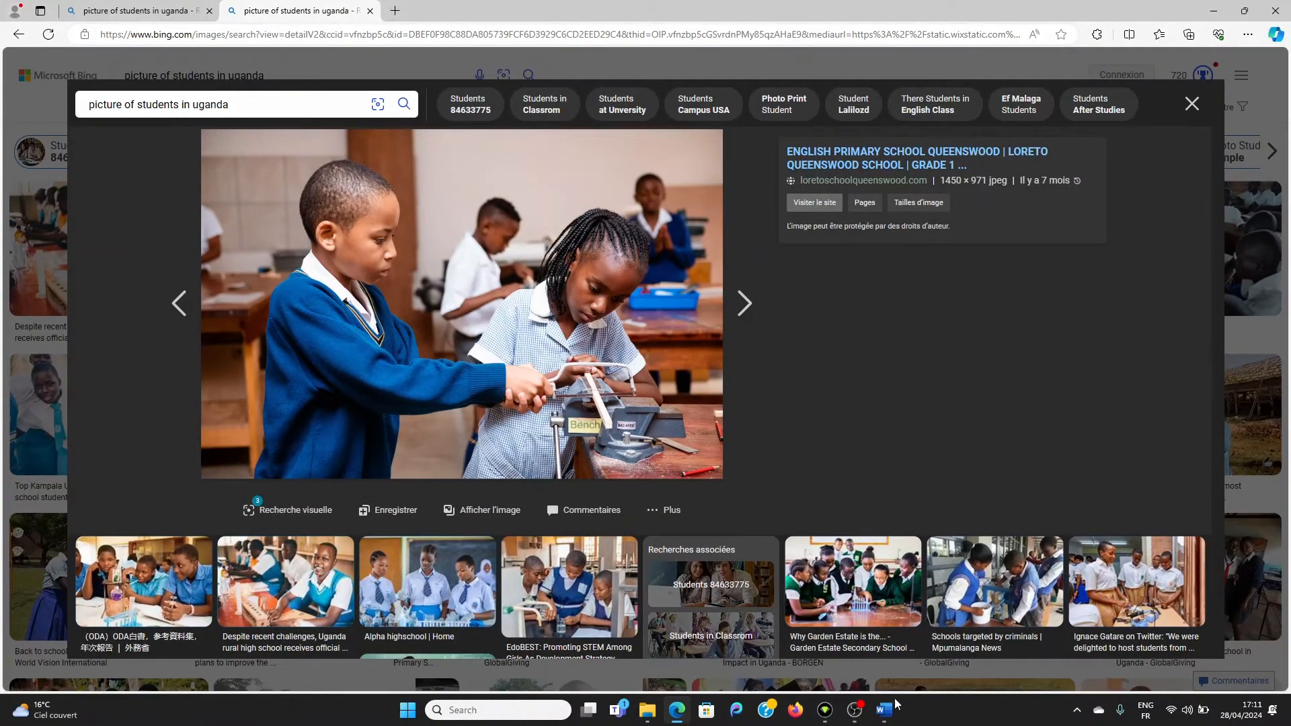
Return to the Word document and paste the copied photo as a picture directly above the caption "Figure 1: Picture of students"
{"action": "left_click", "coordinate": [884, 712]}
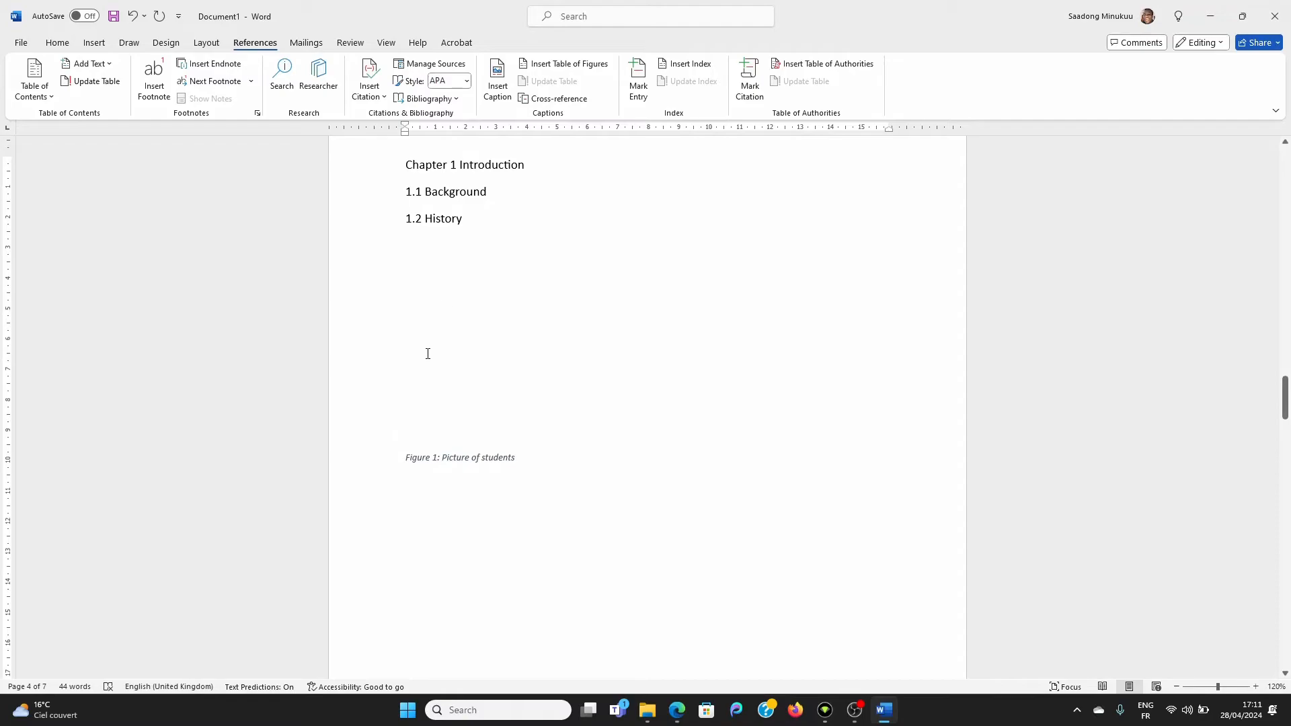
{"action": "right_click", "coordinate": [421, 427]}
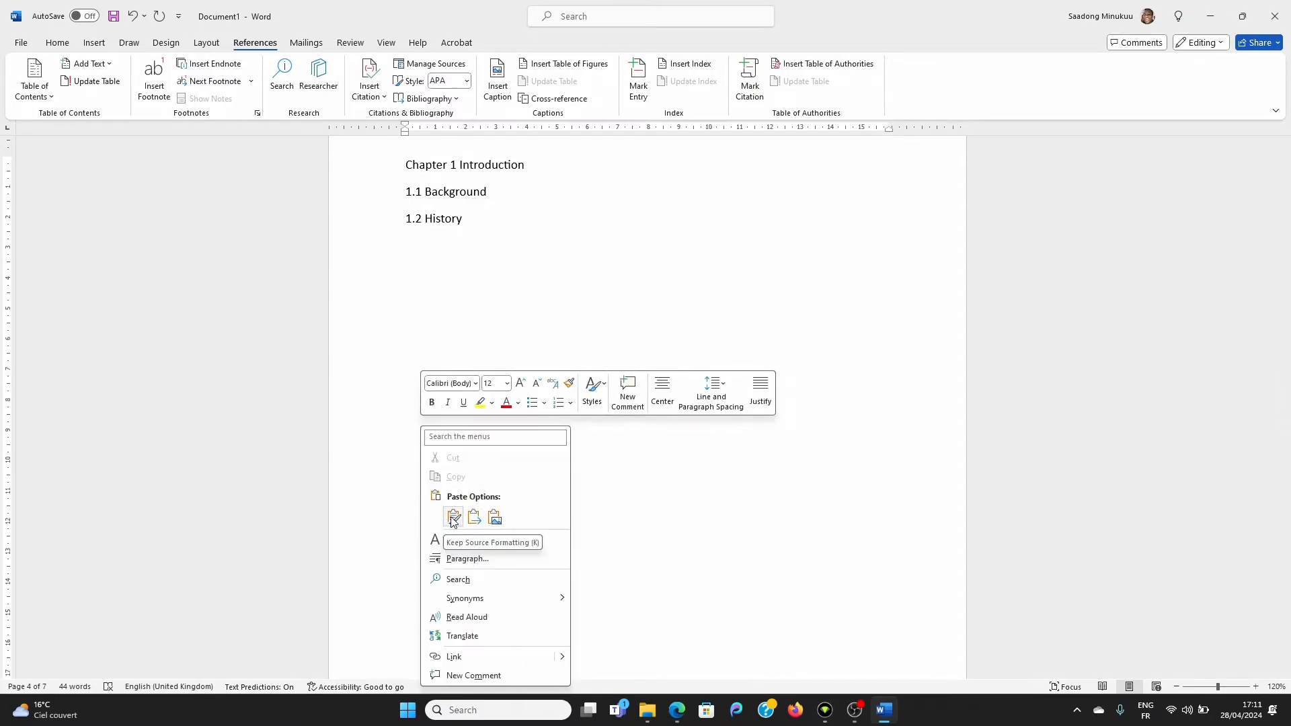
{"action": "left_click", "coordinate": [494, 518]}
{"action": "scroll", "coordinate": [524, 503], "scroll_direction": "down", "scroll_amount": 3}
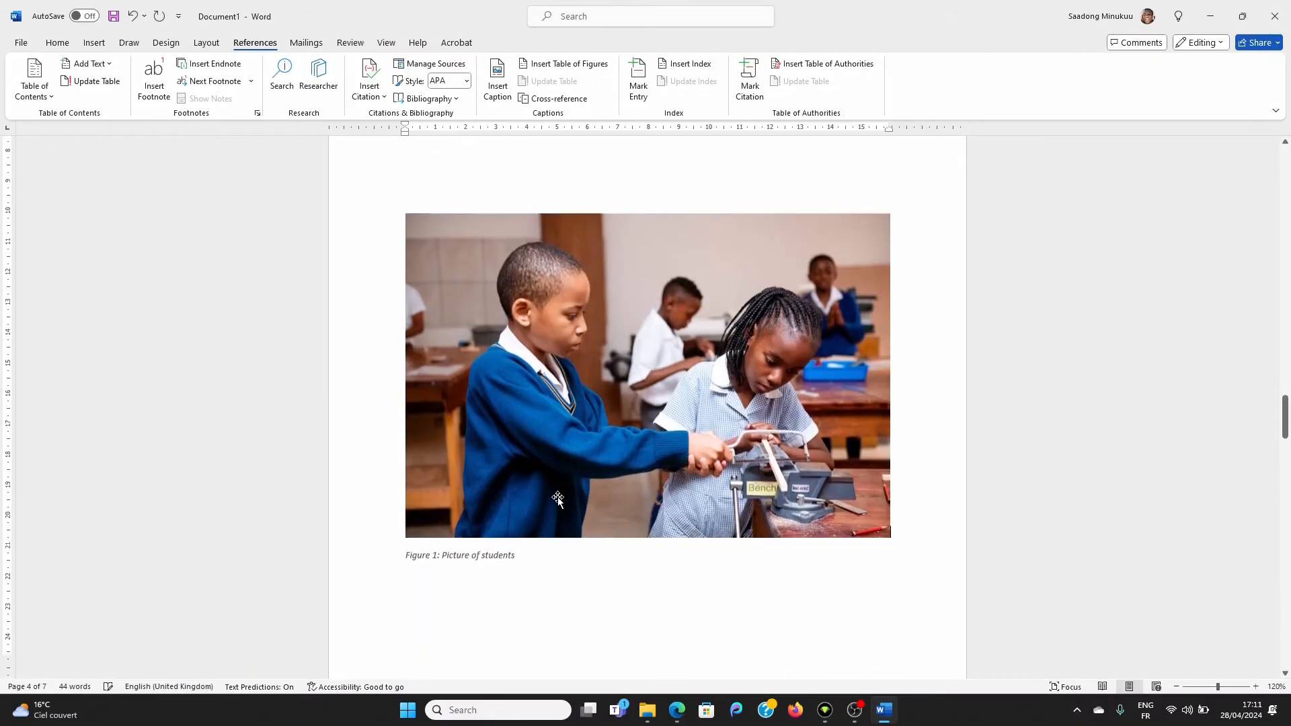
Delete the surplus blank lines between "1.2 History" and the pasted picture
{"action": "scroll", "coordinate": [632, 478], "scroll_direction": "up", "scroll_amount": 3}
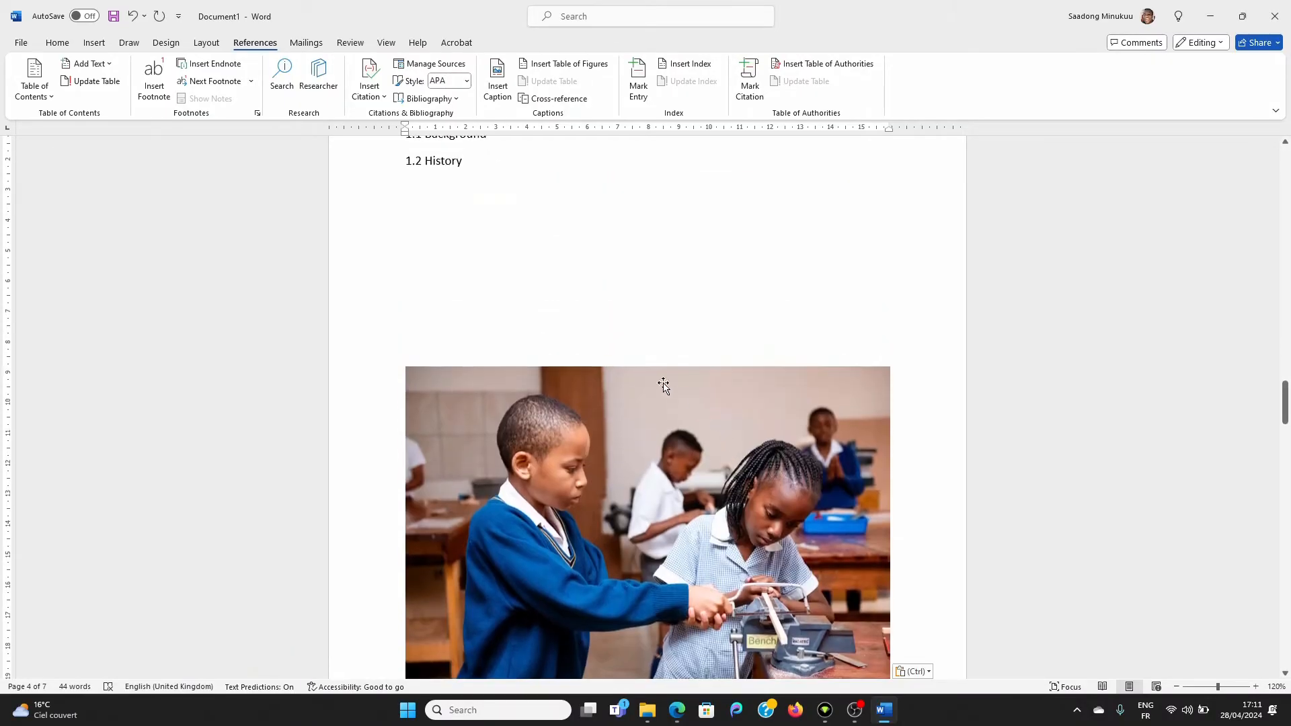
{"action": "left_click", "coordinate": [463, 338]}
{"action": "key", "text": "BackSpace"}
{"action": "key", "text": "BackSpace"}
{"action": "key", "text": "BackSpace"}
{"action": "key", "text": "BackSpace"}
{"action": "key", "text": "BackSpace"}
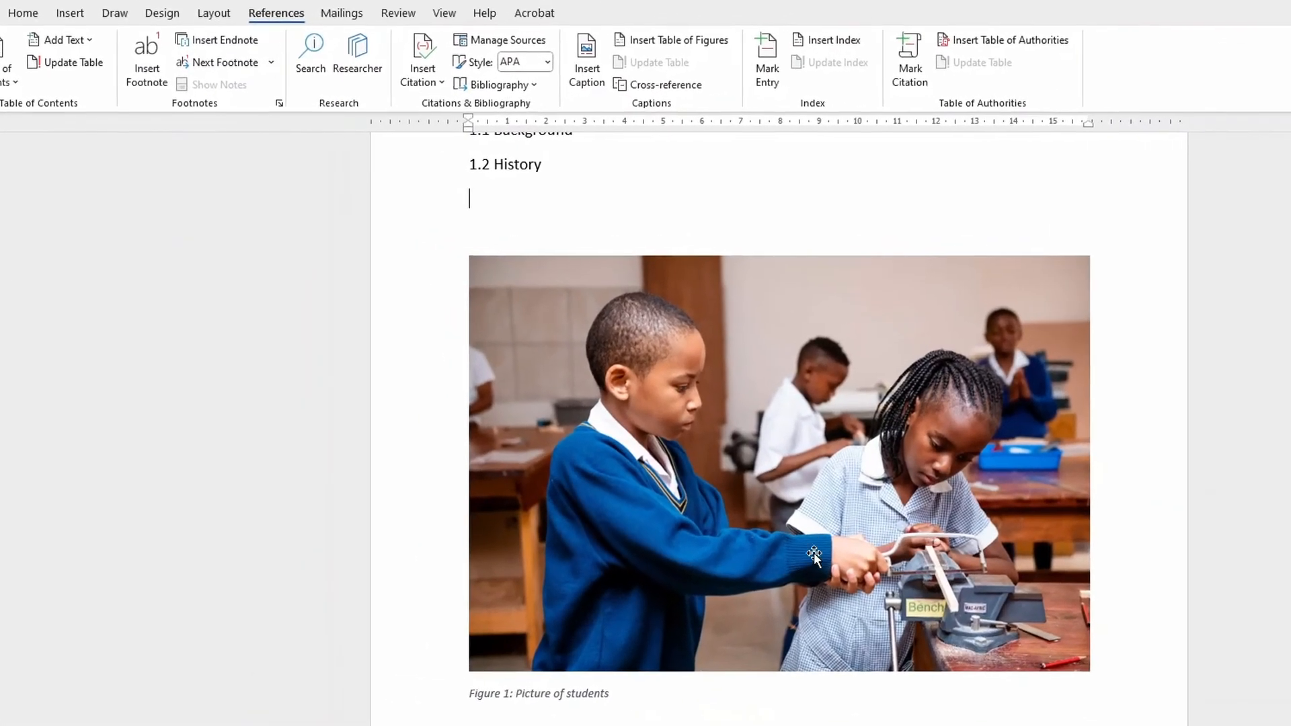
{"action": "key", "text": "BackSpace"}
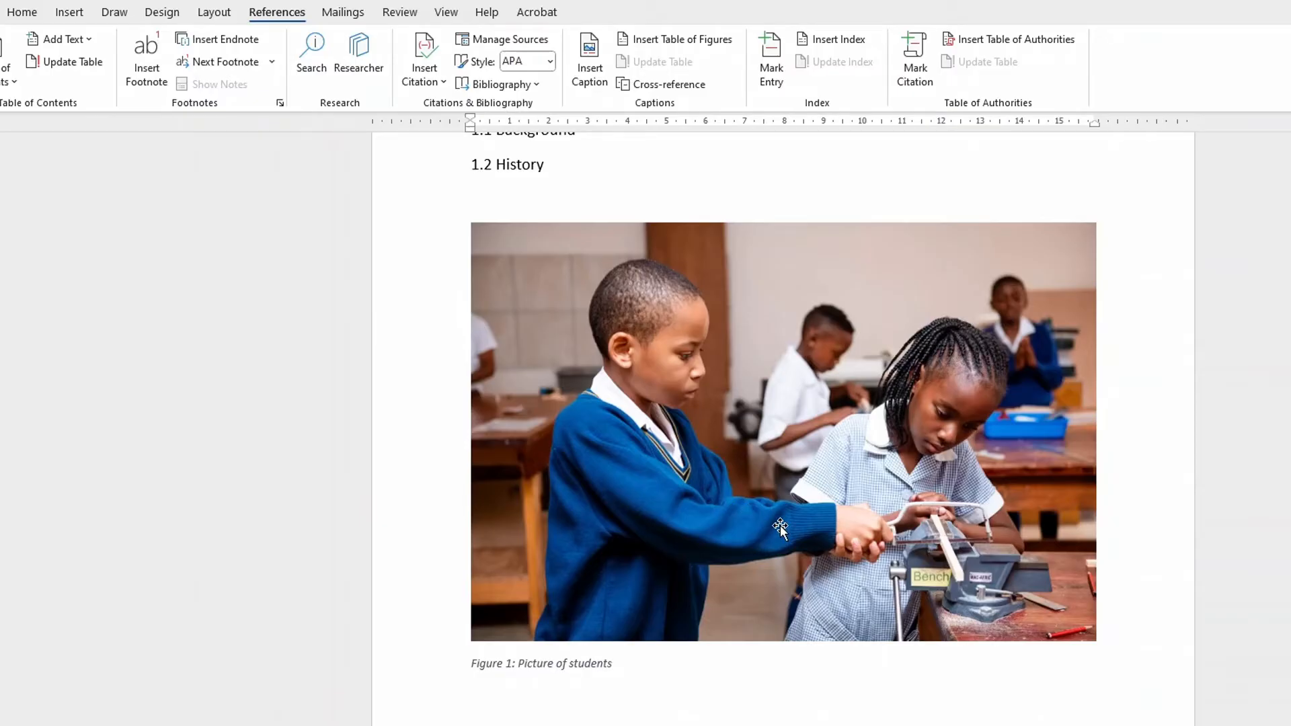
Look through the numbered pages, checking the "List of tables" and "List of figures" page and the Chapter 1 page with its picture
{"action": "scroll", "coordinate": [773, 526], "scroll_direction": "up", "scroll_amount": 6}
{"action": "scroll", "coordinate": [760, 532], "scroll_direction": "down", "scroll_amount": 6}
{"action": "scroll", "coordinate": [760, 526], "scroll_direction": "down", "scroll_amount": 3}
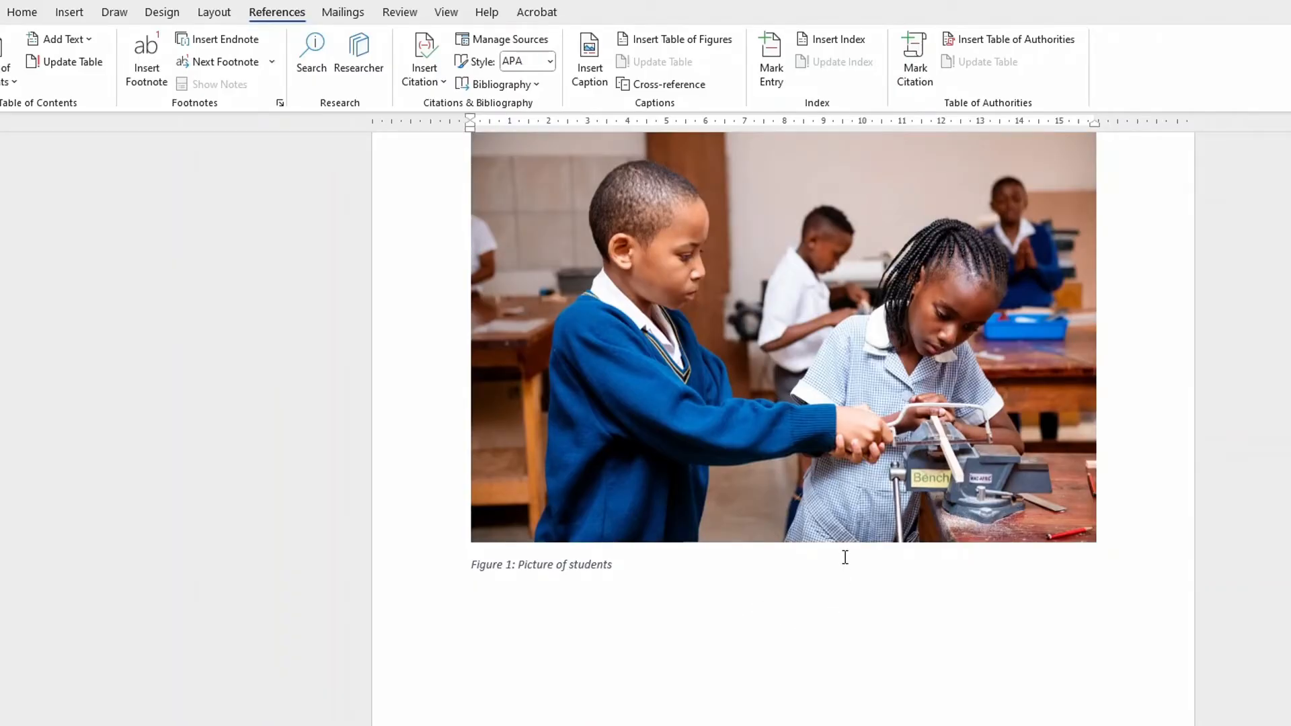
{"action": "scroll", "coordinate": [844, 561], "scroll_direction": "down", "scroll_amount": 6}
{"action": "scroll", "coordinate": [827, 561], "scroll_direction": "up", "scroll_amount": 15}
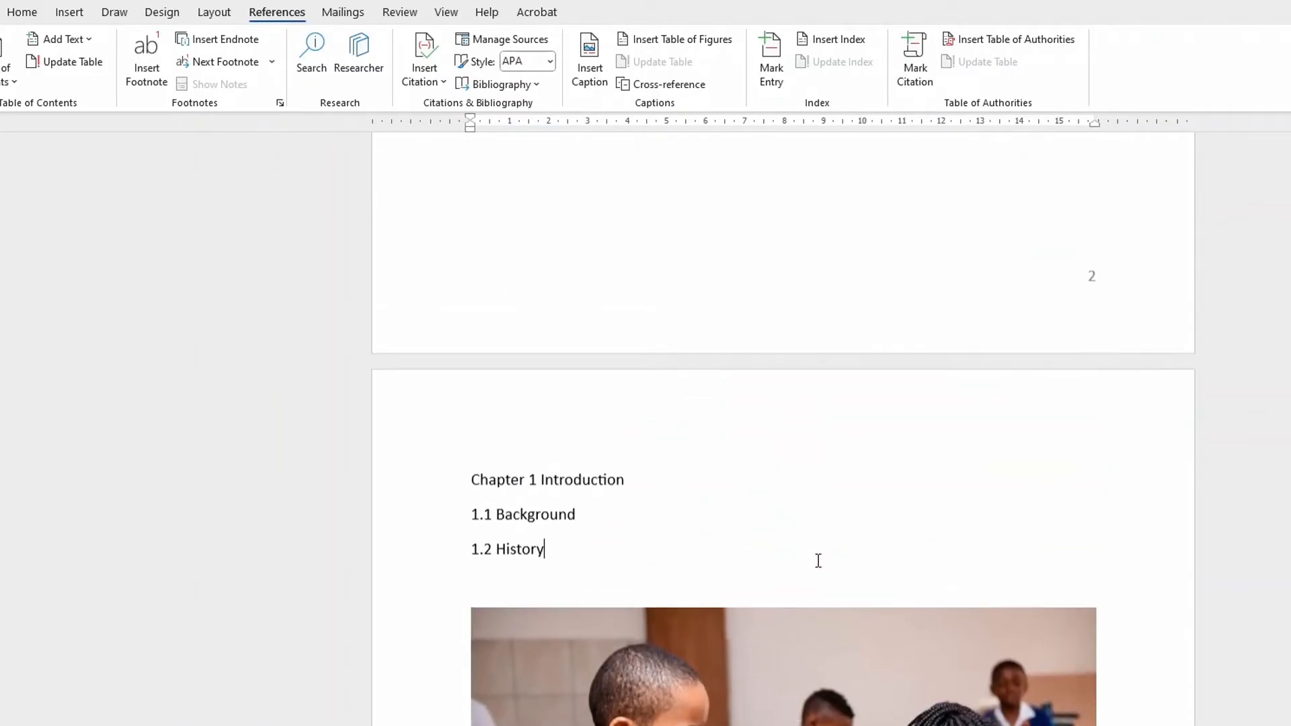
{"action": "scroll", "coordinate": [818, 560], "scroll_direction": "up", "scroll_amount": 10}
{"action": "scroll", "coordinate": [784, 569], "scroll_direction": "down", "scroll_amount": 5}
{"action": "scroll", "coordinate": [785, 568], "scroll_direction": "up", "scroll_amount": 5}
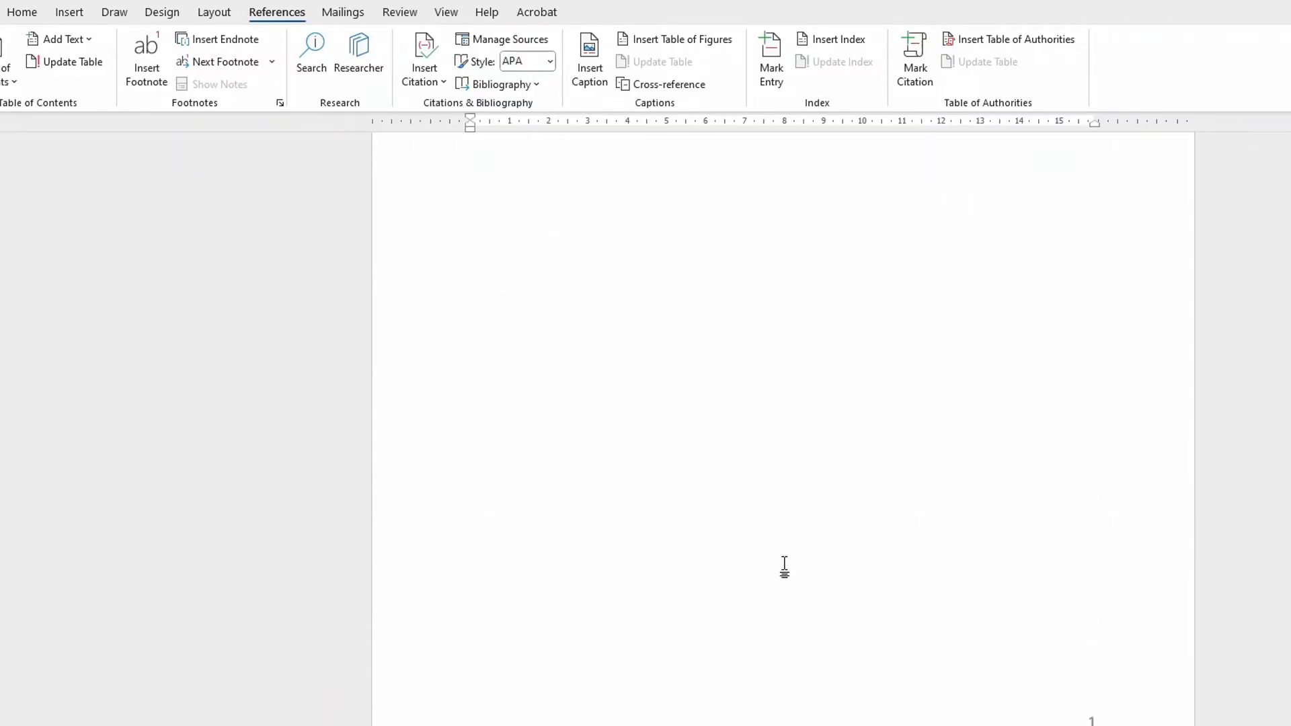
{"action": "scroll", "coordinate": [785, 568], "scroll_direction": "down", "scroll_amount": 5}
{"action": "scroll", "coordinate": [785, 568], "scroll_direction": "up", "scroll_amount": 3}
{"action": "scroll", "coordinate": [787, 568], "scroll_direction": "down", "scroll_amount": 4}
{"action": "scroll", "coordinate": [787, 568], "scroll_direction": "down", "scroll_amount": 15}
{"action": "scroll", "coordinate": [795, 572], "scroll_direction": "down", "scroll_amount": 15}
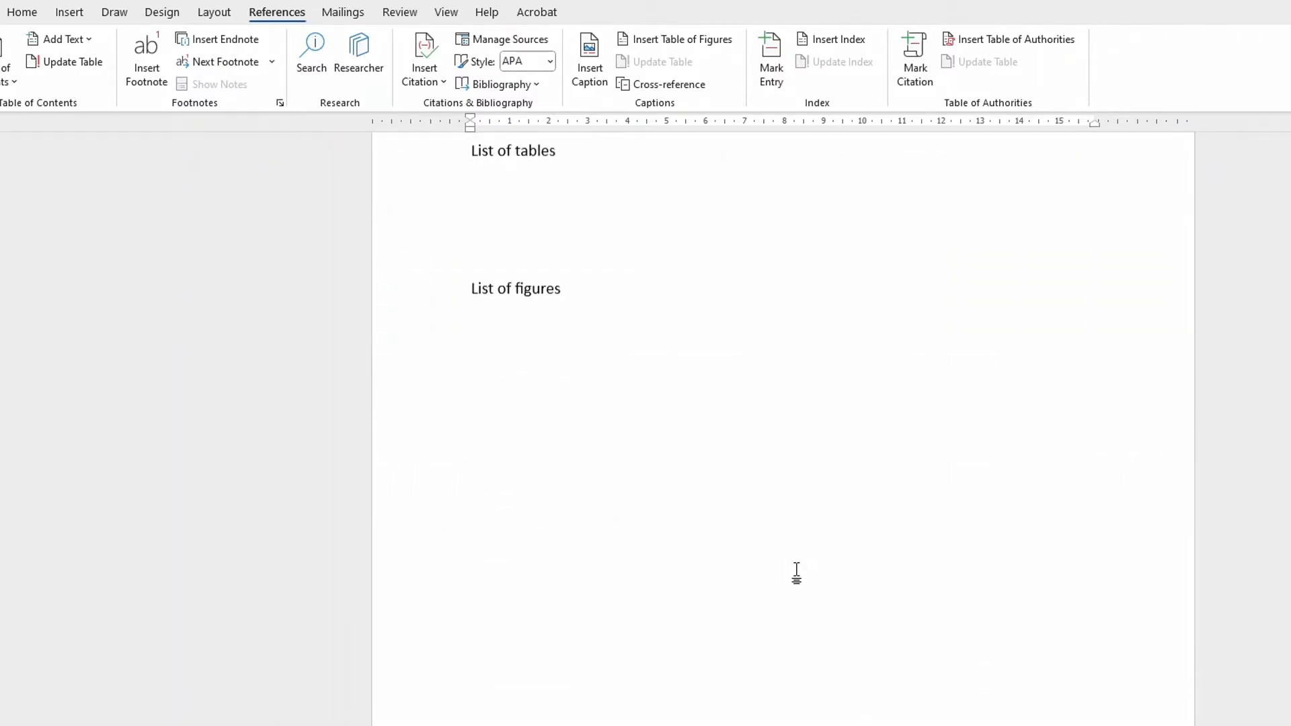
{"action": "scroll", "coordinate": [810, 575], "scroll_direction": "up", "scroll_amount": 15}
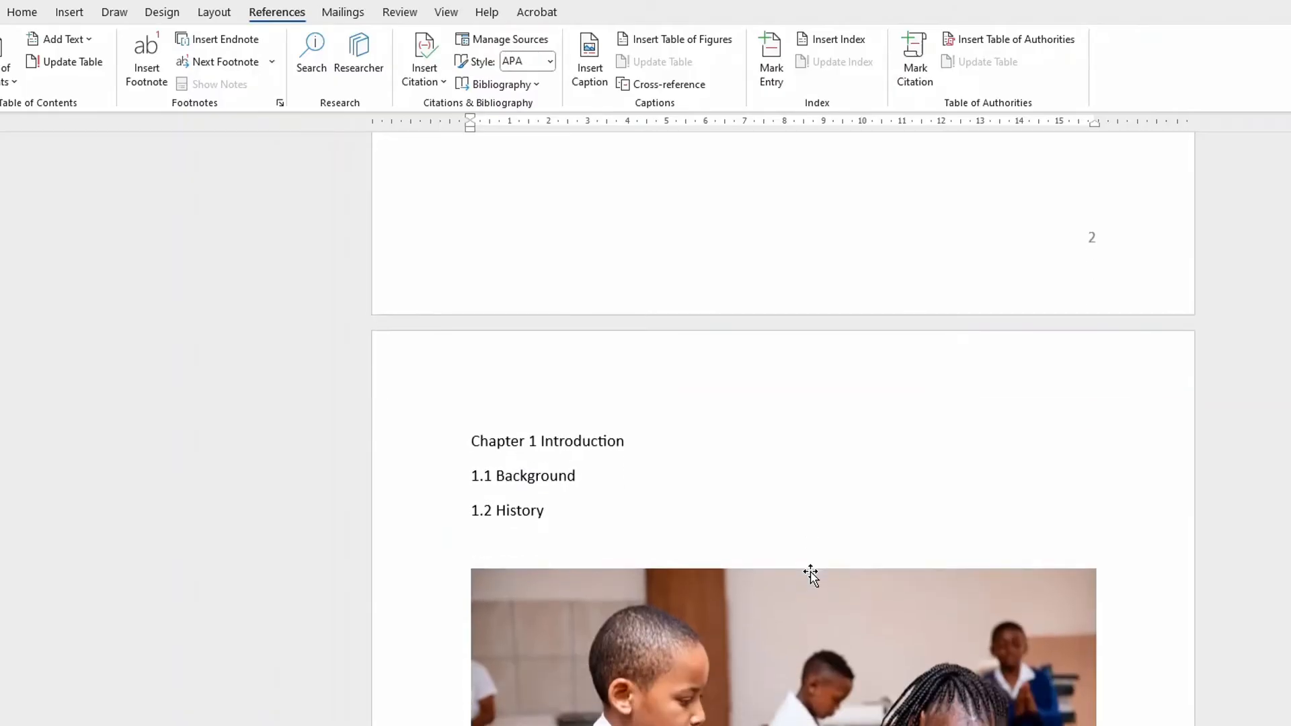
{"action": "scroll", "coordinate": [807, 578], "scroll_direction": "up", "scroll_amount": 10}
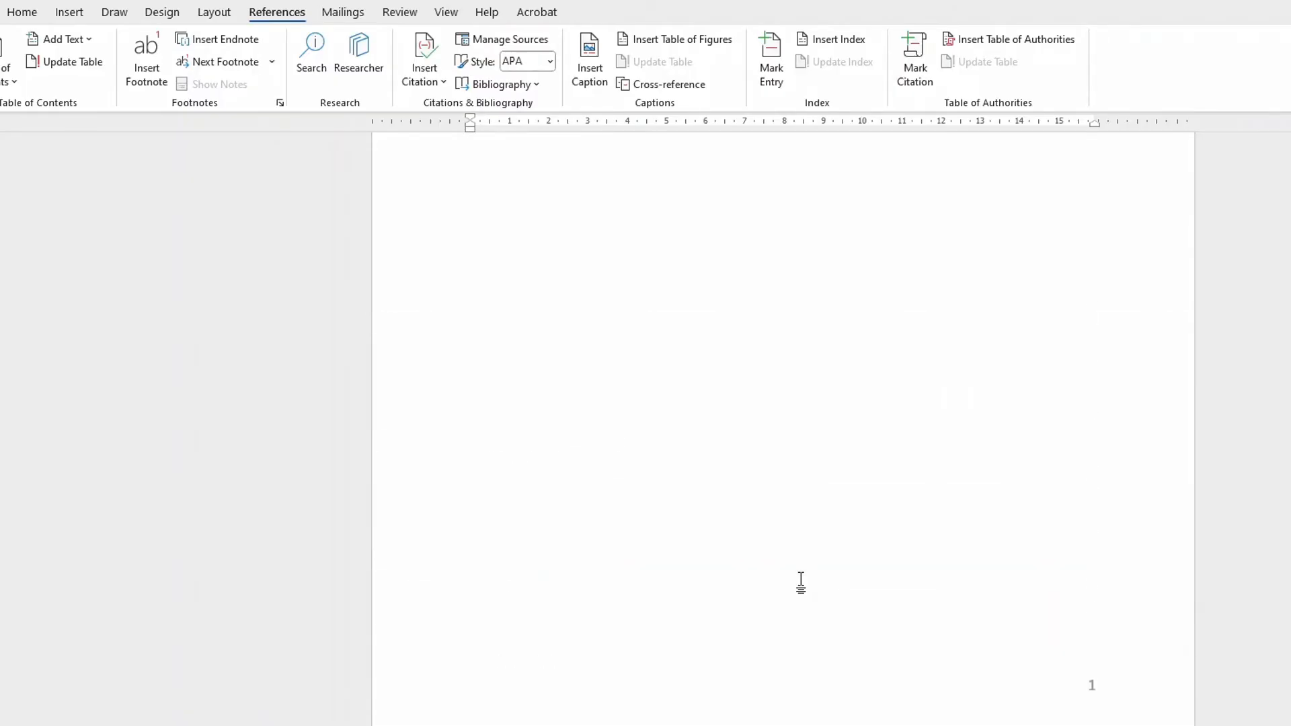
{"action": "scroll", "coordinate": [657, 528], "scroll_direction": "down", "scroll_amount": 10}
{"action": "scroll", "coordinate": [666, 534], "scroll_direction": "down", "scroll_amount": 2}
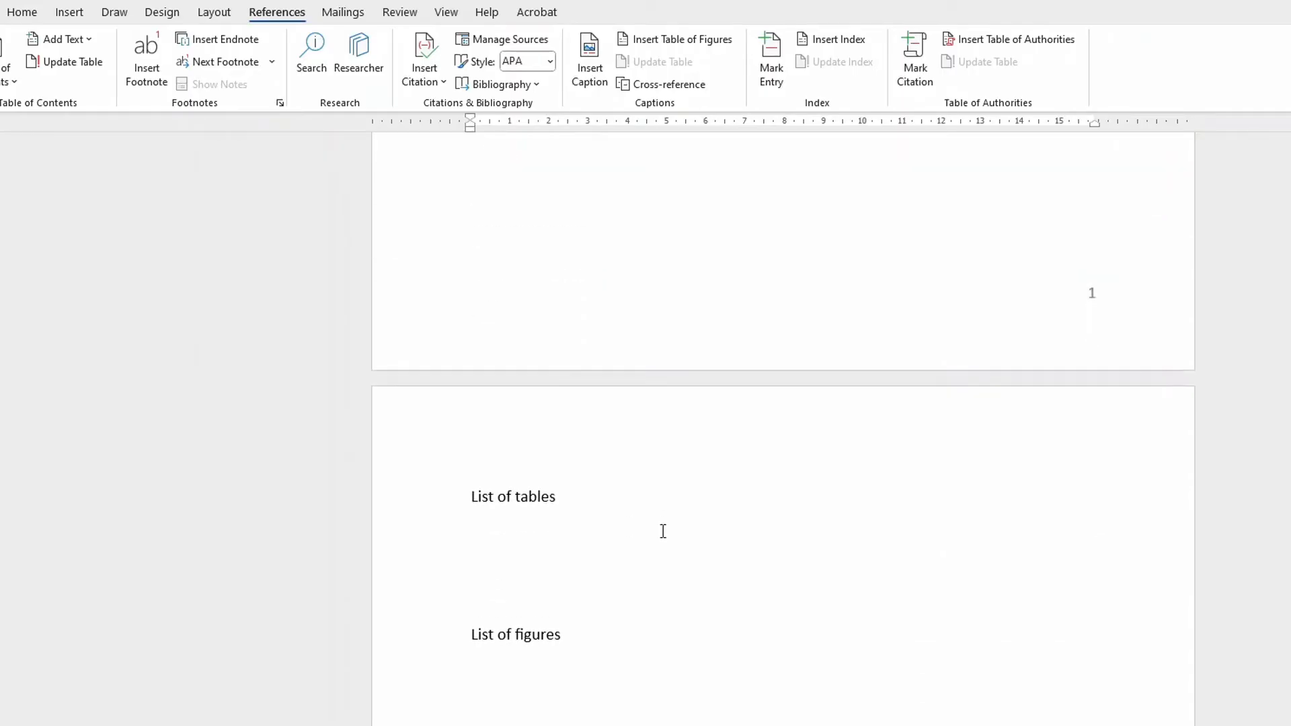
Add an empty line below the heading "1.1 Background" in Chapter 1
{"action": "scroll", "coordinate": [614, 515], "scroll_direction": "down", "scroll_amount": 20}
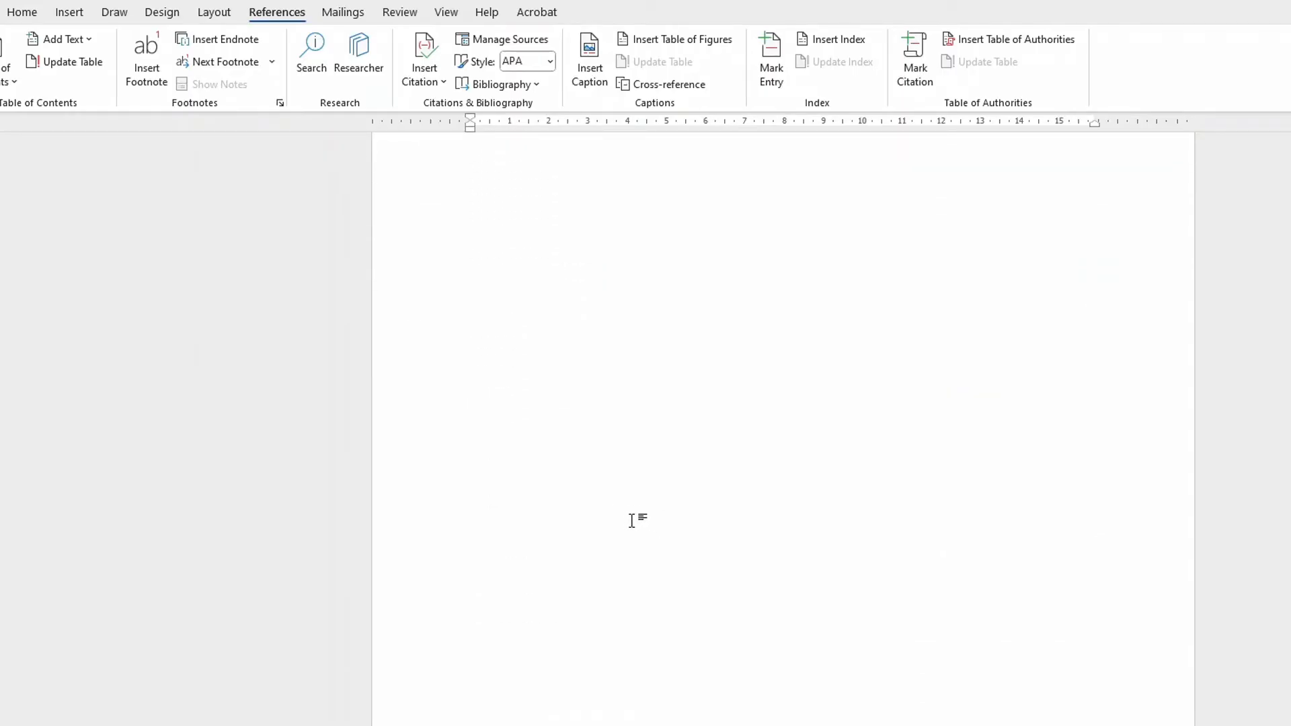
{"action": "scroll", "coordinate": [639, 521], "scroll_direction": "down", "scroll_amount": 5}
{"action": "left_click", "coordinate": [647, 395]}
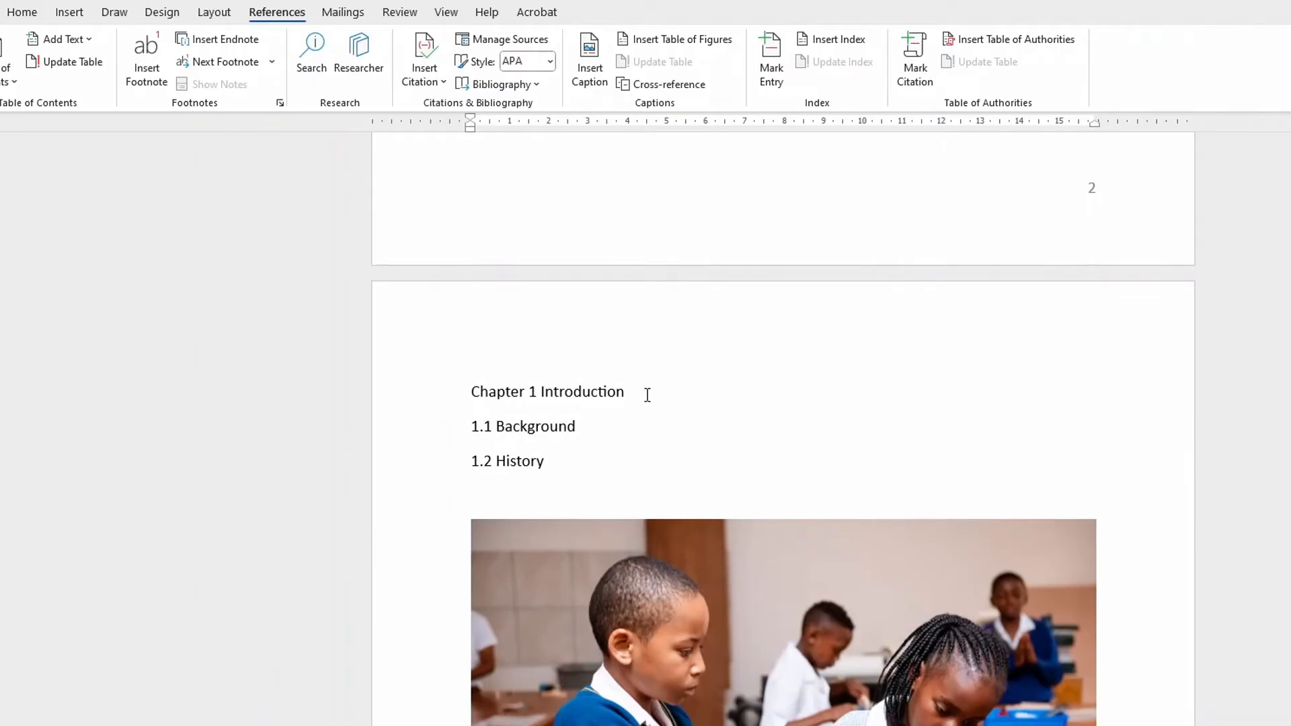
{"action": "left_click", "coordinate": [595, 435]}
{"action": "key", "text": "Return"}
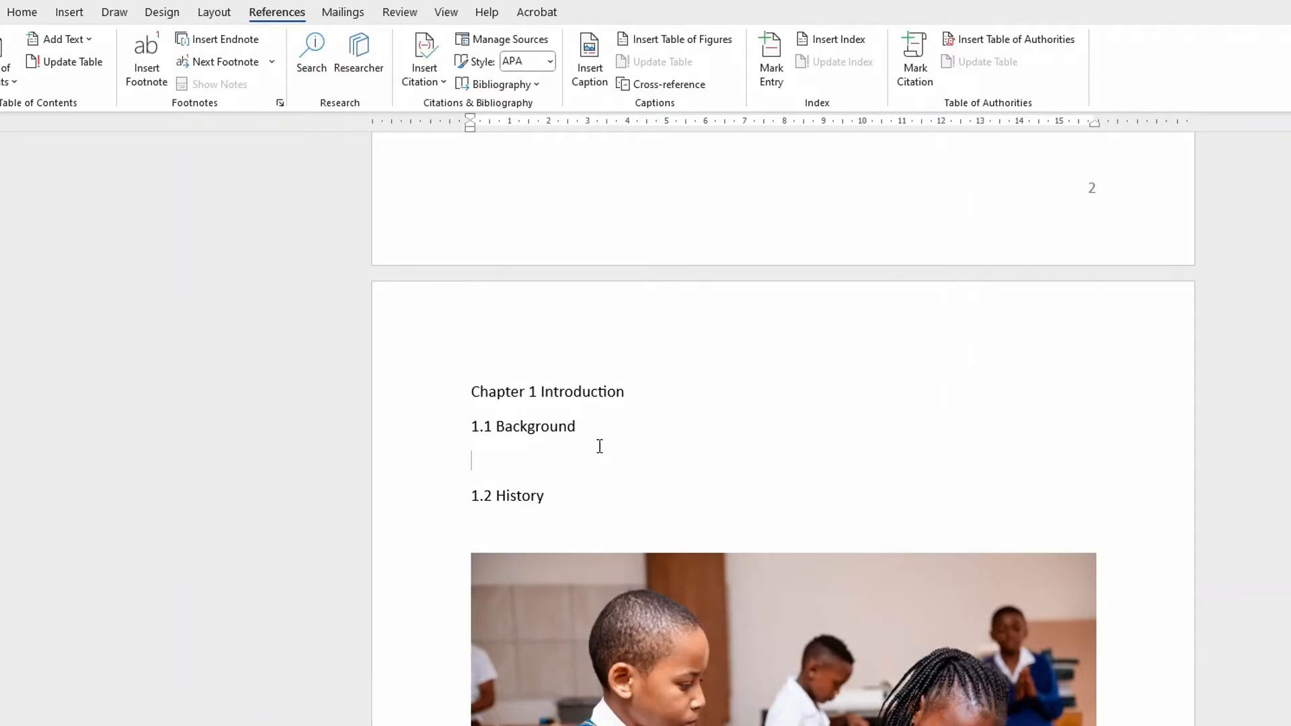
Below the heading "1.2 History", start a paragraph with "According to the ministry of education, students are often tired."
{"action": "left_click", "coordinate": [563, 507]}
{"action": "key", "text": "Return"}
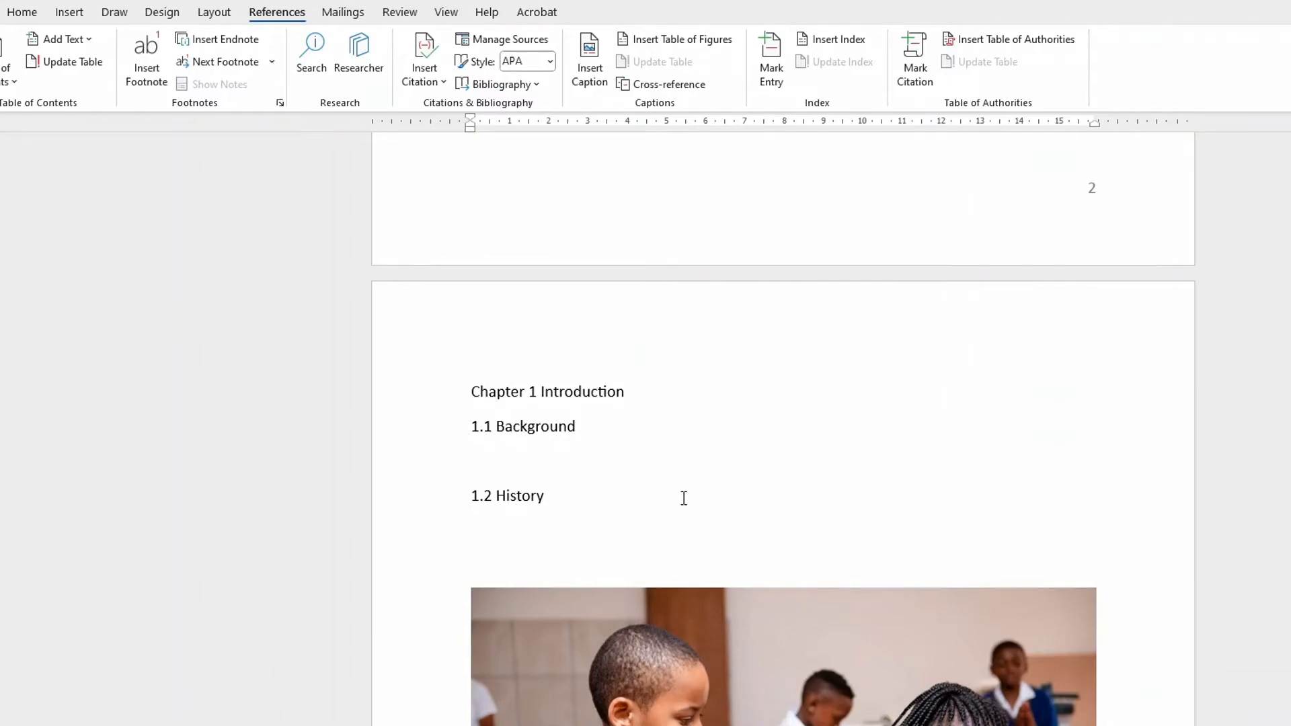
{"action": "key", "text": "Caps_Lock"}
{"action": "type", "text": "A"}
{"action": "key", "text": "Caps_Lock"}
{"action": "type", "text": "ccordi"}
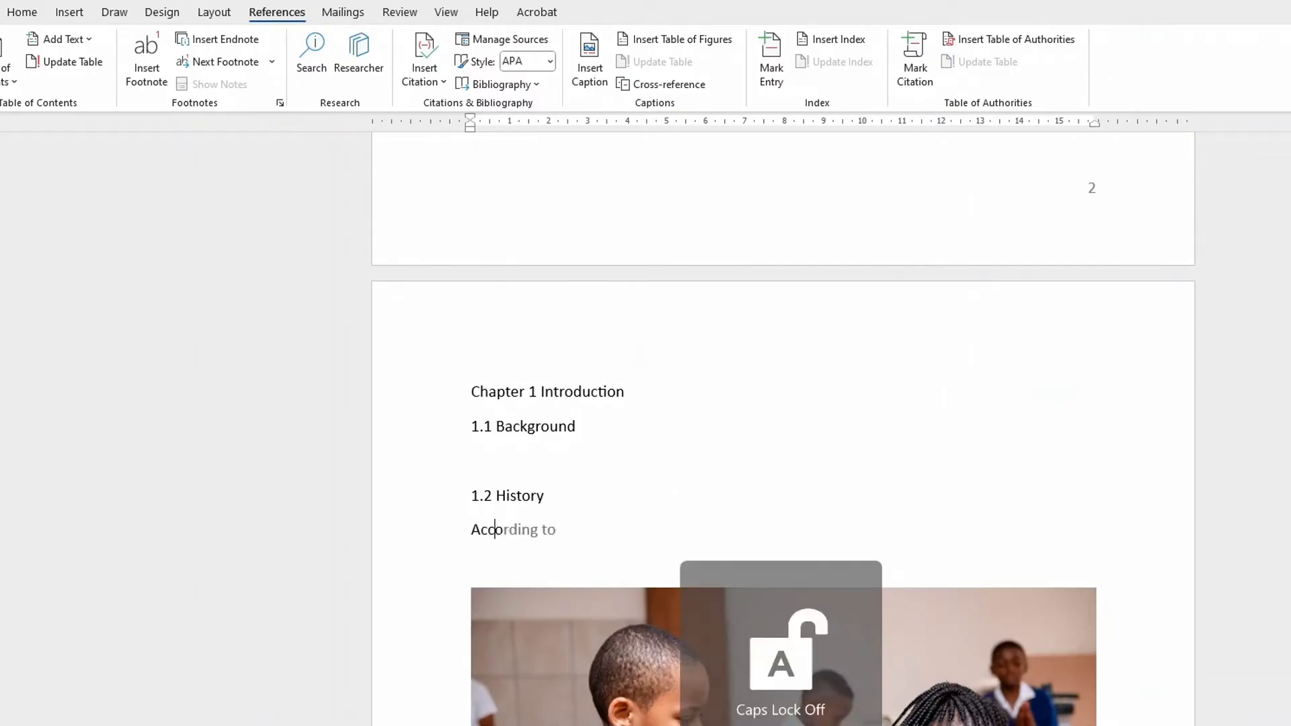
{"action": "type", "text": "ng"}
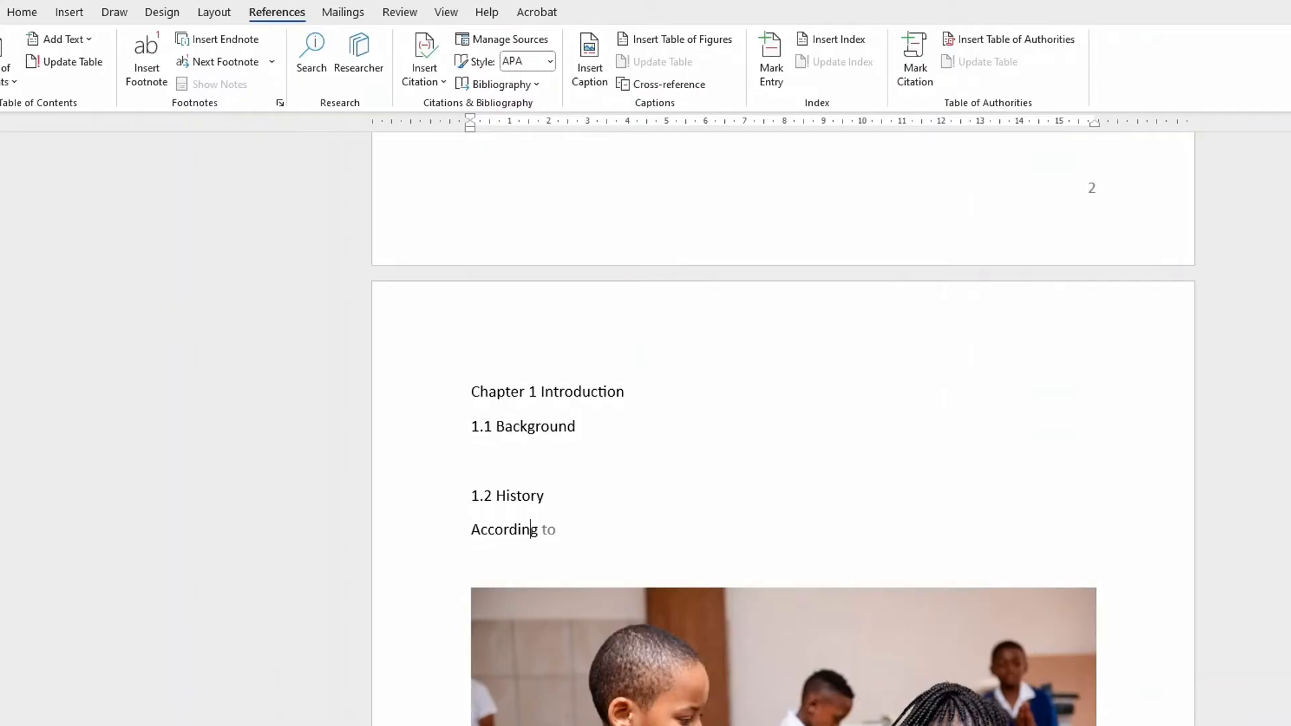
{"action": "type", "text": " to the ministry of education"}
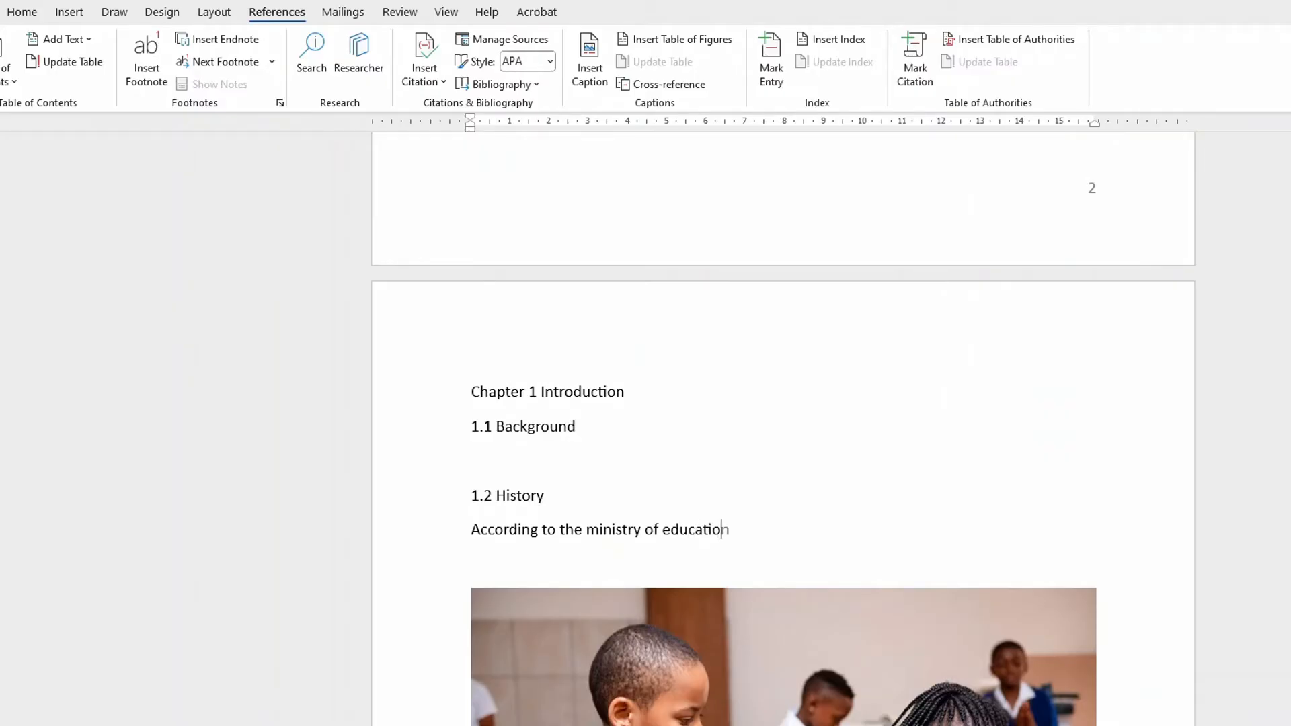
{"action": "type", "text": ", students are of"}
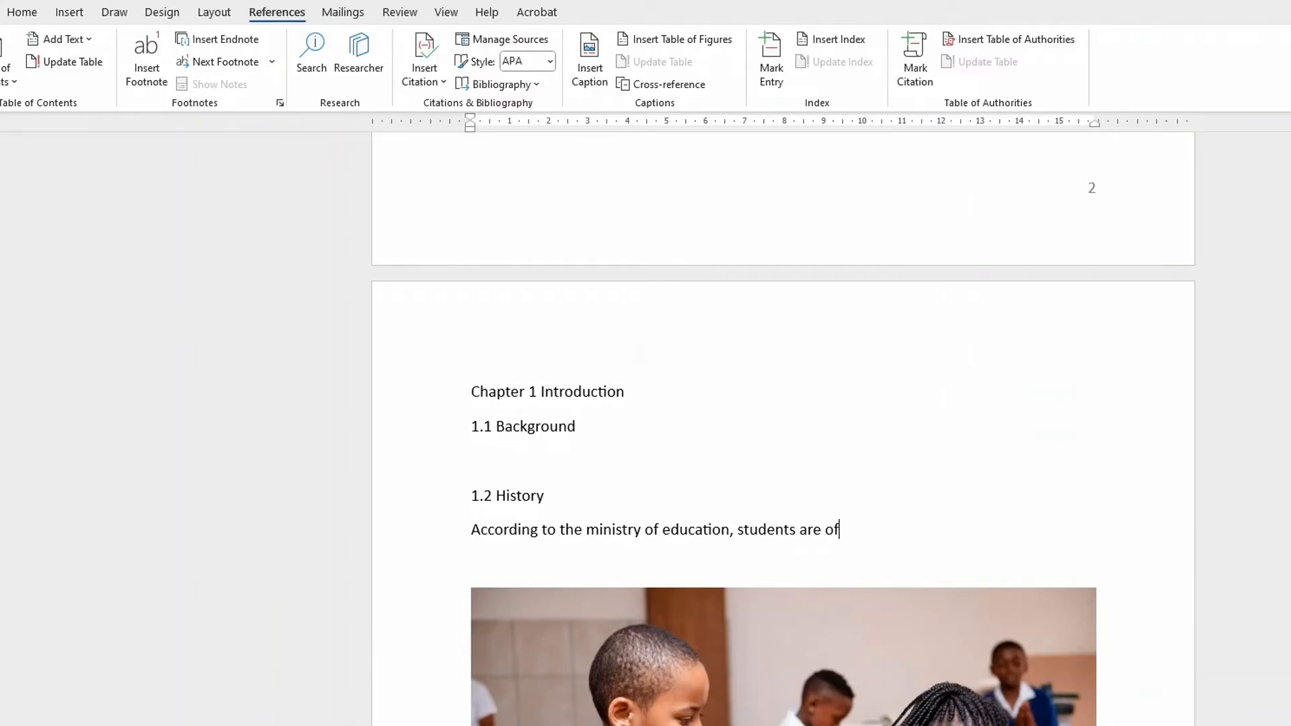
{"action": "key", "text": "BackSpace"}
{"action": "type", "text": "ten titred"}
{"action": "key", "text": "Caps_Lock"}
{"action": "type", "text": "."}
{"action": "key", "text": "Caps_Lock"}
Correct the misspelled last word of the sentence about the ministry of education to "tired"
{"action": "right_click", "coordinate": [883, 534]}
{"action": "left_click", "coordinate": [971, 559]}
{"action": "left_click", "coordinate": [729, 531]}
Continue the "1.2 History" paragraph with the sentence "This affects their grades."
{"action": "key", "text": "Caps_Lock"}
{"action": "type", "text": "T"}
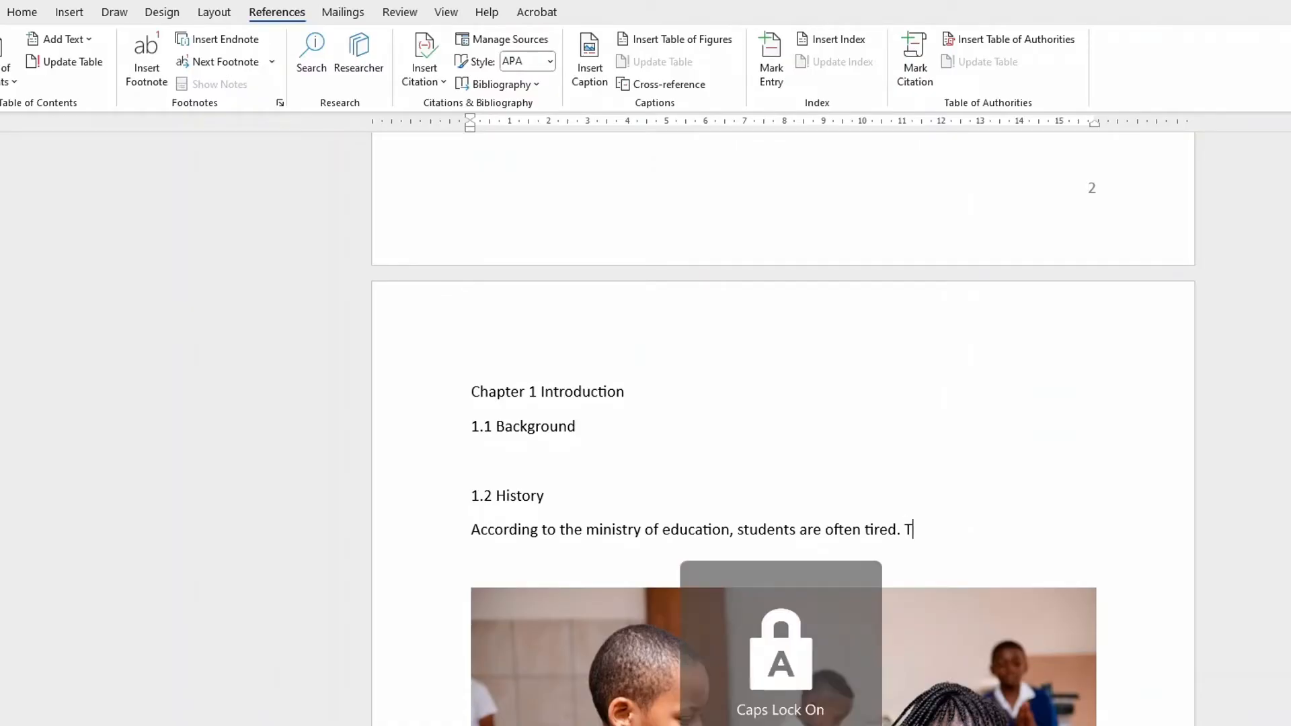
{"action": "key", "text": "Caps_Lock"}
{"action": "type", "text": "his a"}
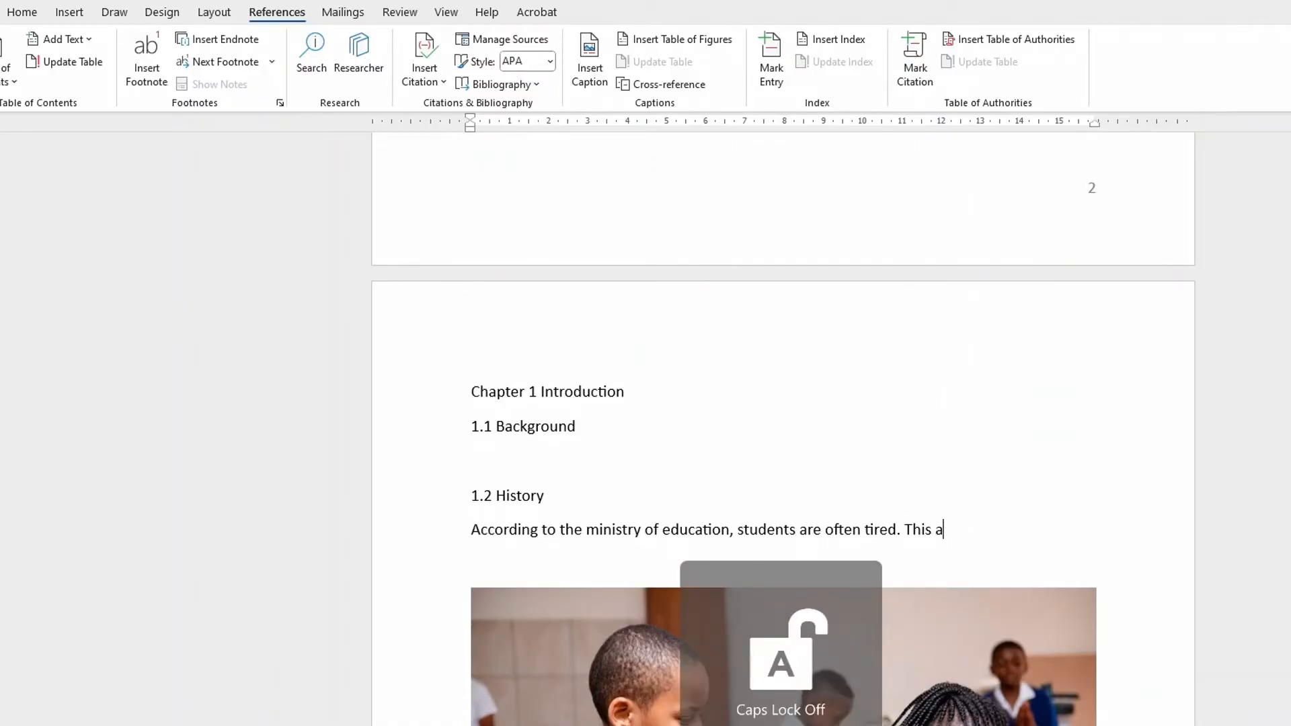
{"action": "type", "text": "ffec"}
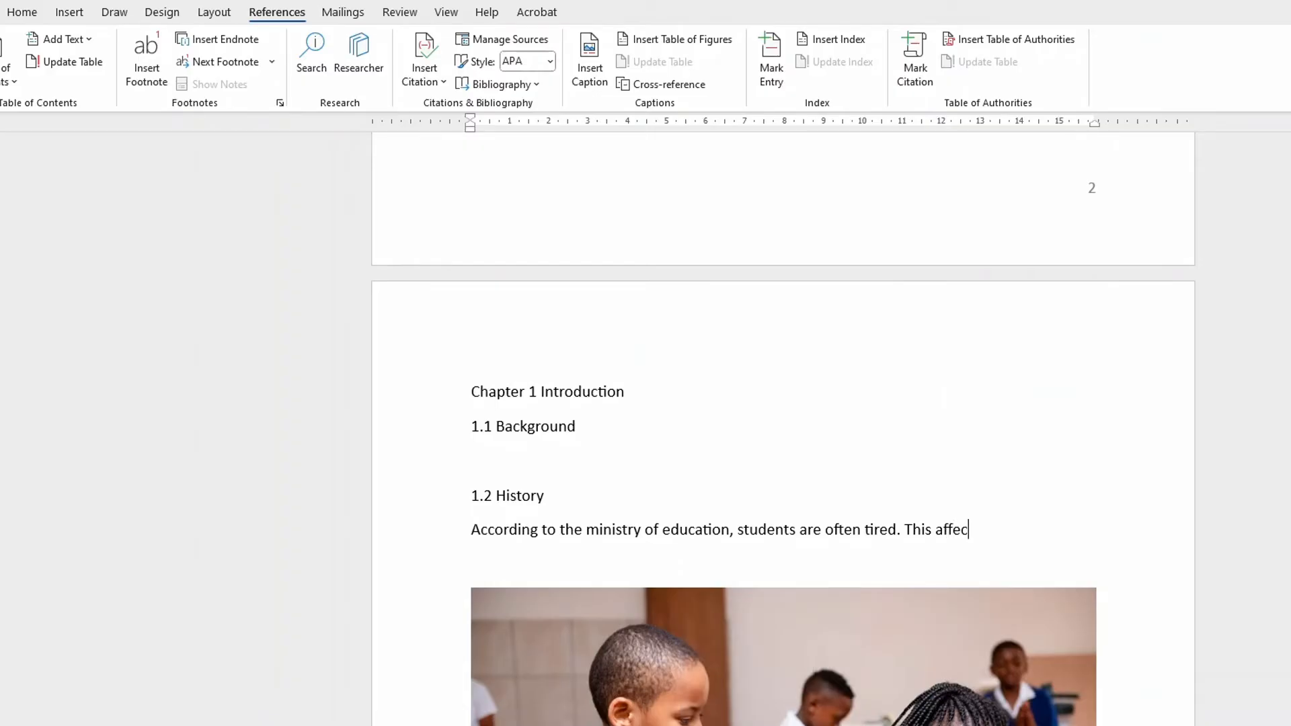
{"action": "type", "text": "ts their grades"}
{"action": "key", "text": "Caps_Lock"}
{"action": "type", "text": ". "}
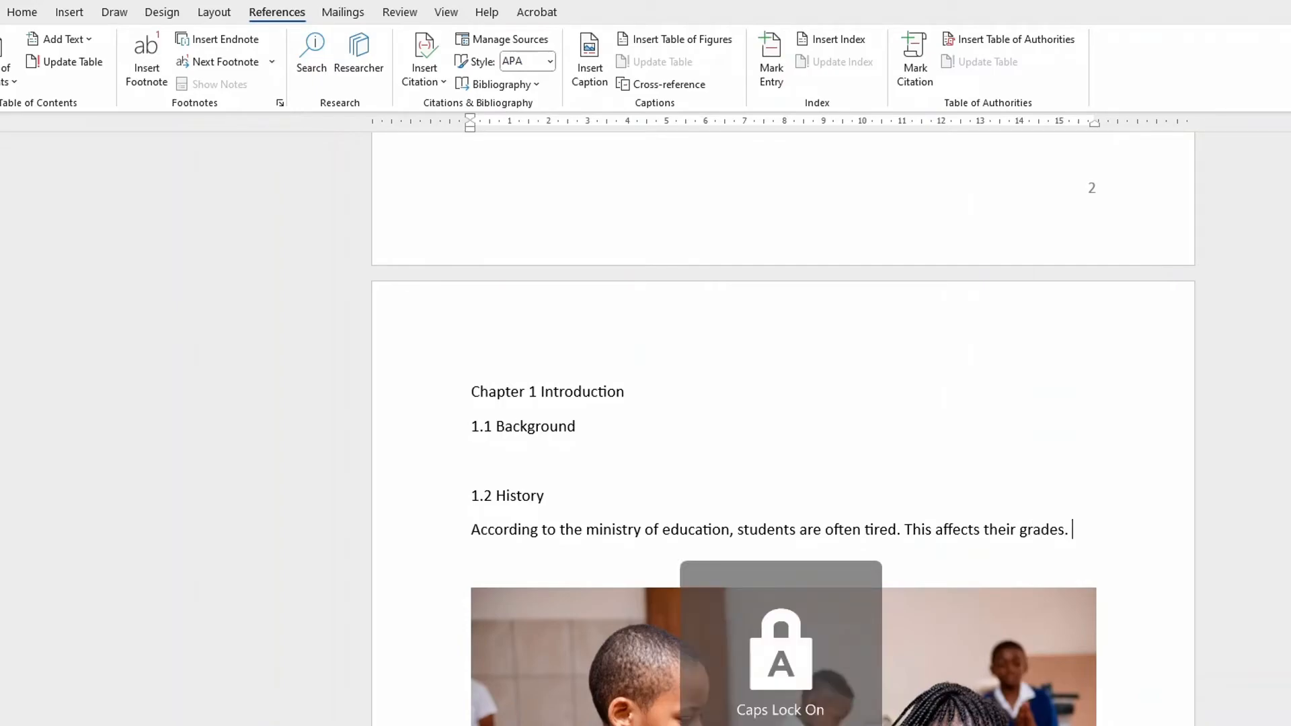
Finish the "1.2 History" paragraph with the sentence "Parents must do well to support their kids in school."
{"action": "type", "text": "P"}
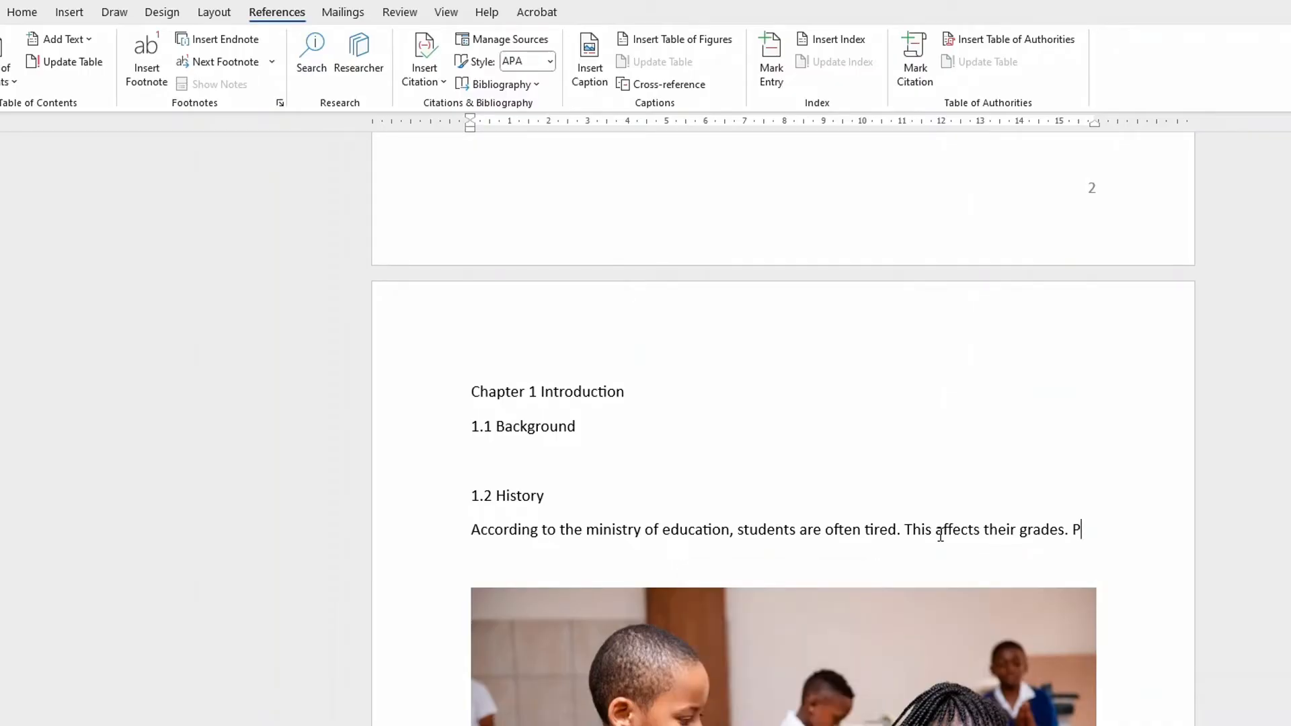
{"action": "type", "text": "arents must do well to support their "}
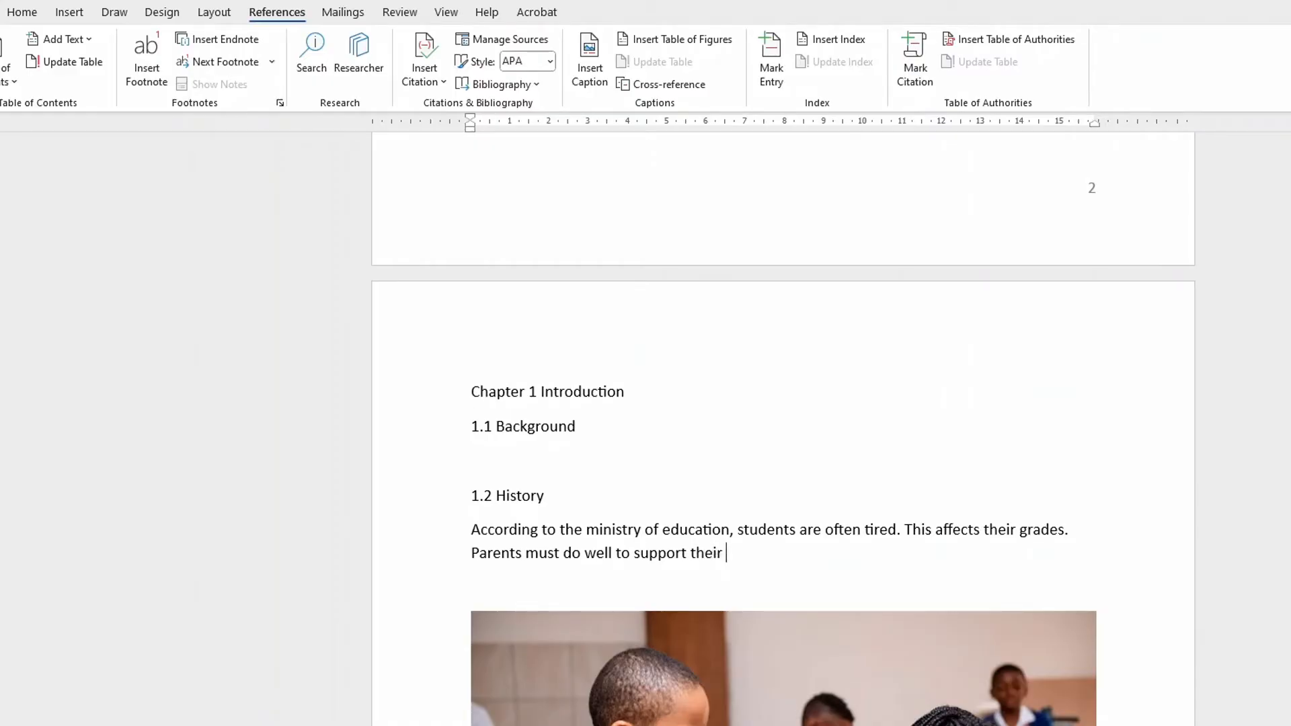
{"action": "type", "text": "kids in school"}
{"action": "key", "text": "Caps_Lock"}
{"action": "type", "text": "."}
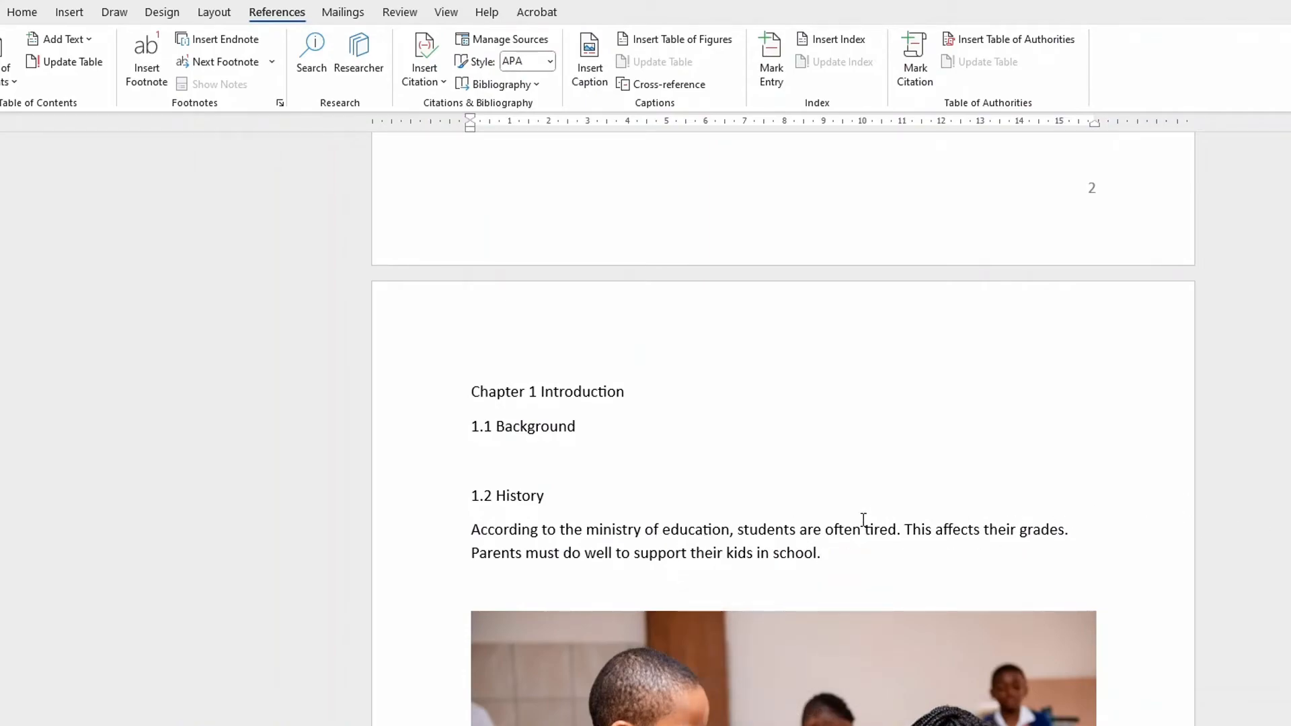
Switch to the Edge browser, look up Google Scholar in a new tab and open its site
{"action": "scroll", "coordinate": [851, 519], "scroll_direction": "up", "scroll_amount": 1}
{"action": "scroll", "coordinate": [845, 525], "scroll_direction": "down", "scroll_amount": 3}
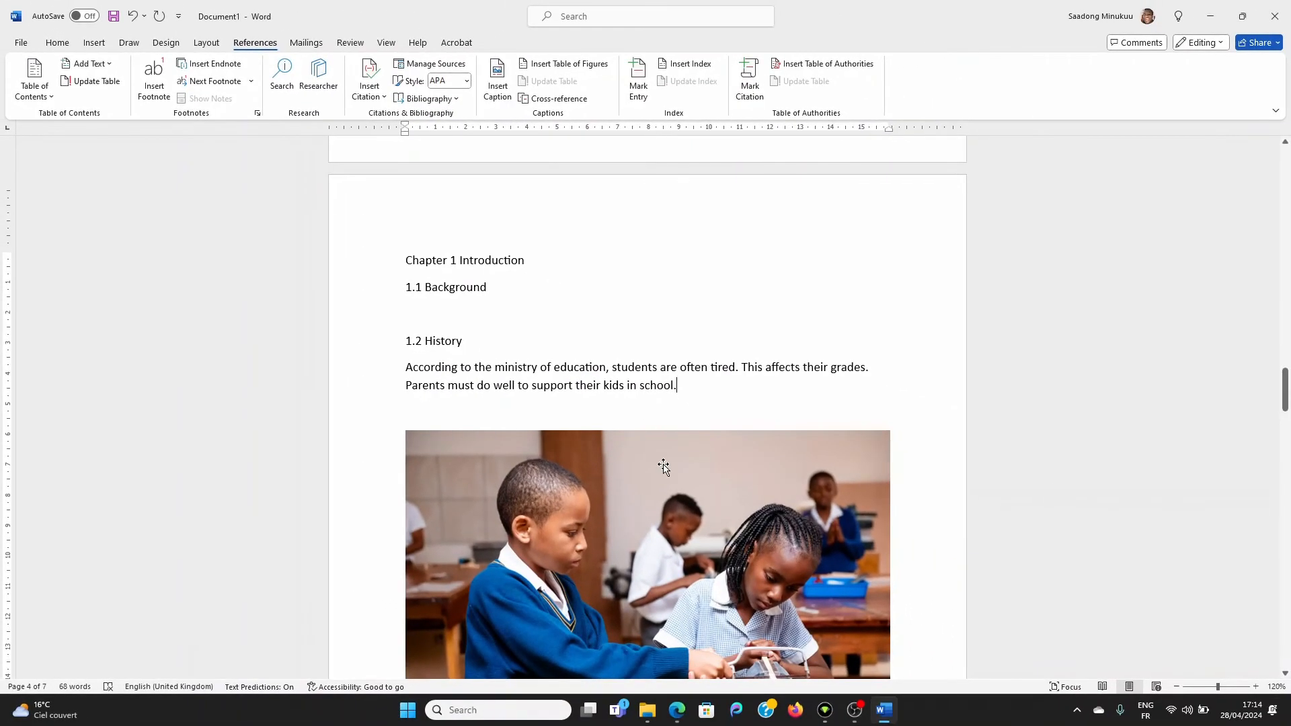
{"action": "left_click", "coordinate": [679, 712]}
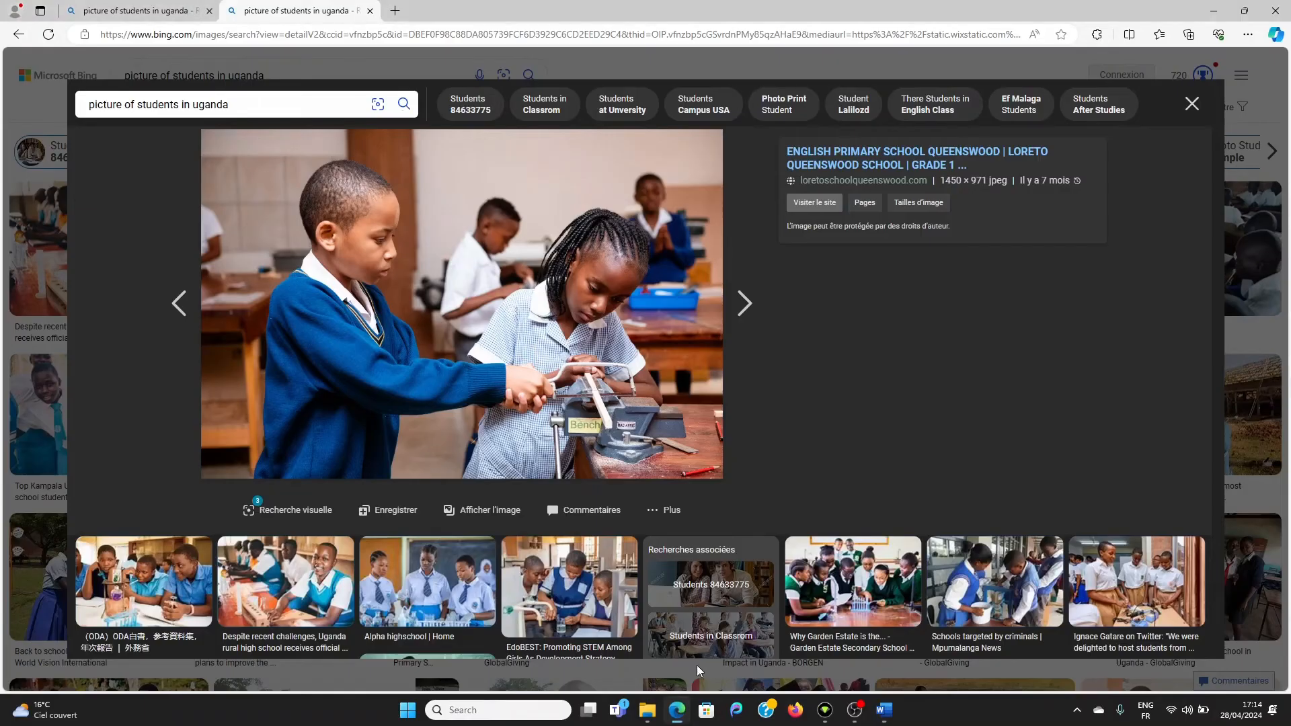
{"action": "left_click", "coordinate": [395, 11]}
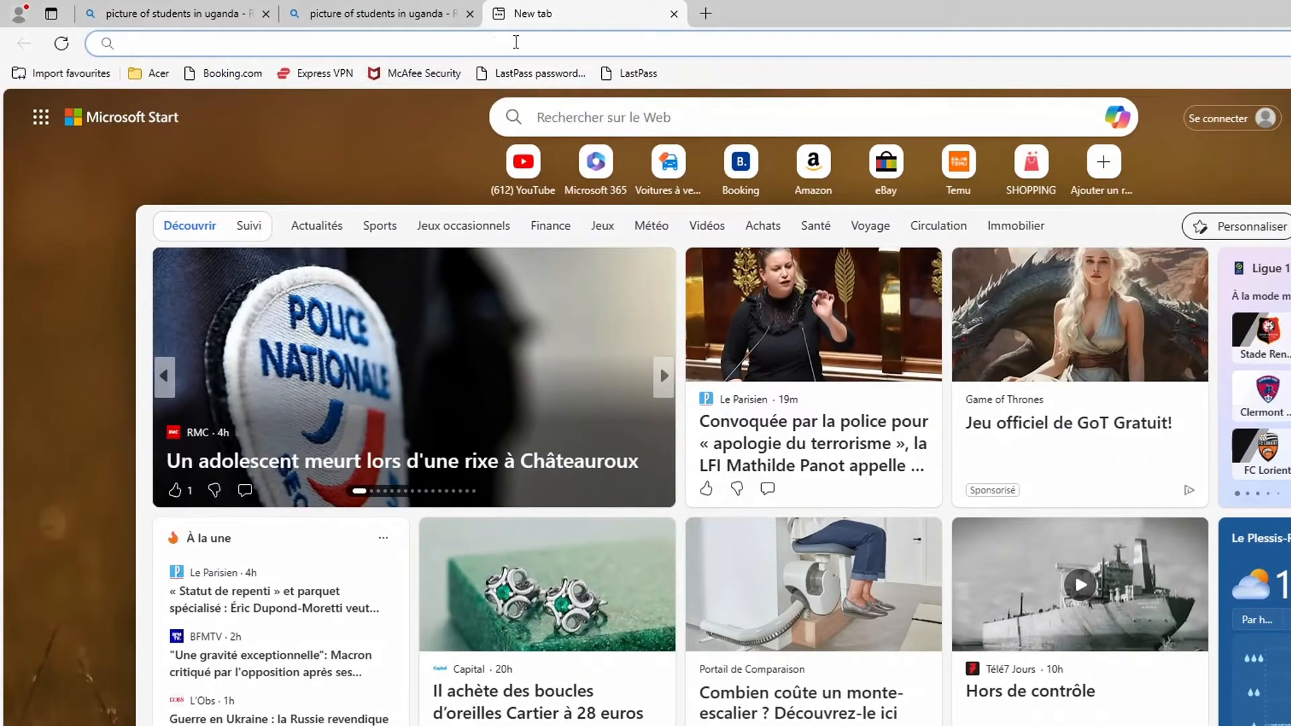
{"action": "type", "text": "G"}
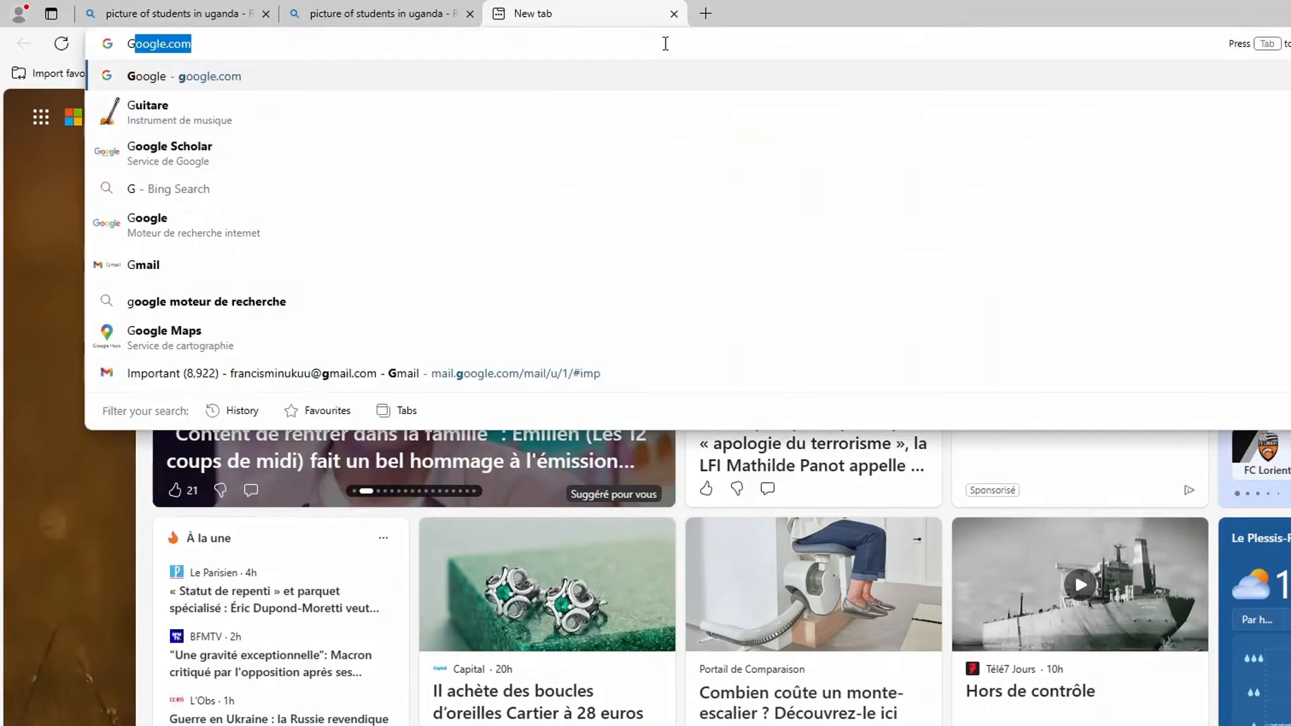
{"action": "type", "text": "OO"}
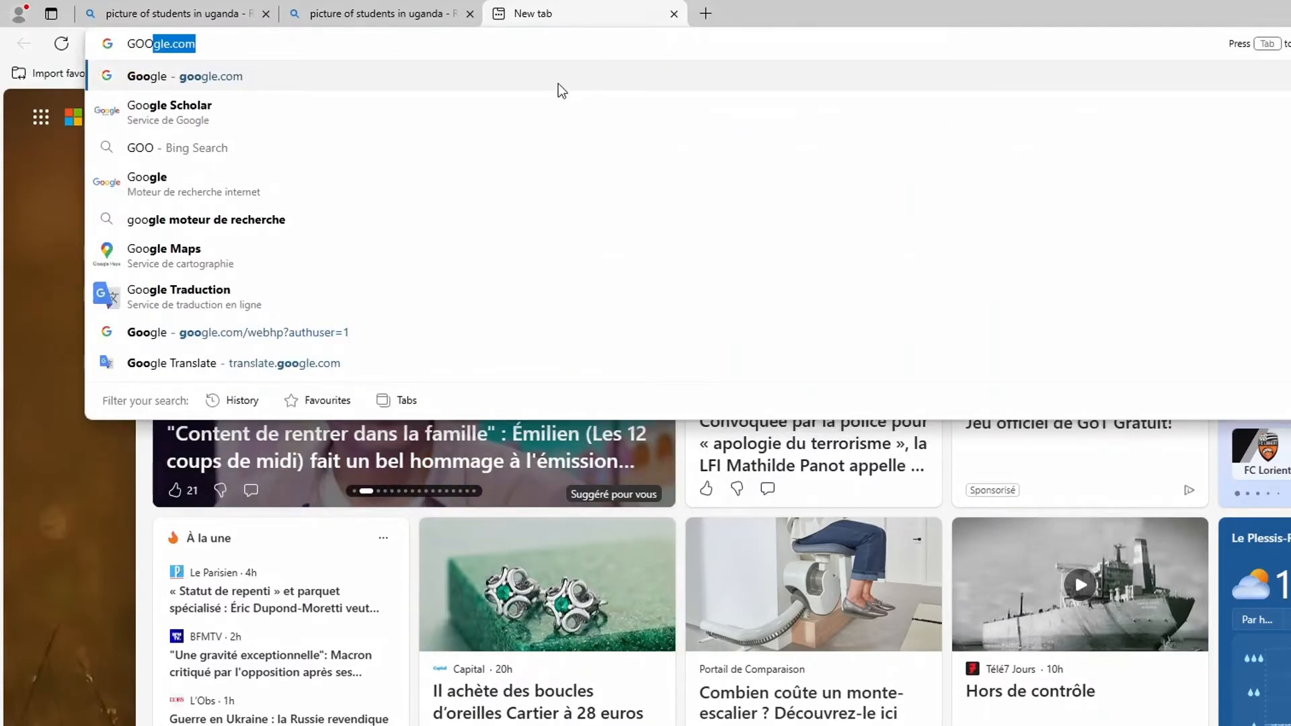
{"action": "left_click", "coordinate": [214, 114]}
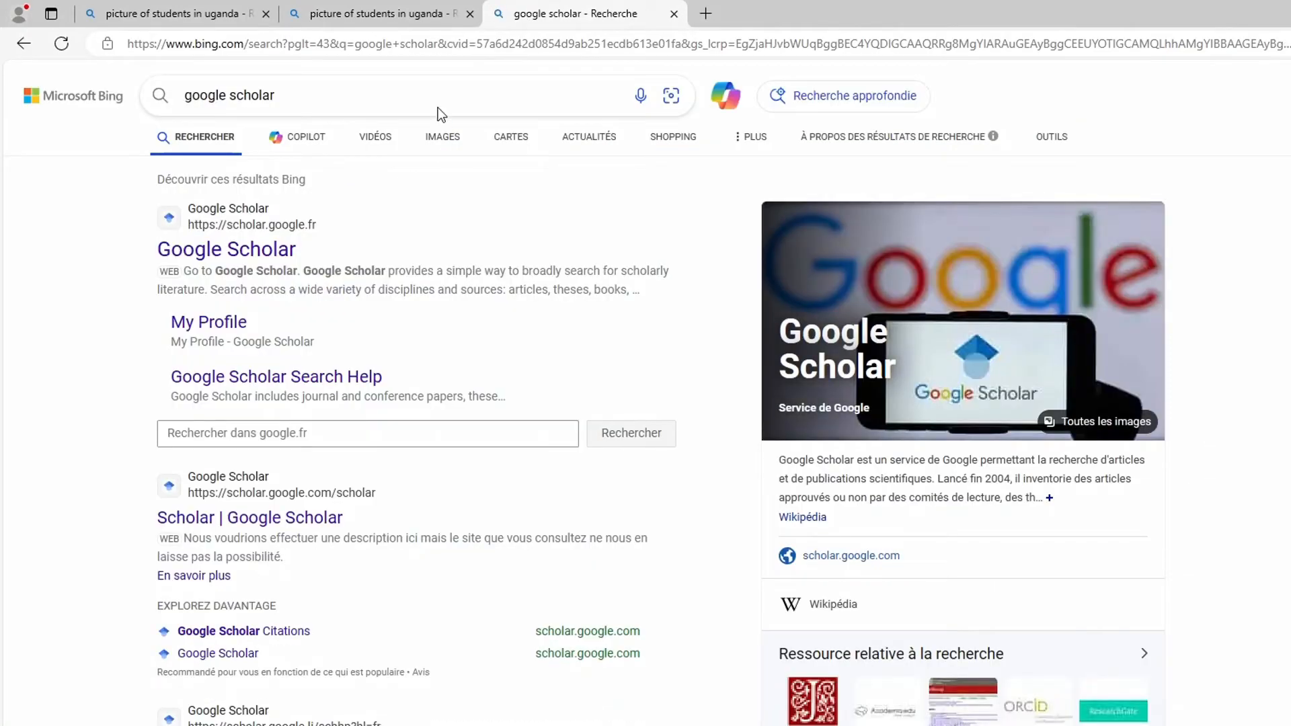
{"action": "left_click", "coordinate": [254, 246]}
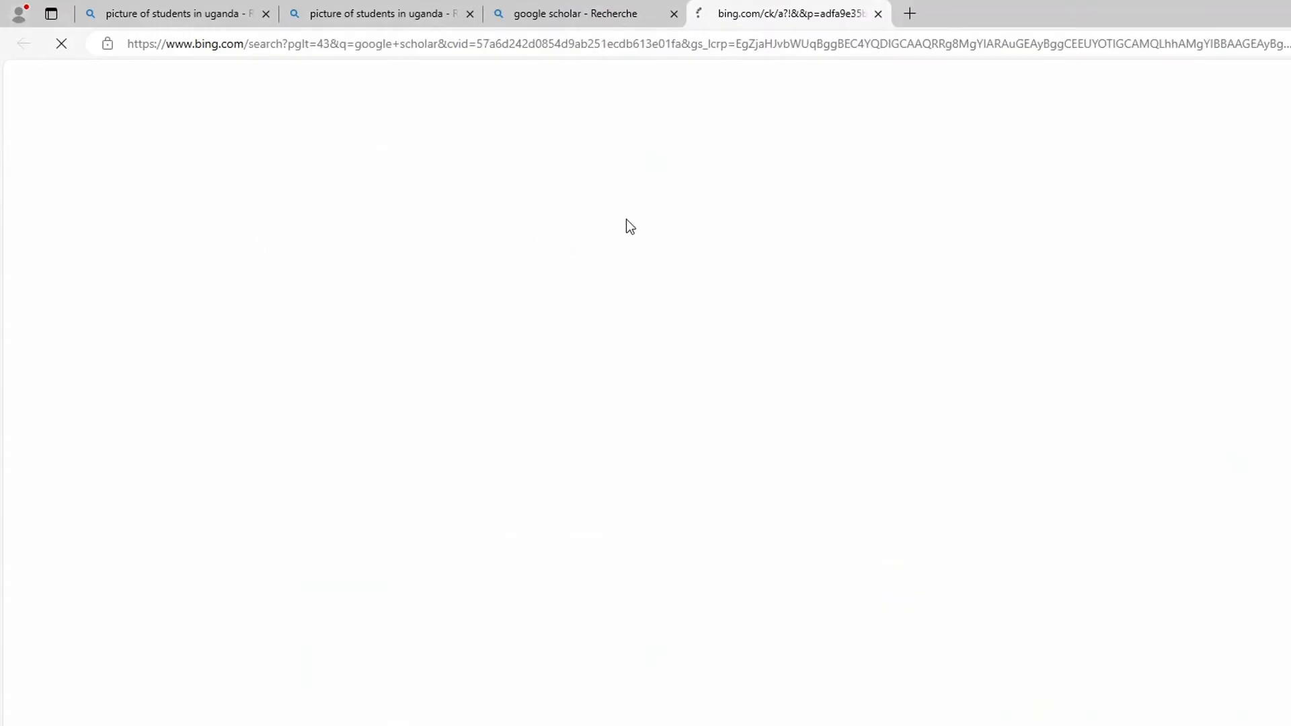
Search Google Scholar for "STUDENTS"
{"action": "left_click", "coordinate": [670, 276]}
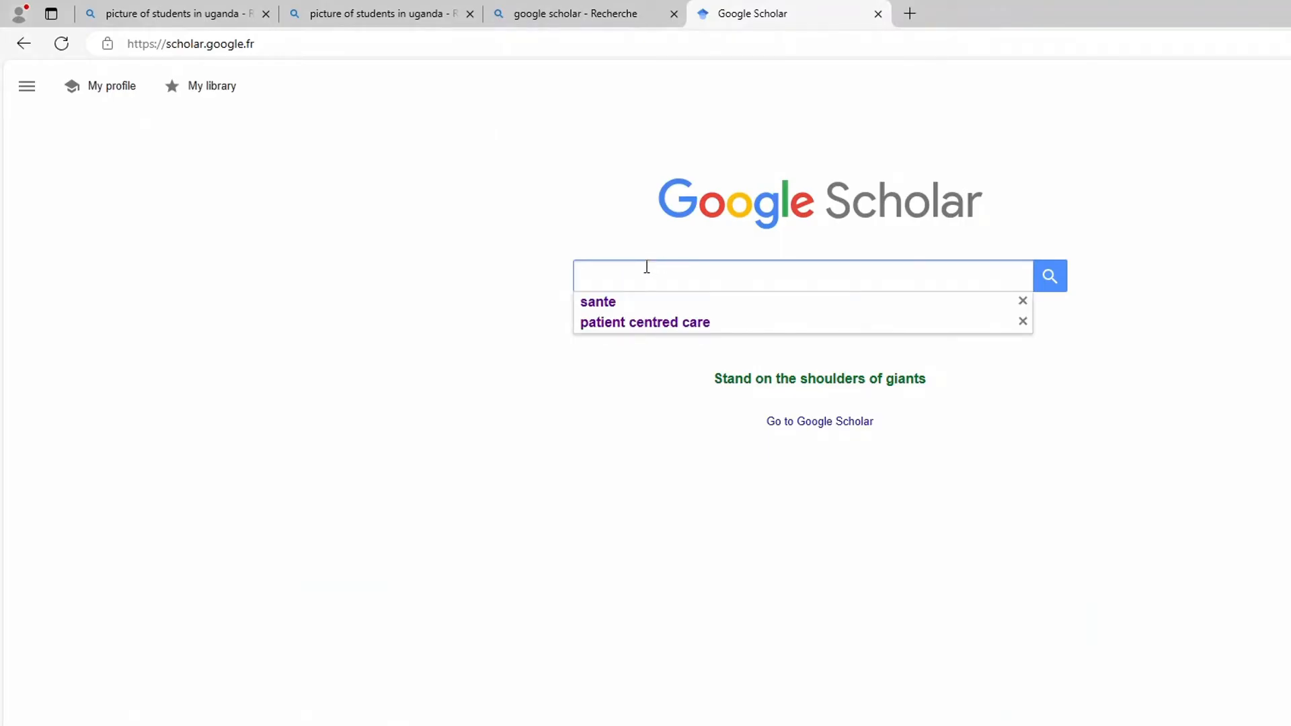
{"action": "type", "text": "STUD"}
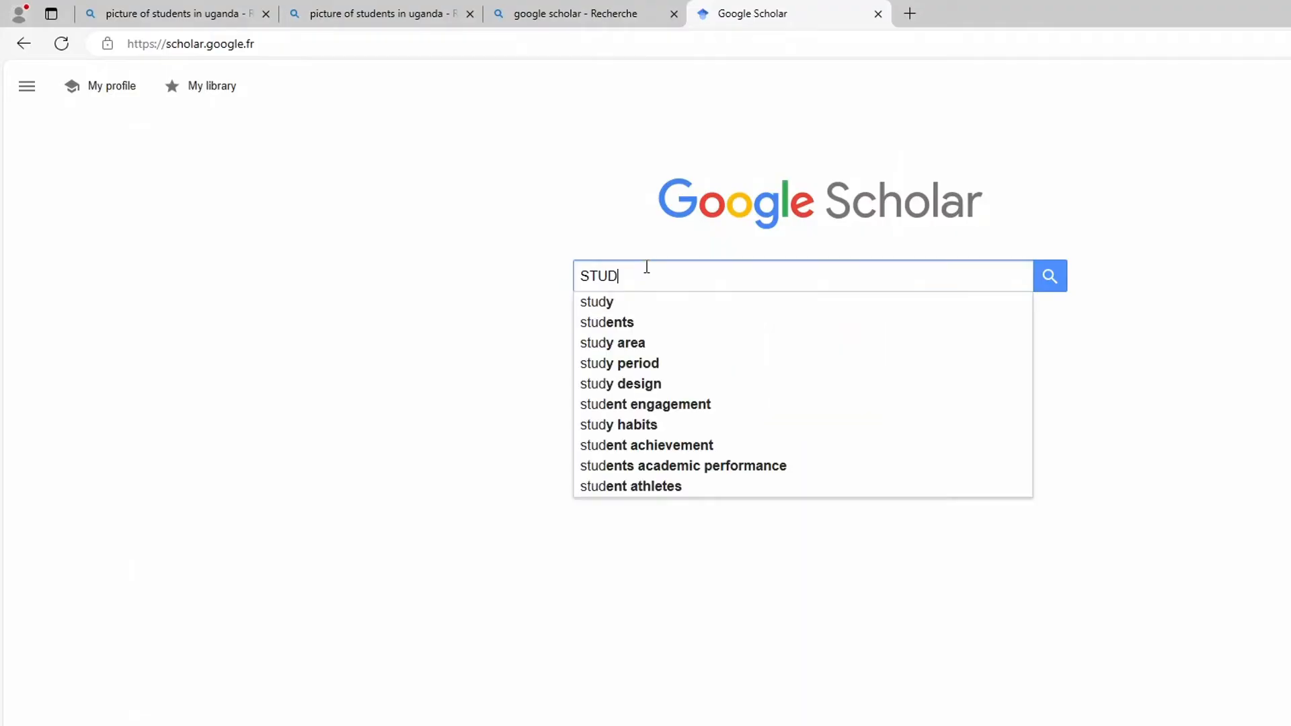
{"action": "type", "text": "ENT"}
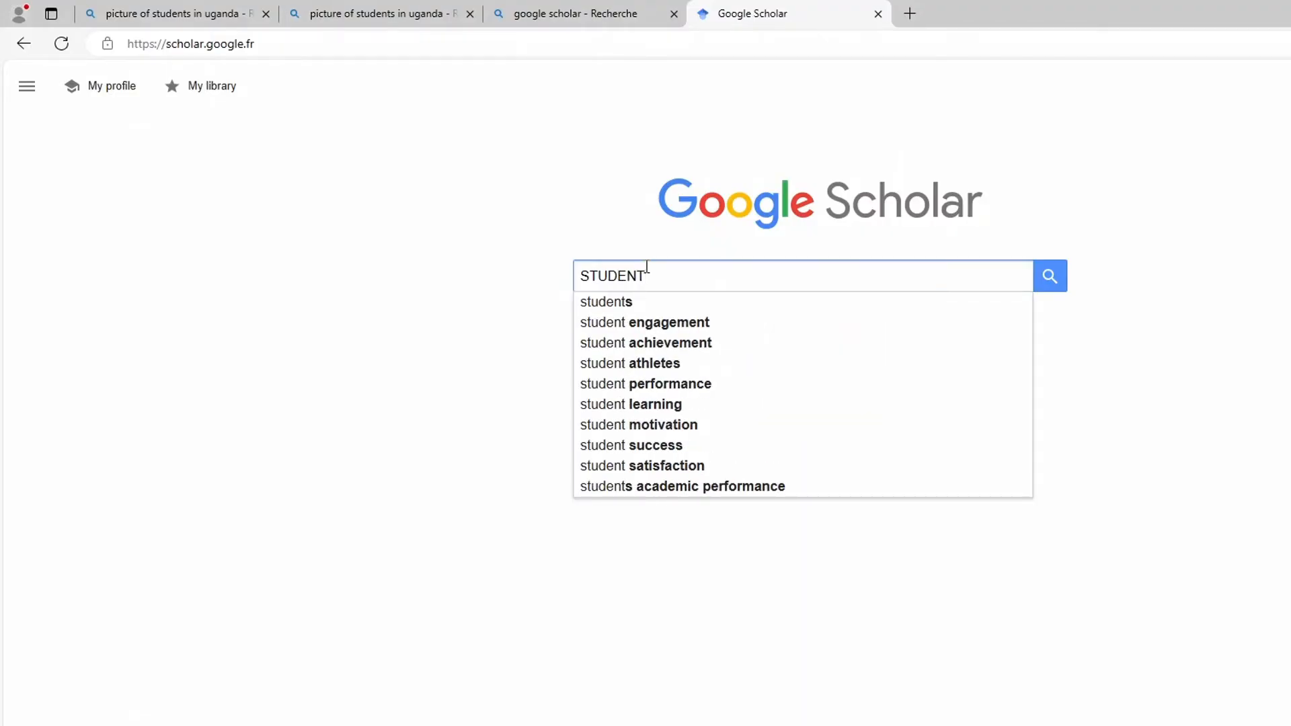
{"action": "type", "text": "S"}
{"action": "key", "text": "Return"}
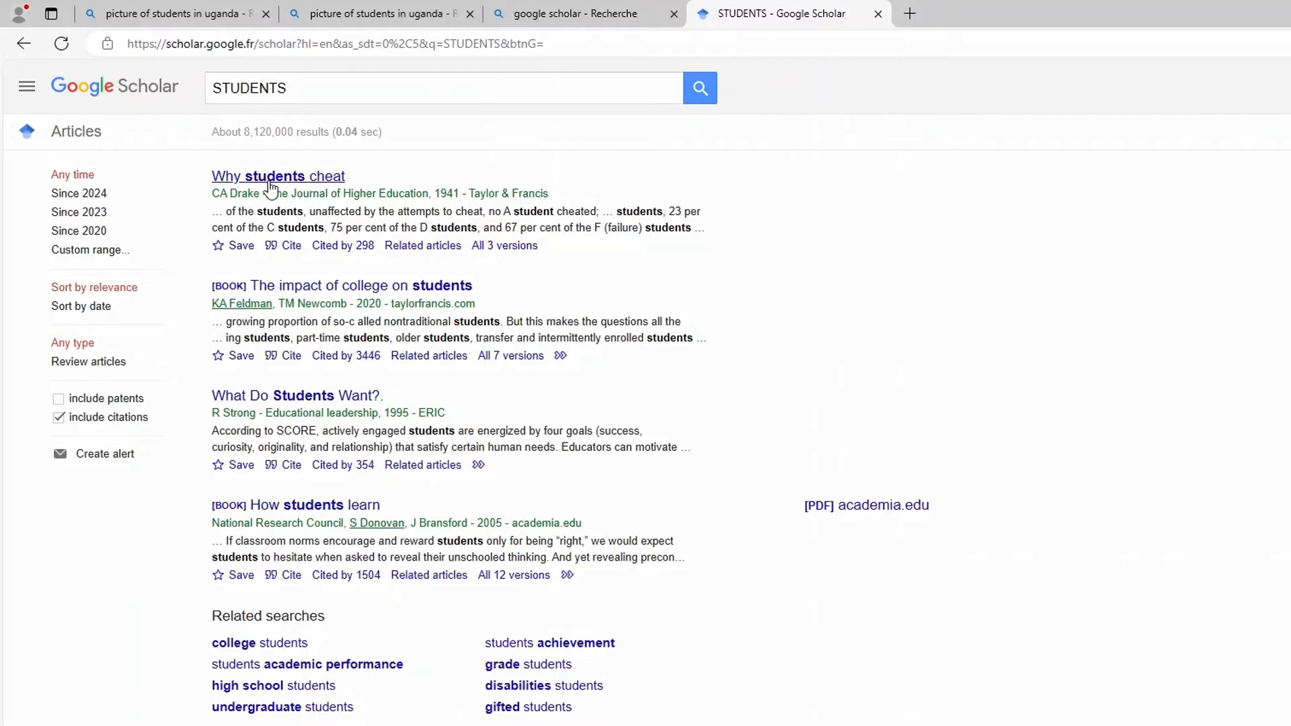
Open the article "Why students cheat", accept the site's cookies and look through the article page
{"action": "left_click", "coordinate": [305, 183]}
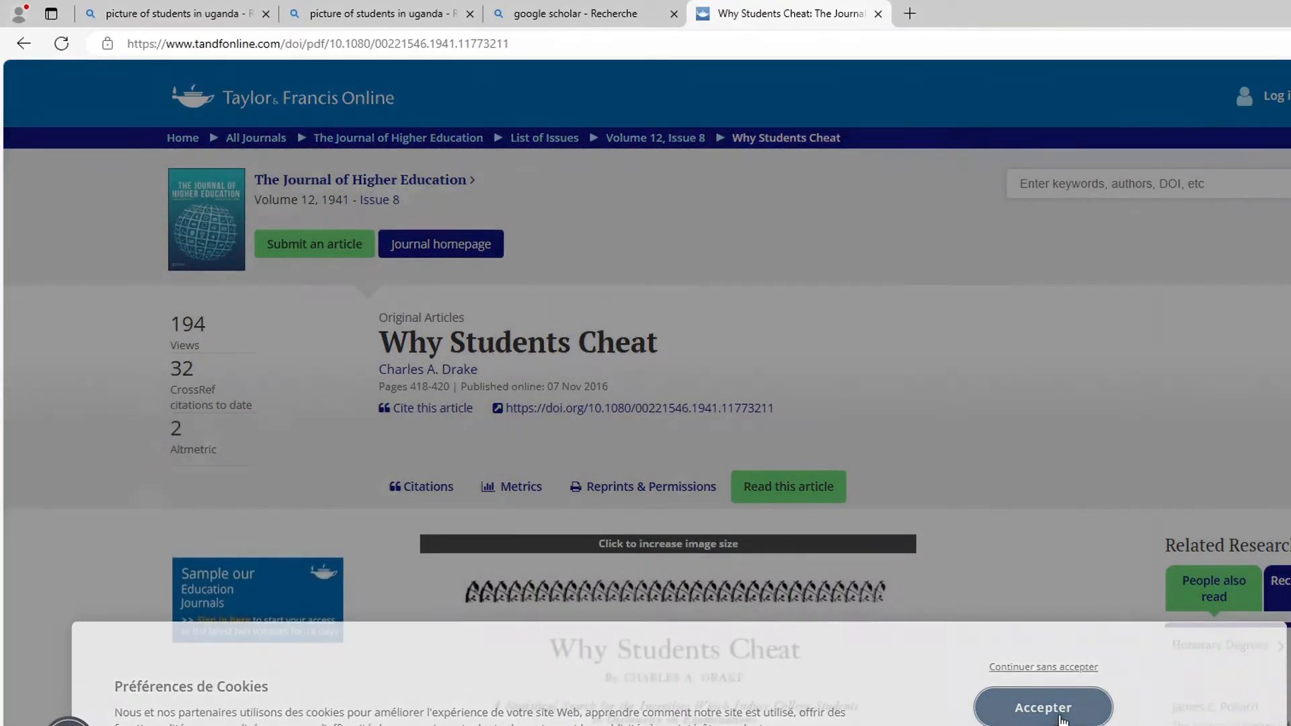
{"action": "left_click", "coordinate": [1043, 707]}
{"action": "scroll", "coordinate": [856, 615], "scroll_direction": "down", "scroll_amount": 7}
{"action": "scroll", "coordinate": [874, 605], "scroll_direction": "up", "scroll_amount": 5}
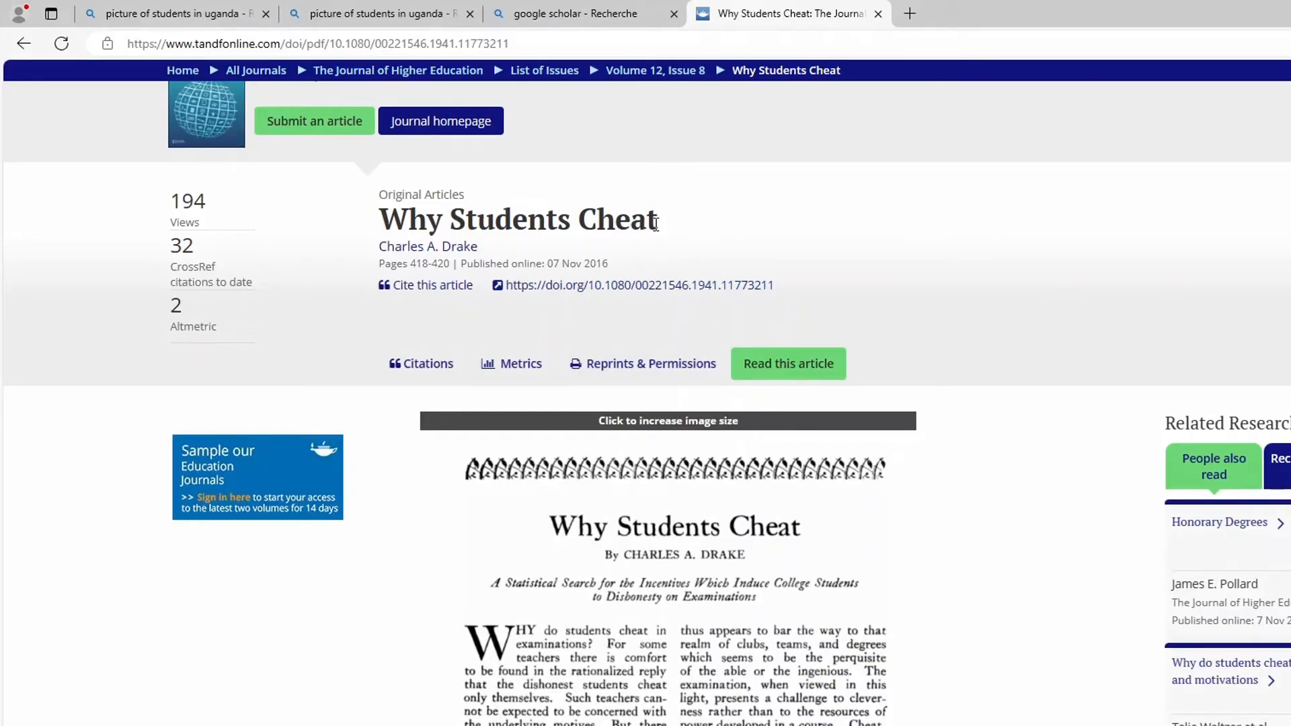
Copy the article's title "Why Students Cheat" from the page header
{"action": "left_click_drag", "start_coordinate": [665, 220], "coordinate": [376, 220]}
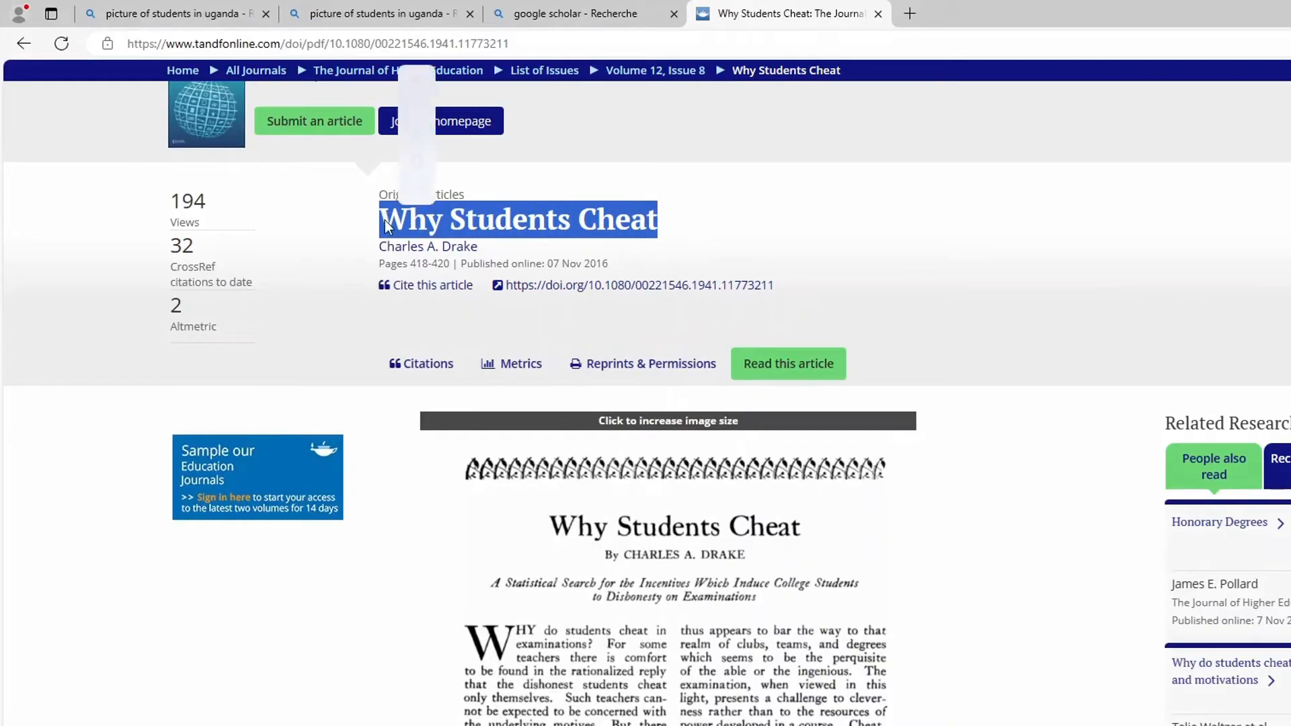
{"action": "right_click", "coordinate": [487, 220]}
{"action": "left_click", "coordinate": [546, 239]}
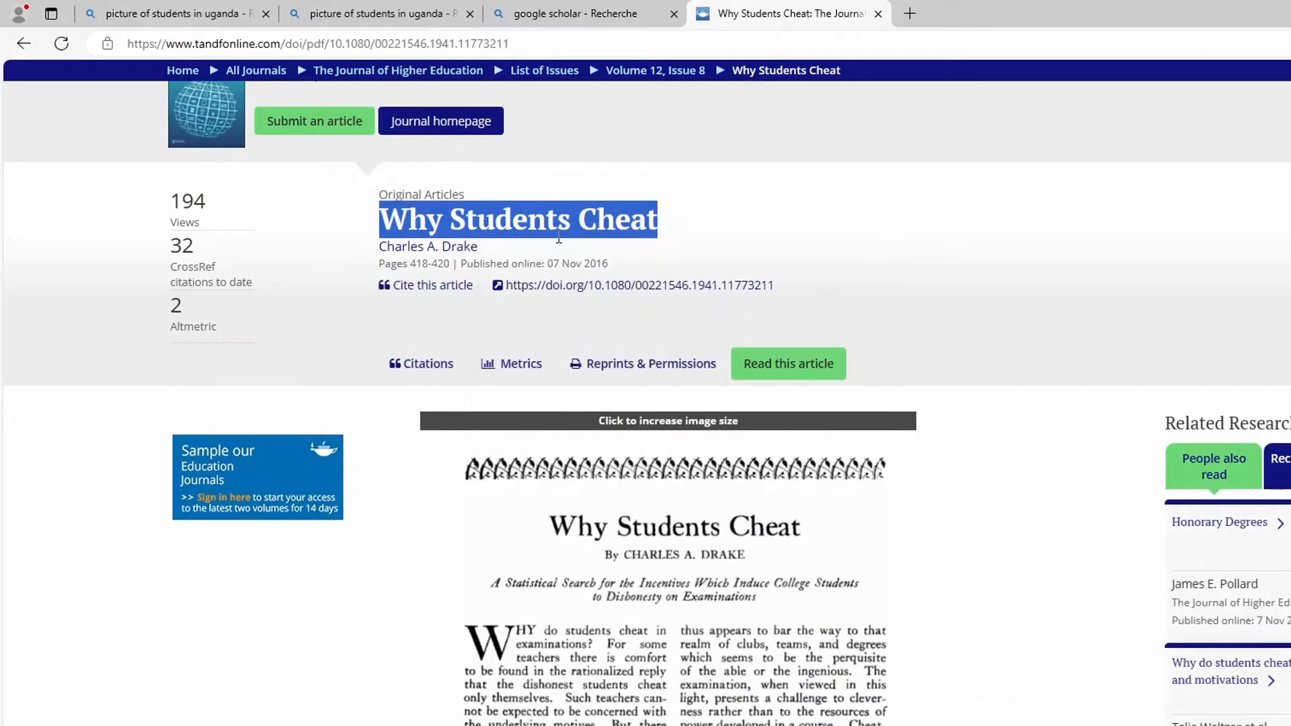
Return to Word and create a new citation source of type Journal Article before the period after "school"
{"action": "key", "text": "alt+Tab"}
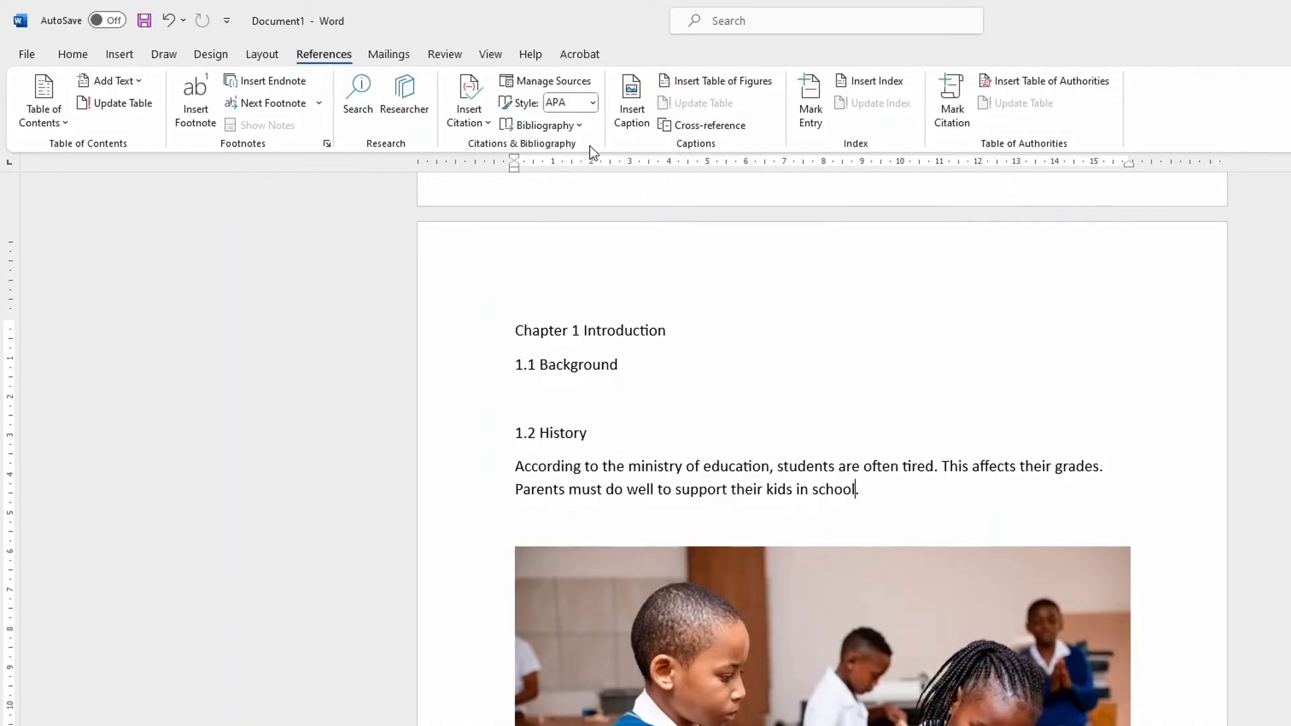
{"action": "left_click", "coordinate": [484, 124]}
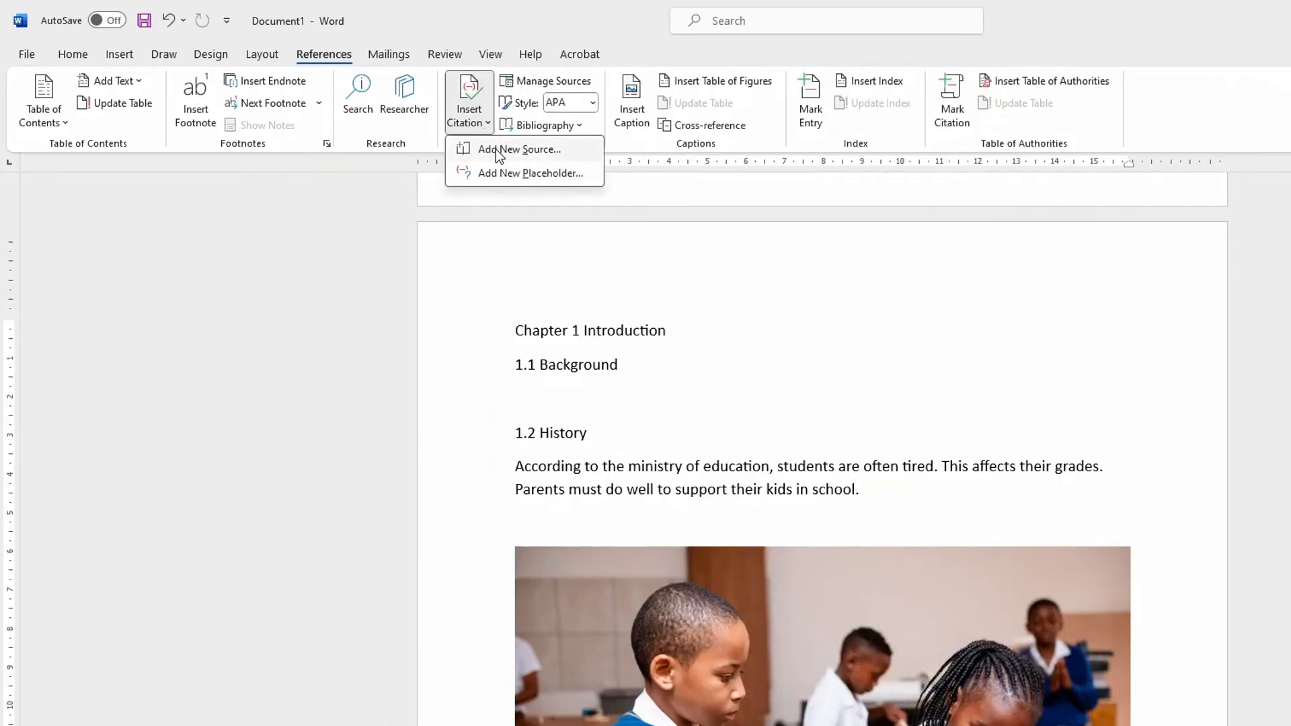
{"action": "left_click", "coordinate": [495, 149]}
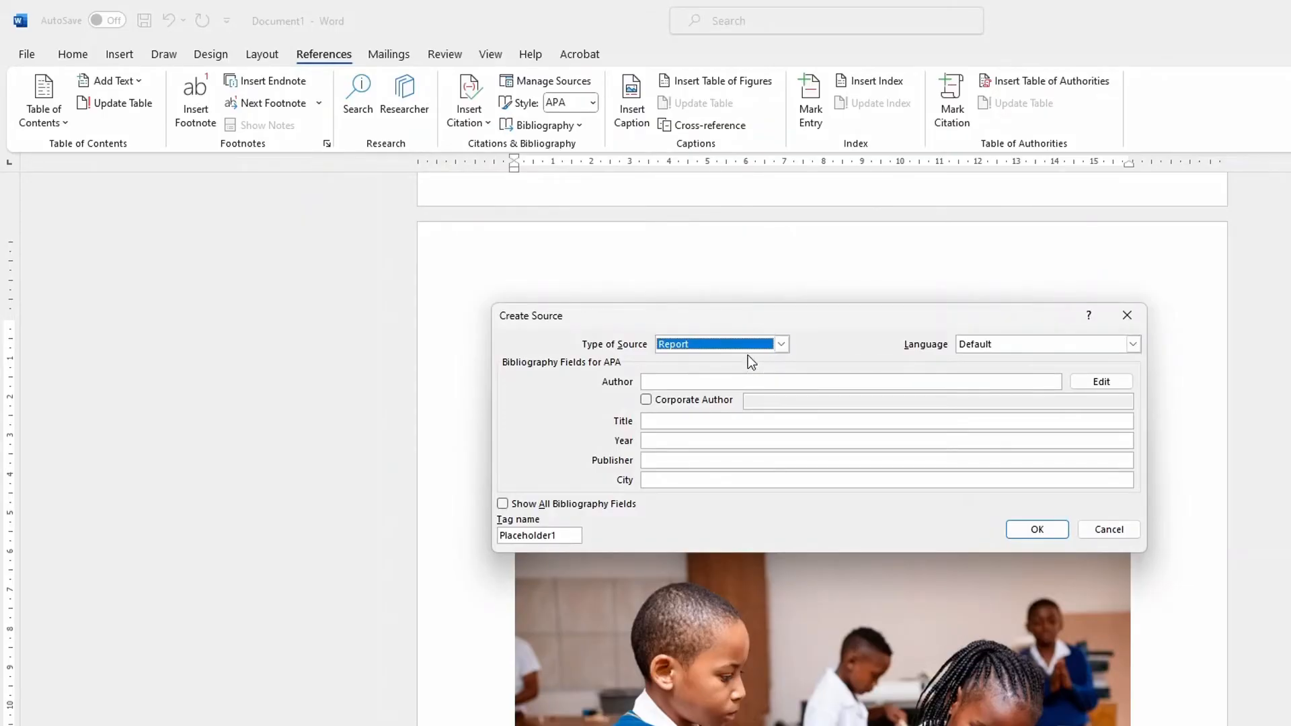
{"action": "left_click", "coordinate": [781, 344]}
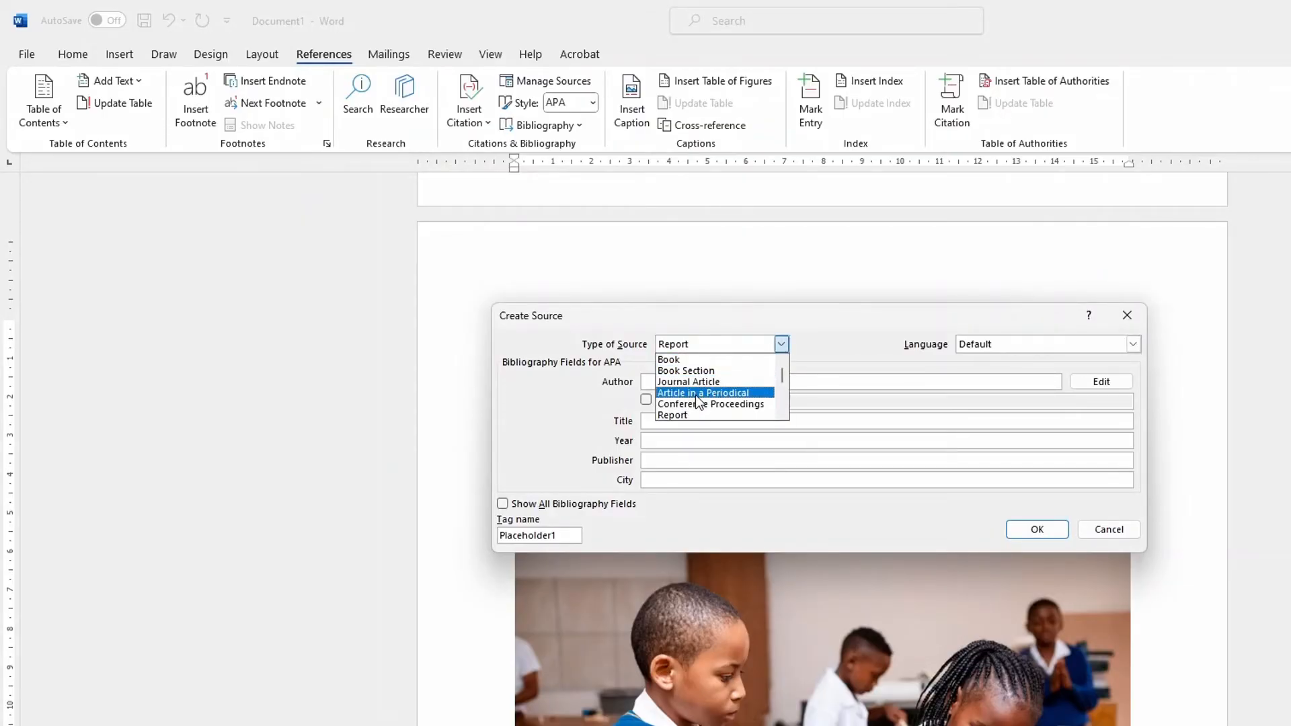
{"action": "left_click", "coordinate": [696, 394]}
{"action": "left_click", "coordinate": [780, 344]}
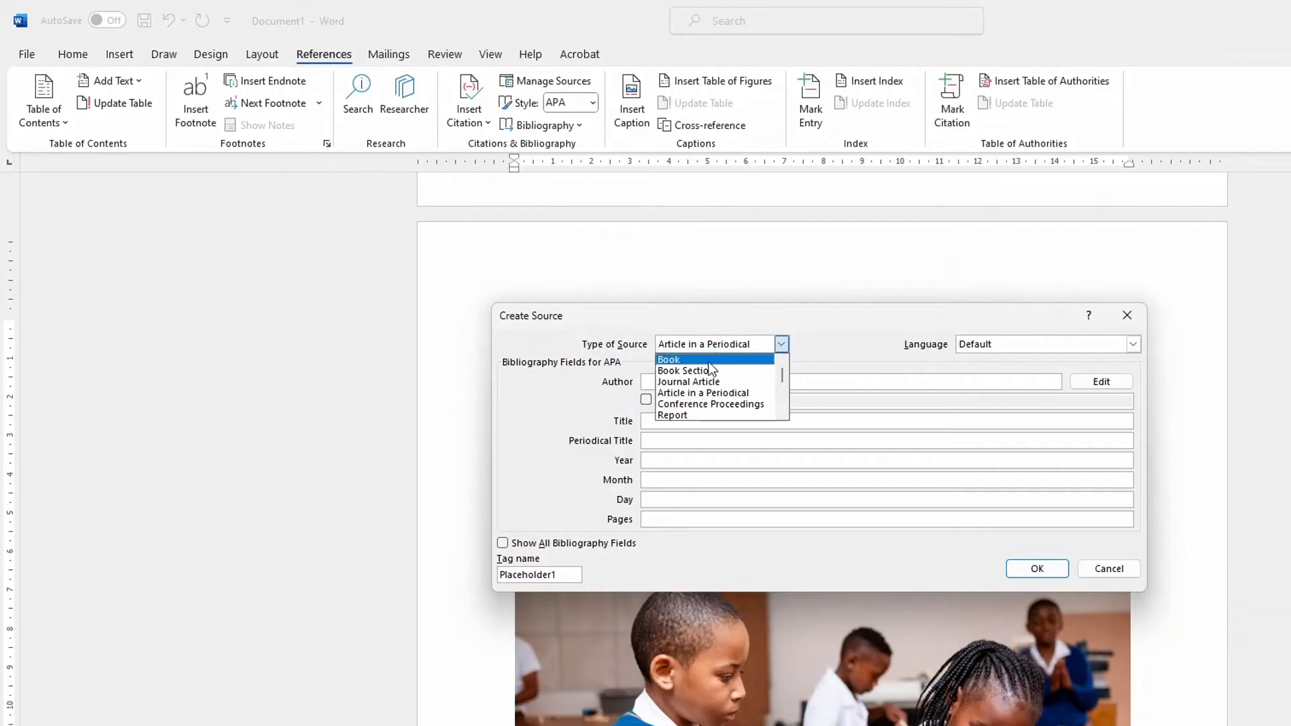
{"action": "left_click", "coordinate": [701, 375]}
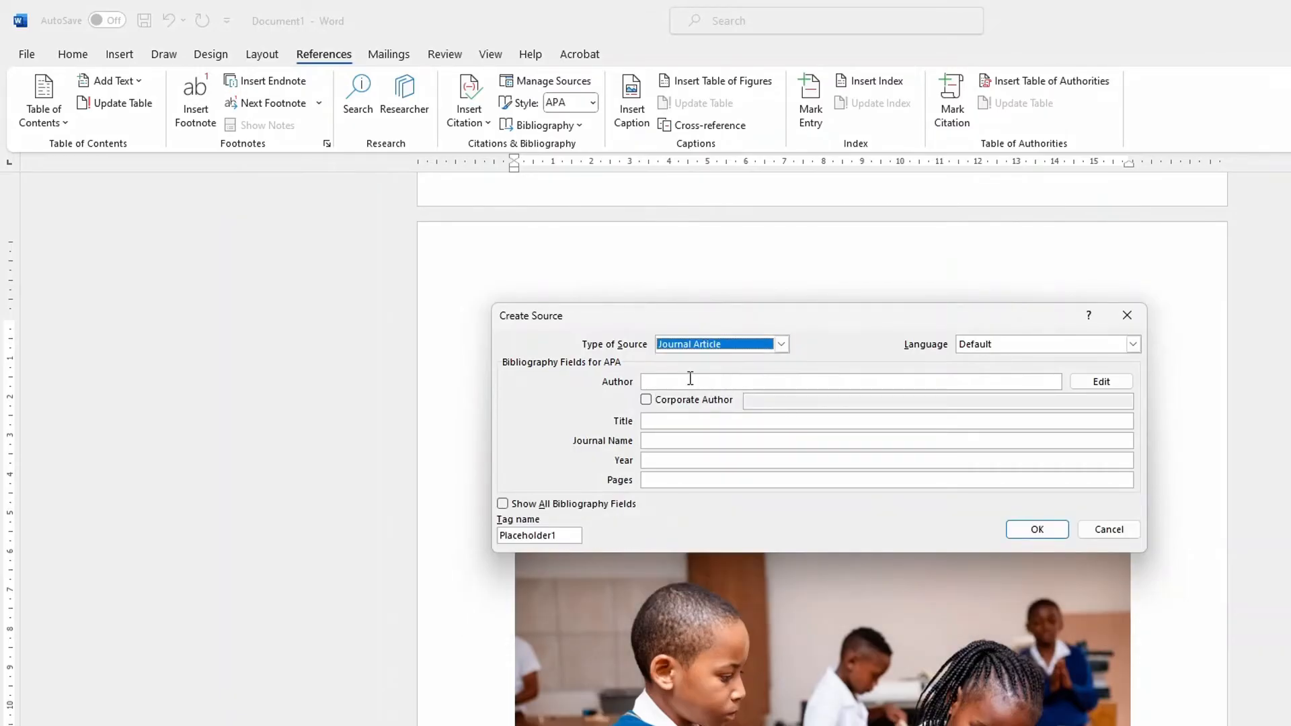
Paste "Why Students Cheat" as the title of the new source
{"action": "left_click", "coordinate": [690, 380]}
{"action": "left_click", "coordinate": [670, 418]}
{"action": "right_click", "coordinate": [673, 419]}
{"action": "left_click", "coordinate": [708, 469]}
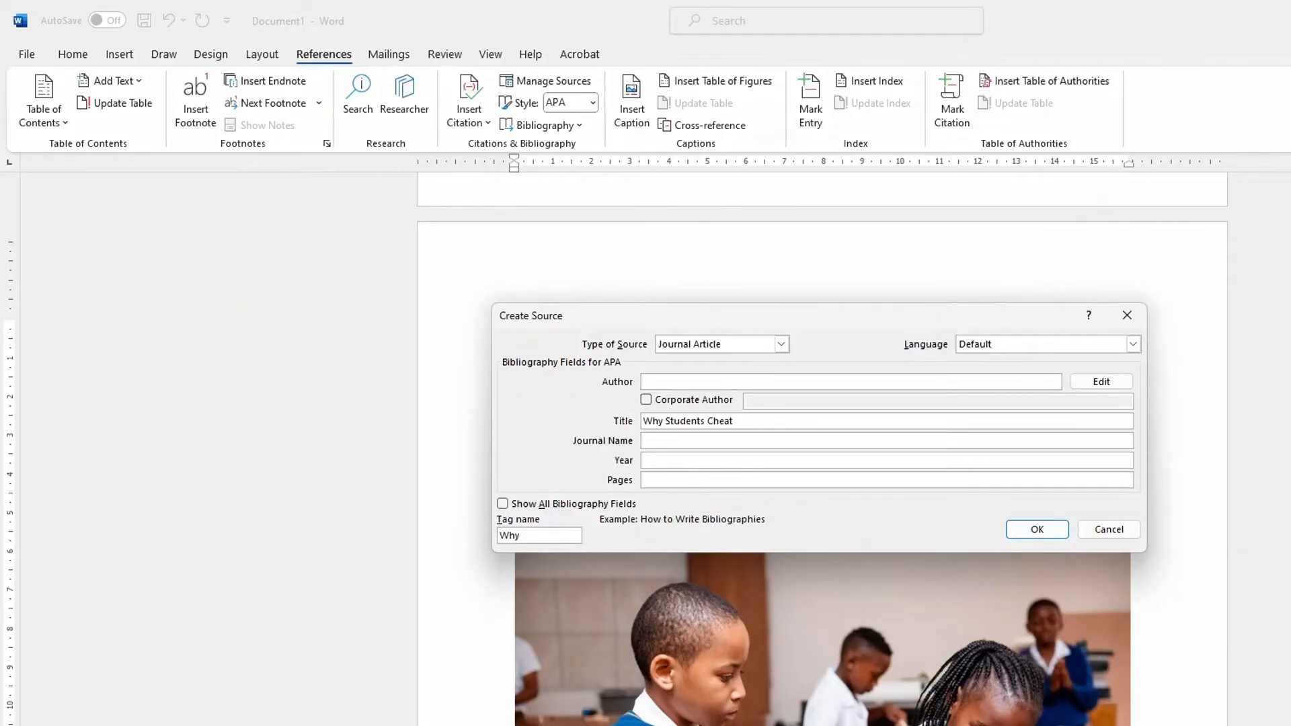
Copy the author's name from the article page in the browser and paste it as the author of the new source in Word
{"action": "key", "text": "alt+Tab"}
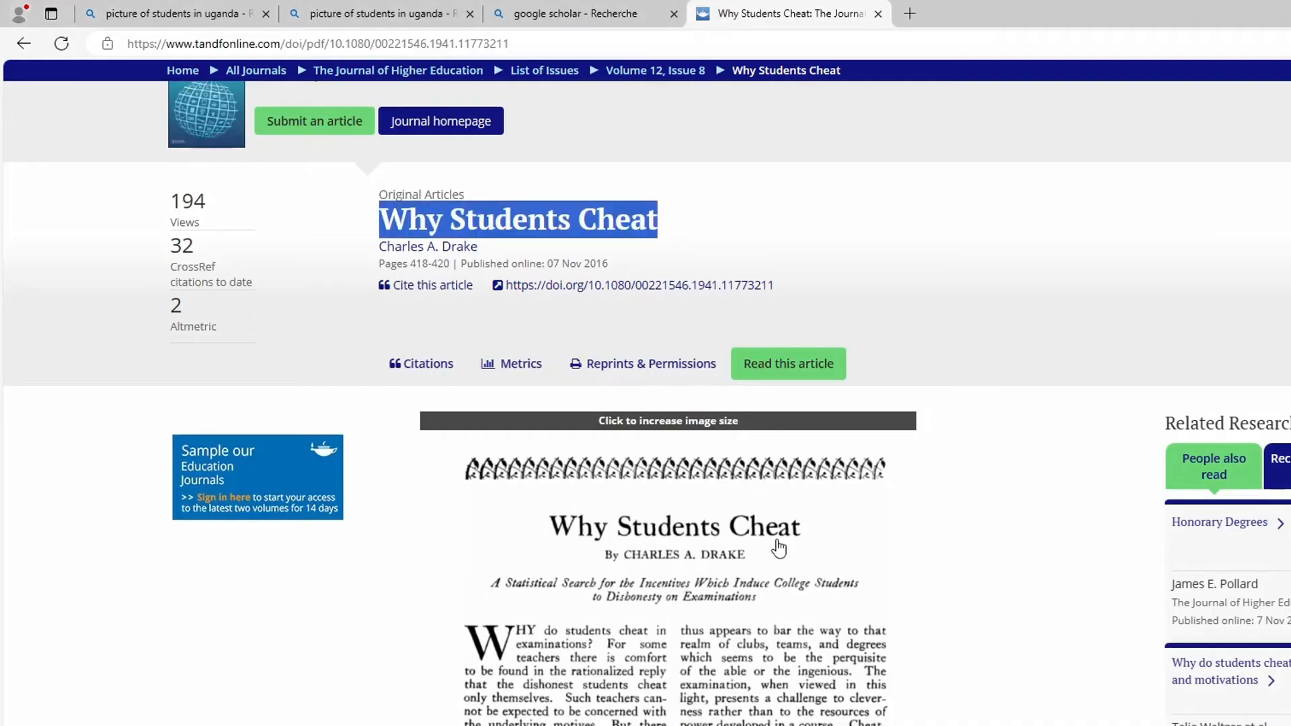
{"action": "left_click_drag", "start_coordinate": [479, 248], "coordinate": [377, 253]}
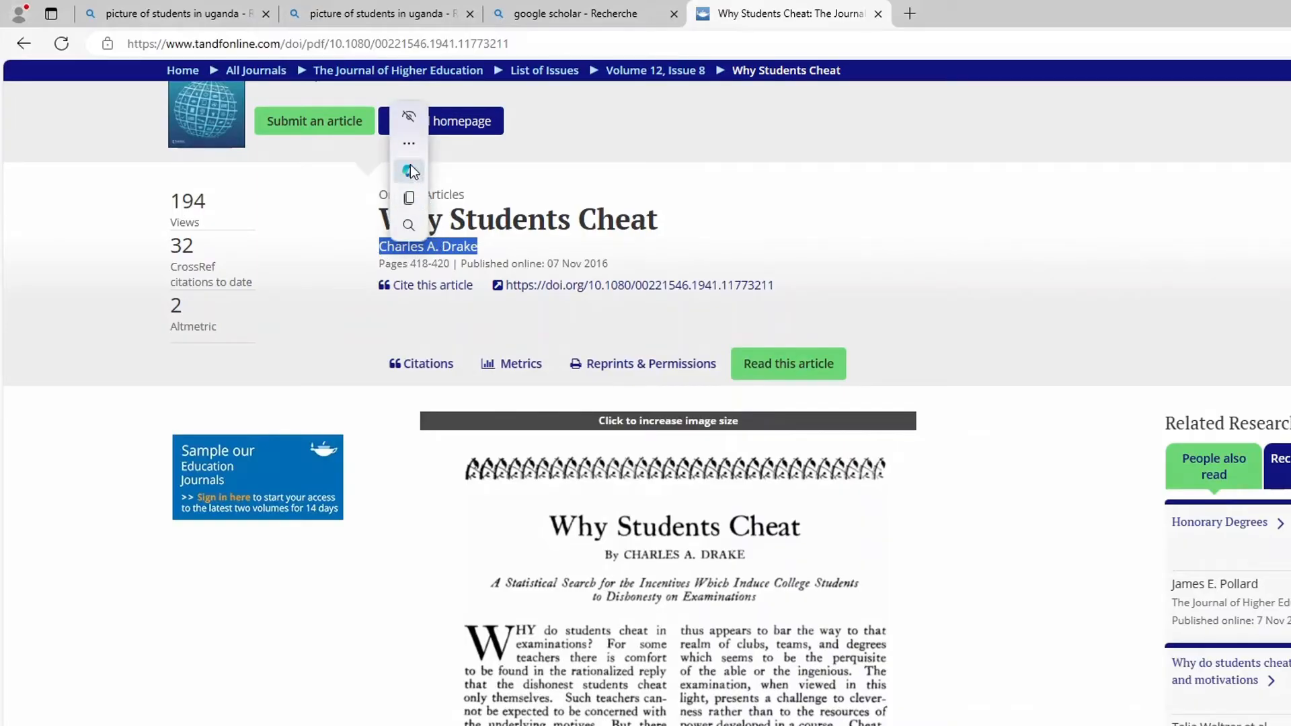
{"action": "left_click", "coordinate": [410, 197]}
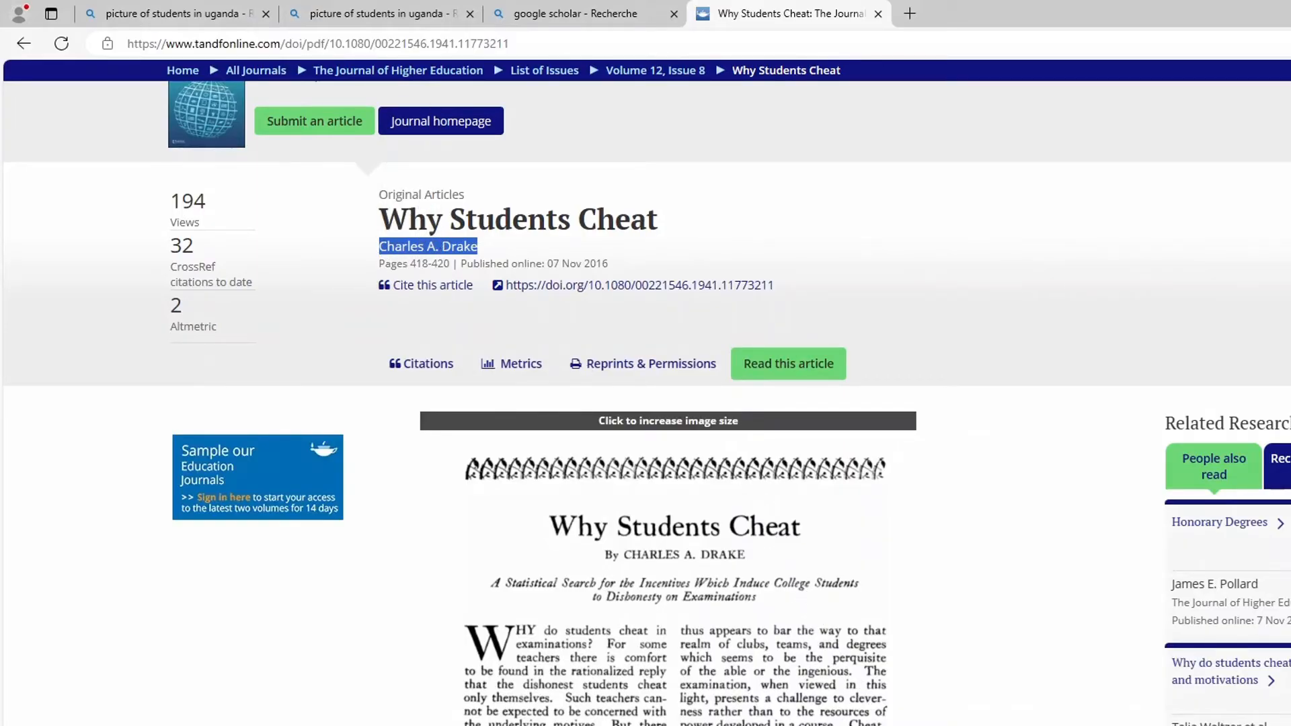
{"action": "key", "text": "alt+Tab"}
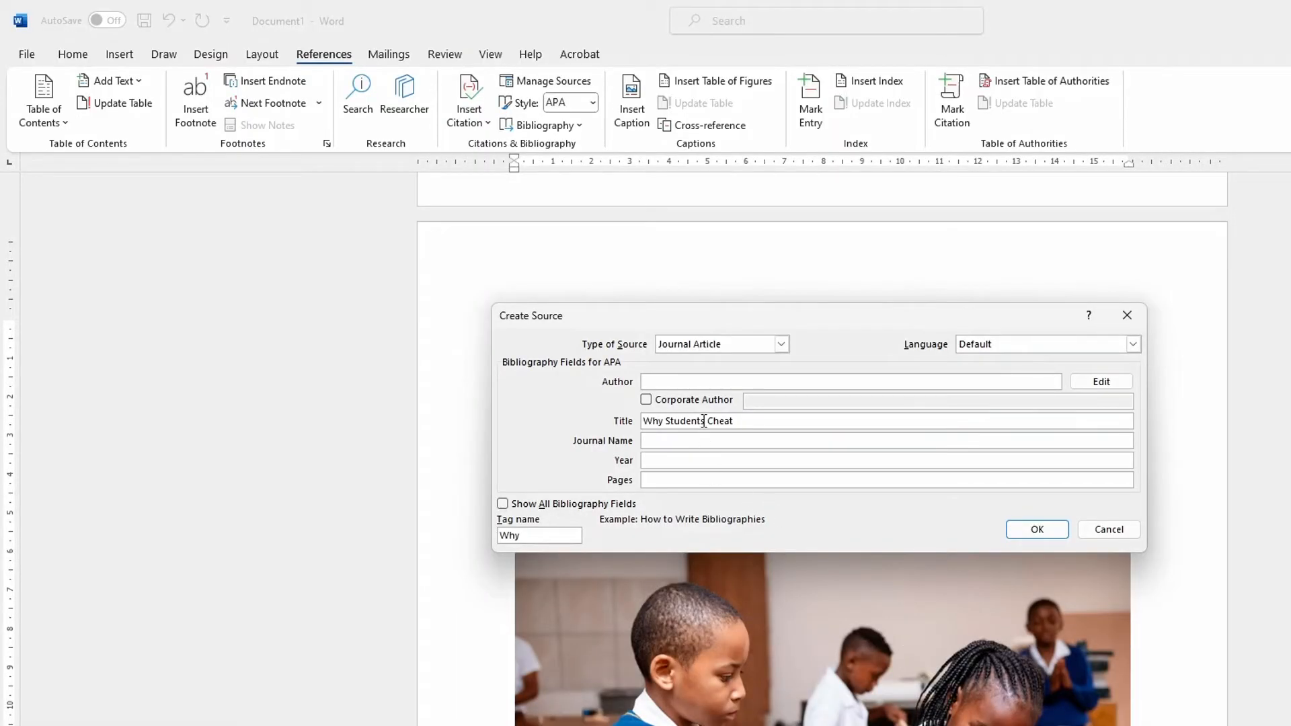
{"action": "left_click", "coordinate": [683, 385]}
{"action": "right_click", "coordinate": [678, 383]}
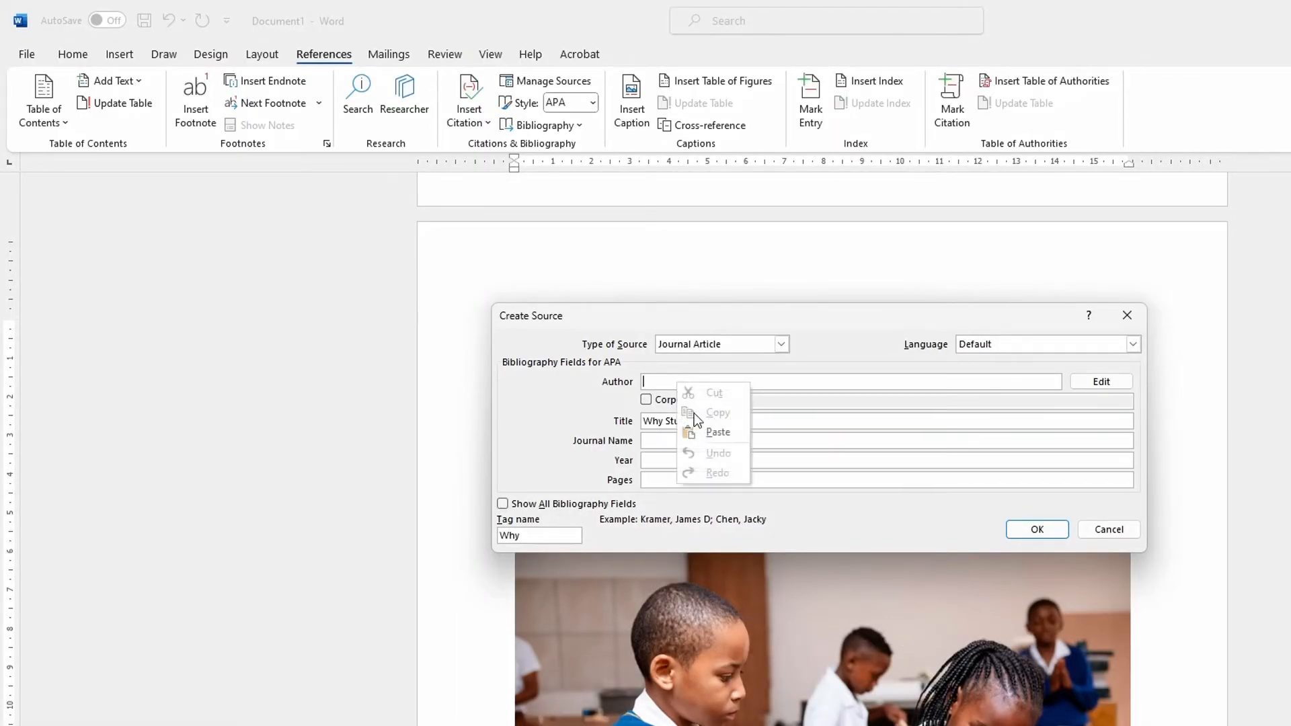
{"action": "left_click", "coordinate": [714, 432]}
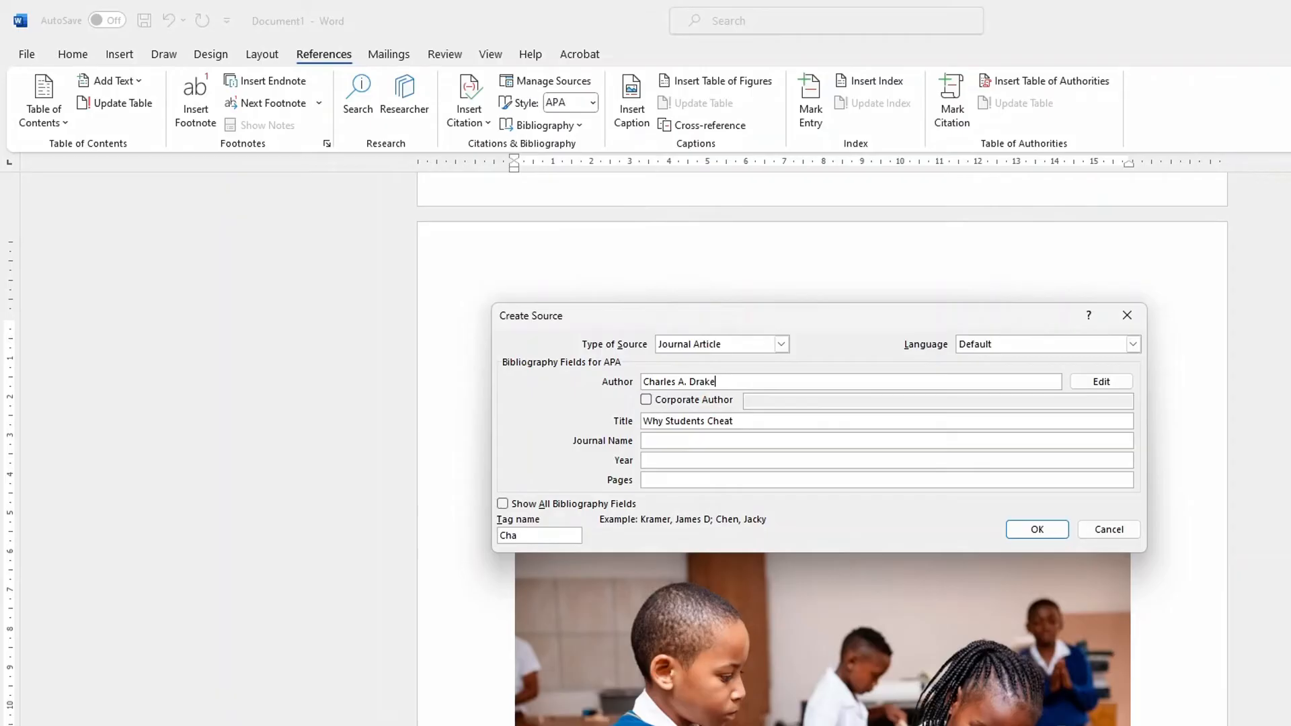
Check the journal's name on the article page and enter "The journal of higher education" as the source's journal name in Word
{"action": "key", "text": "alt+Tab"}
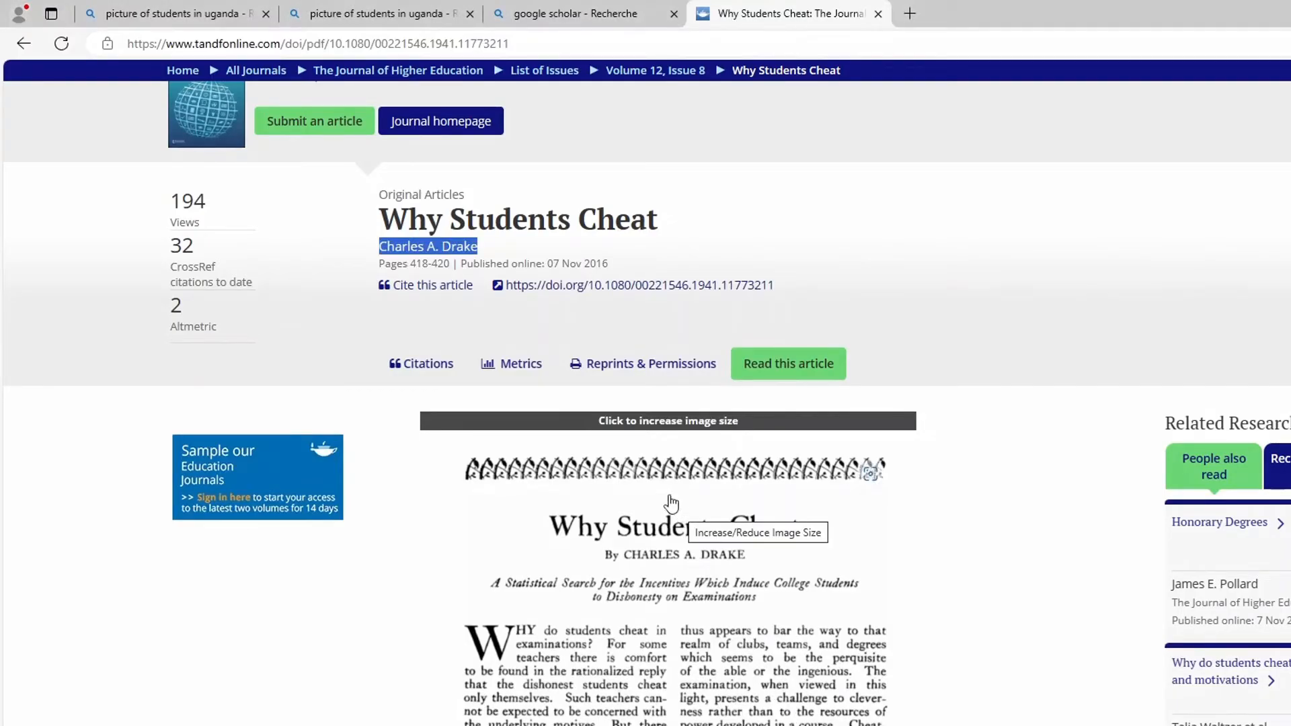
{"action": "scroll", "coordinate": [417, 174], "scroll_direction": "up", "scroll_amount": 2}
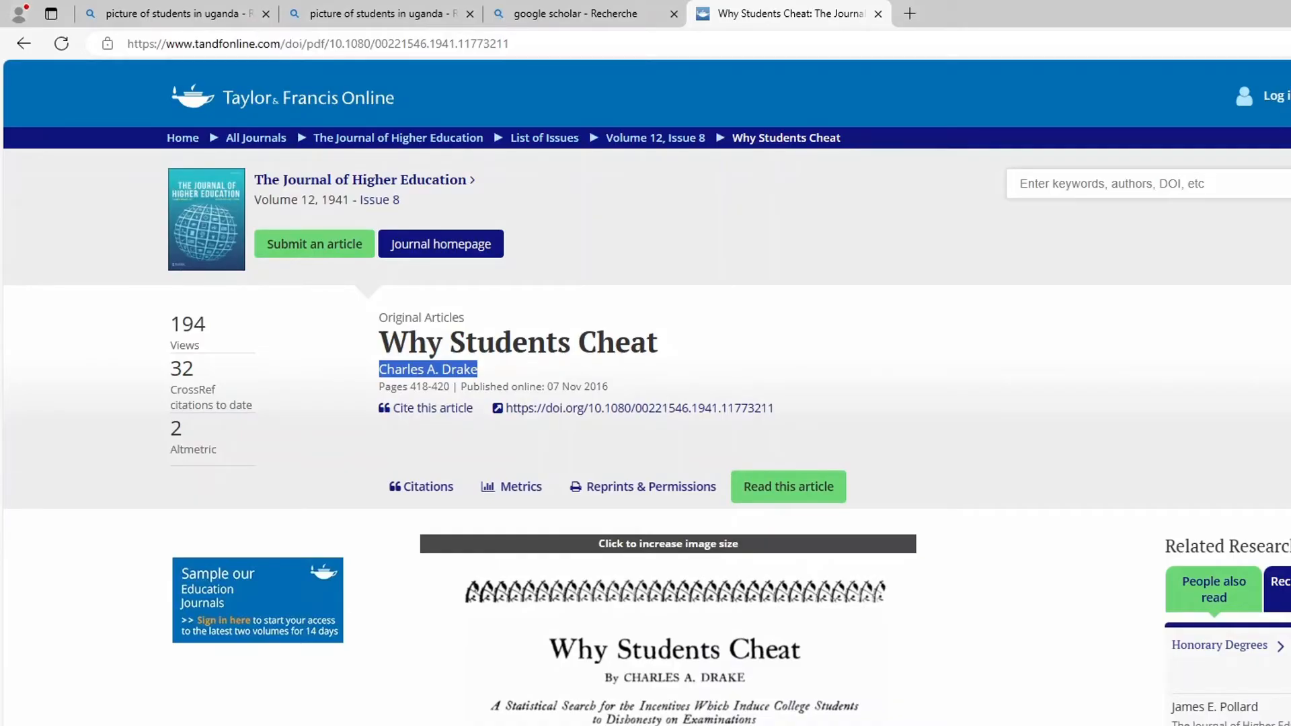
{"action": "key", "text": "alt+Tab"}
{"action": "key", "text": "ctrl+v"}
{"action": "left_click", "coordinate": [663, 441]}
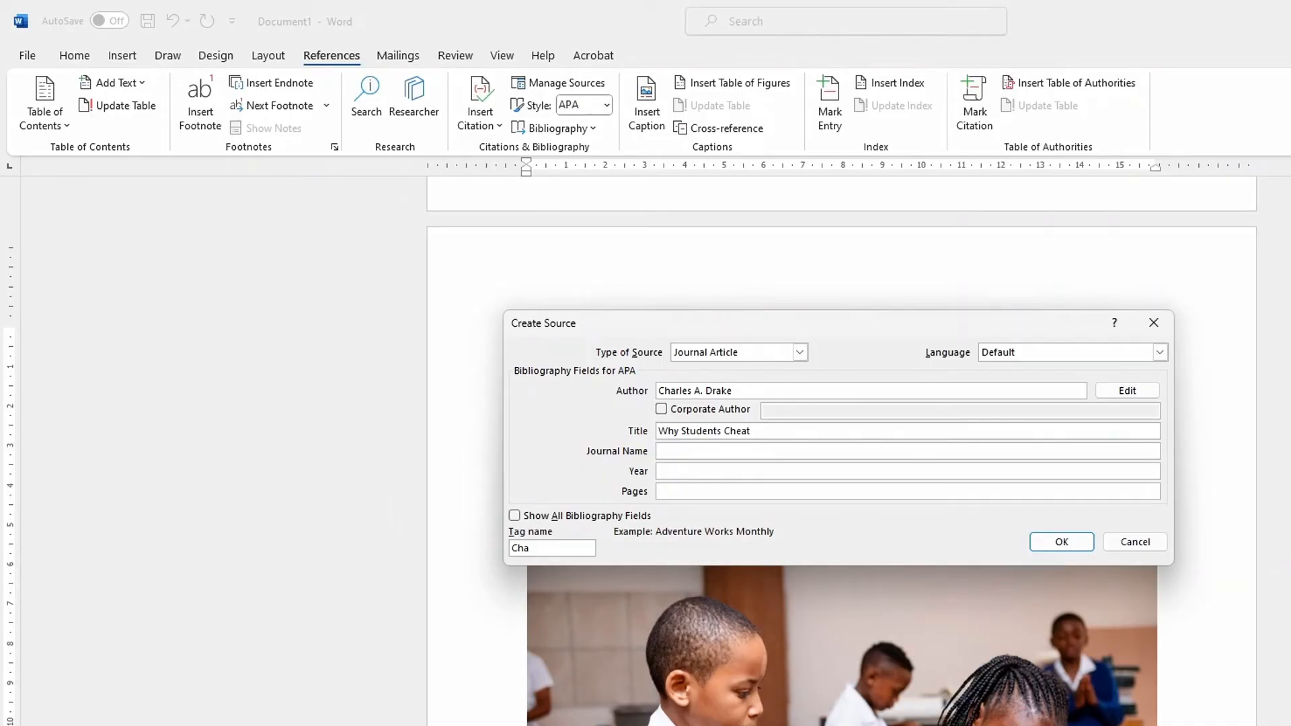
{"action": "key", "text": "alt+Tab"}
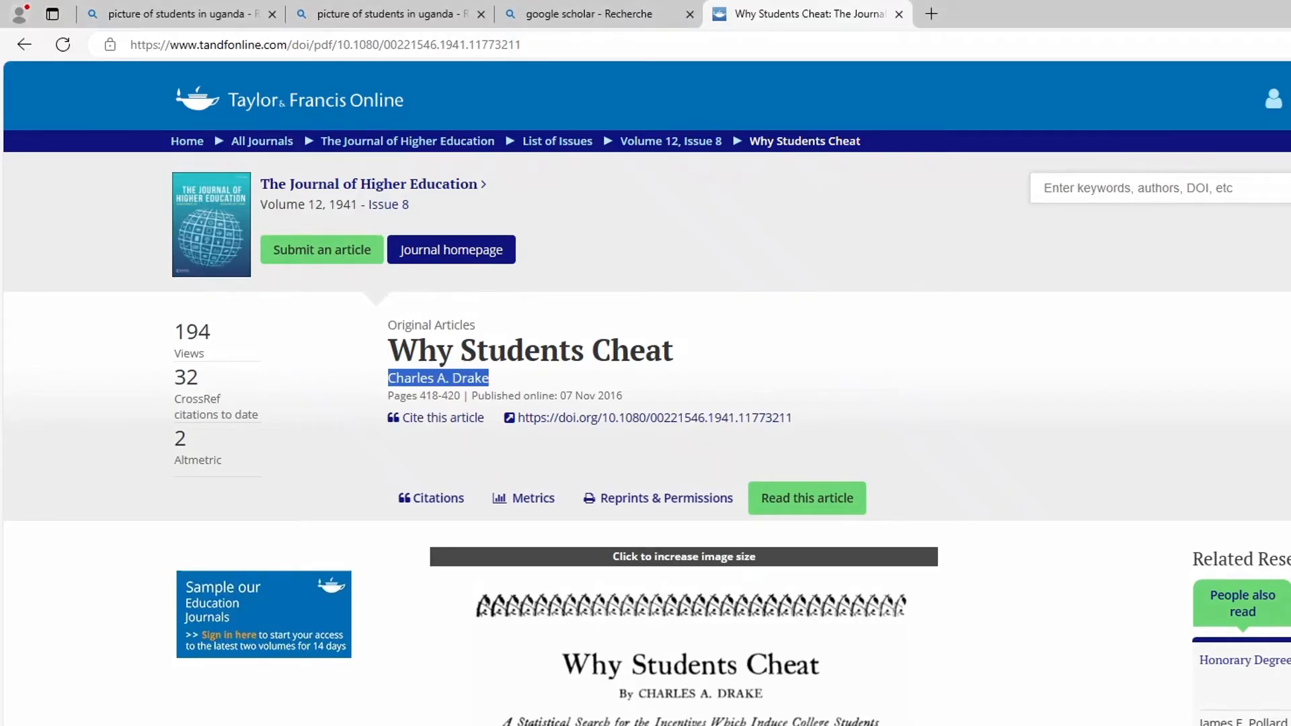
{"action": "key", "text": "alt+Tab"}
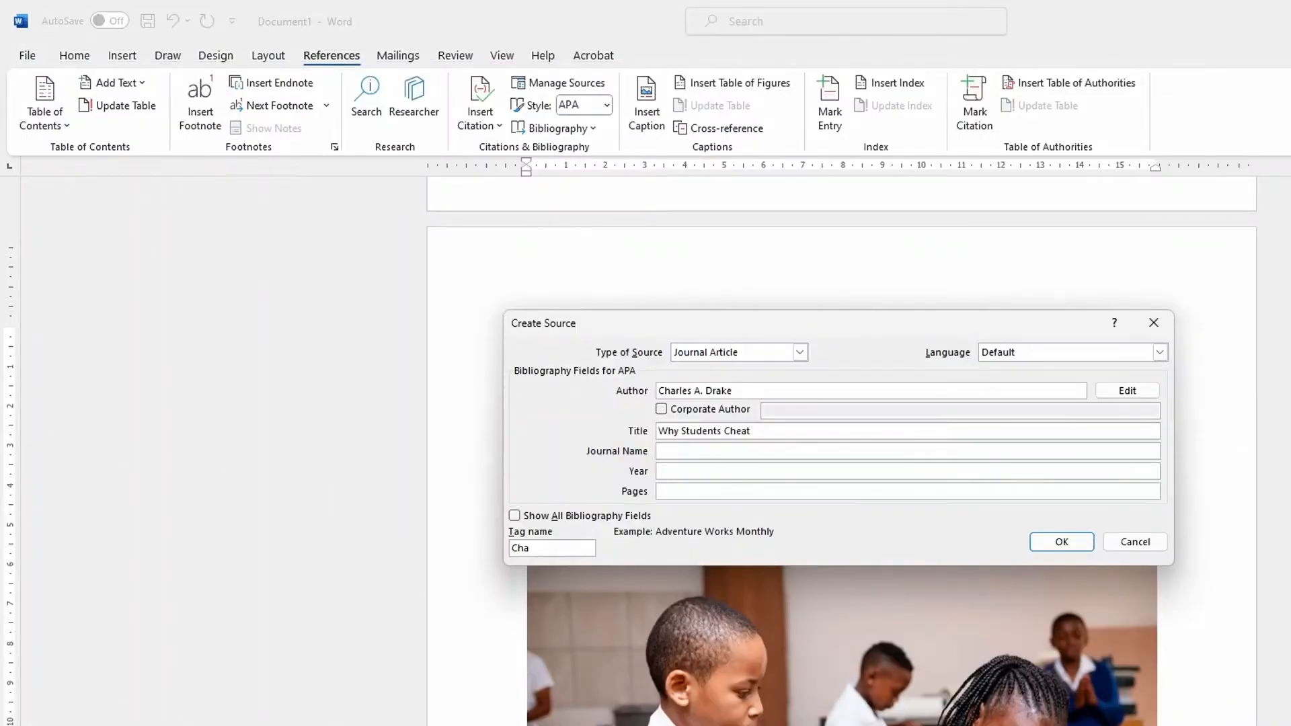
{"action": "type", "text": "The jo"}
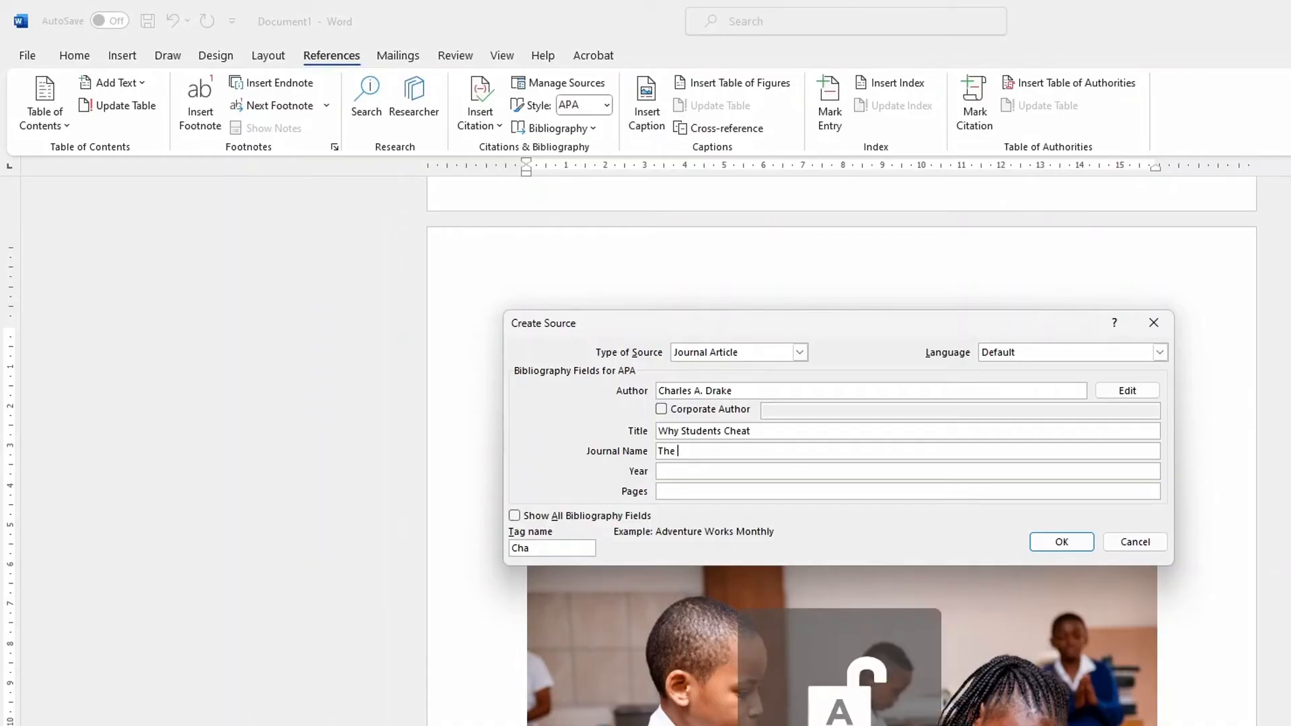
{"action": "type", "text": "u"}
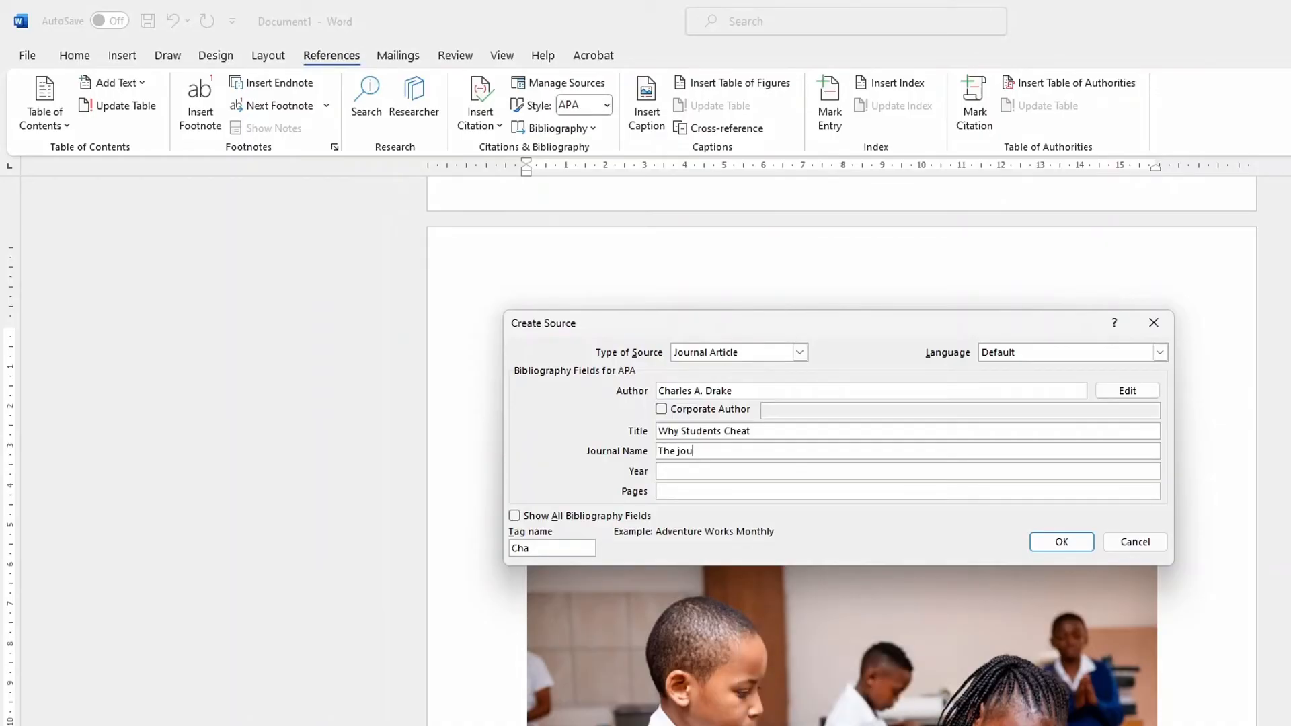
{"action": "type", "text": "rnal of higher education"}
Copy the online publication year 2016 from the article page and paste it as the source's year in Word
{"action": "key", "text": "alt+Tab"}
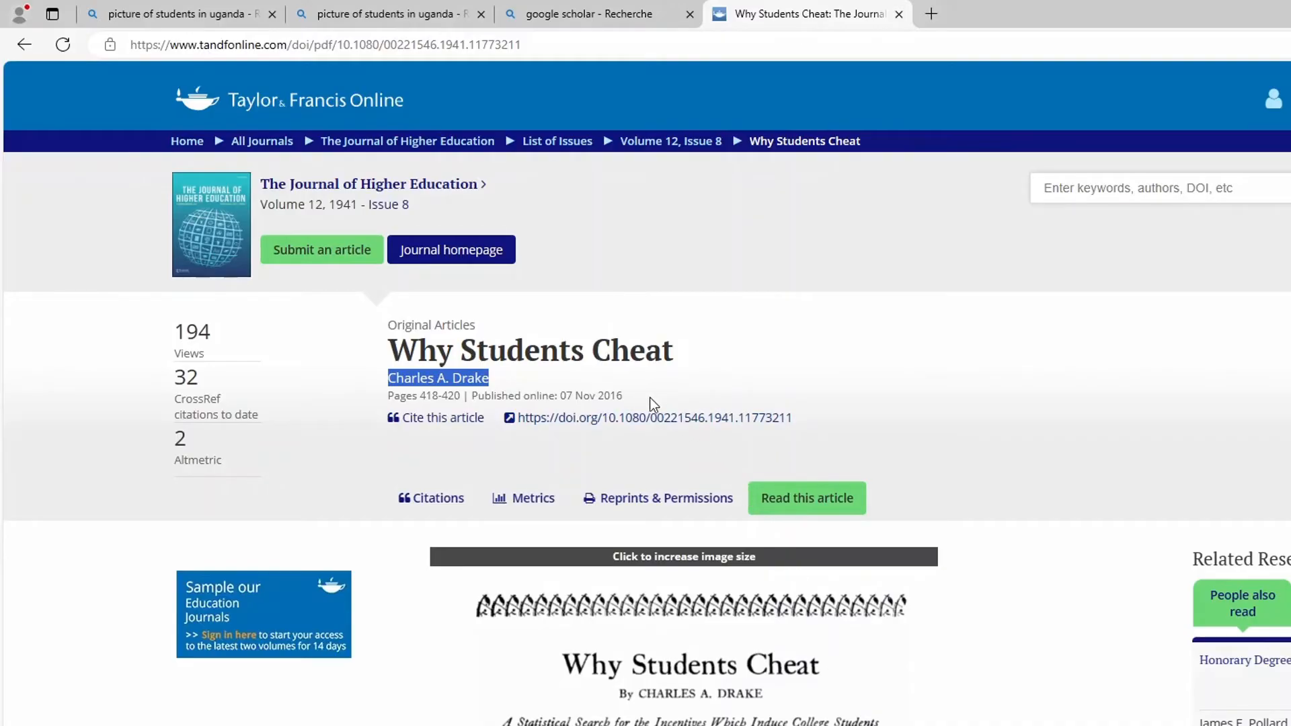
{"action": "left_click_drag", "start_coordinate": [624, 396], "coordinate": [596, 396]}
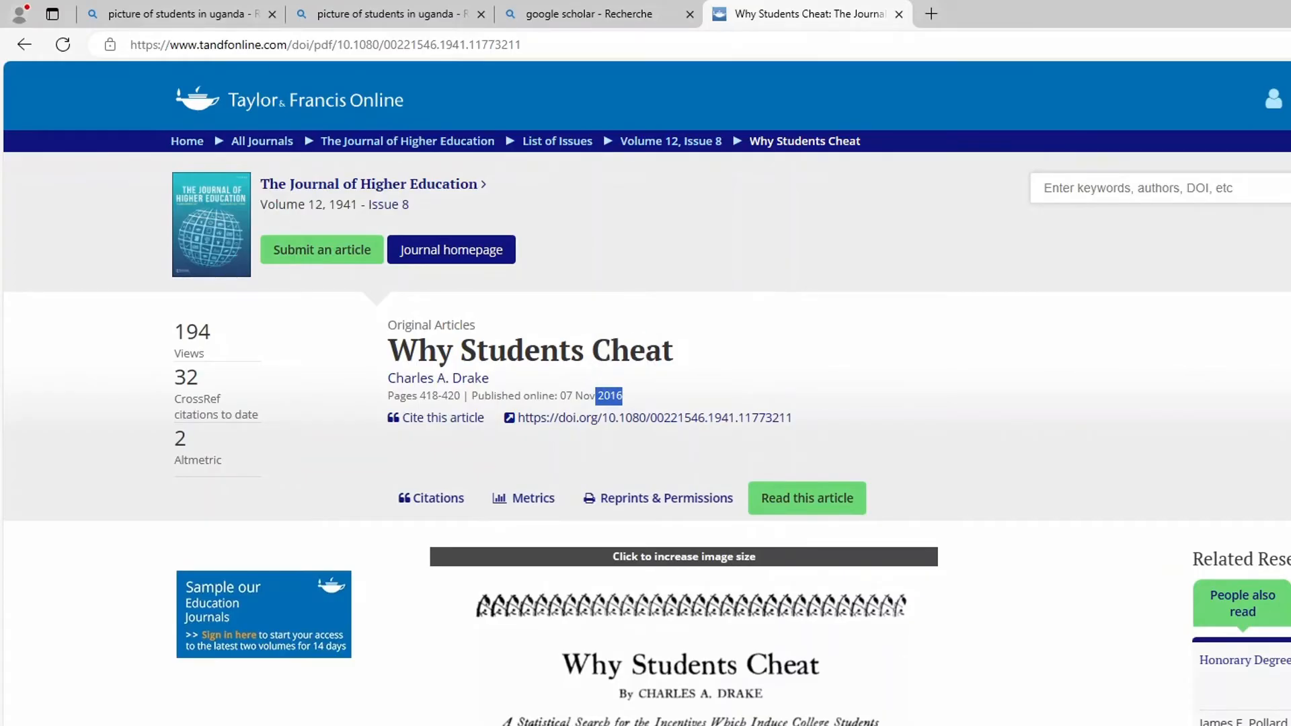
{"action": "key", "text": "alt+Tab"}
{"action": "left_click", "coordinate": [697, 471]}
{"action": "right_click", "coordinate": [699, 471]}
{"action": "left_click", "coordinate": [737, 523]}
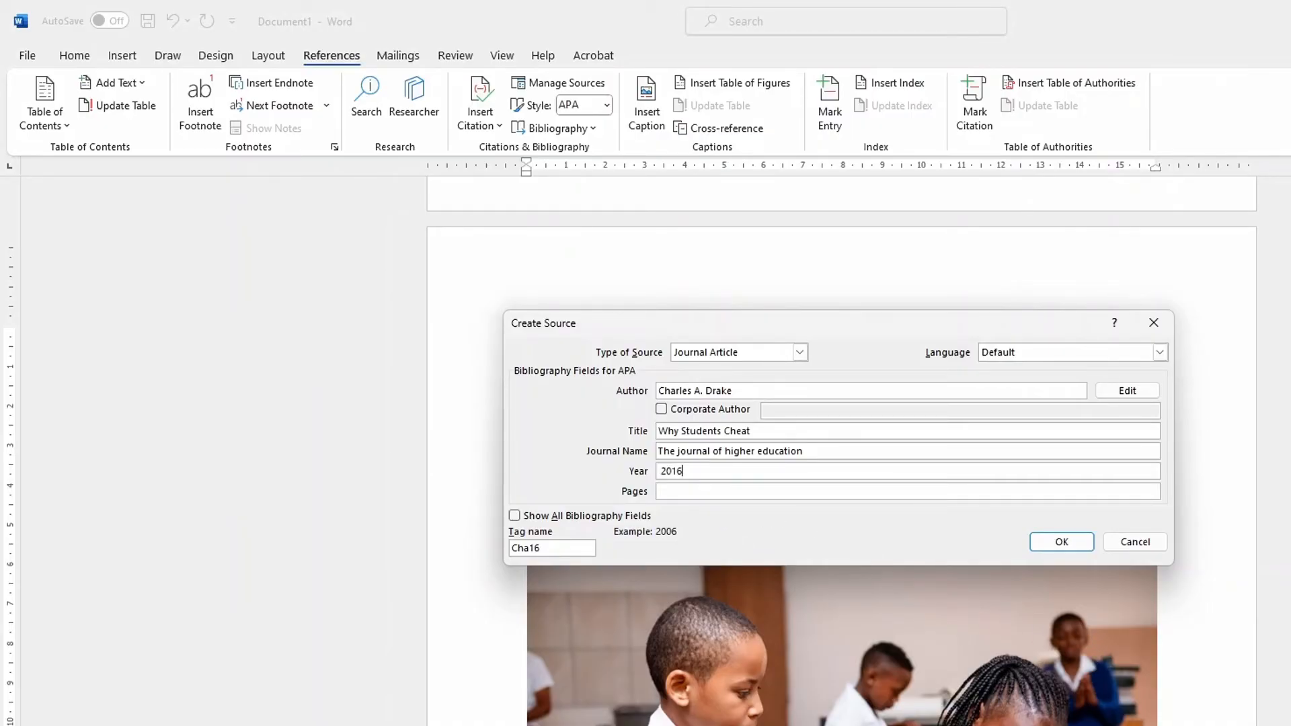
Return to the article in the browser and look through it for its page numbers
{"action": "key", "text": "alt+Tab"}
{"action": "scroll", "coordinate": [1008, 693], "scroll_direction": "down", "scroll_amount": 15}
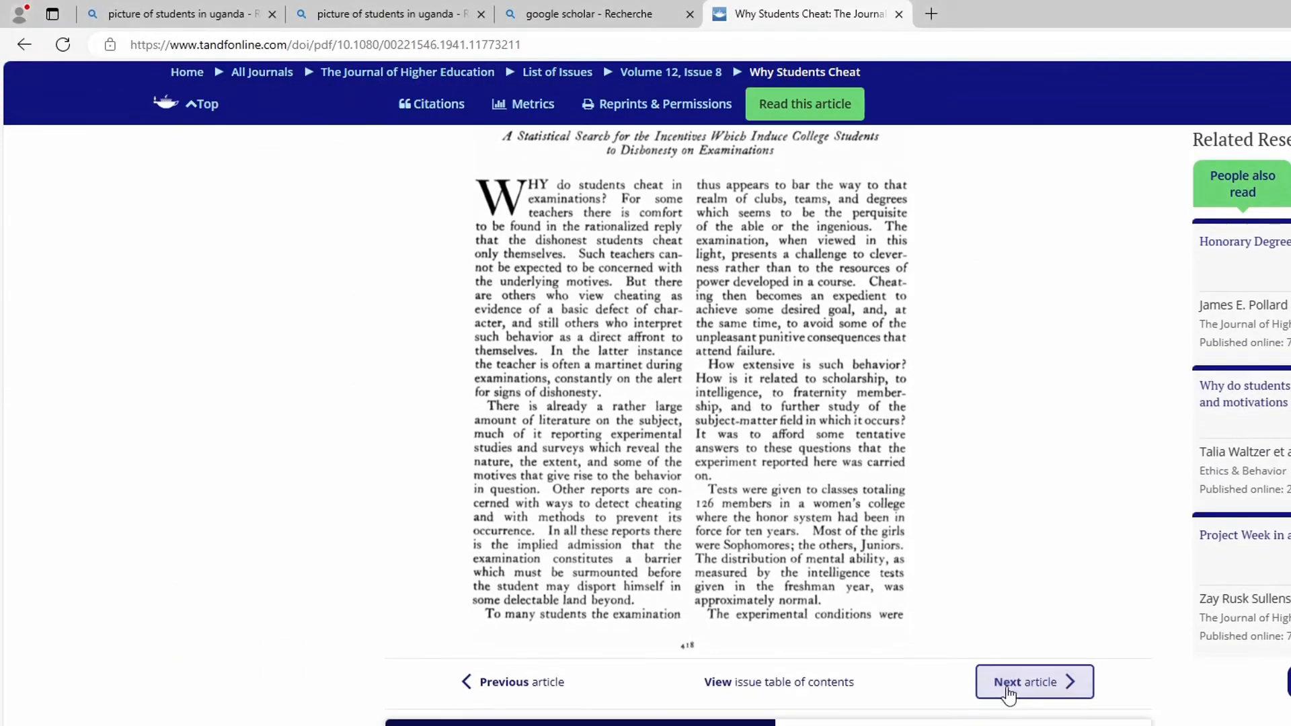
Examine the page numbering of "Why Students Cheat" by looking at the next article in the issue and returning
{"action": "scroll", "coordinate": [1008, 686], "scroll_direction": "up", "scroll_amount": 5}
{"action": "scroll", "coordinate": [1012, 694], "scroll_direction": "up", "scroll_amount": 4}
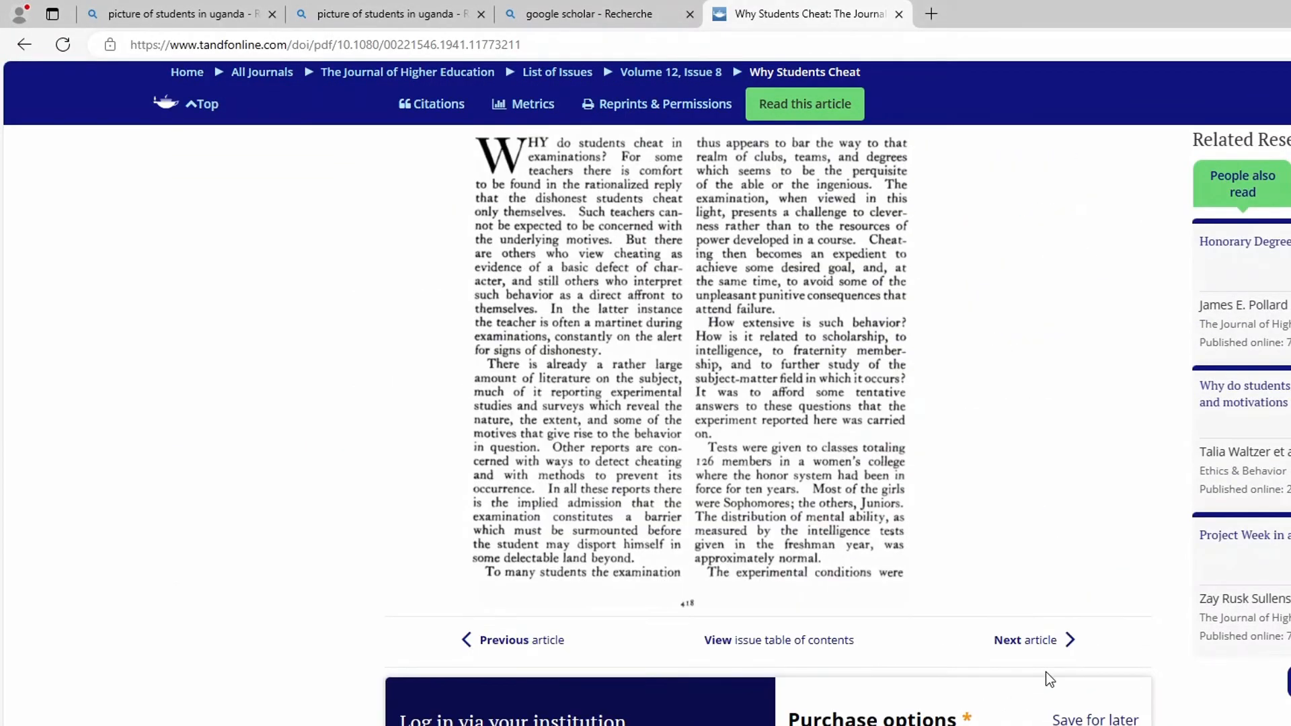
{"action": "left_click", "coordinate": [1067, 642]}
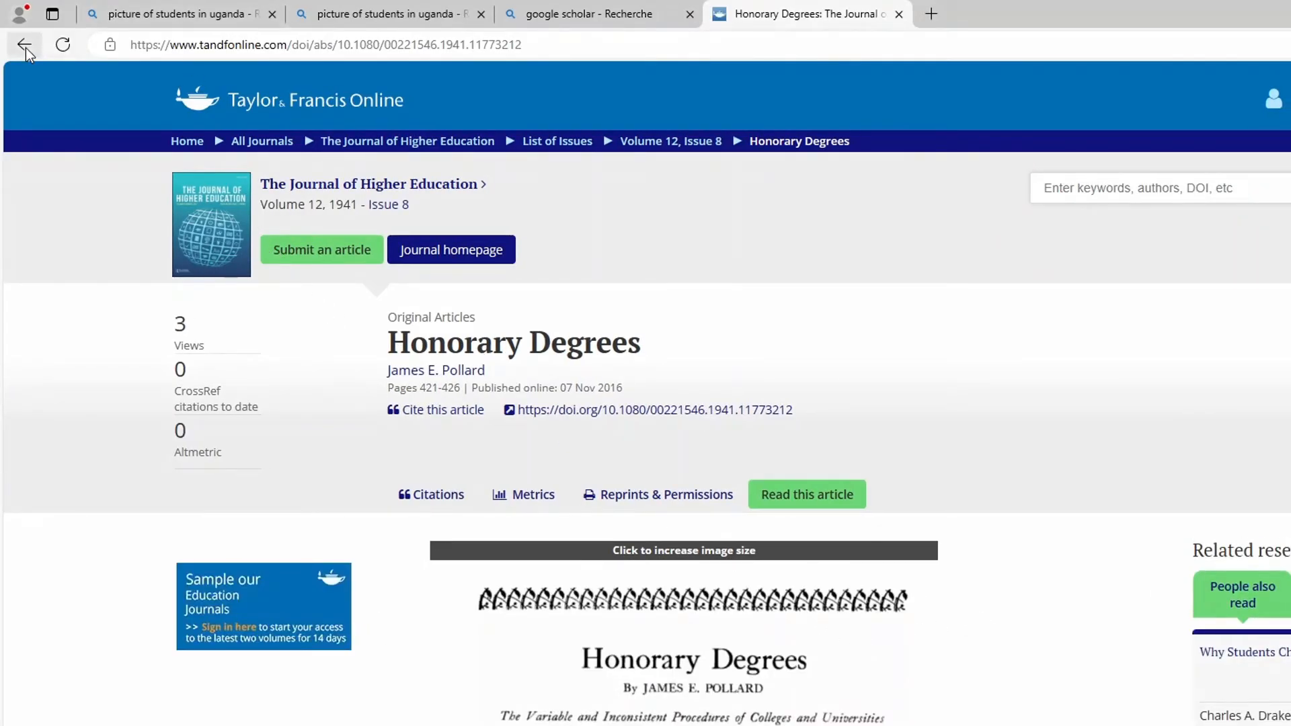
{"action": "scroll", "coordinate": [785, 704], "scroll_direction": "down", "scroll_amount": 10}
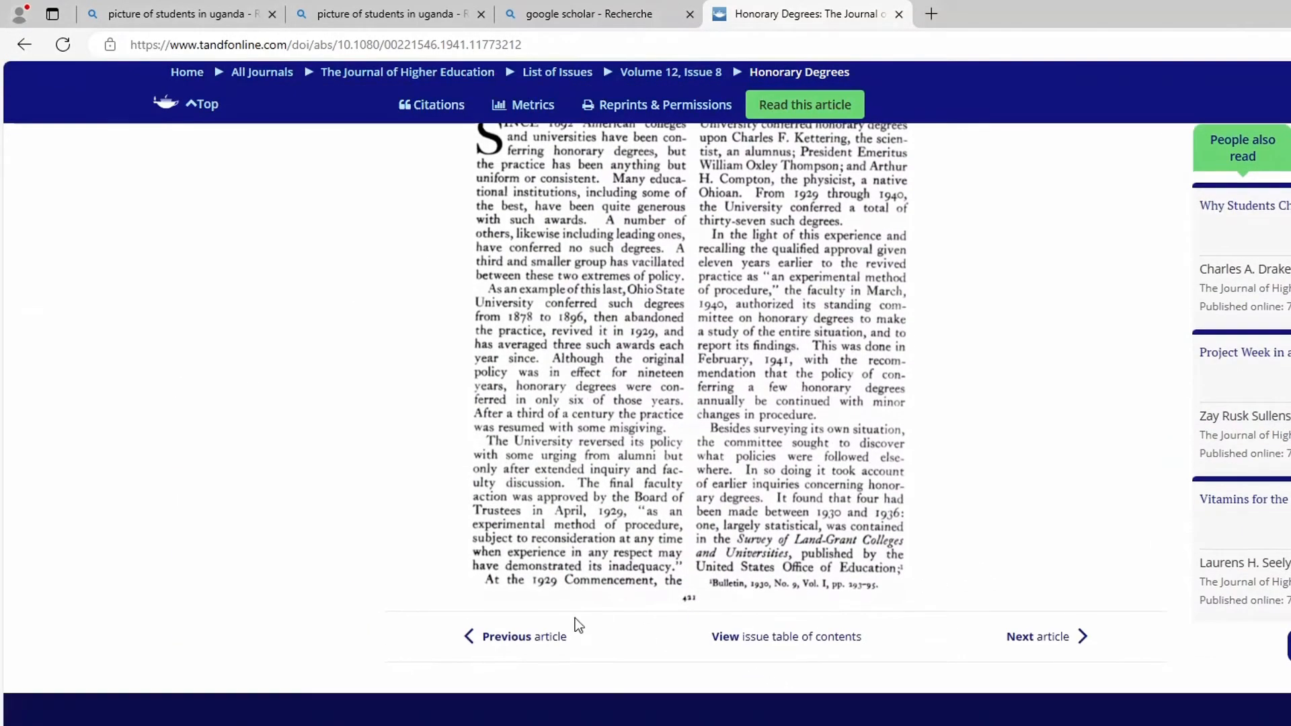
{"action": "left_click", "coordinate": [519, 637]}
{"action": "scroll", "coordinate": [689, 662], "scroll_direction": "down", "scroll_amount": 3}
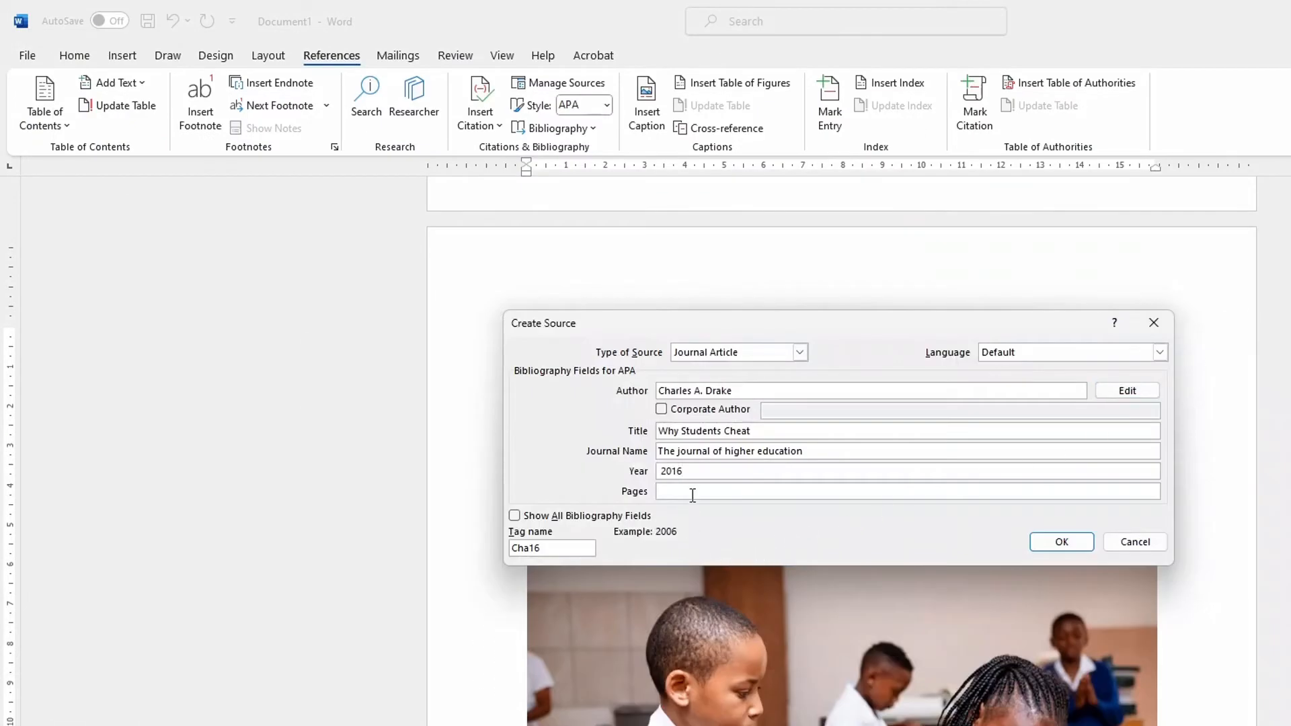
Set the journal article source's pages to 418 and save the source to insert its citation
{"action": "left_click", "coordinate": [694, 492]}
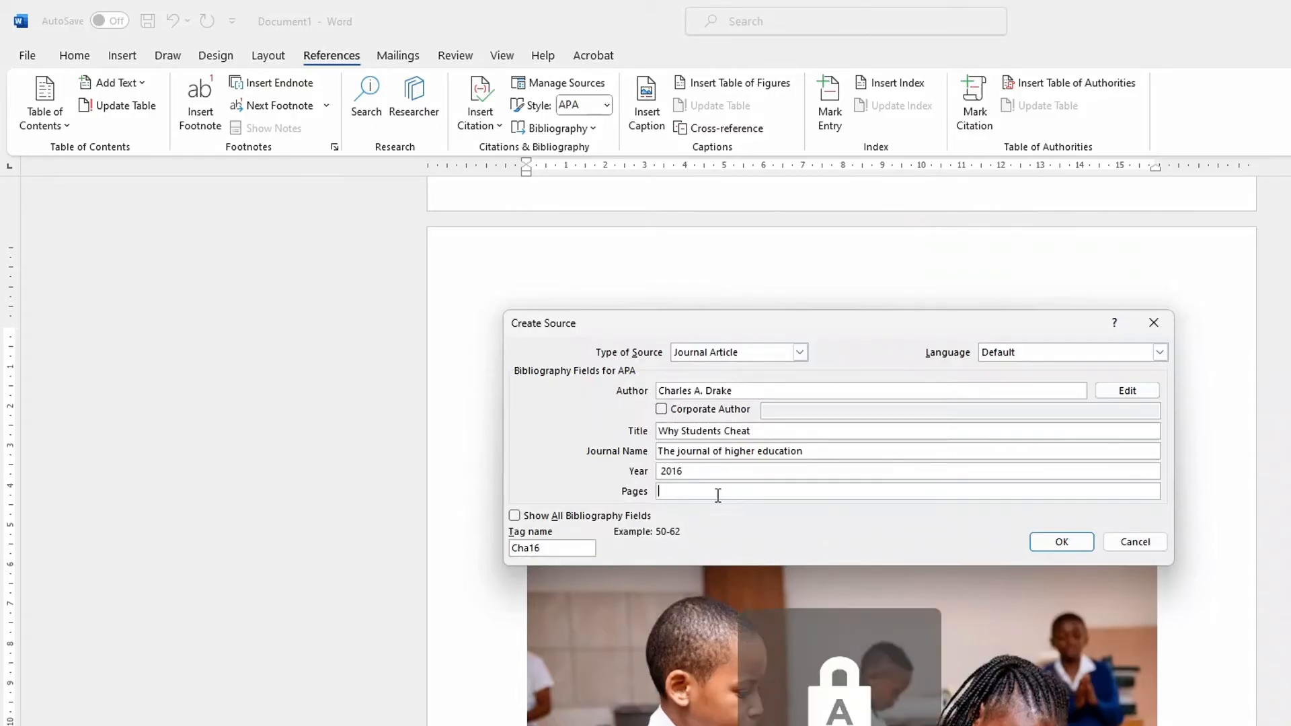
{"action": "type", "text": "418"}
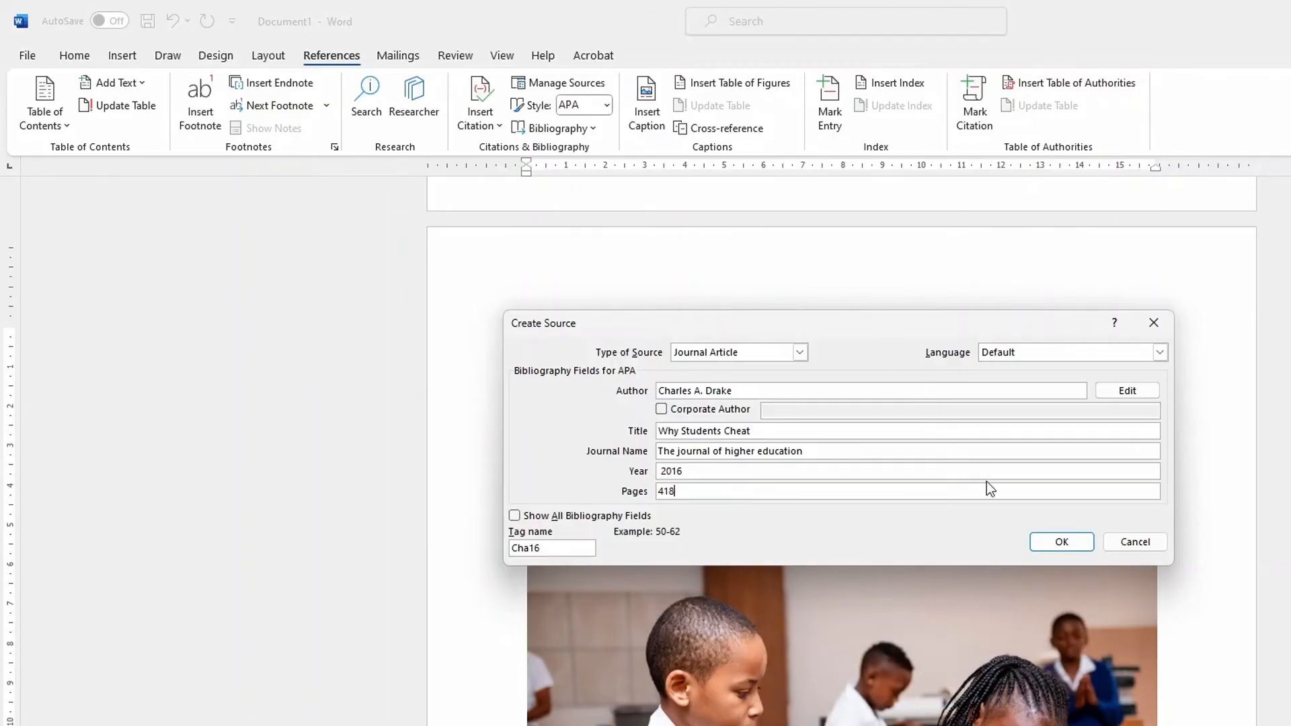
{"action": "left_click", "coordinate": [1061, 541]}
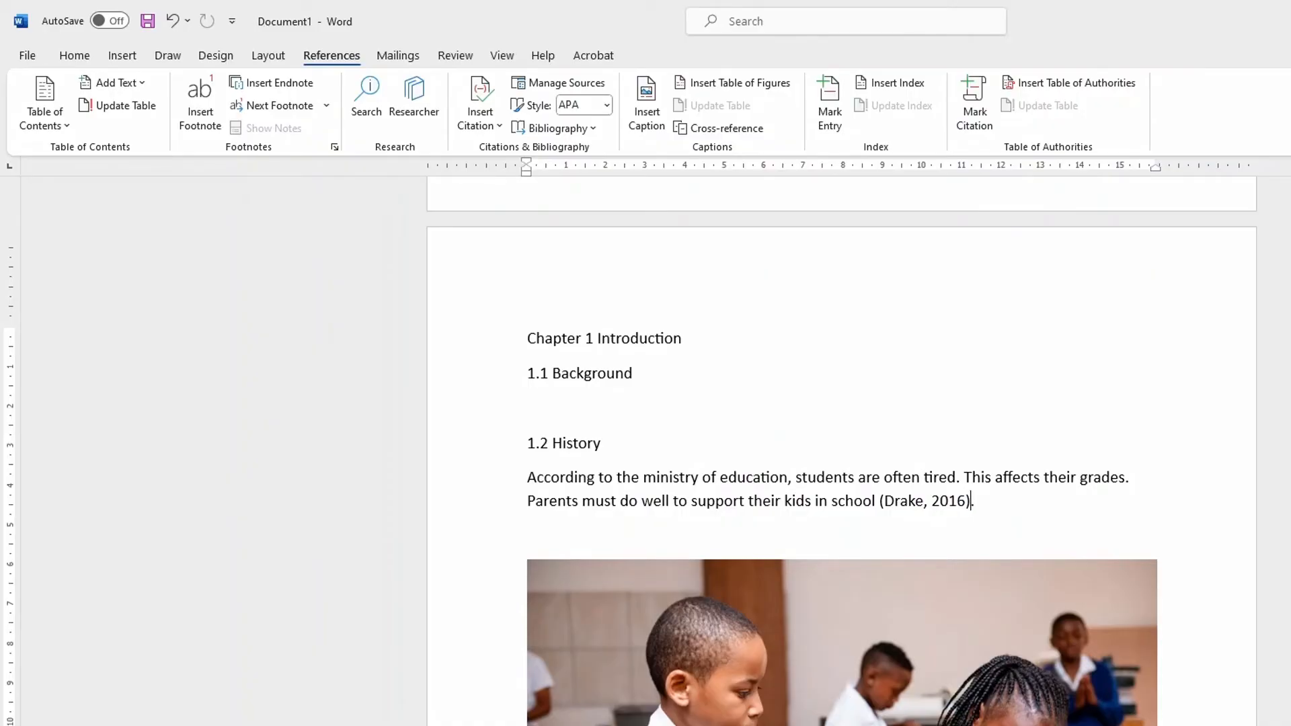
Switch to the browser and open Google Scholar from the existing search results
{"action": "key", "text": "alt+Tab"}
{"action": "scroll", "coordinate": [696, 341], "scroll_direction": "up", "scroll_amount": 8}
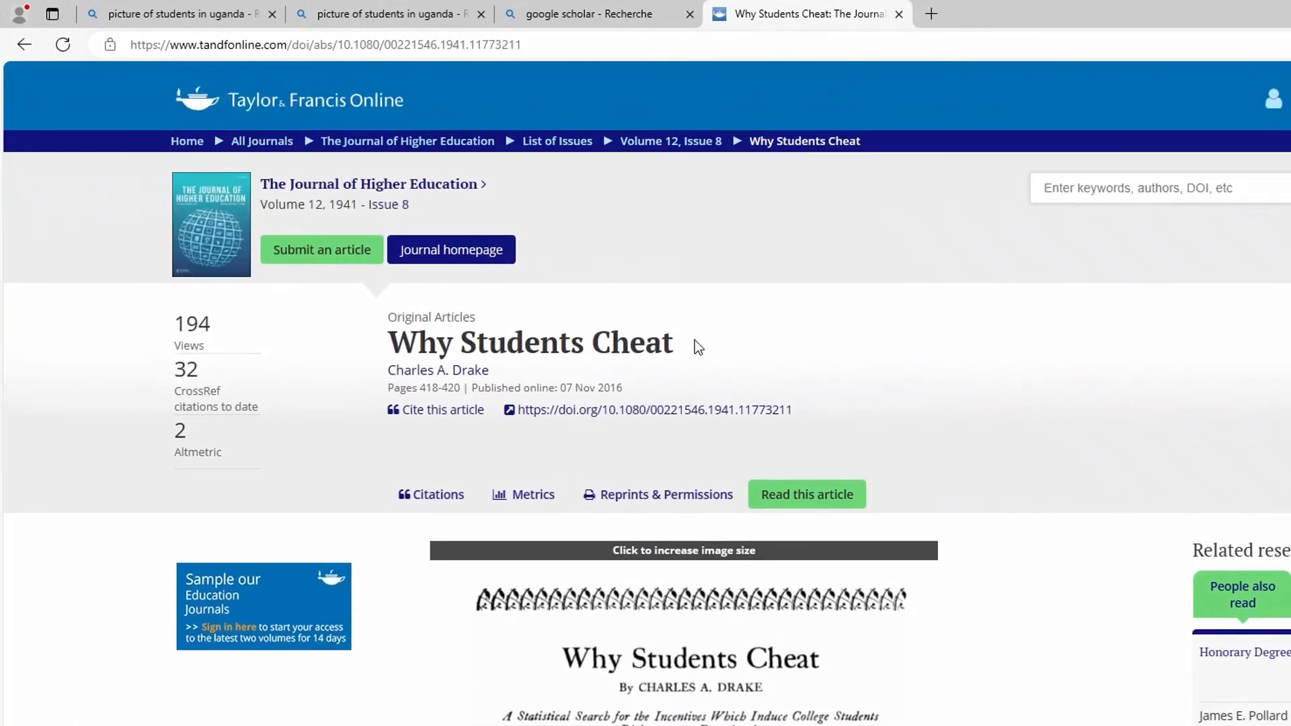
{"action": "left_click", "coordinate": [592, 14]}
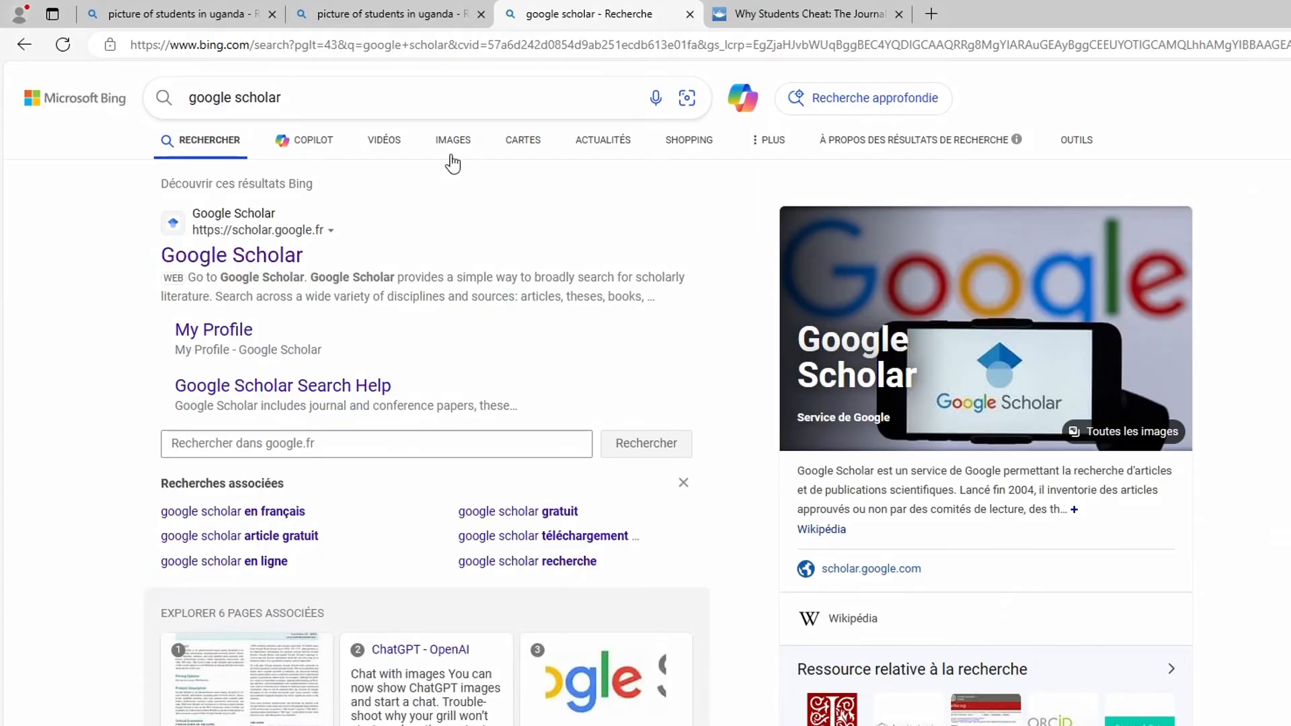
{"action": "left_click", "coordinate": [259, 263]}
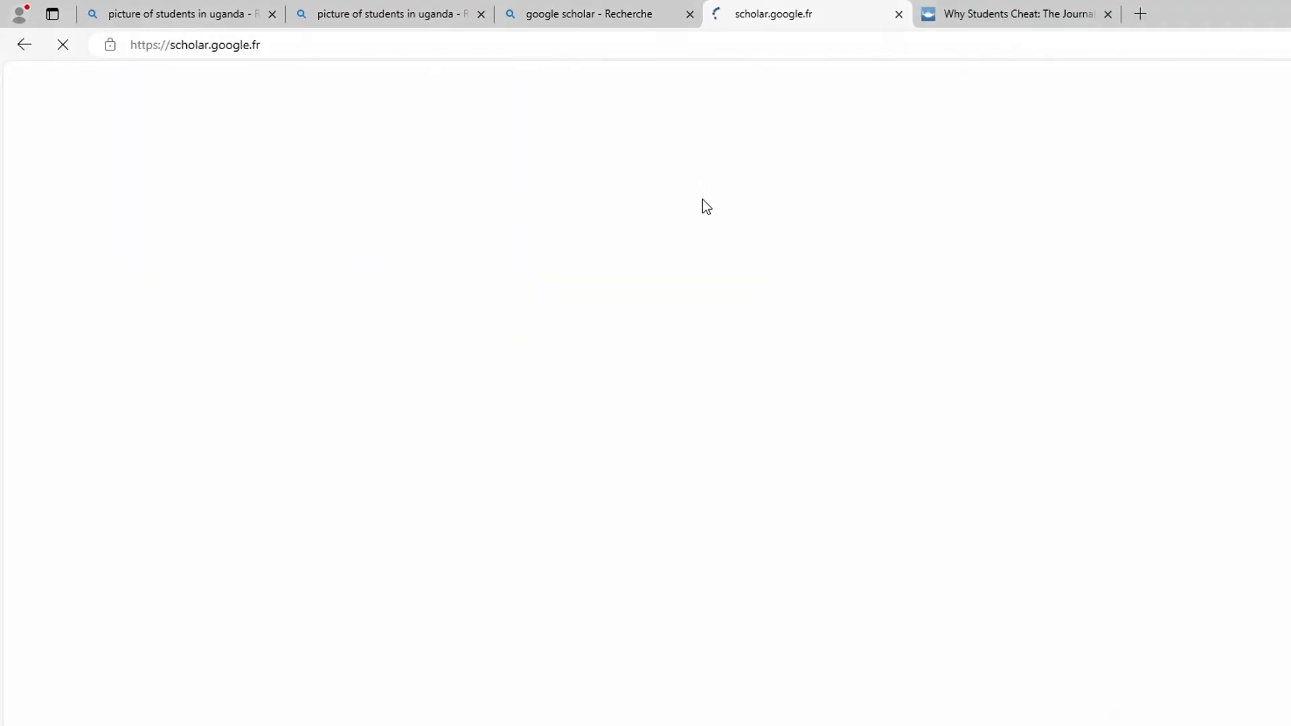
Search Google Scholar for "EDUCATION UGANDA"
{"action": "left_click", "coordinate": [739, 281]}
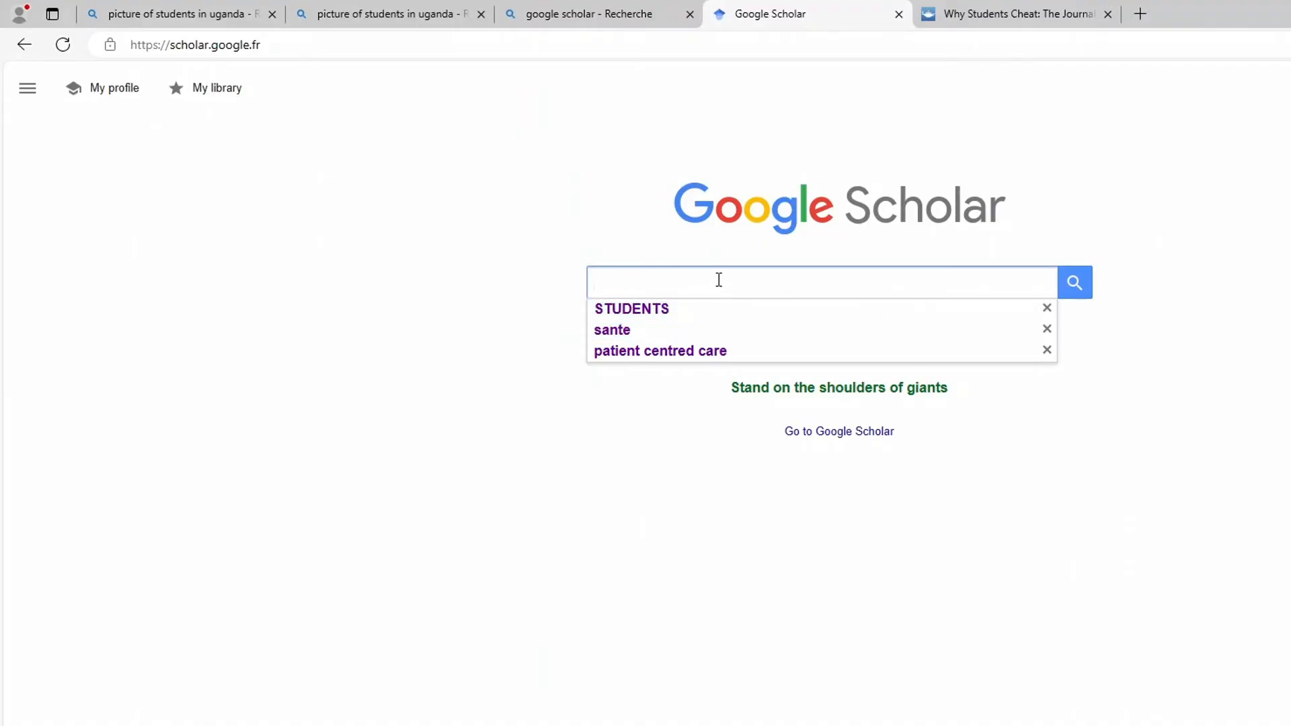
{"action": "type", "text": "E"}
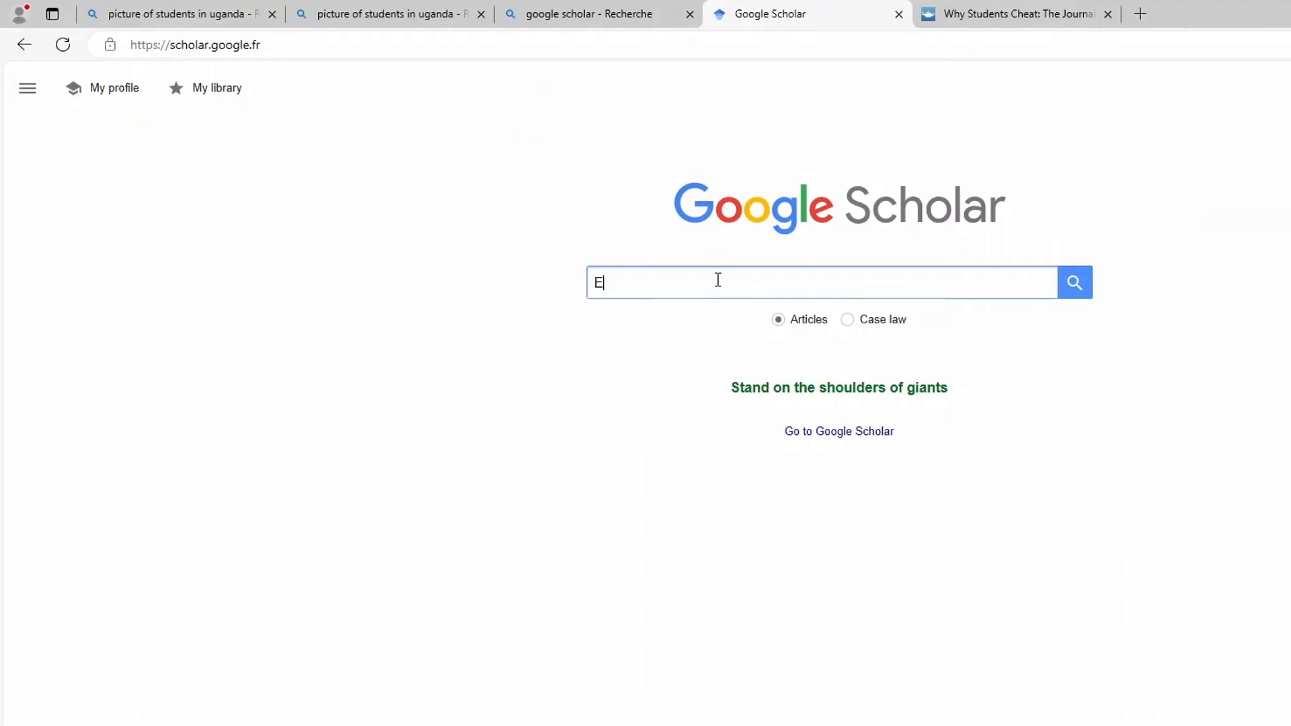
{"action": "type", "text": "DUCA"}
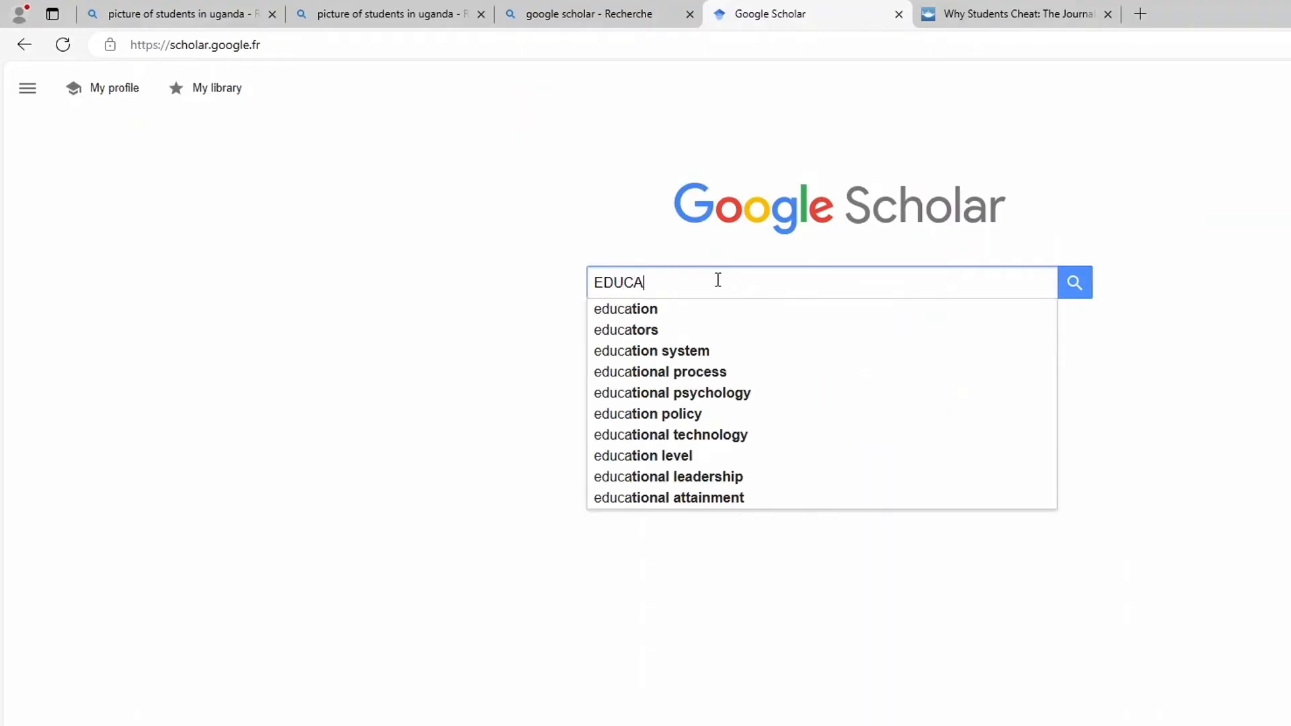
{"action": "type", "text": "TION "}
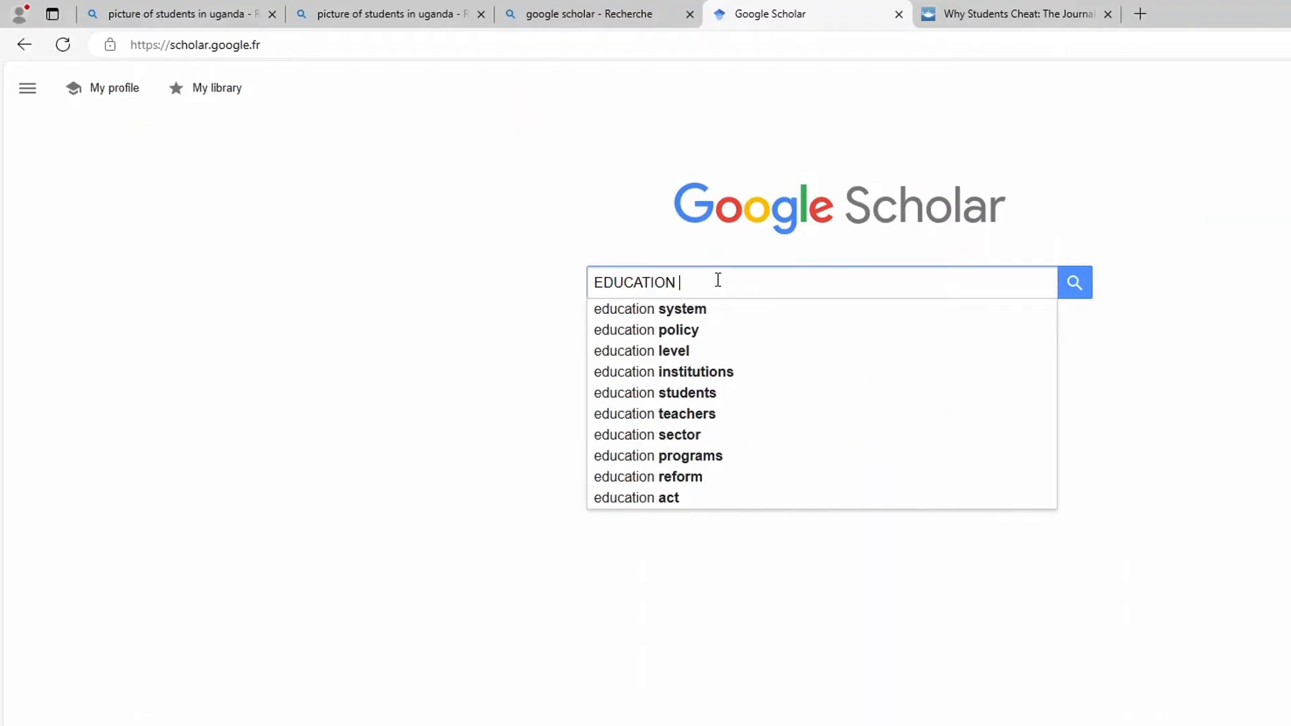
{"action": "type", "text": "UGANDA"}
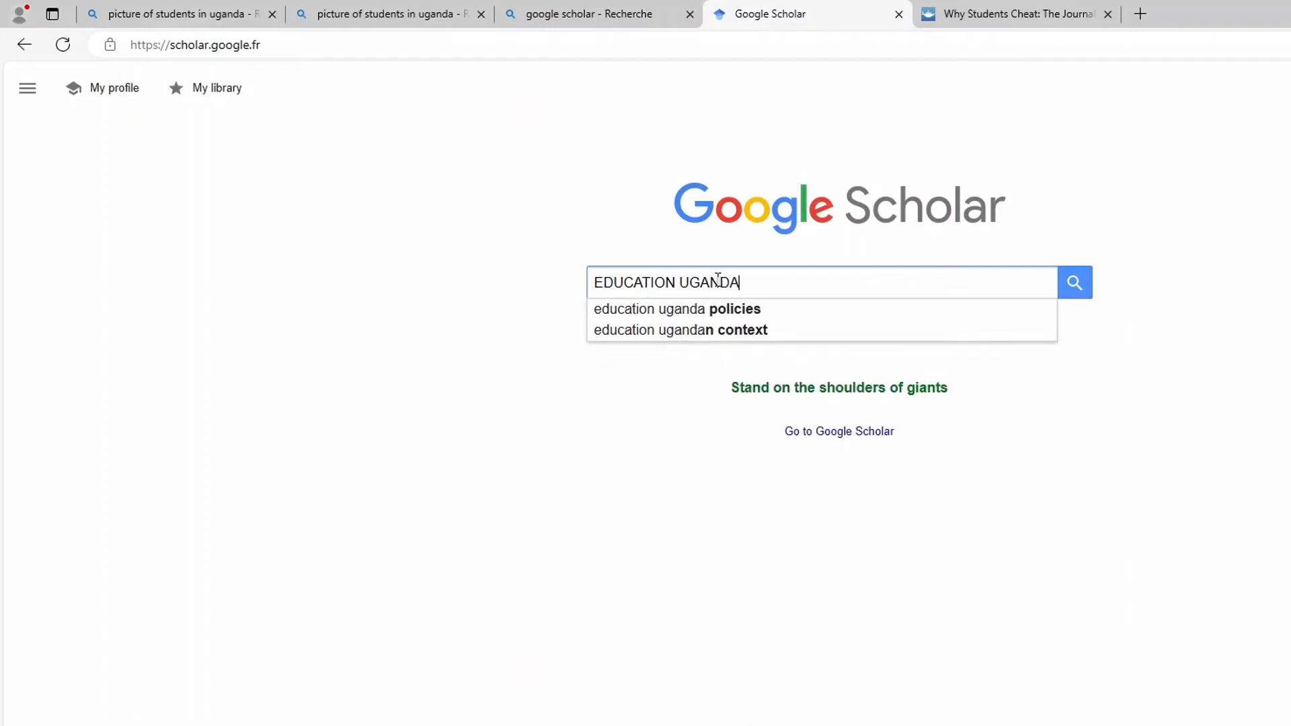
{"action": "key", "text": "Return"}
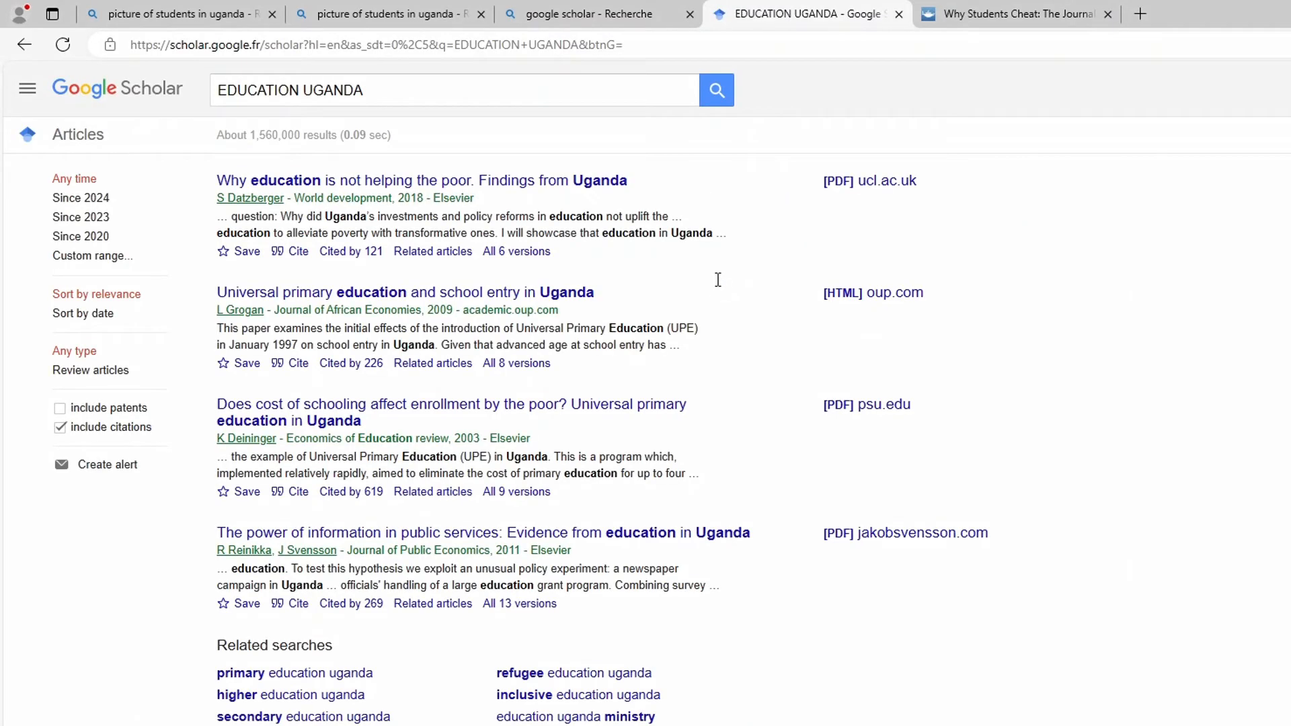
Open the article "Why education is not helping the poor. Findings from Uganda" and copy its title
{"action": "left_click", "coordinate": [578, 182]}
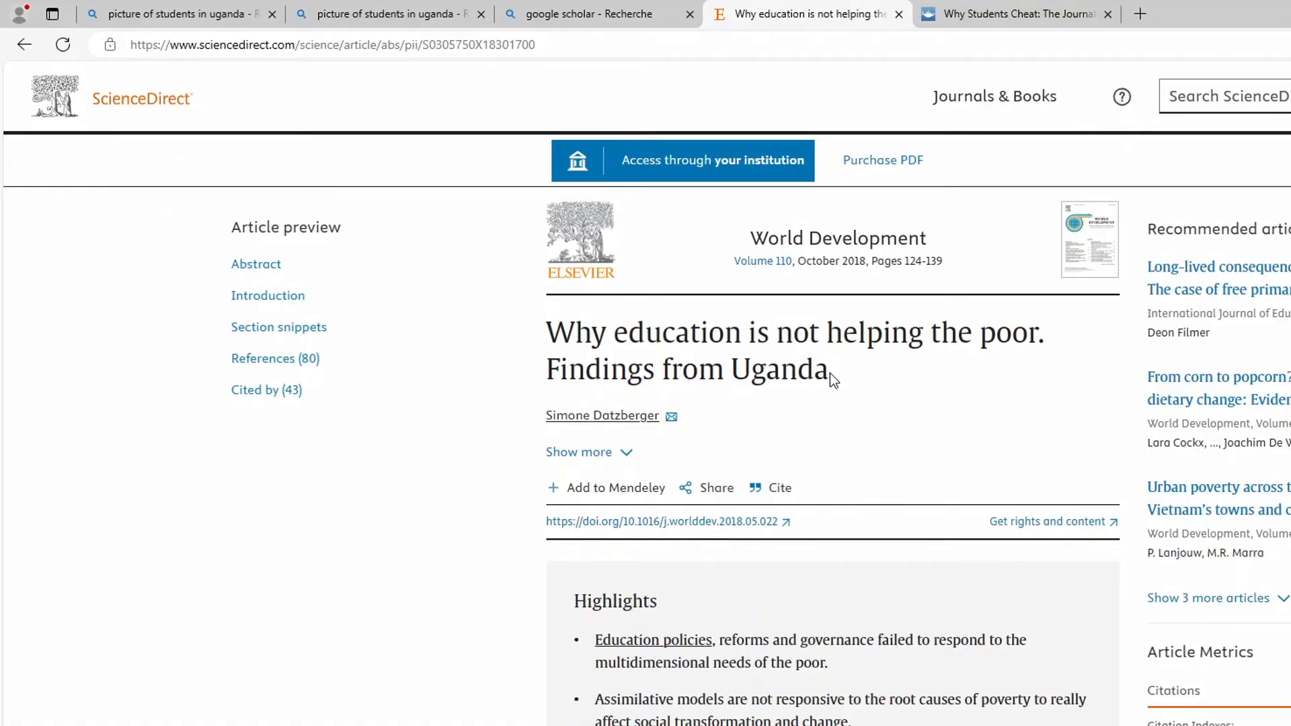
{"action": "left_click_drag", "start_coordinate": [838, 377], "coordinate": [545, 335]}
{"action": "left_click", "coordinate": [594, 277]}
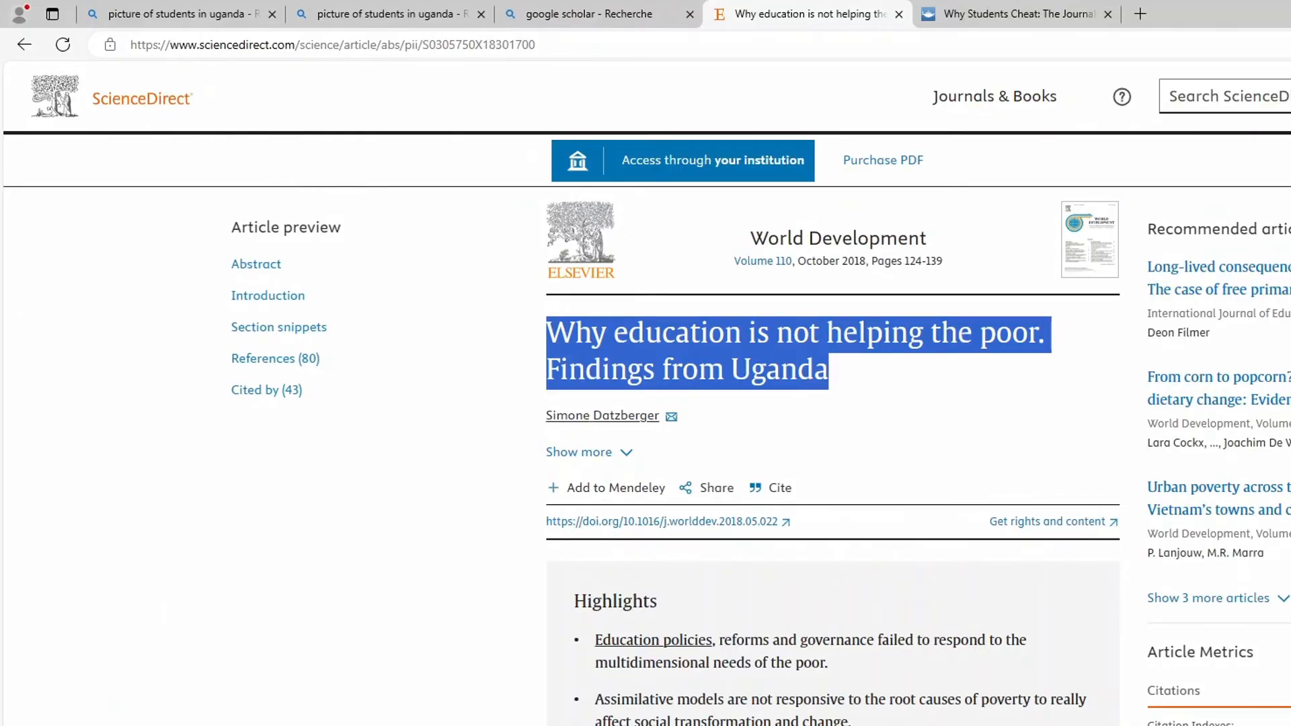
Switch to Word and start a new citation source of type Report after "ministry of education" in the History paragraph
{"action": "key", "text": "alt+Tab"}
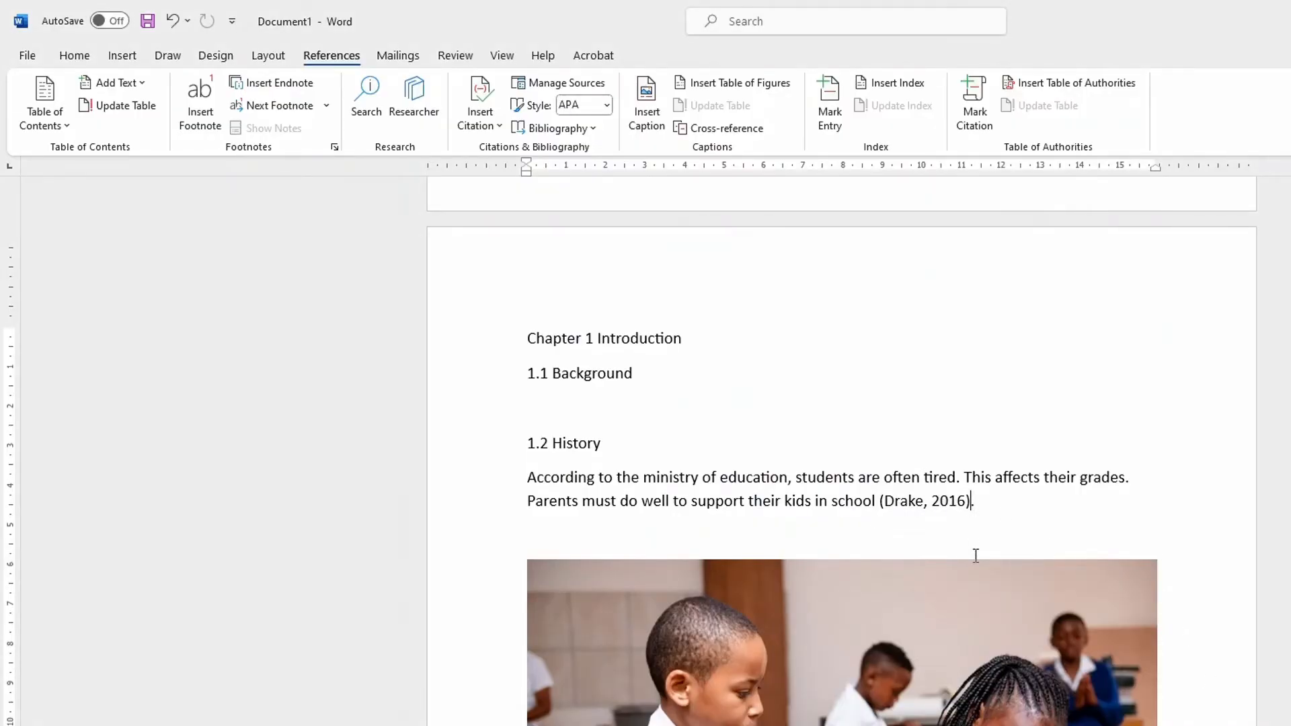
{"action": "left_click", "coordinate": [788, 477]}
{"action": "left_click", "coordinate": [478, 108]}
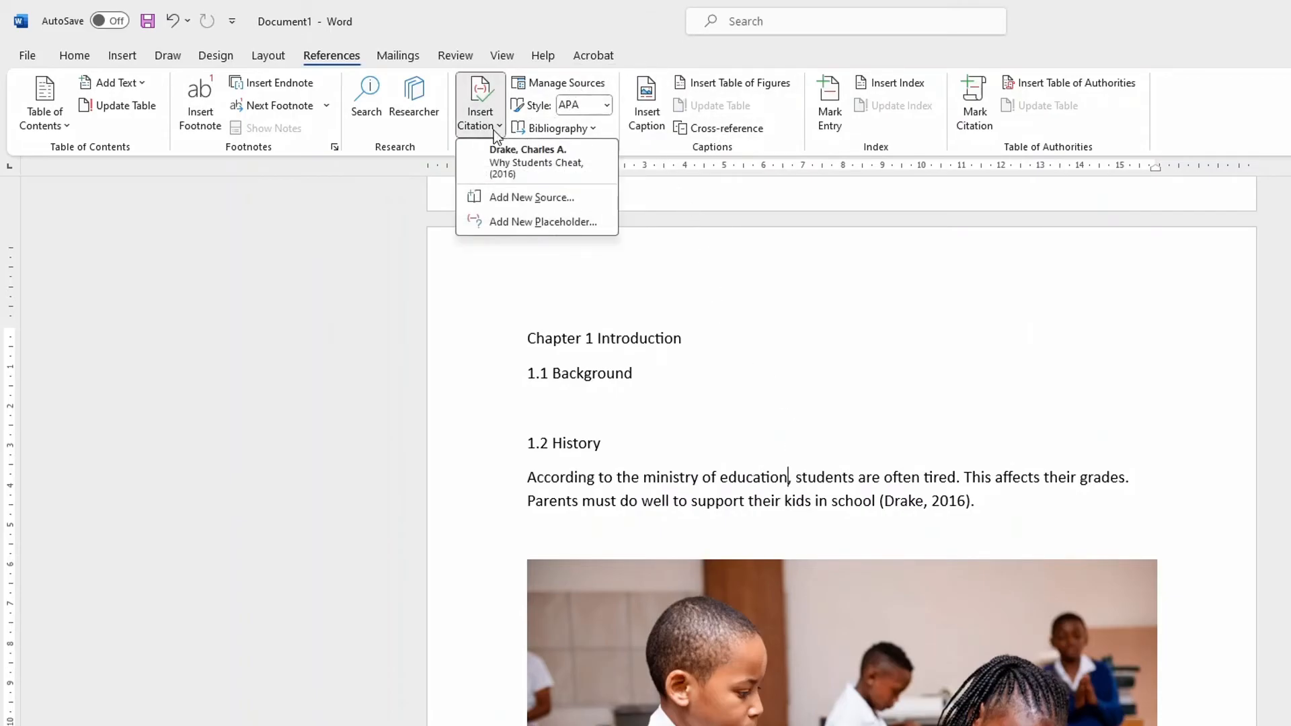
{"action": "left_click", "coordinate": [531, 197]}
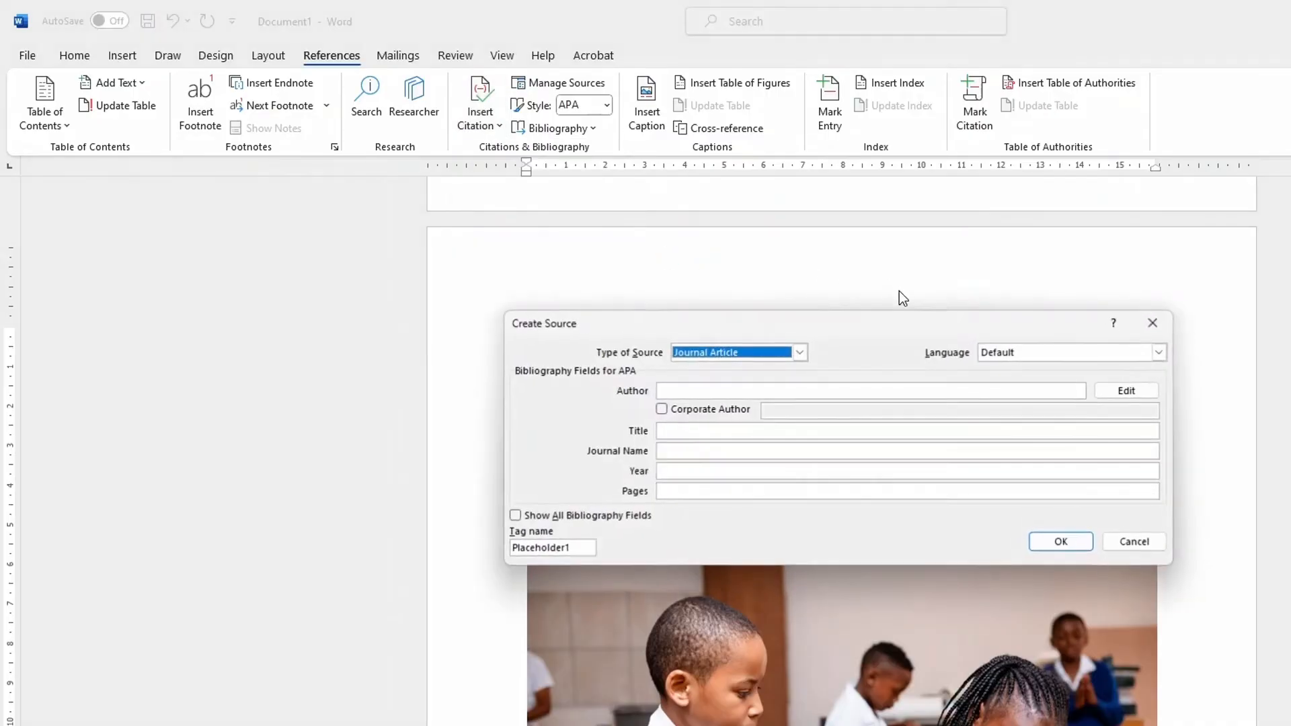
{"action": "left_click", "coordinate": [800, 351]}
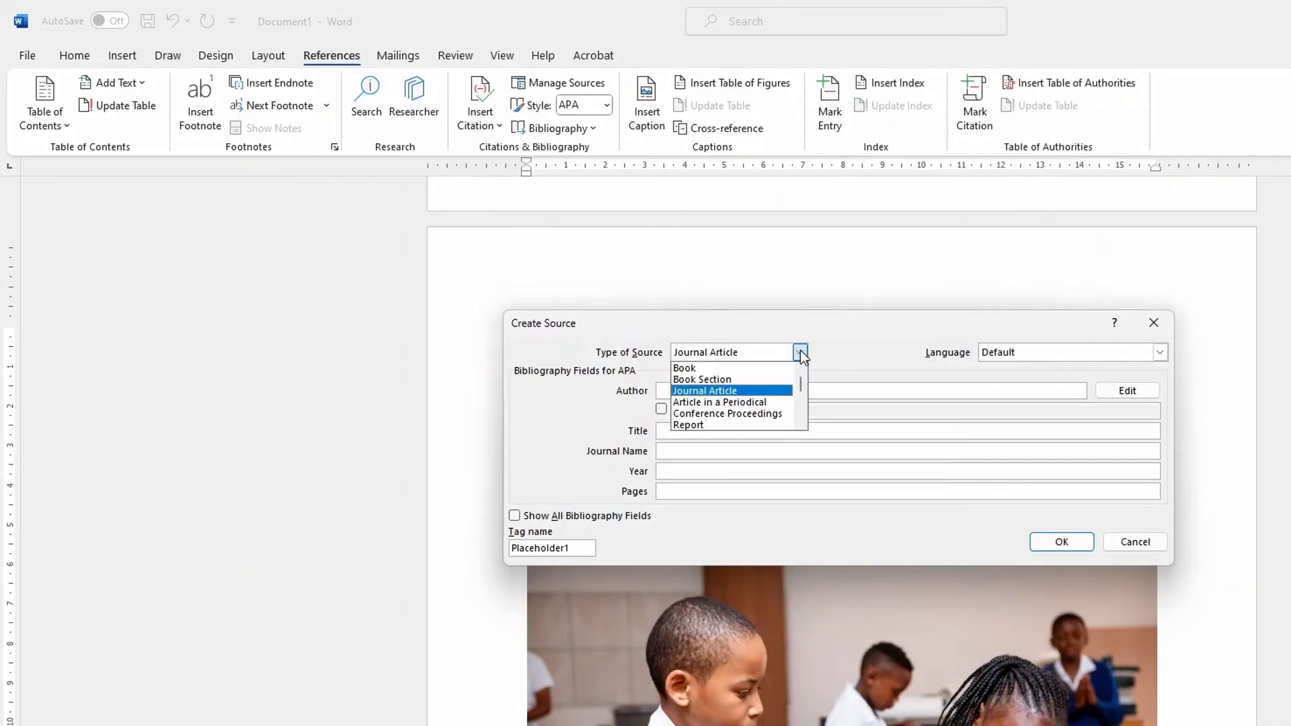
{"action": "left_click", "coordinate": [703, 424]}
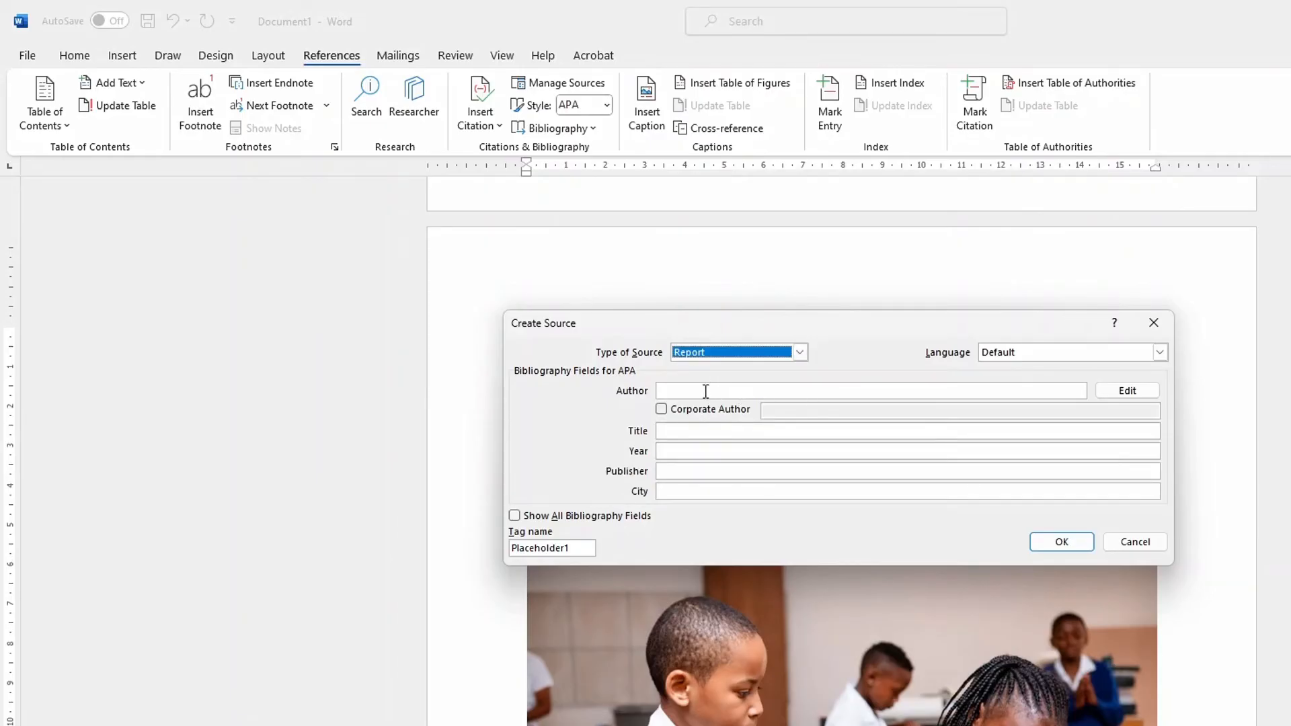
{"action": "left_click", "coordinate": [708, 390]}
{"action": "right_click", "coordinate": [709, 390]}
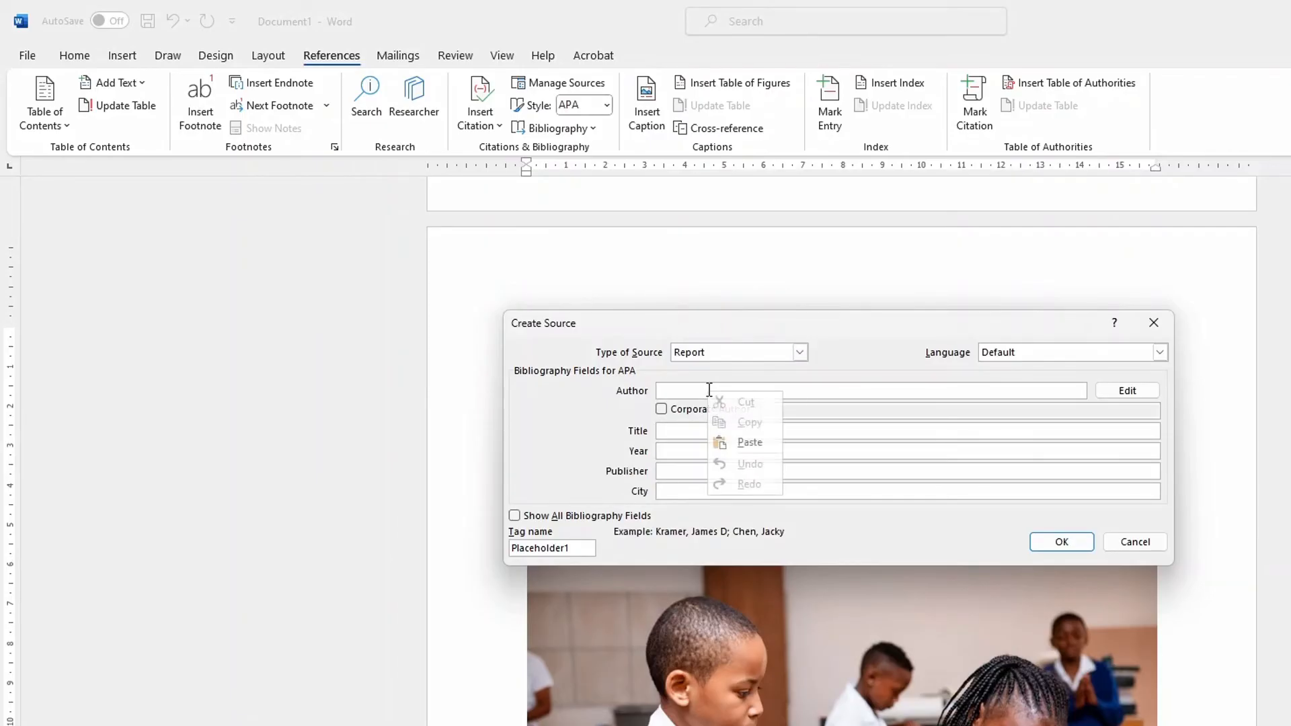
{"action": "left_click", "coordinate": [727, 438]}
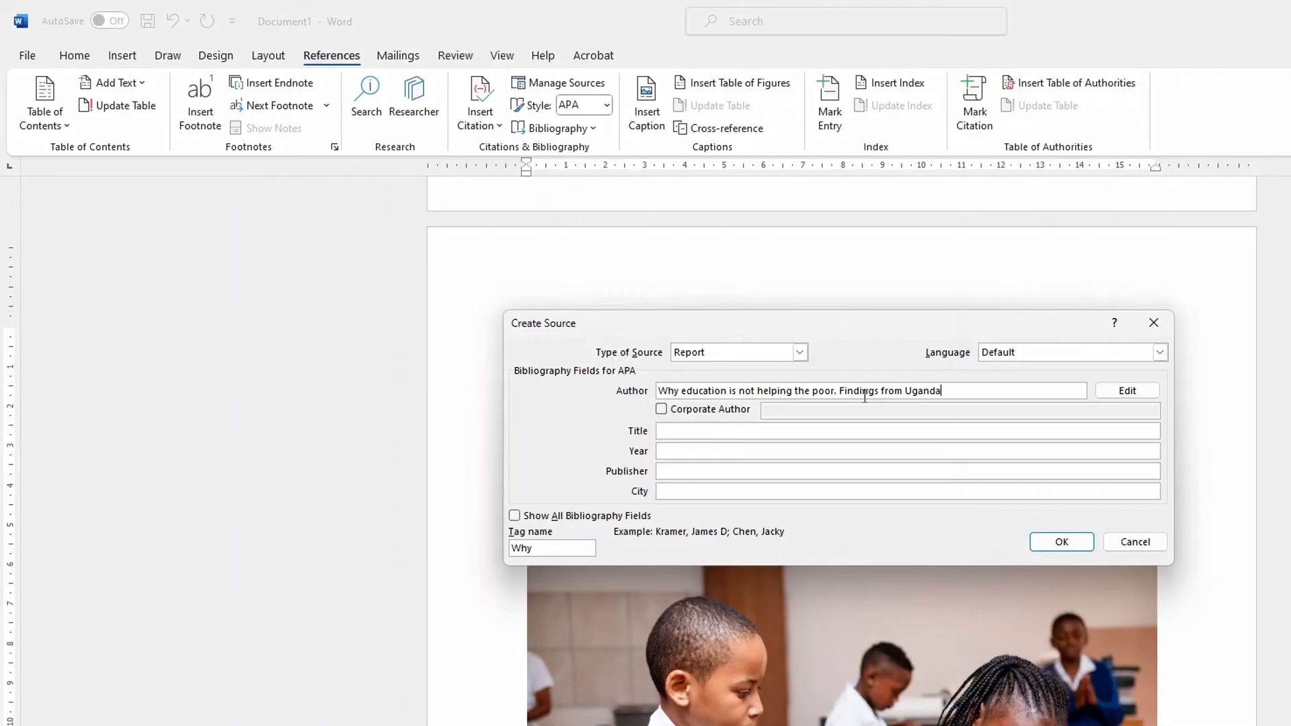
Paste the copied article title "Why education is not helping the poor. Findings from Uganda" as the source's title
{"action": "left_click", "coordinate": [723, 431]}
{"action": "right_click", "coordinate": [724, 433]}
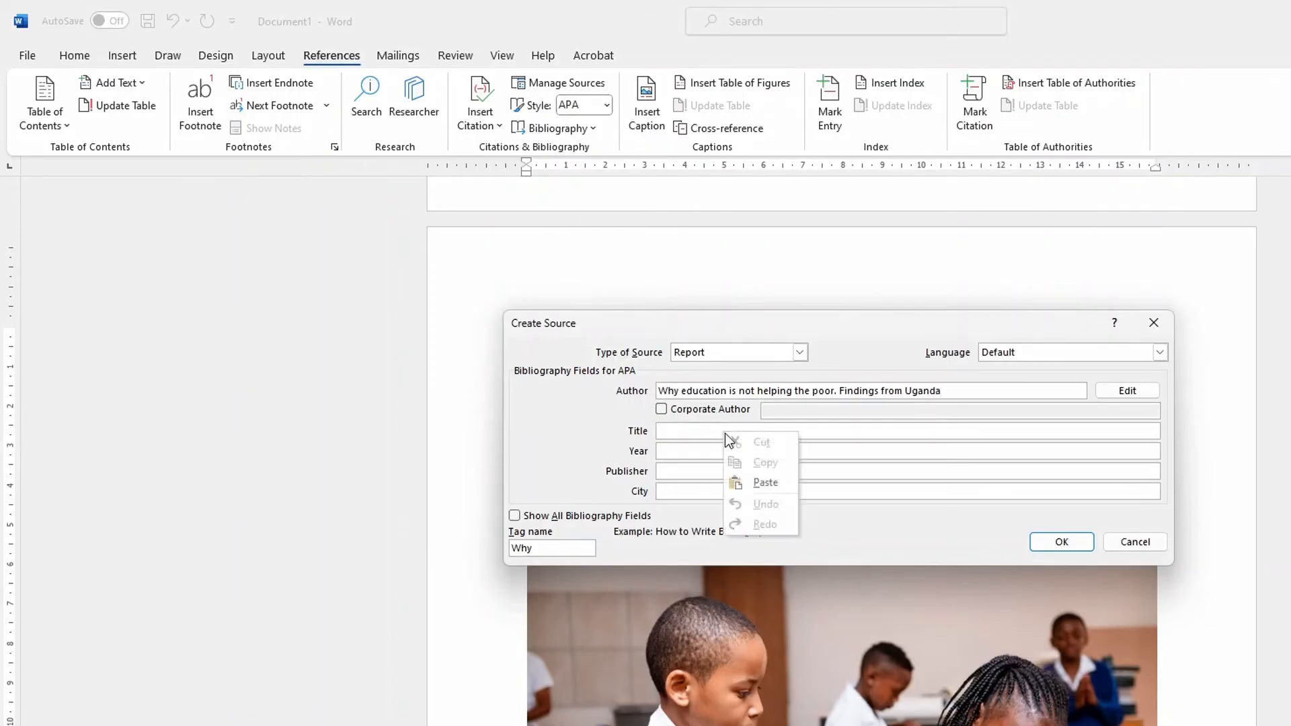
{"action": "left_click", "coordinate": [753, 482]}
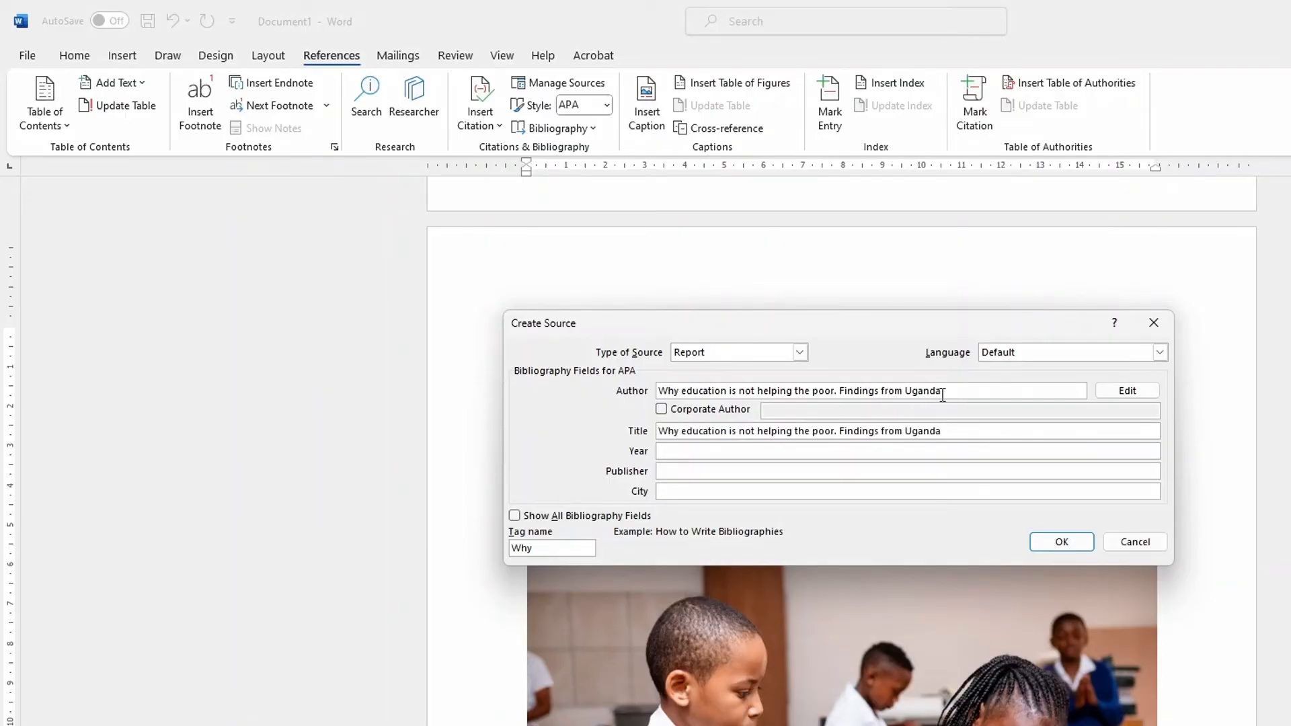
Replace the source's author with "Ministry of education"
{"action": "left_click_drag", "start_coordinate": [951, 393], "coordinate": [644, 398]}
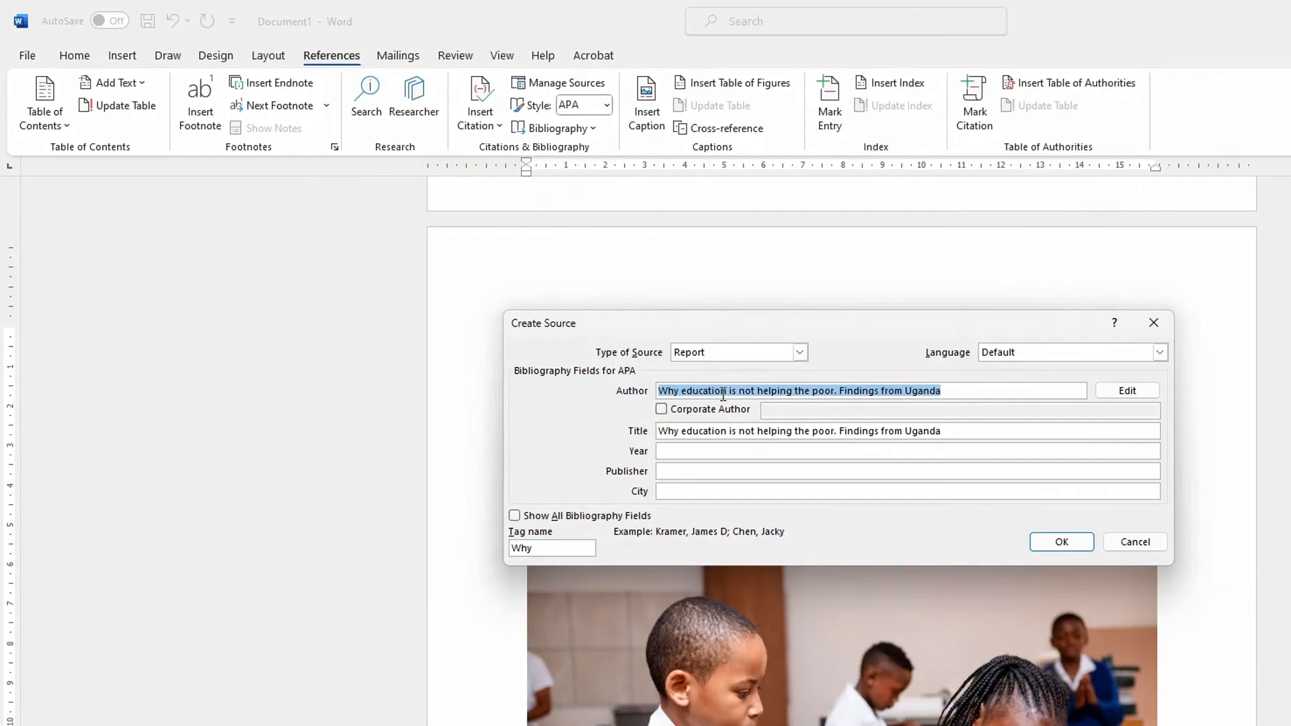
{"action": "type", "text": "Min"}
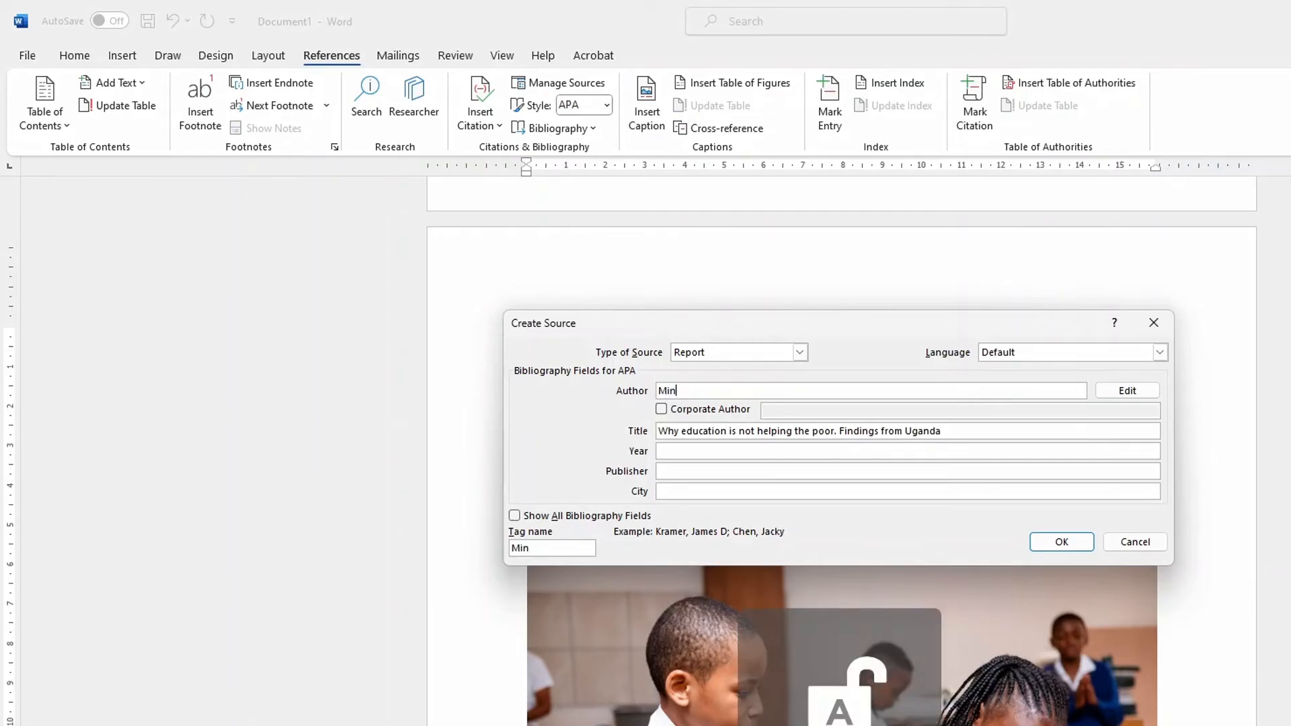
{"action": "type", "text": "istry of e"}
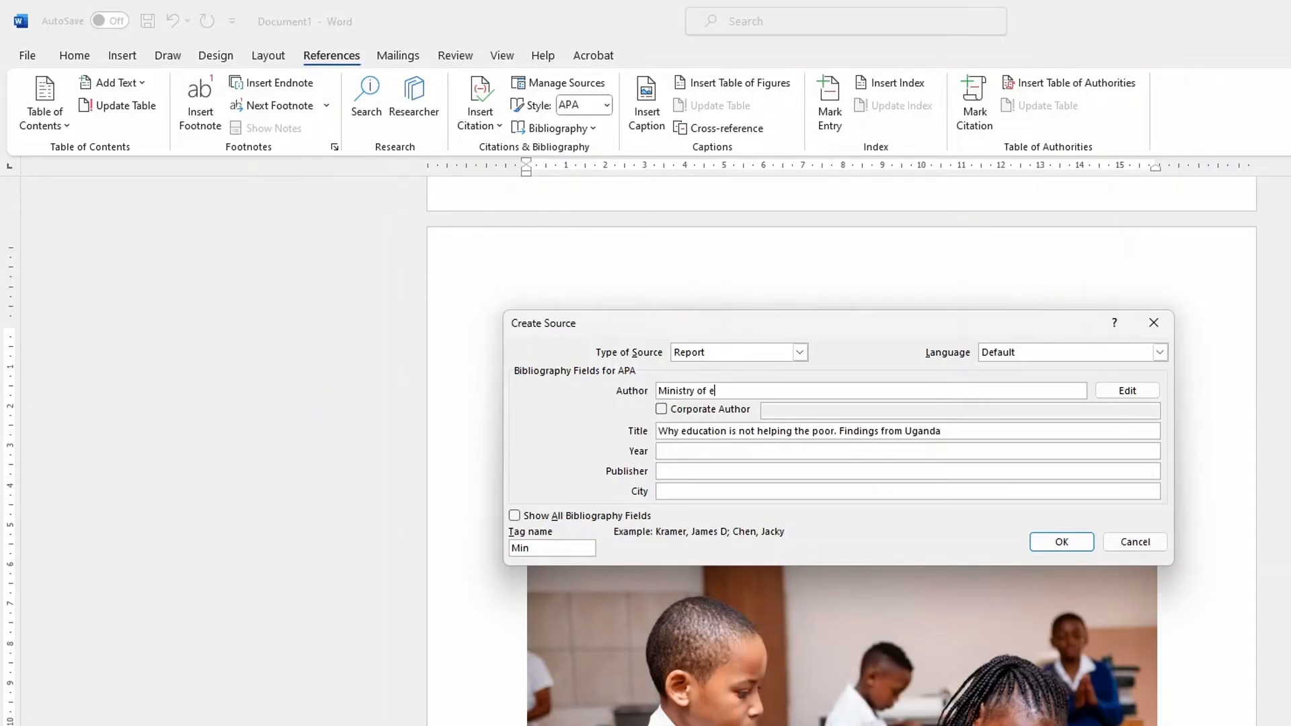
{"action": "type", "text": "ducation"}
Switch to the browser, copy the article's page range "124-139", and return to the source in Word
{"action": "left_click", "coordinate": [721, 449]}
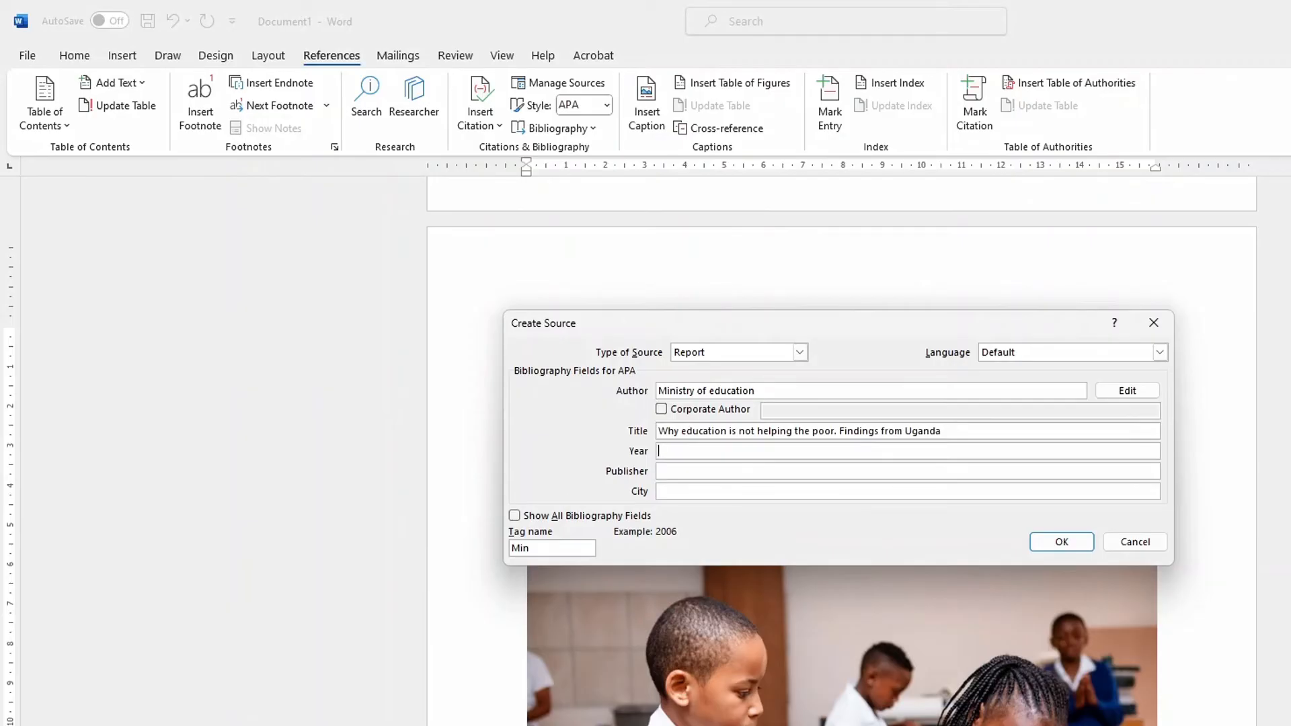
{"action": "key", "text": "alt+Tab"}
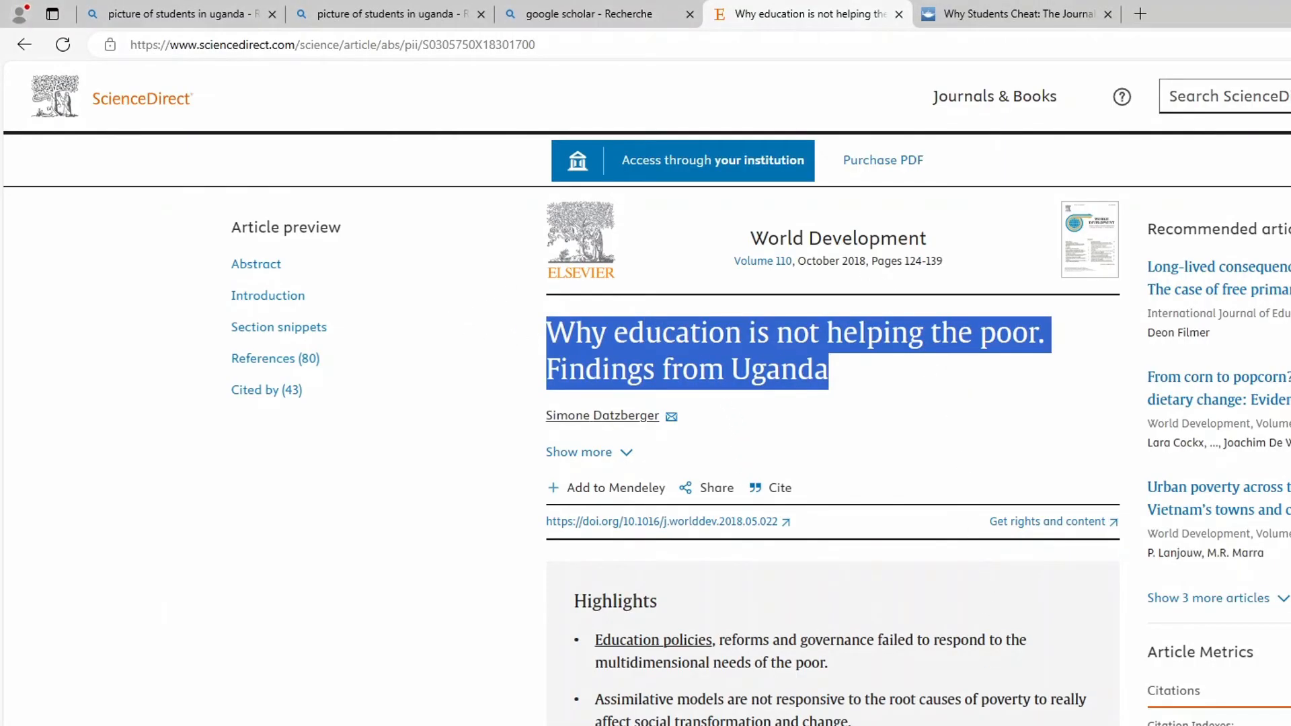
{"action": "left_click_drag", "start_coordinate": [948, 265], "coordinate": [907, 263]}
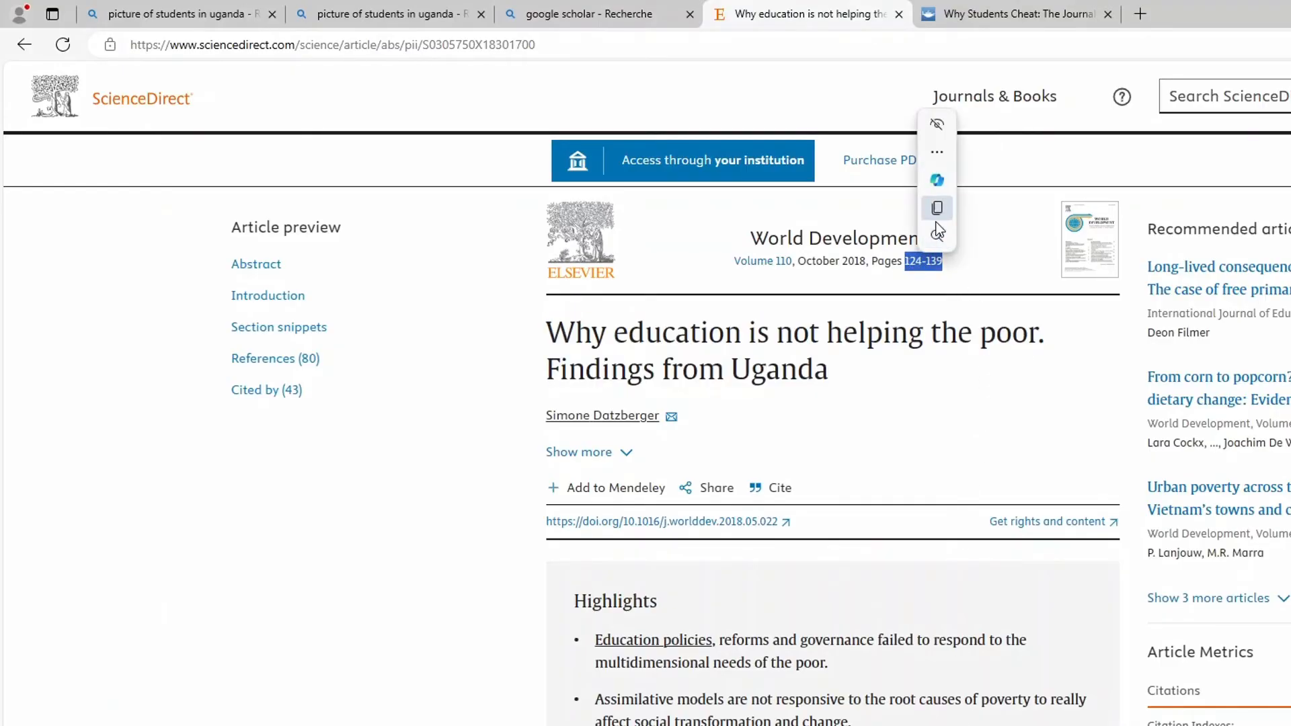
{"action": "left_click", "coordinate": [938, 210]}
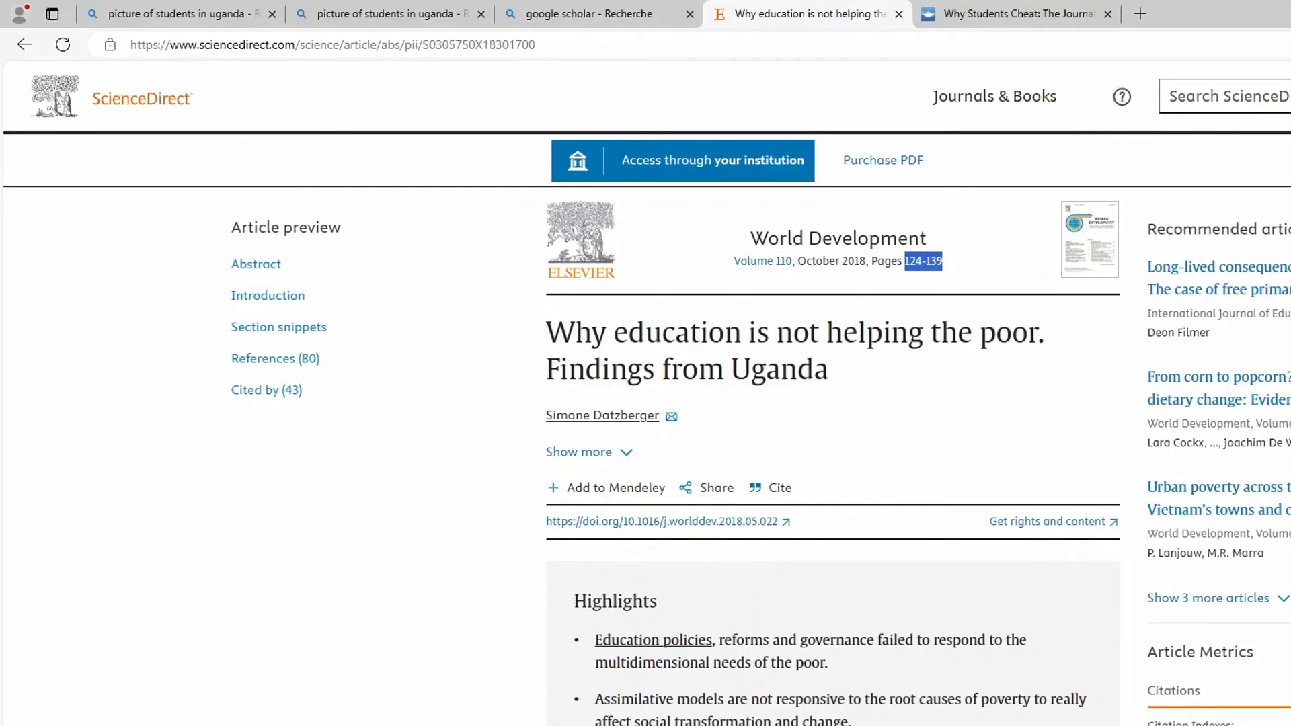
{"action": "key", "text": "alt+Tab"}
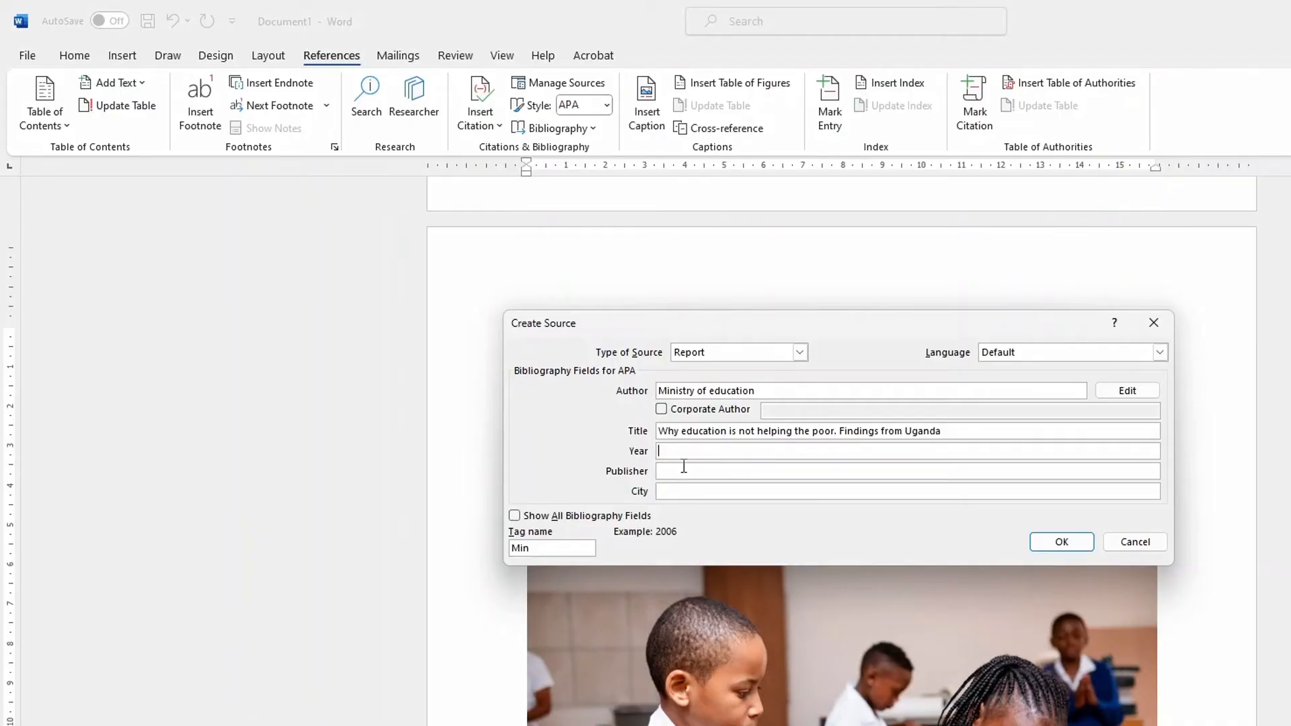
Set the source's city to "Kampaala" and year to 2018, and insert its citation
{"action": "left_click", "coordinate": [695, 491]}
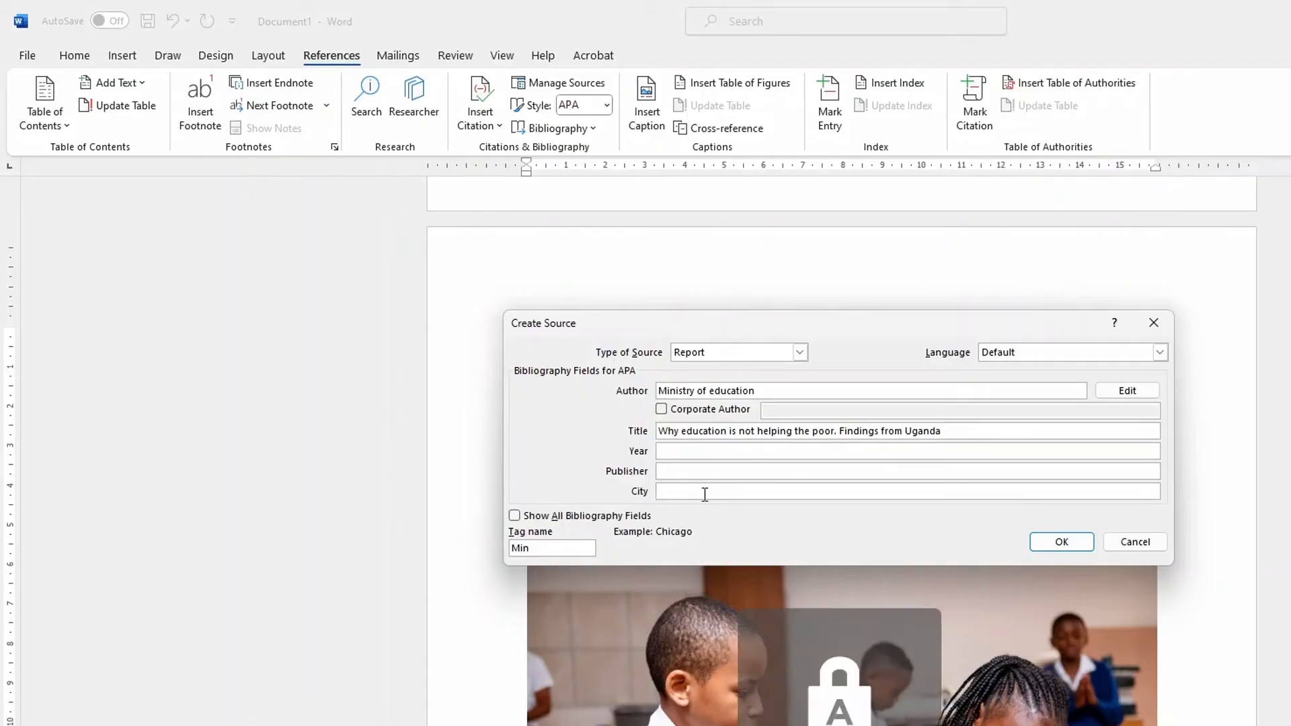
{"action": "type", "text": "Kampaala"}
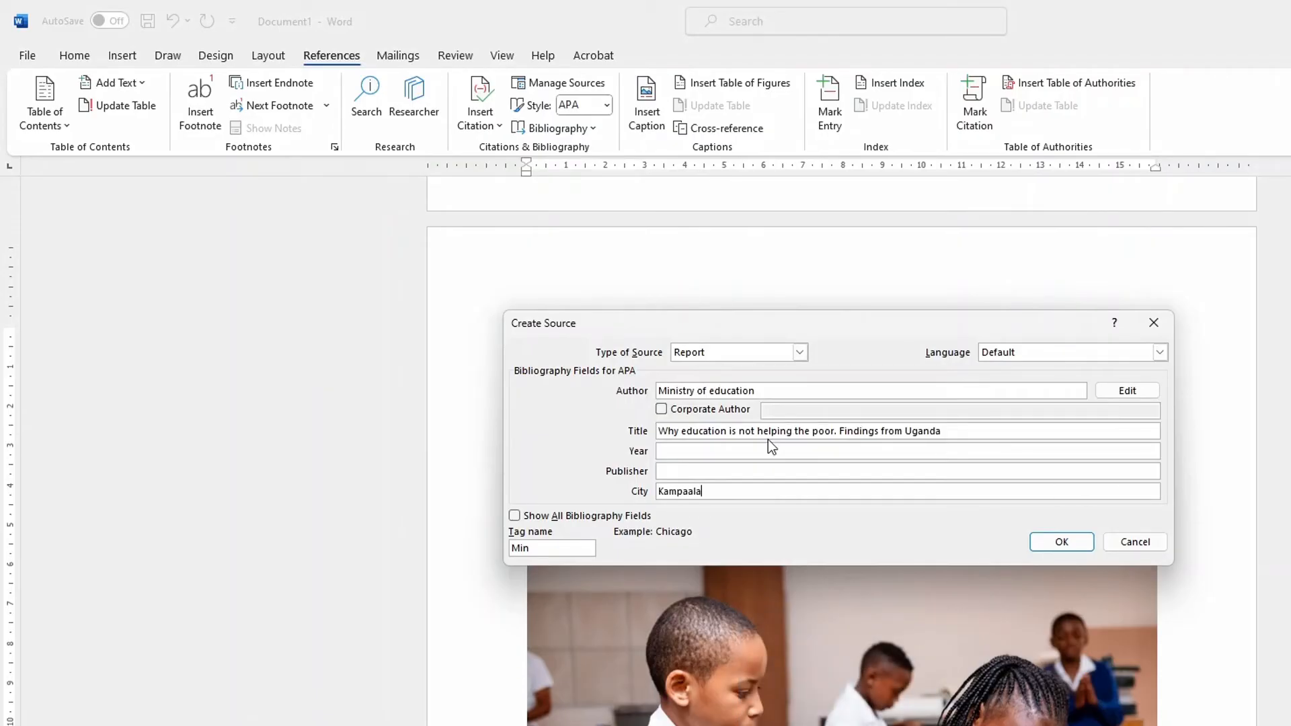
{"action": "left_click", "coordinate": [744, 445]}
{"action": "type", "text": "2"}
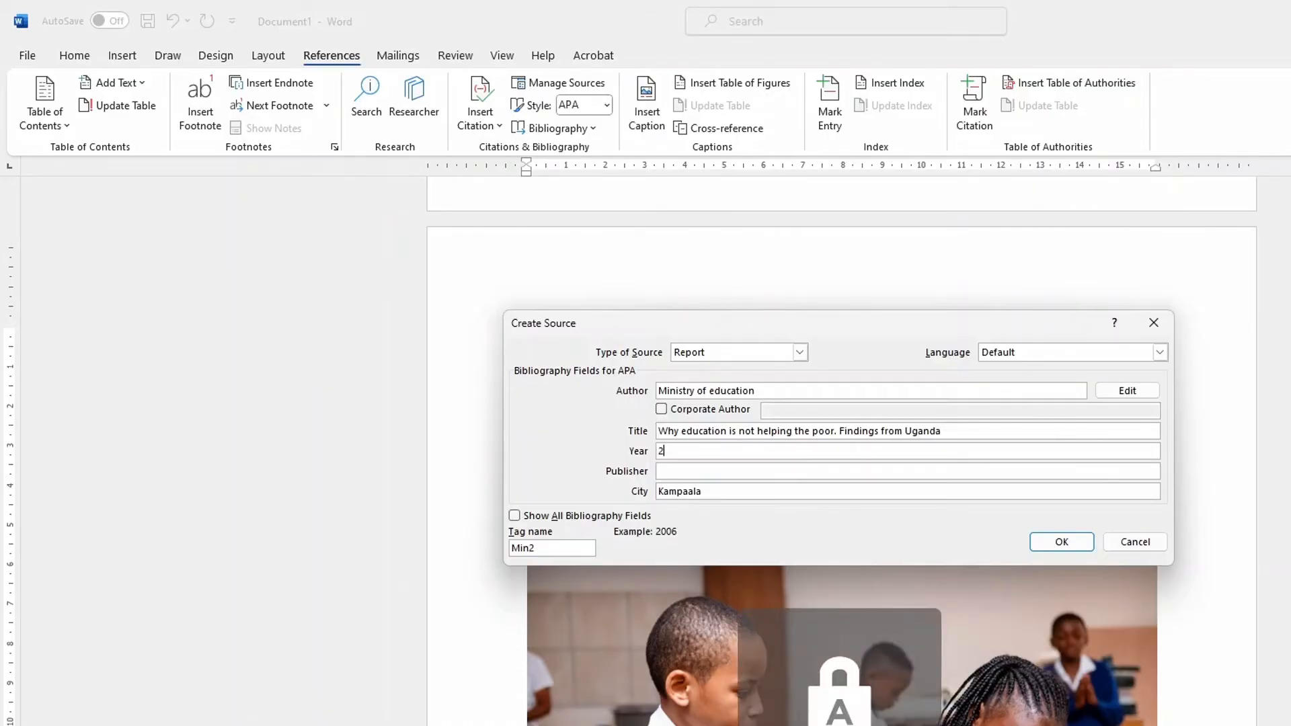
{"action": "type", "text": "01"}
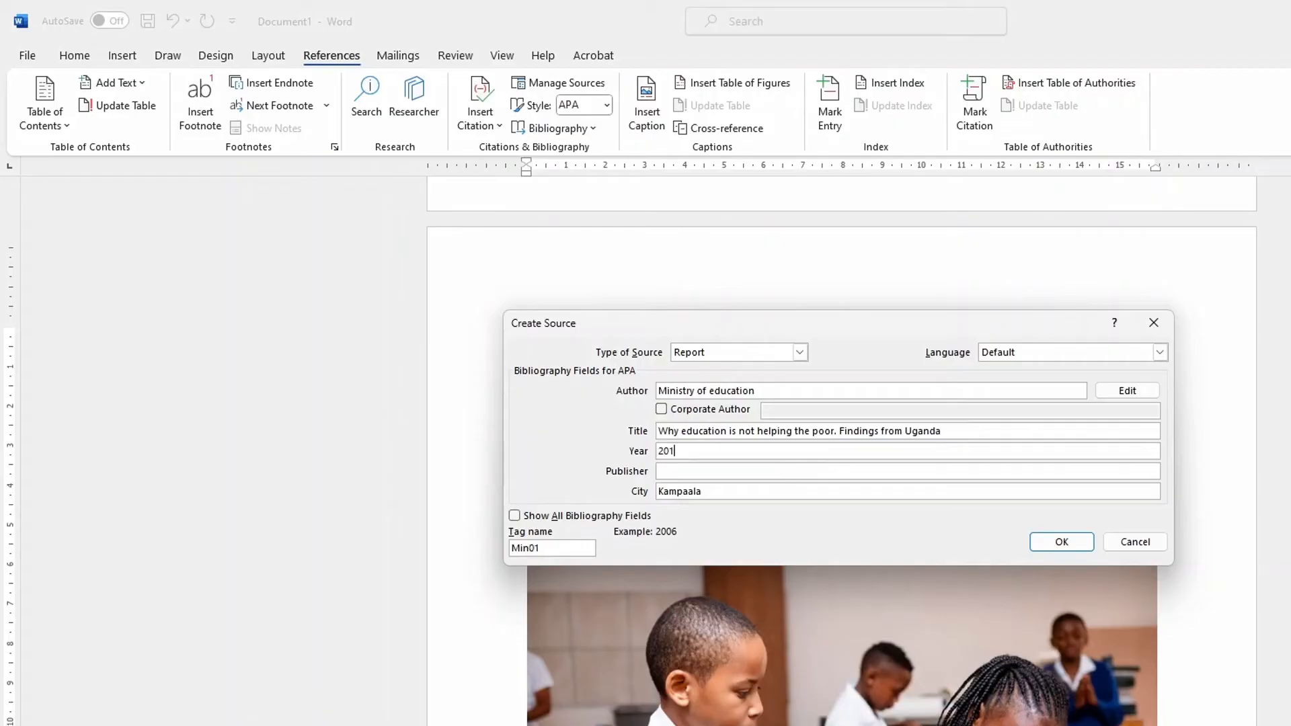
{"action": "type", "text": "8"}
{"action": "left_click", "coordinate": [1062, 545]}
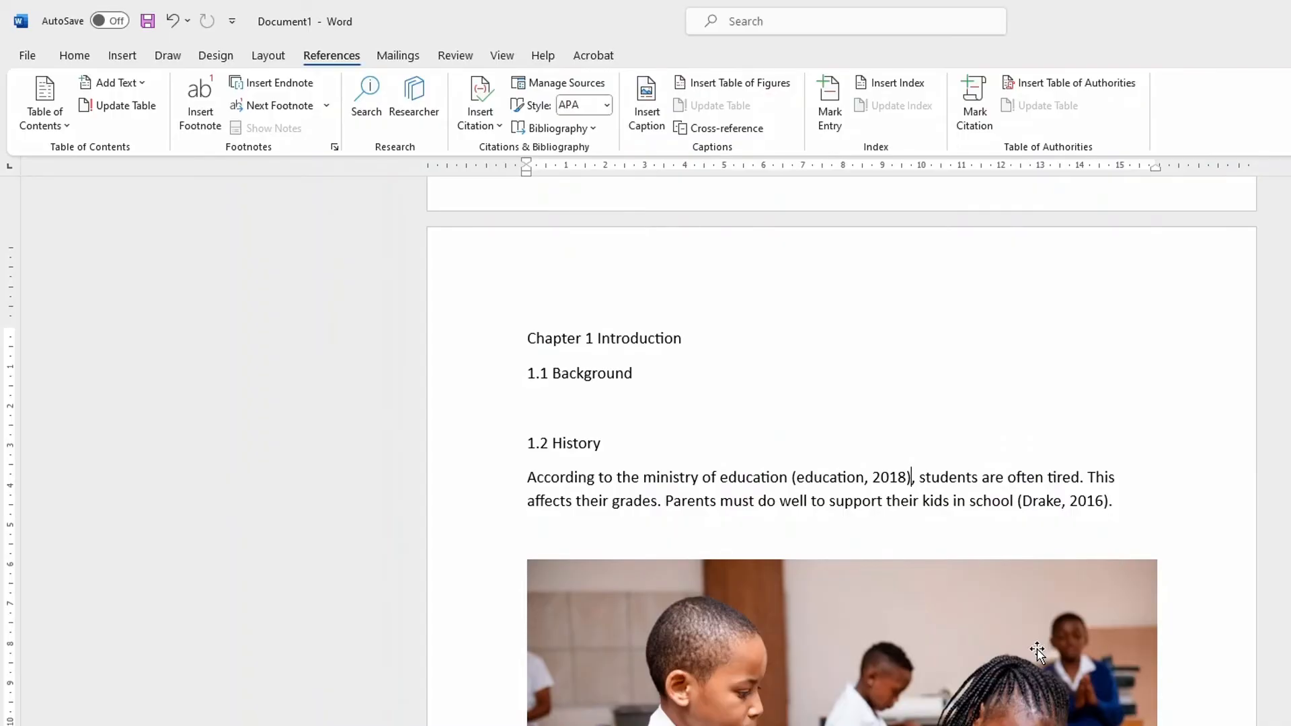
Delete the plain-text heading "References/Bibliography" on the report's last page
{"action": "scroll", "coordinate": [1038, 651], "scroll_direction": "down", "scroll_amount": 15}
{"action": "scroll", "coordinate": [1053, 649], "scroll_direction": "down", "scroll_amount": 15}
{"action": "scroll", "coordinate": [1046, 671], "scroll_direction": "down", "scroll_amount": 6}
{"action": "scroll", "coordinate": [1037, 677], "scroll_direction": "up", "scroll_amount": 4}
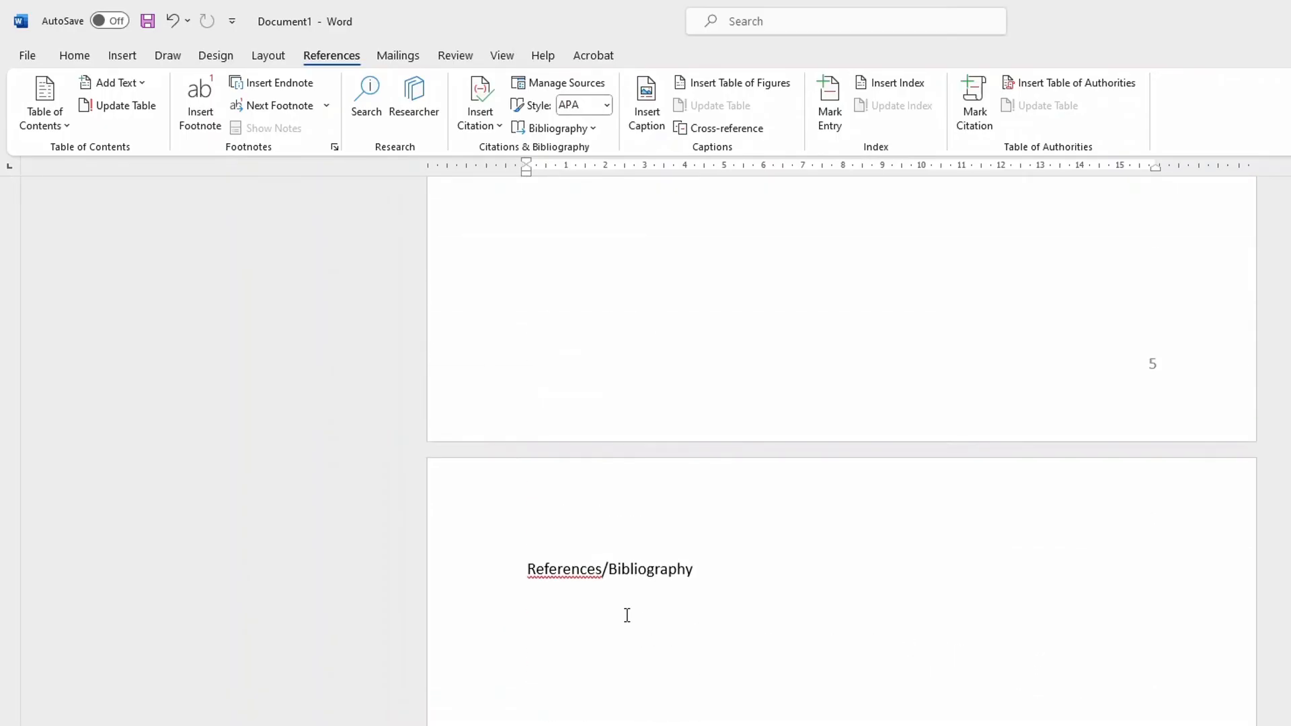
{"action": "right_click", "coordinate": [557, 602]}
{"action": "left_click", "coordinate": [748, 571]}
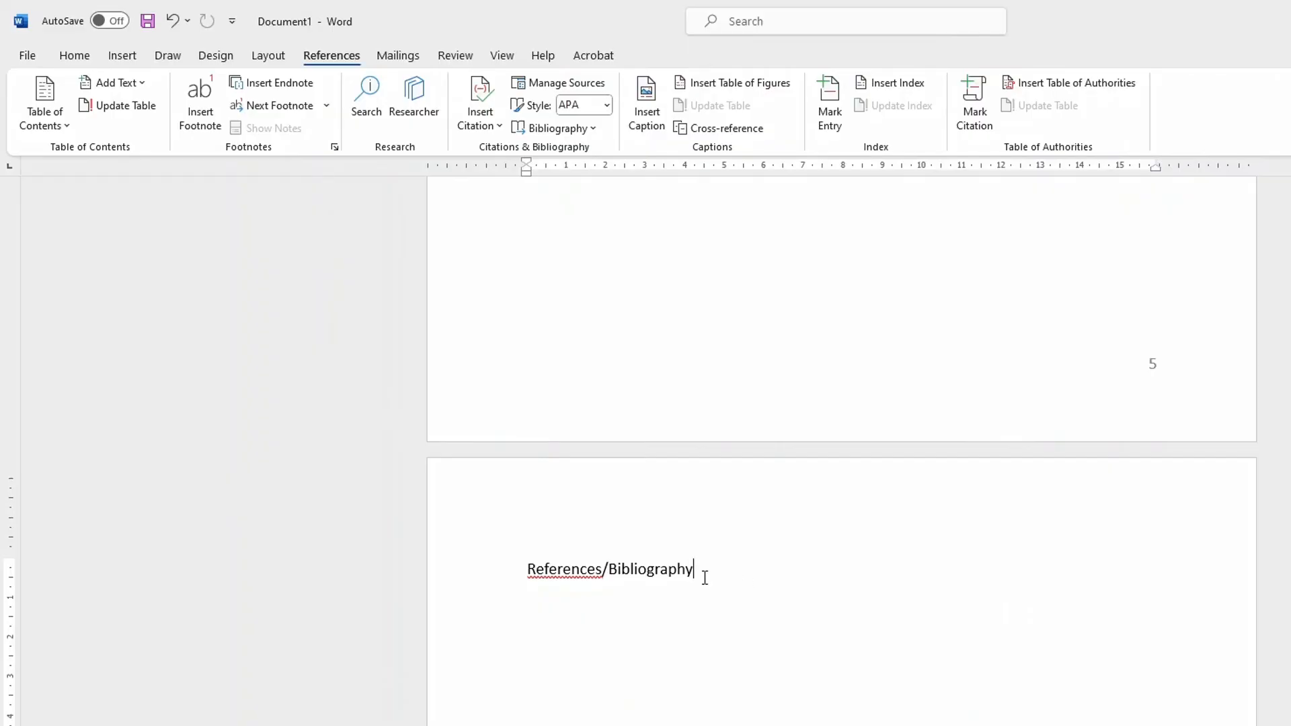
{"action": "key", "text": "ctrl+z"}
{"action": "key", "text": "BackSpace"}
{"action": "key", "text": "BackSpace"}
{"action": "key", "text": "BackSpace"}
{"action": "key", "text": "BackSpace"}
{"action": "key", "text": "BackSpace"}
{"action": "key", "text": "BackSpace"}
{"action": "key", "text": "BackSpace"}
{"action": "key", "text": "BackSpace"}
{"action": "key", "text": "BackSpace"}
{"action": "key", "text": "BackSpace"}
{"action": "key", "text": "BackSpace"}
{"action": "key", "text": "BackSpace"}
{"action": "key", "text": "BackSpace"}
{"action": "key", "text": "BackSpace"}
{"action": "key", "text": "BackSpace"}
{"action": "key", "text": "BackSpace"}
{"action": "key", "text": "BackSpace"}
{"action": "key", "text": "BackSpace"}
{"action": "key", "text": "BackSpace"}
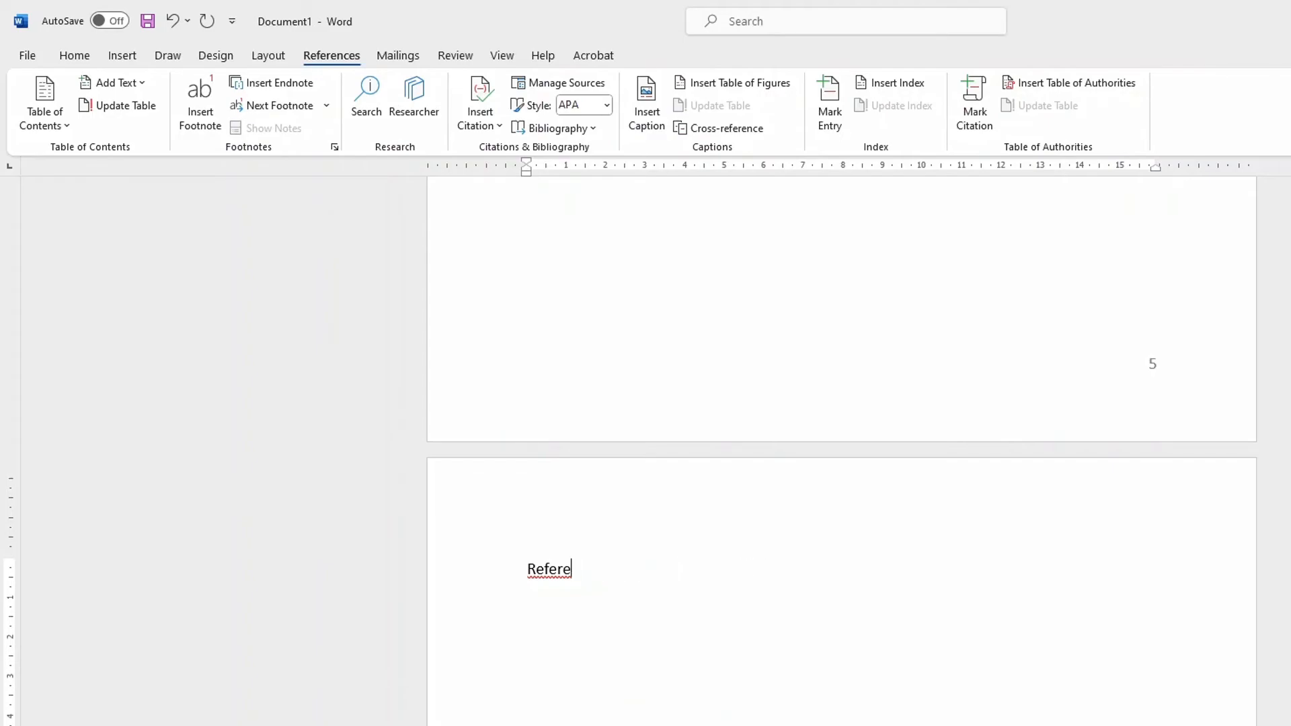
{"action": "key", "text": "BackSpace"}
{"action": "key", "text": "BackSpace"}
{"action": "key", "text": "BackSpace"}
Insert the built-in Bibliography list on the empty last page and the built-in References list below it
{"action": "left_click", "coordinate": [594, 129]}
{"action": "left_click", "coordinate": [594, 236]}
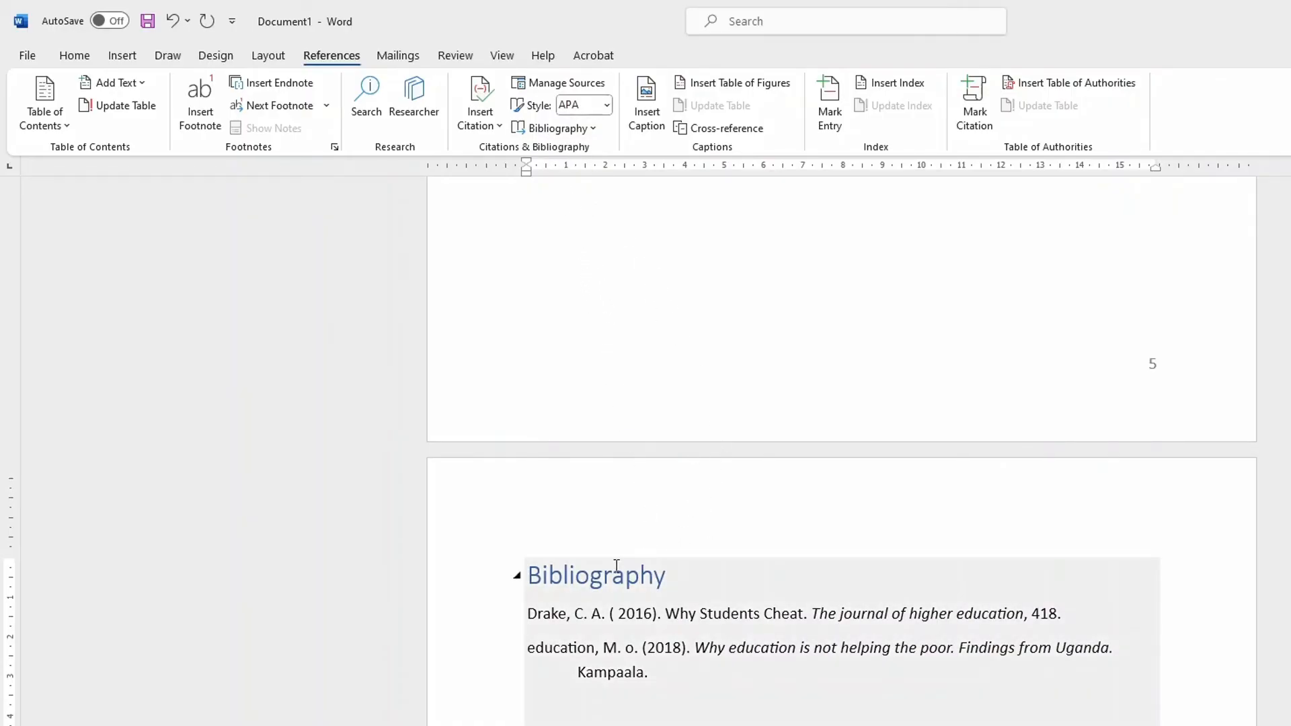
{"action": "left_click", "coordinate": [593, 131]}
{"action": "left_click", "coordinate": [596, 351]}
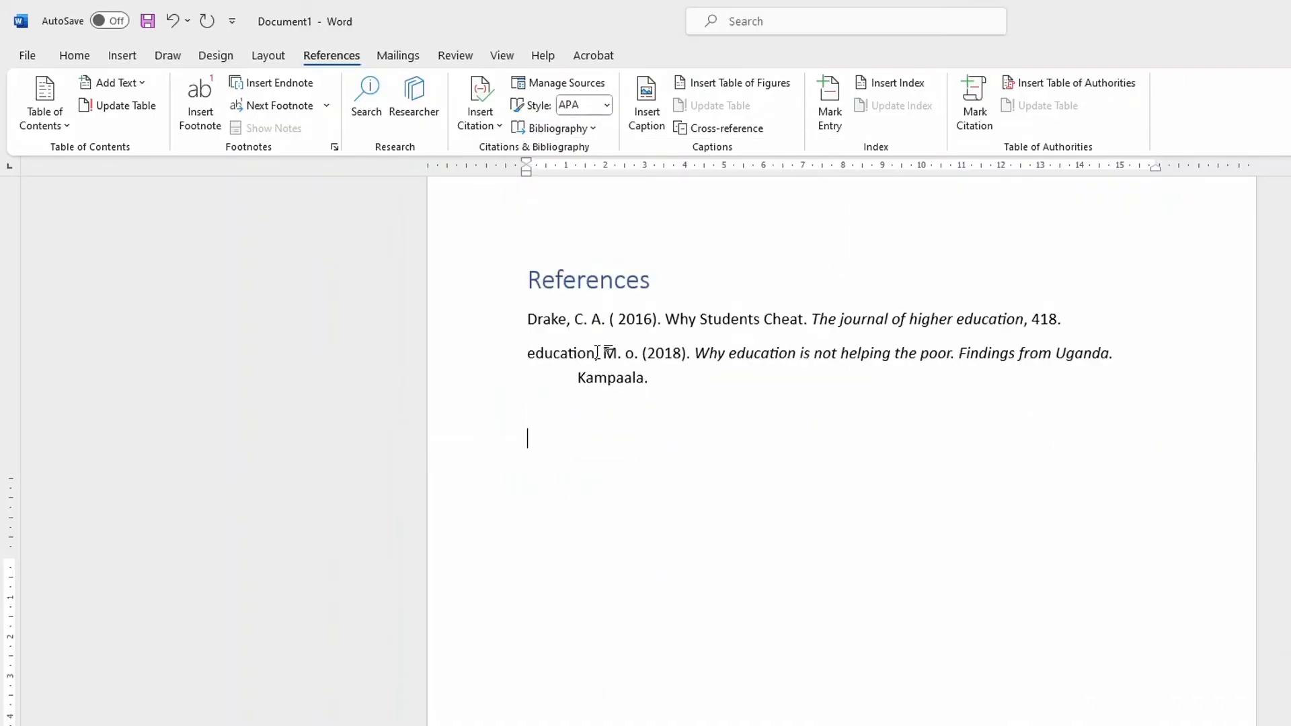
Review the new source lists, the front pages, and the figure and table captions in Chapters 1 and 2
{"action": "scroll", "coordinate": [764, 371], "scroll_direction": "up", "scroll_amount": 6}
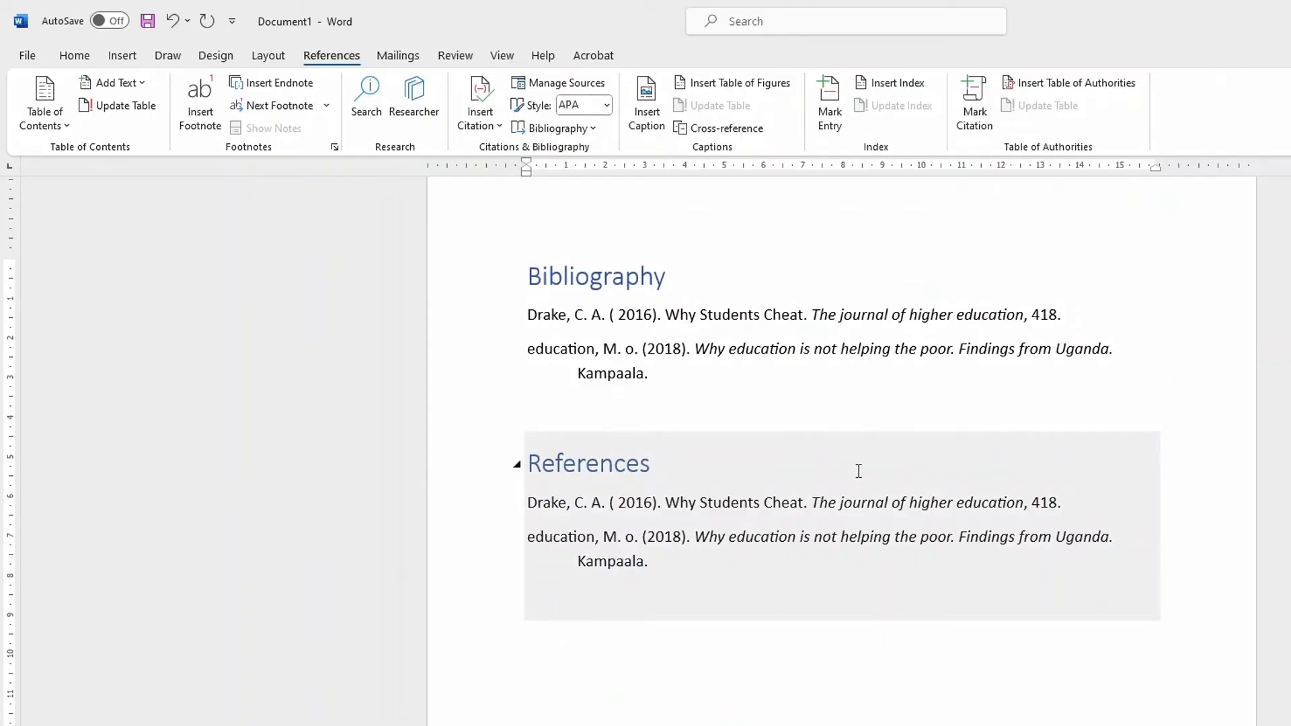
{"action": "scroll", "coordinate": [854, 484], "scroll_direction": "up", "scroll_amount": 15}
{"action": "scroll", "coordinate": [856, 557], "scroll_direction": "down", "scroll_amount": 2}
{"action": "scroll", "coordinate": [864, 571], "scroll_direction": "up", "scroll_amount": 12}
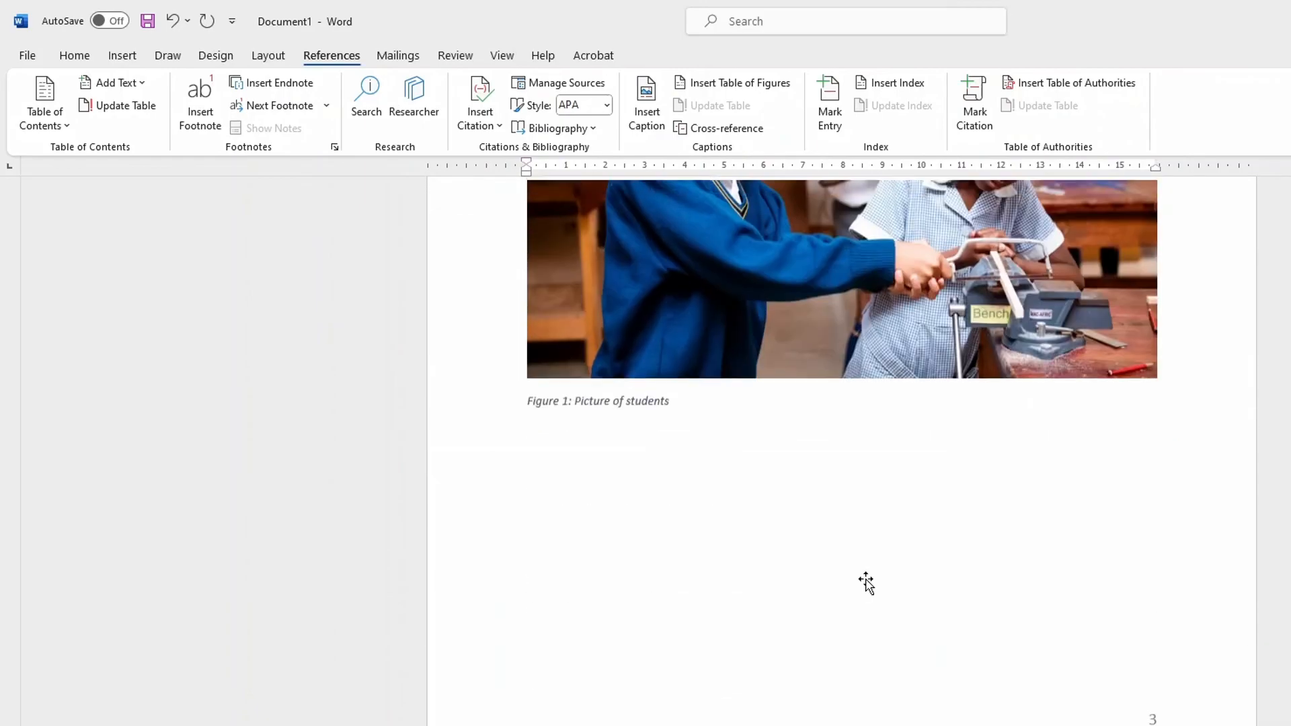
{"action": "scroll", "coordinate": [866, 582], "scroll_direction": "up", "scroll_amount": 10}
{"action": "scroll", "coordinate": [868, 596], "scroll_direction": "up", "scroll_amount": 10}
{"action": "scroll", "coordinate": [870, 599], "scroll_direction": "up", "scroll_amount": 7}
{"action": "scroll", "coordinate": [887, 605], "scroll_direction": "down", "scroll_amount": 4}
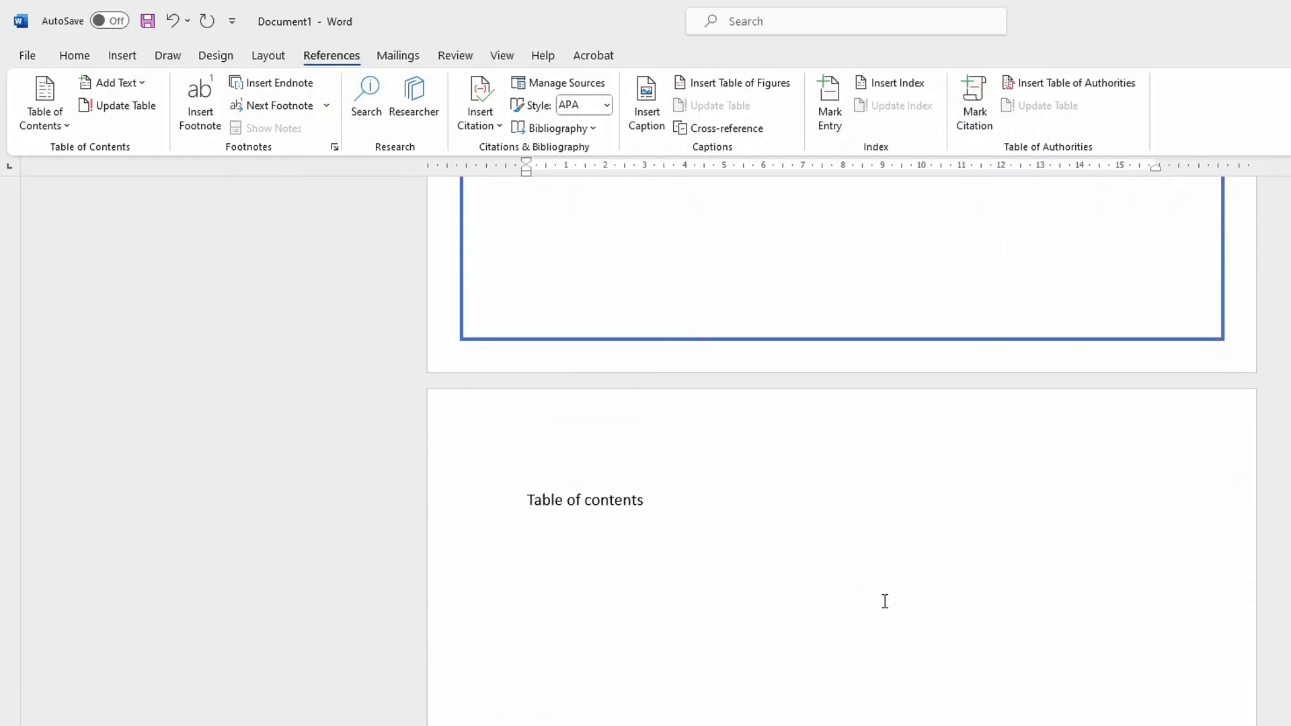
{"action": "scroll", "coordinate": [887, 602], "scroll_direction": "down", "scroll_amount": 6}
{"action": "scroll", "coordinate": [912, 607], "scroll_direction": "down", "scroll_amount": 10}
{"action": "scroll", "coordinate": [969, 633], "scroll_direction": "down", "scroll_amount": 12}
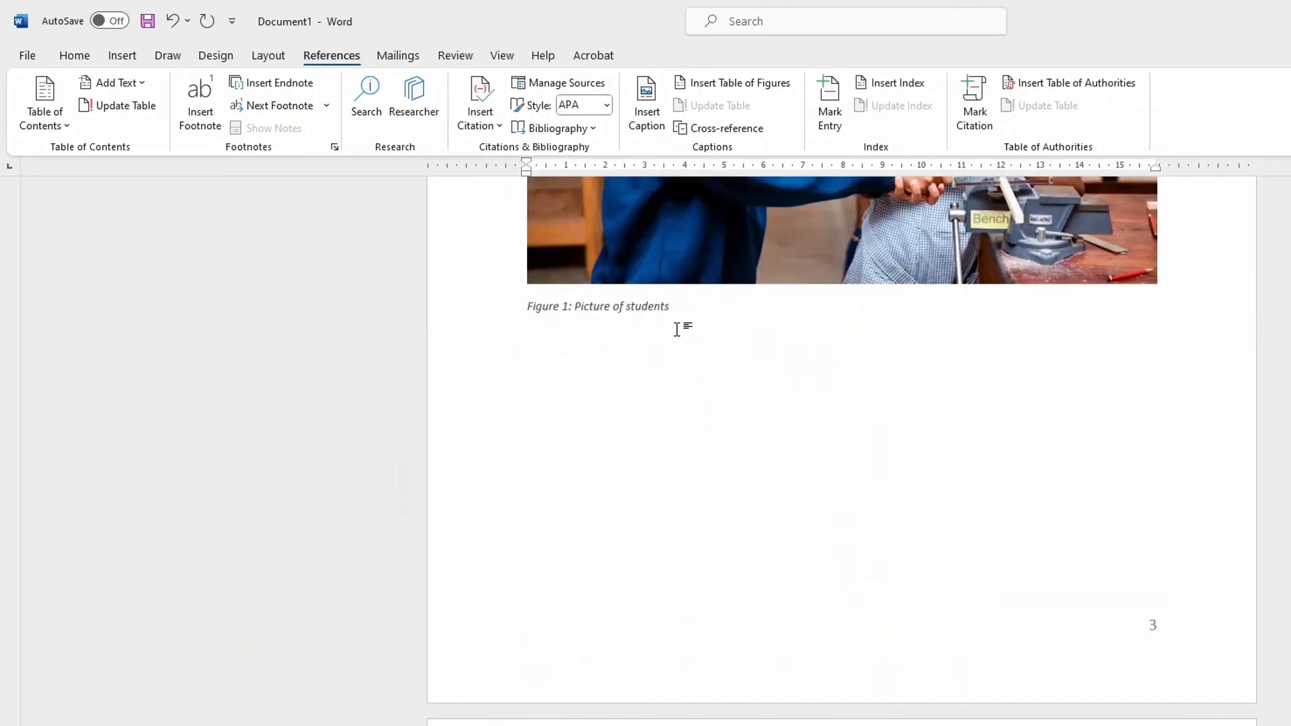
{"action": "scroll", "coordinate": [729, 436], "scroll_direction": "down", "scroll_amount": 10}
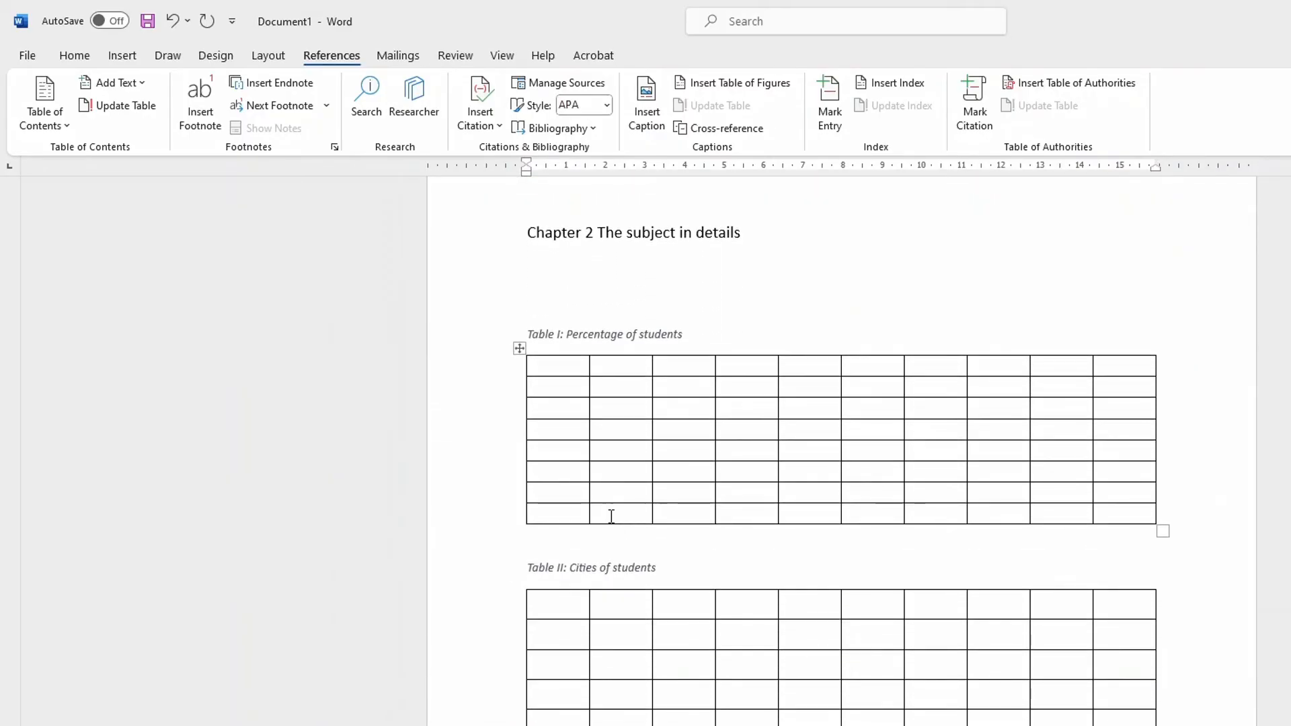
Insert a table of figures with the caption label Figure beneath the "List of figures" heading
{"action": "scroll", "coordinate": [775, 456], "scroll_direction": "up", "scroll_amount": 8}
{"action": "scroll", "coordinate": [764, 469], "scroll_direction": "up", "scroll_amount": 15}
{"action": "scroll", "coordinate": [730, 524], "scroll_direction": "down", "scroll_amount": 3}
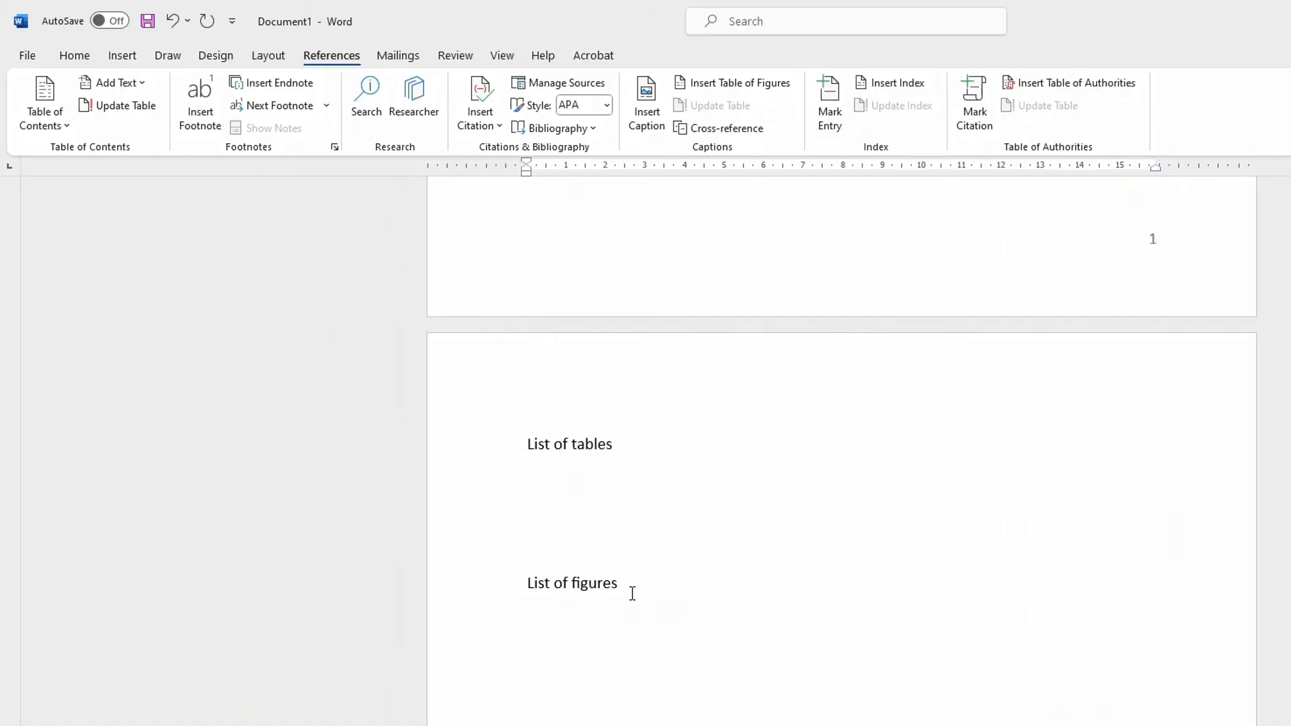
{"action": "left_click", "coordinate": [642, 595]}
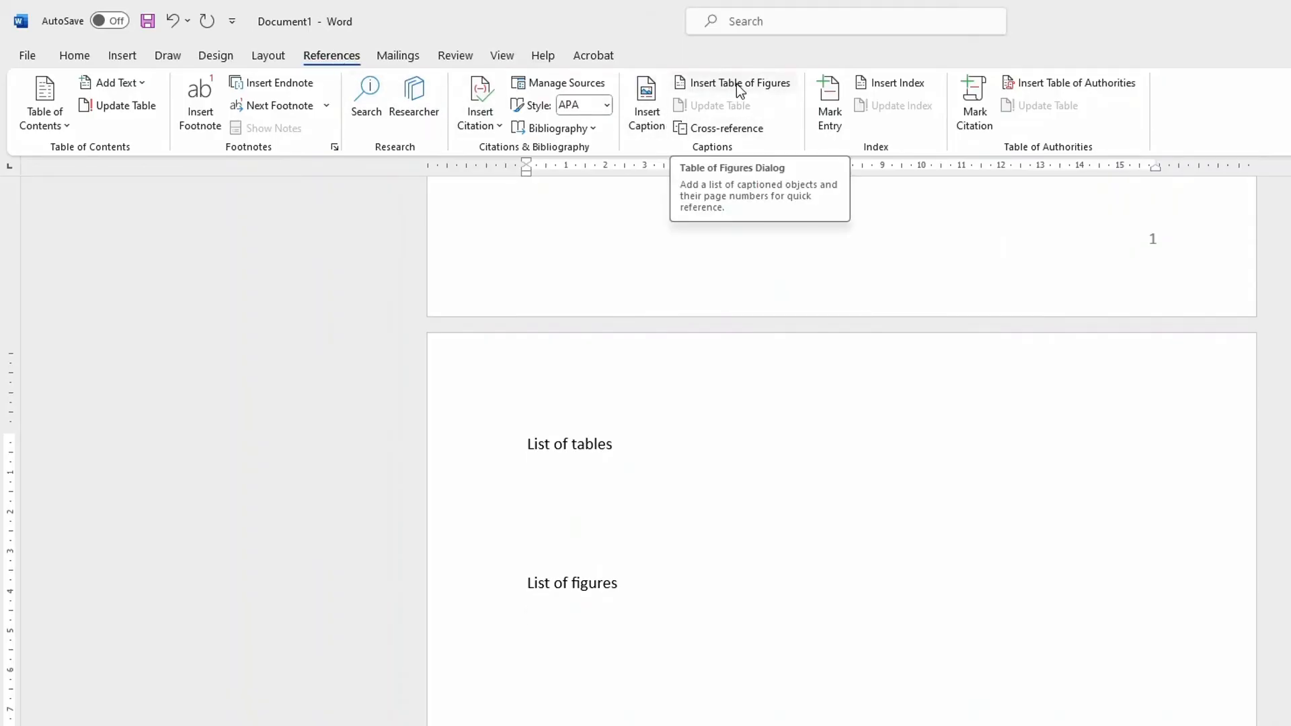
{"action": "left_click", "coordinate": [767, 93]}
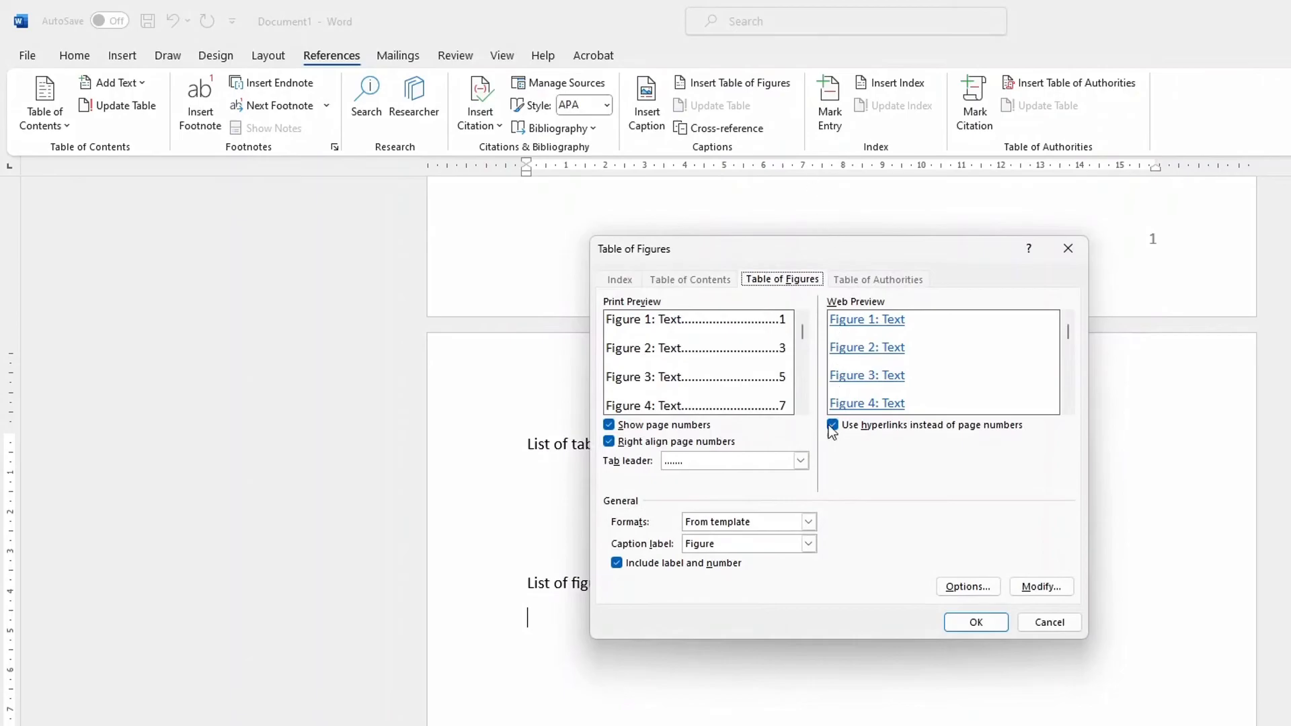
{"action": "left_click", "coordinate": [808, 545]}
{"action": "left_click", "coordinate": [768, 563]}
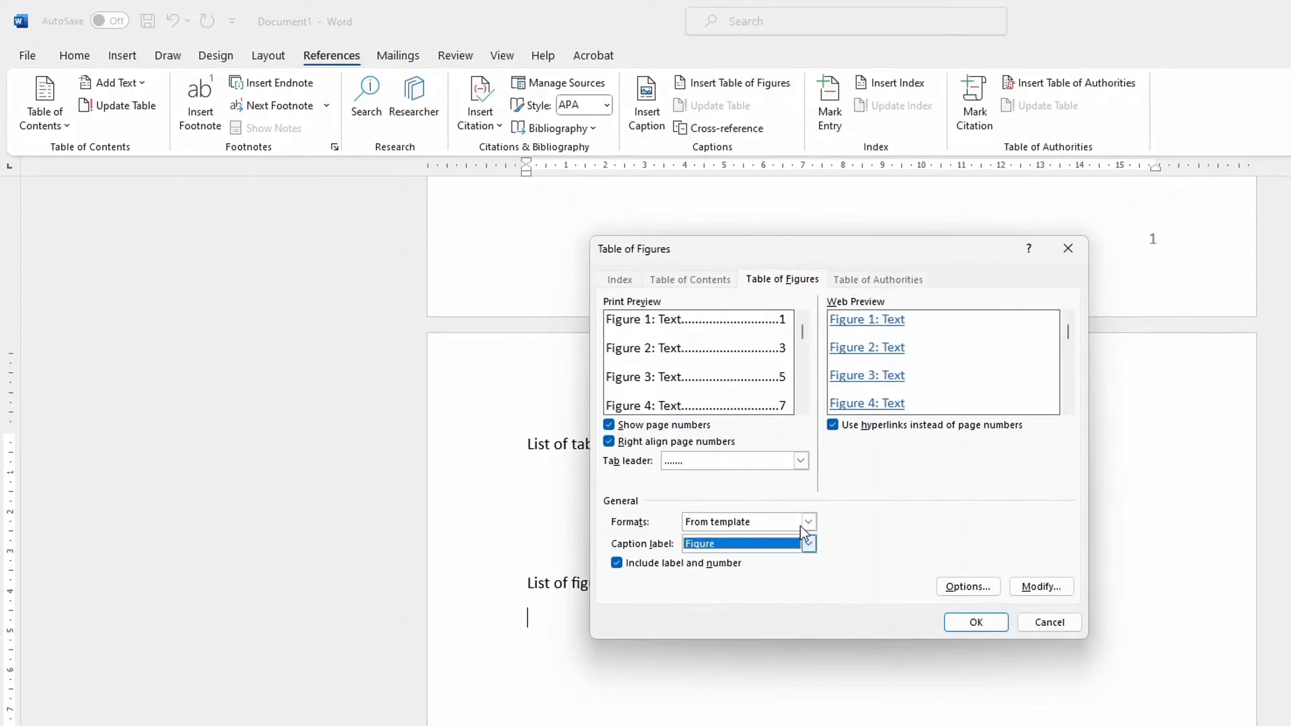
{"action": "left_click", "coordinate": [974, 622]}
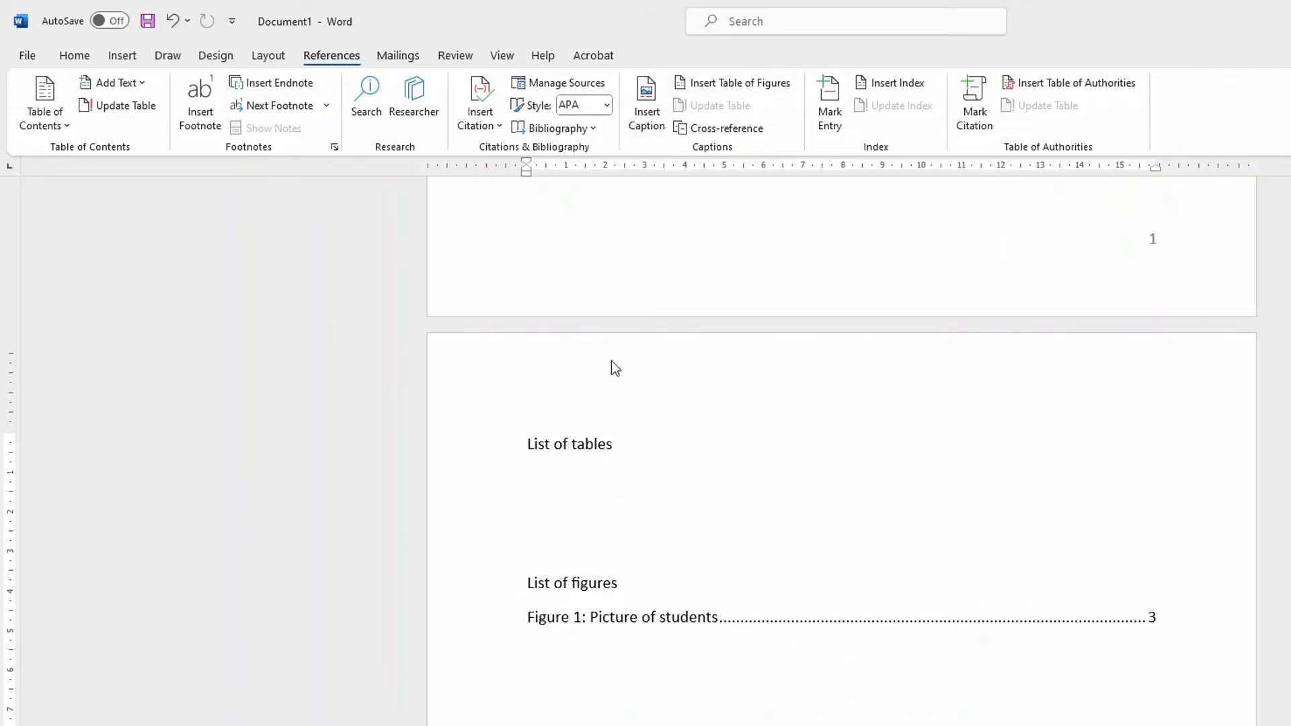
Insert a table of figures with the caption label Table beneath the "List of tables" heading
{"action": "left_click", "coordinate": [538, 483]}
{"action": "left_click", "coordinate": [733, 85]}
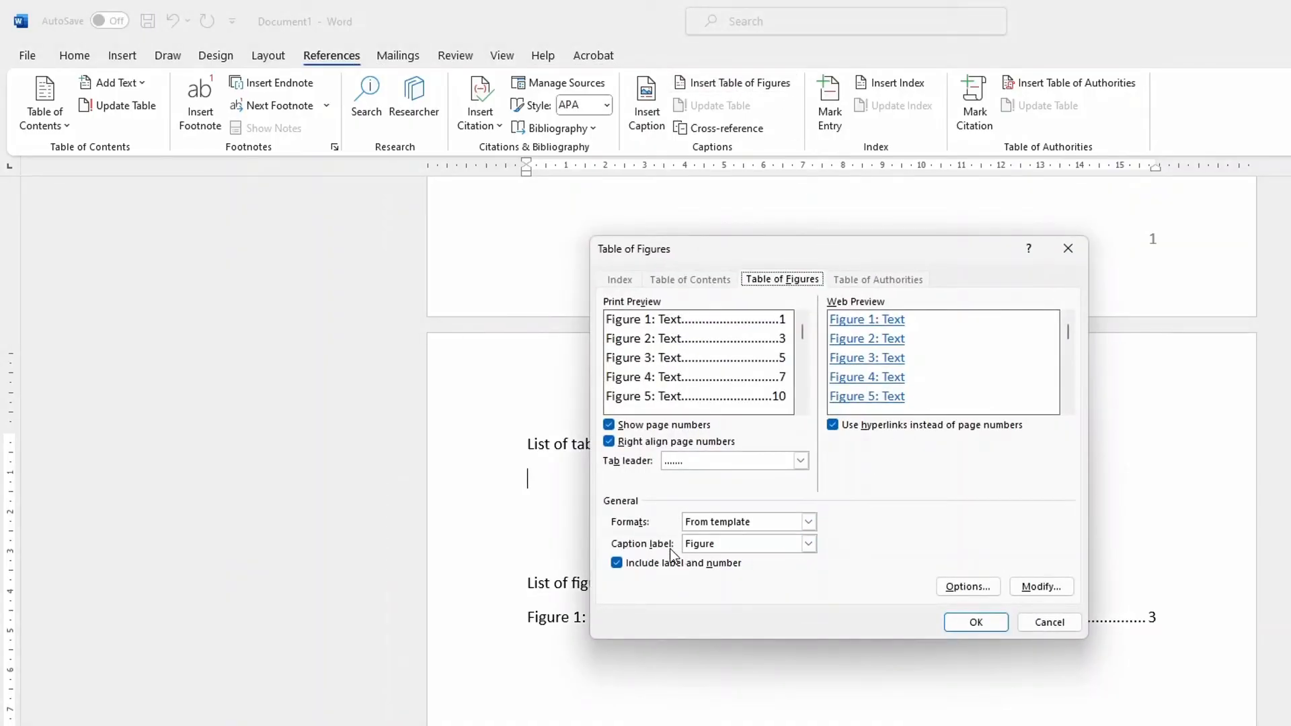
{"action": "left_click", "coordinate": [795, 544]}
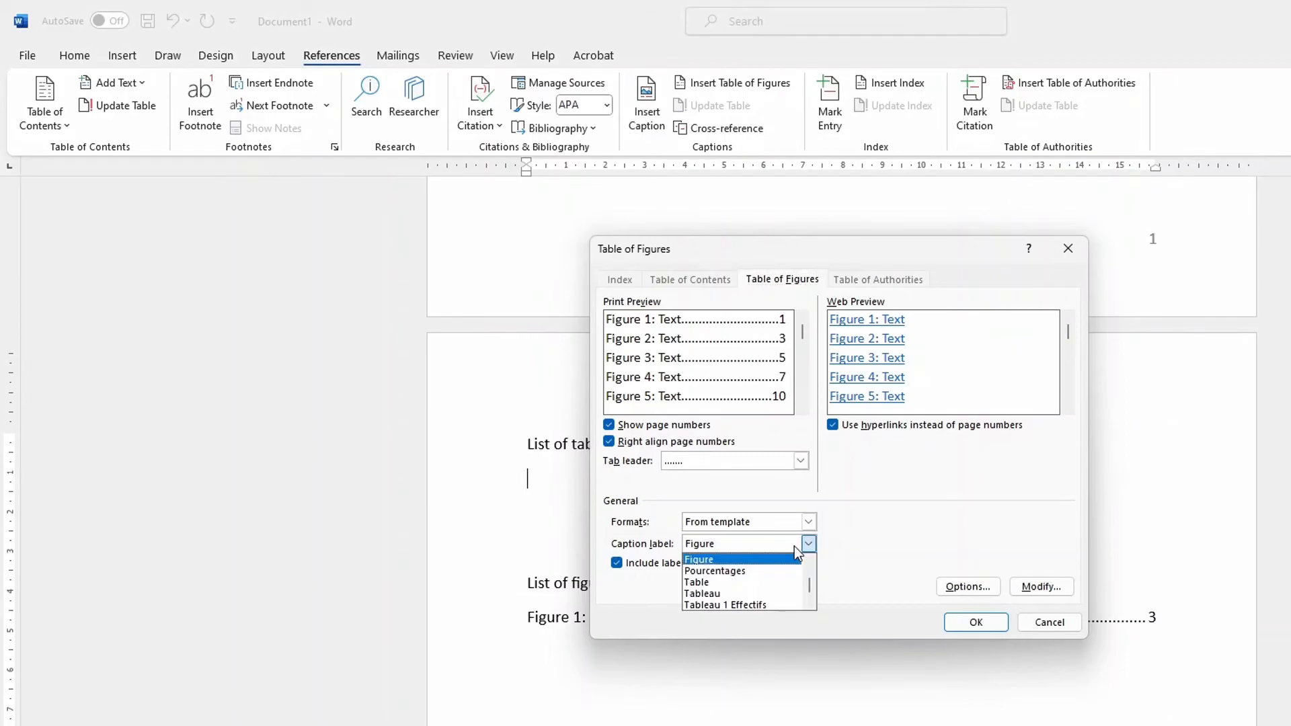
{"action": "left_click", "coordinate": [738, 583]}
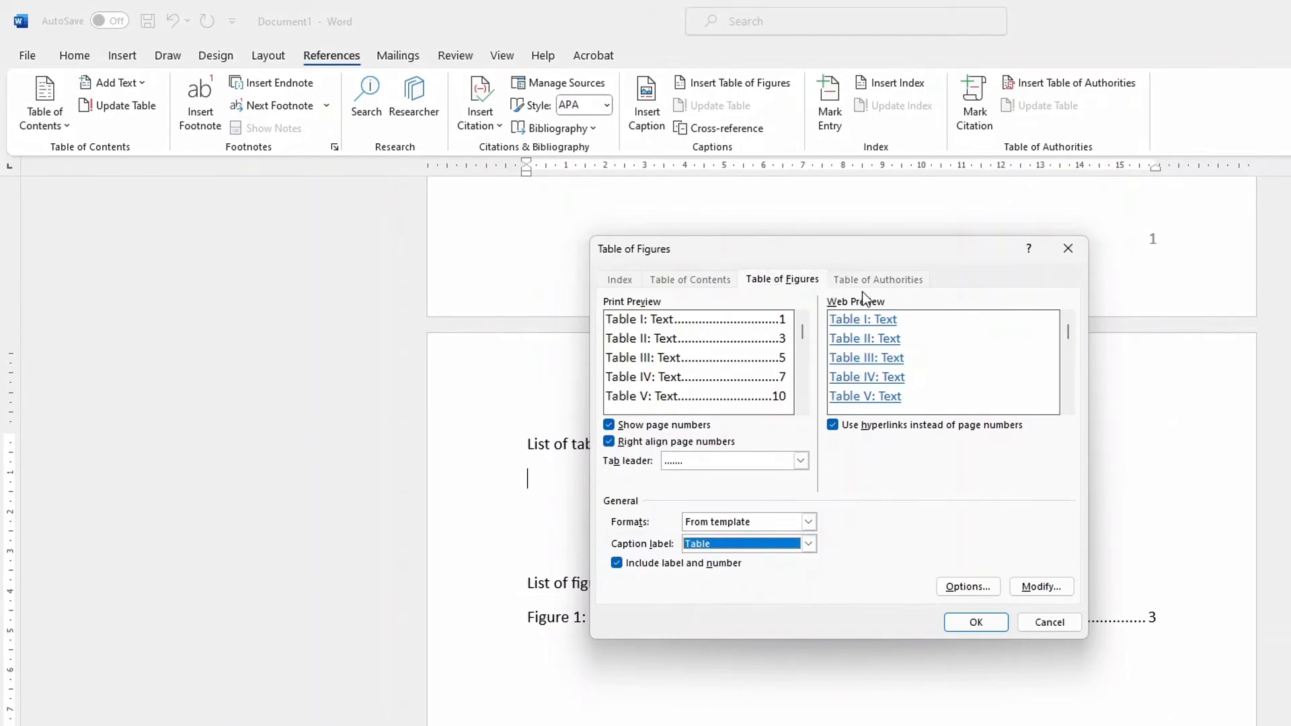
{"action": "left_click", "coordinate": [966, 622]}
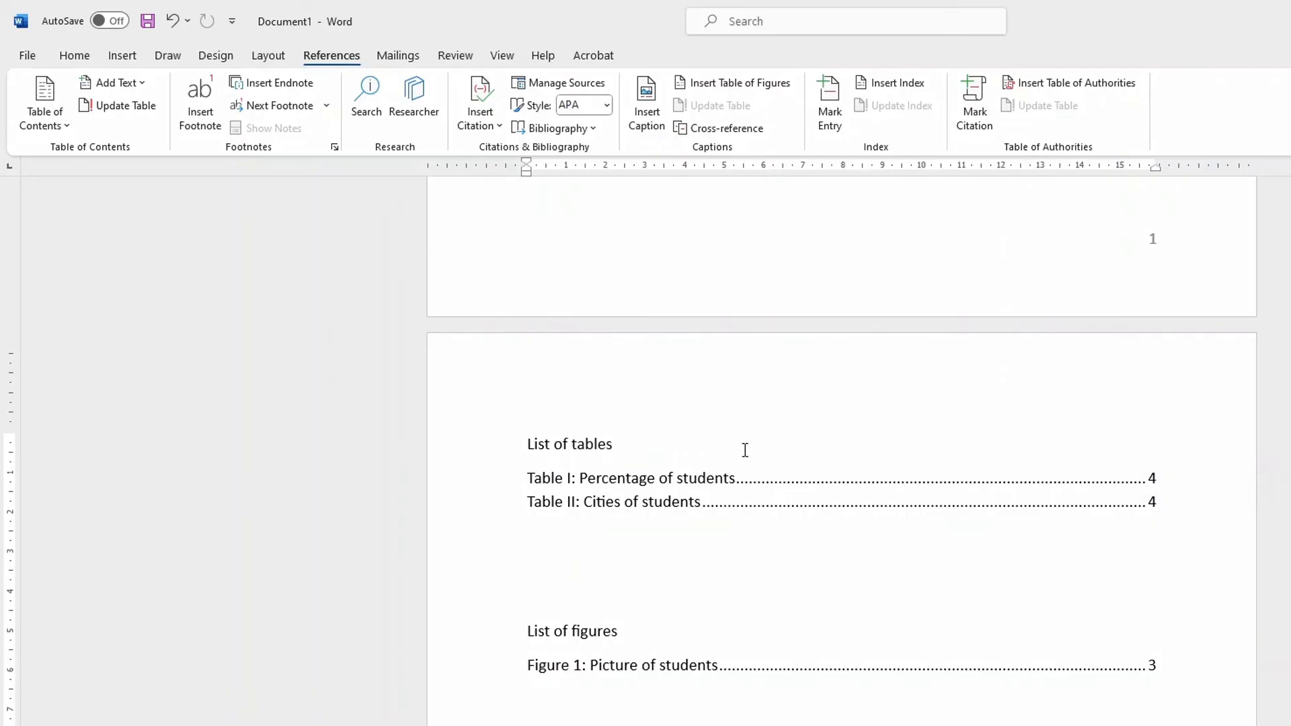
Update the entire table under "List of tables", not only its page numbers
{"action": "right_click", "coordinate": [868, 500]}
{"action": "left_click", "coordinate": [778, 488]}
{"action": "right_click", "coordinate": [775, 488]}
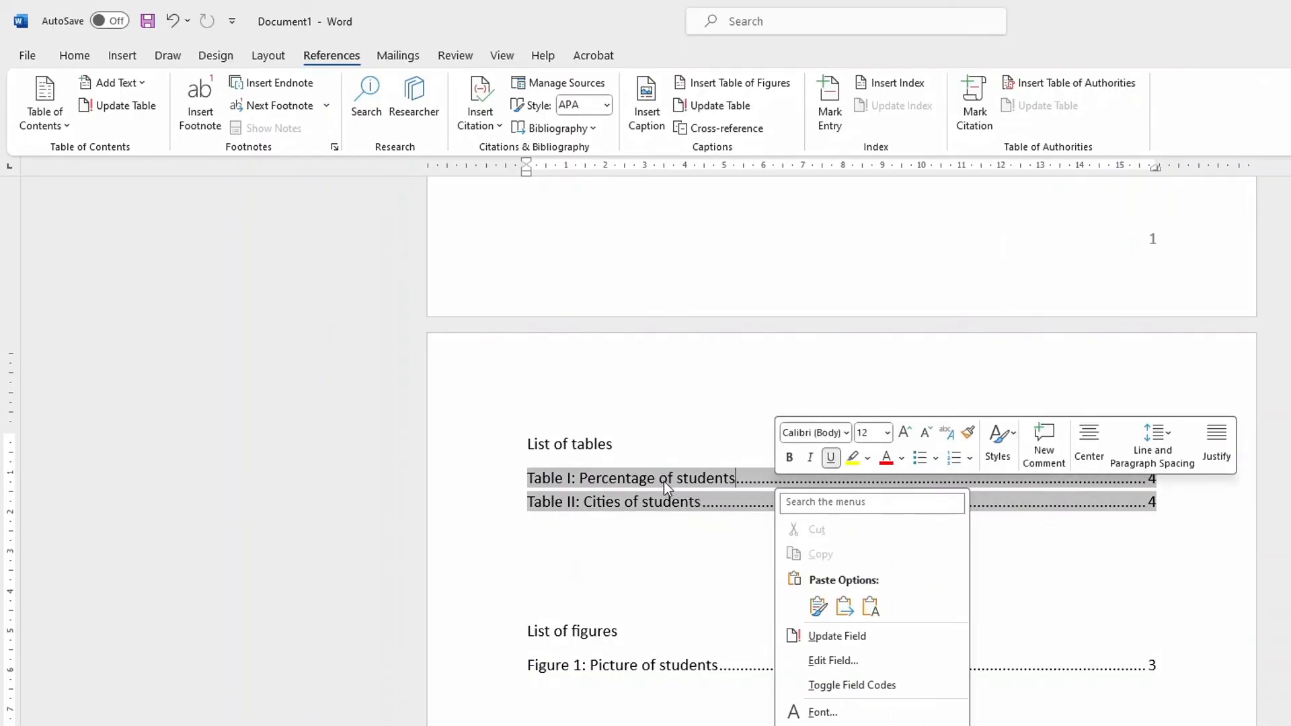
{"action": "left_click", "coordinate": [846, 639]}
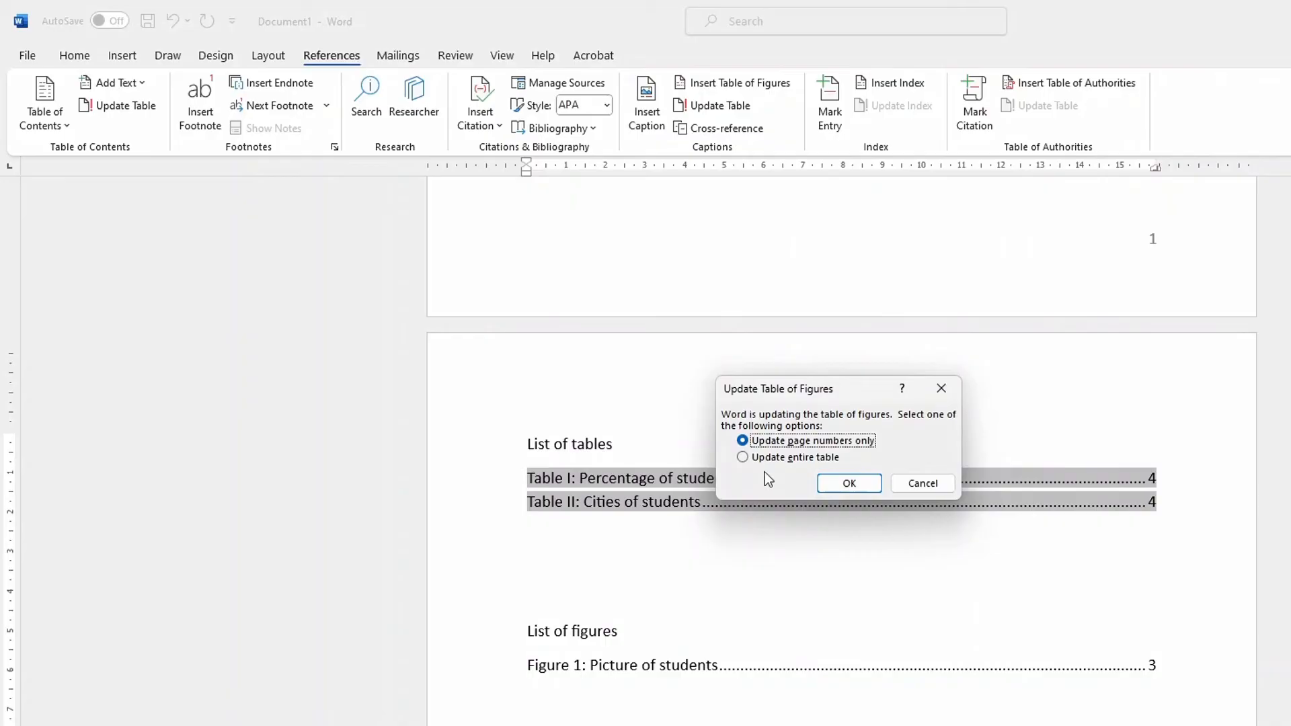
{"action": "left_click", "coordinate": [744, 460]}
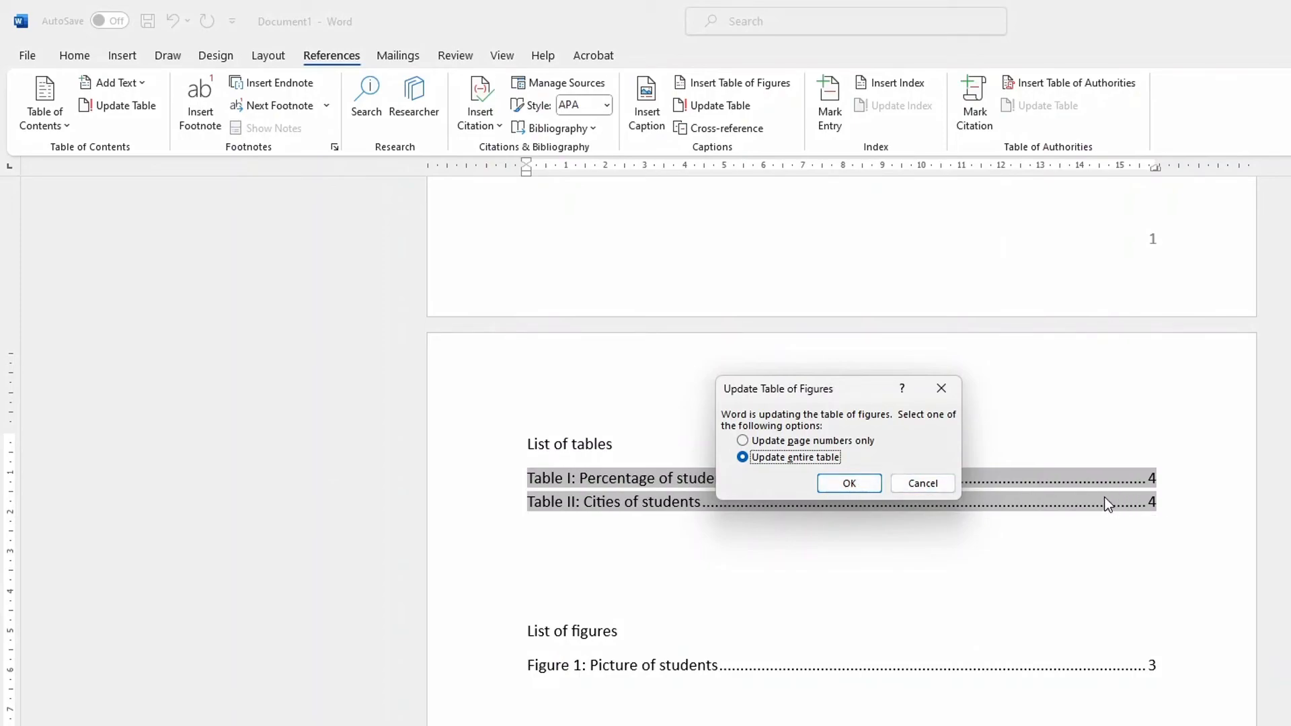
{"action": "left_click", "coordinate": [861, 486]}
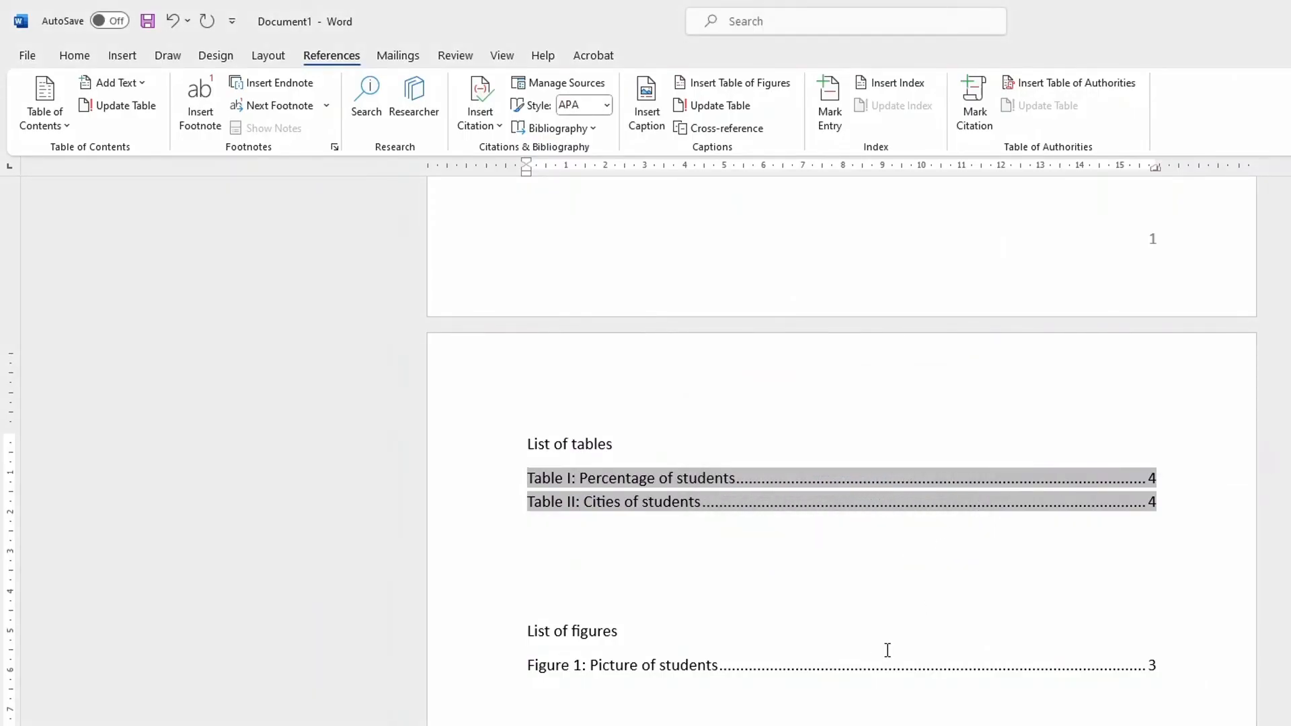
Update the entire table under "List of figures", not only its page numbers
{"action": "left_click", "coordinate": [870, 662]}
{"action": "right_click", "coordinate": [866, 667]}
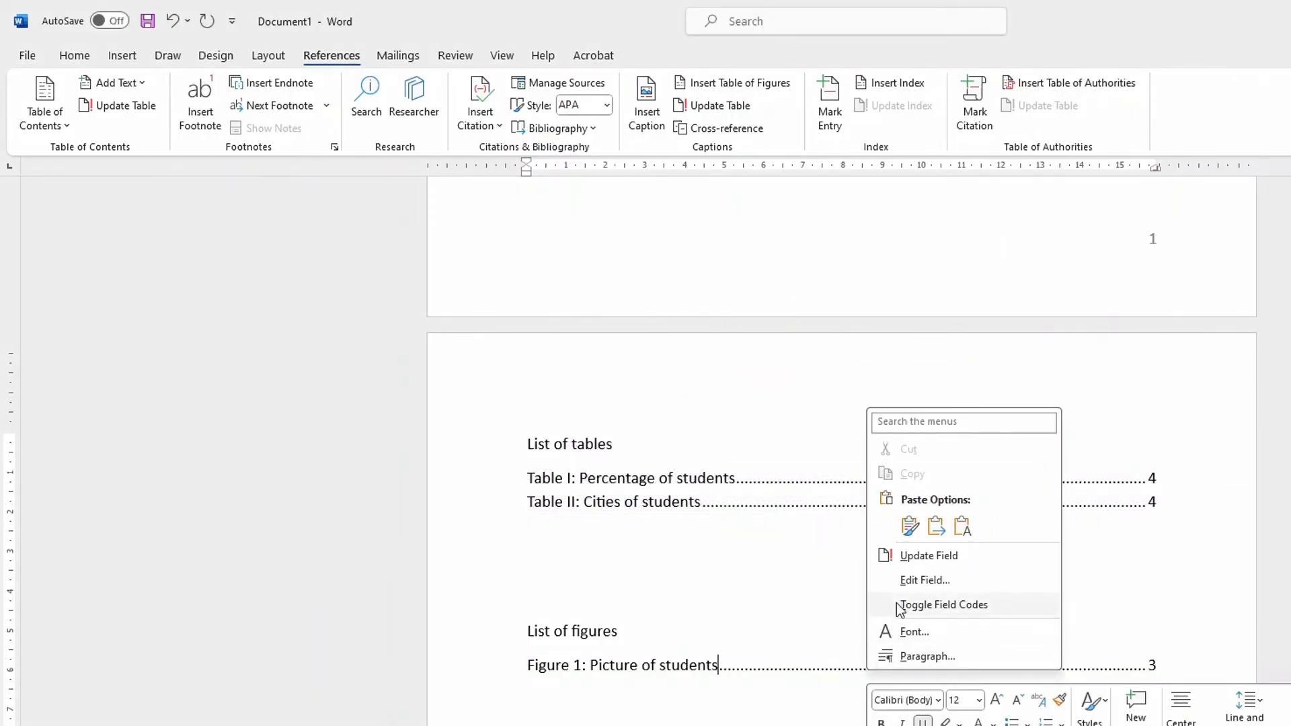
{"action": "left_click", "coordinate": [917, 558]}
{"action": "left_click", "coordinate": [780, 457]}
{"action": "left_click", "coordinate": [849, 483]}
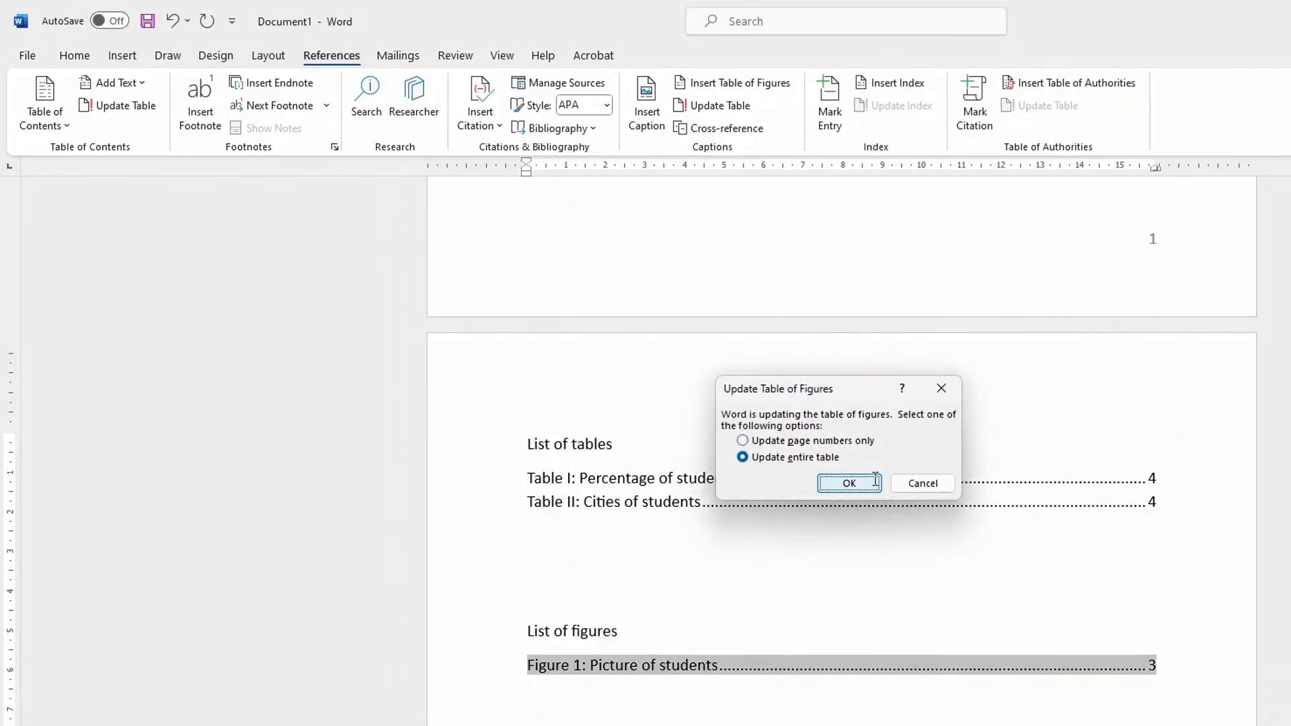
Review the cover page, the "Table of contents" page and the pages that follow for headings that still have plain formatting
{"action": "scroll", "coordinate": [979, 497], "scroll_direction": "up", "scroll_amount": 15}
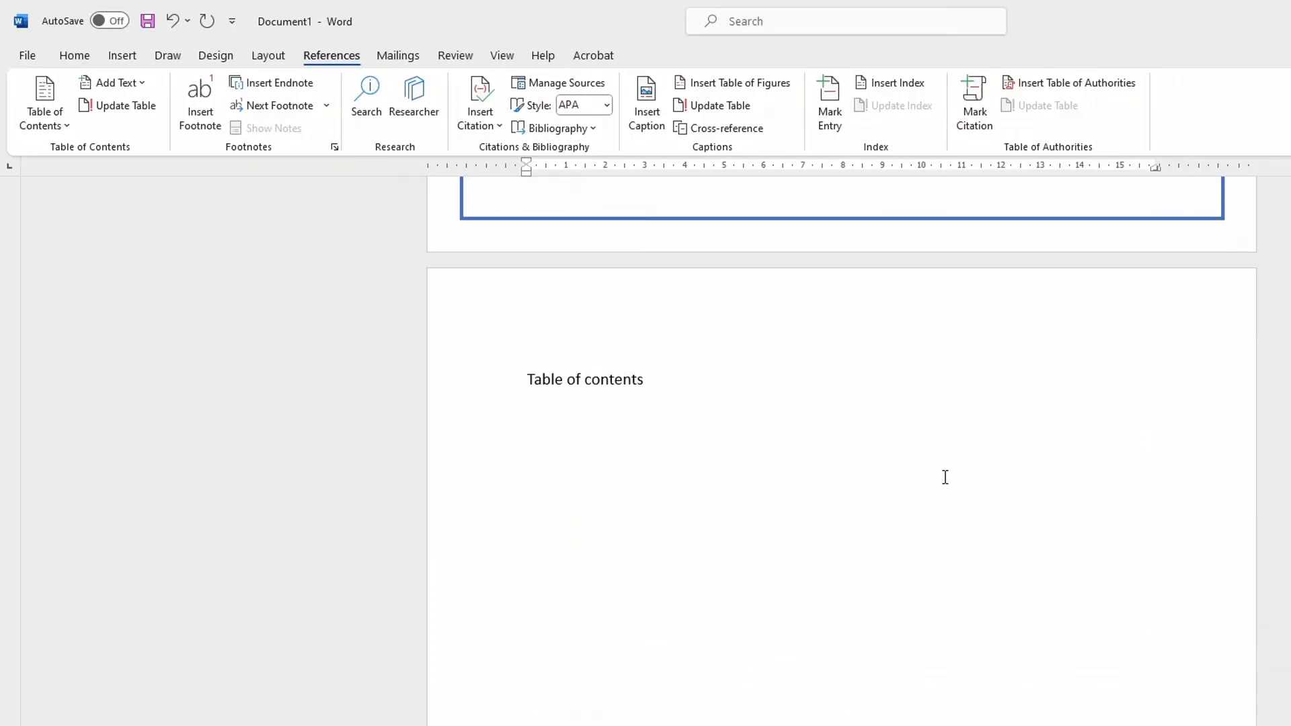
{"action": "scroll", "coordinate": [945, 476], "scroll_direction": "up", "scroll_amount": 3}
{"action": "scroll", "coordinate": [921, 475], "scroll_direction": "down", "scroll_amount": 3}
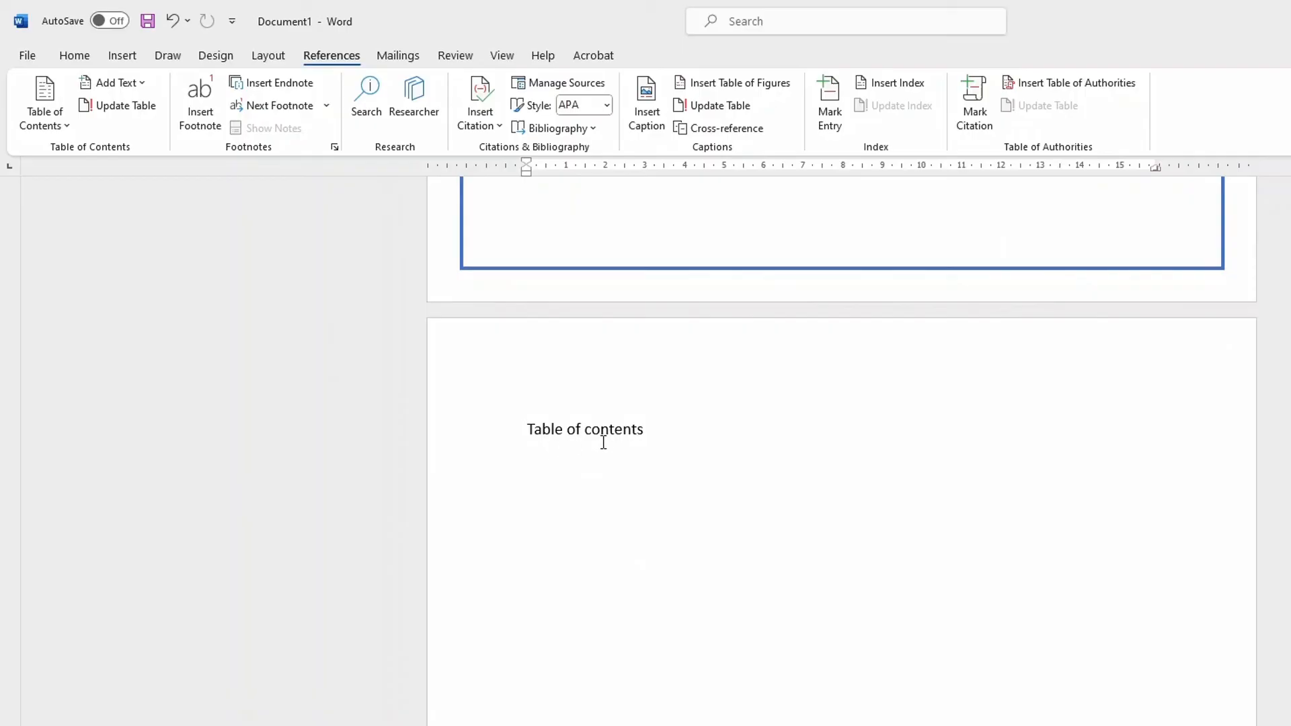
{"action": "scroll", "coordinate": [784, 474], "scroll_direction": "down", "scroll_amount": 15}
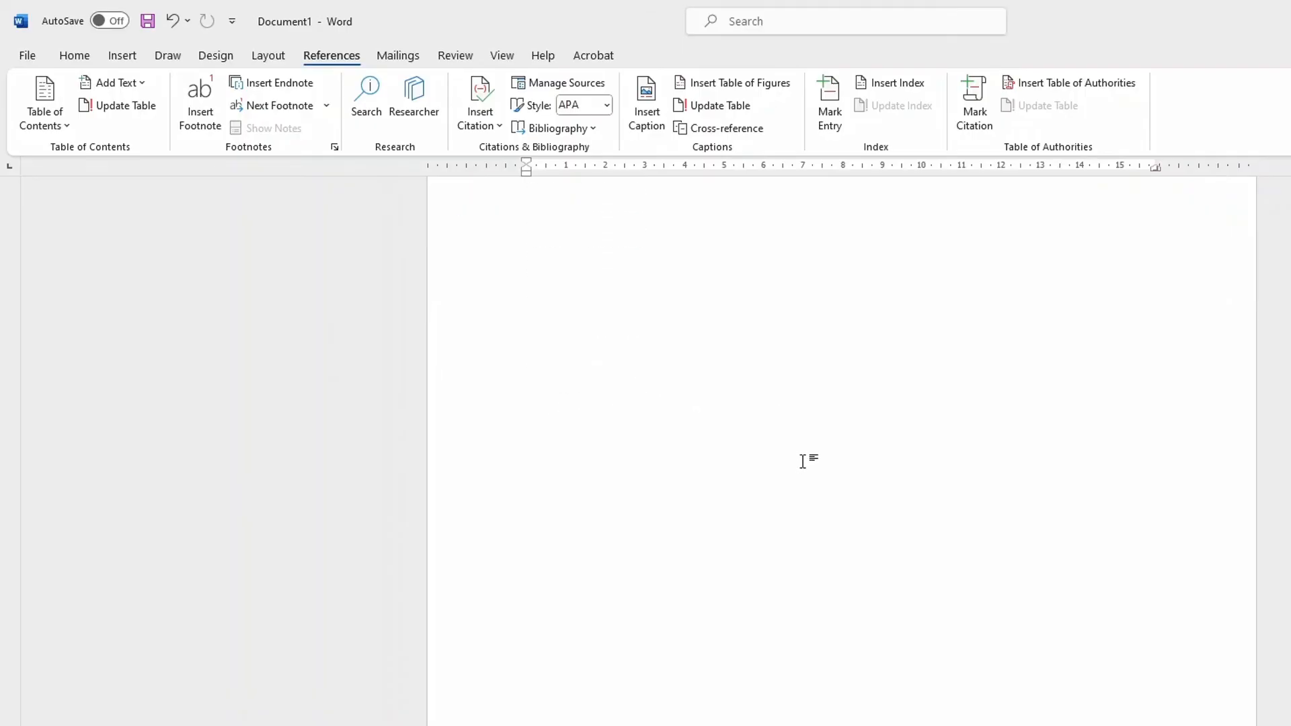
{"action": "scroll", "coordinate": [806, 463], "scroll_direction": "down", "scroll_amount": 15}
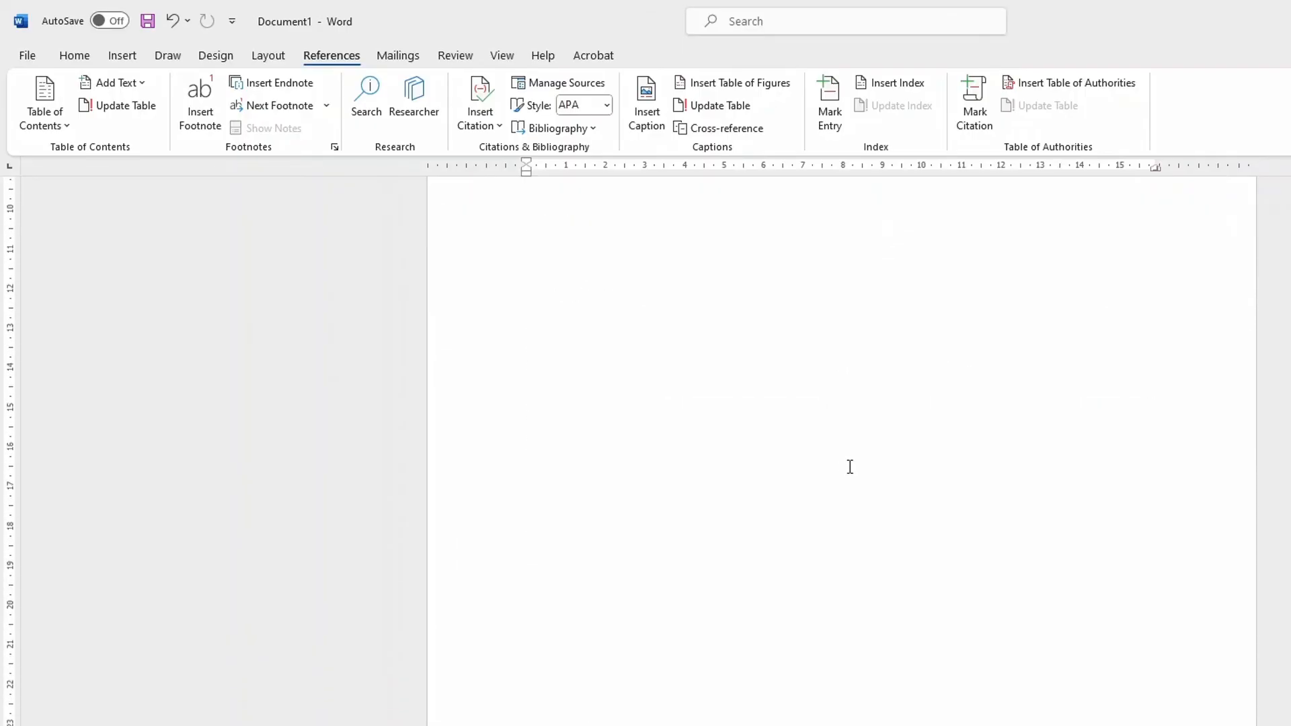
{"action": "scroll", "coordinate": [847, 472], "scroll_direction": "up", "scroll_amount": 15}
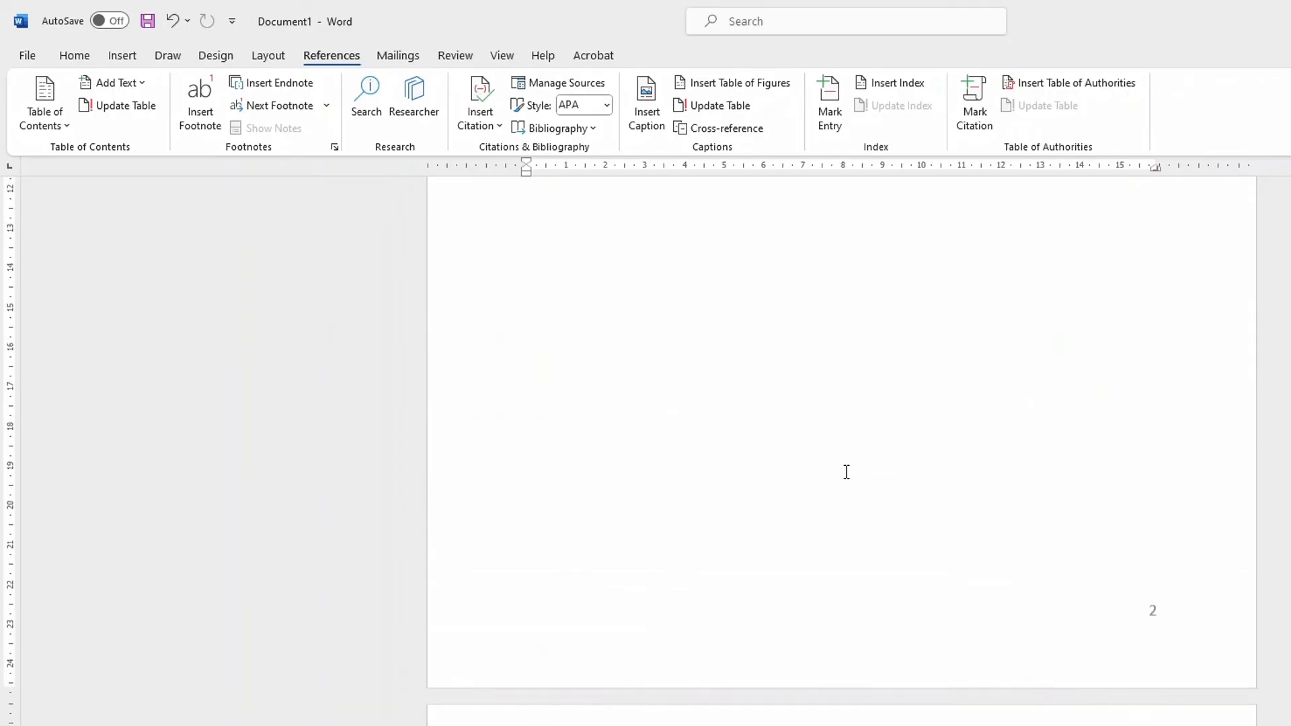
{"action": "scroll", "coordinate": [835, 471], "scroll_direction": "up", "scroll_amount": 15}
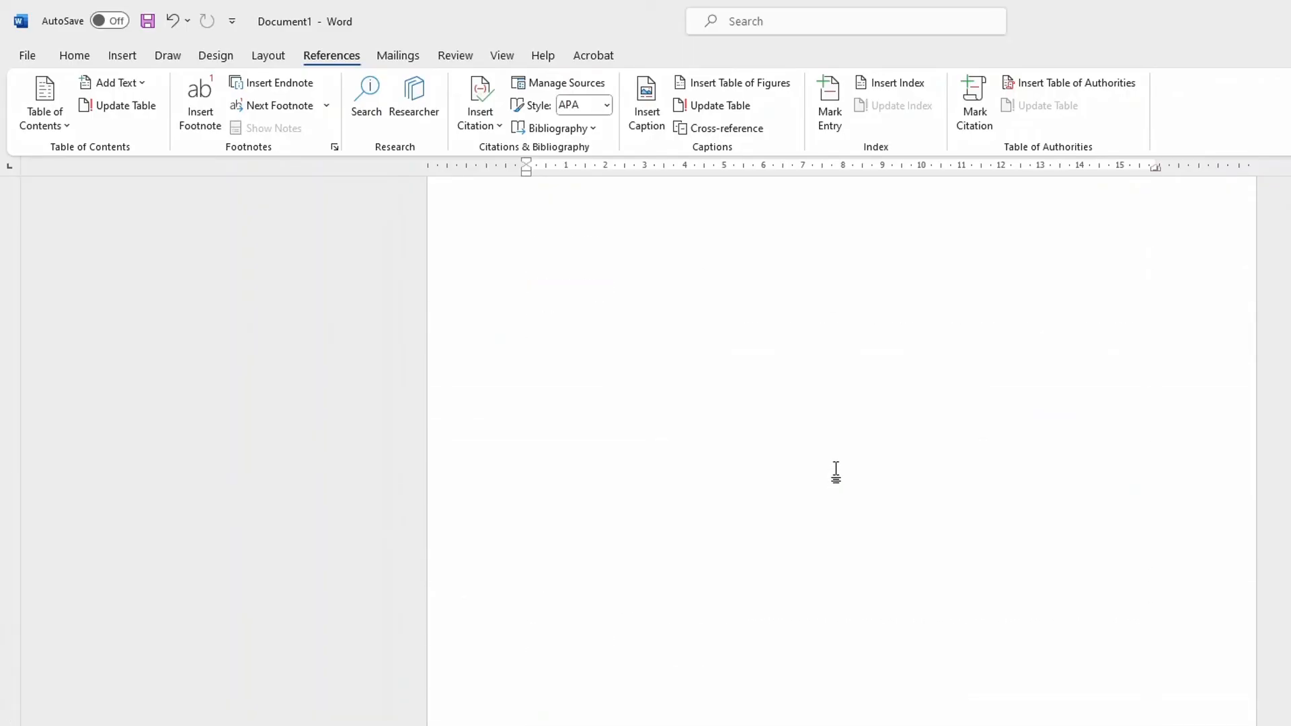
{"action": "scroll", "coordinate": [830, 471], "scroll_direction": "up", "scroll_amount": 10}
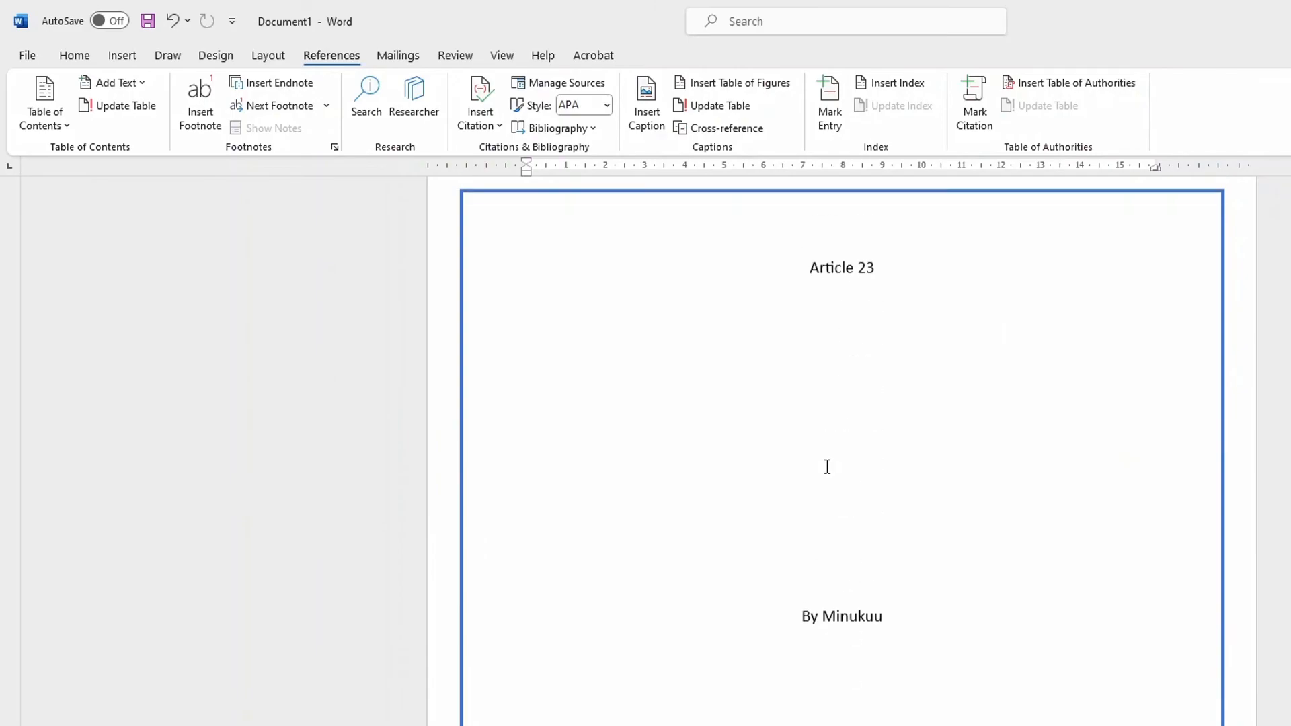
{"action": "scroll", "coordinate": [827, 464], "scroll_direction": "down", "scroll_amount": 5}
{"action": "scroll", "coordinate": [868, 408], "scroll_direction": "down", "scroll_amount": 10}
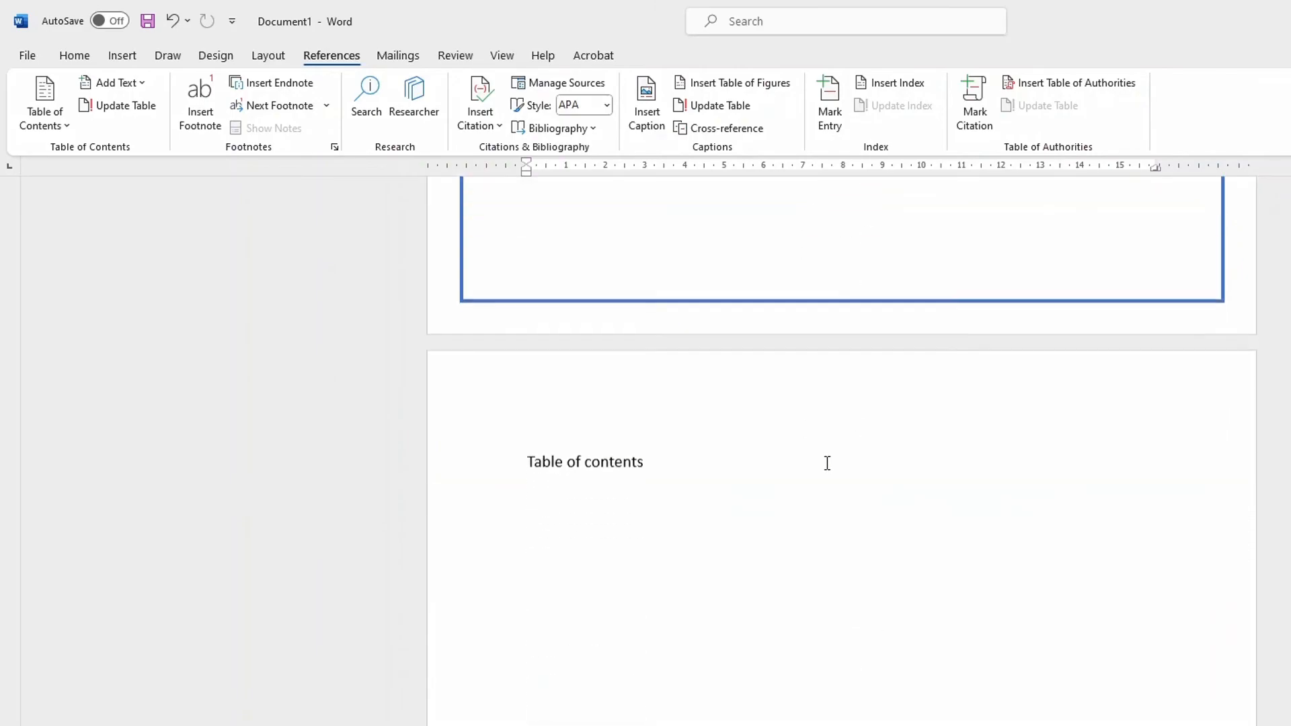
{"action": "left_click", "coordinate": [654, 400]}
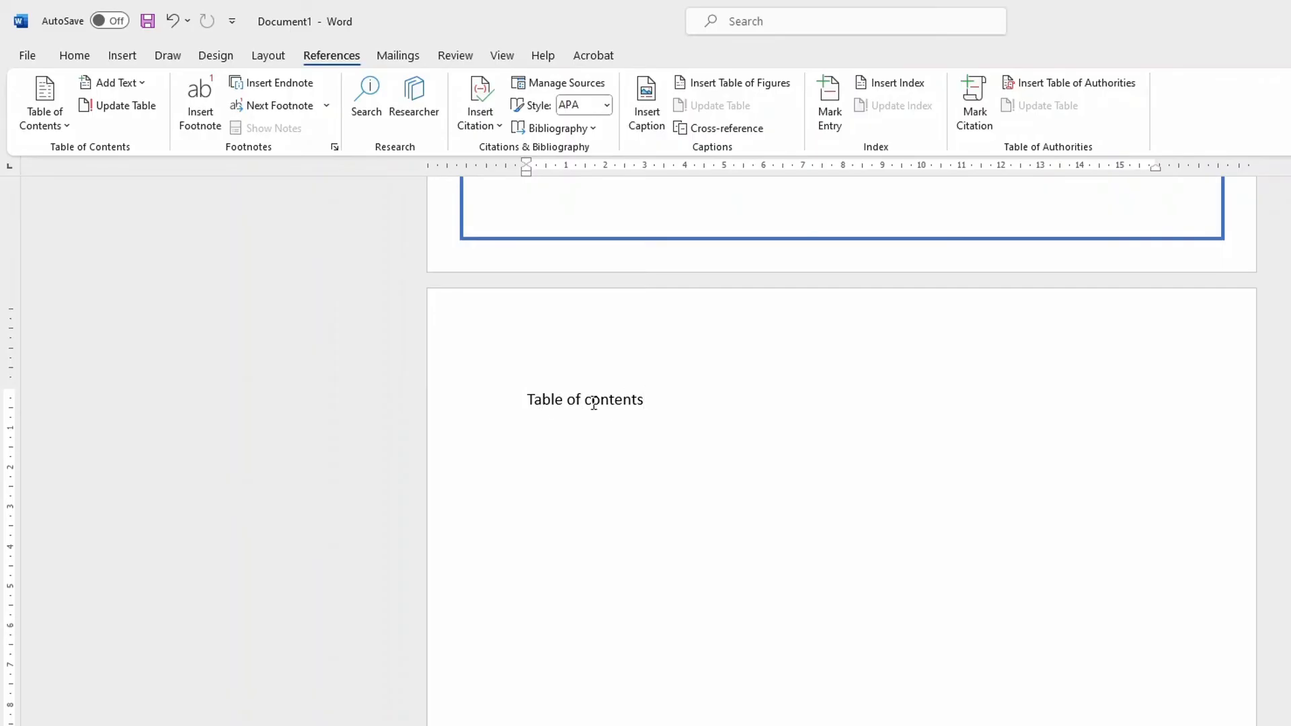
Apply the Heading 1 style to the "List of tables" title
{"action": "scroll", "coordinate": [699, 404], "scroll_direction": "down", "scroll_amount": 4}
{"action": "scroll", "coordinate": [735, 435], "scroll_direction": "down", "scroll_amount": 10}
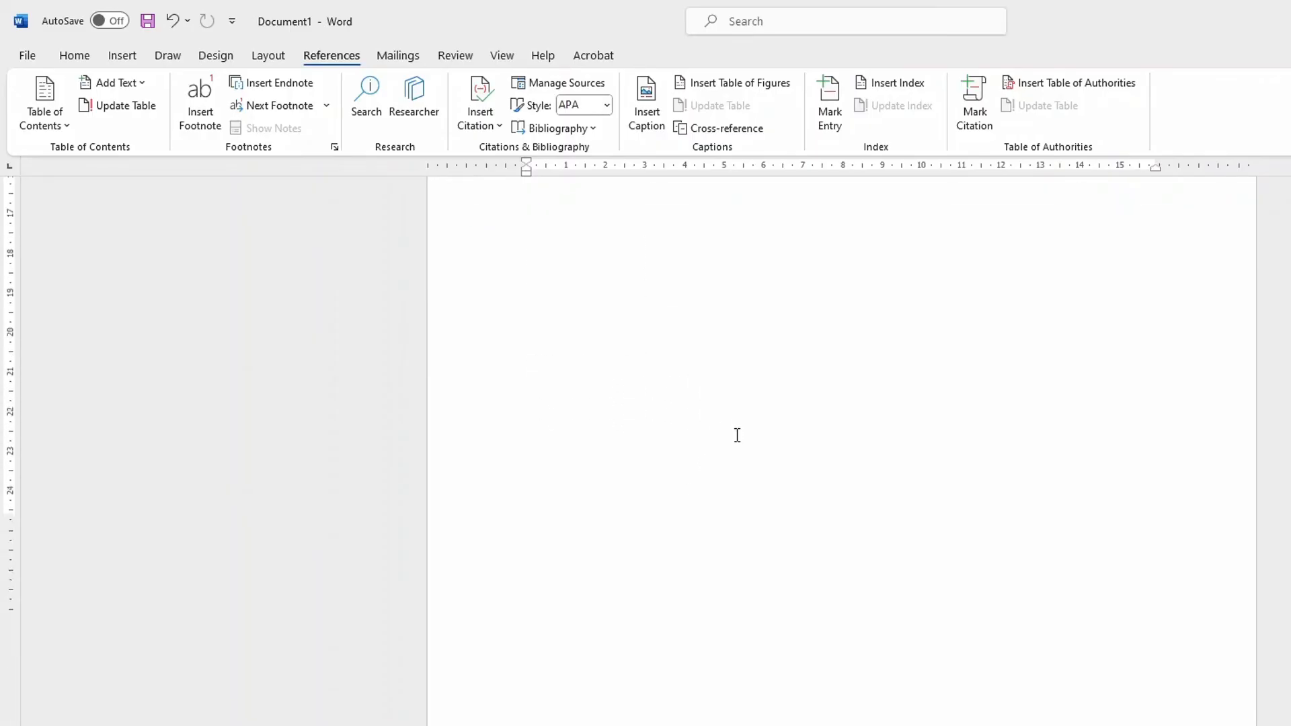
{"action": "left_click_drag", "start_coordinate": [621, 542], "coordinate": [525, 544]}
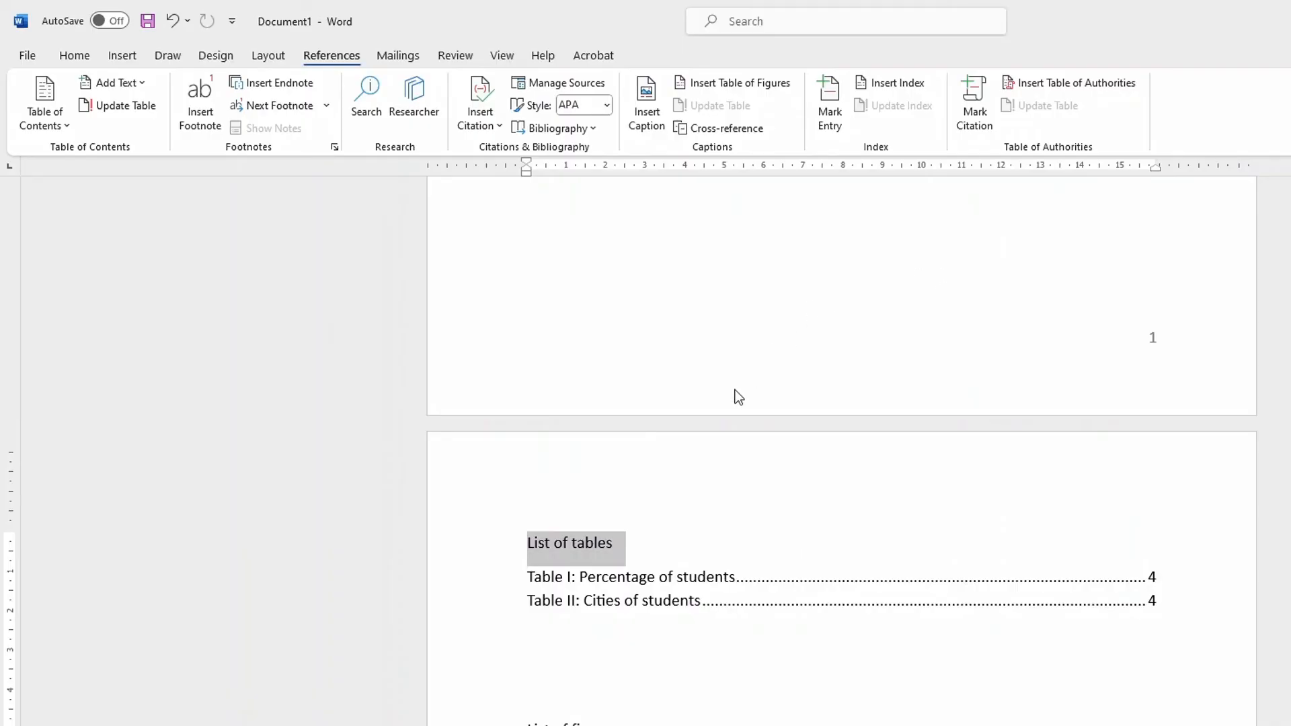
{"action": "left_click", "coordinate": [75, 53]}
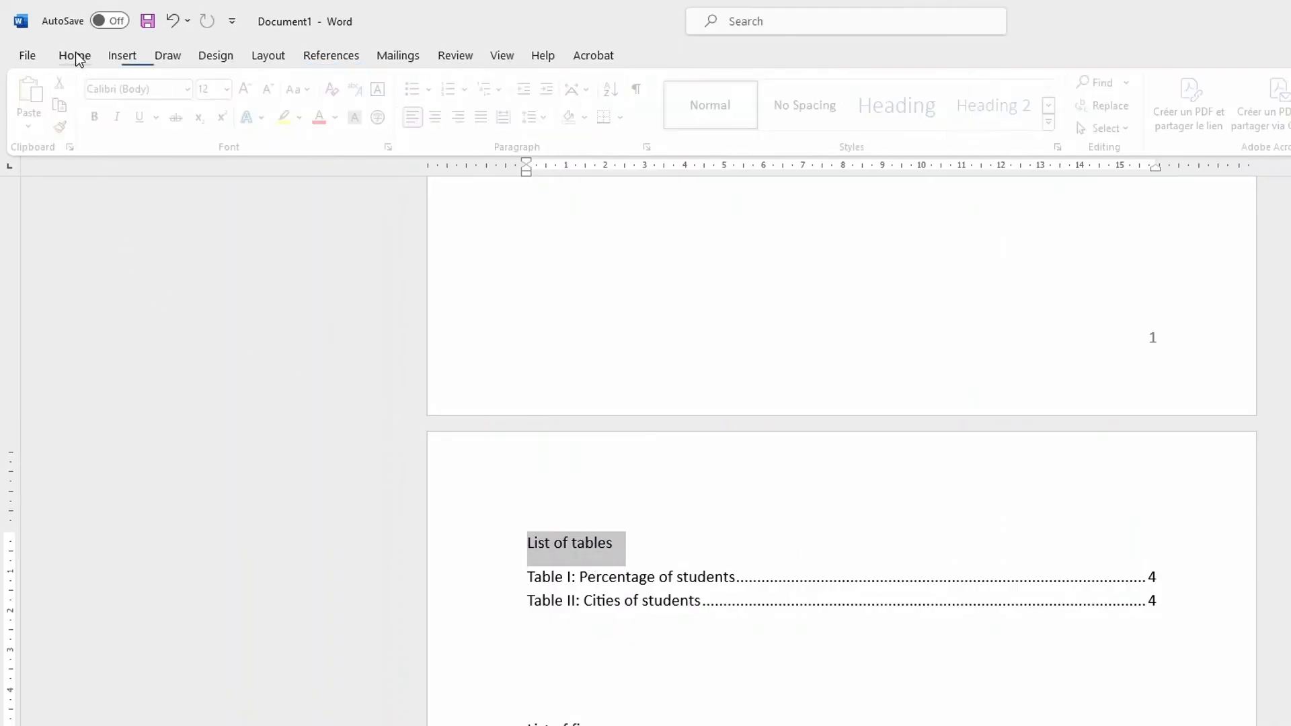
{"action": "left_click", "coordinate": [1054, 124]}
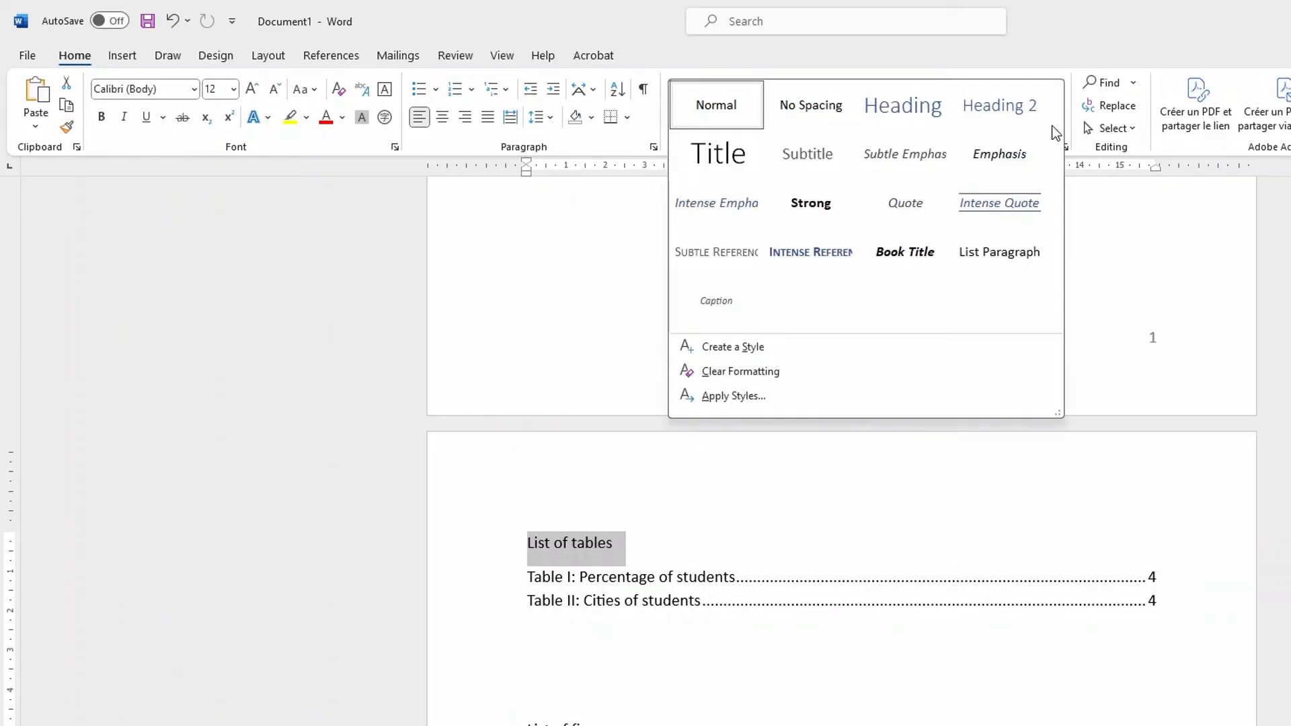
{"action": "left_click", "coordinate": [918, 117]}
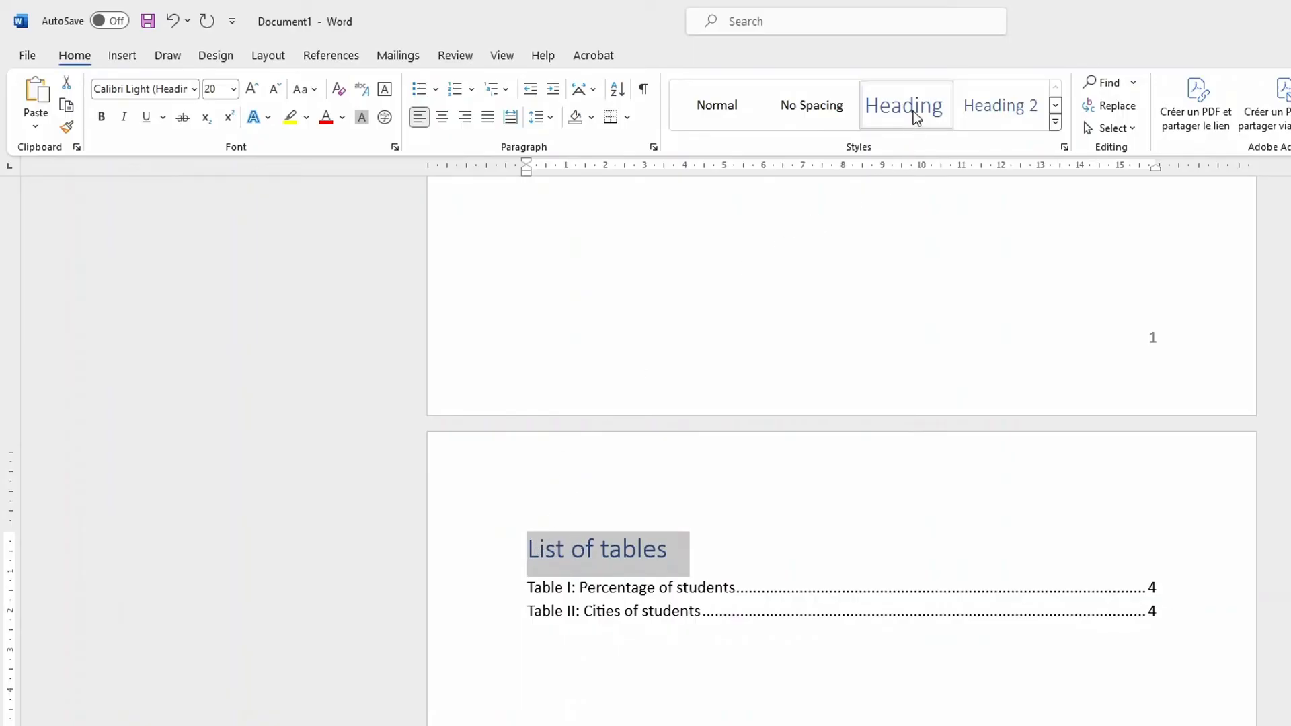
Copy the "List of tables" heading format onto the "List of figures" title with Format Painter
{"action": "left_click", "coordinate": [67, 129]}
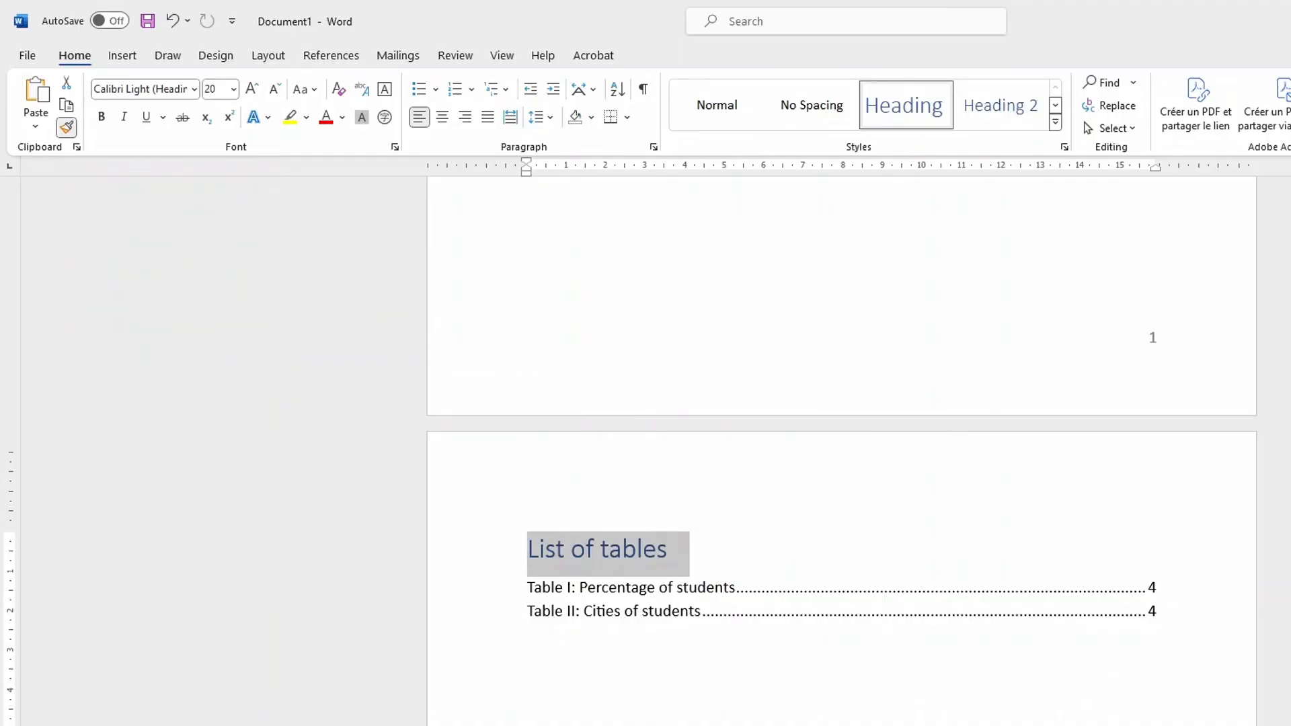
{"action": "left_click", "coordinate": [679, 725]}
{"action": "left_click_drag", "start_coordinate": [679, 725], "coordinate": [529, 725]}
{"action": "scroll", "coordinate": [841, 450], "scroll_direction": "down", "scroll_amount": 6}
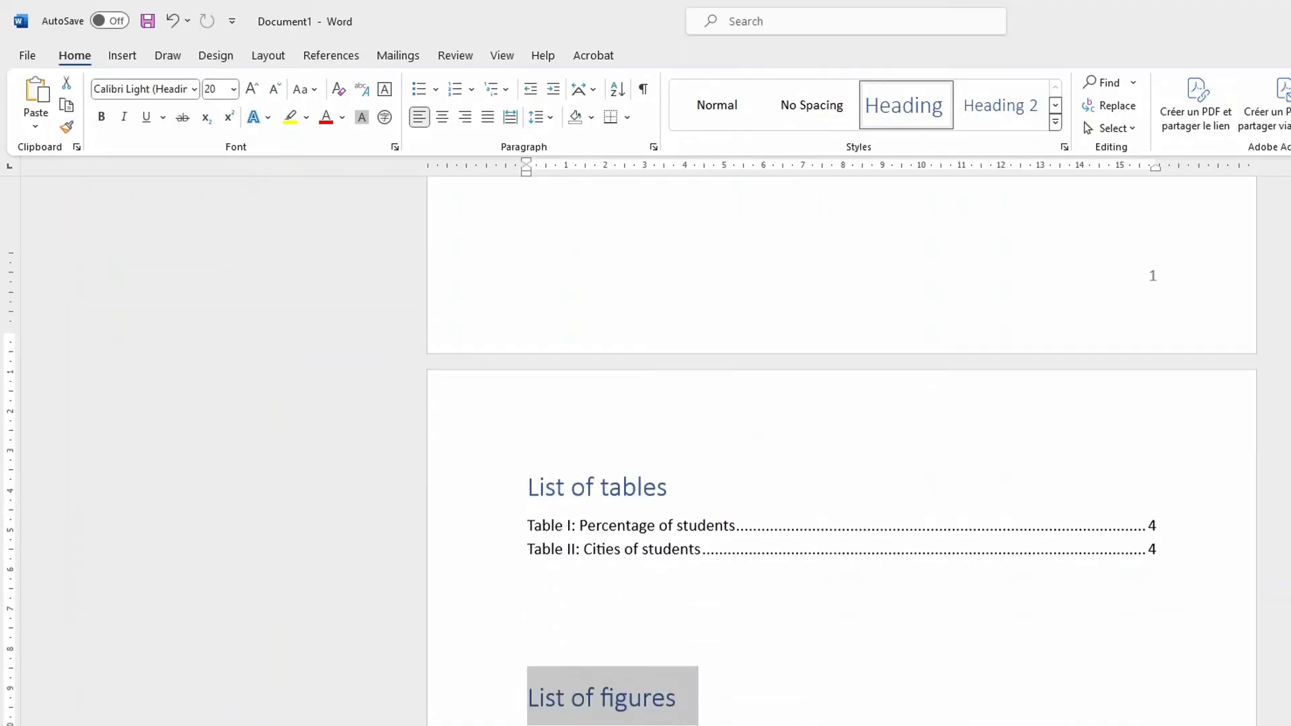
Apply the Heading 1 style to the "Chapter 1 Introduction" title
{"action": "scroll", "coordinate": [789, 719], "scroll_direction": "down", "scroll_amount": 12}
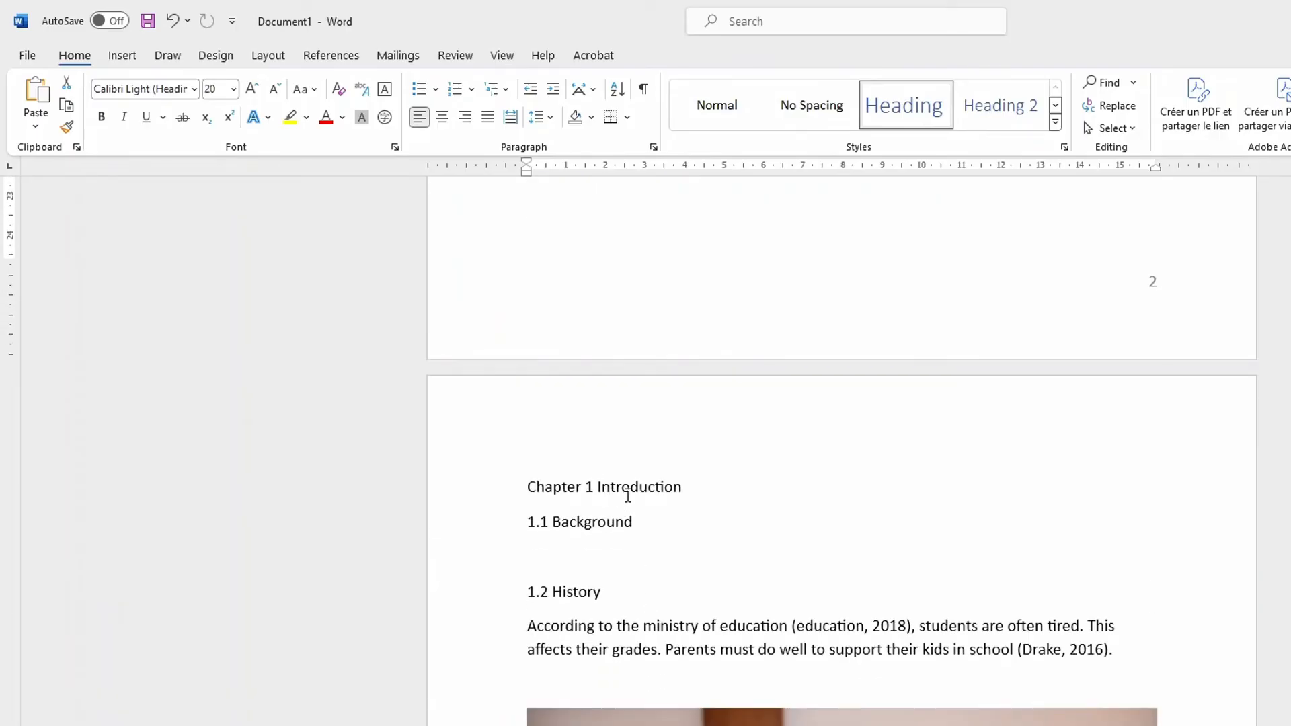
{"action": "left_click", "coordinate": [687, 489]}
{"action": "left_click_drag", "start_coordinate": [688, 493], "coordinate": [525, 497]}
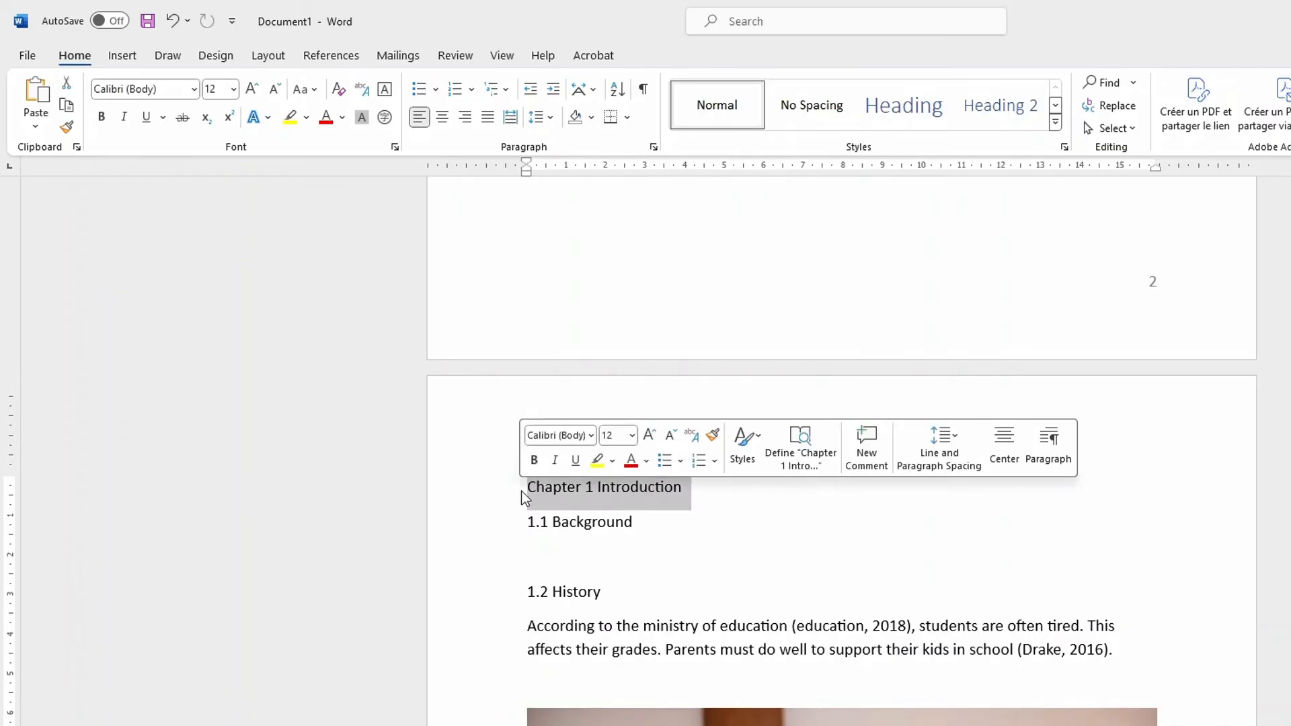
{"action": "left_click", "coordinate": [931, 112]}
Apply the Heading 2 style to the section titles "1.1 Background" and "1.2 History"
{"action": "left_click", "coordinate": [646, 544]}
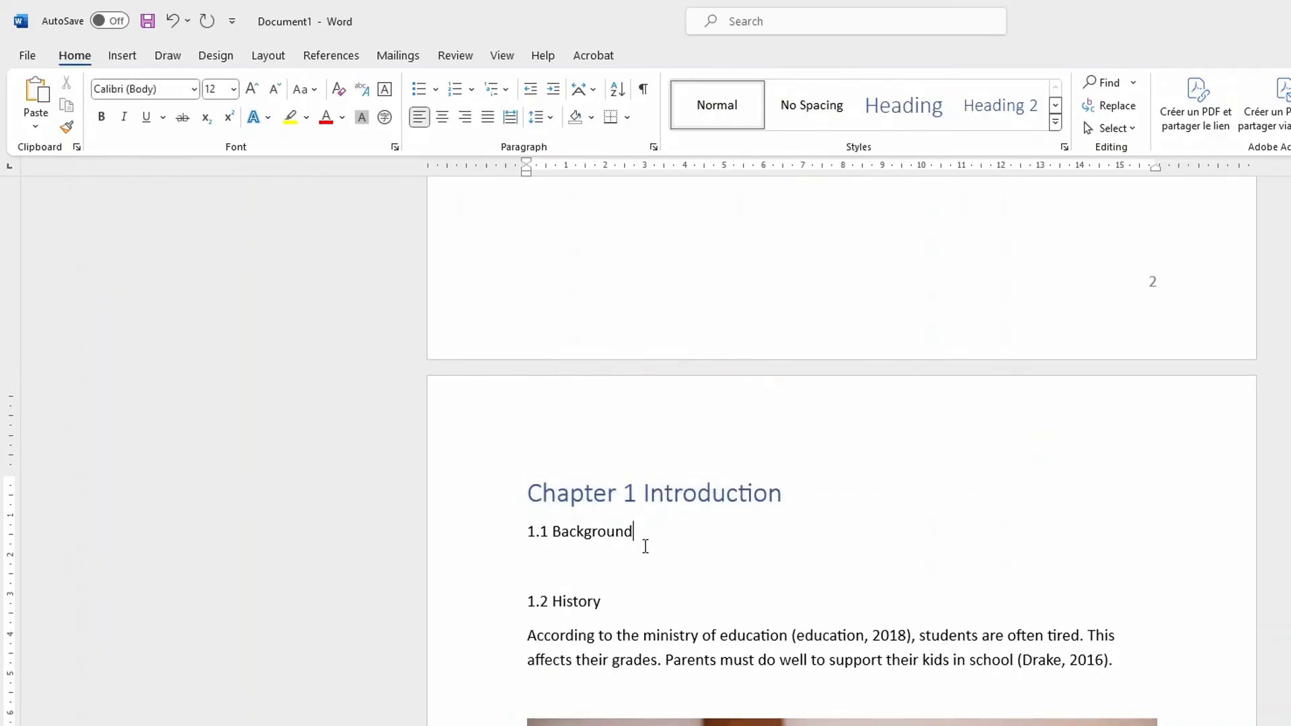
{"action": "left_click_drag", "start_coordinate": [644, 542], "coordinate": [525, 540]}
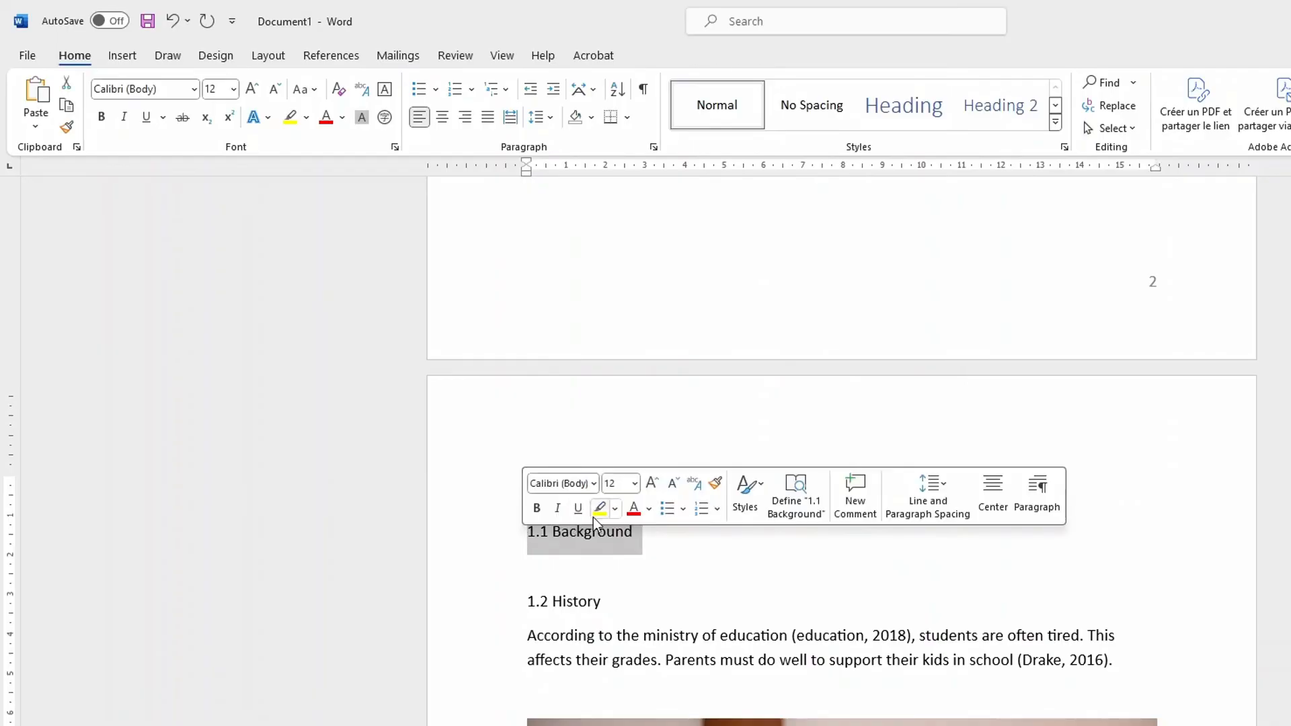
{"action": "left_click", "coordinate": [1003, 101]}
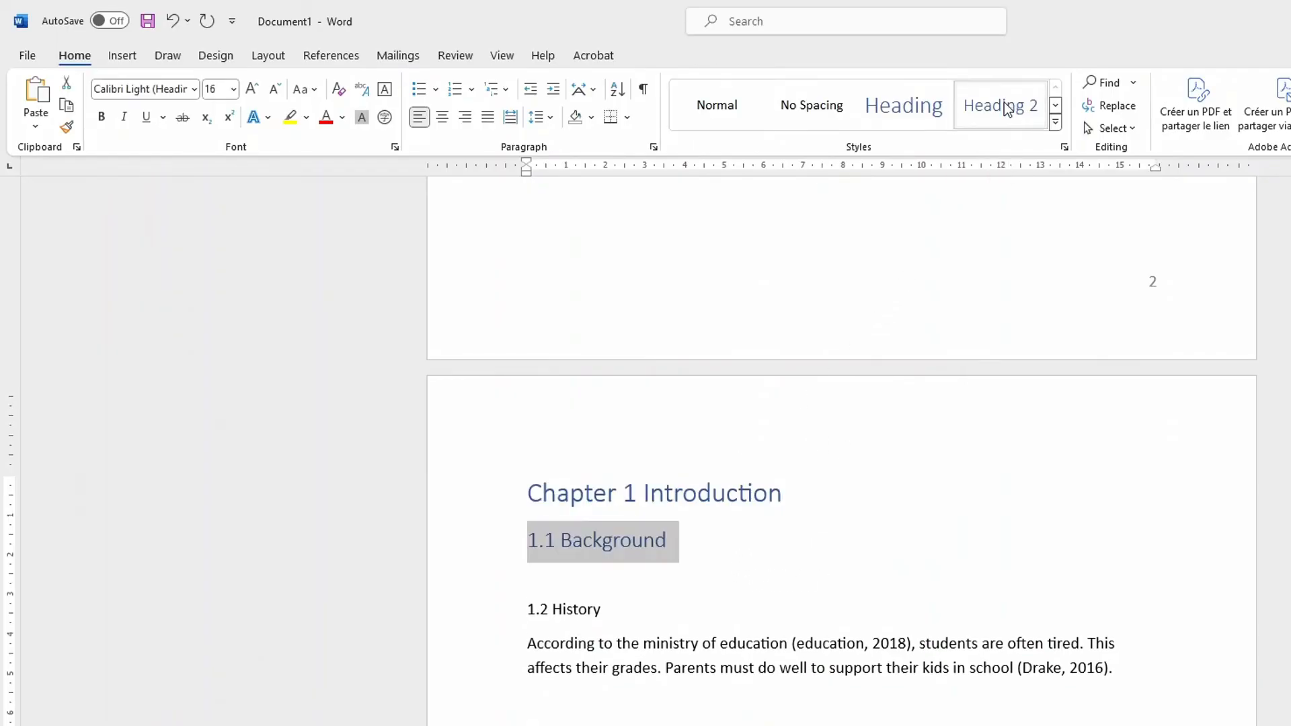
{"action": "left_click_drag", "start_coordinate": [608, 614], "coordinate": [507, 609]}
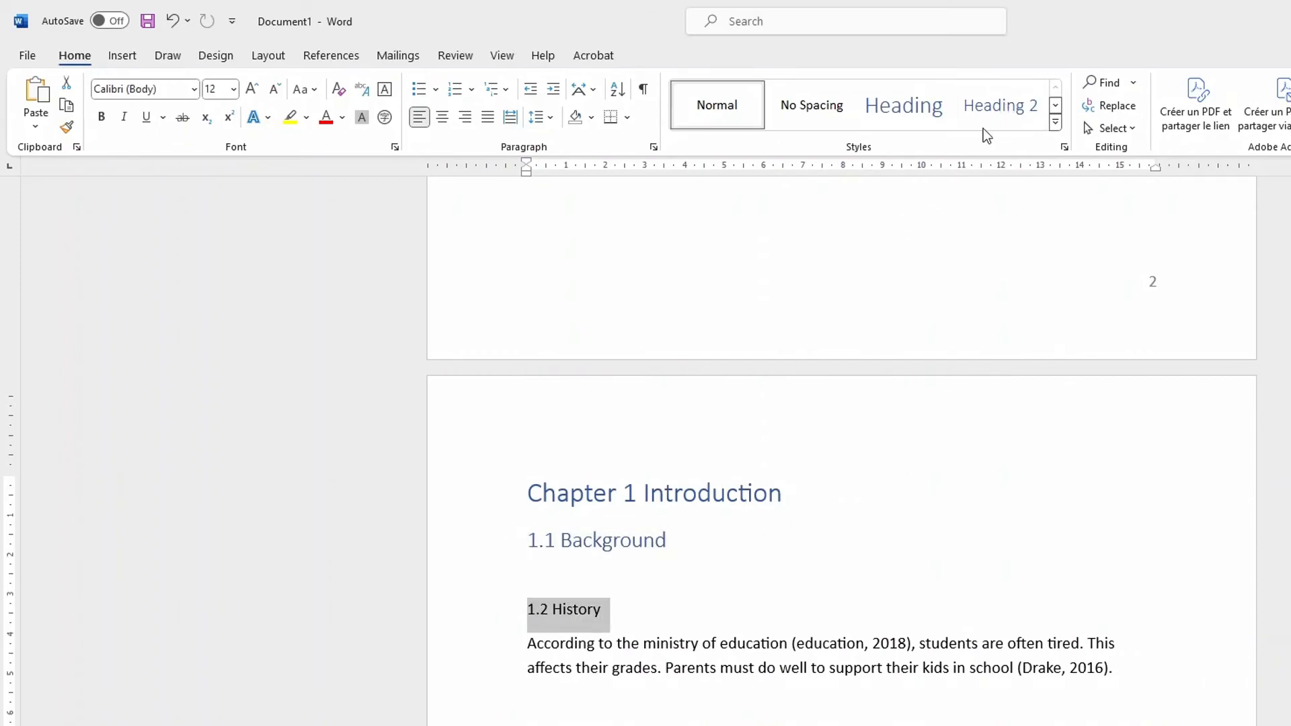
{"action": "left_click", "coordinate": [995, 107]}
Format the title "Chapter 2 The subject in details" with the Heading 1 style
{"action": "scroll", "coordinate": [991, 657], "scroll_direction": "down", "scroll_amount": 5}
{"action": "scroll", "coordinate": [994, 676], "scroll_direction": "down", "scroll_amount": 9}
{"action": "left_click_drag", "start_coordinate": [742, 580], "coordinate": [525, 583]}
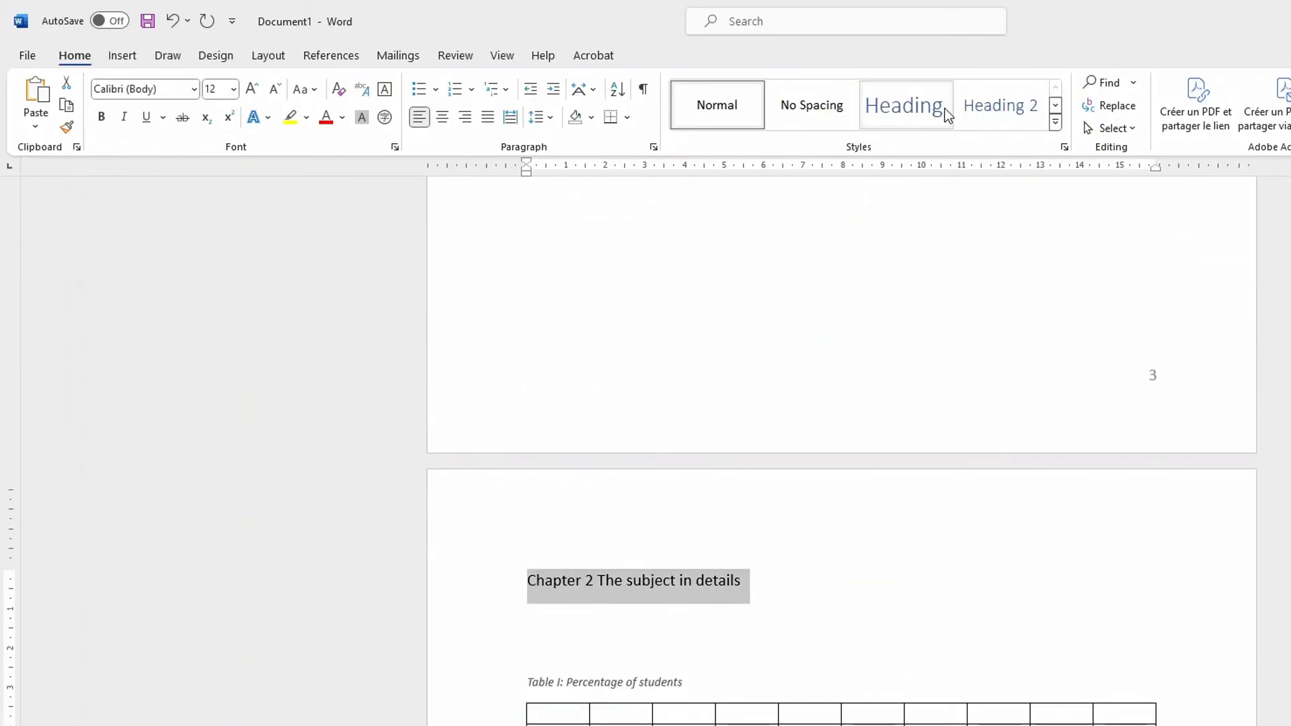
{"action": "left_click", "coordinate": [1024, 113]}
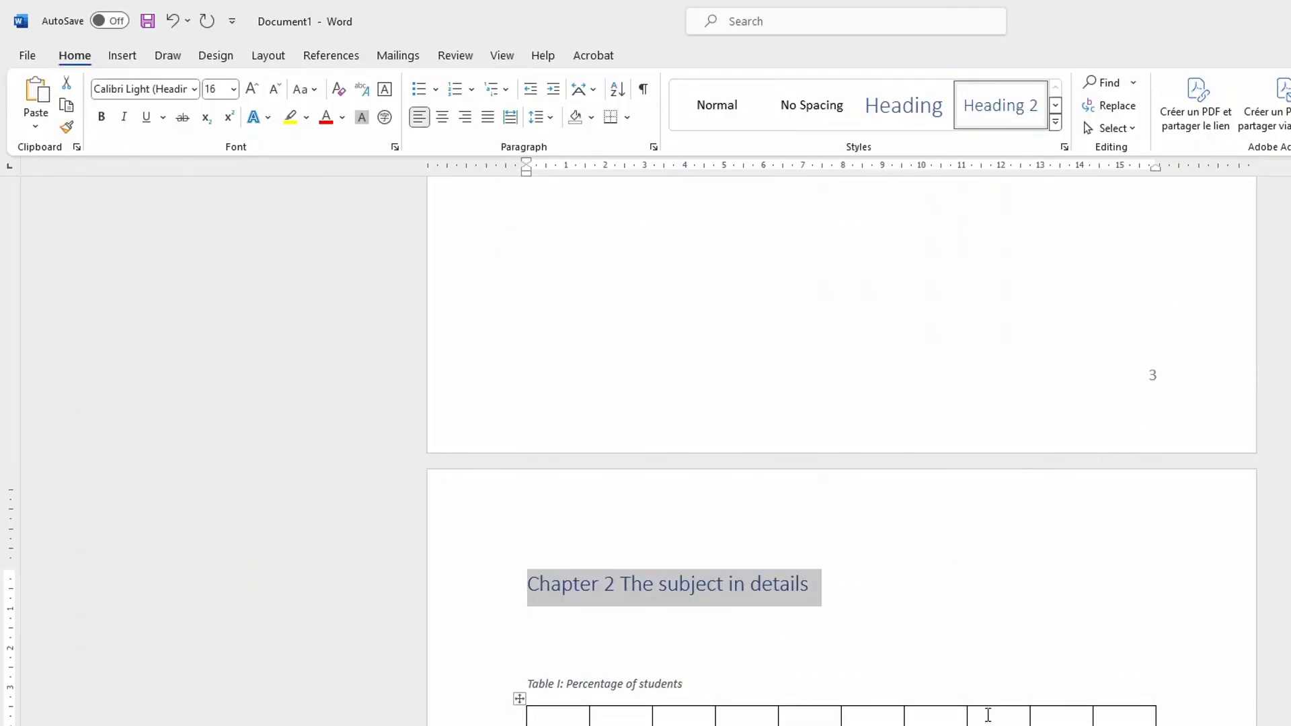
{"action": "scroll", "coordinate": [986, 720], "scroll_direction": "up", "scroll_amount": 3}
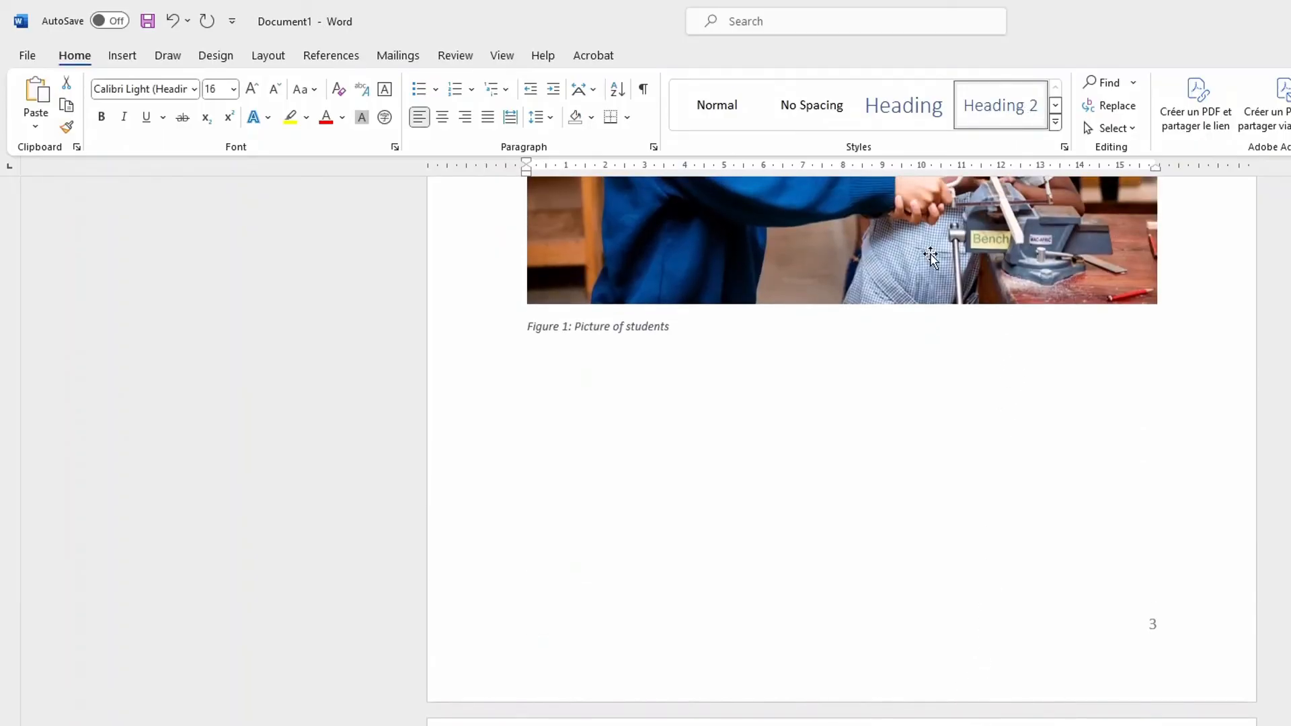
{"action": "left_click", "coordinate": [889, 99]}
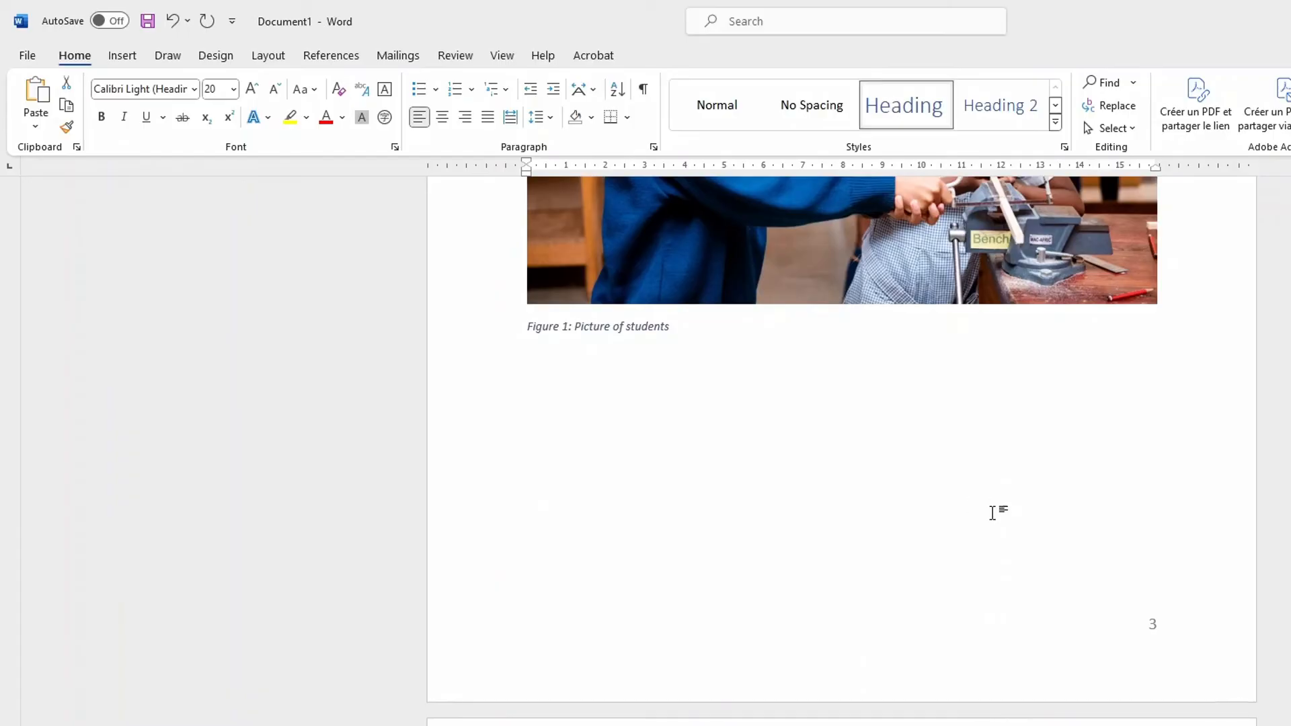
Add a new line reading "1.1.1 Education" directly beneath the "1.1 Background" heading
{"action": "scroll", "coordinate": [992, 513], "scroll_direction": "up", "scroll_amount": 15}
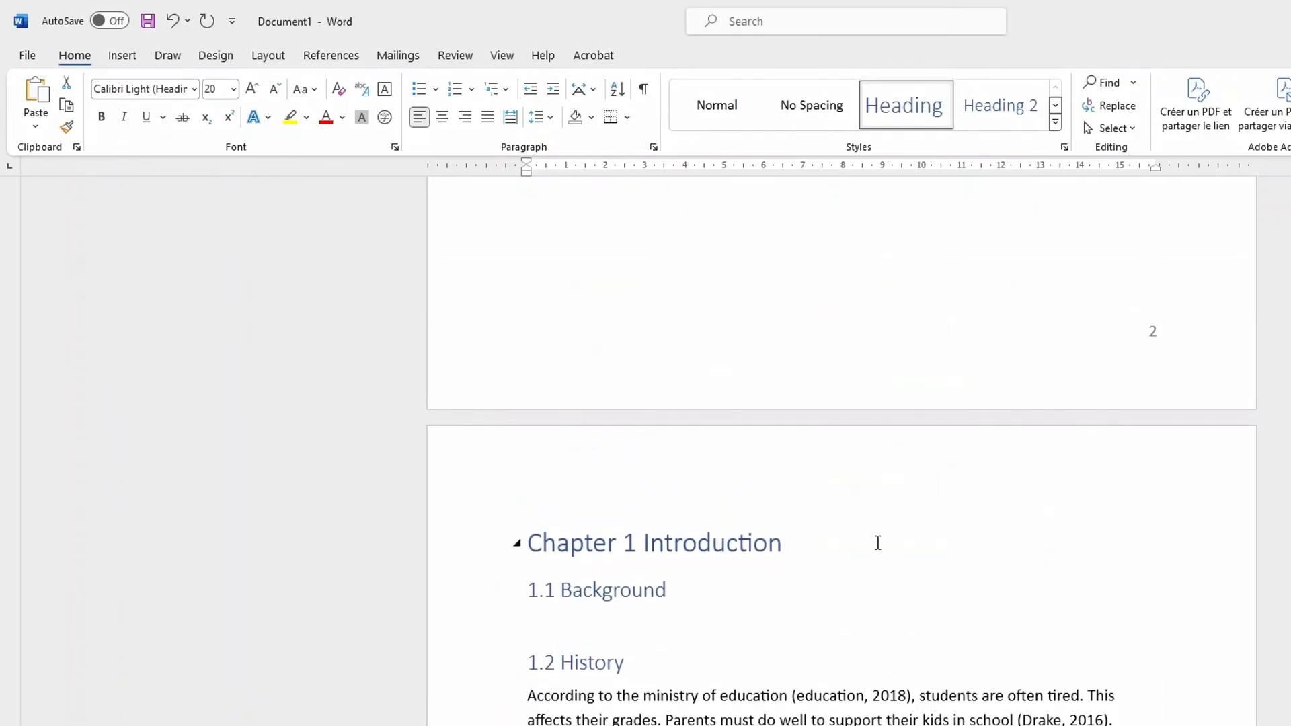
{"action": "left_click", "coordinate": [675, 589]}
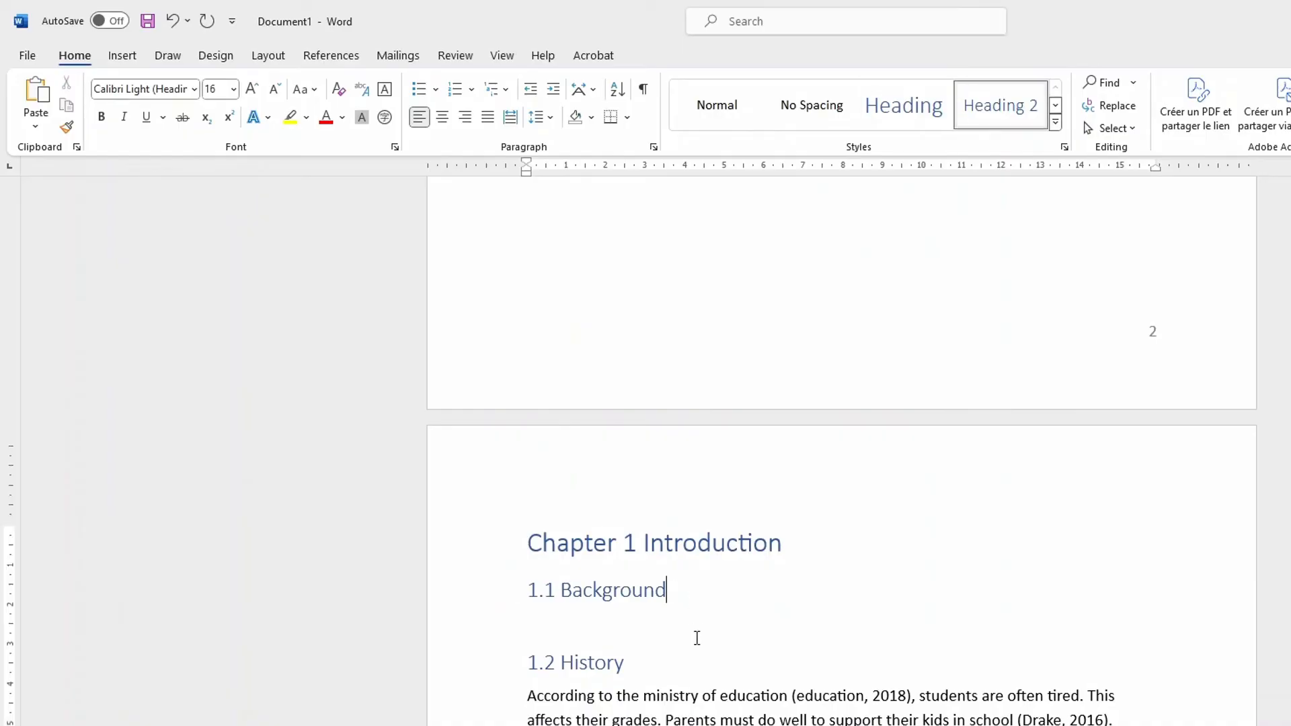
{"action": "key", "text": "Return"}
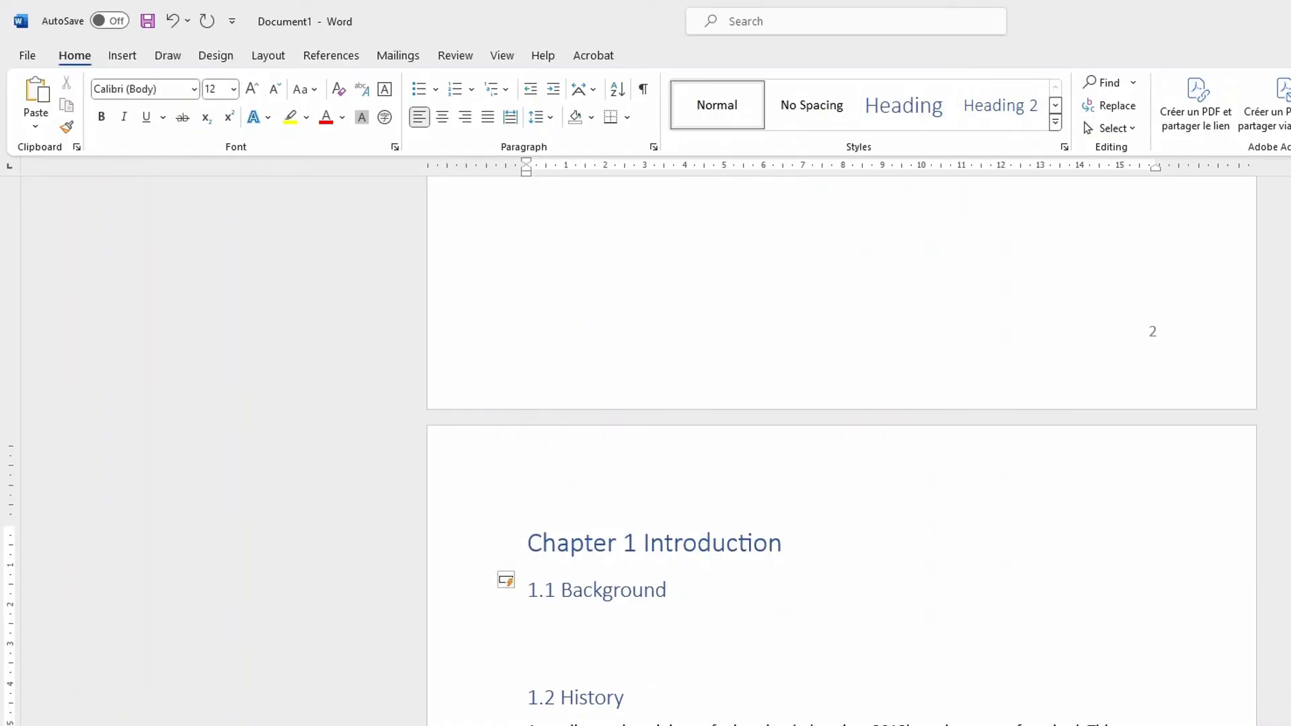
{"action": "left_click", "coordinate": [173, 24]}
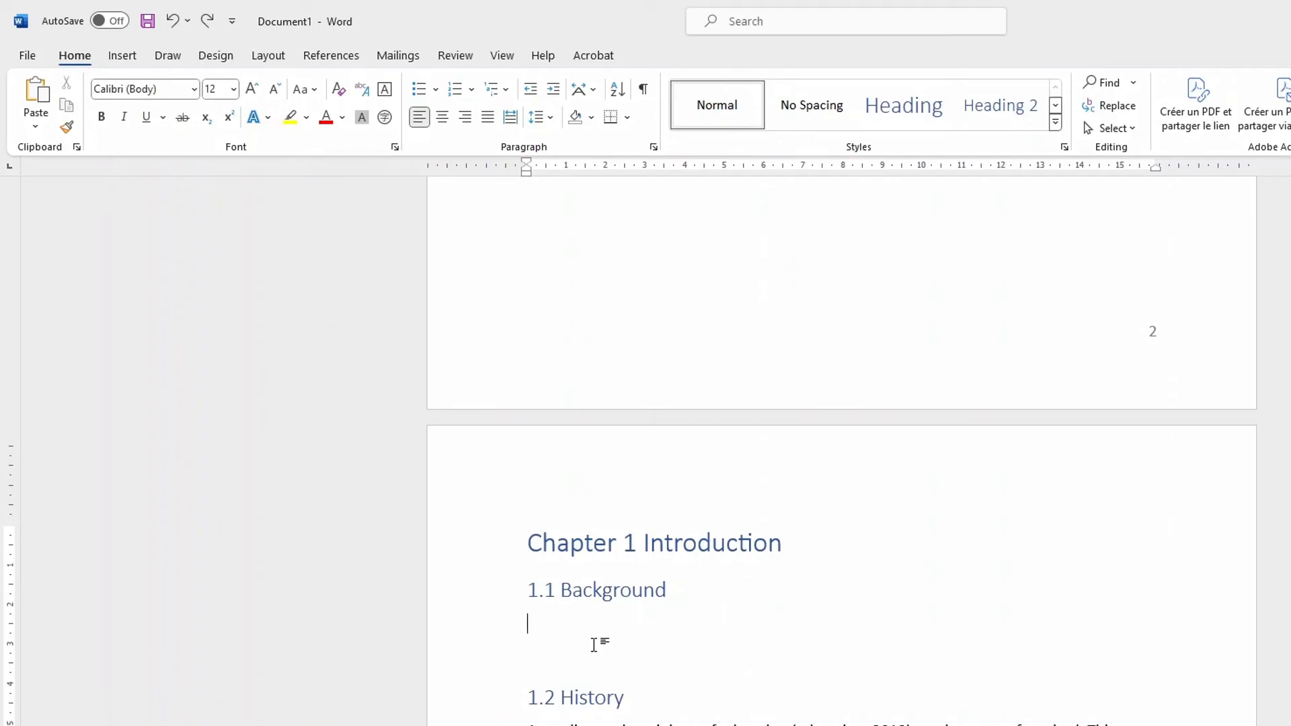
{"action": "type", "text": "1.1.1"}
{"action": "type", "text": "Education"}
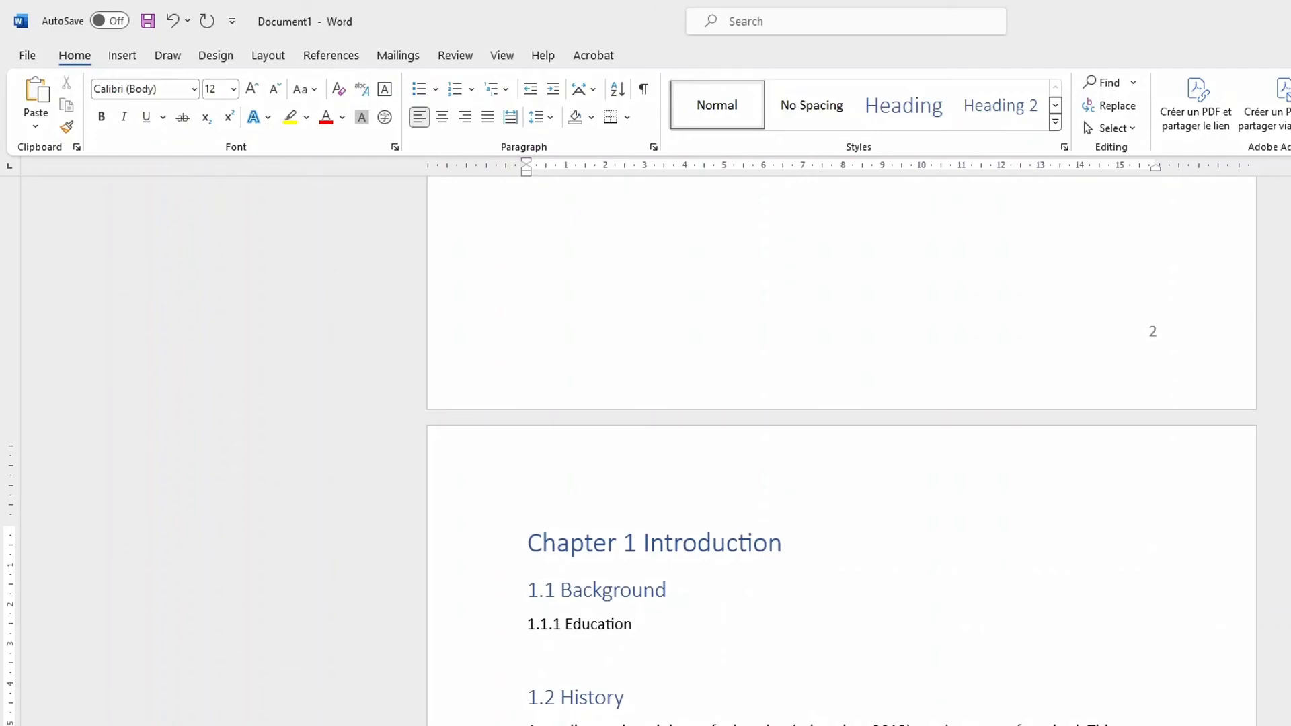
Add the line "1.1.2 School" beneath "1.1.1 Education"
{"action": "key", "text": "Return"}
{"action": "key", "text": "Caps_Lock"}
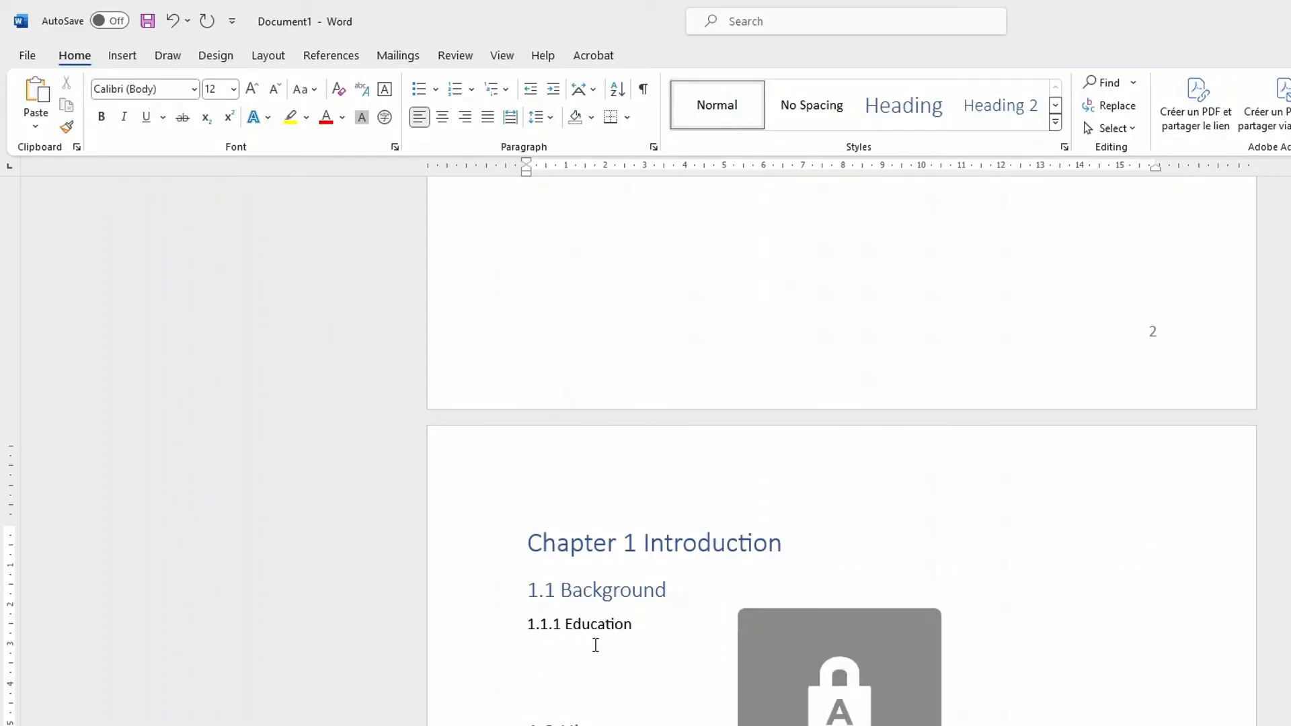
{"action": "type", "text": "1.1.2"}
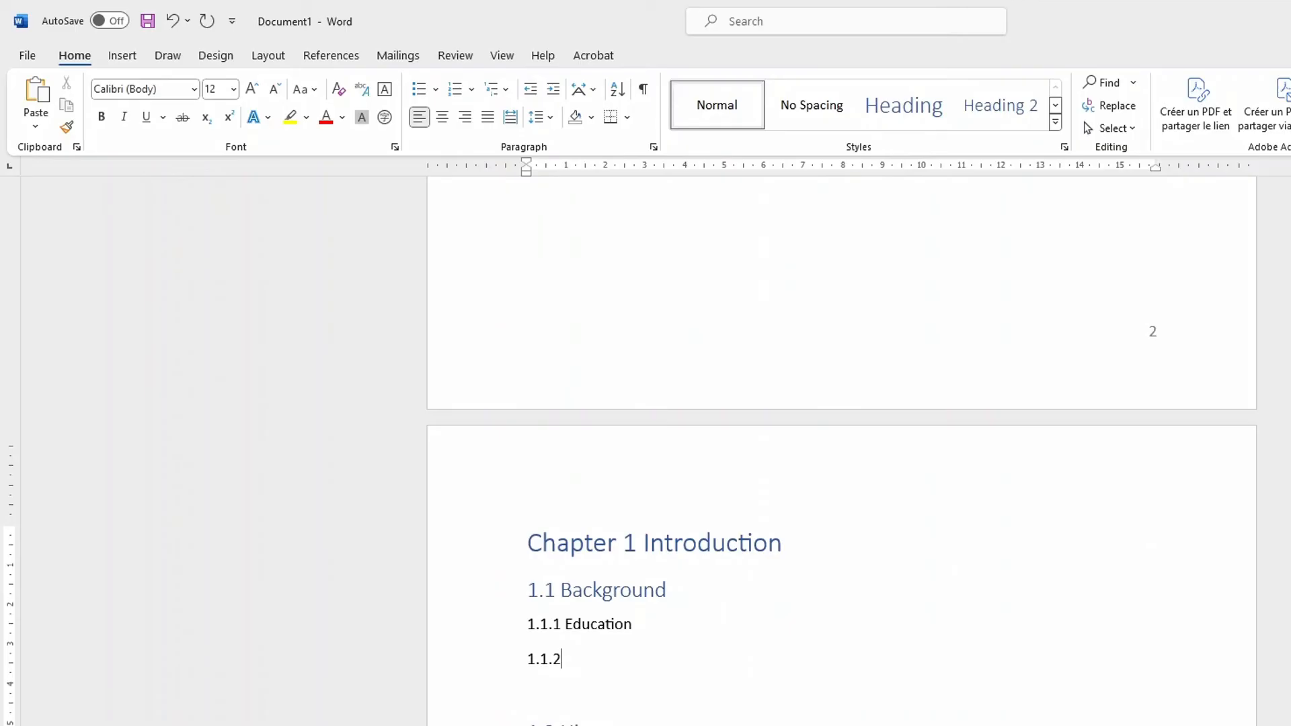
{"action": "type", "text": " S"}
{"action": "key", "text": "Caps_Lock"}
{"action": "type", "text": "chool"}
Apply the Heading 3 style to both subsection lines, "1.1.1 Education" and "1.1.2 School"
{"action": "left_click_drag", "start_coordinate": [617, 660], "coordinate": [496, 626]}
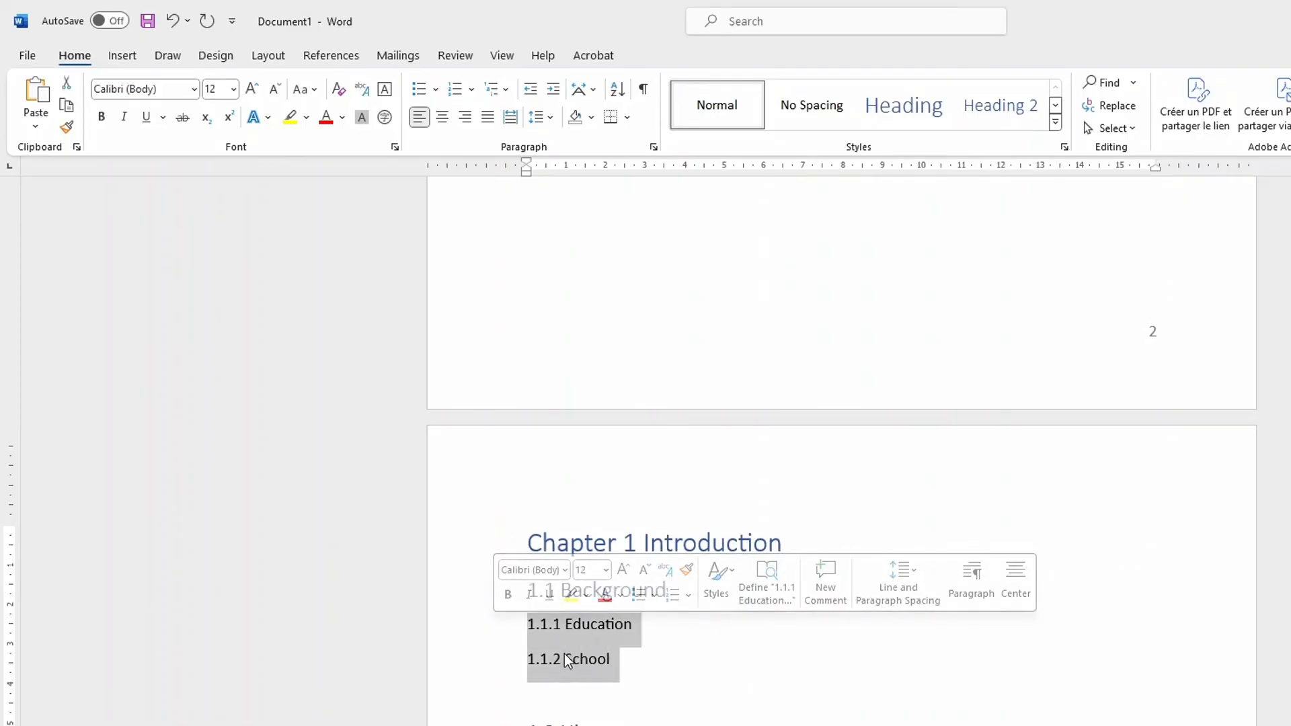
{"action": "left_click", "coordinate": [1055, 123]}
{"action": "left_click", "coordinate": [716, 153]}
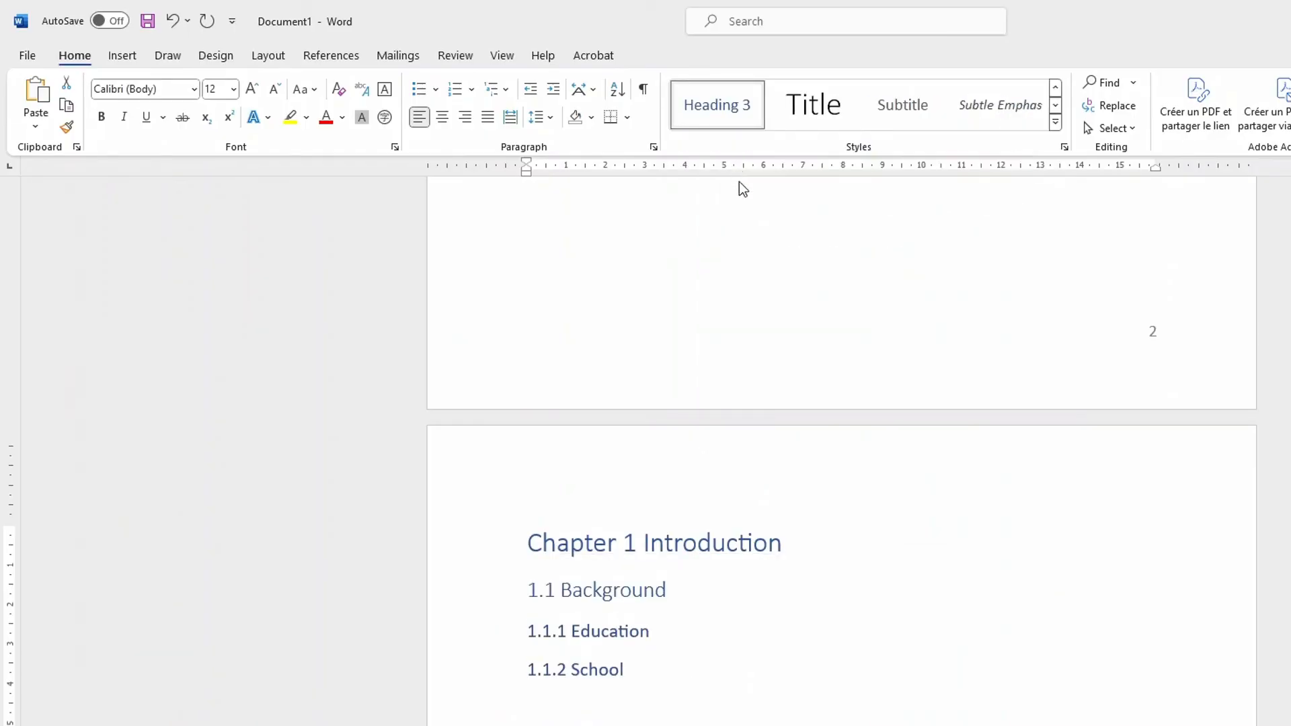
Look over the headings on the list pages and in Chapter 1 to check their heading levels
{"action": "left_click", "coordinate": [624, 632]}
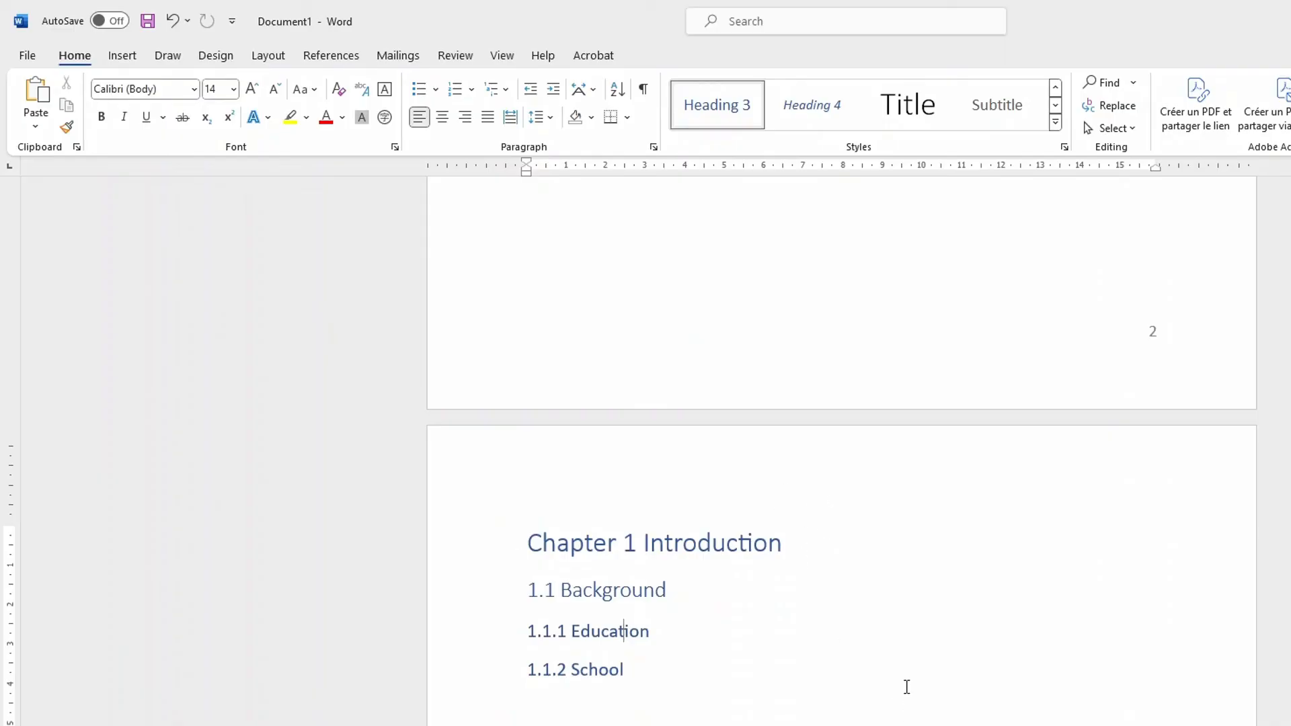
{"action": "scroll", "coordinate": [793, 607], "scroll_direction": "up", "scroll_amount": 8}
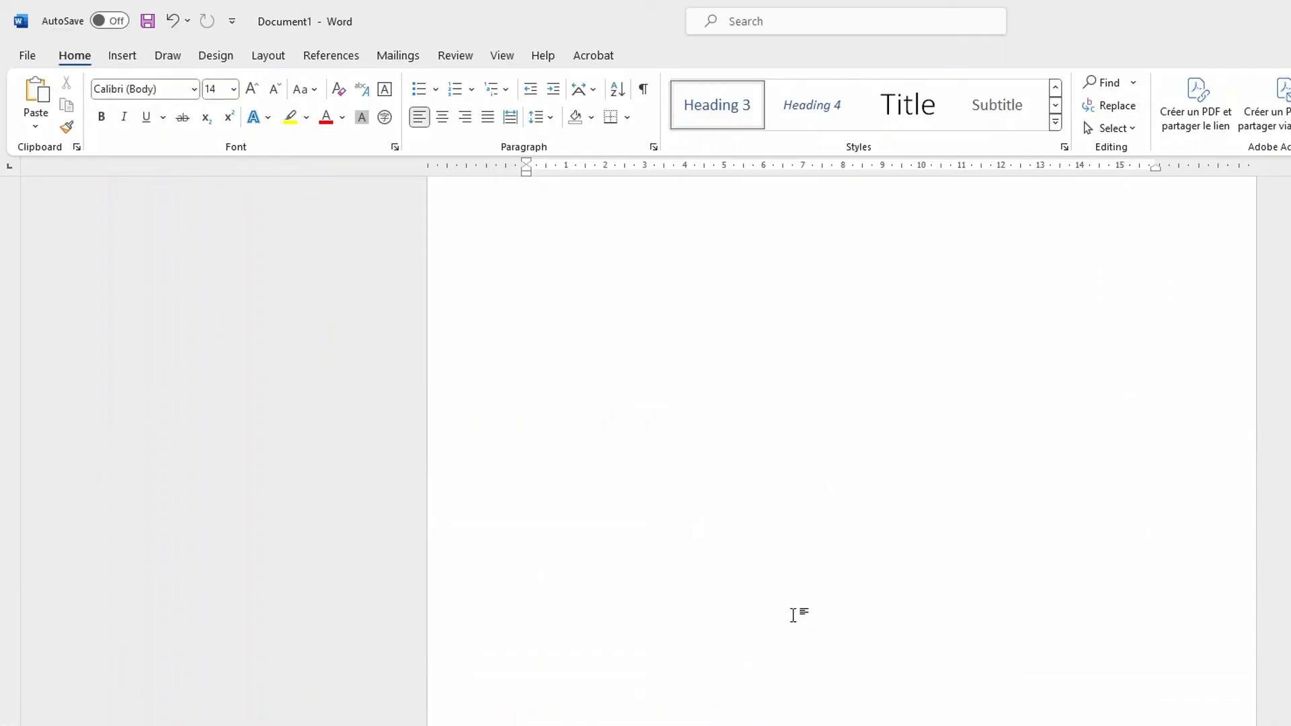
{"action": "scroll", "coordinate": [786, 615], "scroll_direction": "down", "scroll_amount": 8}
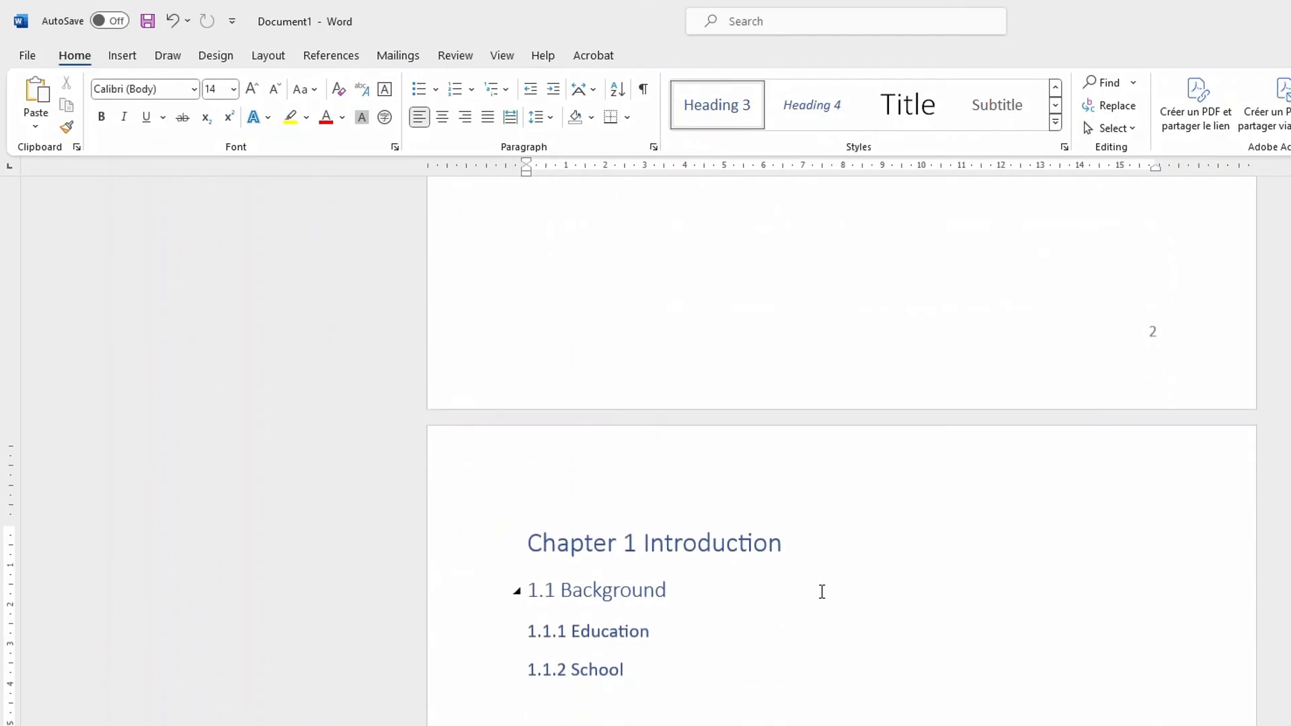
{"action": "scroll", "coordinate": [814, 596], "scroll_direction": "up", "scroll_amount": 5}
{"action": "scroll", "coordinate": [820, 596], "scroll_direction": "up", "scroll_amount": 3}
{"action": "scroll", "coordinate": [817, 538], "scroll_direction": "down", "scroll_amount": 5}
{"action": "scroll", "coordinate": [820, 503], "scroll_direction": "up", "scroll_amount": 1}
{"action": "scroll", "coordinate": [741, 352], "scroll_direction": "up", "scroll_amount": 1}
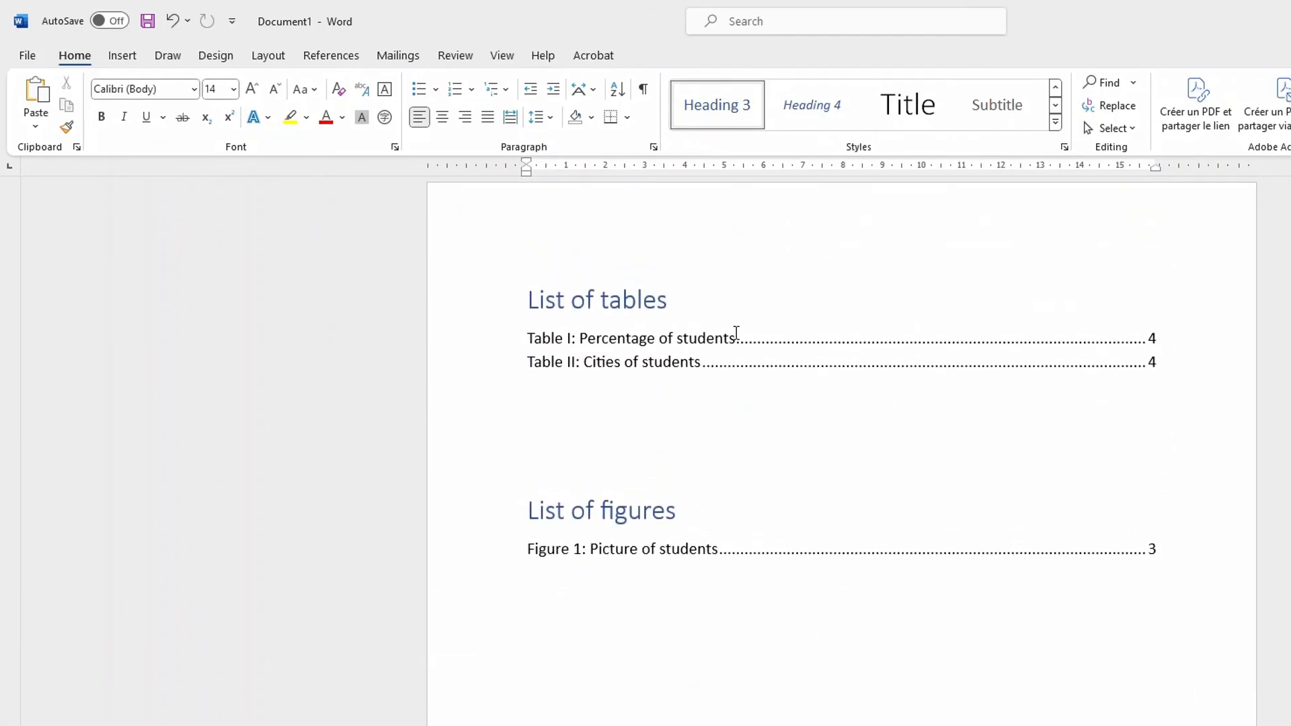
{"action": "scroll", "coordinate": [712, 331], "scroll_direction": "up", "scroll_amount": 5}
{"action": "scroll", "coordinate": [699, 329], "scroll_direction": "up", "scroll_amount": 3}
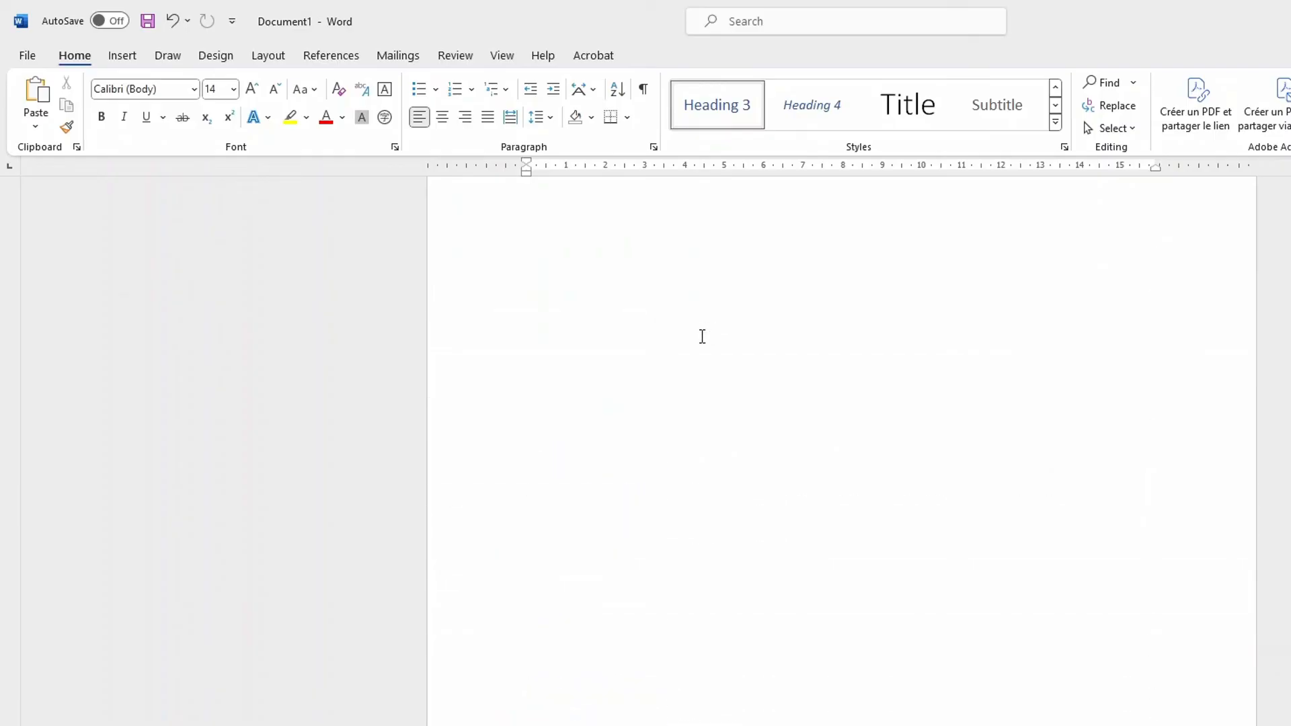
{"action": "scroll", "coordinate": [731, 351], "scroll_direction": "down", "scroll_amount": 10}
{"action": "scroll", "coordinate": [756, 438], "scroll_direction": "up", "scroll_amount": 8}
{"action": "scroll", "coordinate": [757, 442], "scroll_direction": "down", "scroll_amount": 5}
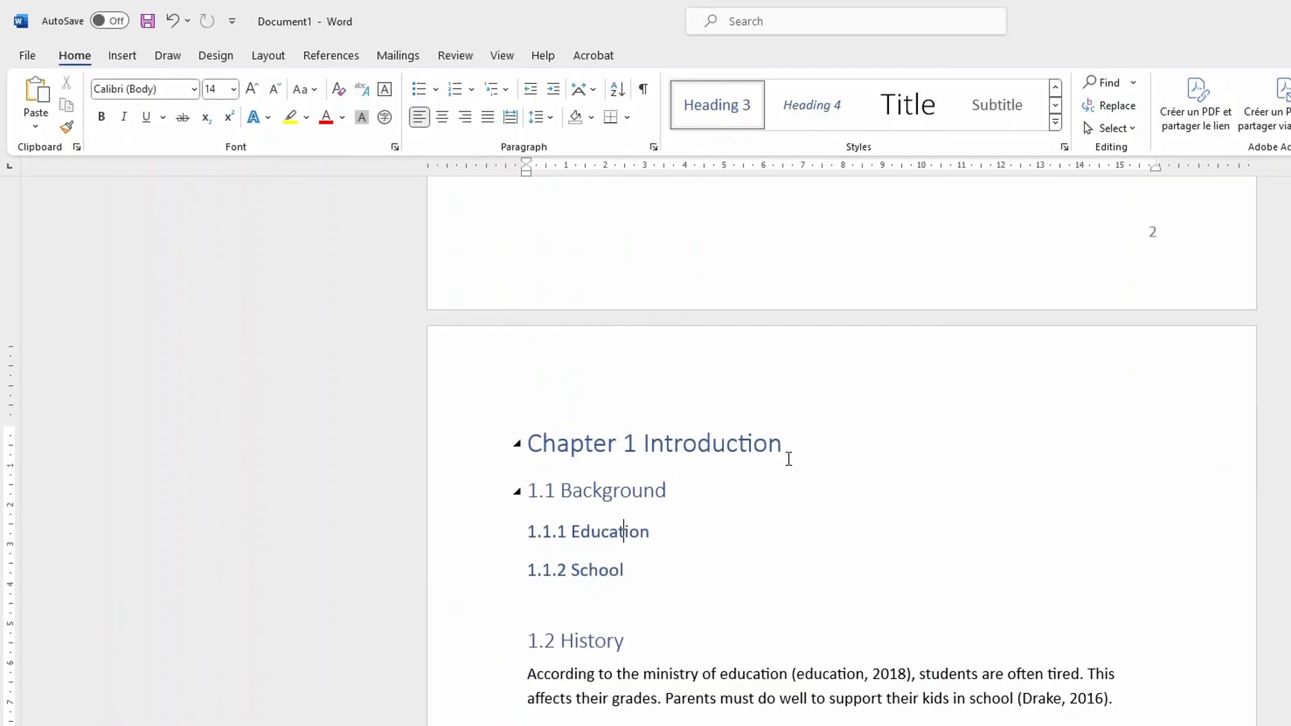
Modify the Heading 1 style so its font colour is the standard Light Green
{"action": "left_click_drag", "start_coordinate": [786, 448], "coordinate": [528, 444]}
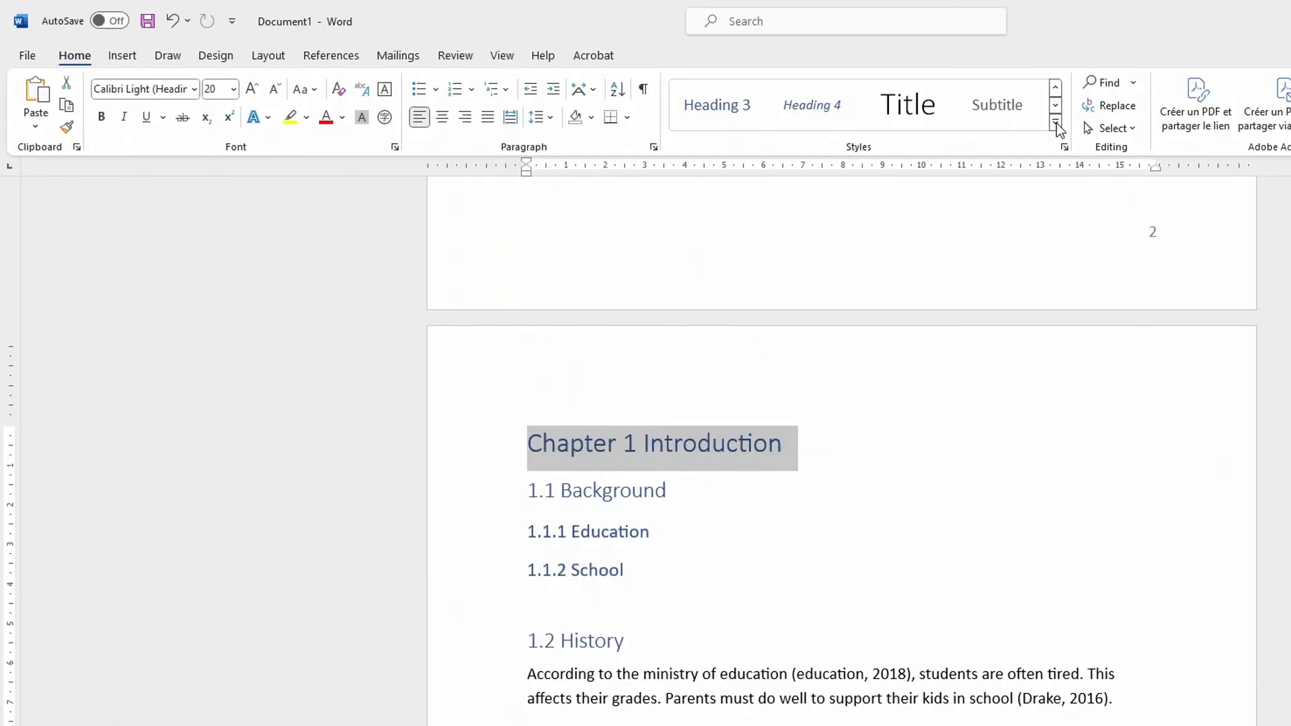
{"action": "left_click", "coordinate": [1056, 123]}
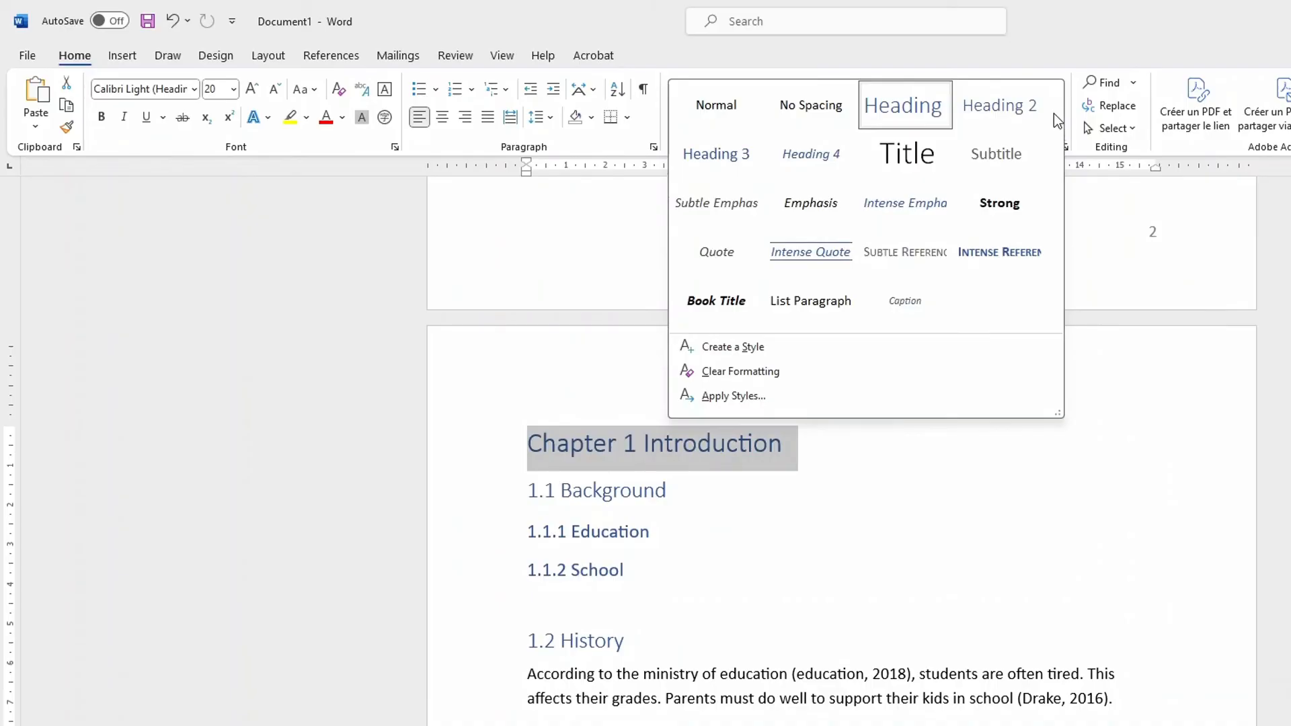
{"action": "right_click", "coordinate": [919, 116]}
{"action": "left_click", "coordinate": [958, 140]}
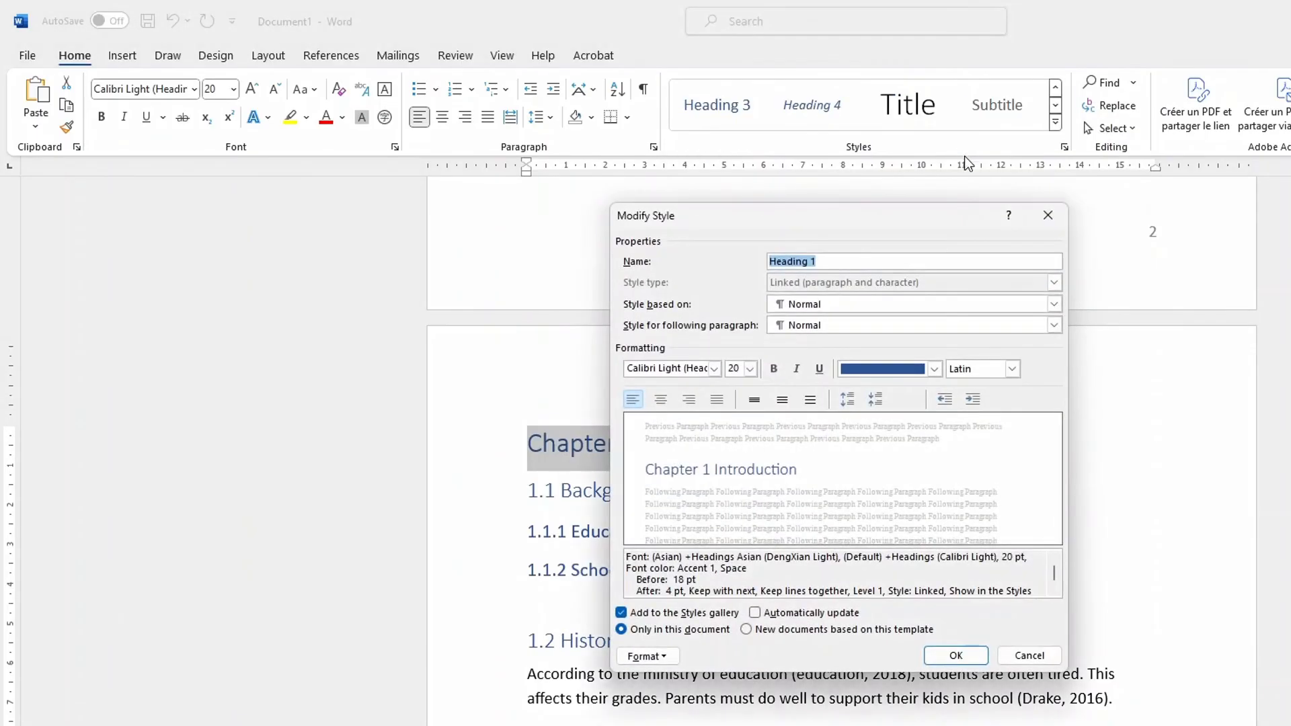
{"action": "left_click", "coordinate": [934, 368]}
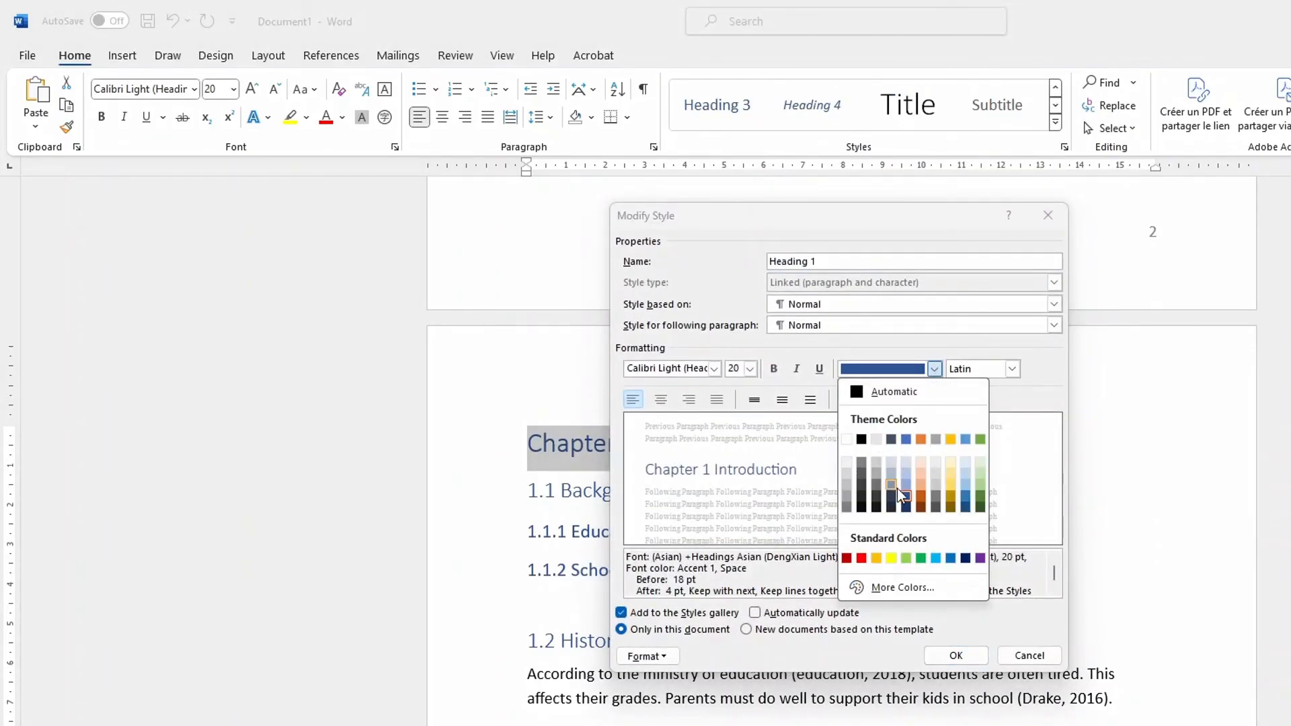
{"action": "left_click", "coordinate": [905, 560]}
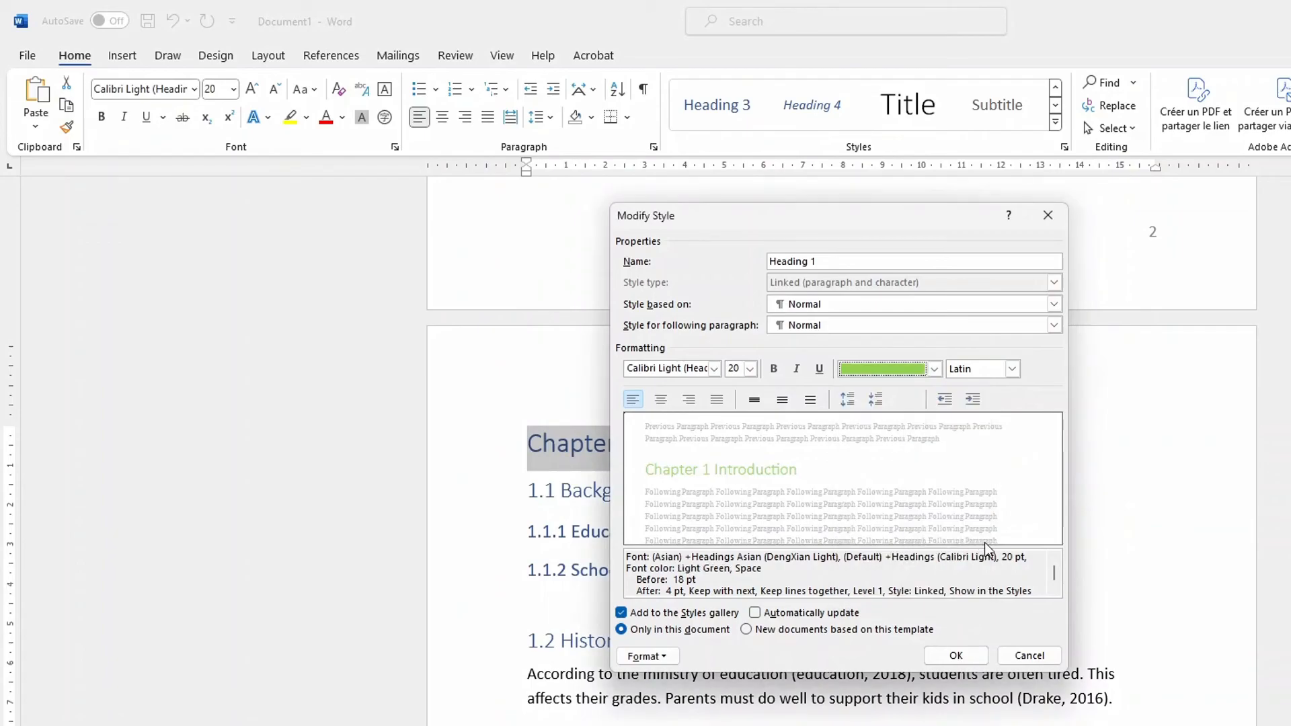
{"action": "left_click", "coordinate": [955, 657]}
Apply the Heading 1 style to the "Conclusion" title on the page following Chapter 2
{"action": "scroll", "coordinate": [865, 453], "scroll_direction": "down", "scroll_amount": 10}
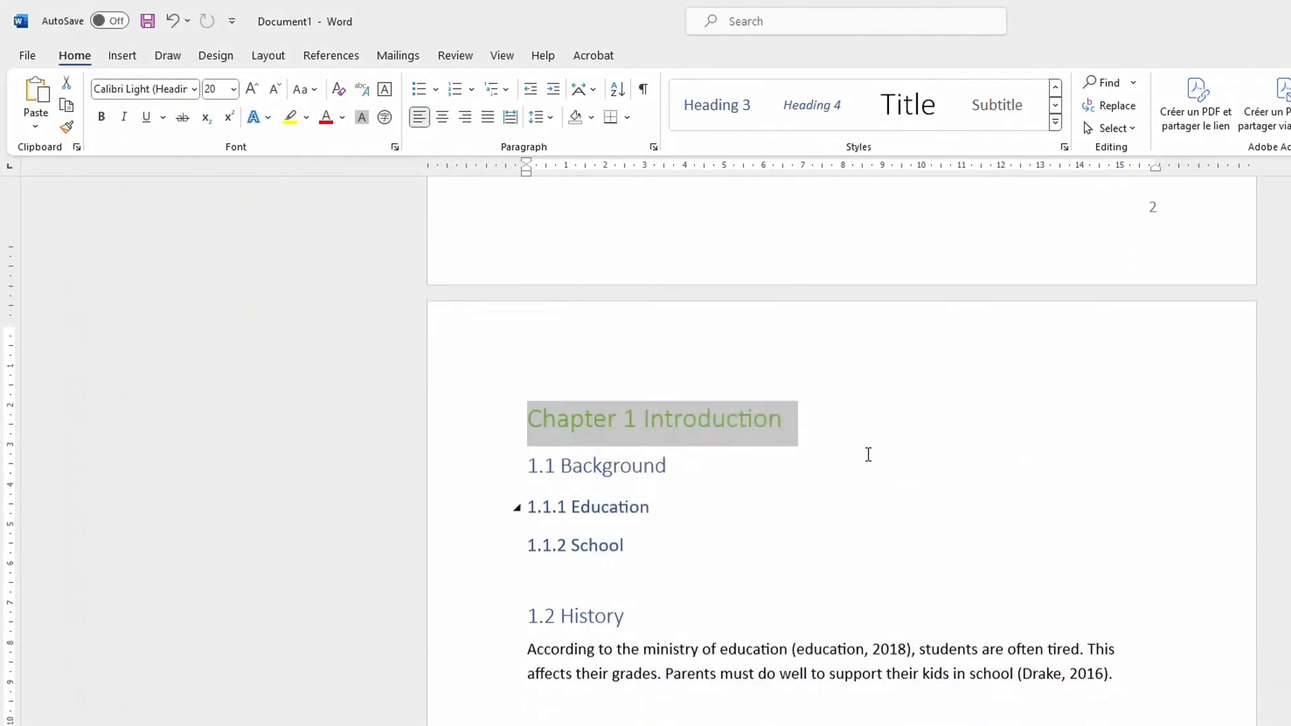
{"action": "scroll", "coordinate": [921, 450], "scroll_direction": "down", "scroll_amount": 15}
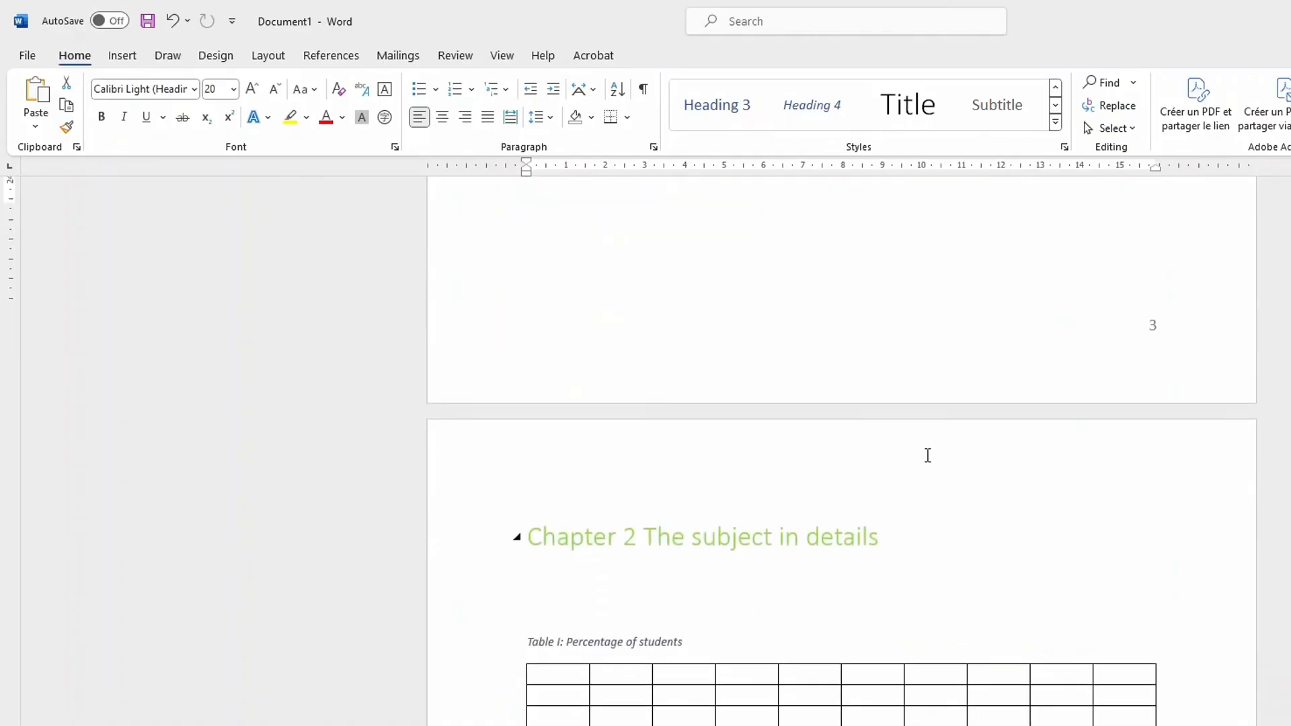
{"action": "scroll", "coordinate": [937, 446], "scroll_direction": "up", "scroll_amount": 5}
{"action": "scroll", "coordinate": [937, 452], "scroll_direction": "down", "scroll_amount": 5}
{"action": "left_click_drag", "start_coordinate": [606, 424], "coordinate": [524, 424]}
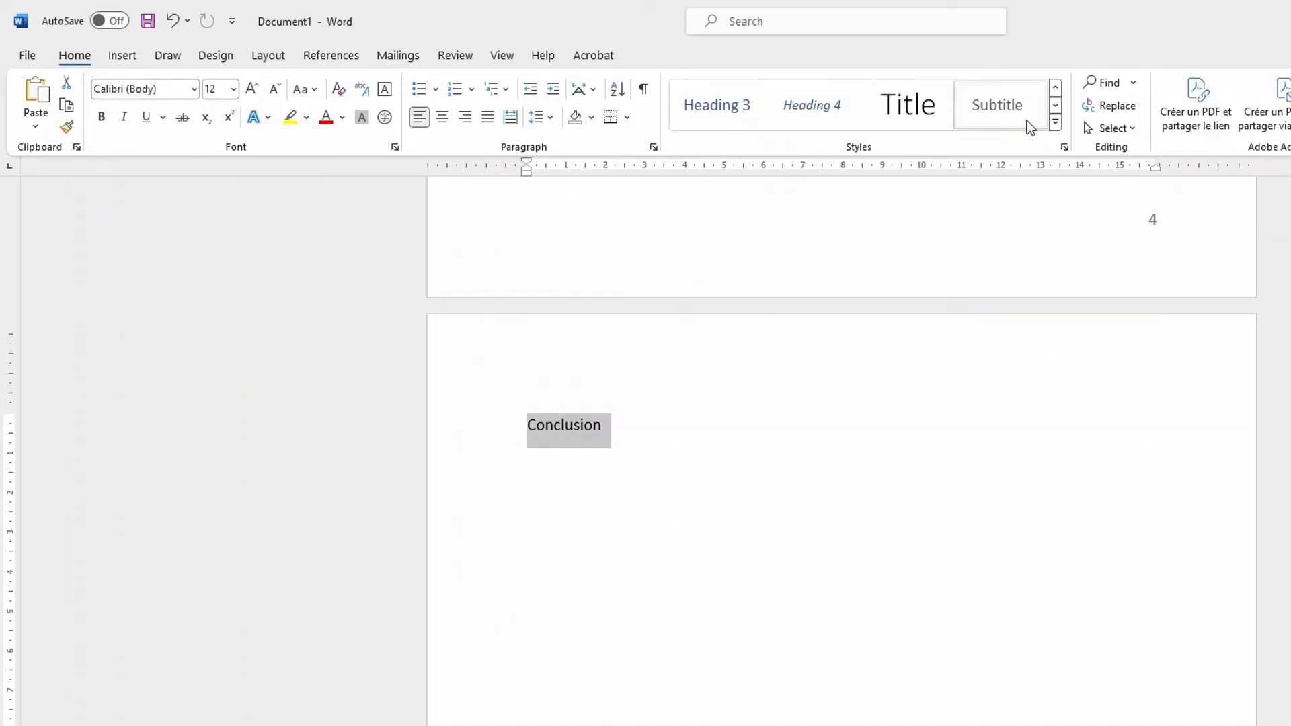
{"action": "left_click", "coordinate": [1055, 122]}
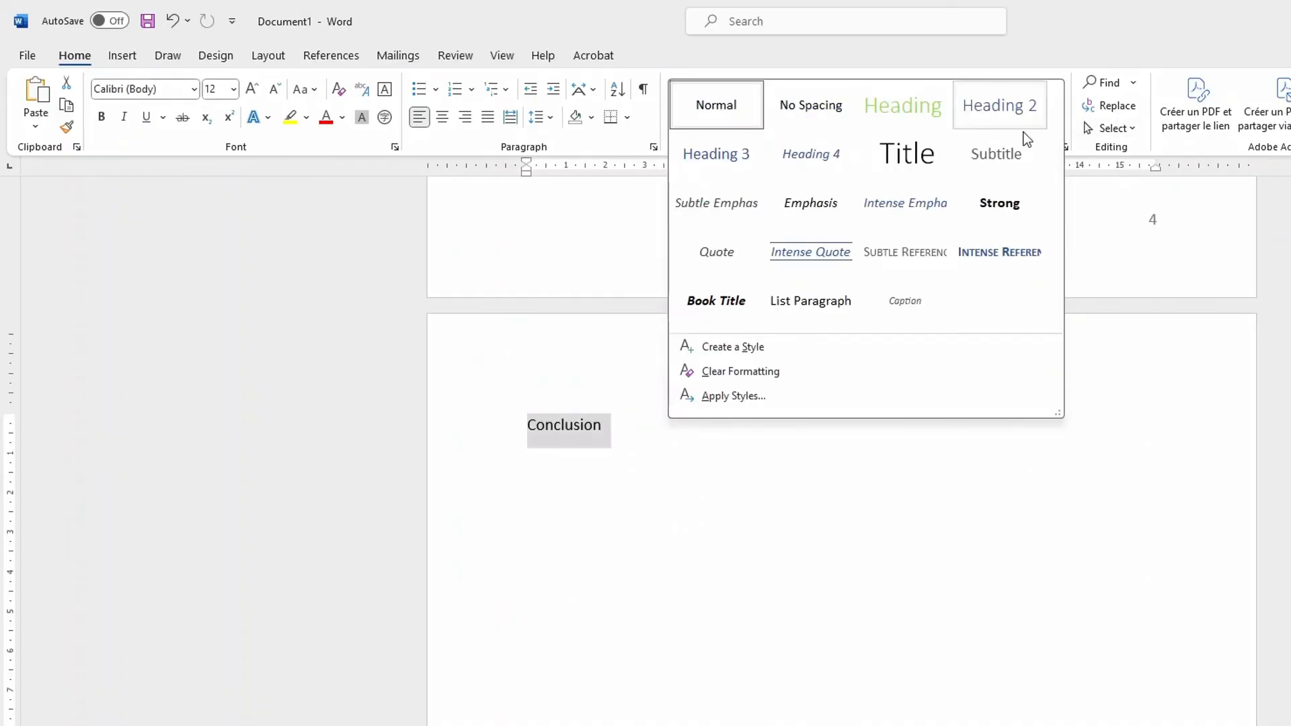
{"action": "left_click", "coordinate": [916, 107]}
Delete the plain "Table of contents" text from the page following the cover
{"action": "scroll", "coordinate": [890, 341], "scroll_direction": "down", "scroll_amount": 6}
{"action": "scroll", "coordinate": [888, 408], "scroll_direction": "down", "scroll_amount": 10}
{"action": "scroll", "coordinate": [909, 423], "scroll_direction": "up", "scroll_amount": 15}
{"action": "scroll", "coordinate": [851, 504], "scroll_direction": "up", "scroll_amount": 15}
{"action": "scroll", "coordinate": [968, 457], "scroll_direction": "down", "scroll_amount": 10}
{"action": "scroll", "coordinate": [952, 435], "scroll_direction": "up", "scroll_amount": 3}
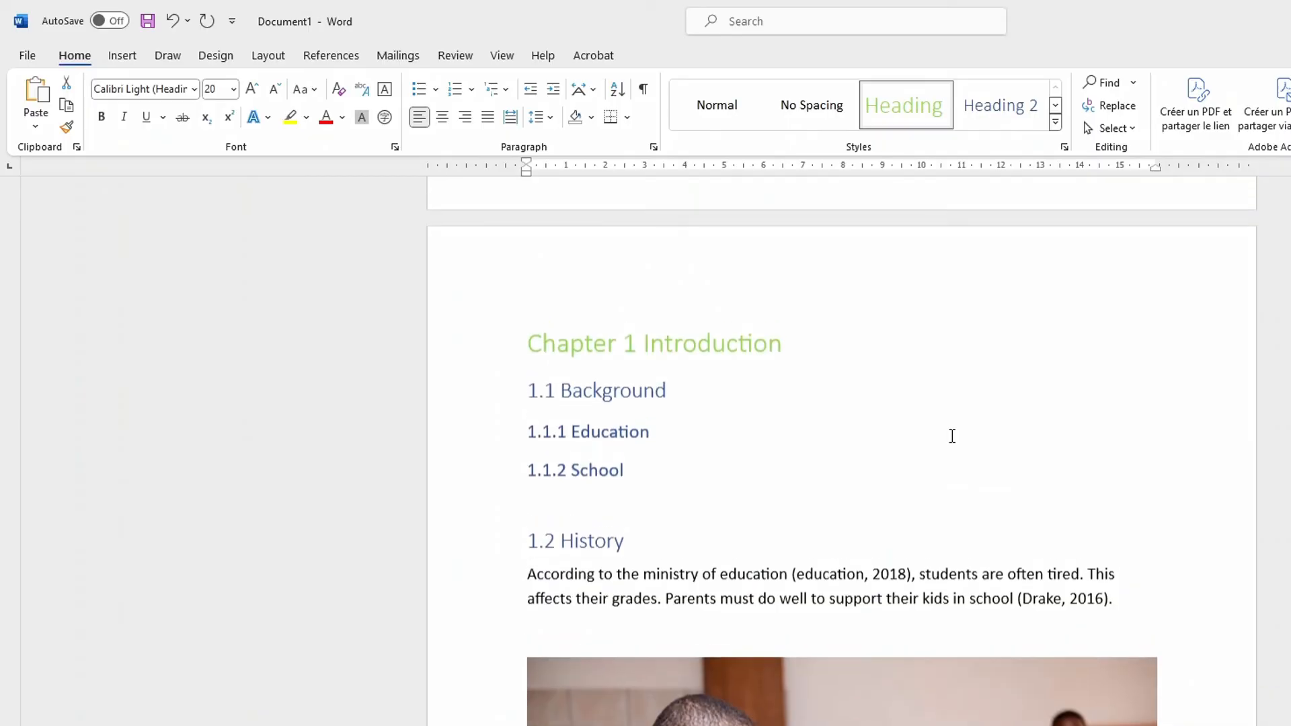
{"action": "scroll", "coordinate": [952, 435], "scroll_direction": "up", "scroll_amount": 15}
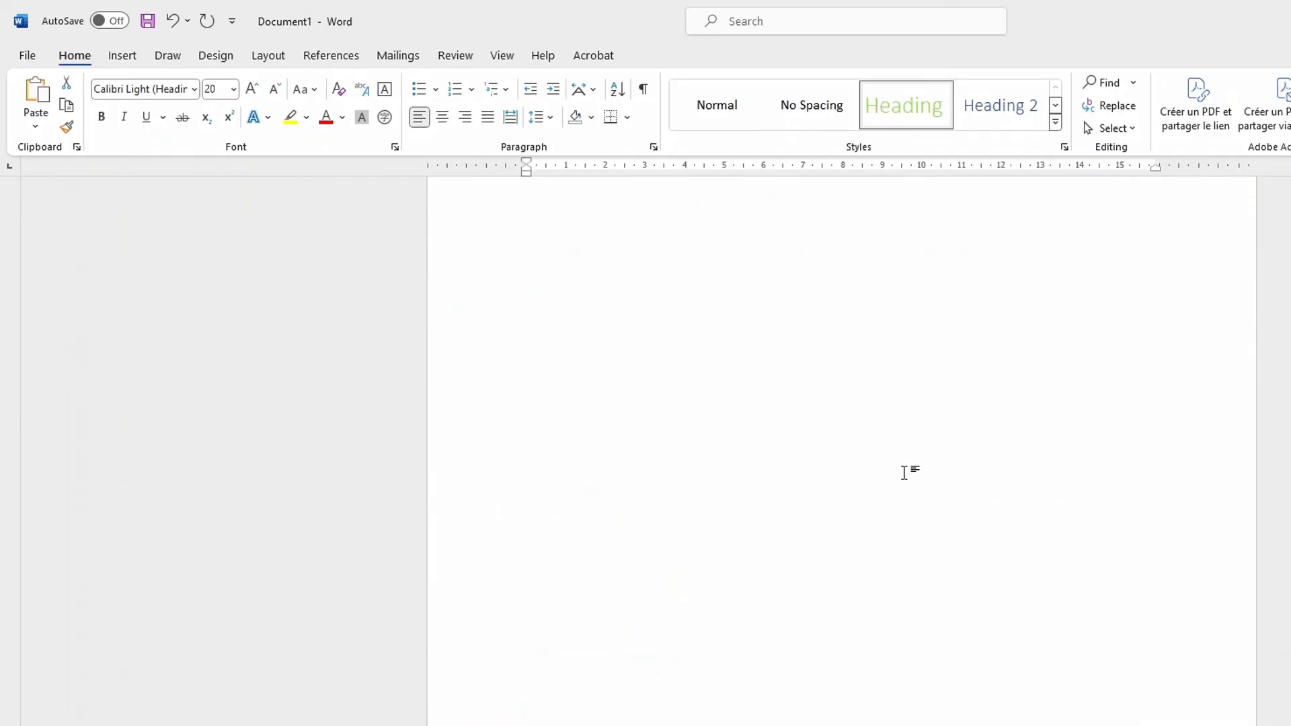
{"action": "scroll", "coordinate": [903, 473], "scroll_direction": "up", "scroll_amount": 5}
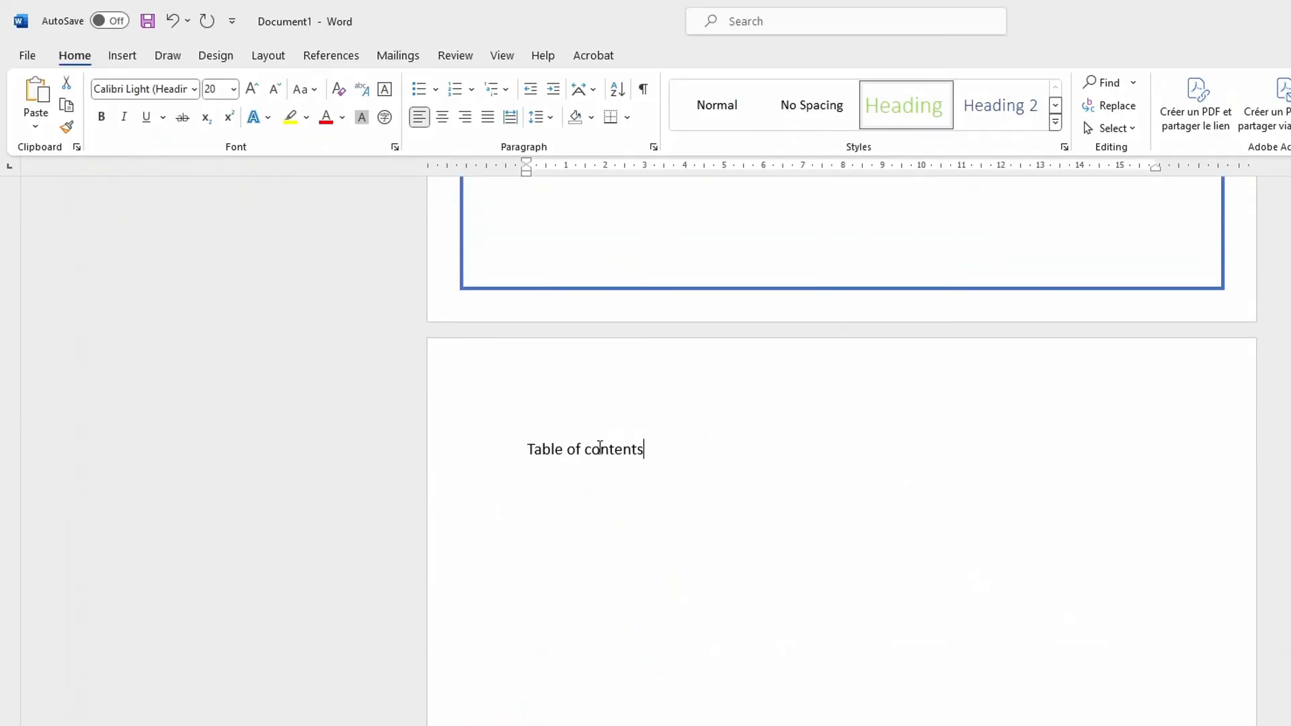
{"action": "left_click_drag", "start_coordinate": [648, 449], "coordinate": [497, 455]}
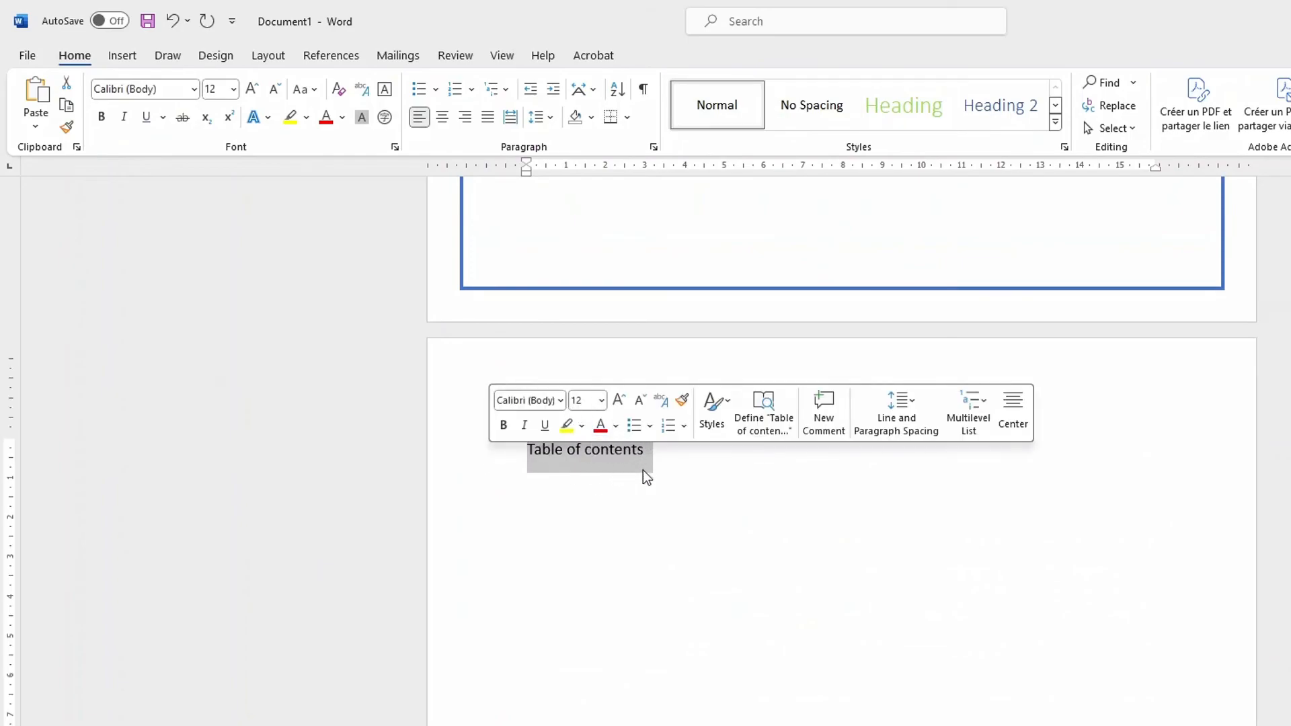
{"action": "key", "text": "BackSpace"}
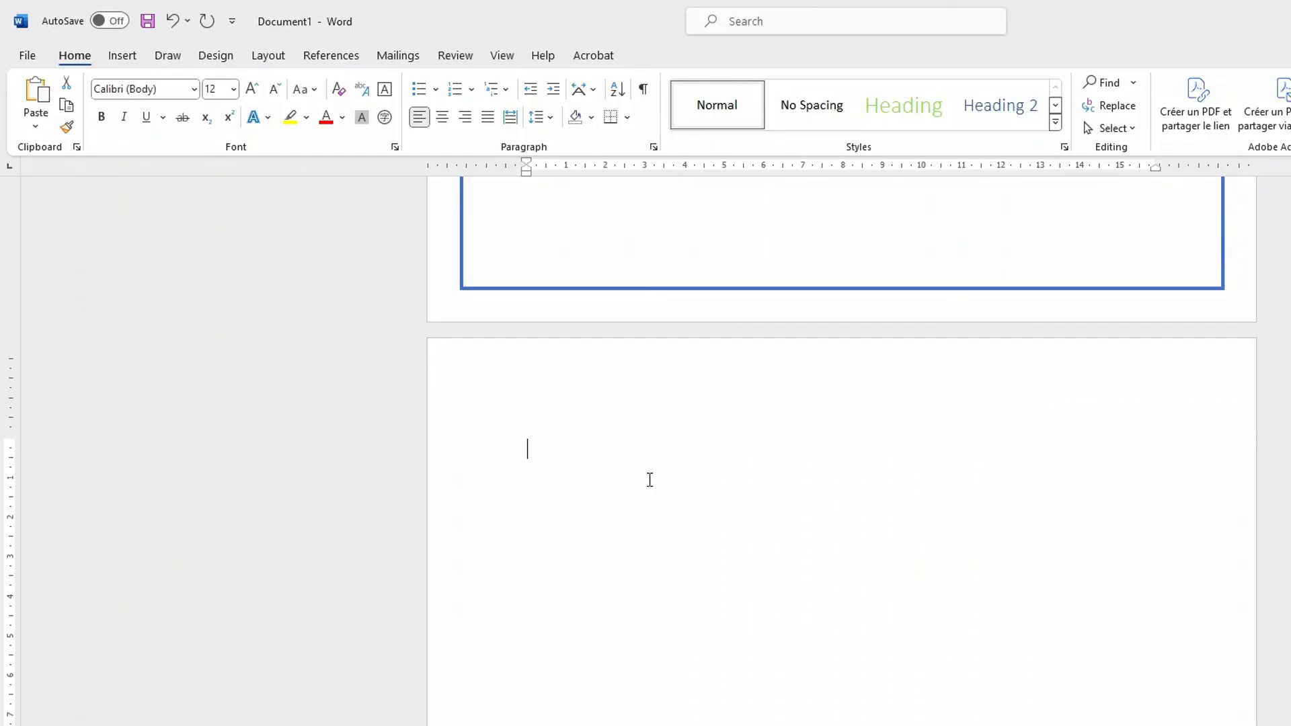
Insert the built-in Automatic Table 2 table of contents on the empty page after the cover
{"action": "right_click", "coordinate": [537, 449]}
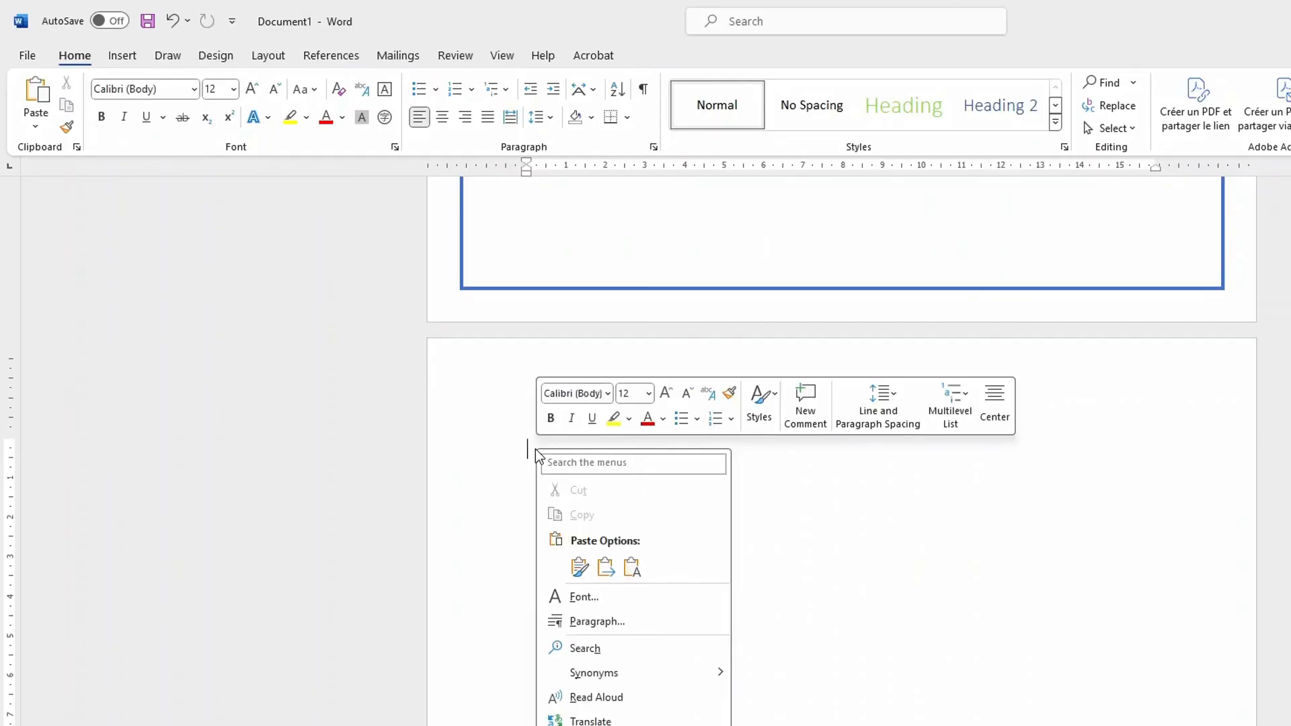
{"action": "left_click", "coordinate": [534, 448]}
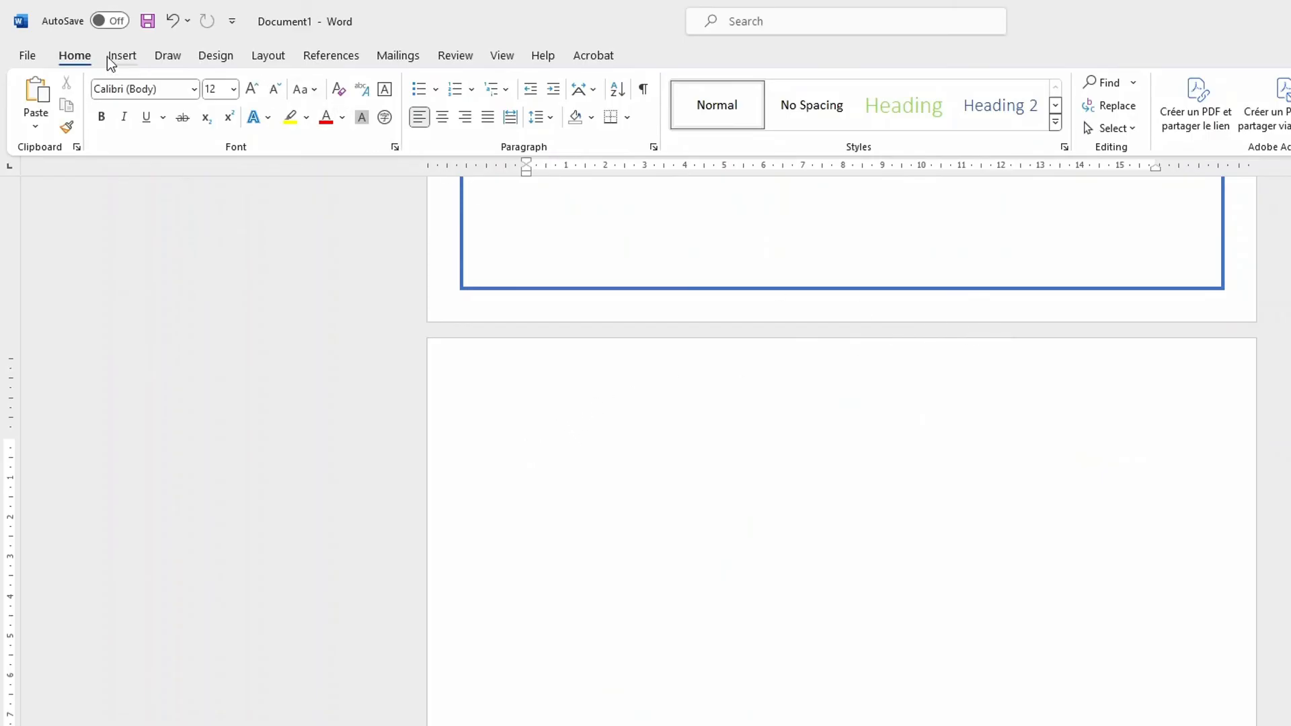
{"action": "left_click", "coordinate": [125, 60]}
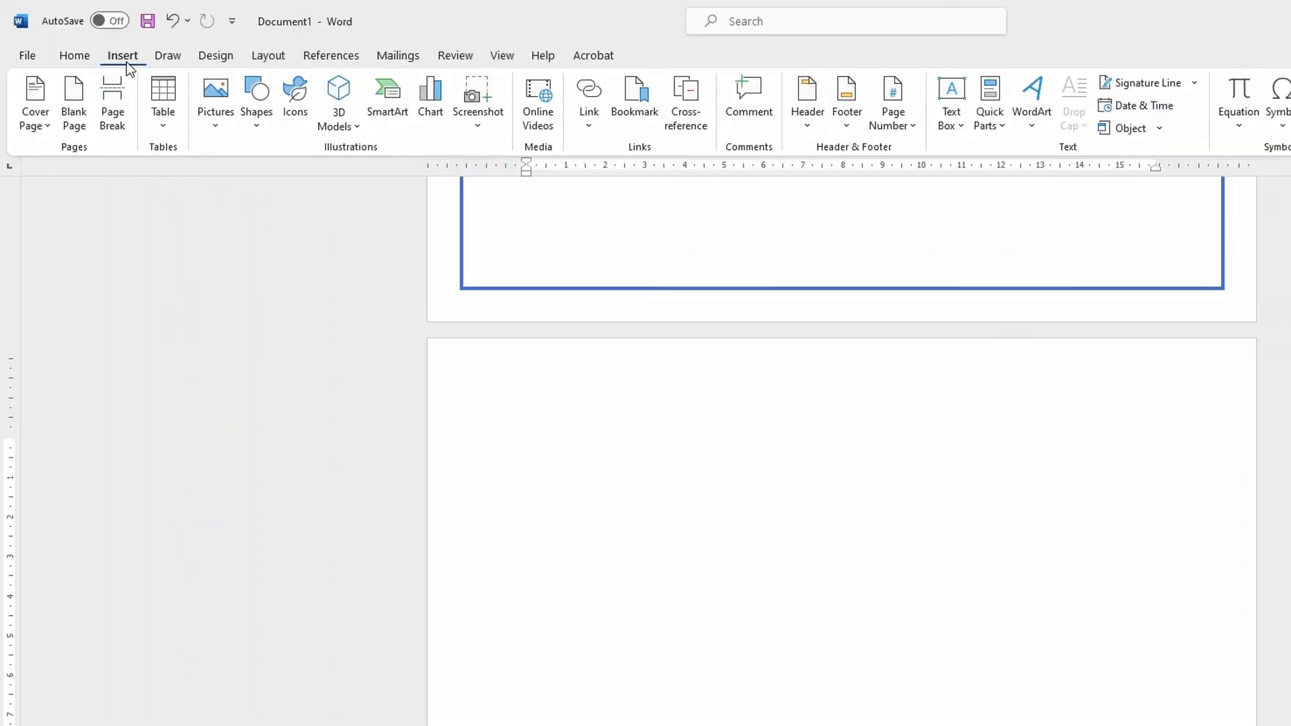
{"action": "left_click", "coordinate": [333, 59]}
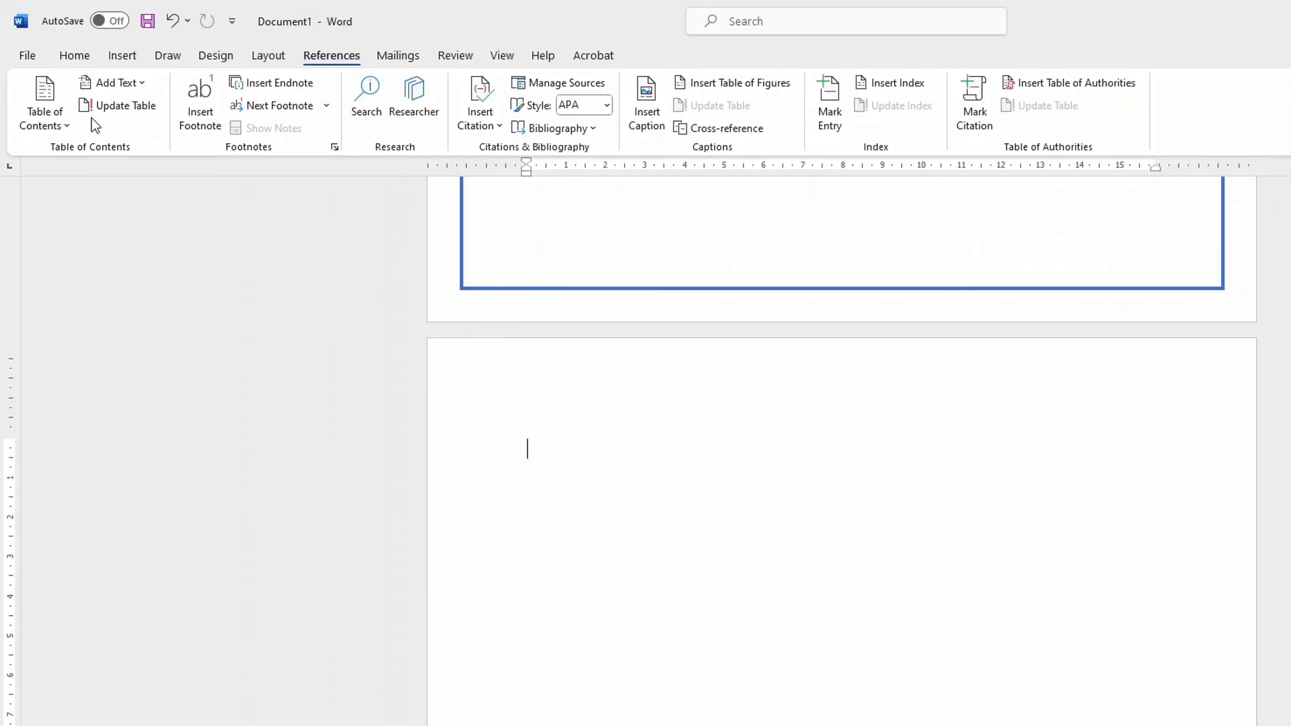
{"action": "left_click", "coordinate": [67, 125]}
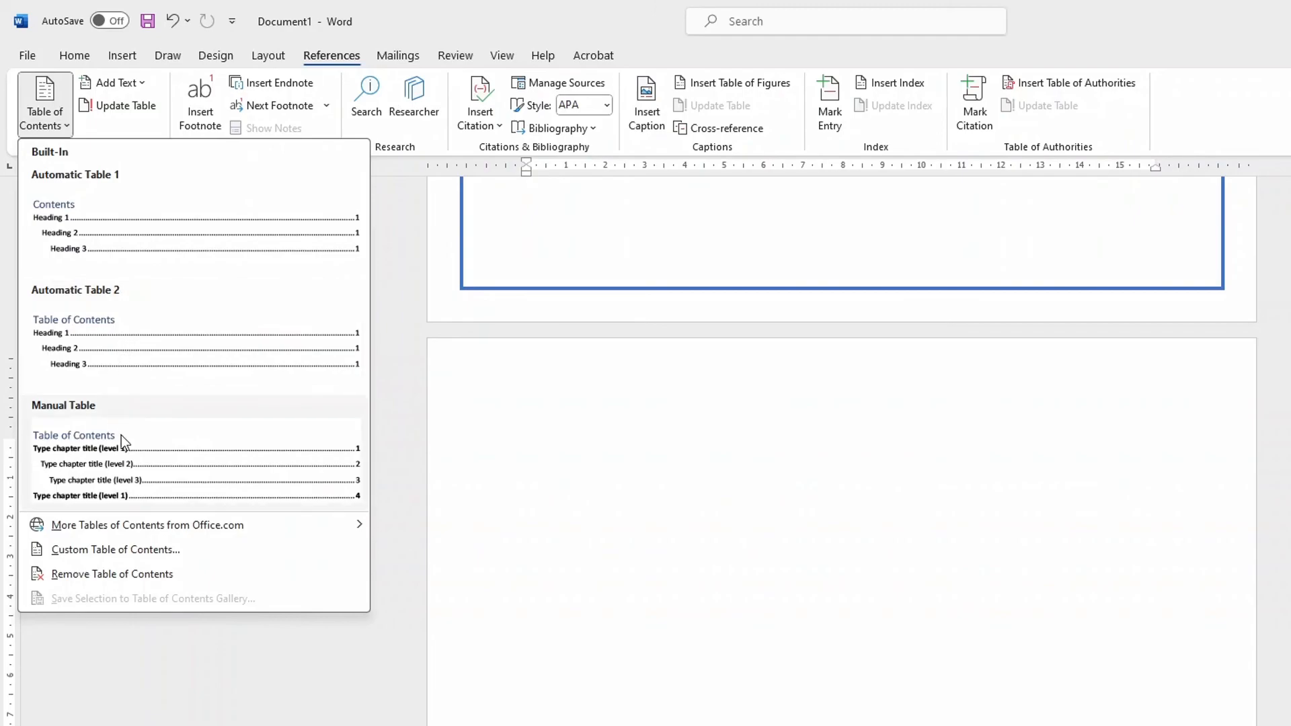
{"action": "left_click", "coordinate": [95, 337]}
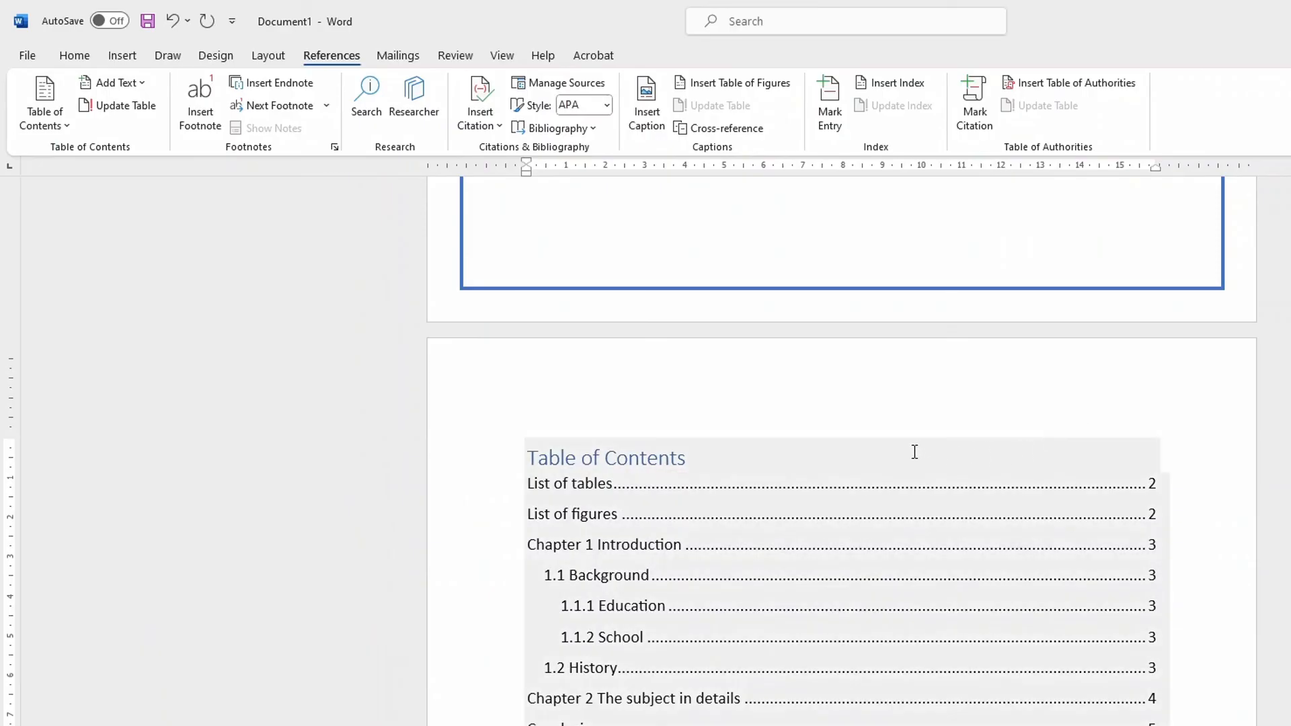
Update the table of contents with the option to update the entire table
{"action": "right_click", "coordinate": [795, 509]}
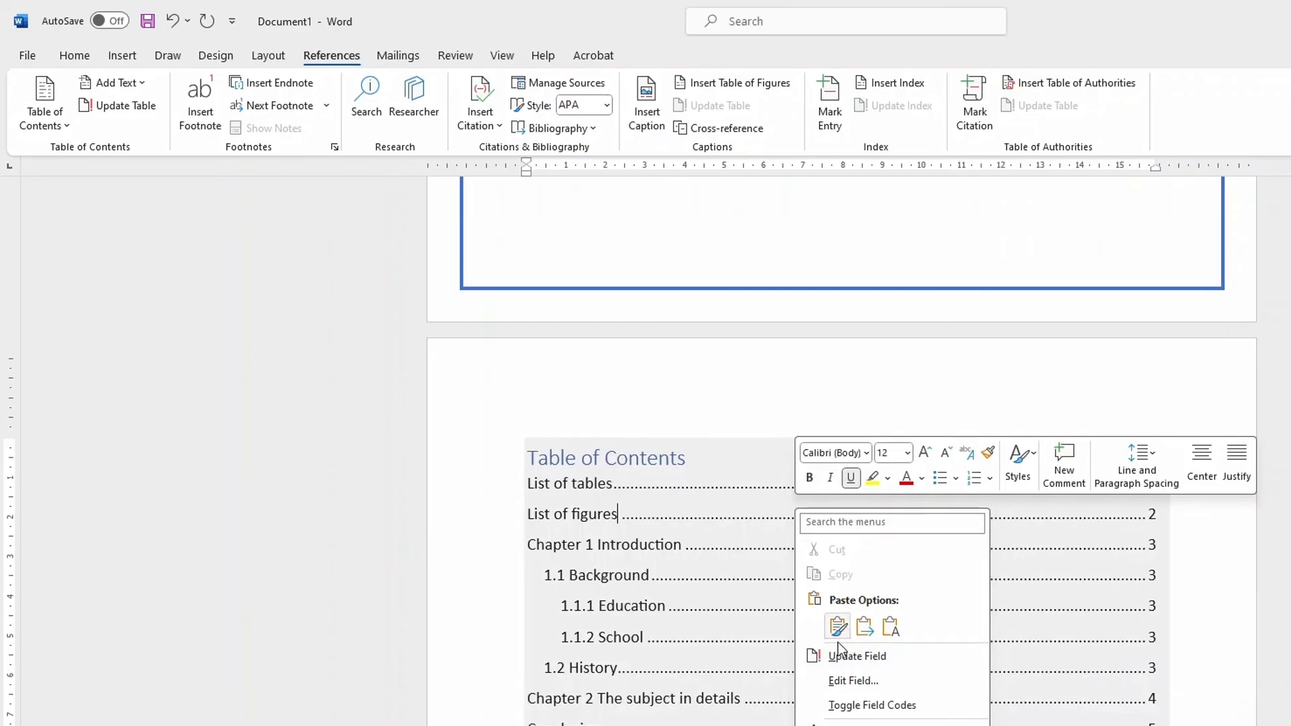
{"action": "left_click", "coordinate": [850, 658]}
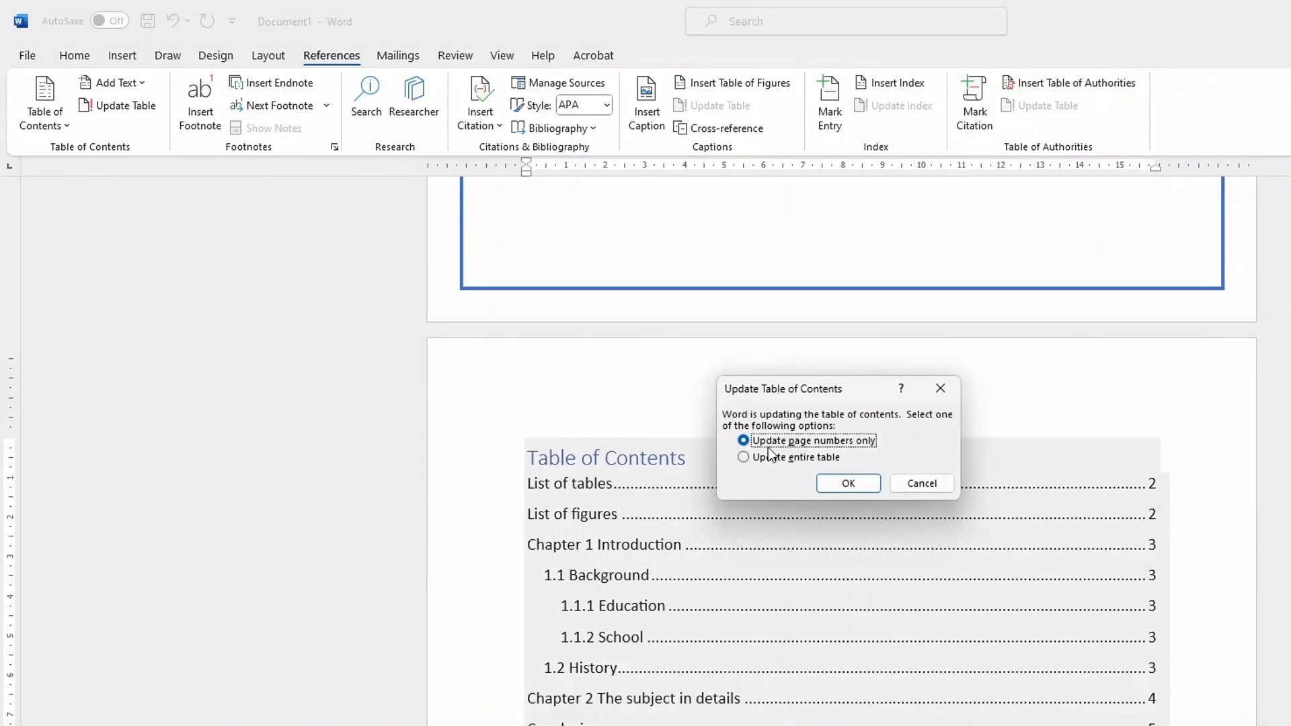
{"action": "left_click", "coordinate": [744, 460]}
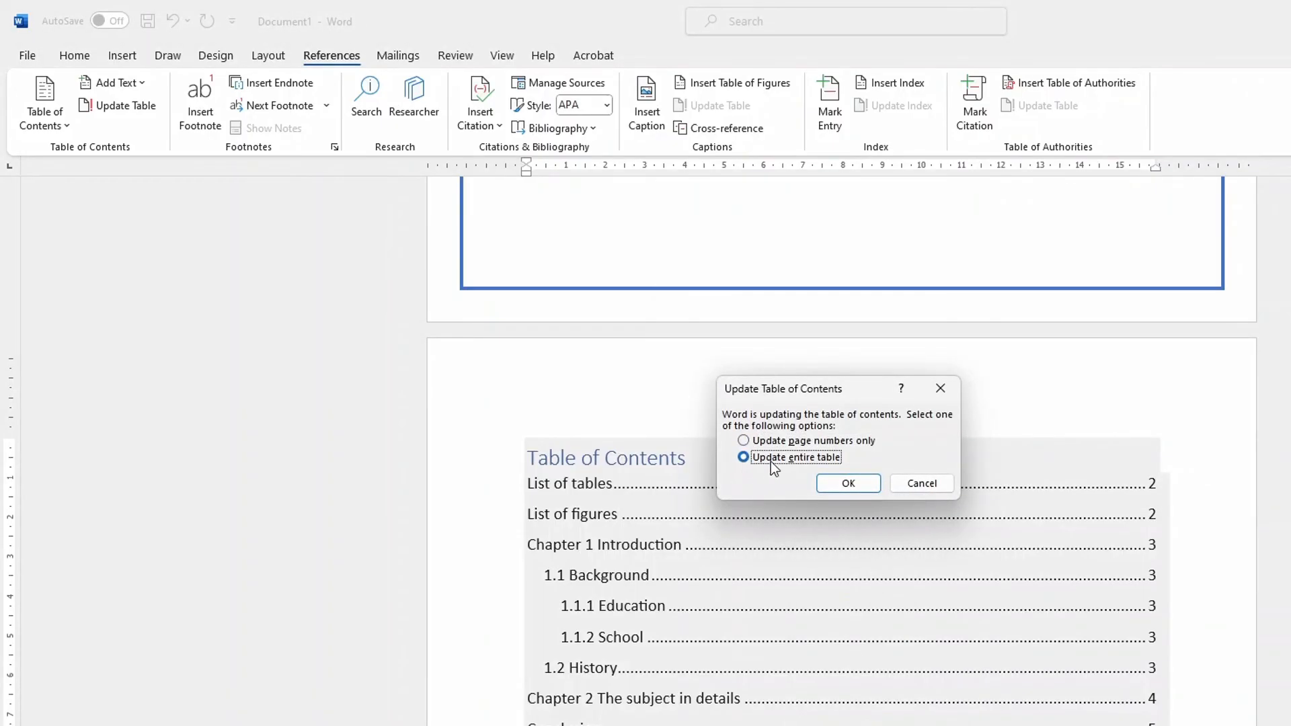
{"action": "left_click", "coordinate": [848, 483]}
Review the report from the cover page through Chapter 1 and the tables in Chapter 2
{"action": "scroll", "coordinate": [965, 475], "scroll_direction": "up", "scroll_amount": 15}
{"action": "scroll", "coordinate": [969, 522], "scroll_direction": "down", "scroll_amount": 15}
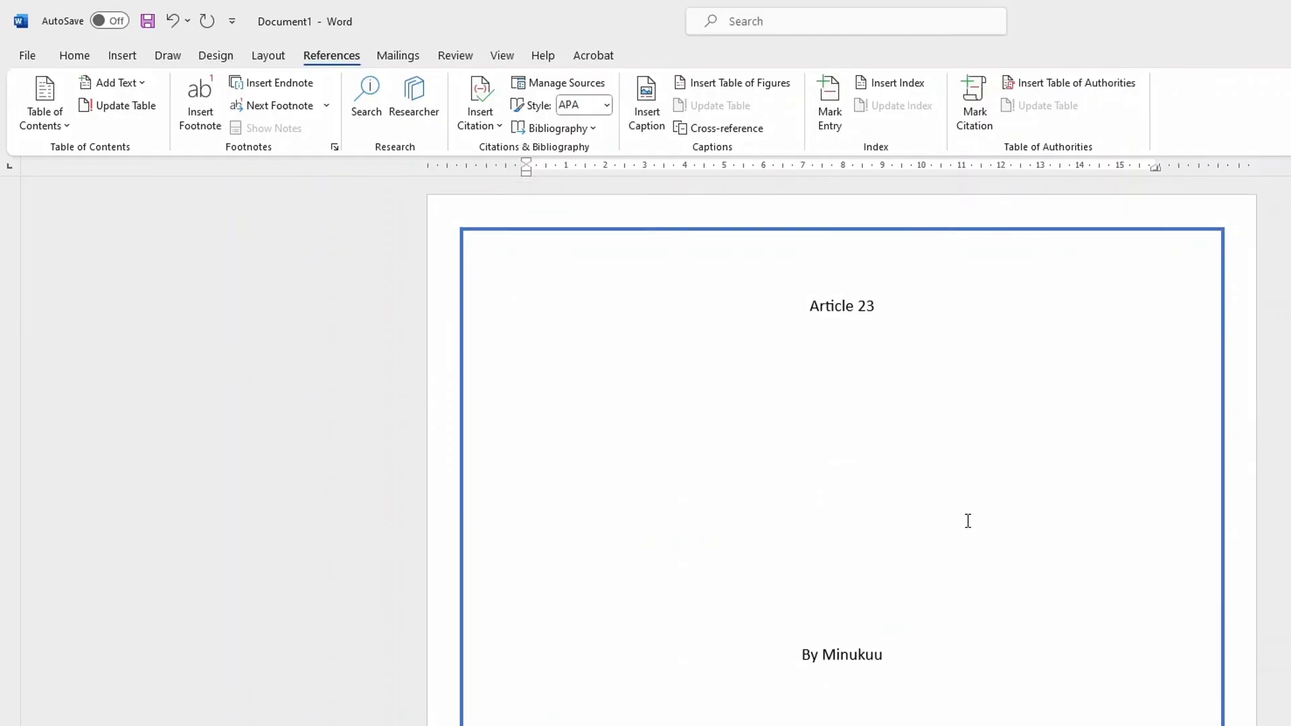
{"action": "scroll", "coordinate": [982, 503], "scroll_direction": "down", "scroll_amount": 15}
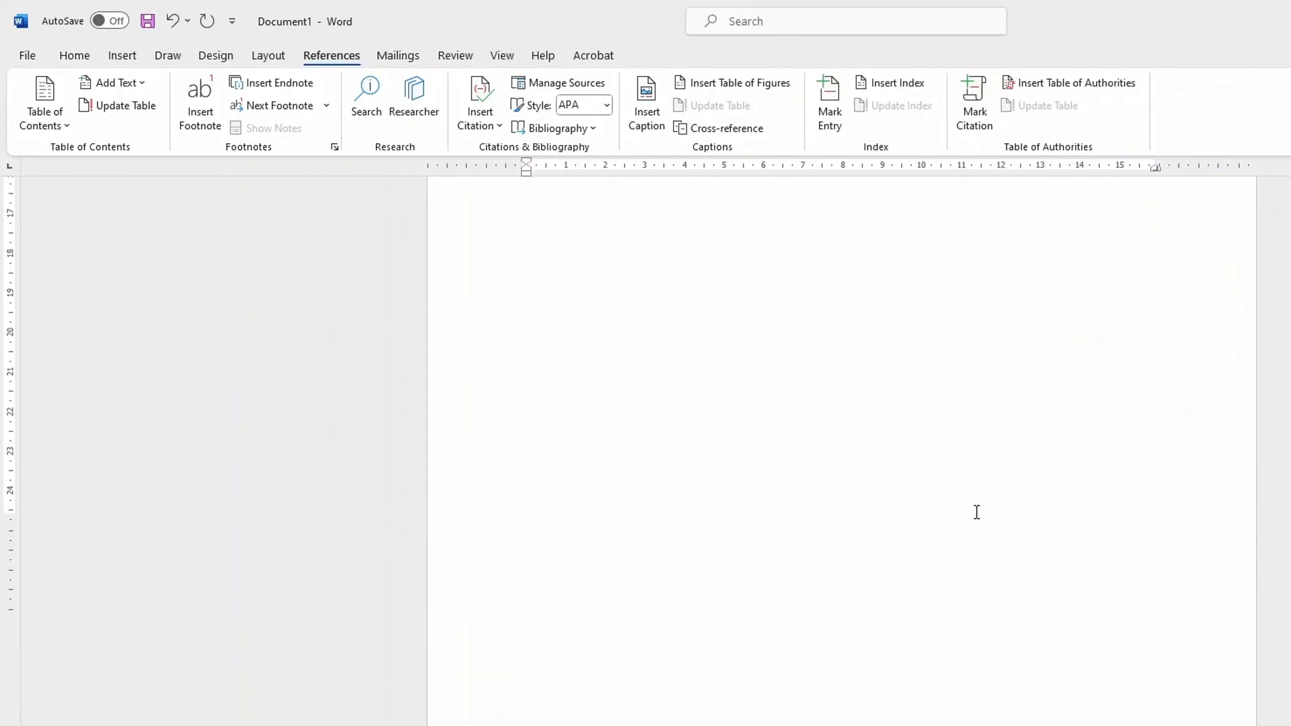
{"action": "scroll", "coordinate": [978, 513], "scroll_direction": "up", "scroll_amount": 10}
{"action": "scroll", "coordinate": [977, 514], "scroll_direction": "down", "scroll_amount": 20}
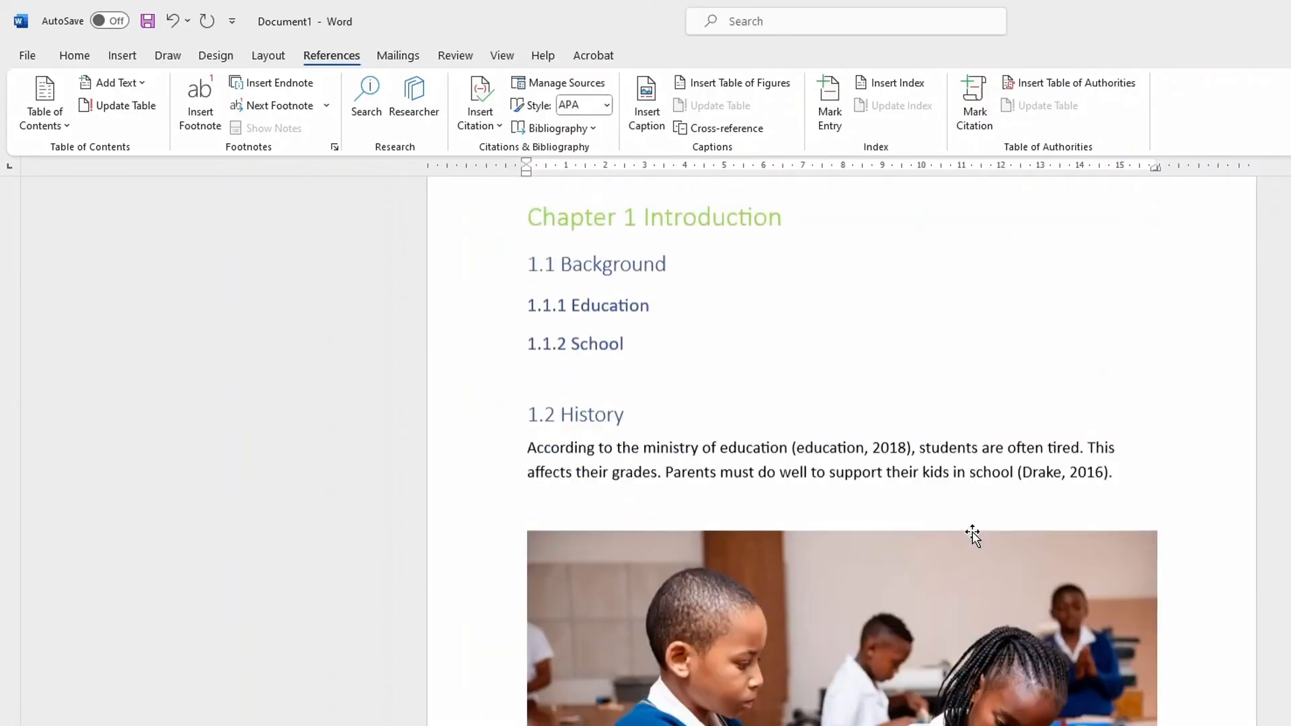
{"action": "scroll", "coordinate": [967, 545], "scroll_direction": "down", "scroll_amount": 15}
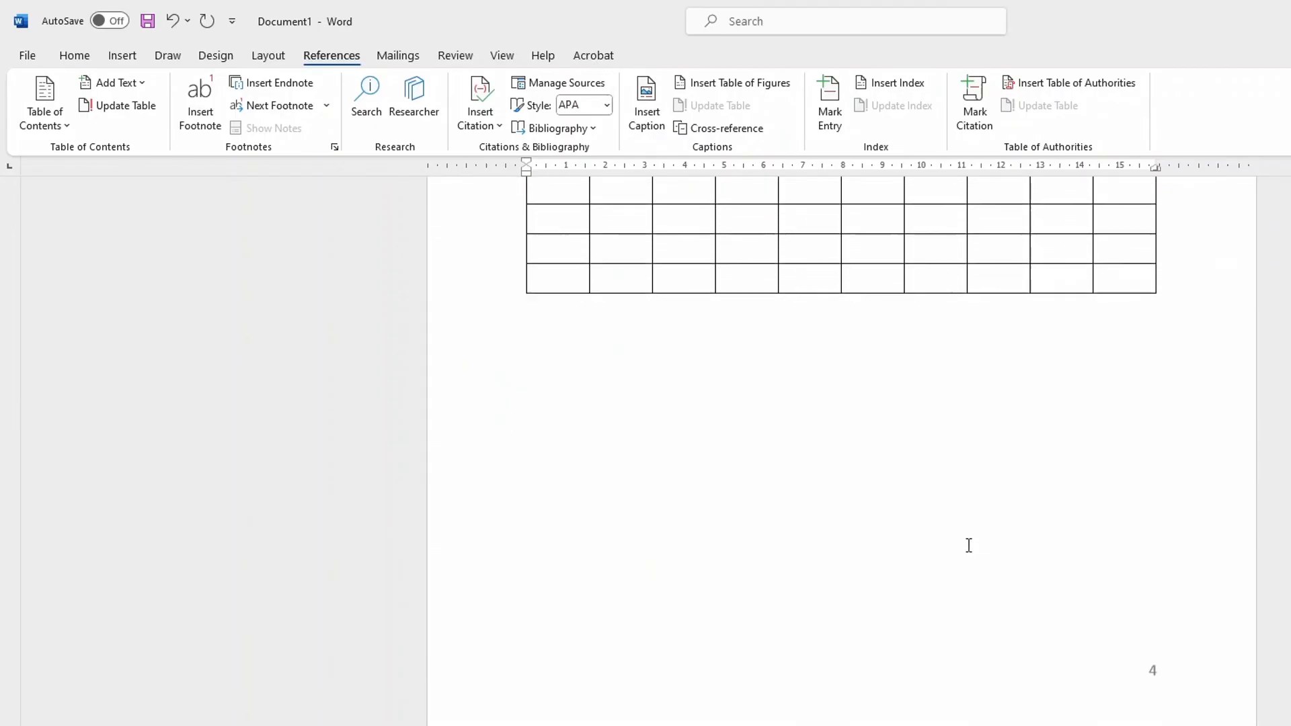
{"action": "scroll", "coordinate": [974, 547], "scroll_direction": "up", "scroll_amount": 15}
{"action": "scroll", "coordinate": [915, 582], "scroll_direction": "up", "scroll_amount": 4}
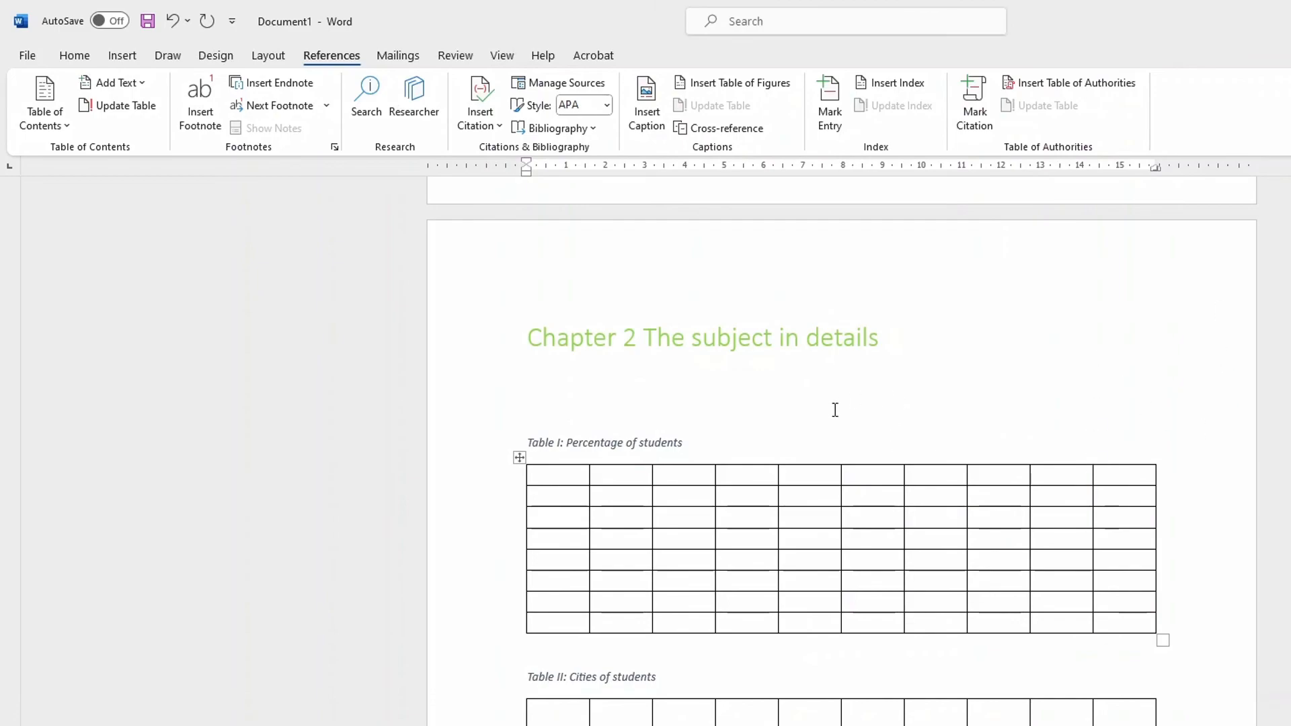
{"action": "scroll", "coordinate": [1084, 550], "scroll_direction": "down", "scroll_amount": 9}
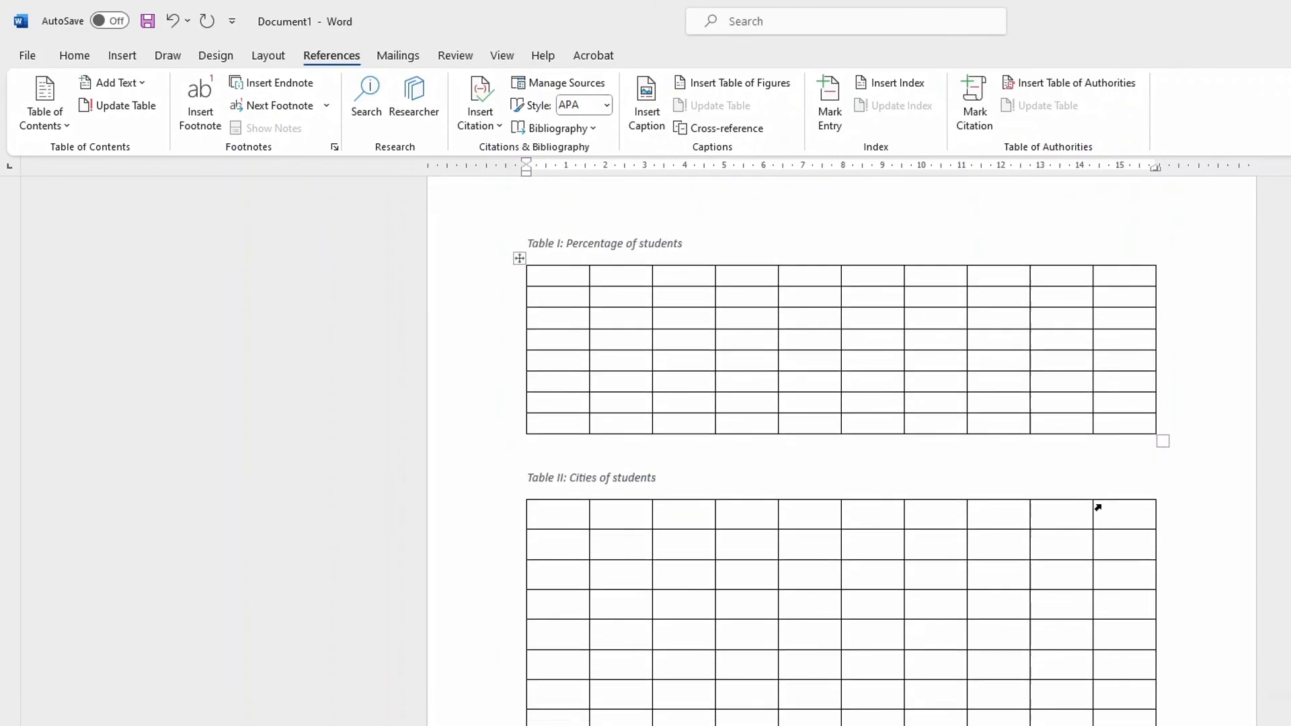
Review the pages from the Chapter 2 tables through the Conclusion heading and back to the blank page between them
{"action": "scroll", "coordinate": [1023, 383], "scroll_direction": "up", "scroll_amount": 2}
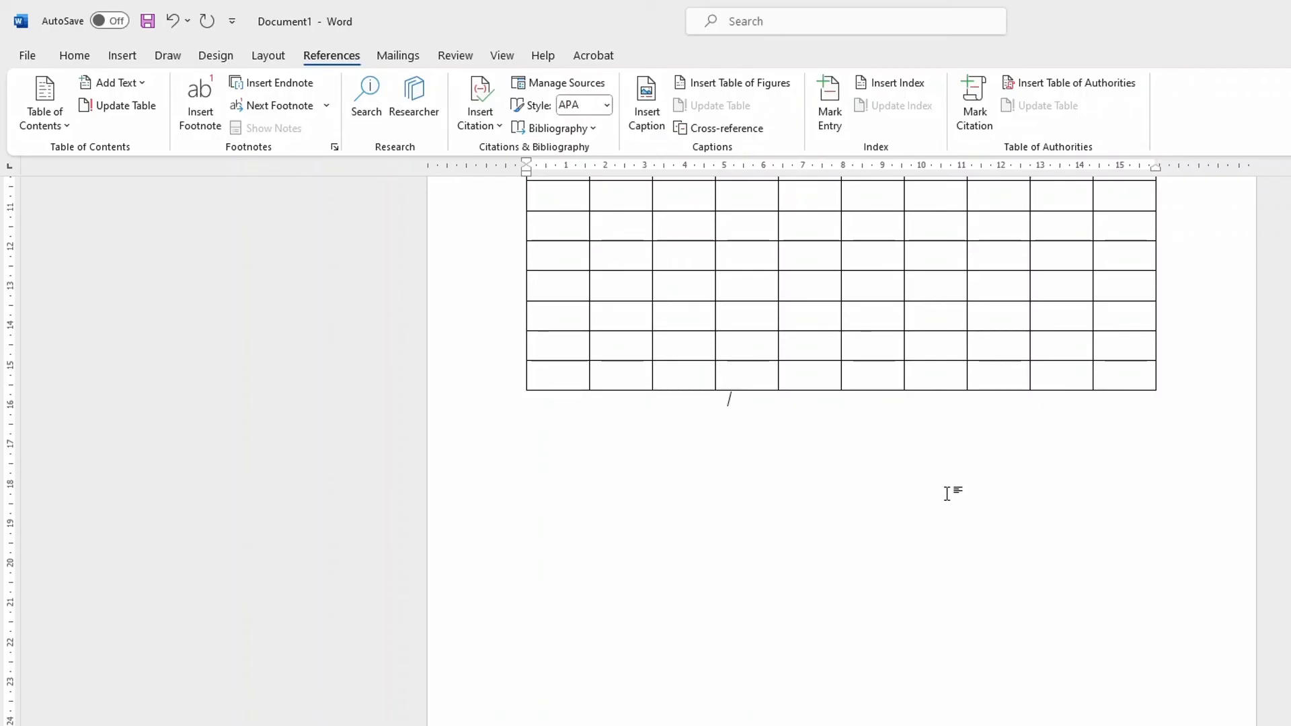
{"action": "scroll", "coordinate": [938, 553], "scroll_direction": "down", "scroll_amount": 3}
{"action": "scroll", "coordinate": [959, 546], "scroll_direction": "up", "scroll_amount": 4}
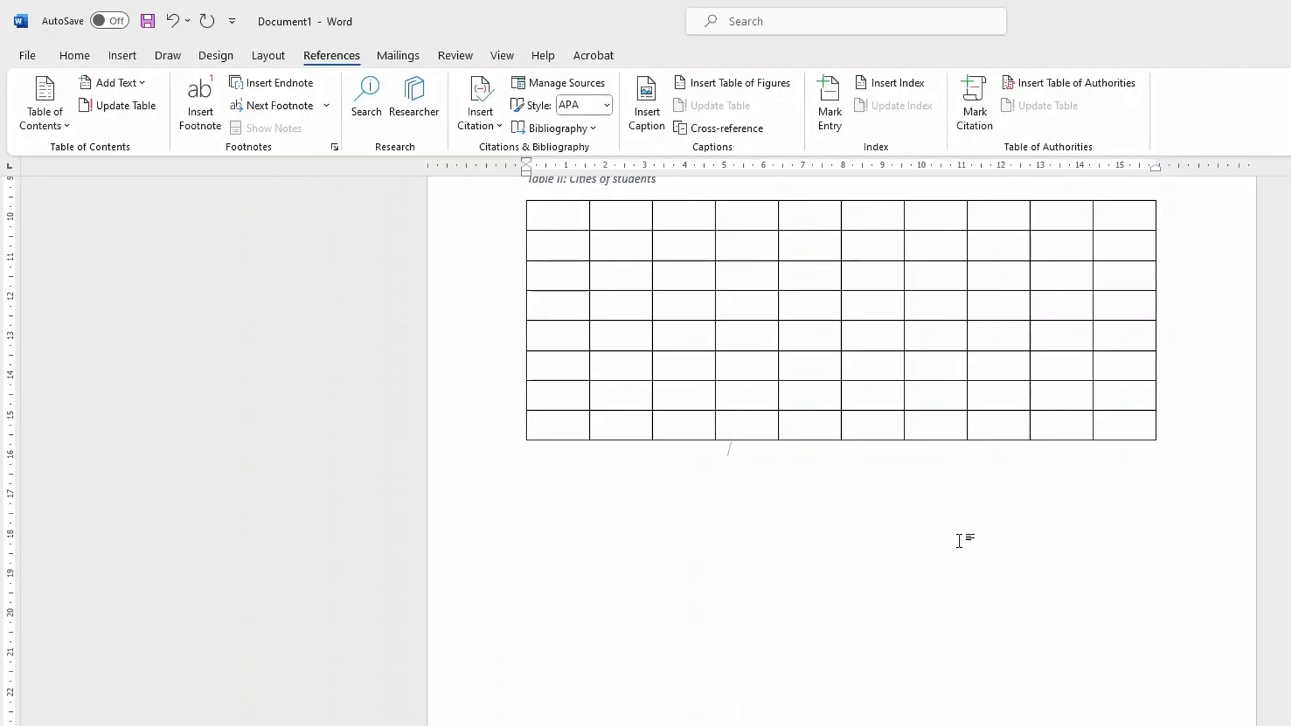
{"action": "scroll", "coordinate": [960, 542], "scroll_direction": "down", "scroll_amount": 5}
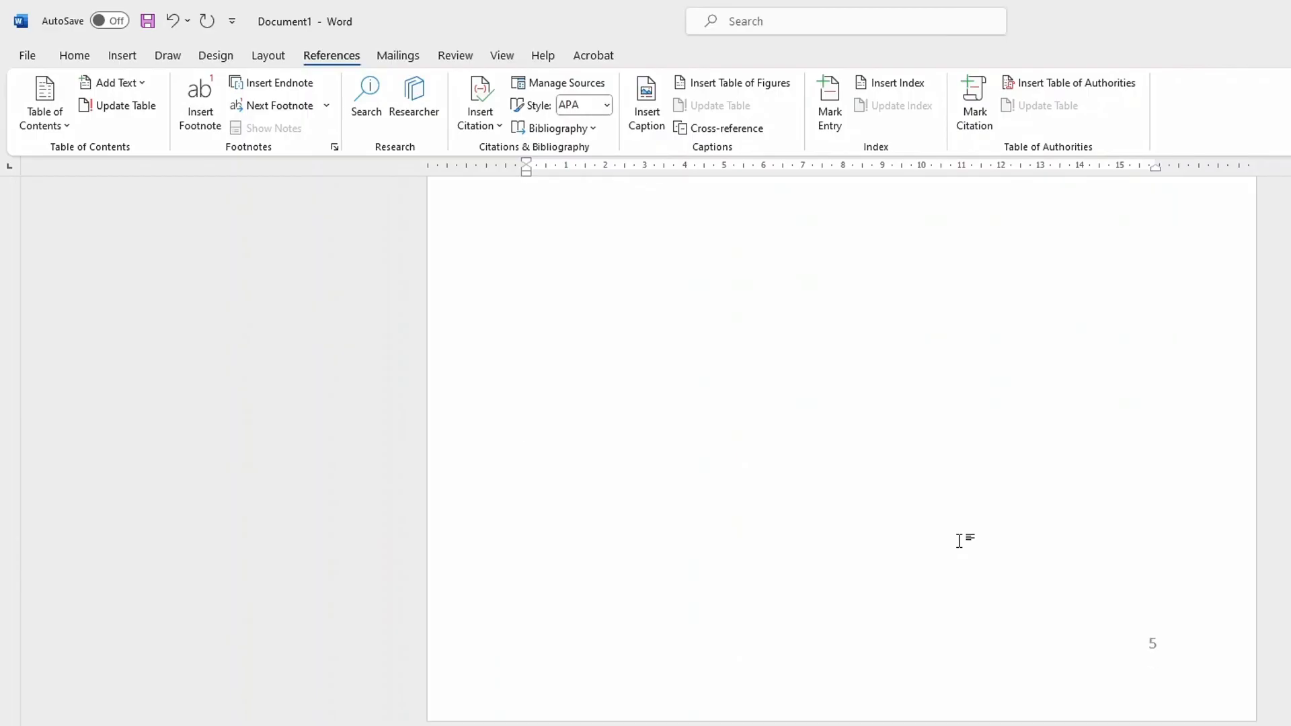
{"action": "scroll", "coordinate": [876, 686], "scroll_direction": "down", "scroll_amount": 8}
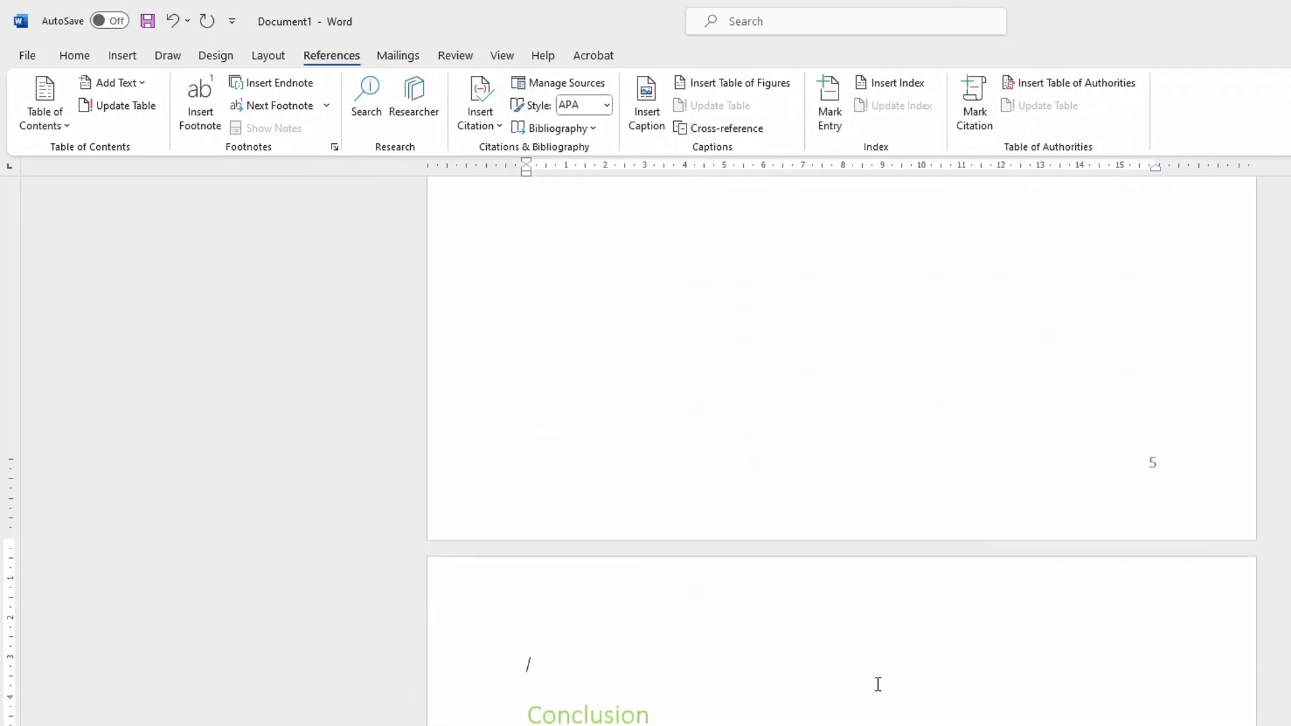
{"action": "scroll", "coordinate": [858, 586], "scroll_direction": "down", "scroll_amount": 8}
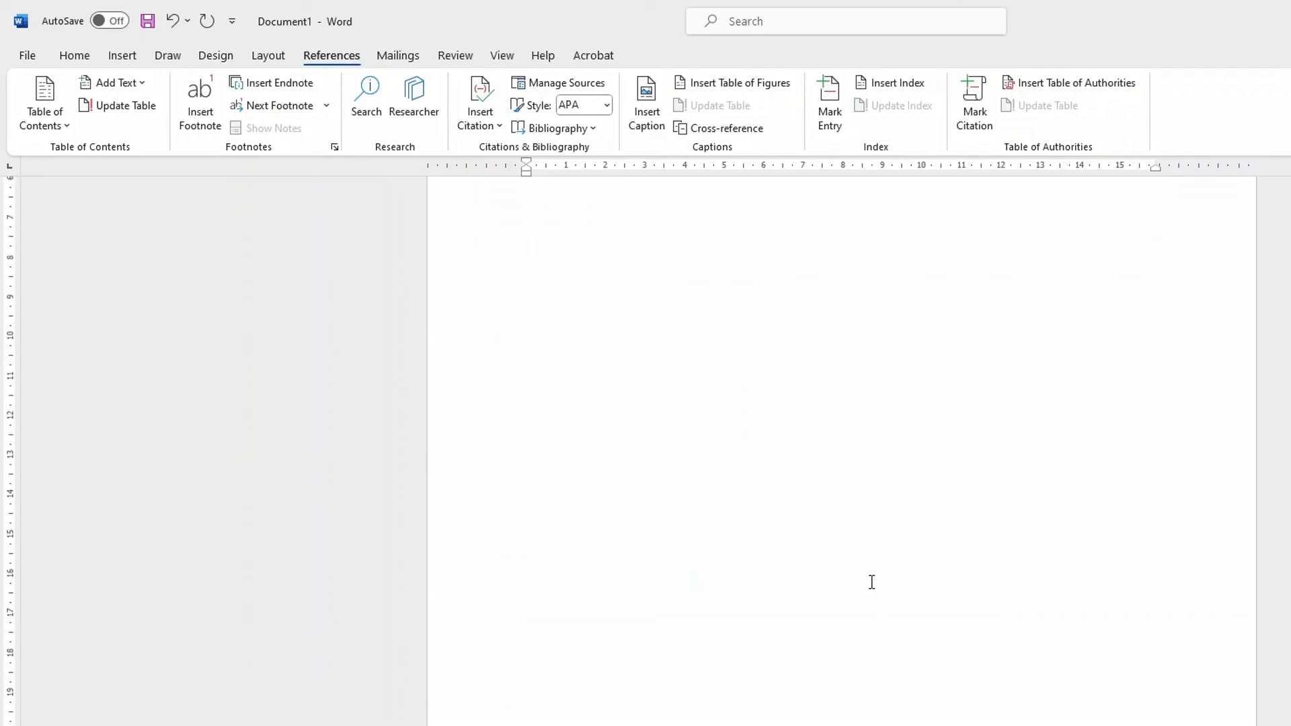
{"action": "scroll", "coordinate": [891, 581], "scroll_direction": "up", "scroll_amount": 10}
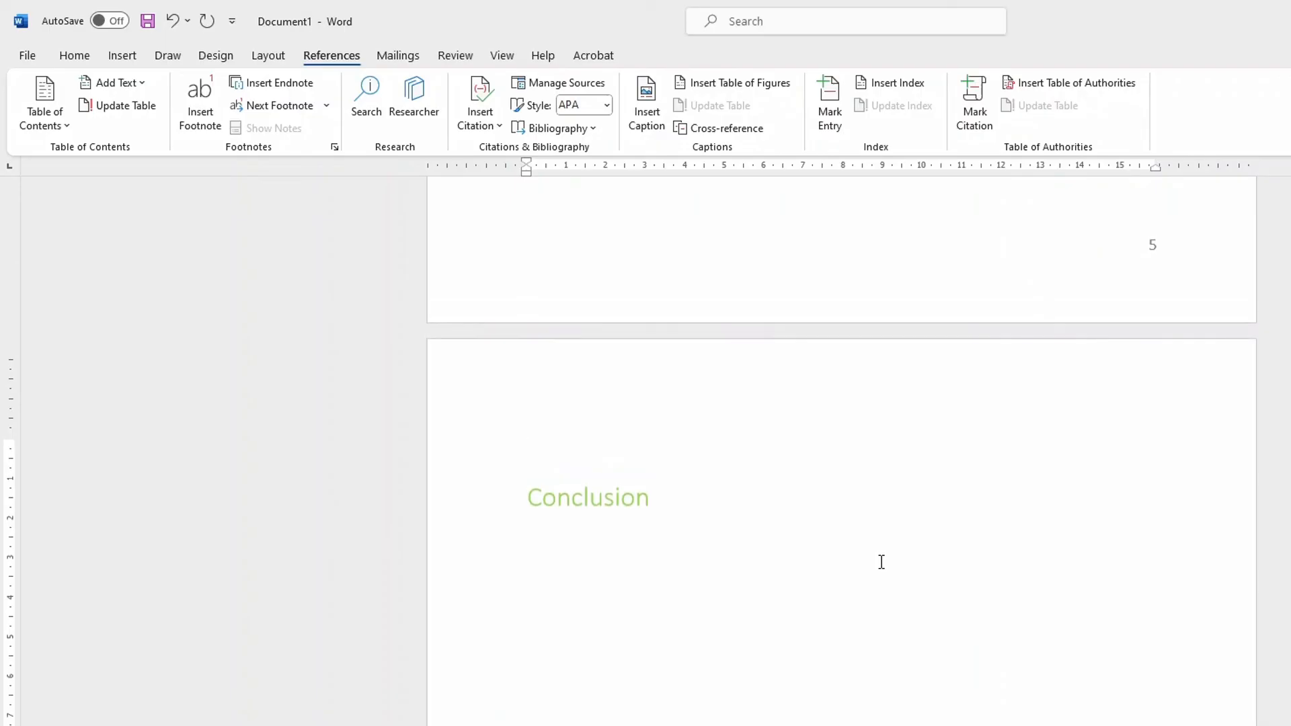
{"action": "scroll", "coordinate": [880, 561], "scroll_direction": "up", "scroll_amount": 8}
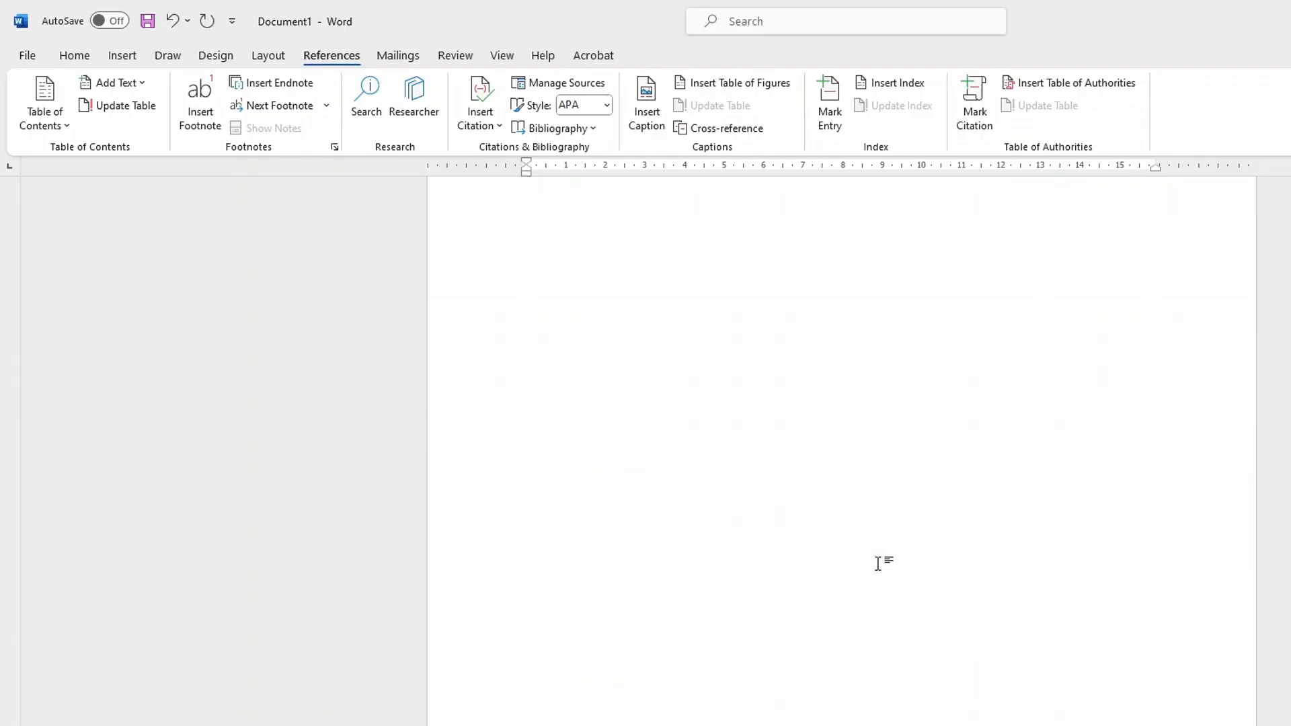
{"action": "scroll", "coordinate": [881, 569], "scroll_direction": "up", "scroll_amount": 3}
{"action": "scroll", "coordinate": [865, 569], "scroll_direction": "down", "scroll_amount": 3}
{"action": "scroll", "coordinate": [901, 564], "scroll_direction": "down", "scroll_amount": 3}
{"action": "scroll", "coordinate": [908, 564], "scroll_direction": "up", "scroll_amount": 2}
{"action": "scroll", "coordinate": [881, 565], "scroll_direction": "down", "scroll_amount": 3}
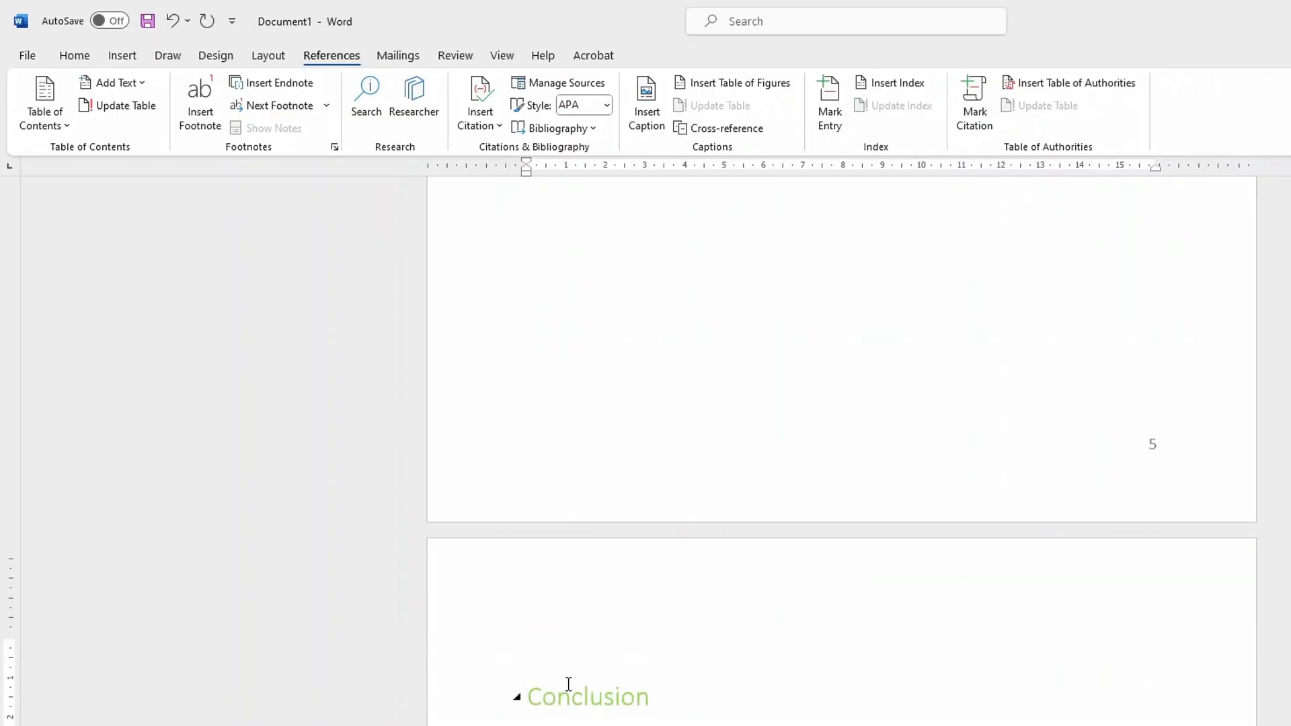
{"action": "scroll", "coordinate": [913, 447], "scroll_direction": "up", "scroll_amount": 10}
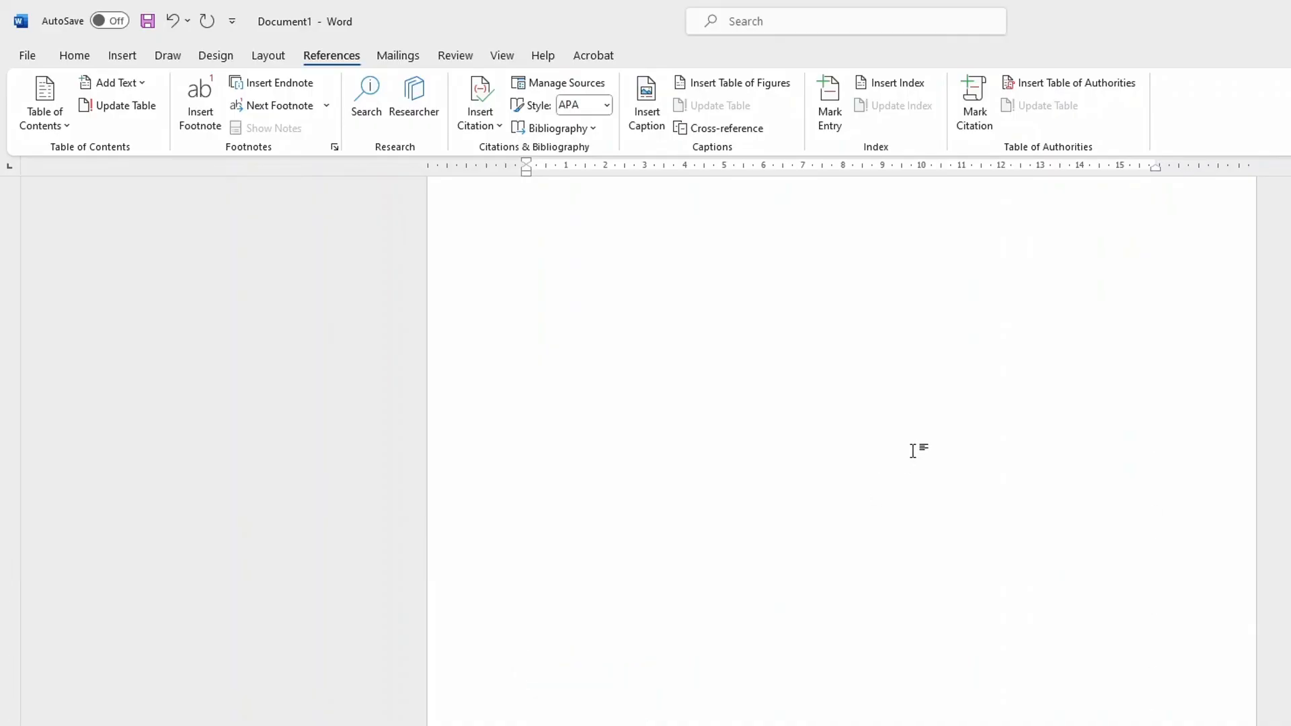
{"action": "scroll", "coordinate": [913, 449], "scroll_direction": "up", "scroll_amount": 3}
{"action": "left_click", "coordinate": [961, 476]}
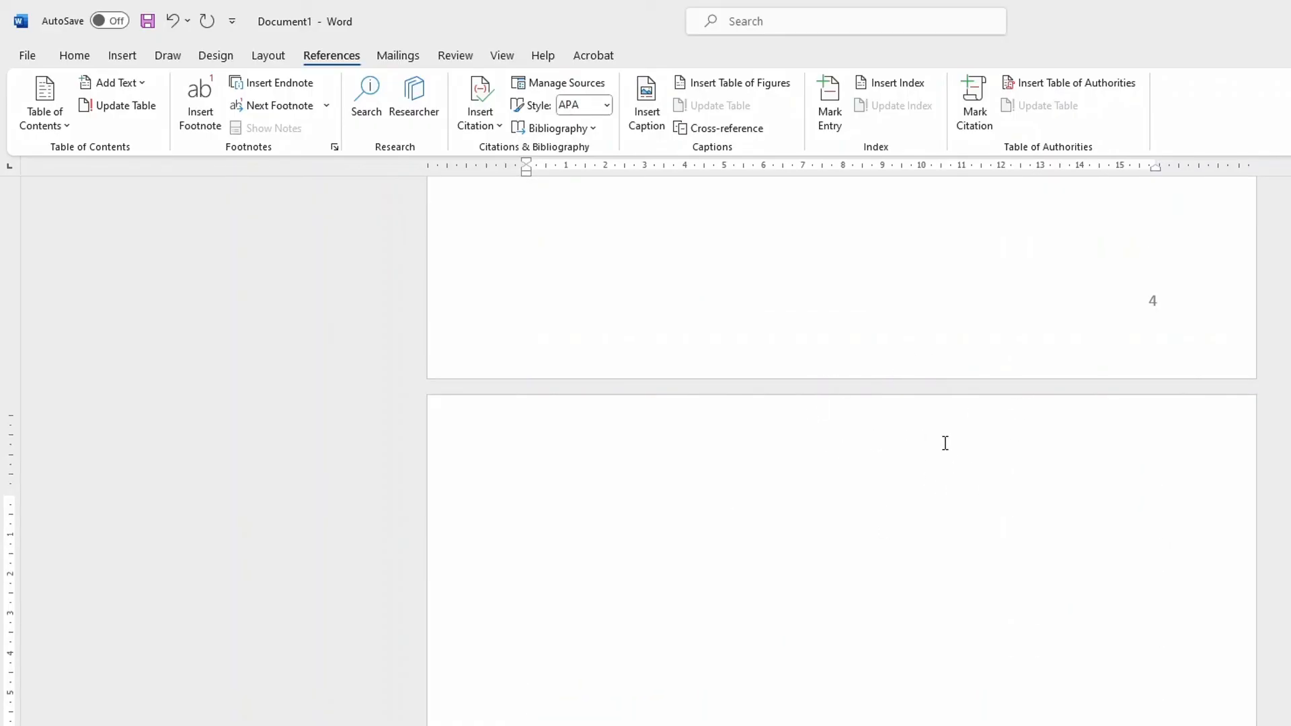
Open the header of the blank page after the Chapter 2 tables, check which section it belongs to, and return to the body text
{"action": "double_click", "coordinate": [870, 412]}
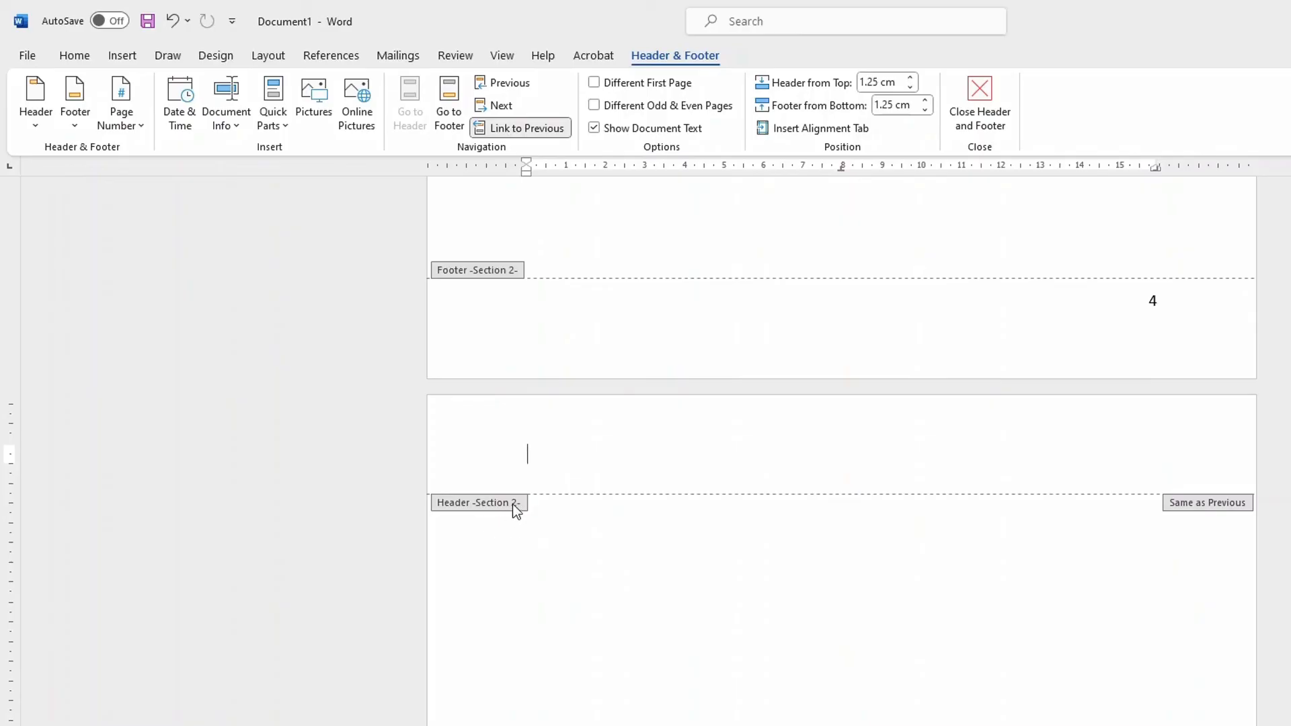
{"action": "scroll", "coordinate": [808, 580], "scroll_direction": "down", "scroll_amount": 5}
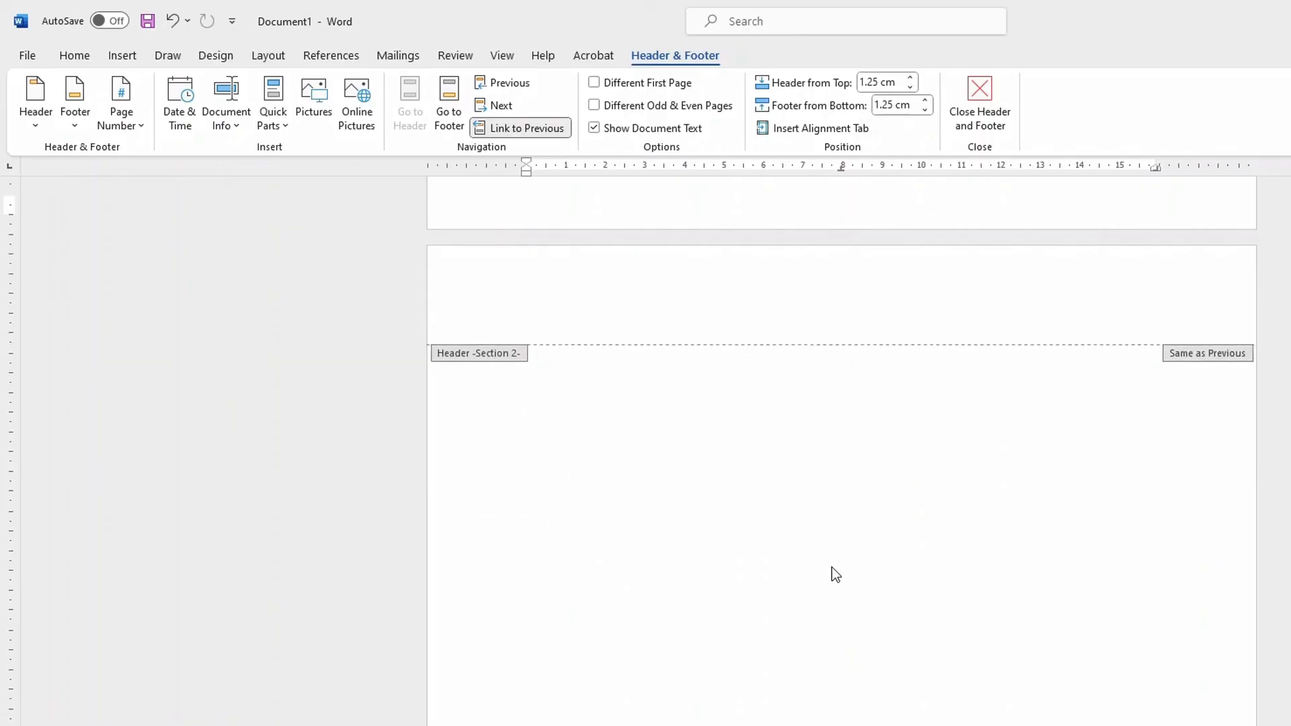
{"action": "scroll", "coordinate": [658, 491], "scroll_direction": "up", "scroll_amount": 3}
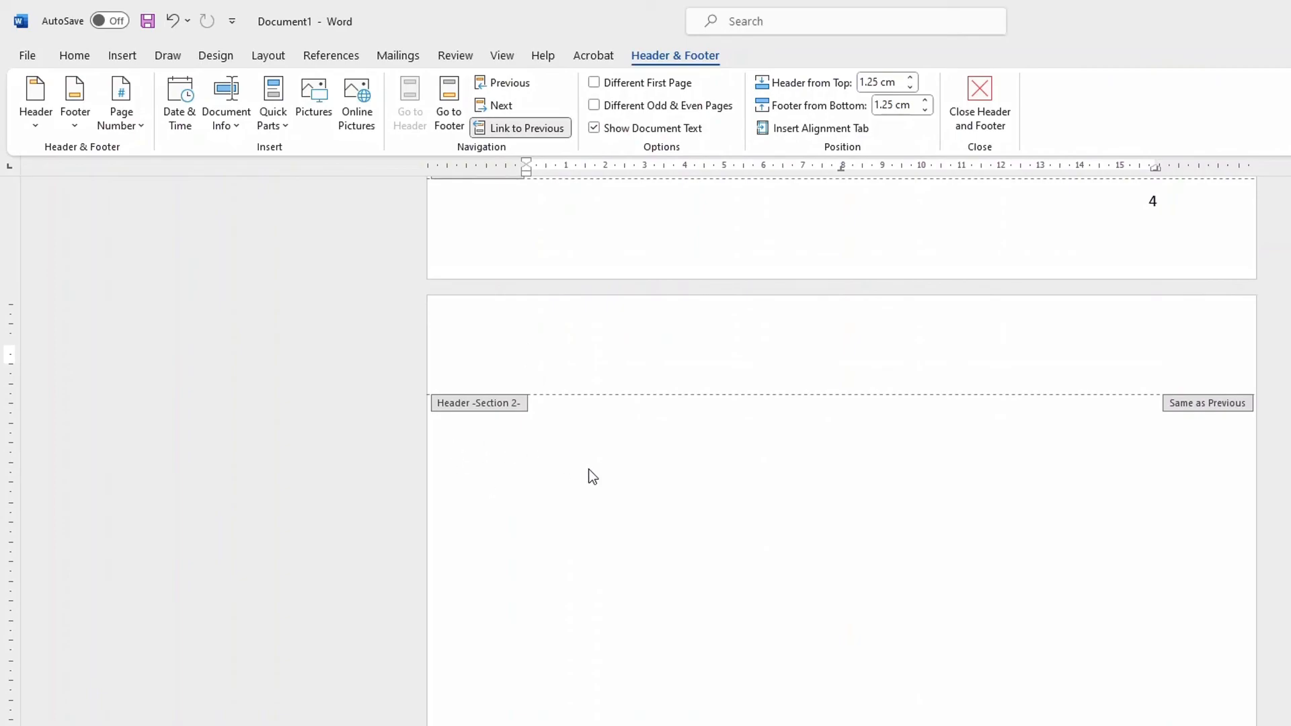
{"action": "scroll", "coordinate": [593, 469], "scroll_direction": "up", "scroll_amount": 3}
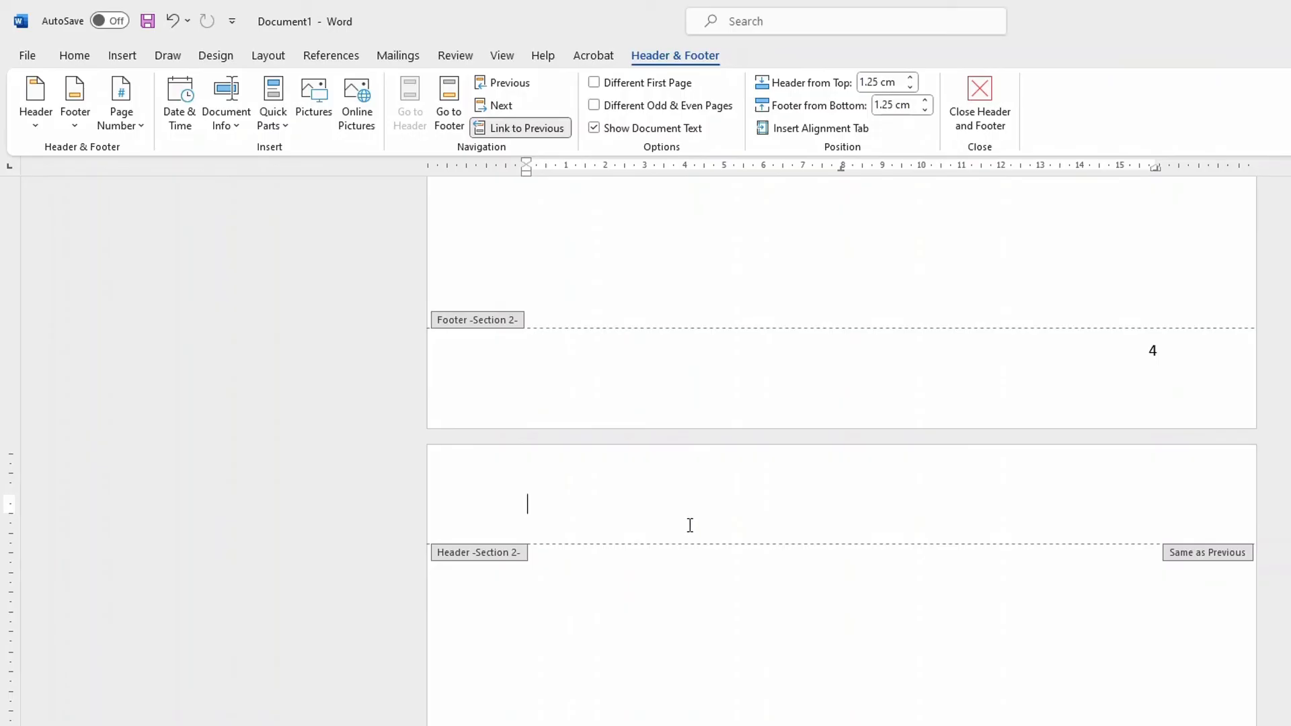
{"action": "scroll", "coordinate": [729, 546], "scroll_direction": "down", "scroll_amount": 5}
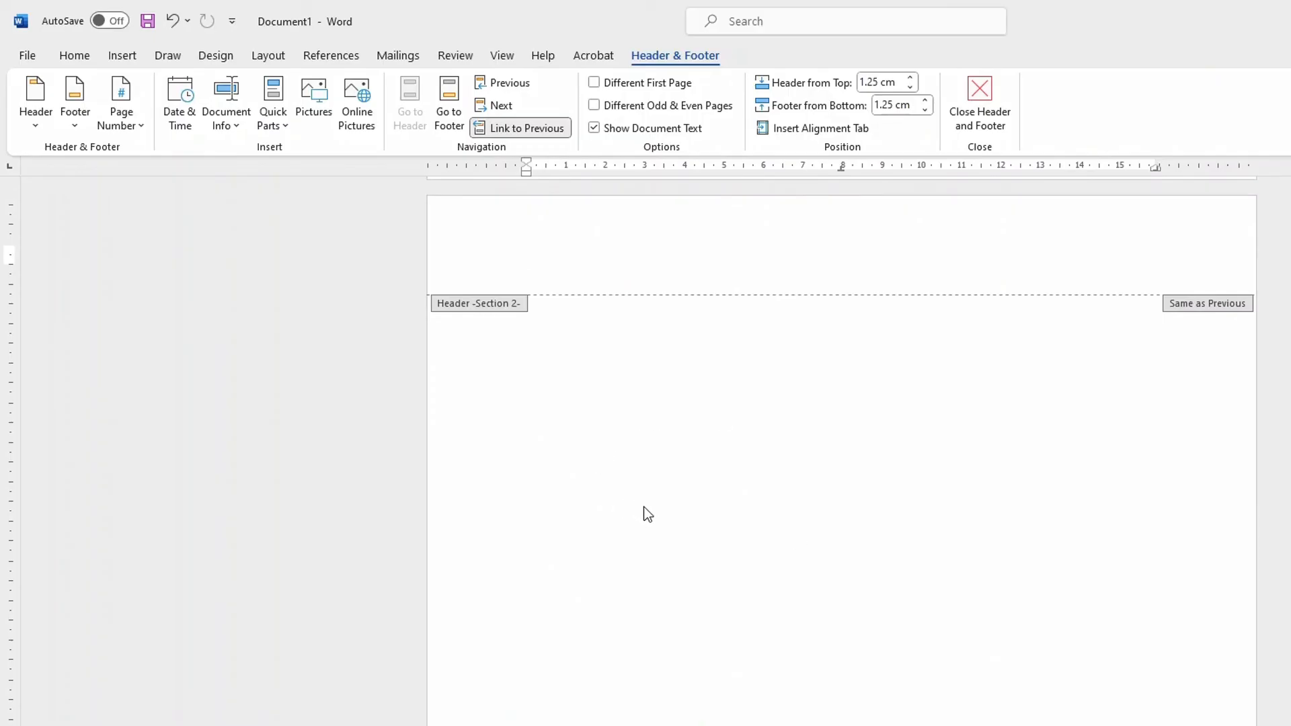
{"action": "scroll", "coordinate": [648, 513], "scroll_direction": "up", "scroll_amount": 3}
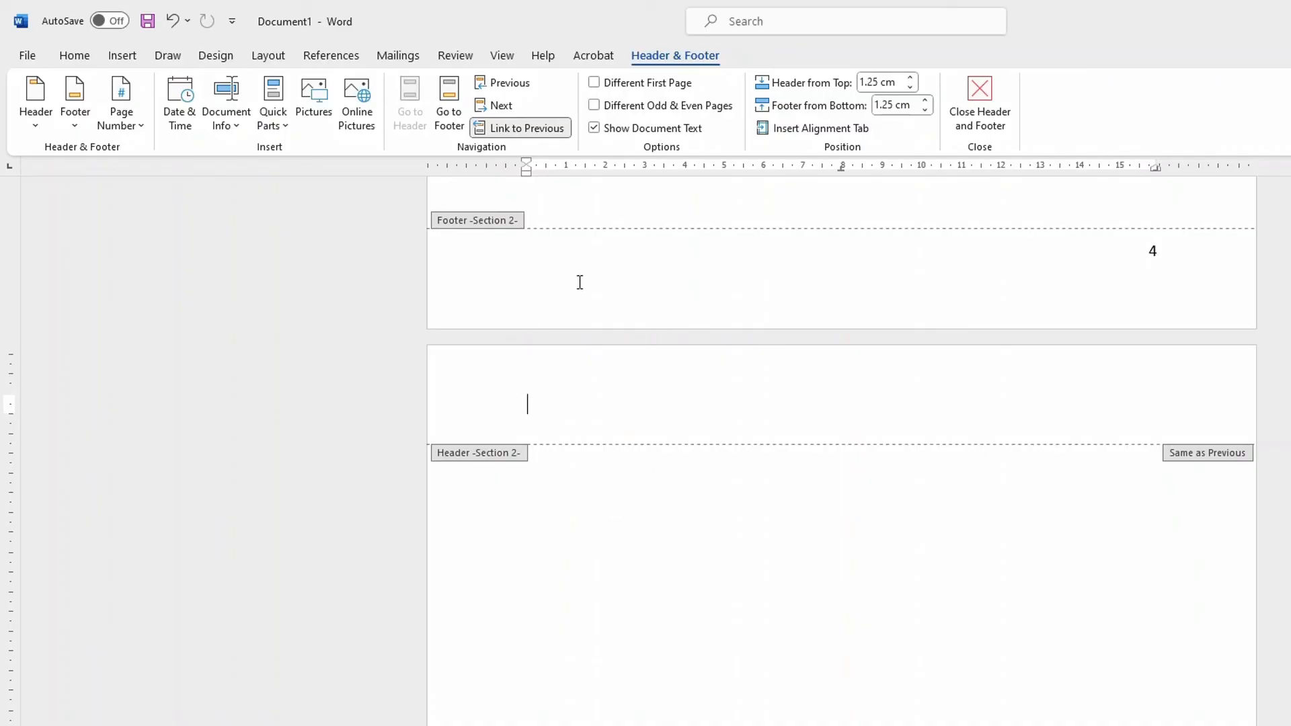
{"action": "scroll", "coordinate": [586, 543], "scroll_direction": "down", "scroll_amount": 5}
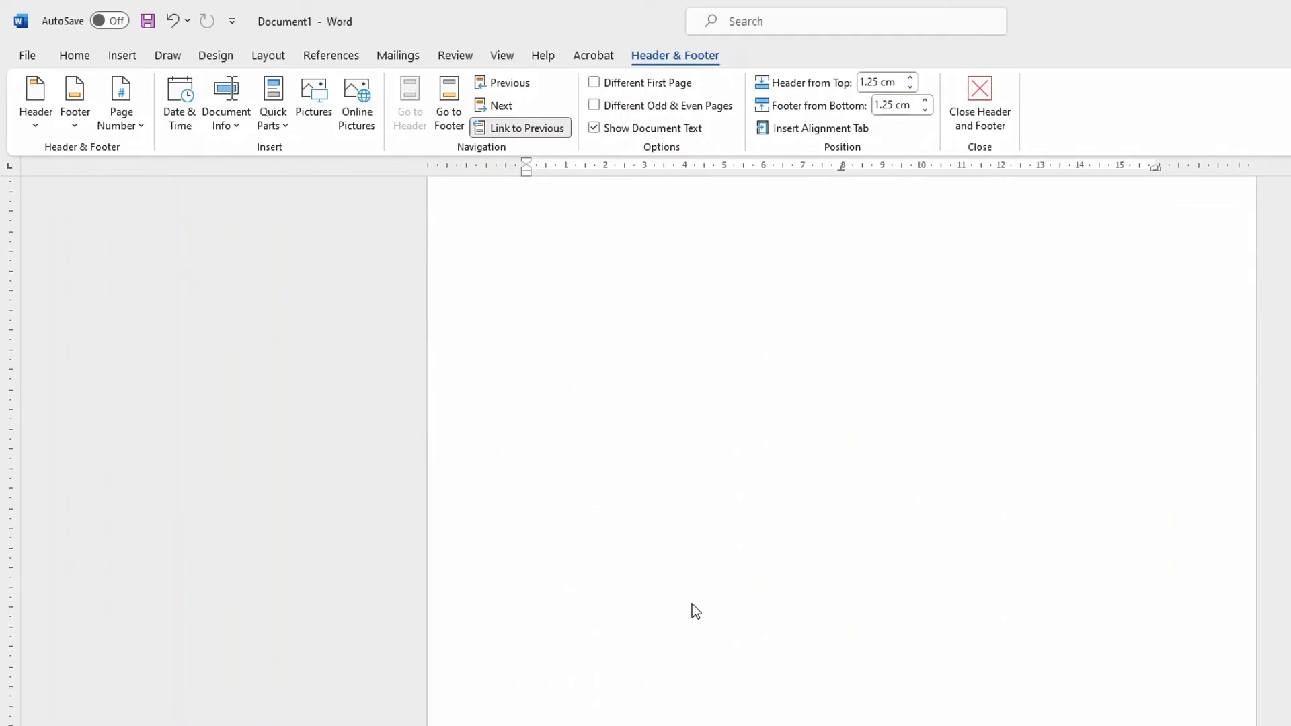
{"action": "scroll", "coordinate": [746, 599], "scroll_direction": "up", "scroll_amount": 8}
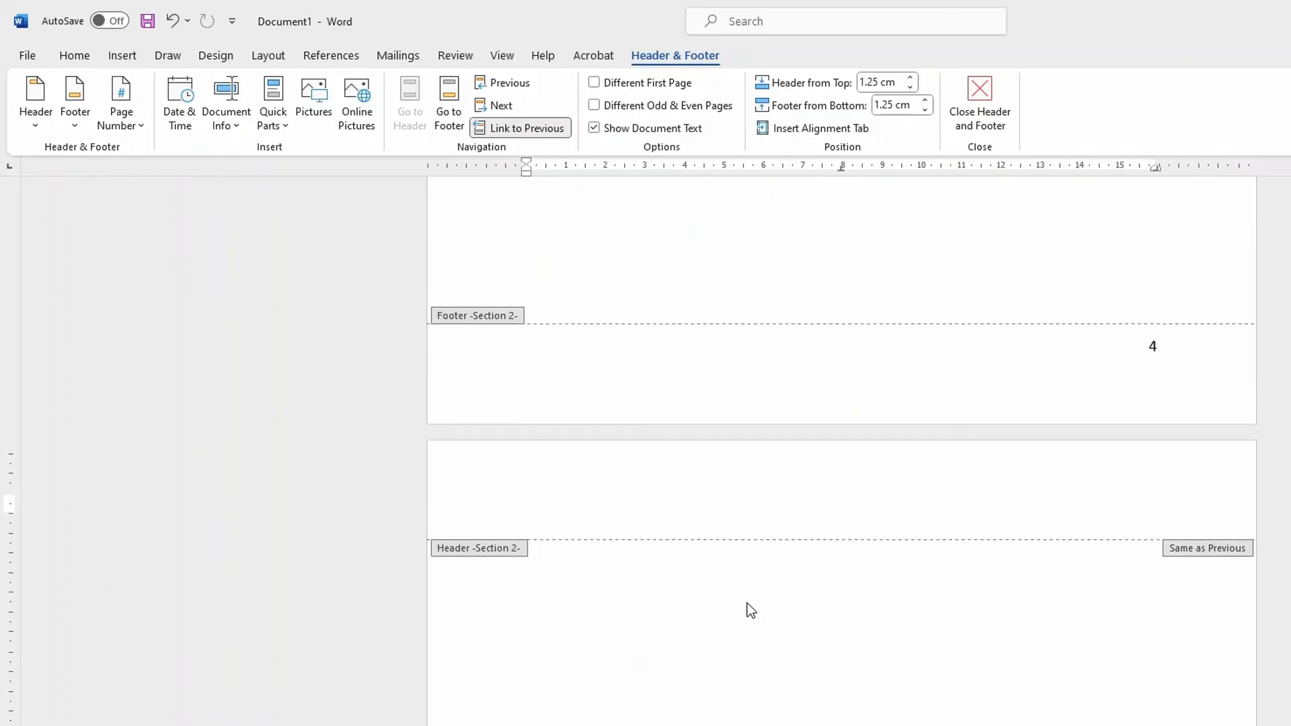
{"action": "scroll", "coordinate": [741, 603], "scroll_direction": "down", "scroll_amount": 4}
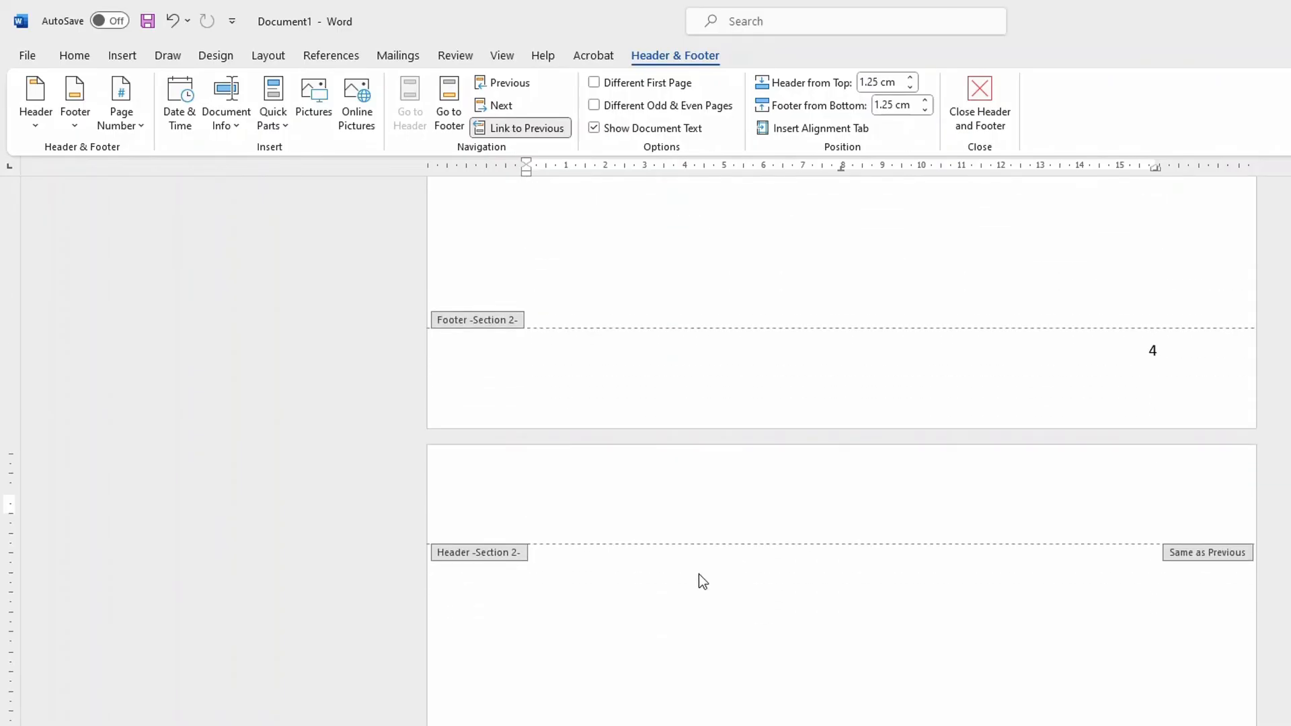
{"action": "double_click", "coordinate": [658, 586]}
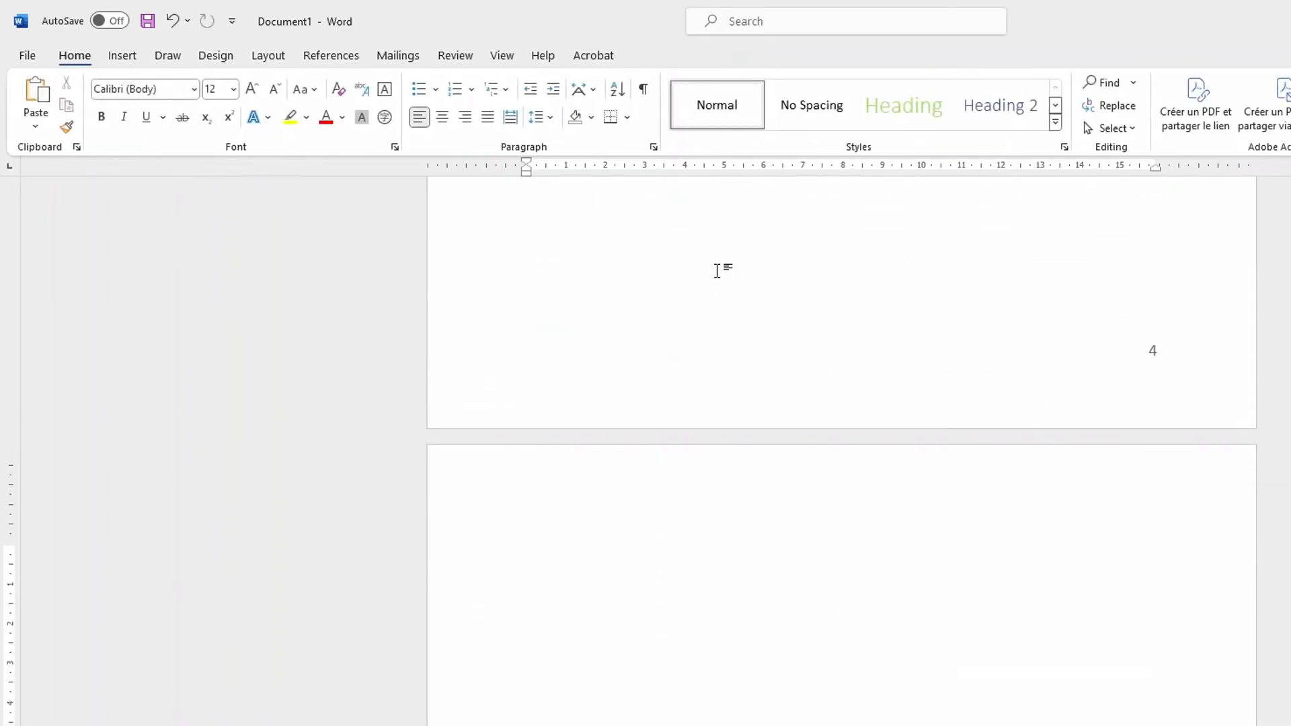
Insert a Next Page section break below the Cities of students table
{"action": "scroll", "coordinate": [716, 316], "scroll_direction": "up", "scroll_amount": 3}
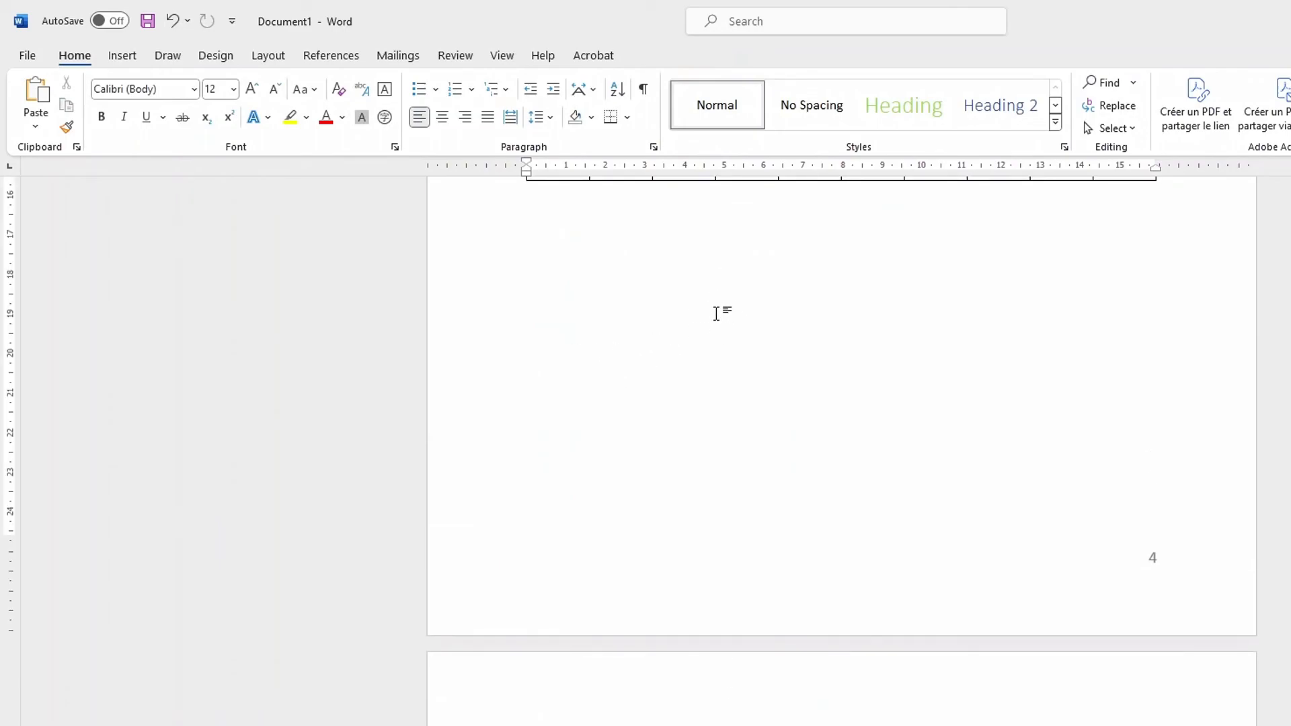
{"action": "scroll", "coordinate": [854, 321], "scroll_direction": "up", "scroll_amount": 2}
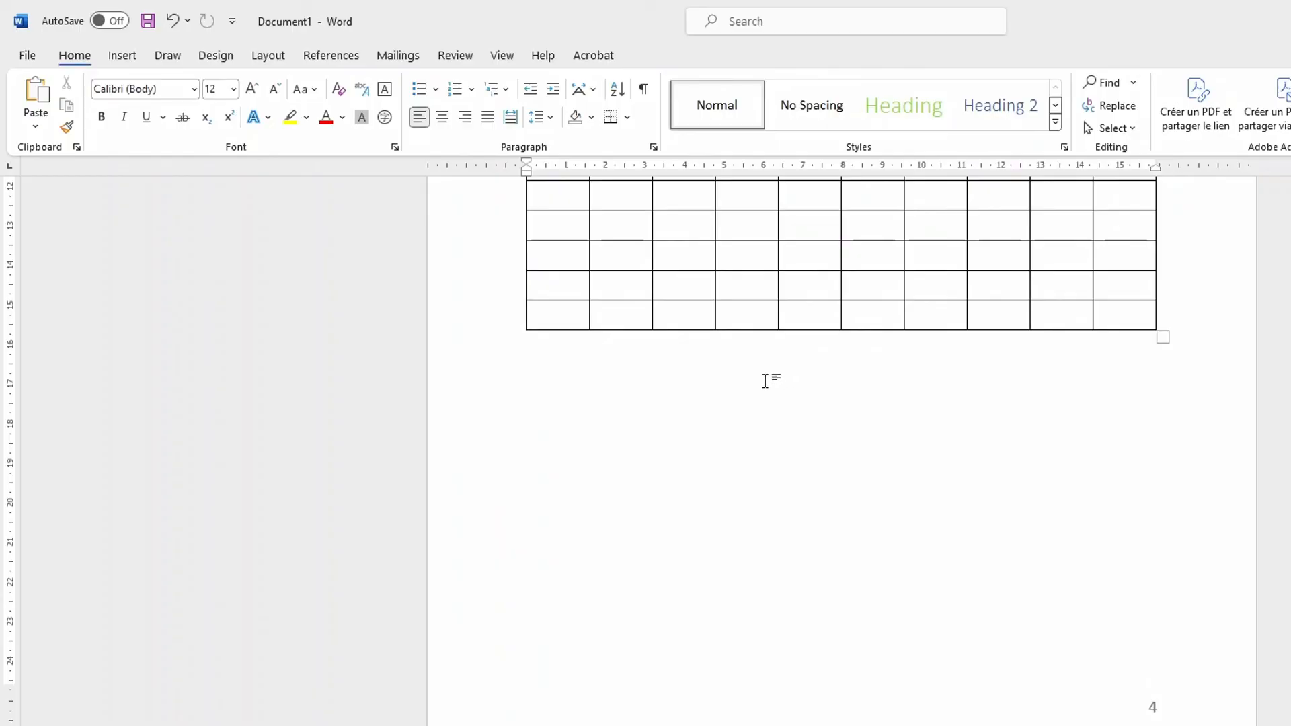
{"action": "double_click", "coordinate": [765, 378]}
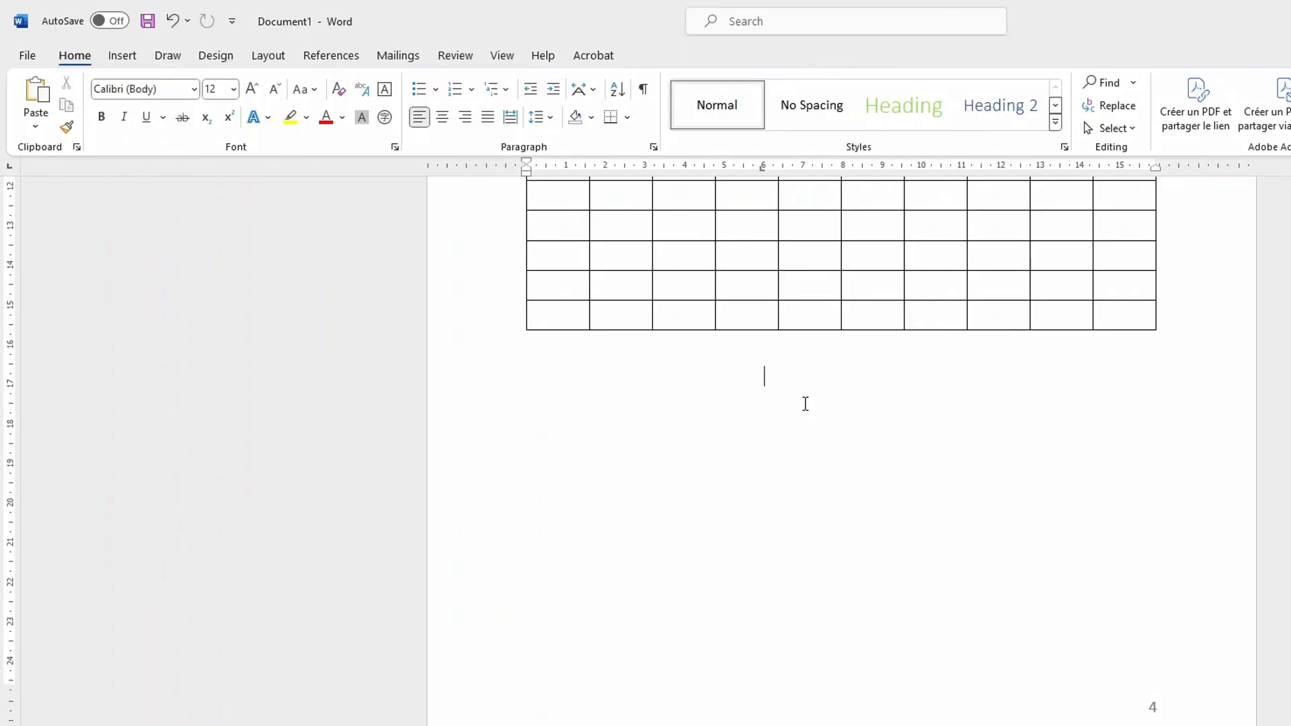
{"action": "left_click", "coordinate": [282, 60]}
{"action": "left_click", "coordinate": [320, 84]}
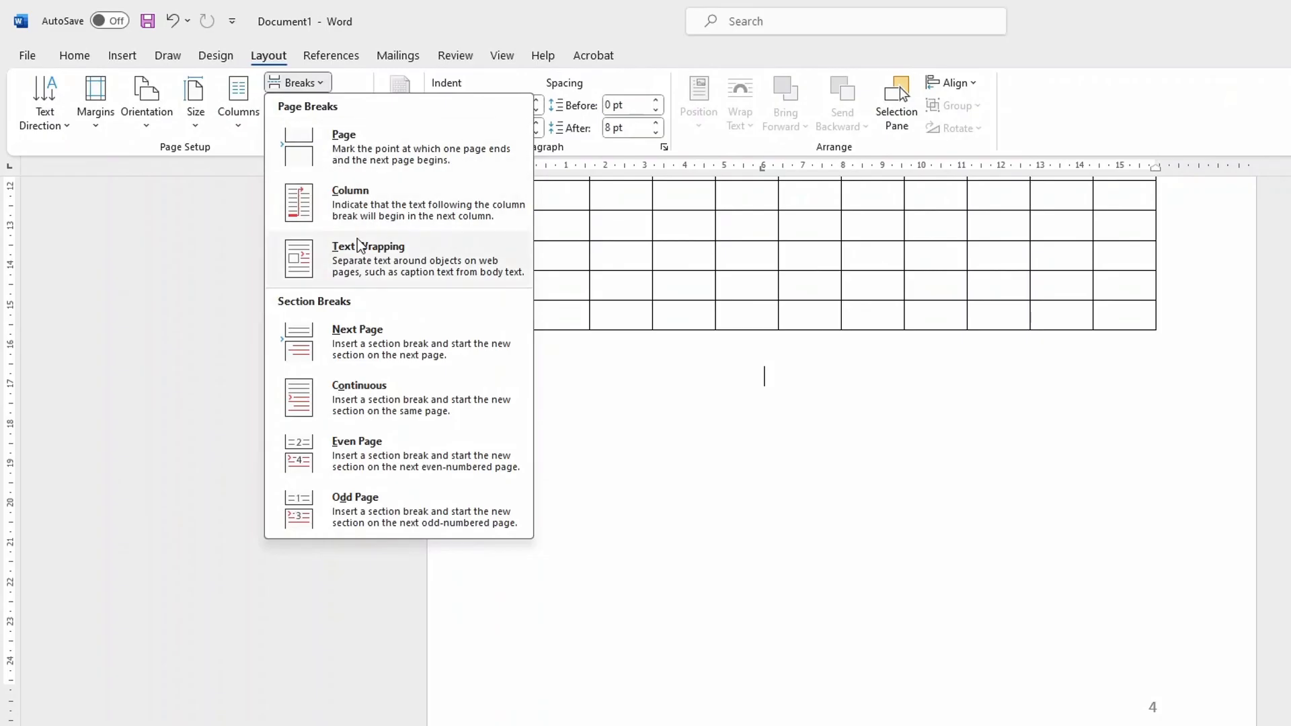
{"action": "left_click", "coordinate": [379, 331]}
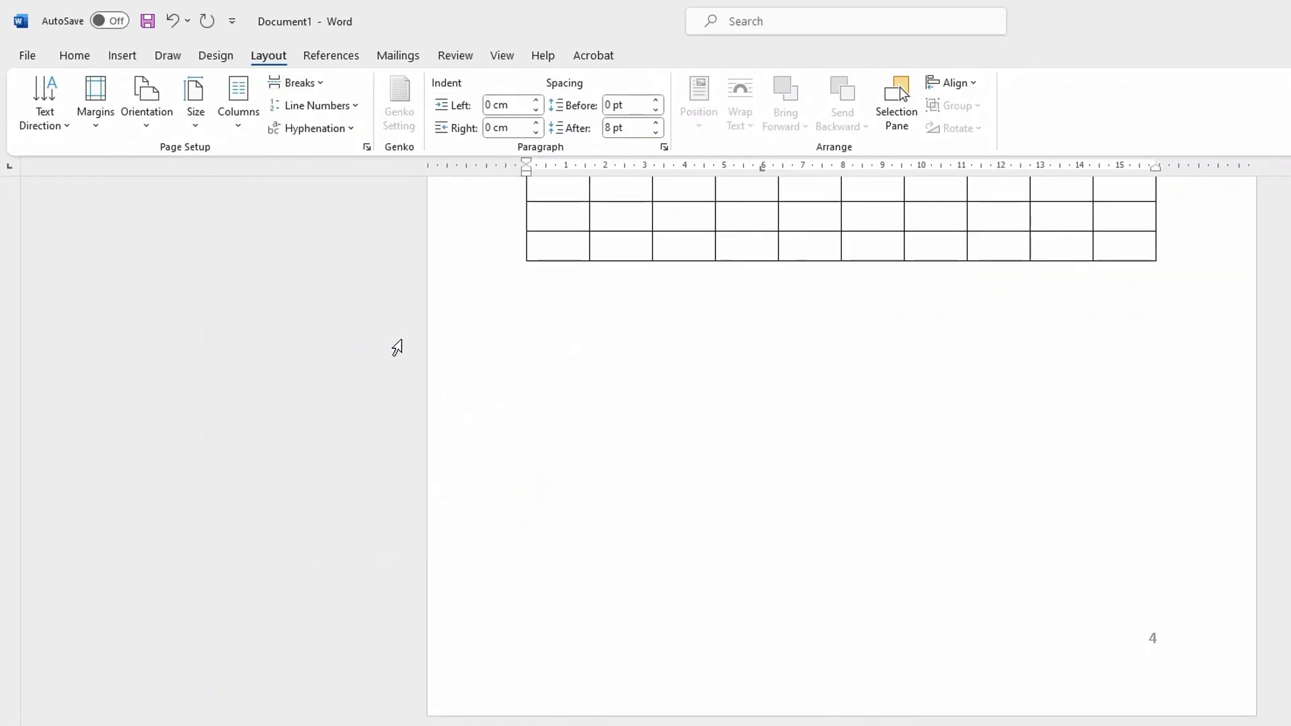
Check the page numbering, headers and footers on the pages following the new section break, and return to the body text
{"action": "scroll", "coordinate": [513, 704], "scroll_direction": "down", "scroll_amount": 10}
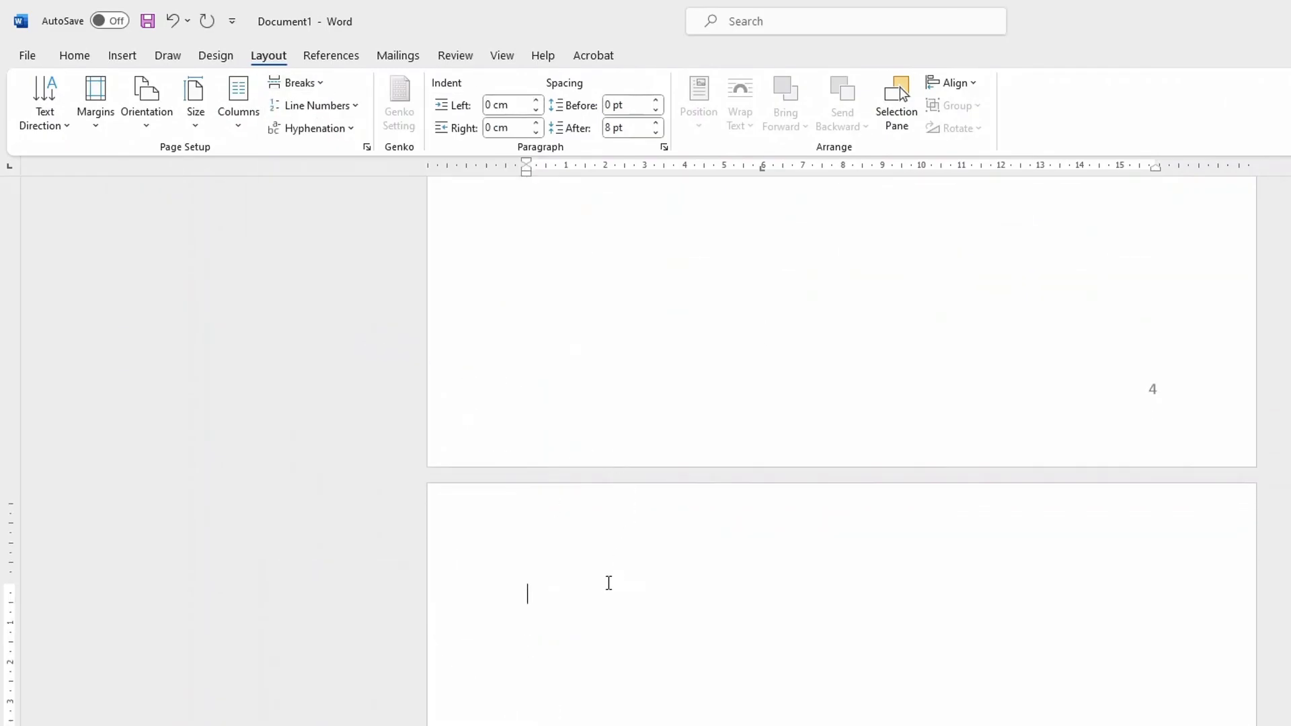
{"action": "scroll", "coordinate": [675, 596], "scroll_direction": "down", "scroll_amount": 6}
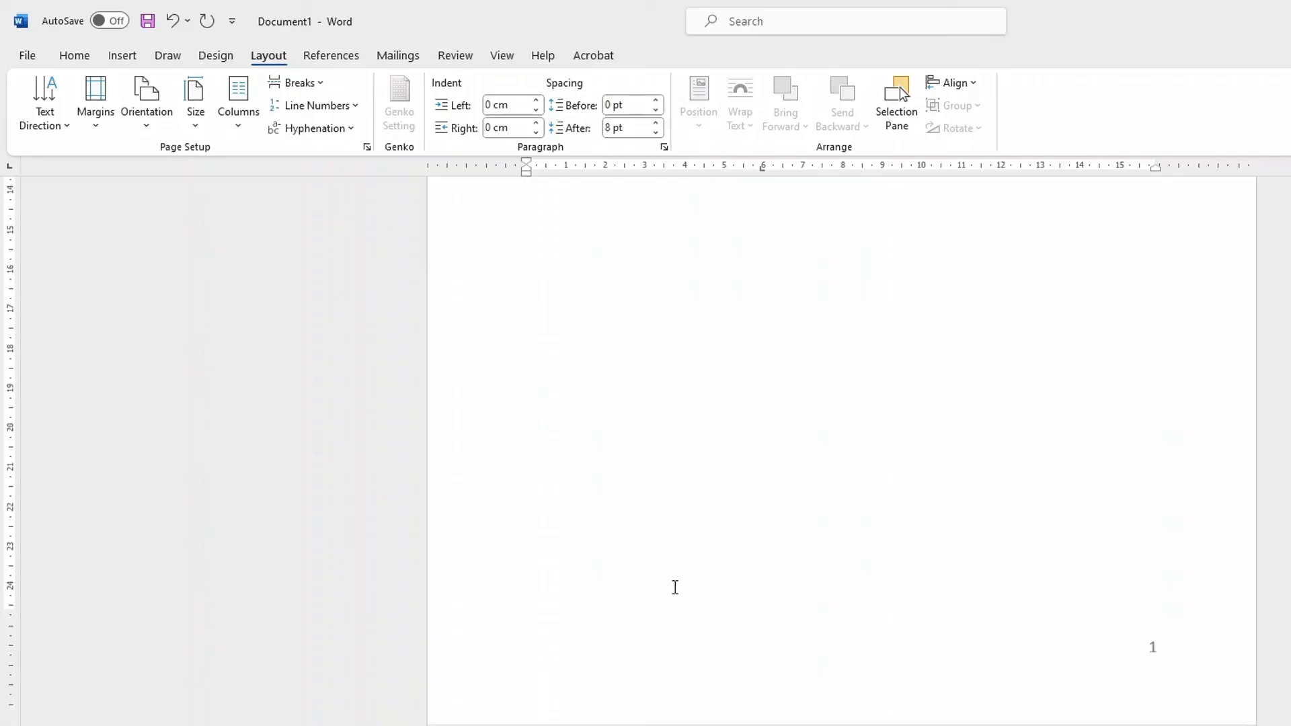
{"action": "scroll", "coordinate": [733, 569], "scroll_direction": "down", "scroll_amount": 10}
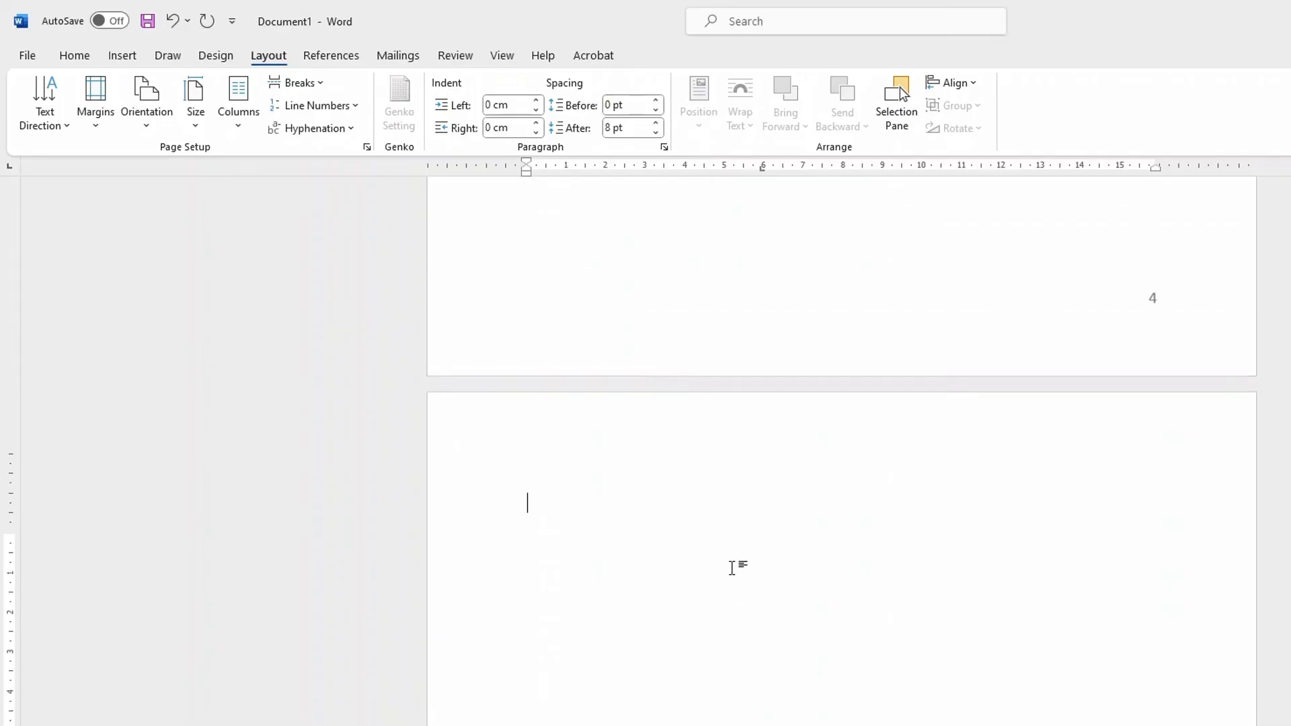
{"action": "scroll", "coordinate": [732, 568], "scroll_direction": "up", "scroll_amount": 1}
{"action": "scroll", "coordinate": [709, 628], "scroll_direction": "down", "scroll_amount": 14}
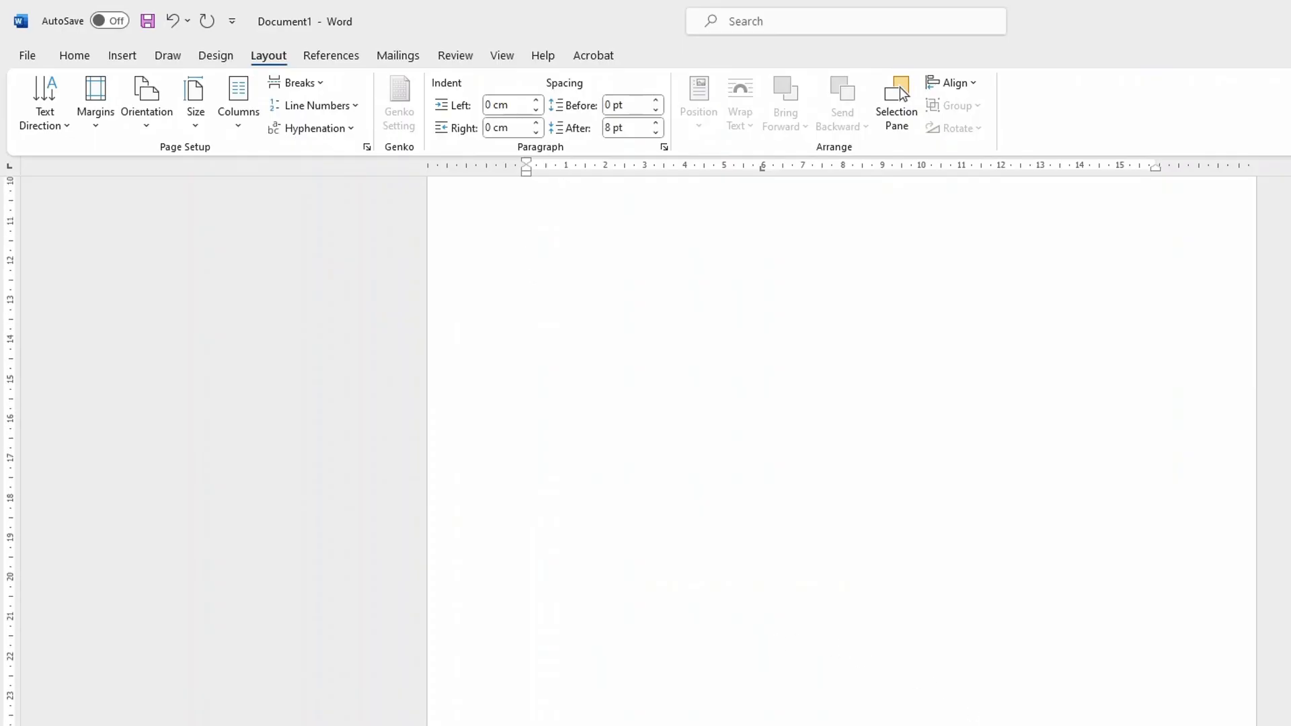
{"action": "double_click", "coordinate": [840, 725]}
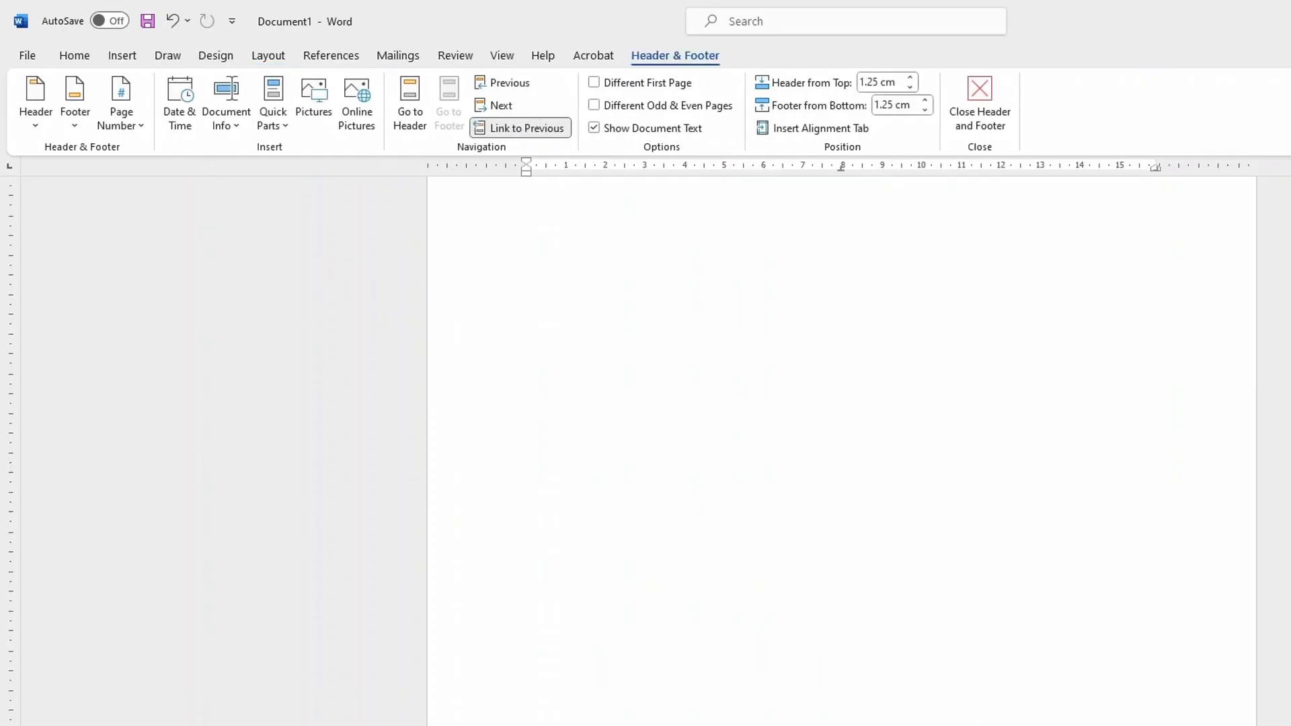
{"action": "scroll", "coordinate": [772, 651], "scroll_direction": "up", "scroll_amount": 8}
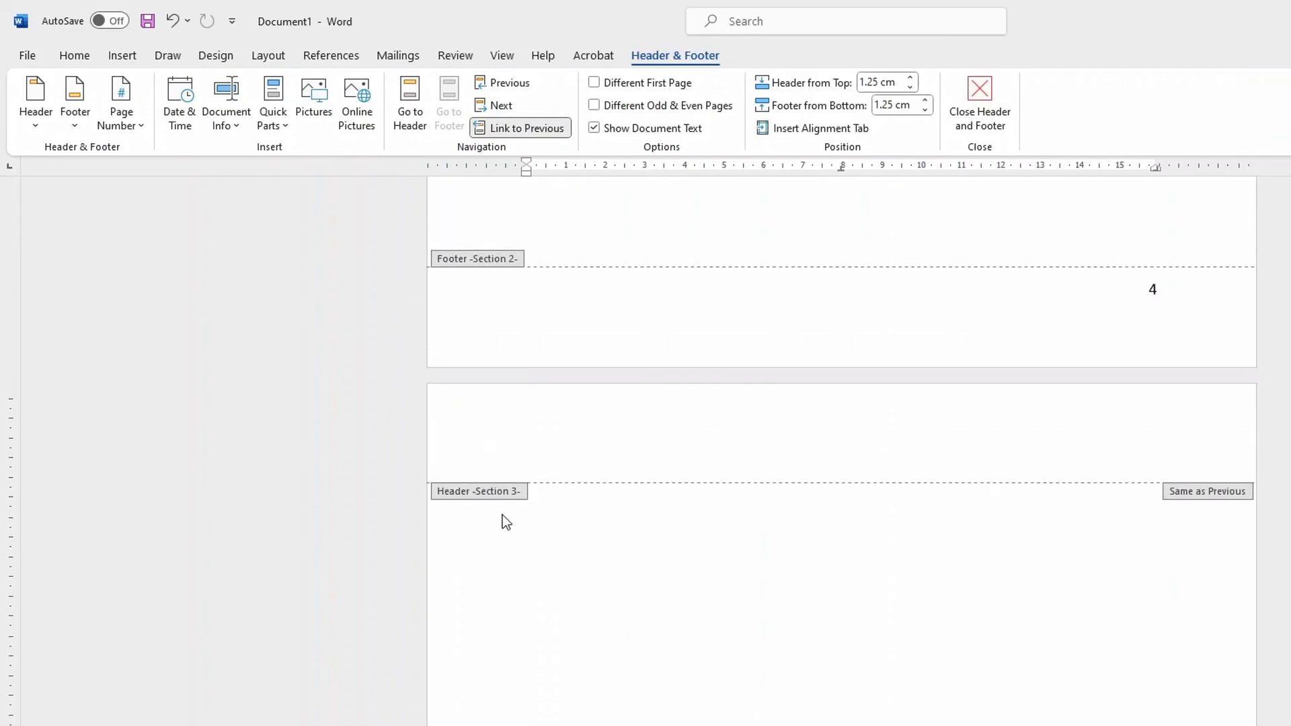
{"action": "scroll", "coordinate": [675, 628], "scroll_direction": "down", "scroll_amount": 15}
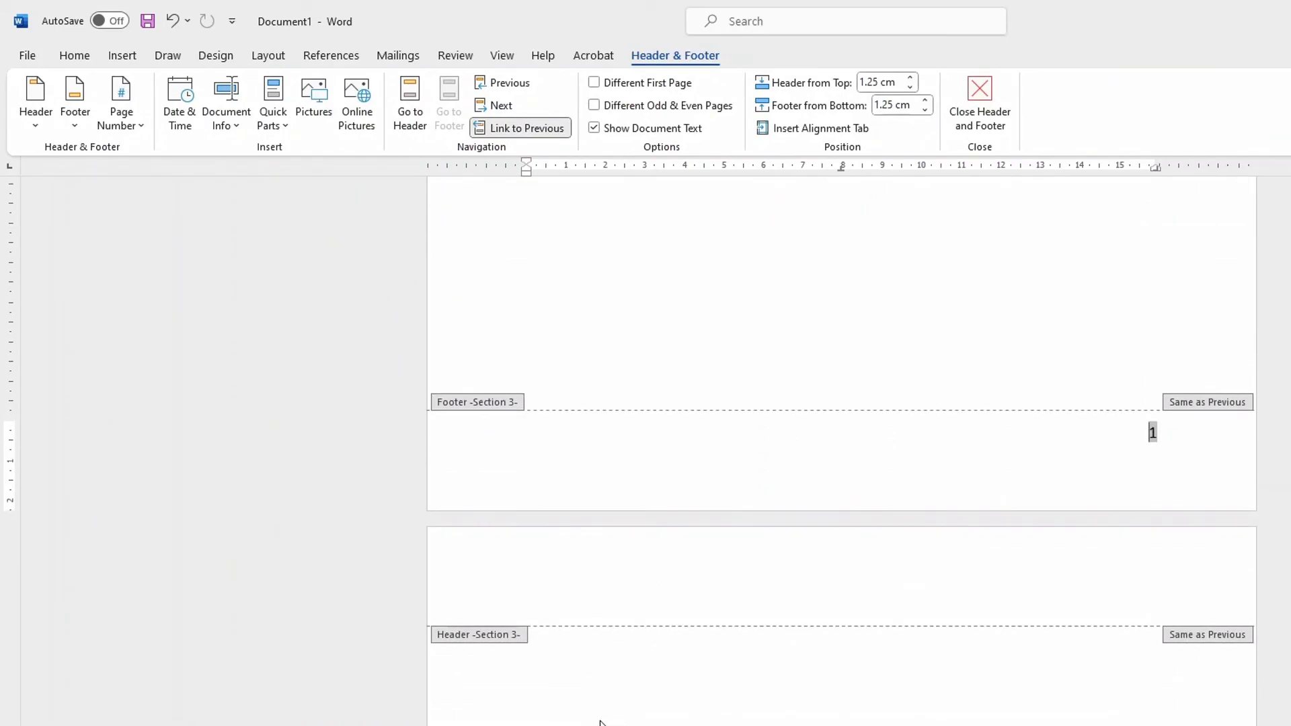
{"action": "scroll", "coordinate": [726, 428], "scroll_direction": "down", "scroll_amount": 3}
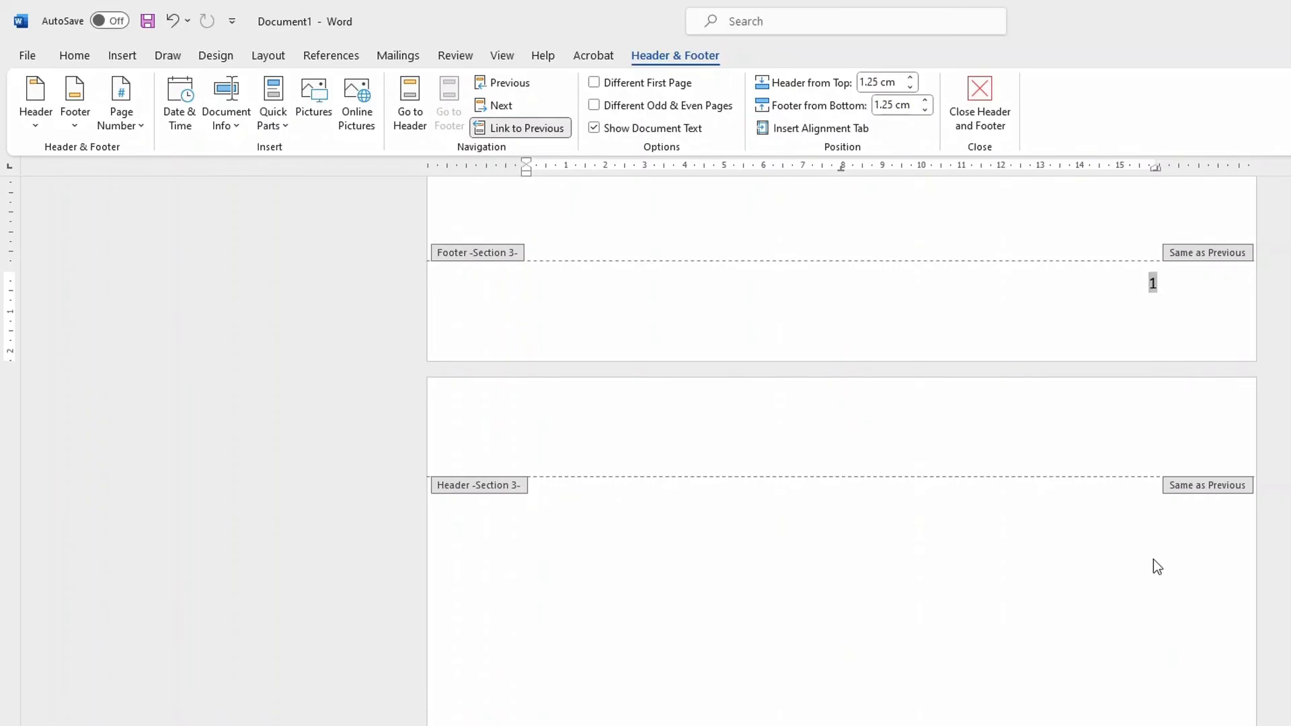
{"action": "scroll", "coordinate": [1152, 555], "scroll_direction": "down", "scroll_amount": 4}
{"action": "scroll", "coordinate": [1148, 565], "scroll_direction": "up", "scroll_amount": 6}
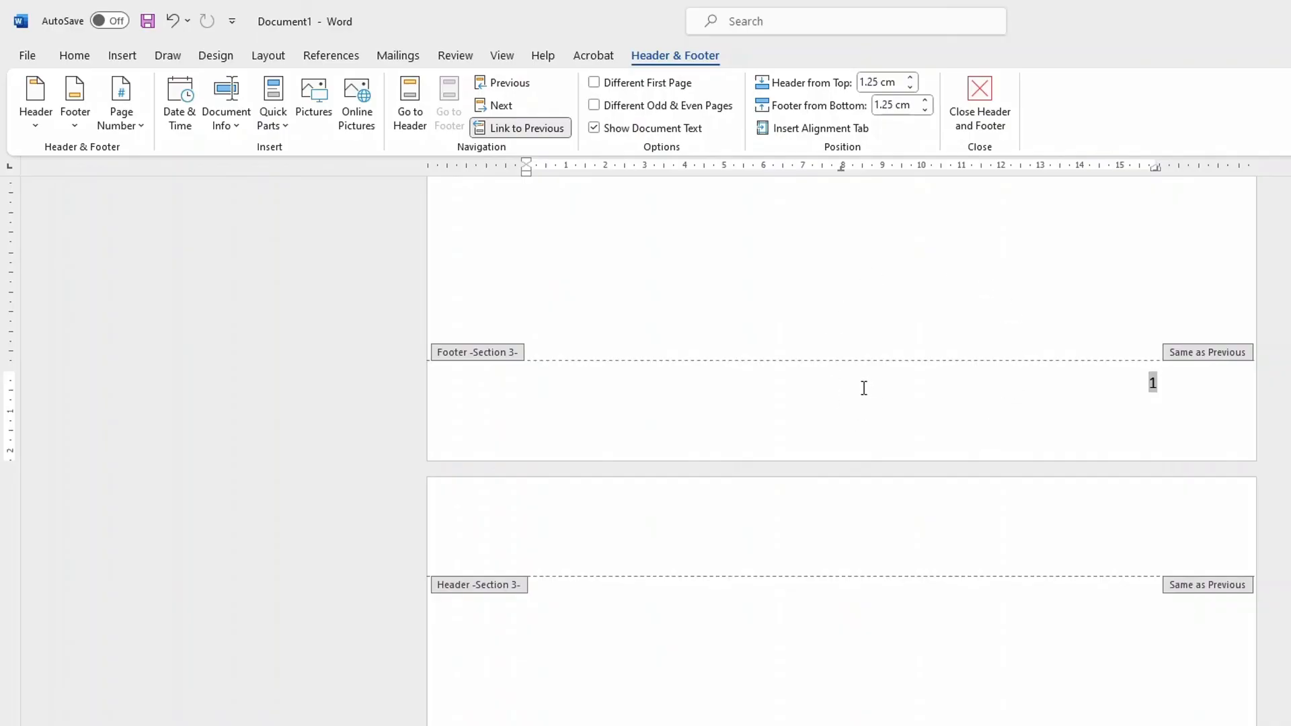
{"action": "double_click", "coordinate": [713, 262]}
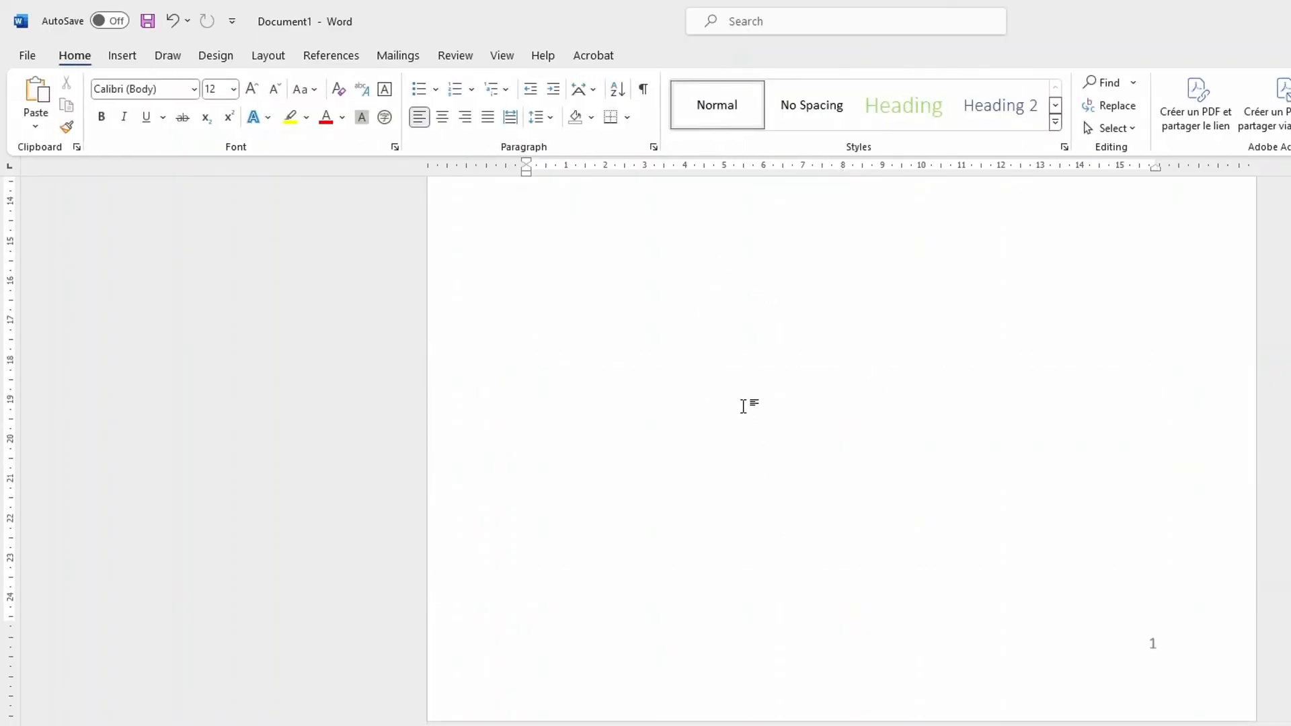
Open the header of the blank page after page 4 to check its section, and return to the body text
{"action": "right_click", "coordinate": [714, 420]}
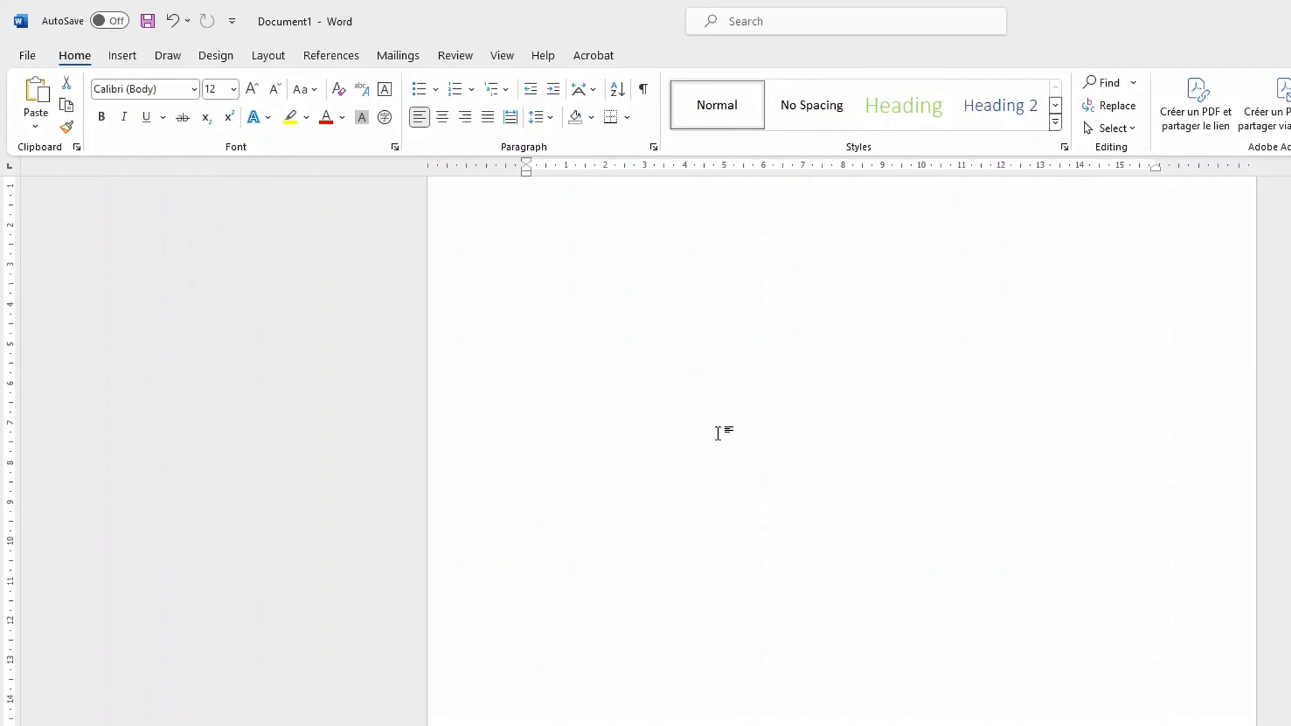
{"action": "scroll", "coordinate": [727, 457], "scroll_direction": "down", "scroll_amount": 15}
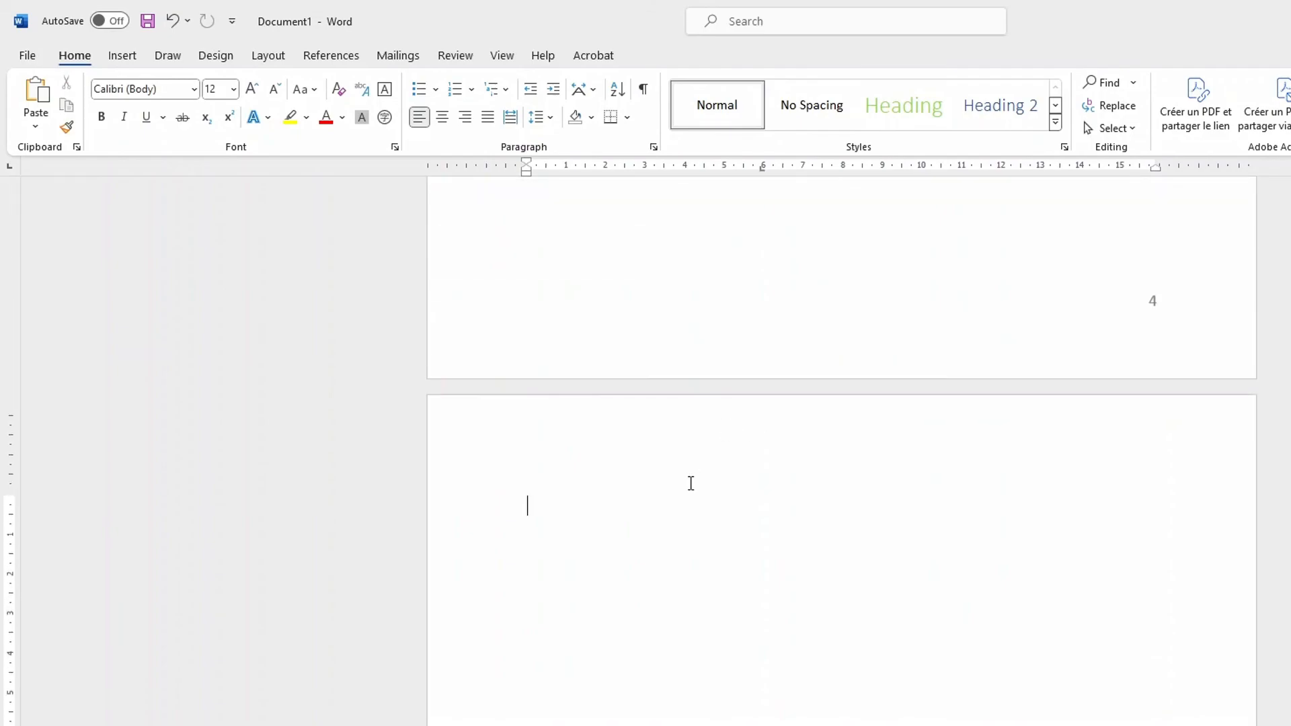
{"action": "double_click", "coordinate": [691, 483]}
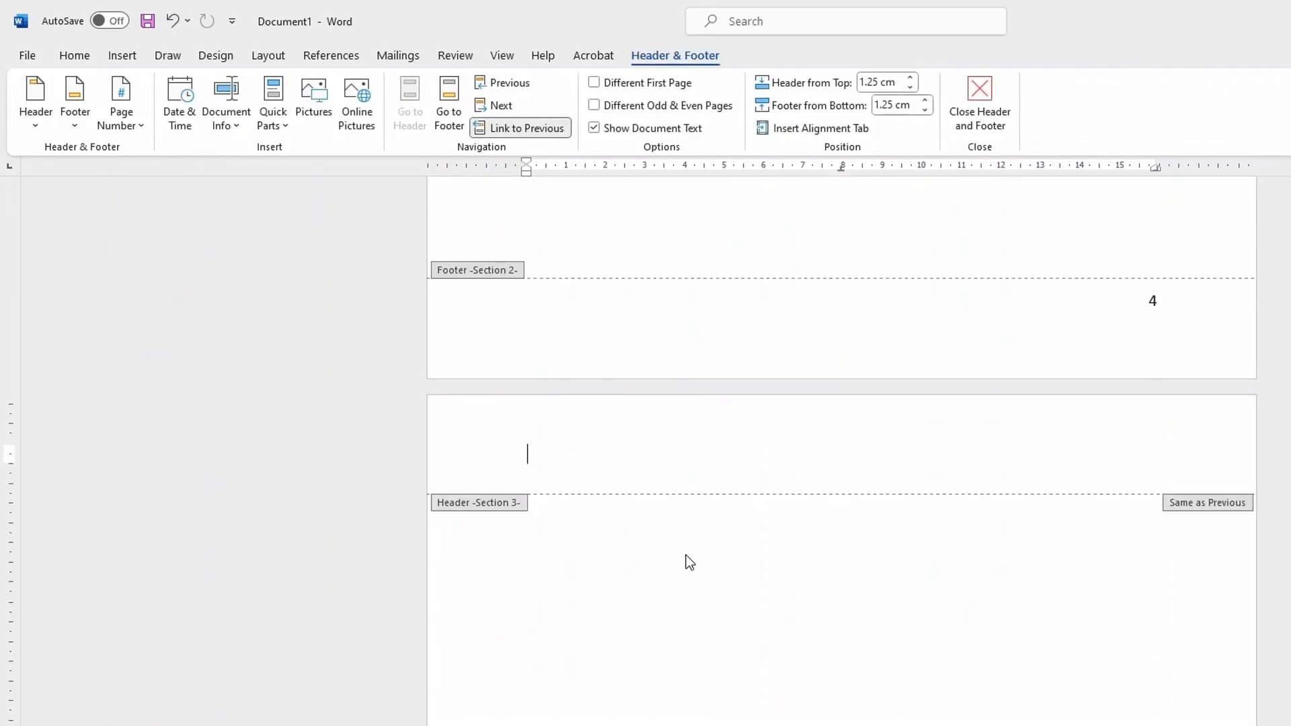
{"action": "double_click", "coordinate": [695, 578]}
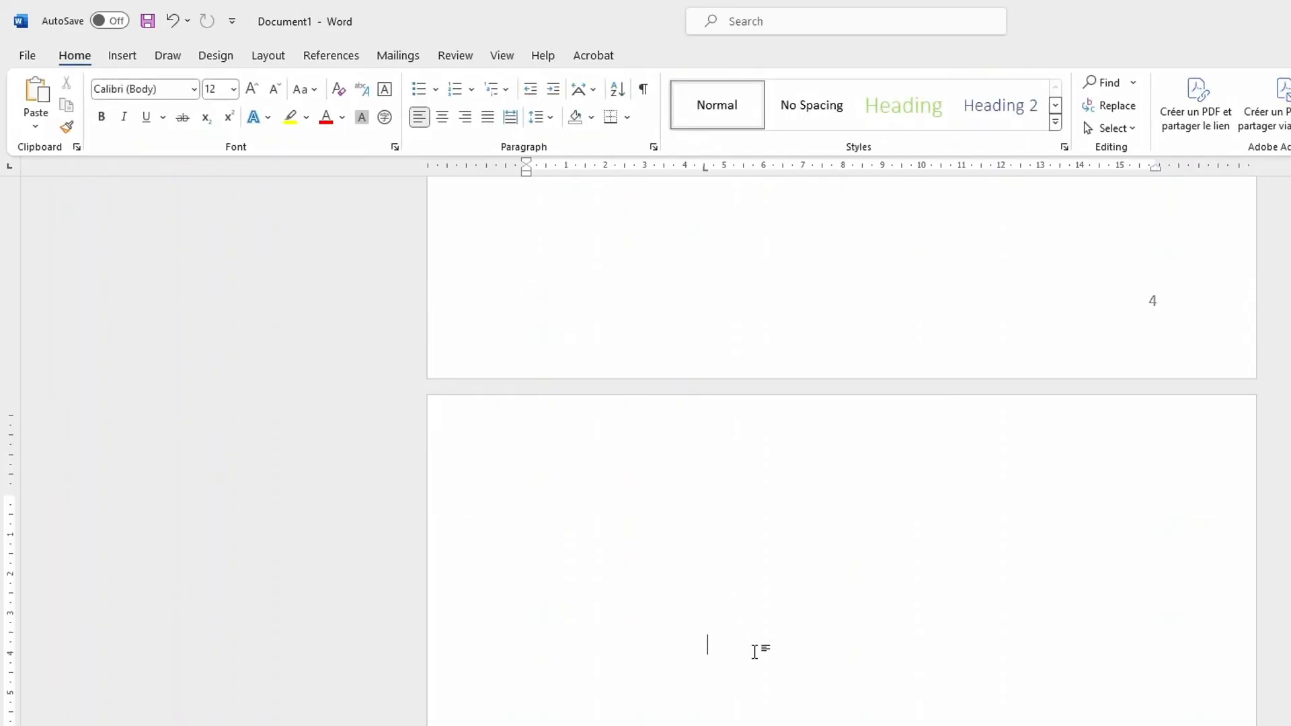
Insert a Next Page section break on the blank page that follows page 4
{"action": "scroll", "coordinate": [774, 639], "scroll_direction": "down", "scroll_amount": 3}
{"action": "scroll", "coordinate": [787, 606], "scroll_direction": "down", "scroll_amount": 8}
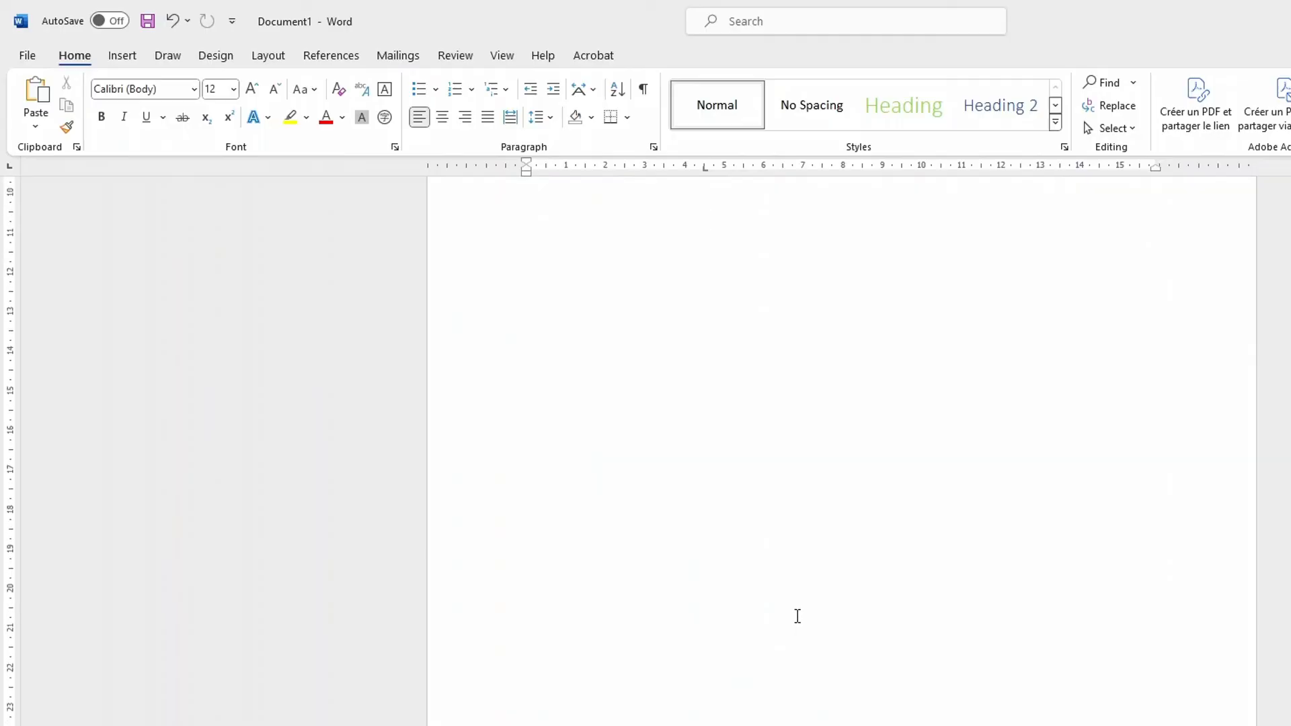
{"action": "left_click", "coordinate": [265, 57]}
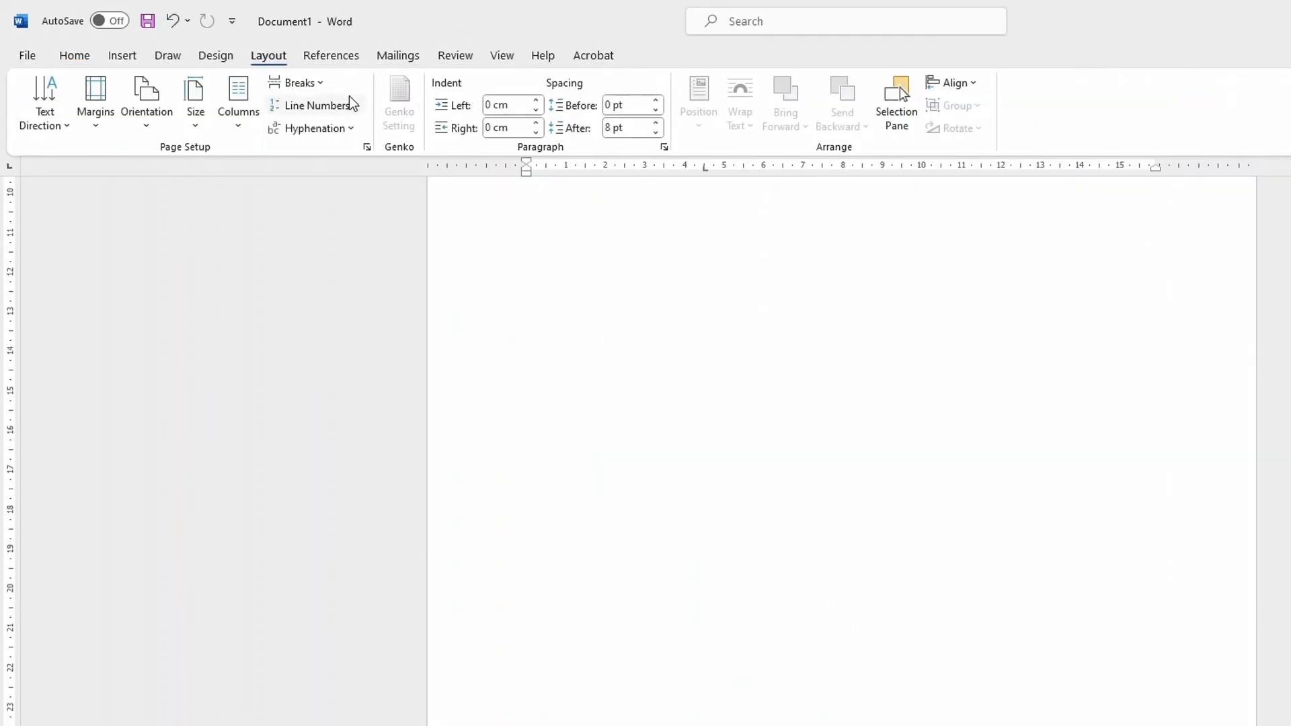
{"action": "left_click", "coordinate": [319, 82]}
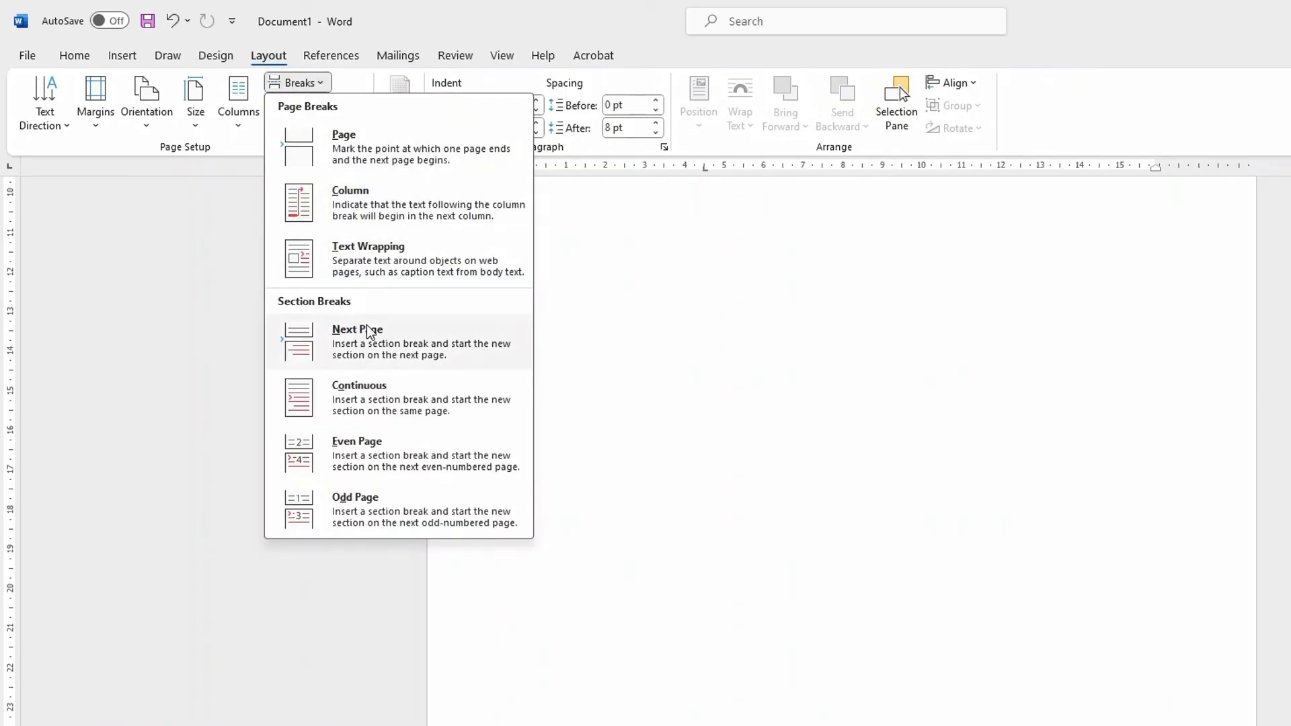
{"action": "left_click", "coordinate": [386, 356]}
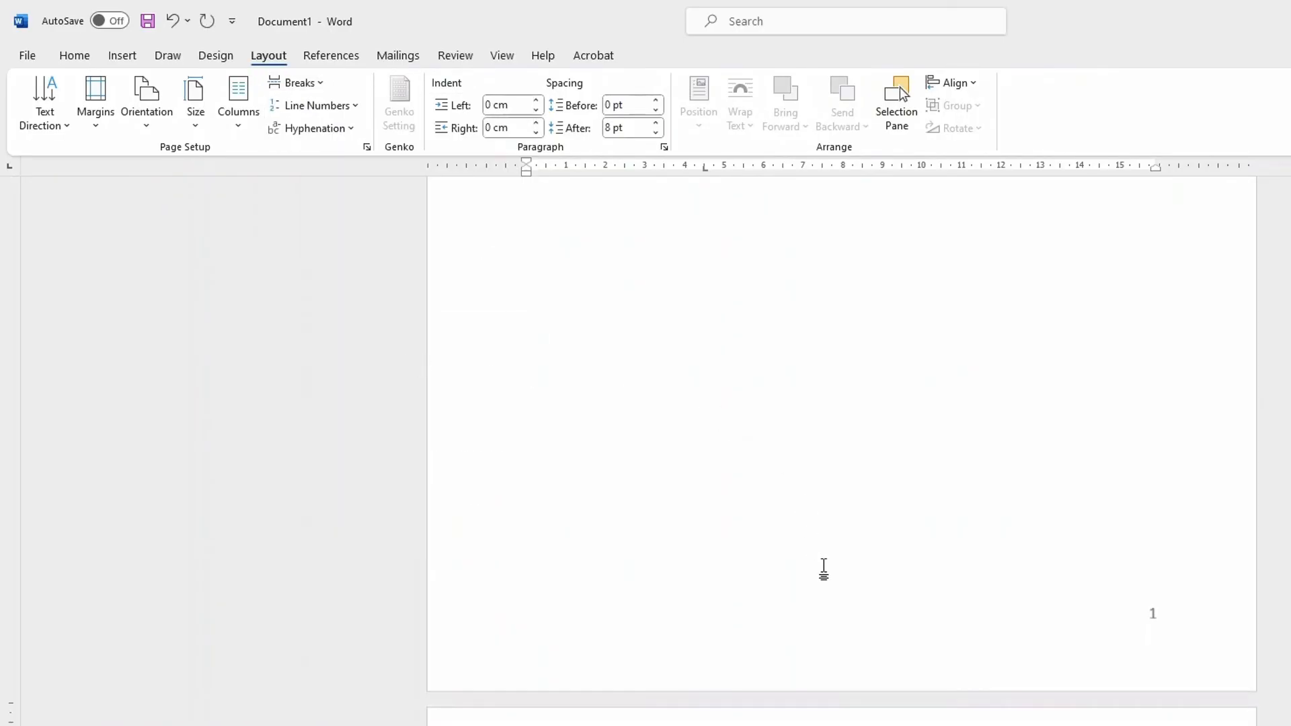
Examine the section labels and page numbers in the headers and footers around the new section break, and return to the body text
{"action": "double_click", "coordinate": [821, 501]}
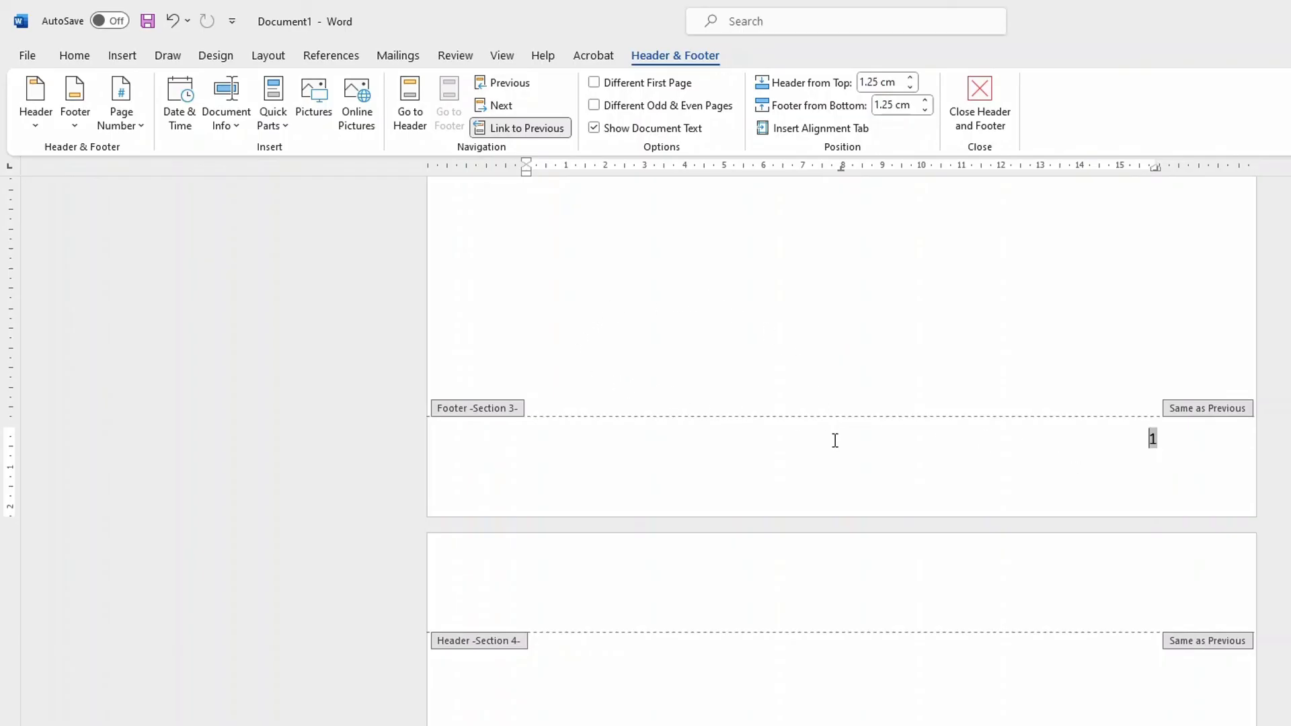
{"action": "scroll", "coordinate": [833, 441], "scroll_direction": "up", "scroll_amount": 15}
{"action": "scroll", "coordinate": [808, 446], "scroll_direction": "up", "scroll_amount": 4}
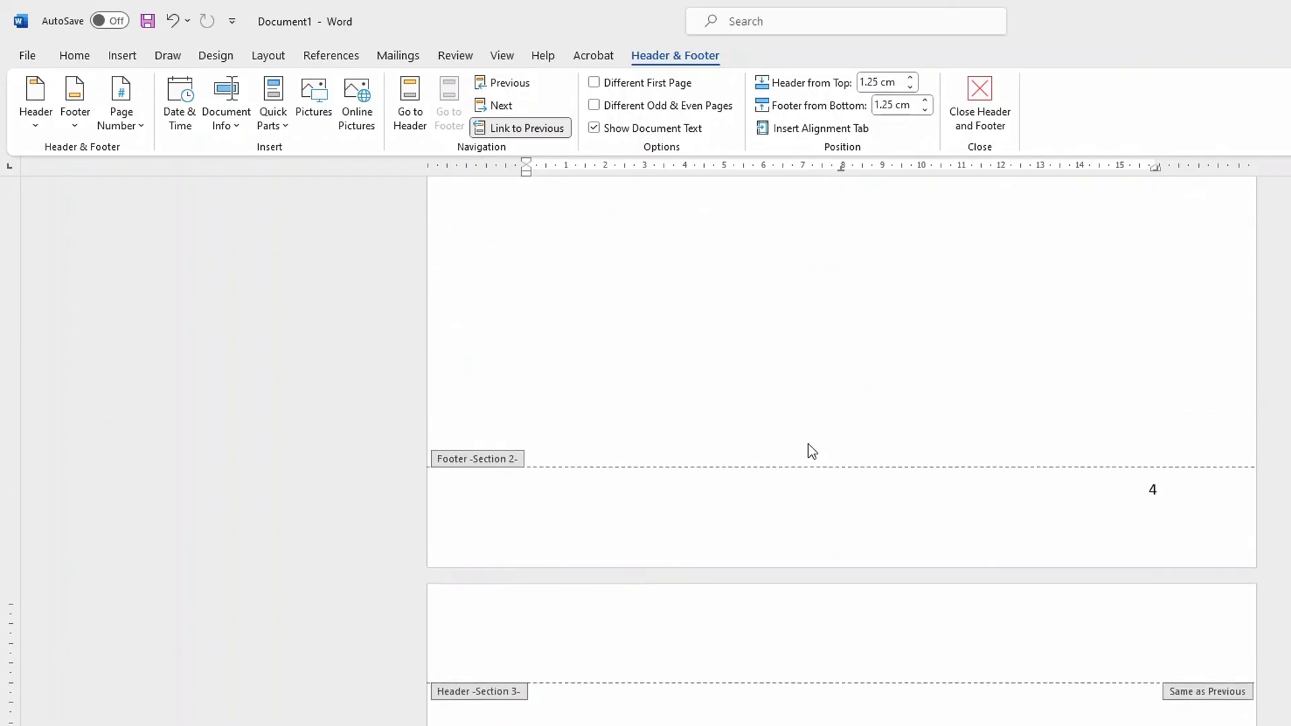
{"action": "scroll", "coordinate": [833, 485], "scroll_direction": "down", "scroll_amount": 8}
{"action": "scroll", "coordinate": [867, 474], "scroll_direction": "down", "scroll_amount": 16}
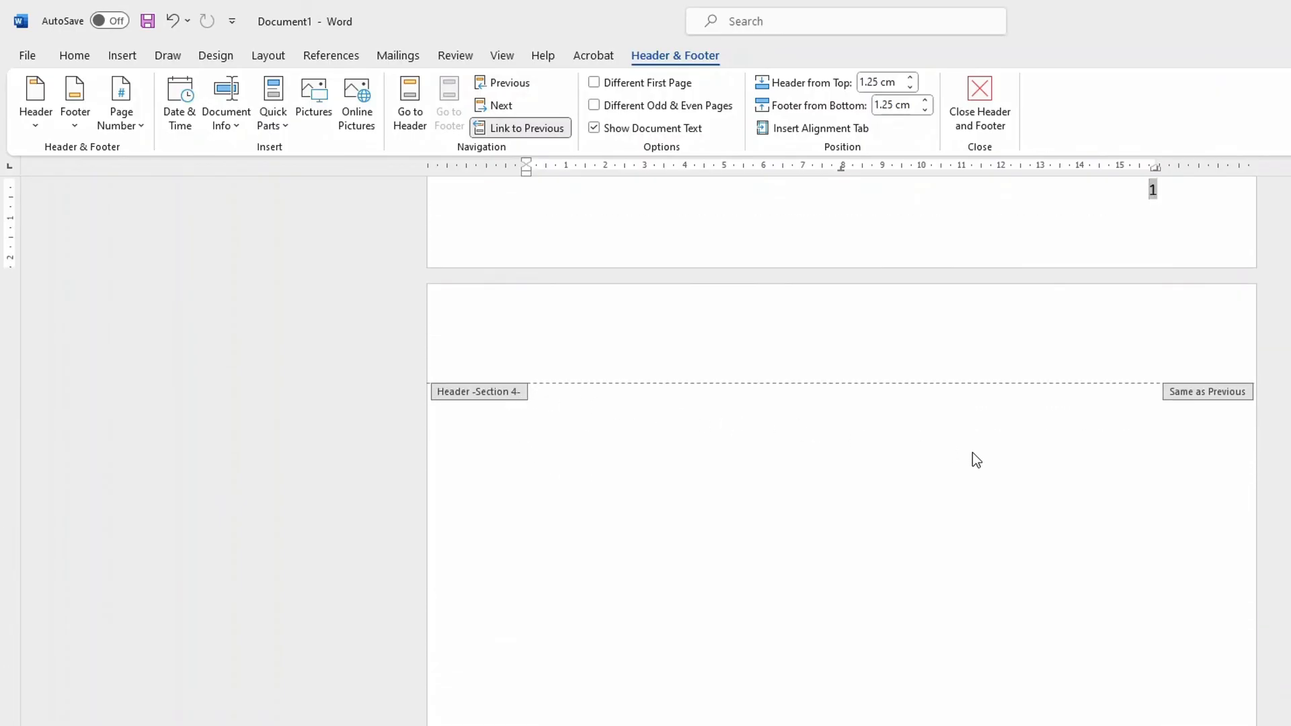
{"action": "scroll", "coordinate": [960, 449], "scroll_direction": "down", "scroll_amount": 5}
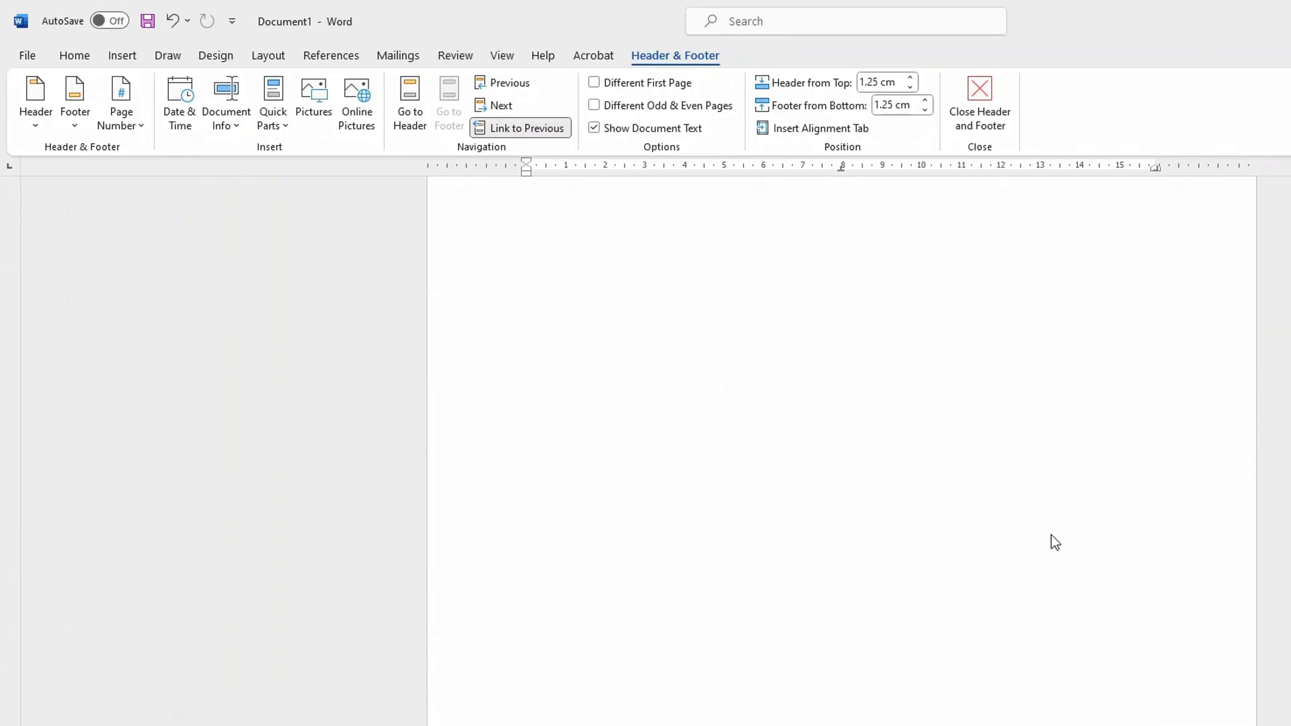
{"action": "scroll", "coordinate": [1022, 538], "scroll_direction": "up", "scroll_amount": 15}
{"action": "scroll", "coordinate": [840, 450], "scroll_direction": "down", "scroll_amount": 4}
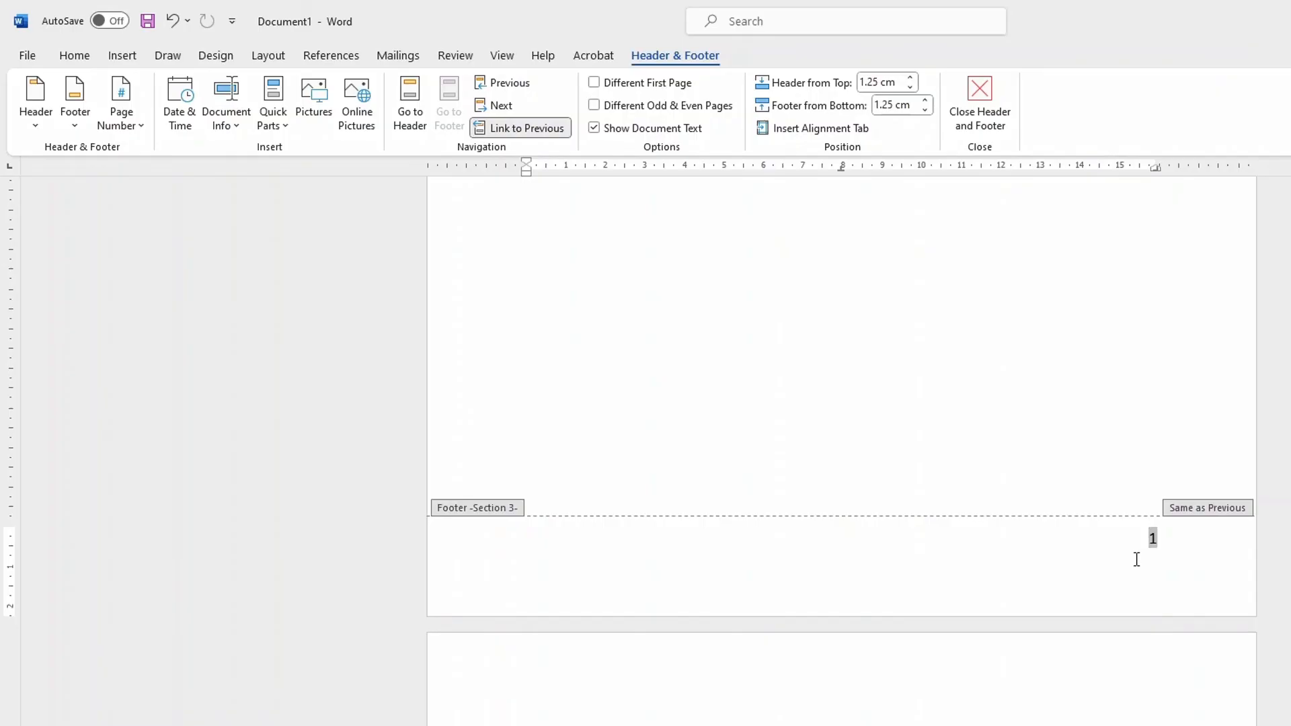
{"action": "scroll", "coordinate": [1143, 559], "scroll_direction": "down", "scroll_amount": 5}
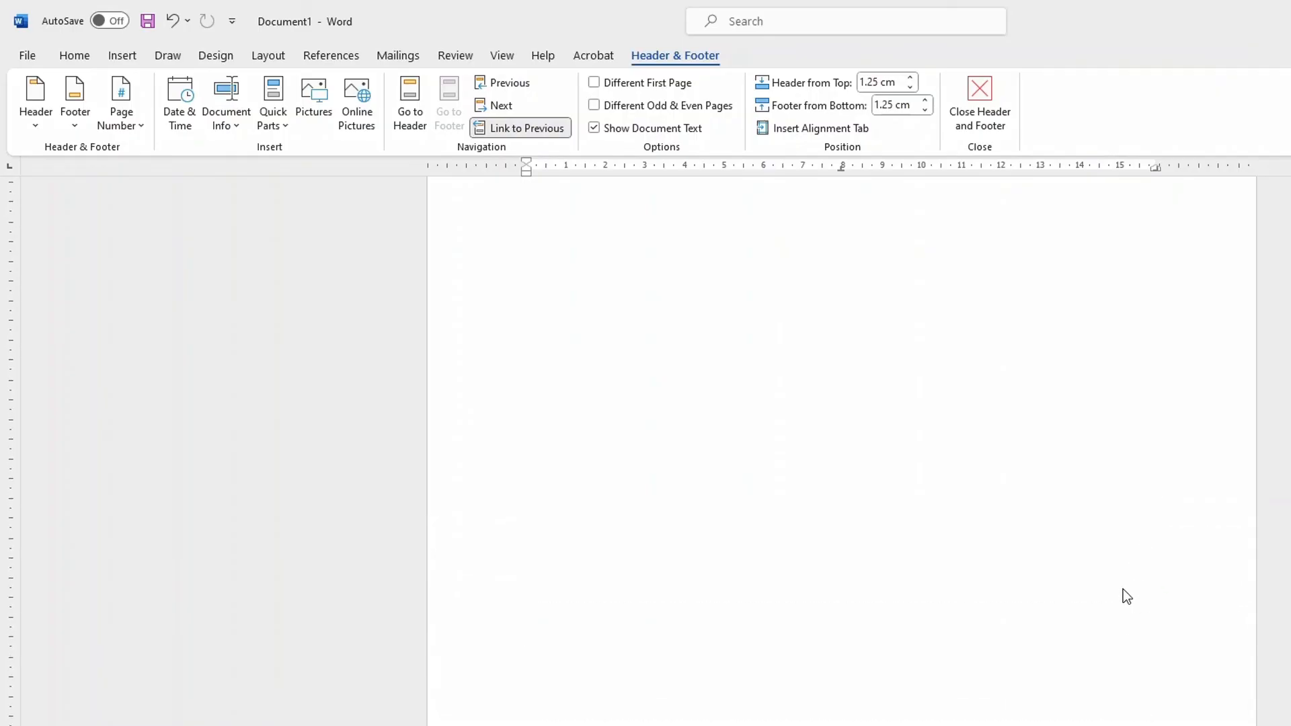
{"action": "scroll", "coordinate": [1087, 553], "scroll_direction": "up", "scroll_amount": 3}
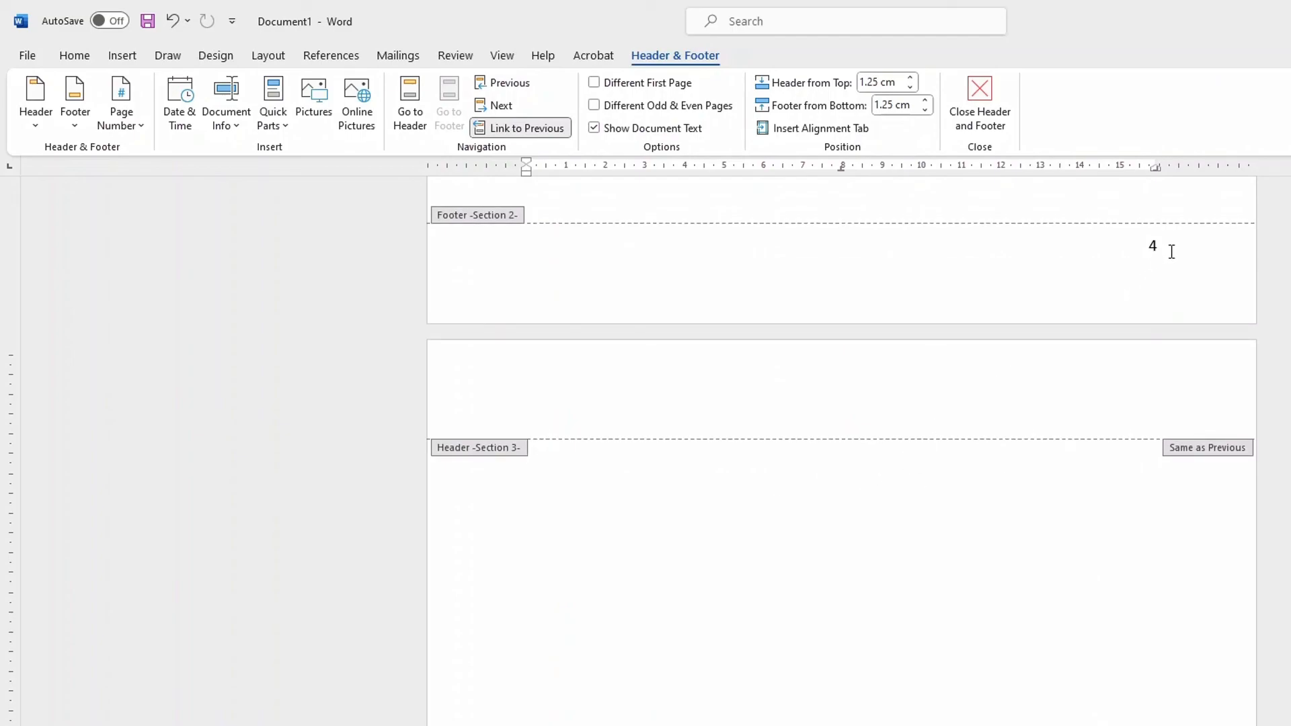
{"action": "double_click", "coordinate": [744, 641]}
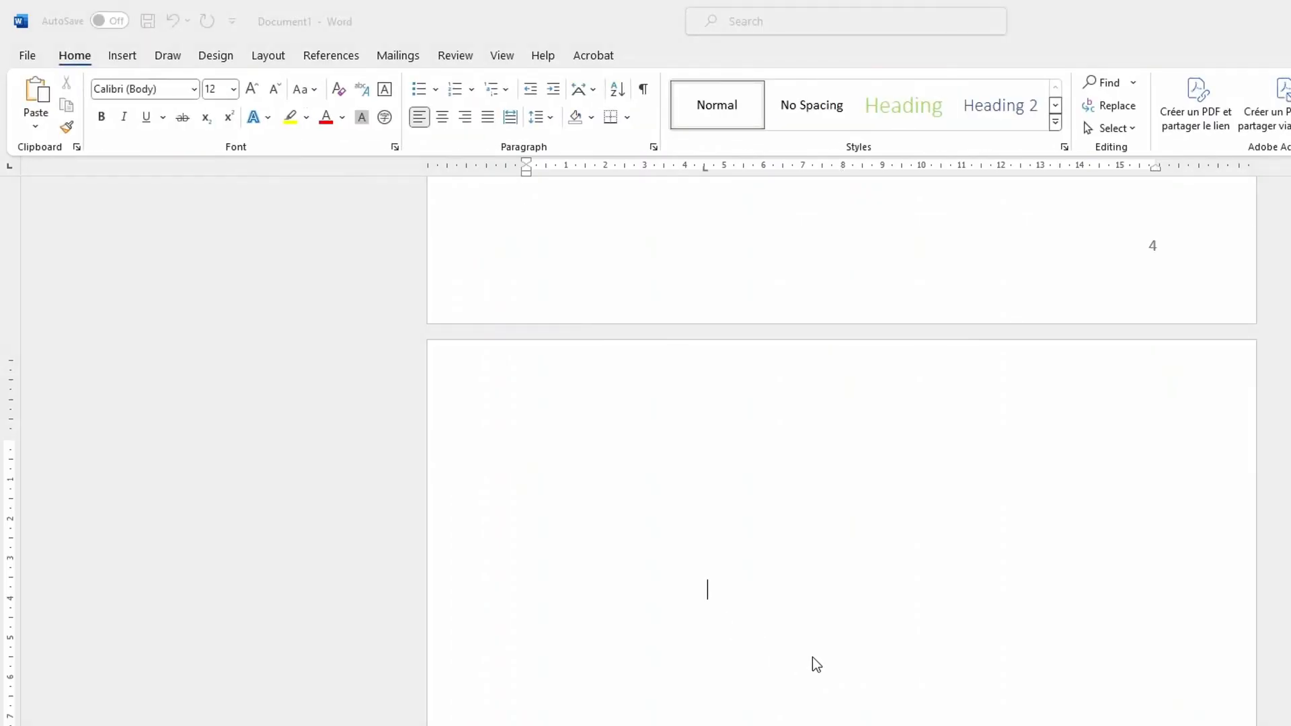
Format the page numbers of the section on the blank page after page 4 to start at 2
{"action": "left_click", "coordinate": [969, 649]}
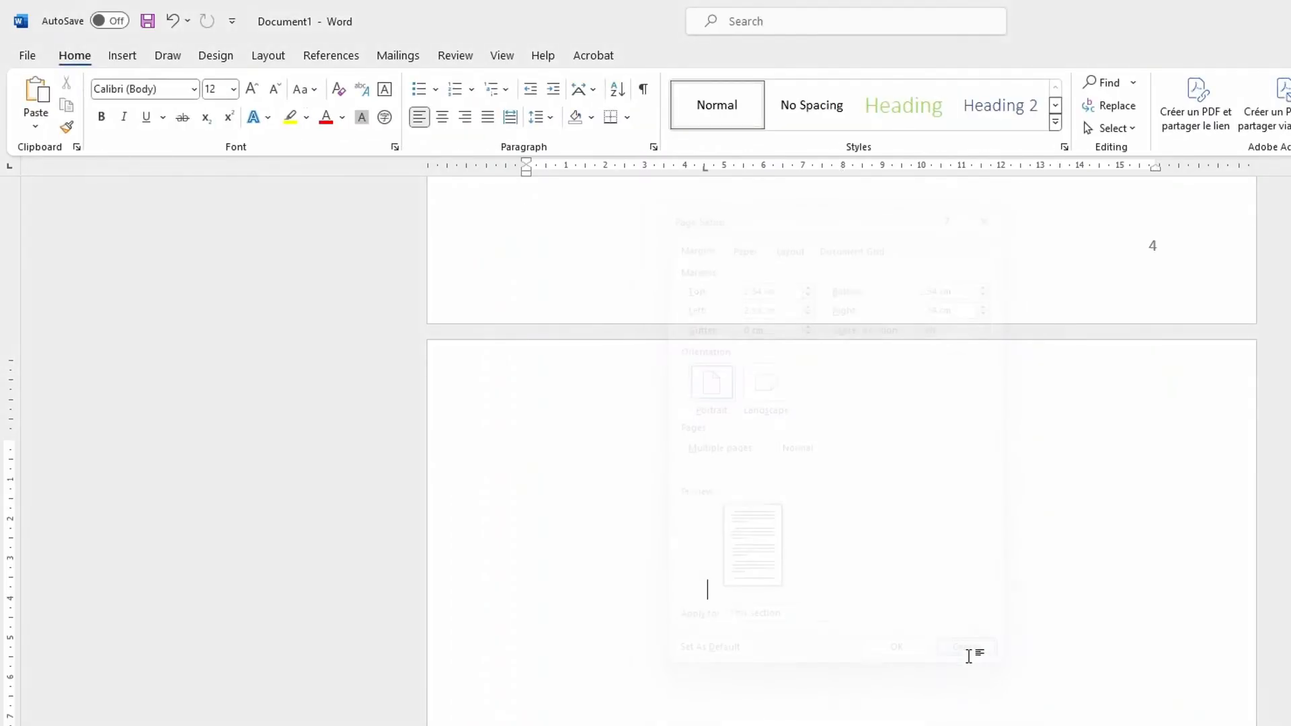
{"action": "scroll", "coordinate": [955, 653], "scroll_direction": "down", "scroll_amount": 10}
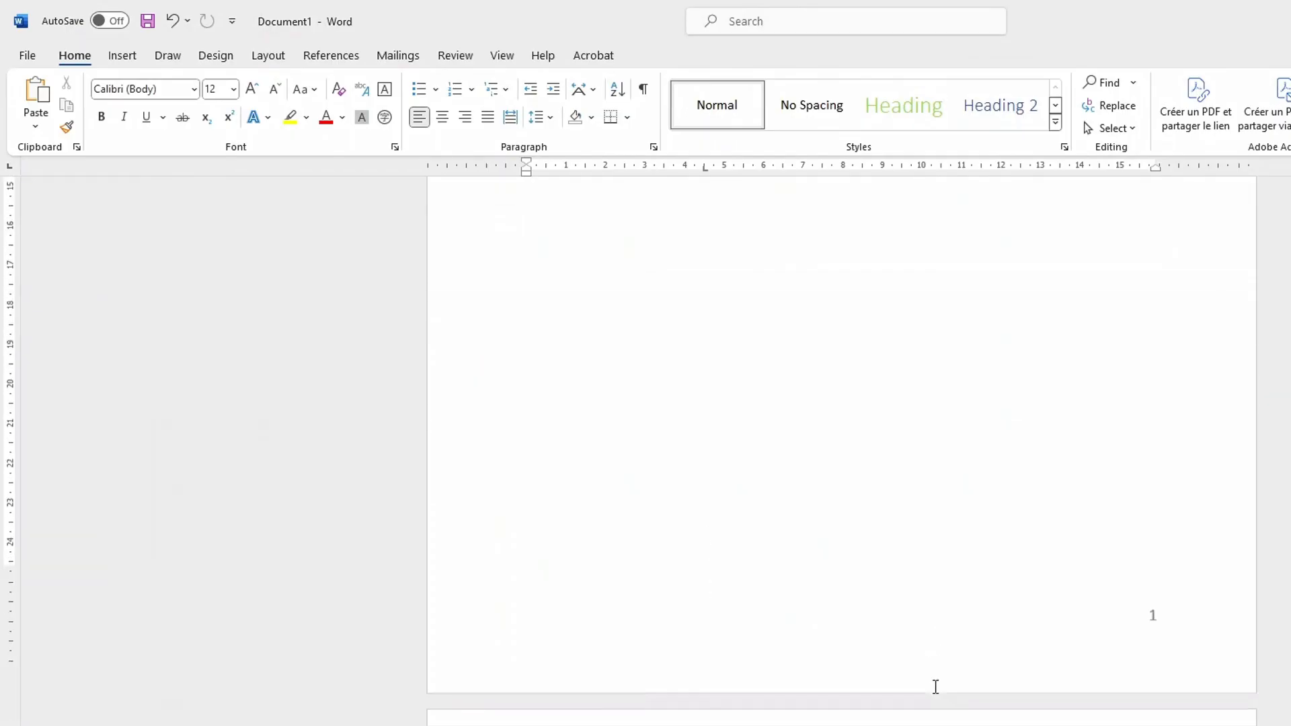
{"action": "scroll", "coordinate": [816, 437], "scroll_direction": "down", "scroll_amount": 8}
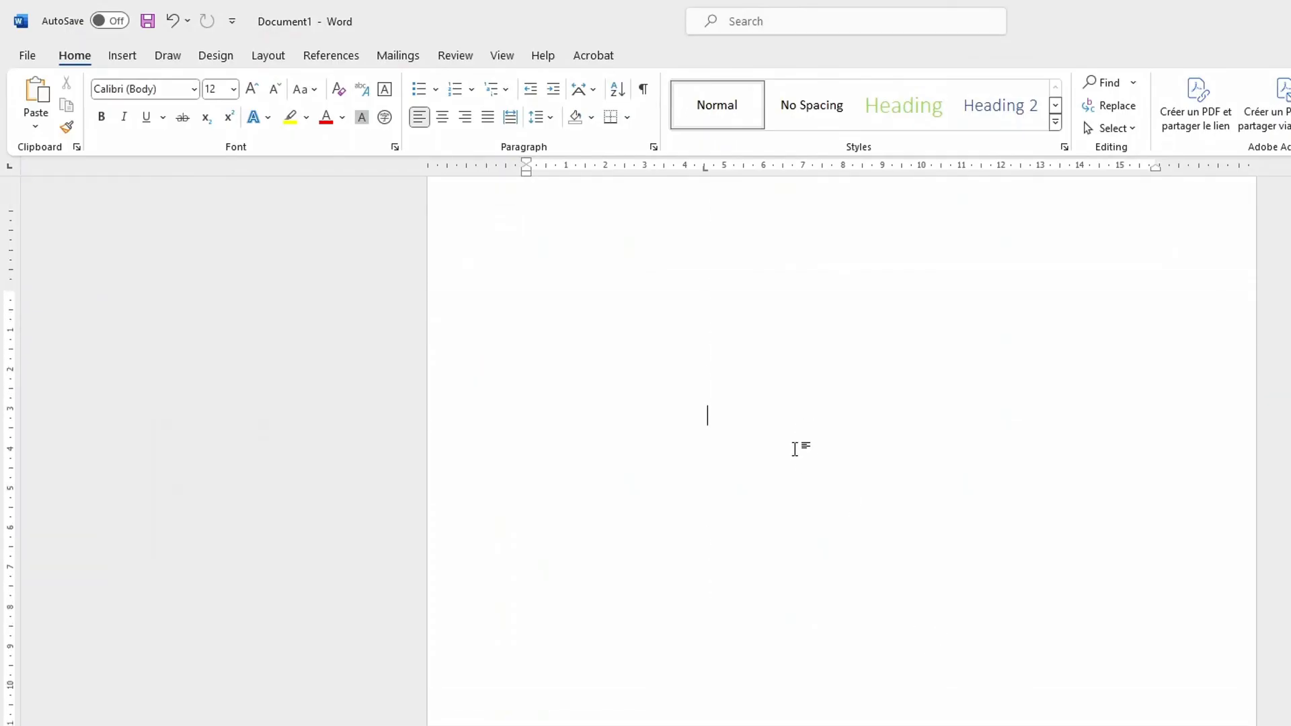
{"action": "scroll", "coordinate": [795, 449], "scroll_direction": "up", "scroll_amount": 1}
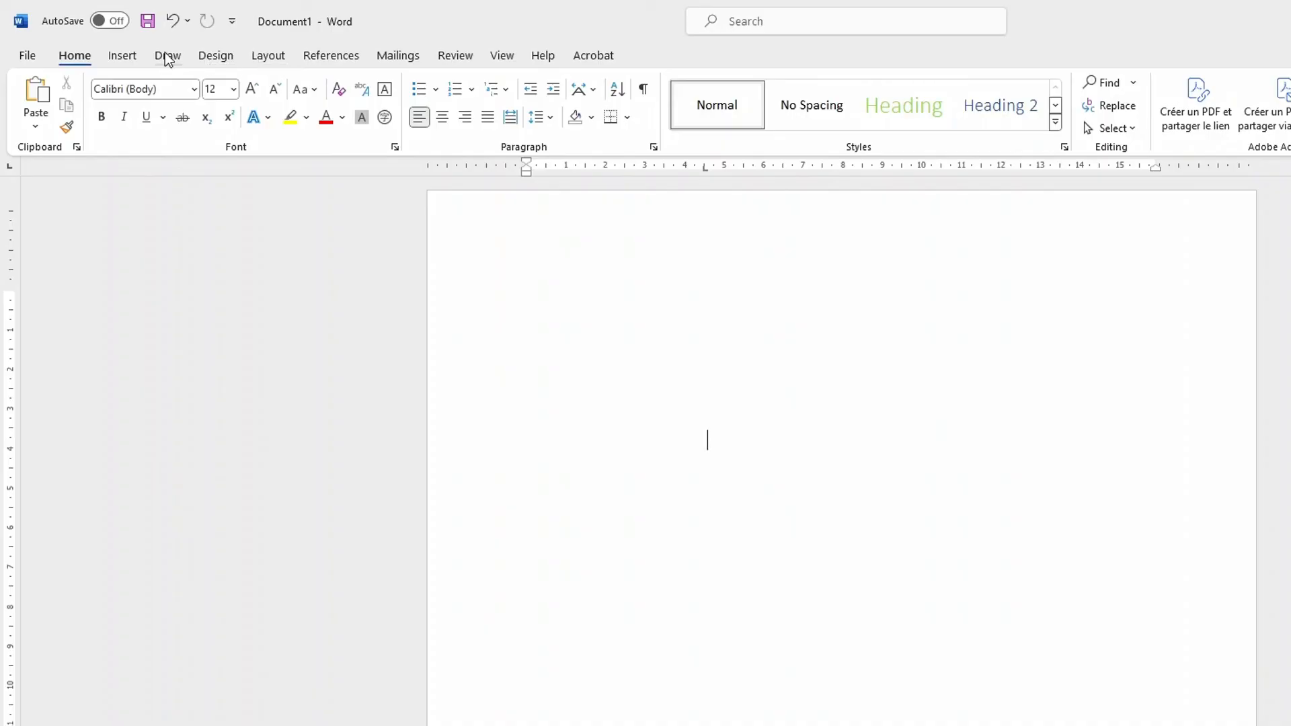
{"action": "left_click", "coordinate": [122, 55]}
{"action": "left_click", "coordinate": [901, 128]}
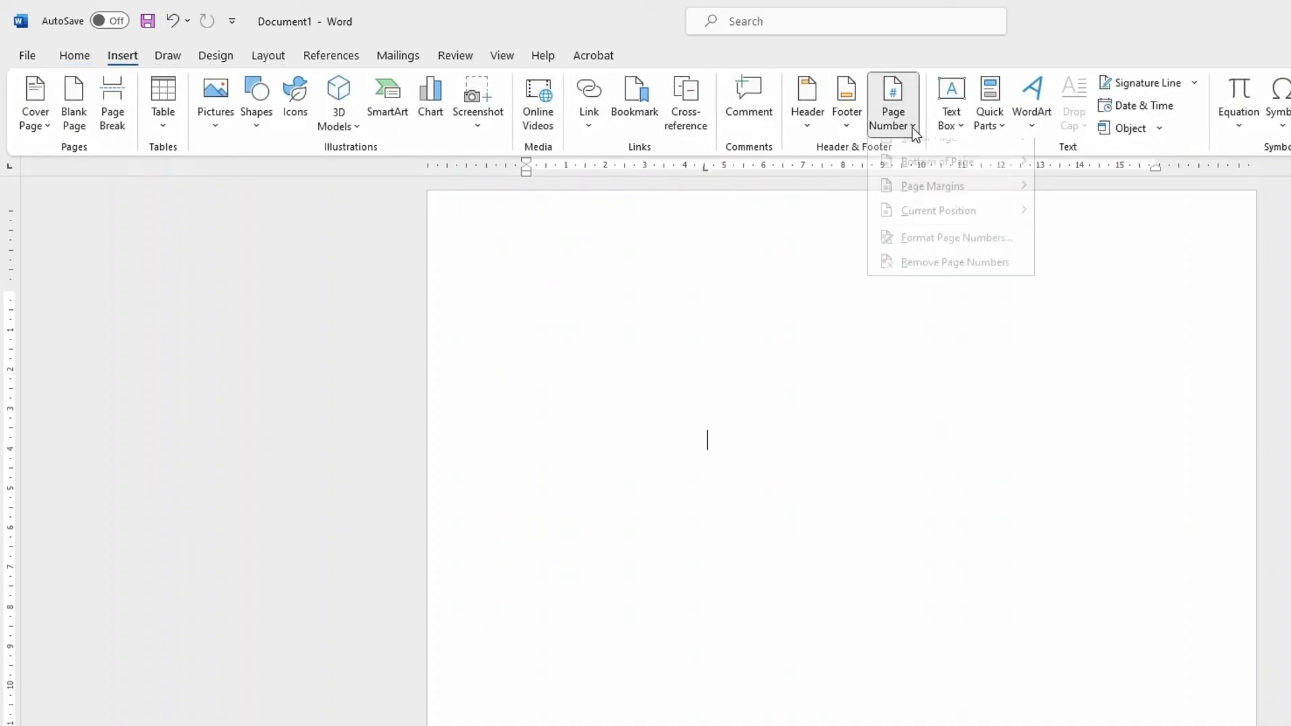
{"action": "left_click", "coordinate": [942, 254]}
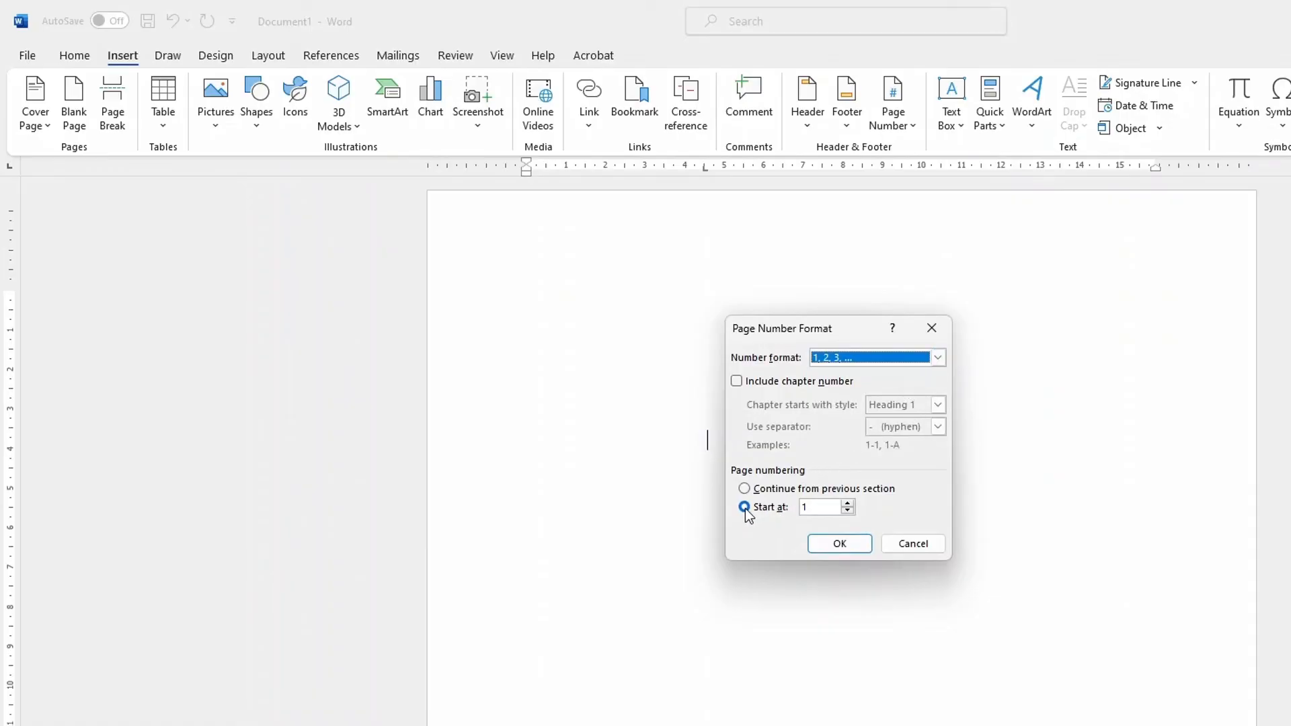
{"action": "left_click", "coordinate": [773, 509]}
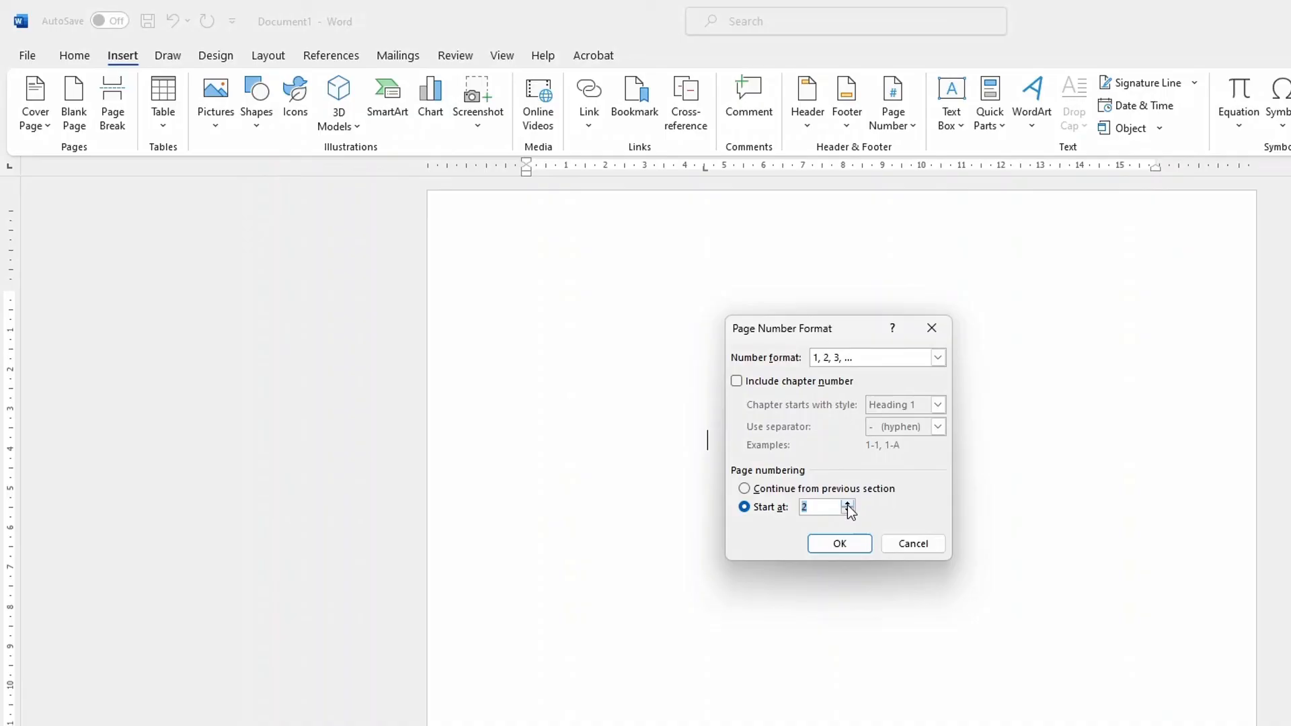
{"action": "left_click", "coordinate": [840, 542]}
Place the cursor on the blank page of the following section and set its page numbering to start at 2
{"action": "scroll", "coordinate": [991, 495], "scroll_direction": "down", "scroll_amount": 15}
{"action": "scroll", "coordinate": [1059, 500], "scroll_direction": "down", "scroll_amount": 15}
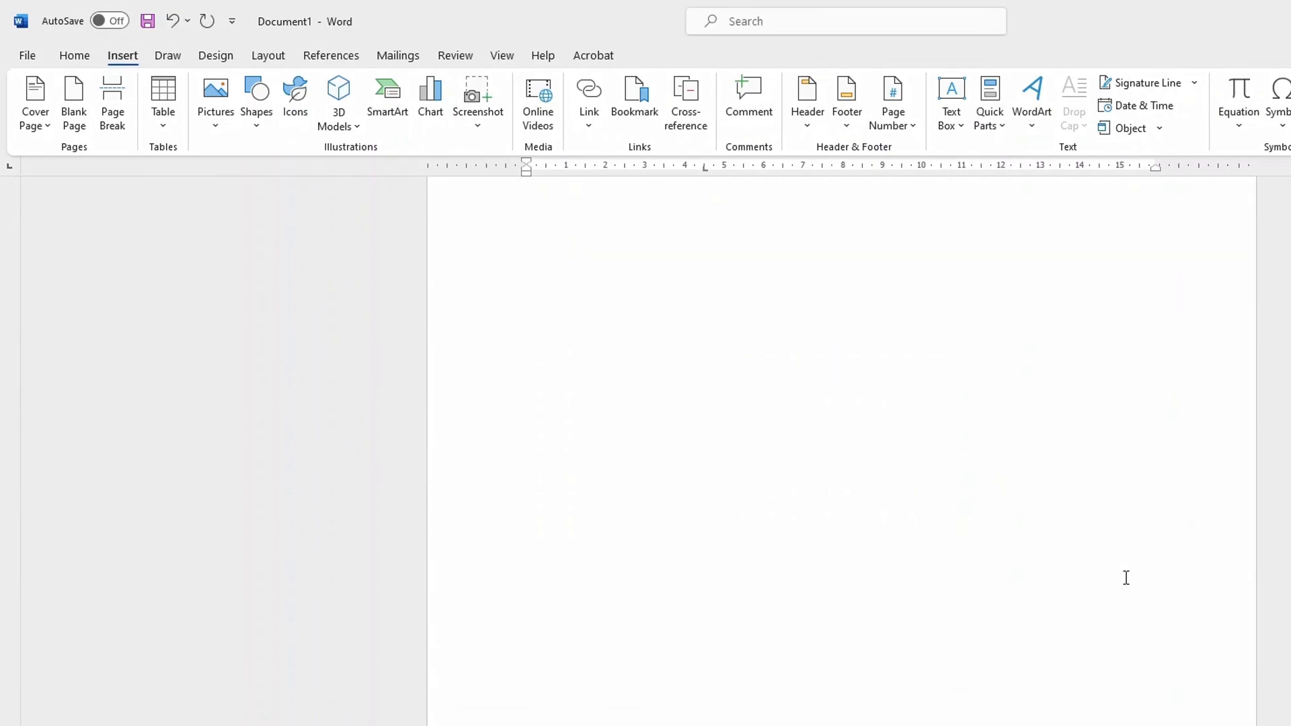
{"action": "scroll", "coordinate": [1181, 715], "scroll_direction": "down", "scroll_amount": 10}
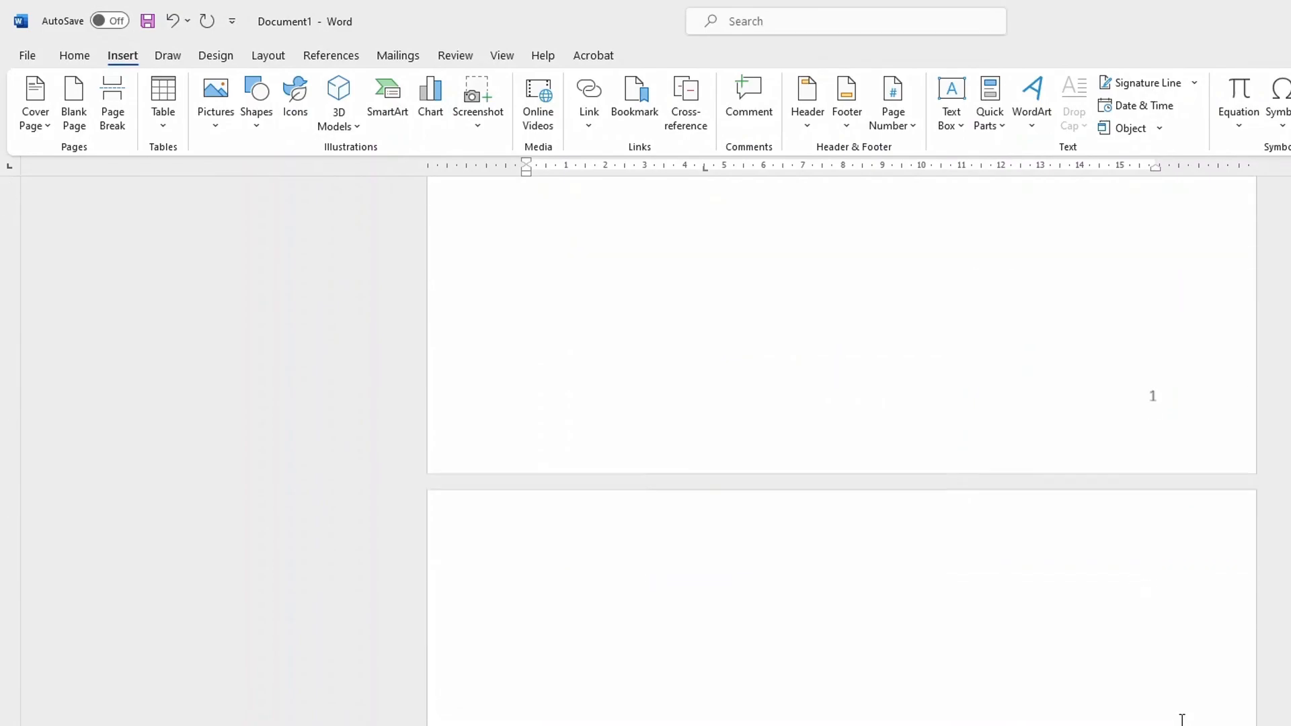
{"action": "scroll", "coordinate": [1164, 660], "scroll_direction": "up", "scroll_amount": 8}
{"action": "scroll", "coordinate": [1130, 689], "scroll_direction": "down", "scroll_amount": 5}
{"action": "scroll", "coordinate": [1130, 690], "scroll_direction": "up", "scroll_amount": 1}
{"action": "left_click", "coordinate": [762, 371]}
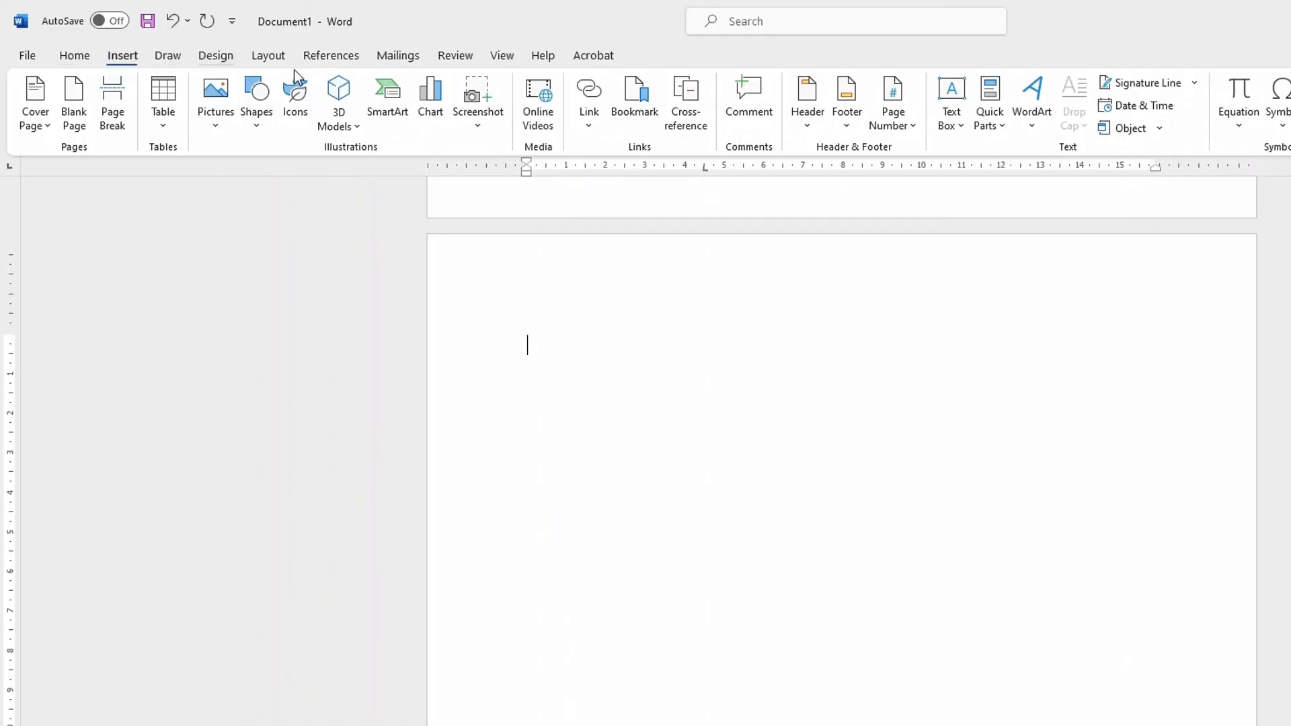
{"action": "left_click", "coordinate": [892, 121]}
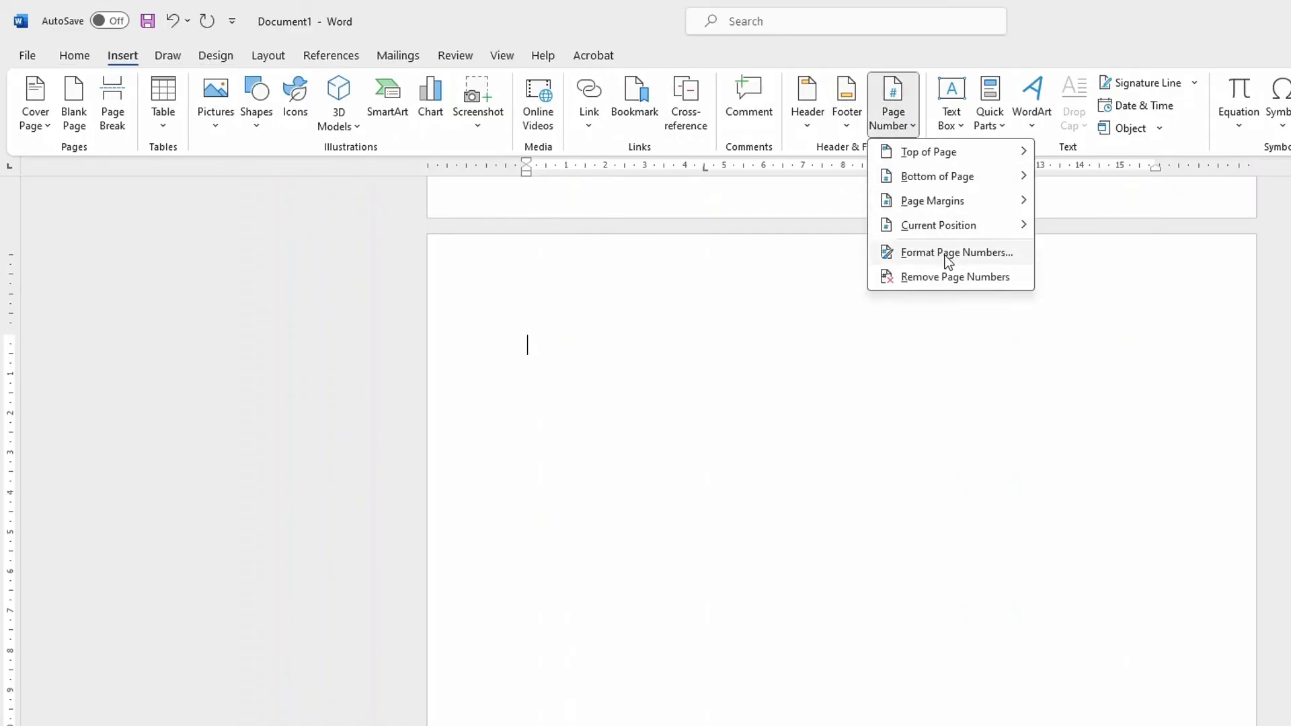
{"action": "left_click", "coordinate": [948, 254]}
{"action": "left_click", "coordinate": [848, 504]}
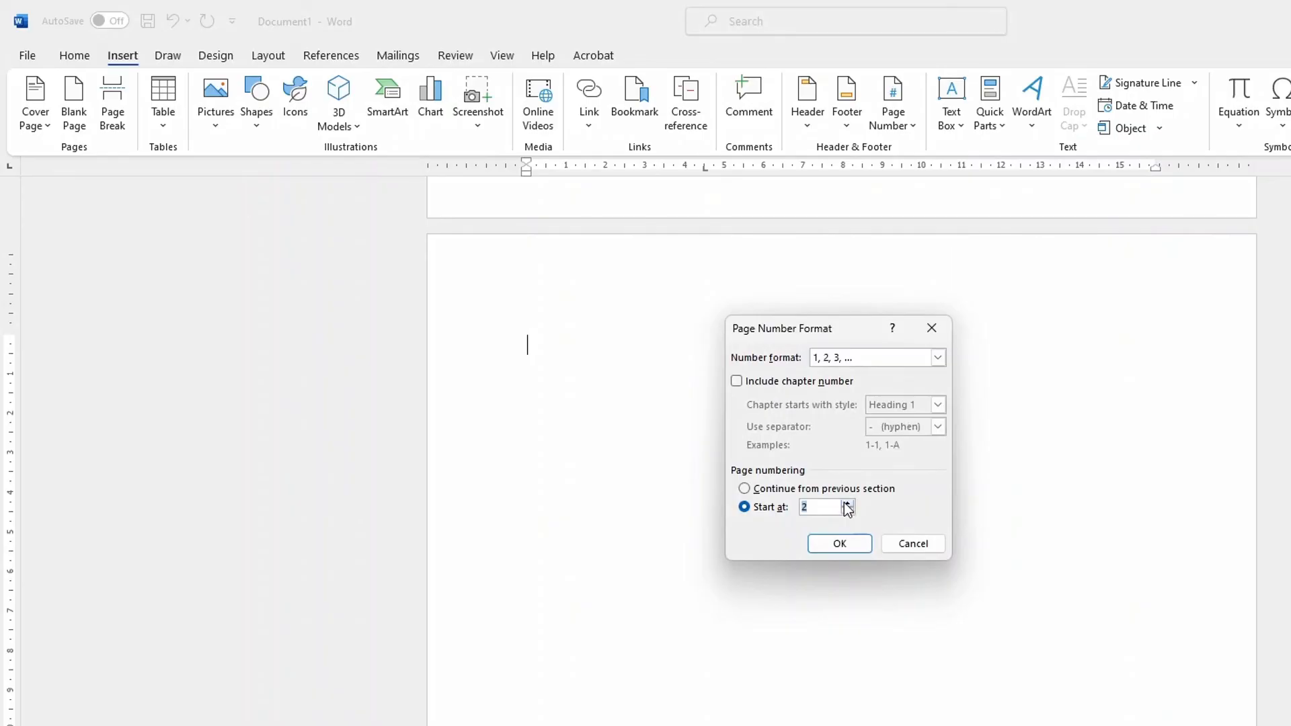
{"action": "left_click", "coordinate": [840, 544]}
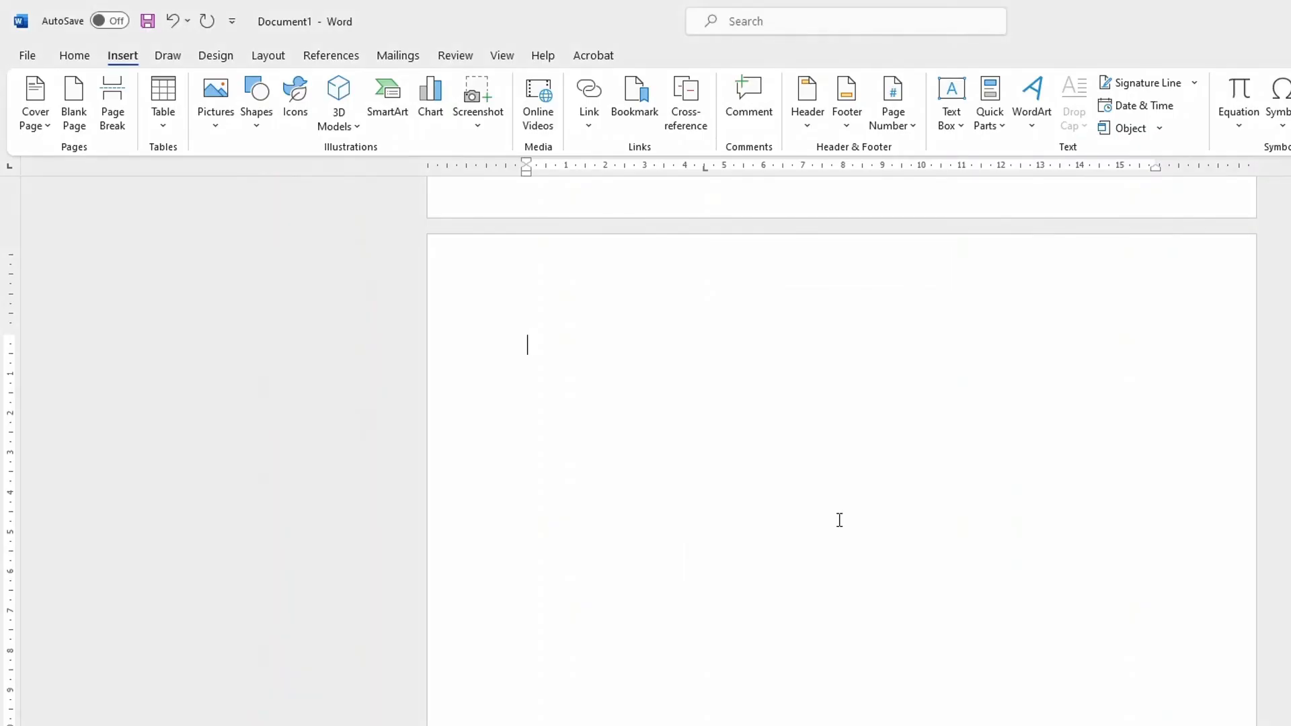
Check the page numbers on the blank pages following page 4 after the numbering changes
{"action": "scroll", "coordinate": [868, 511], "scroll_direction": "down", "scroll_amount": 15}
{"action": "scroll", "coordinate": [1030, 499], "scroll_direction": "down", "scroll_amount": 10}
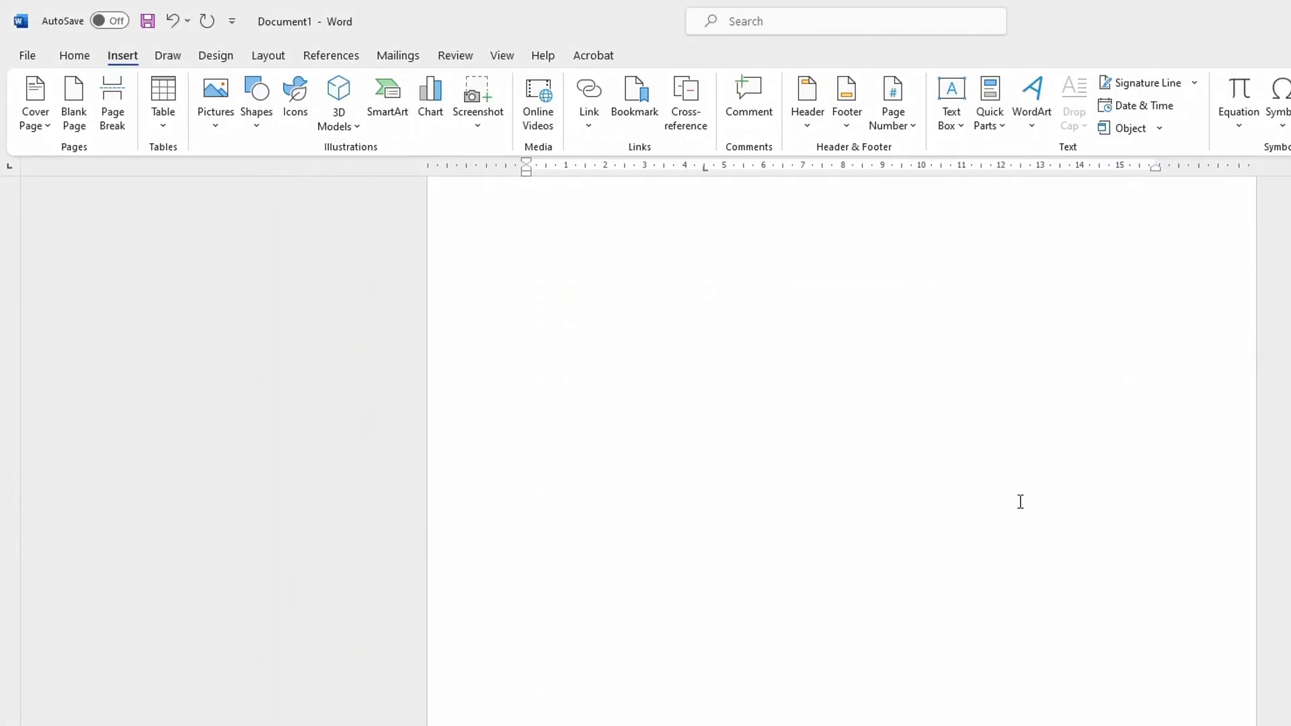
{"action": "scroll", "coordinate": [987, 512], "scroll_direction": "up", "scroll_amount": 10}
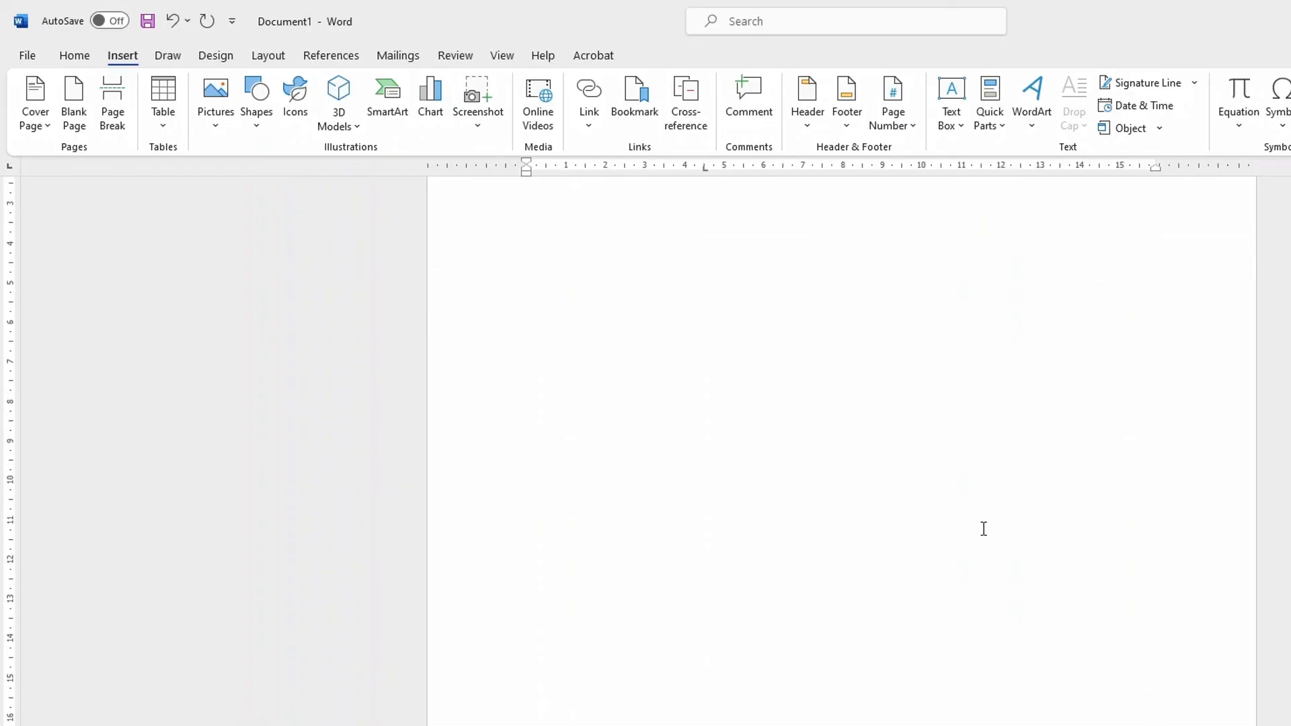
{"action": "scroll", "coordinate": [982, 550], "scroll_direction": "up", "scroll_amount": 12}
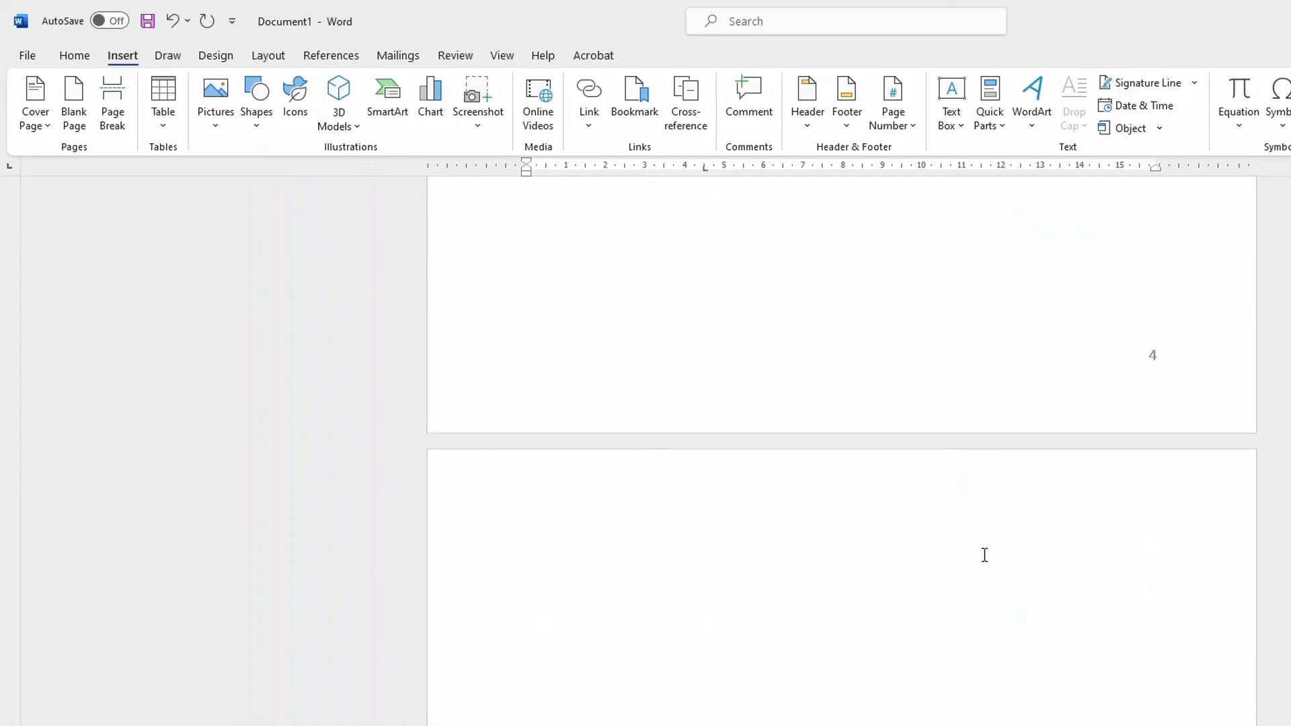
{"action": "scroll", "coordinate": [966, 536], "scroll_direction": "down", "scroll_amount": 3}
{"action": "scroll", "coordinate": [1009, 484], "scroll_direction": "down", "scroll_amount": 3}
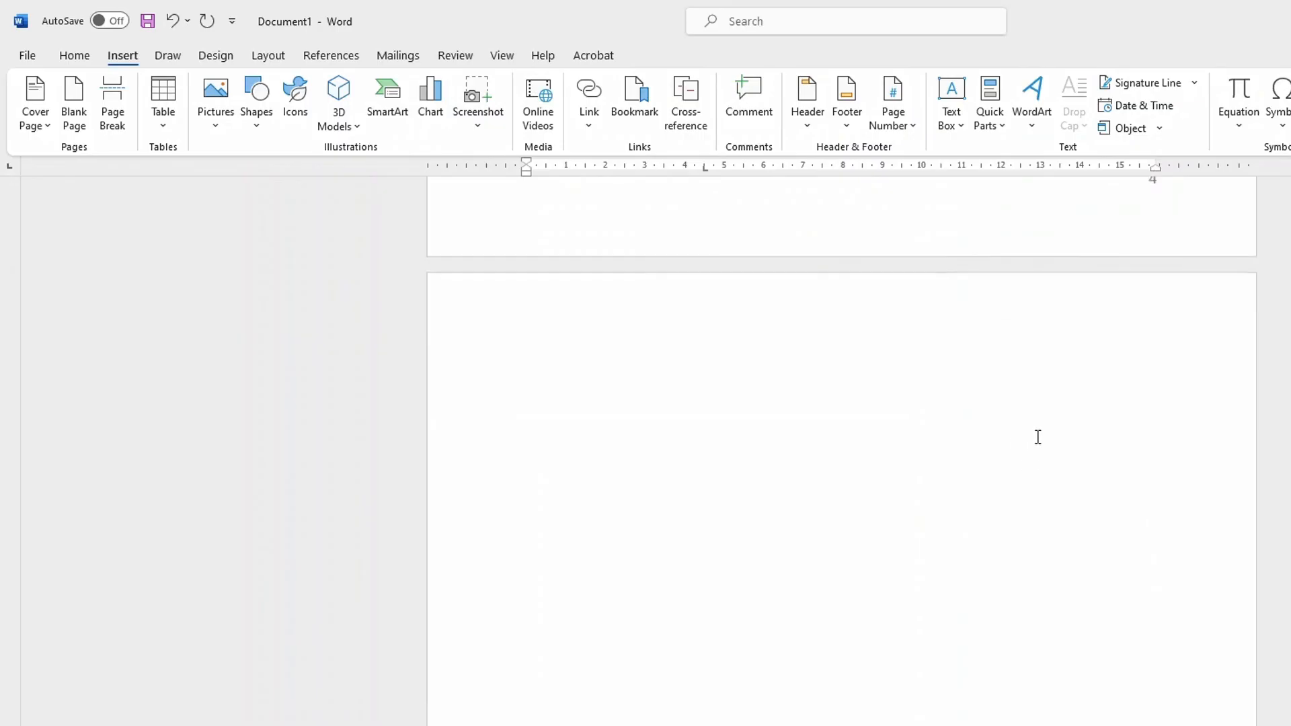
{"action": "left_click", "coordinate": [872, 464]}
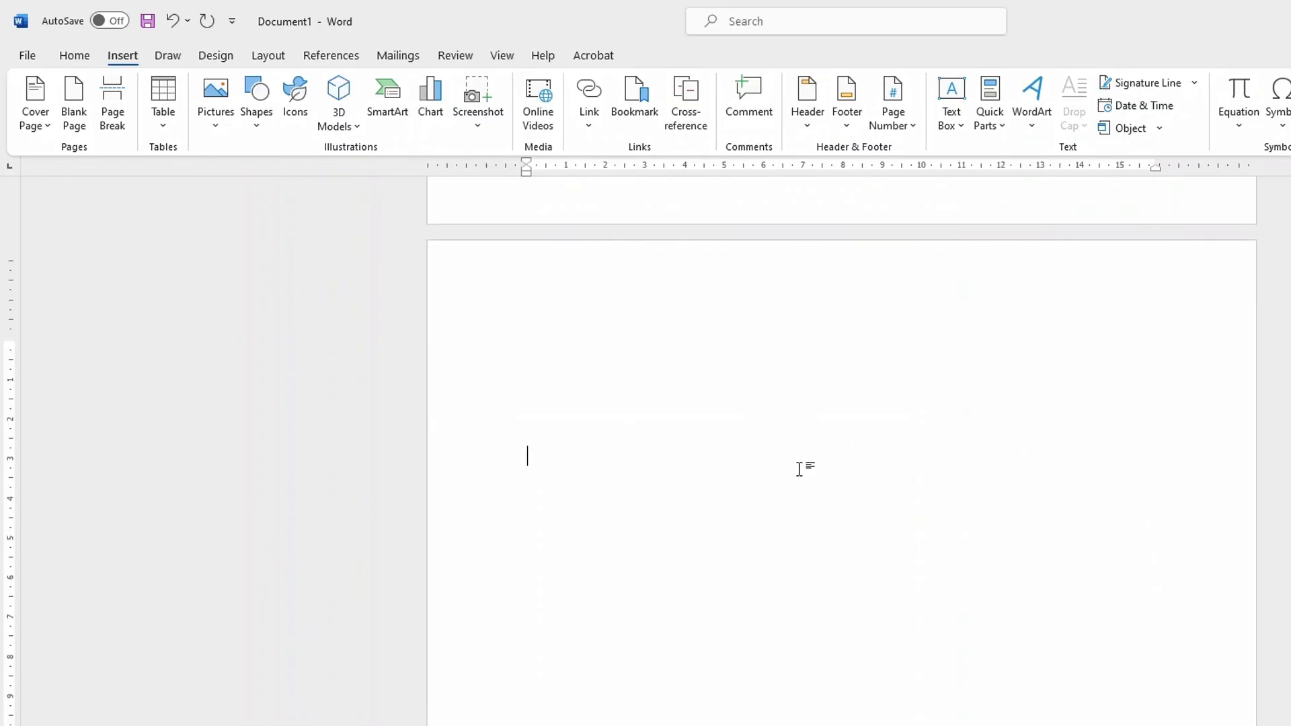
{"action": "scroll", "coordinate": [804, 465], "scroll_direction": "down", "scroll_amount": 5}
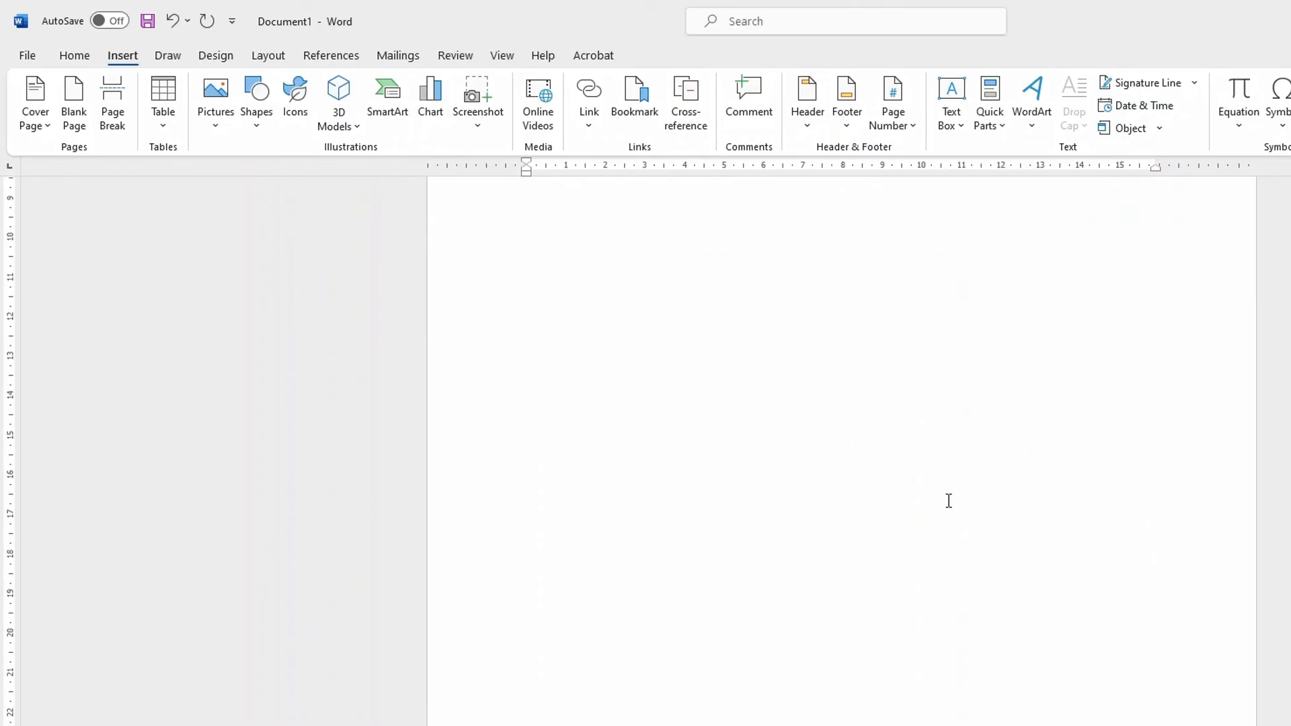
Examine the header and footer section labels and page number on the blank page after page 4, and return to the body text
{"action": "scroll", "coordinate": [825, 318], "scroll_direction": "up", "scroll_amount": 6}
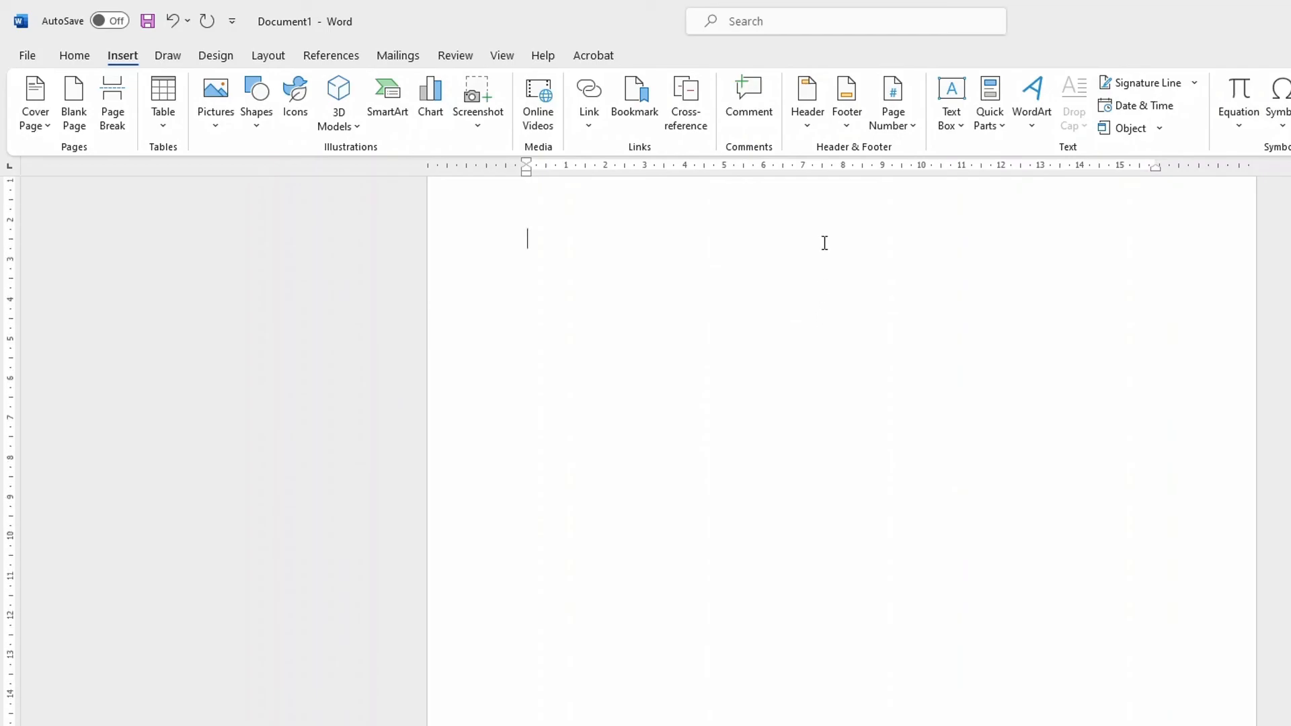
{"action": "scroll", "coordinate": [830, 232], "scroll_direction": "up", "scroll_amount": 2}
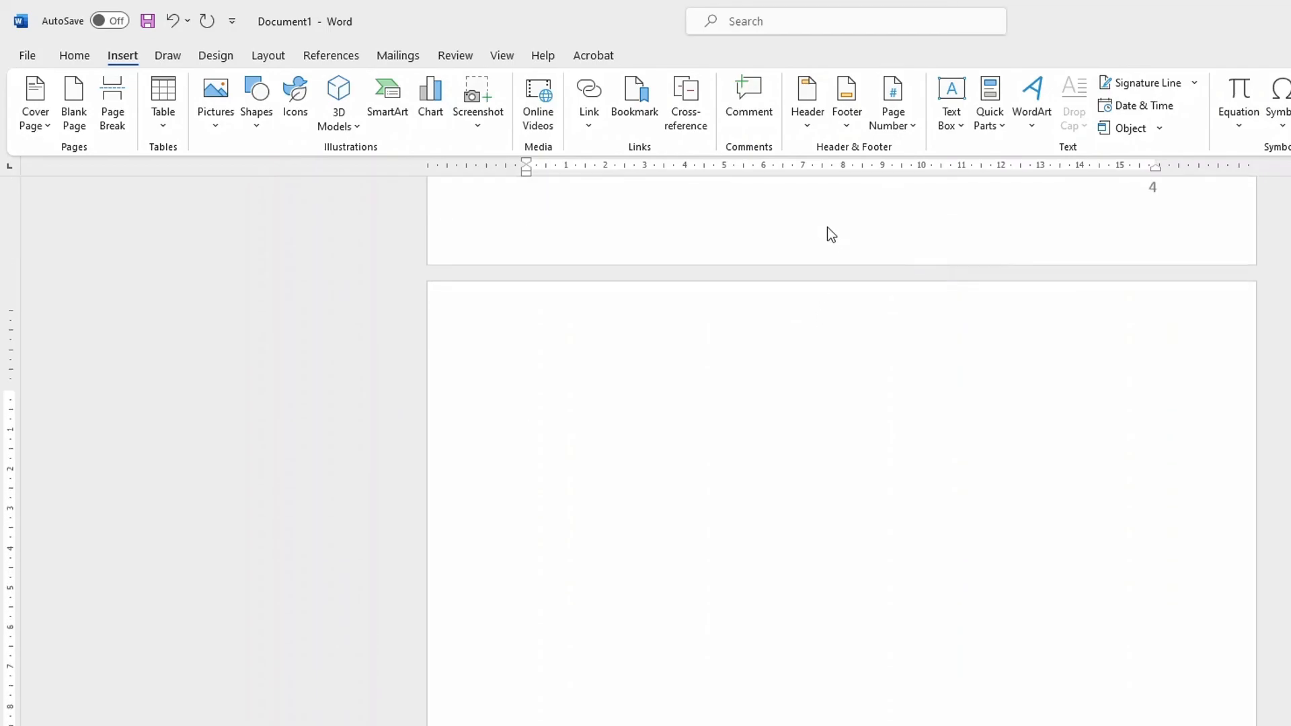
{"action": "double_click", "coordinate": [812, 305]}
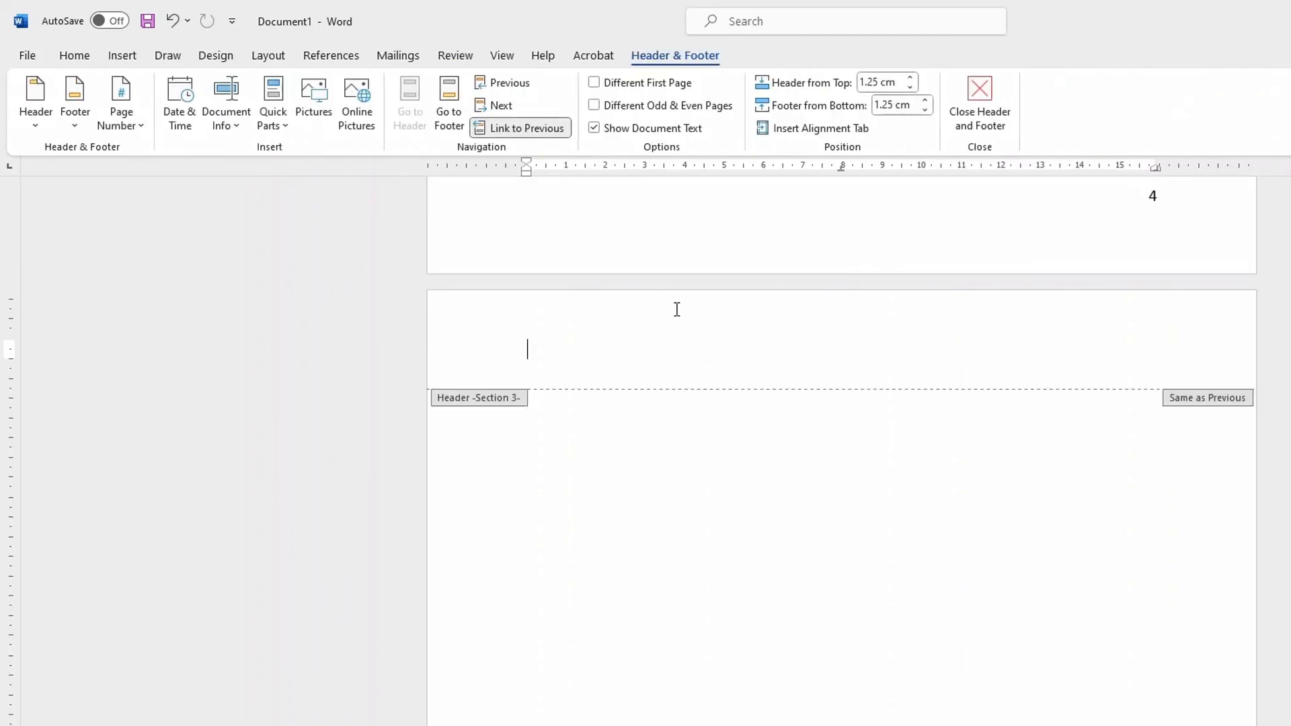
{"action": "scroll", "coordinate": [846, 350], "scroll_direction": "down", "scroll_amount": 2}
{"action": "scroll", "coordinate": [844, 329], "scroll_direction": "up", "scroll_amount": 3}
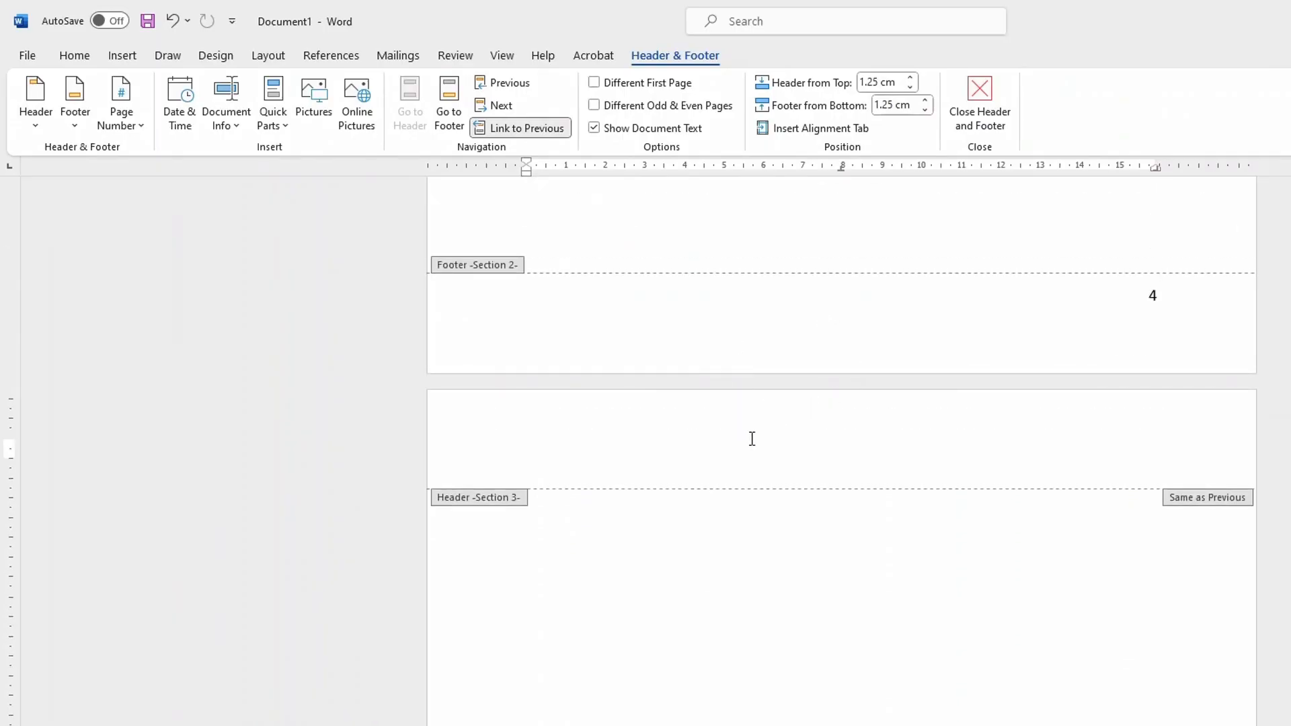
{"action": "scroll", "coordinate": [700, 475], "scroll_direction": "down", "scroll_amount": 6}
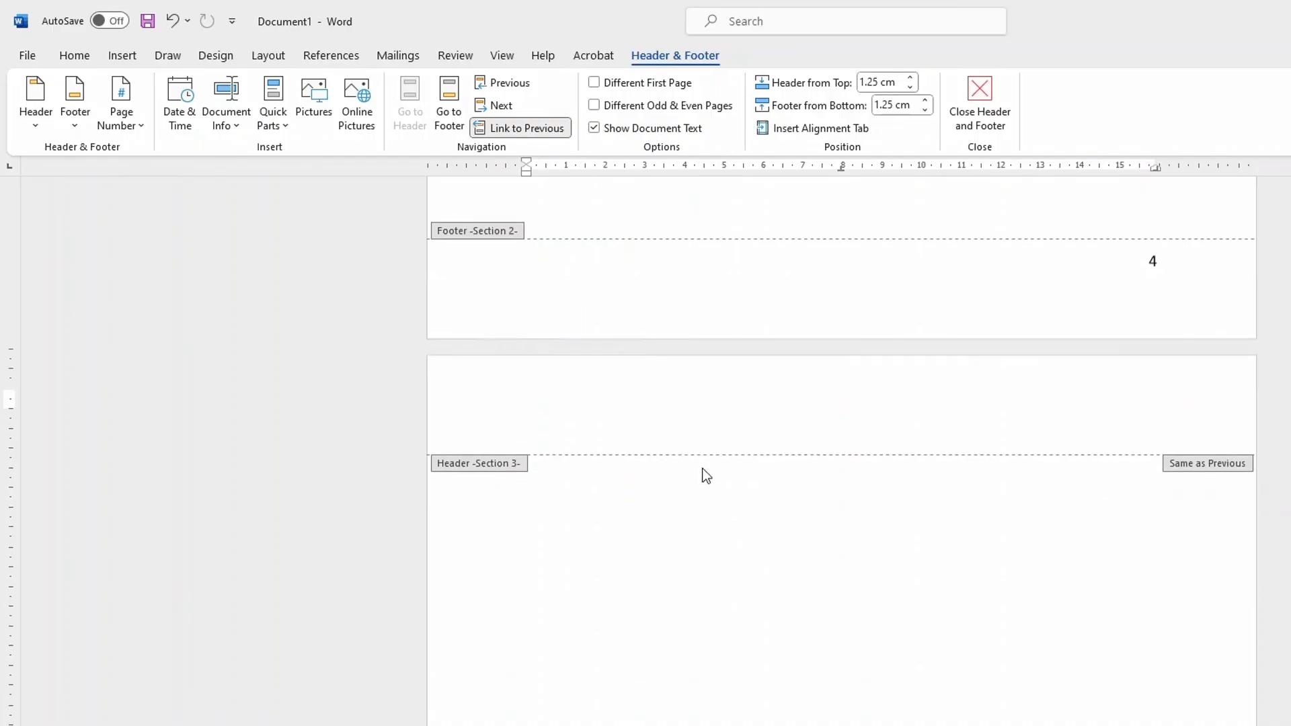
{"action": "scroll", "coordinate": [929, 426], "scroll_direction": "down", "scroll_amount": 4}
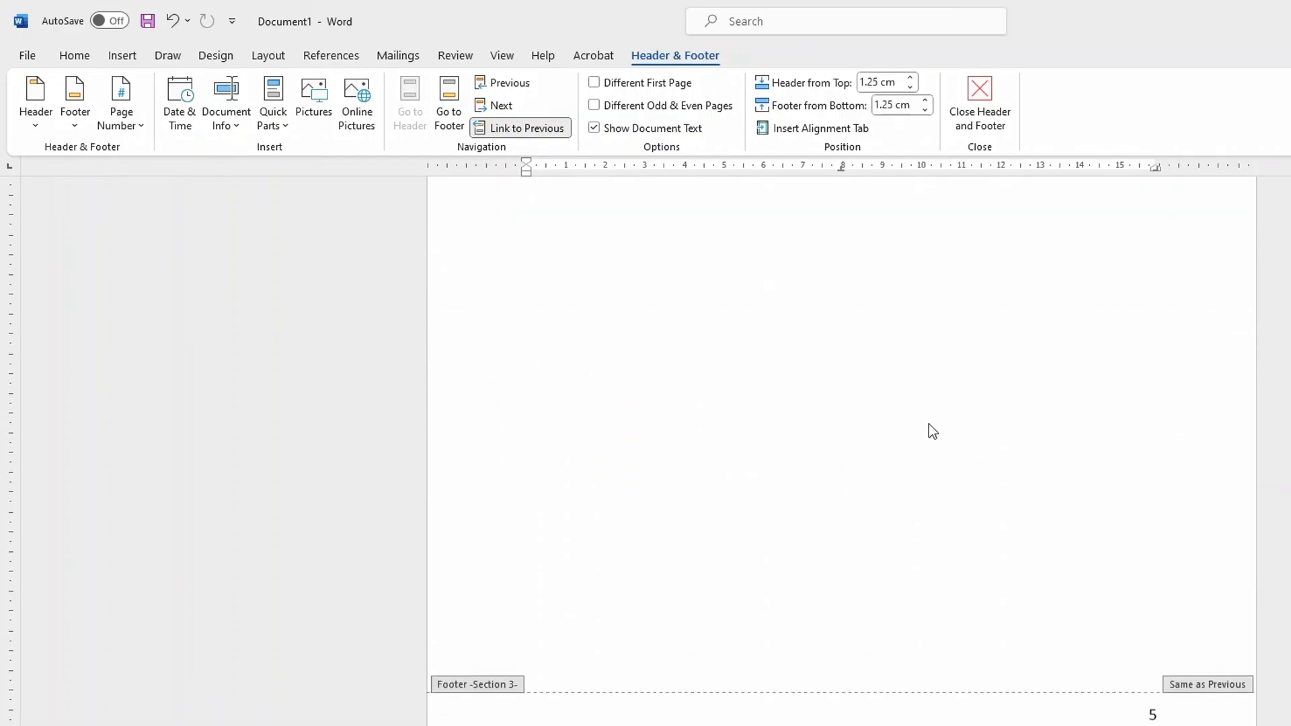
{"action": "scroll", "coordinate": [722, 447], "scroll_direction": "up", "scroll_amount": 1}
{"action": "scroll", "coordinate": [817, 378], "scroll_direction": "up", "scroll_amount": 10}
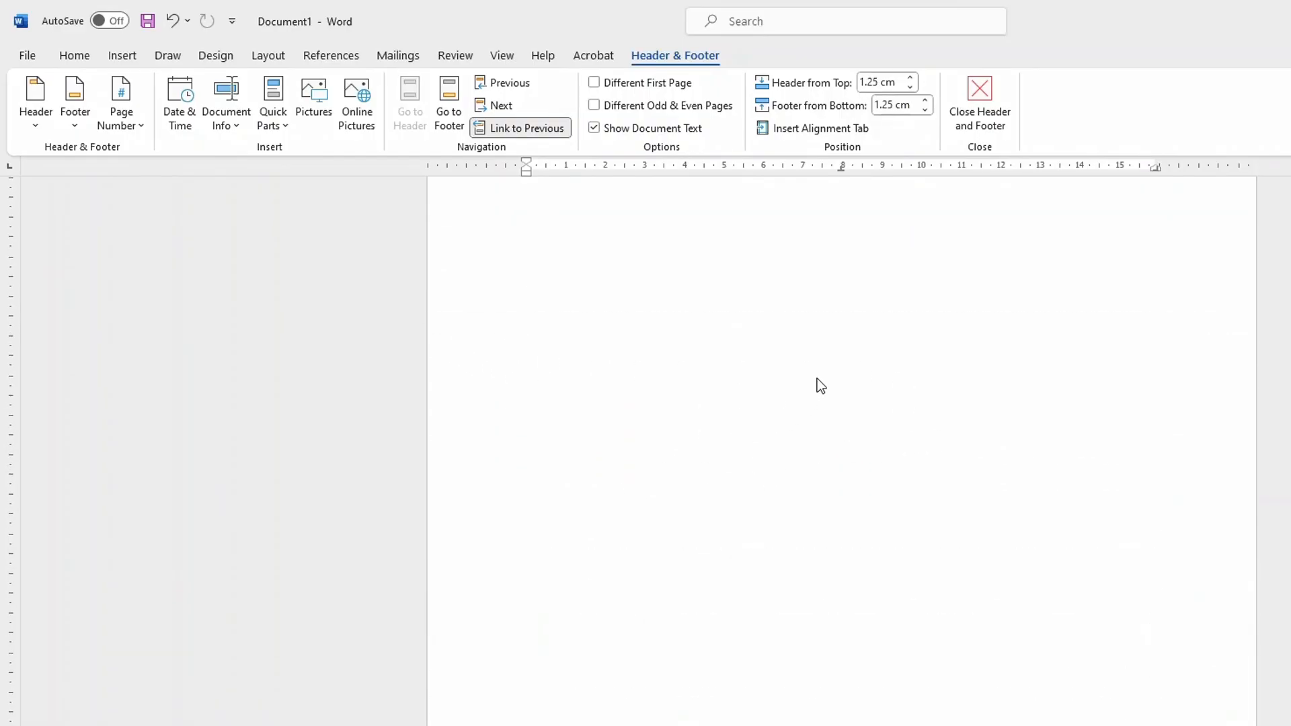
{"action": "double_click", "coordinate": [800, 369]}
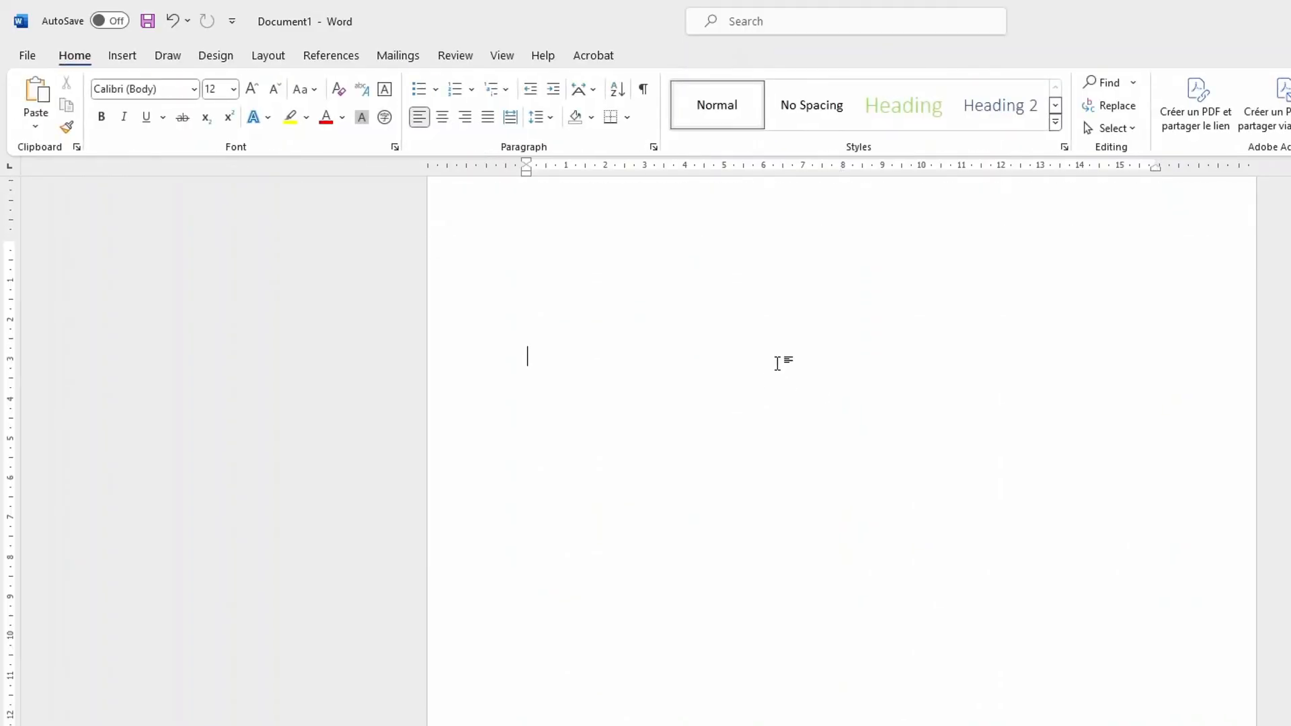
Set the page orientation of the section on the blank page after page 4 to landscape
{"action": "scroll", "coordinate": [780, 360], "scroll_direction": "up", "scroll_amount": 2}
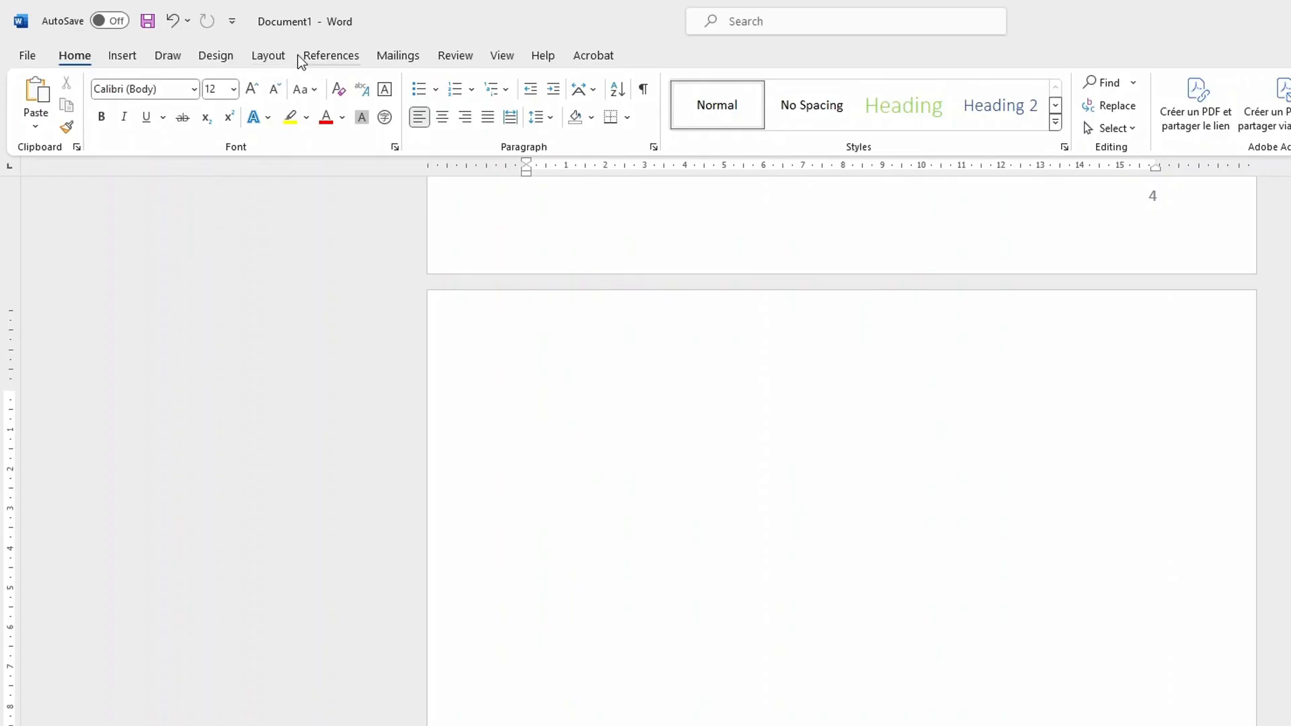
{"action": "left_click", "coordinate": [221, 56]}
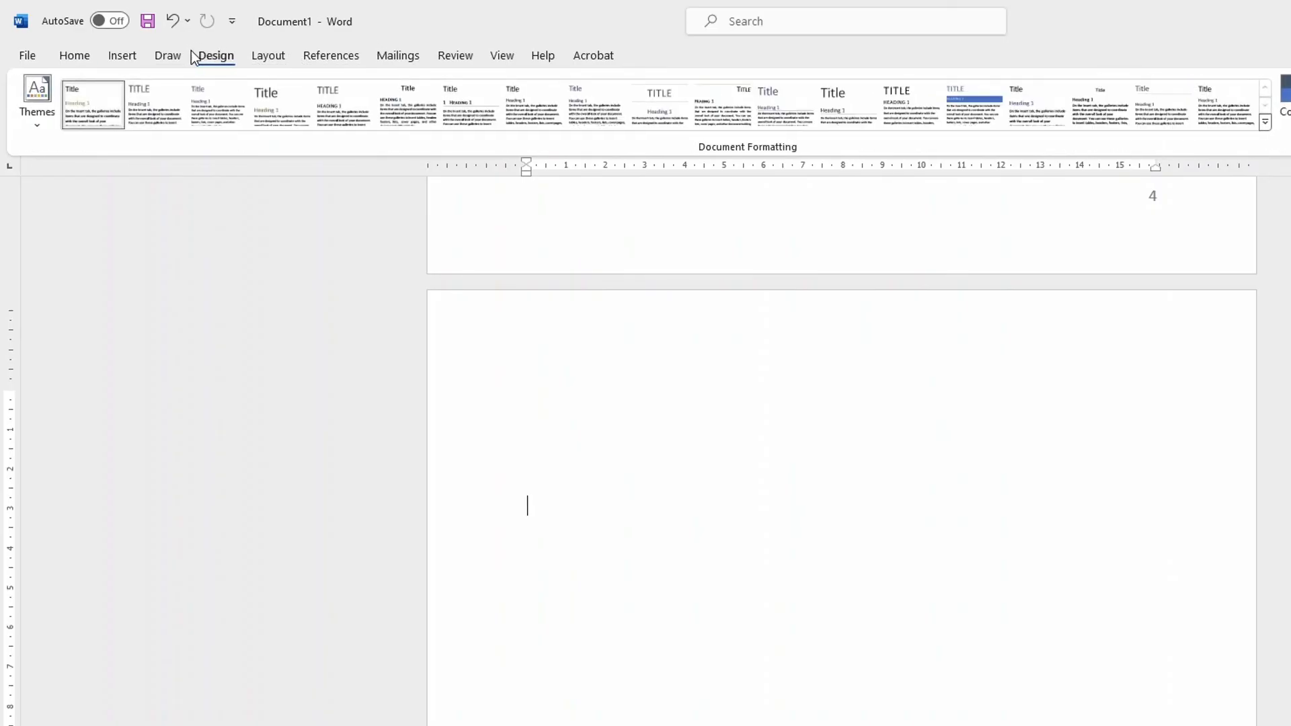
{"action": "left_click", "coordinate": [266, 61]}
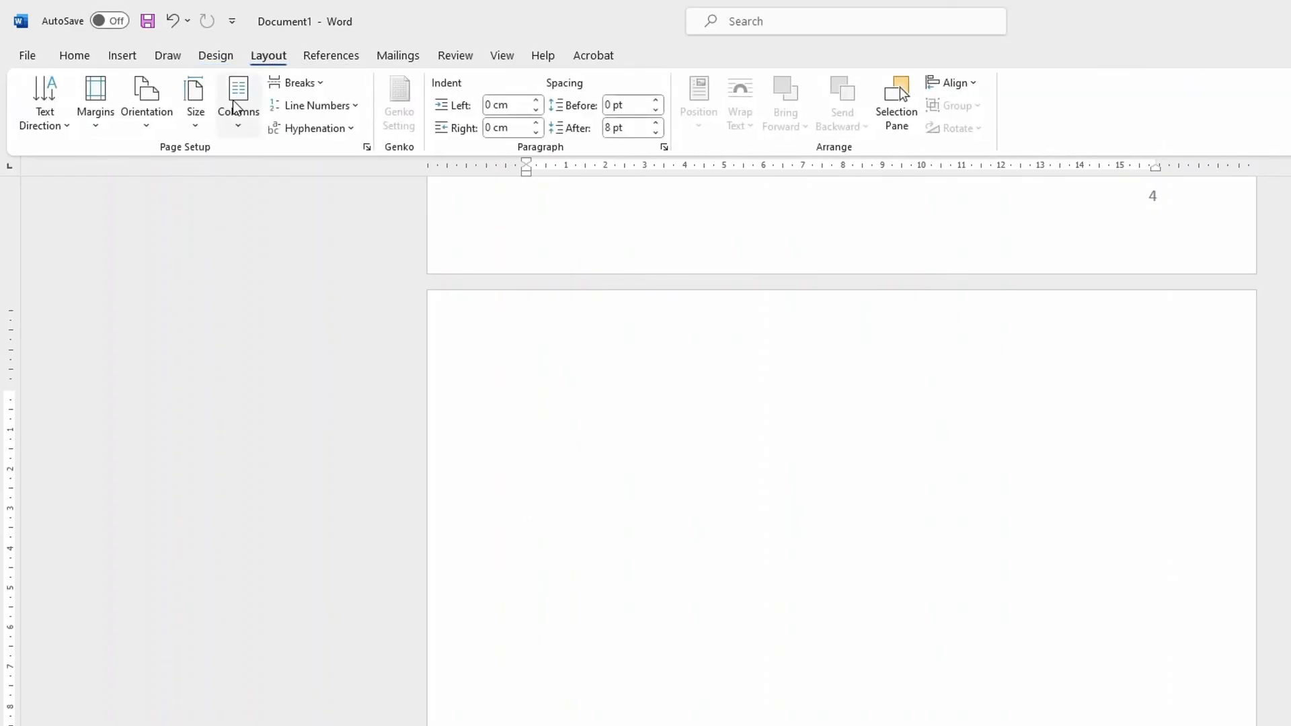
{"action": "left_click", "coordinate": [144, 126]}
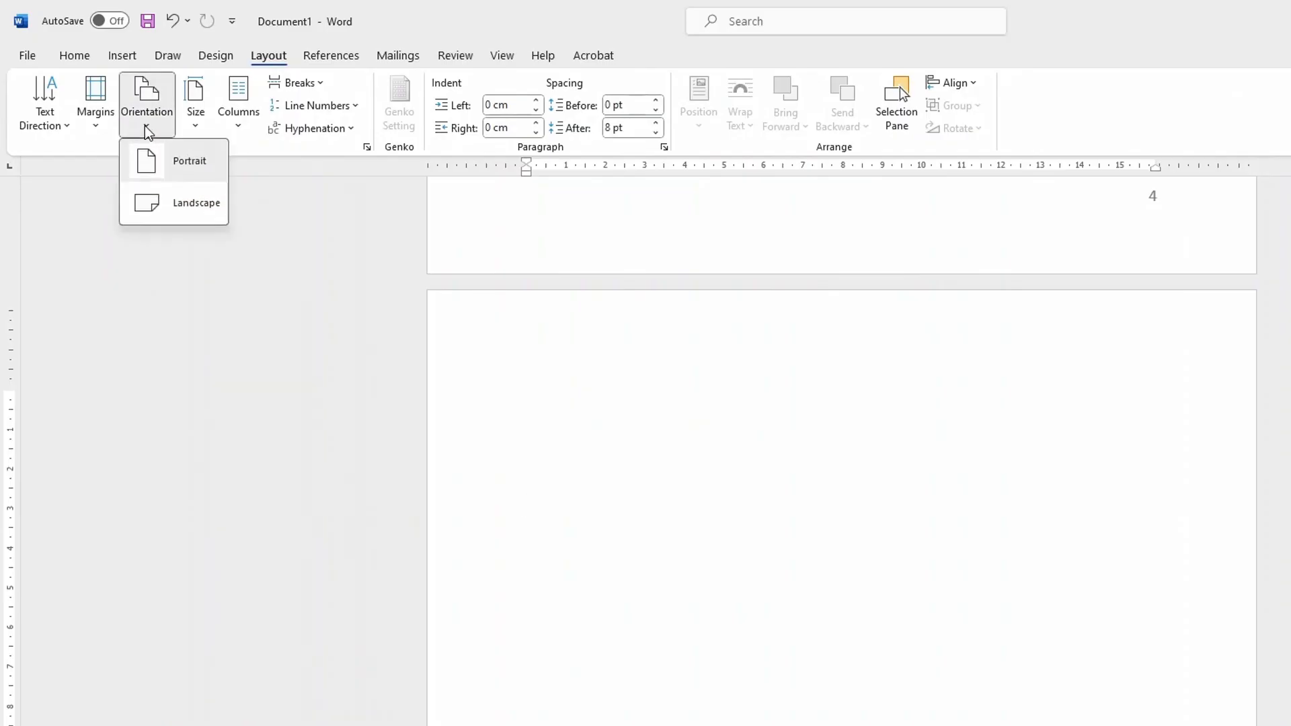
{"action": "left_click", "coordinate": [193, 207]}
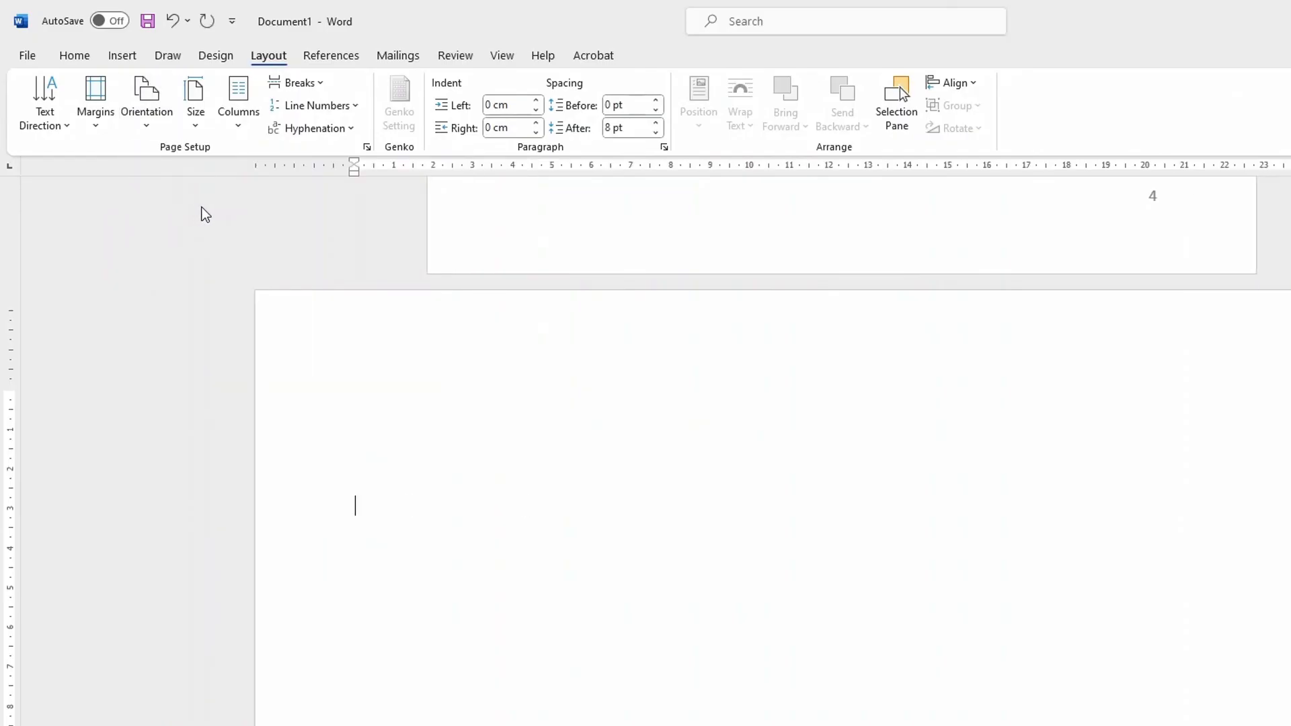
Compare the orientation and page numbers of the landscape page with the pages before and after it
{"action": "scroll", "coordinate": [903, 484], "scroll_direction": "down", "scroll_amount": 11}
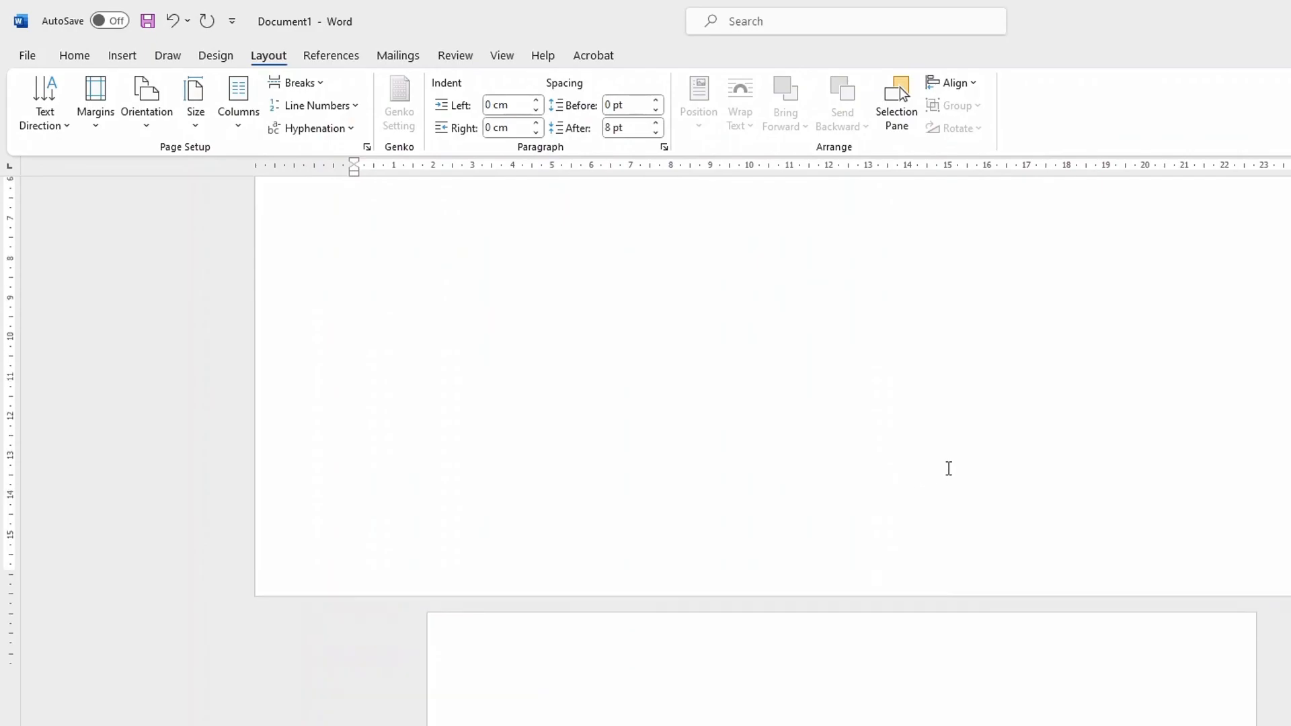
{"action": "scroll", "coordinate": [949, 470], "scroll_direction": "up", "scroll_amount": 8}
{"action": "scroll", "coordinate": [911, 413], "scroll_direction": "down", "scroll_amount": 4}
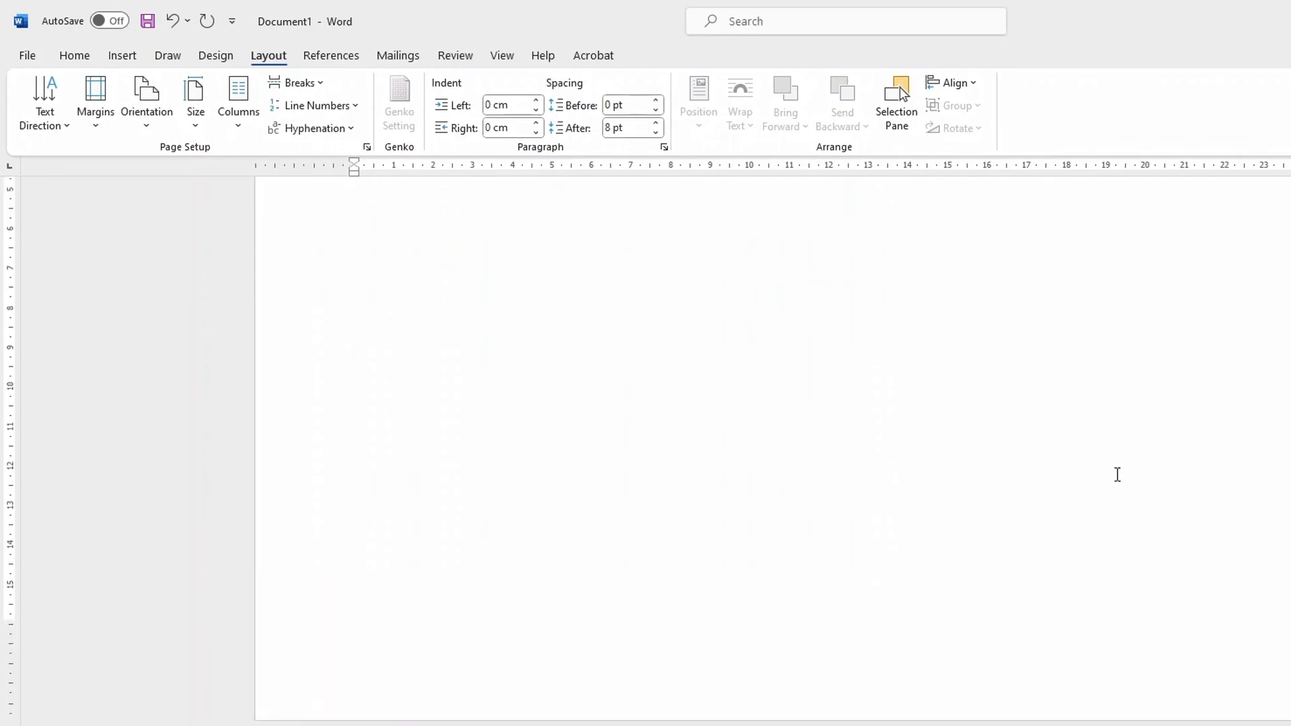
{"action": "scroll", "coordinate": [1135, 473], "scroll_direction": "up", "scroll_amount": 12}
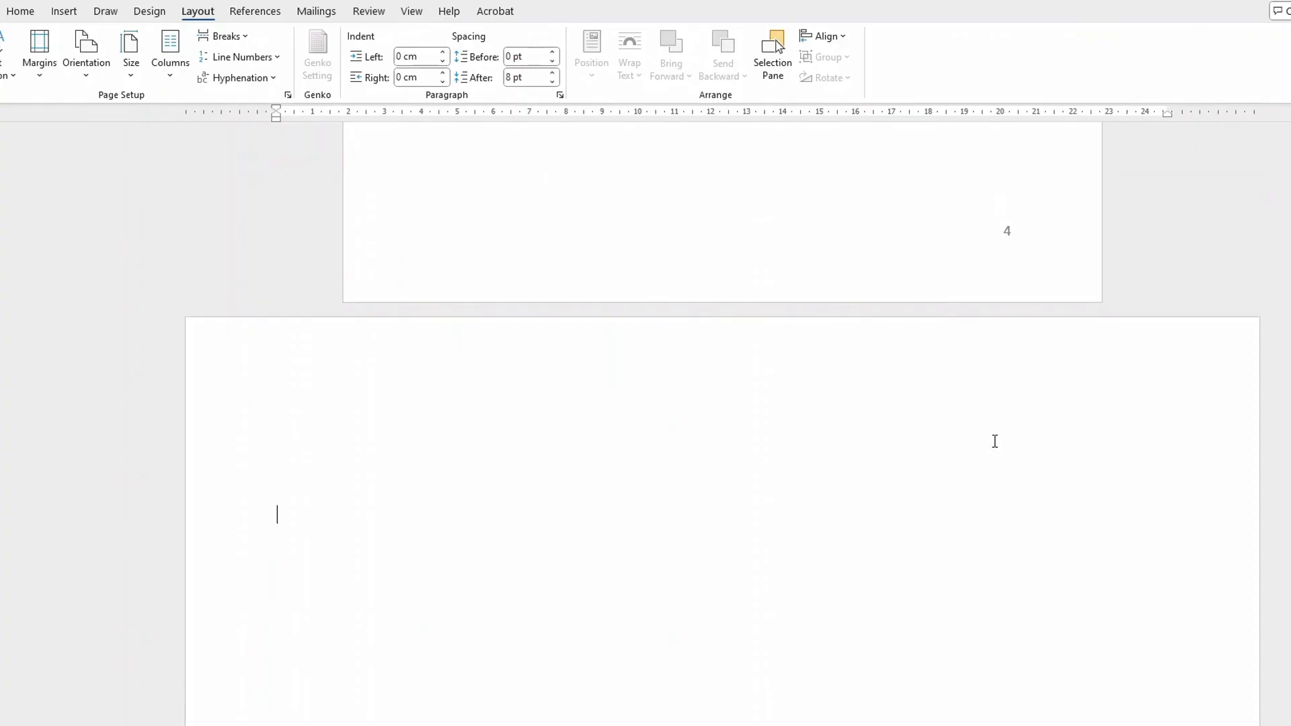
{"action": "scroll", "coordinate": [996, 440], "scroll_direction": "down", "scroll_amount": 3}
{"action": "scroll", "coordinate": [994, 426], "scroll_direction": "down", "scroll_amount": 2}
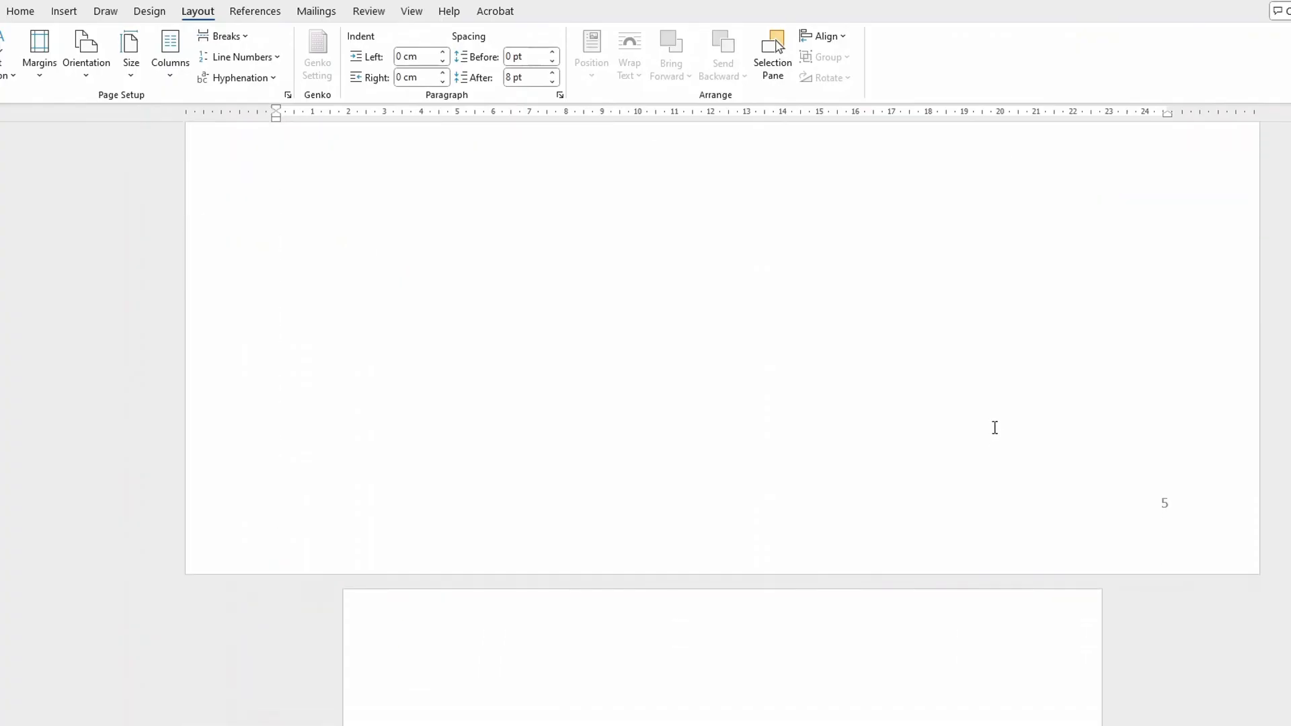
{"action": "scroll", "coordinate": [998, 431], "scroll_direction": "up", "scroll_amount": 5}
{"action": "scroll", "coordinate": [994, 421], "scroll_direction": "up", "scroll_amount": 1}
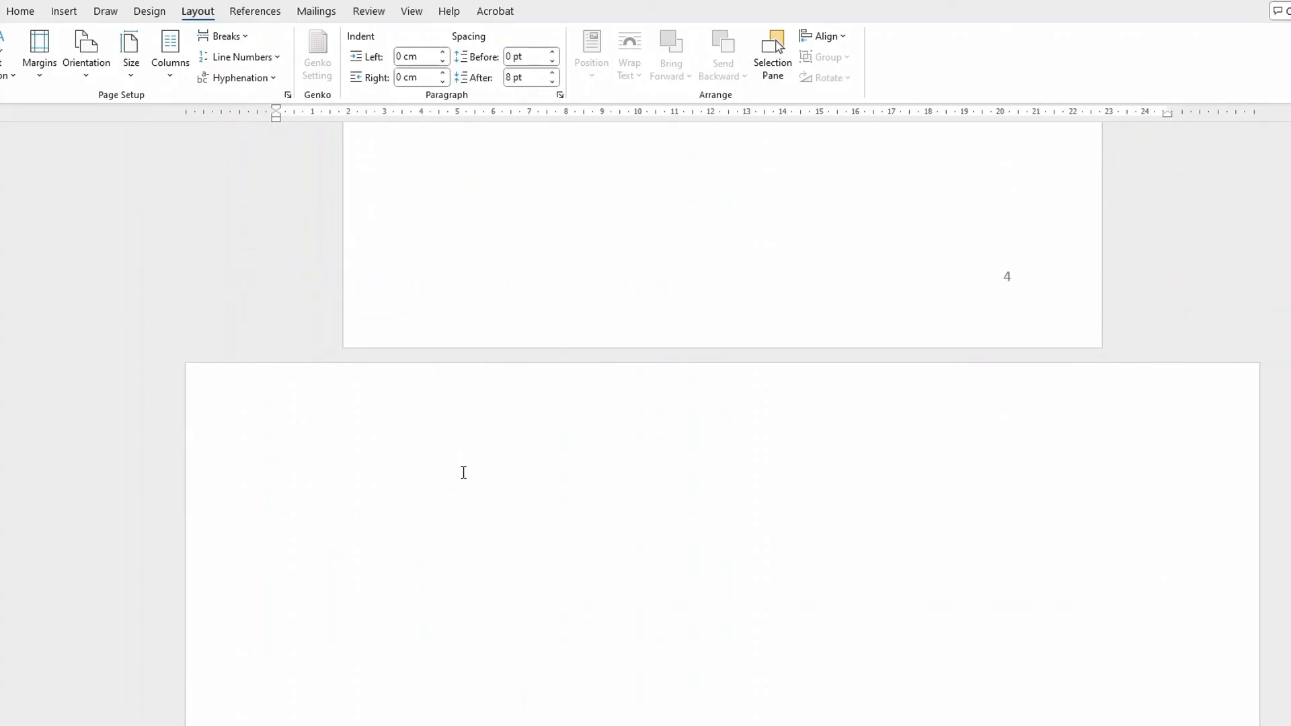
Add another page to the landscape section and check its orientation and page number
{"action": "scroll", "coordinate": [495, 518], "scroll_direction": "down", "scroll_amount": 2}
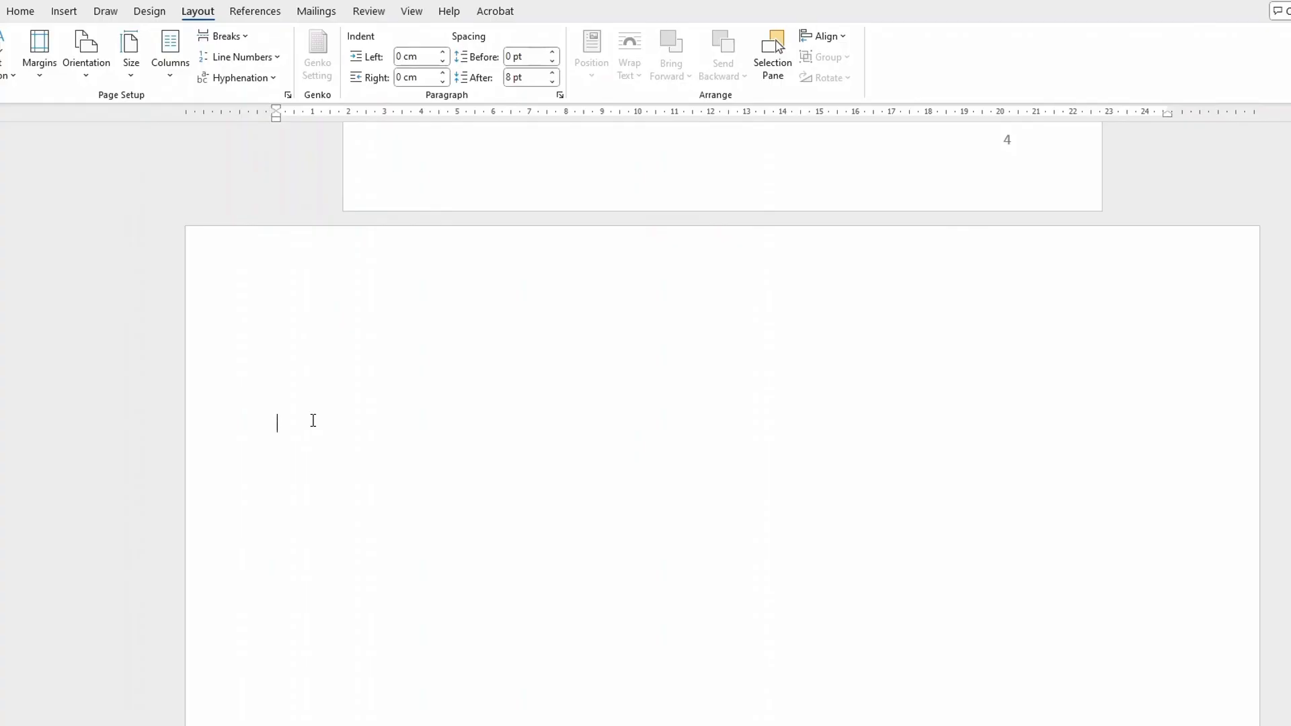
{"action": "scroll", "coordinate": [313, 420], "scroll_direction": "down", "scroll_amount": 5}
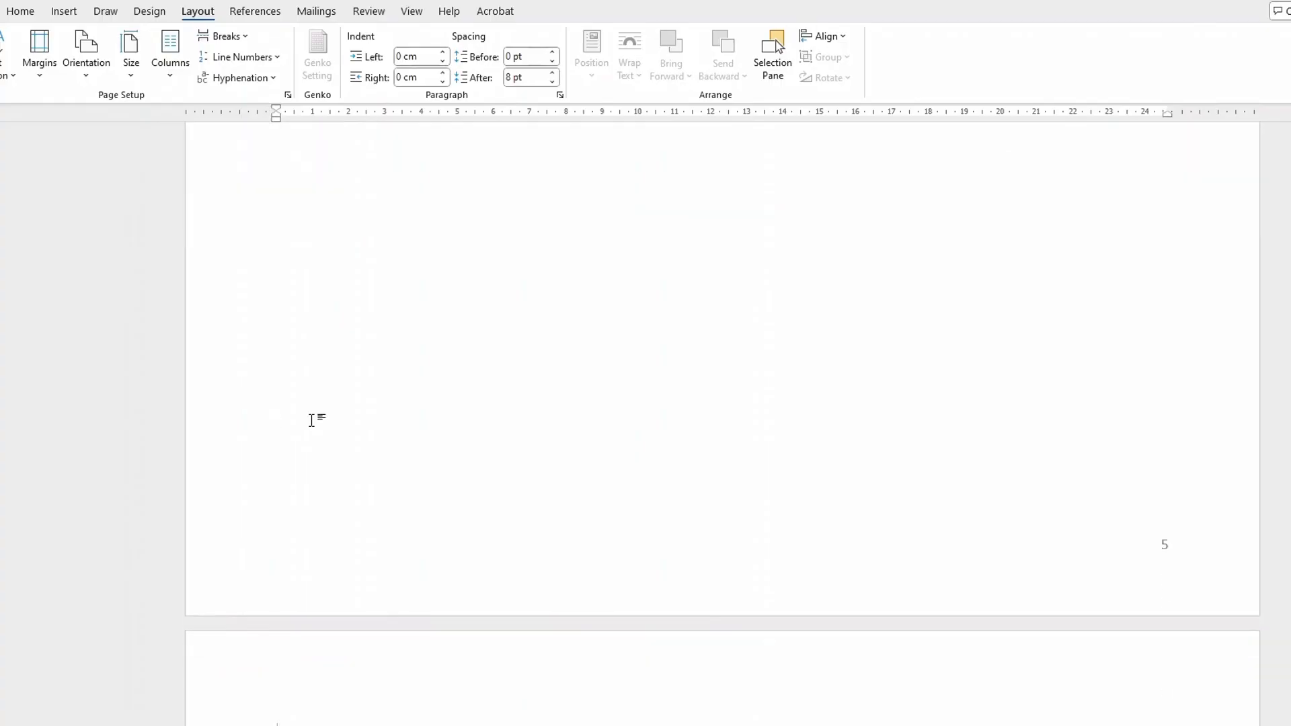
{"action": "scroll", "coordinate": [740, 461], "scroll_direction": "down", "scroll_amount": 14}
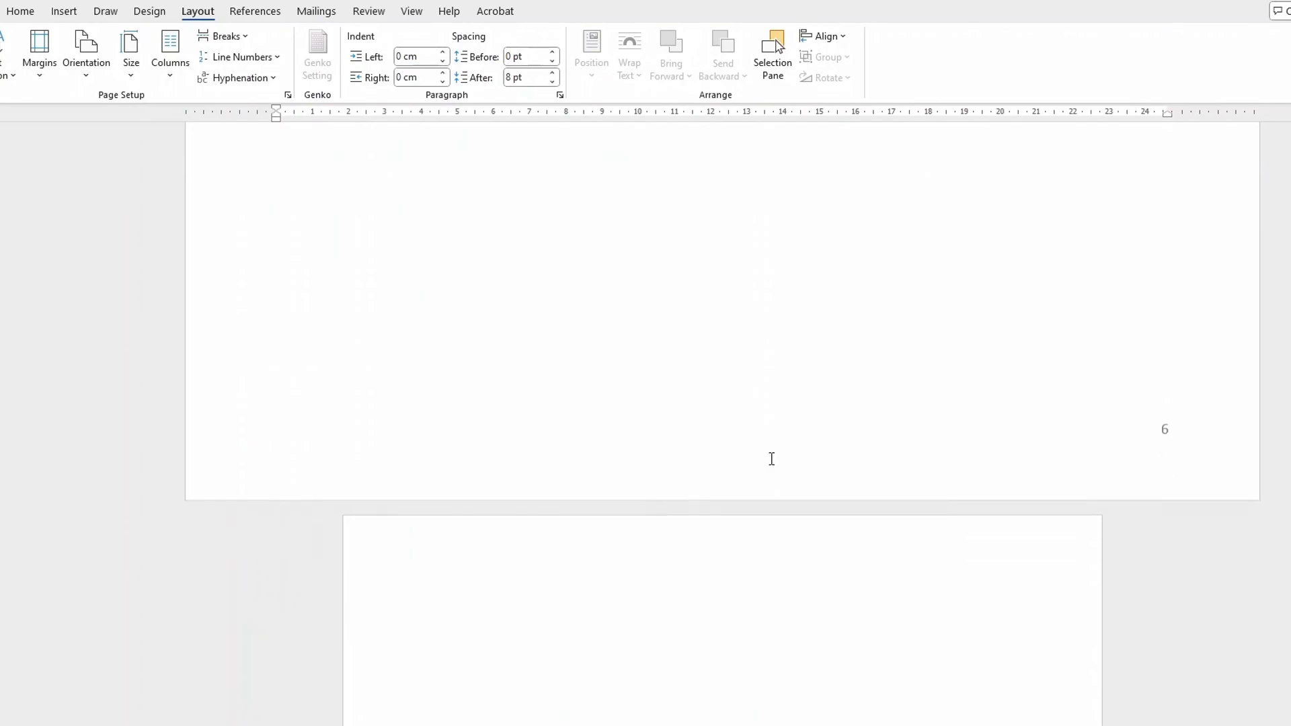
{"action": "scroll", "coordinate": [766, 447], "scroll_direction": "up", "scroll_amount": 20}
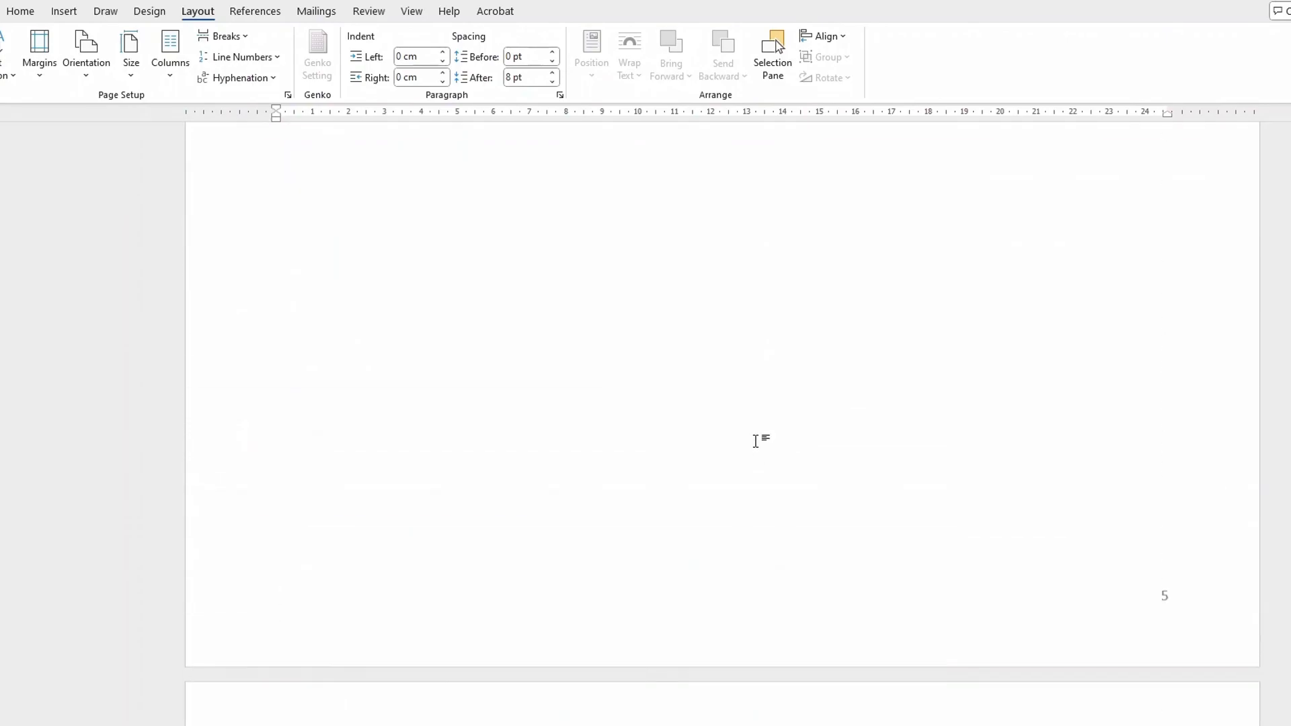
{"action": "scroll", "coordinate": [755, 441], "scroll_direction": "up", "scroll_amount": 3}
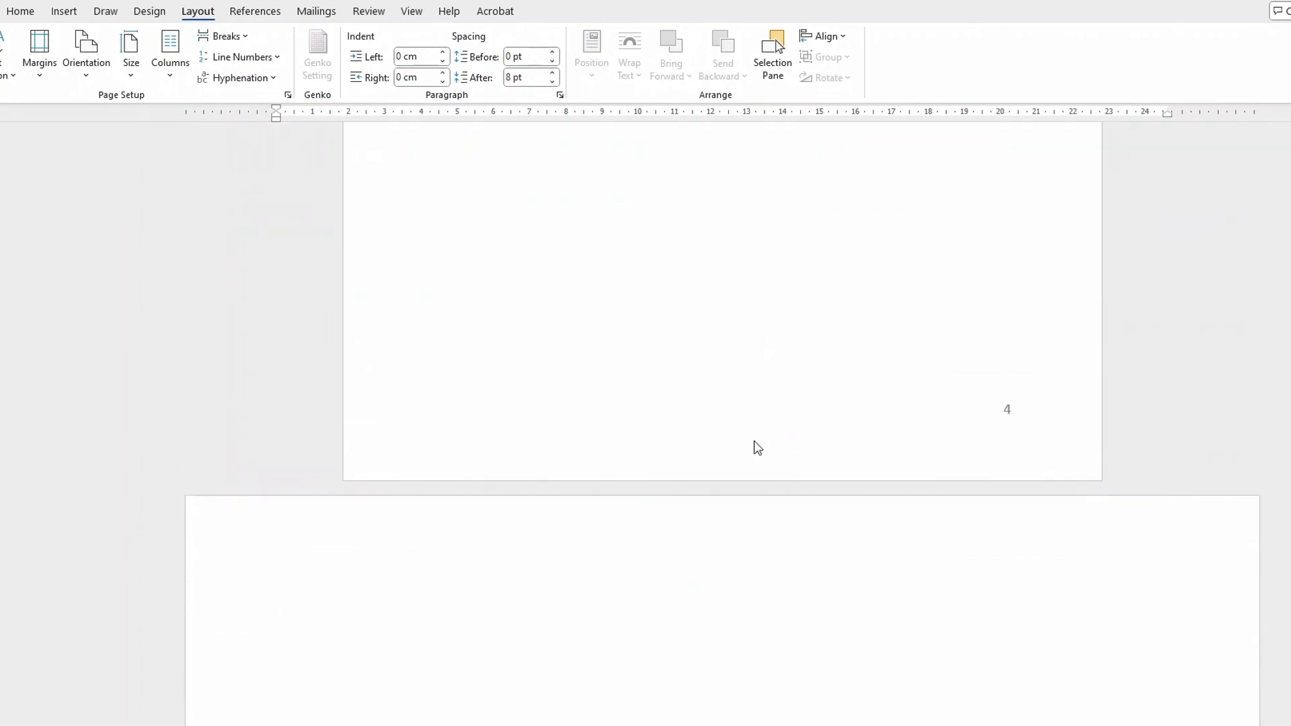
Insert a caption with the Table label at the top of the first landscape page and title it "Grades"
{"action": "scroll", "coordinate": [756, 443], "scroll_direction": "down", "scroll_amount": 3}
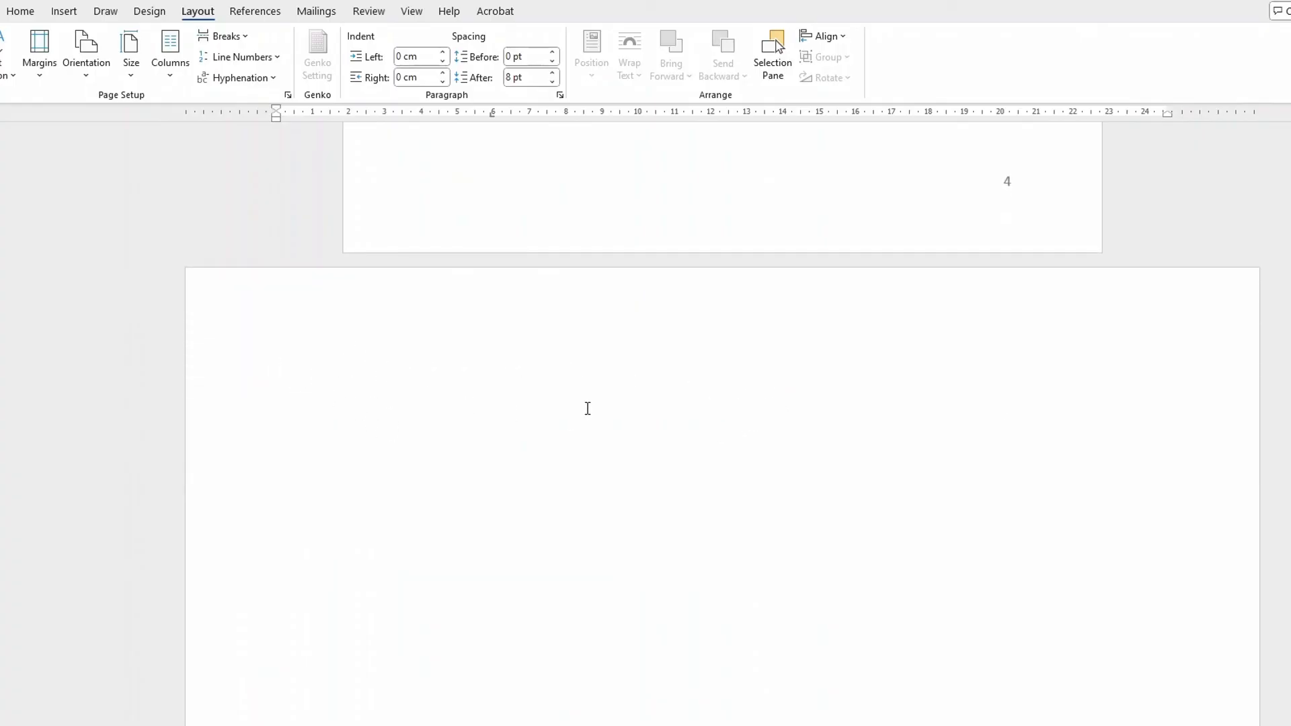
{"action": "scroll", "coordinate": [587, 408], "scroll_direction": "up", "scroll_amount": 4}
{"action": "scroll", "coordinate": [571, 421], "scroll_direction": "down", "scroll_amount": 2}
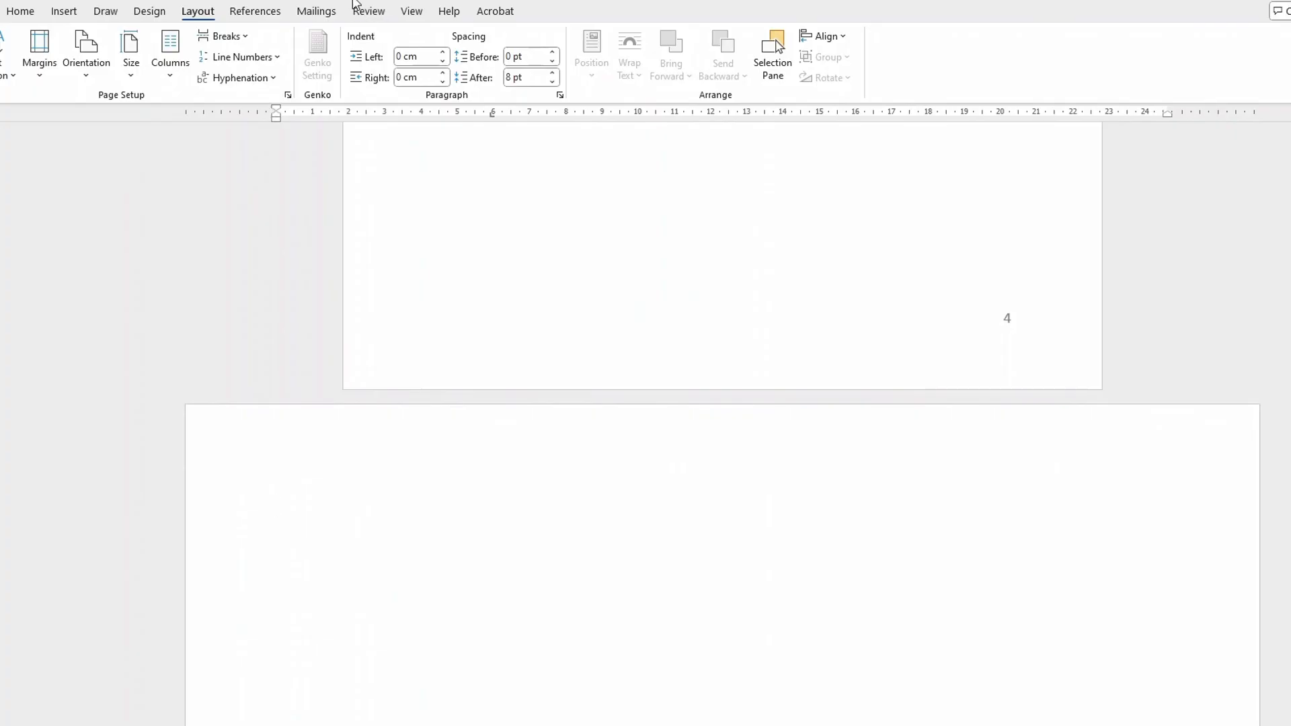
{"action": "left_click", "coordinate": [67, 12]}
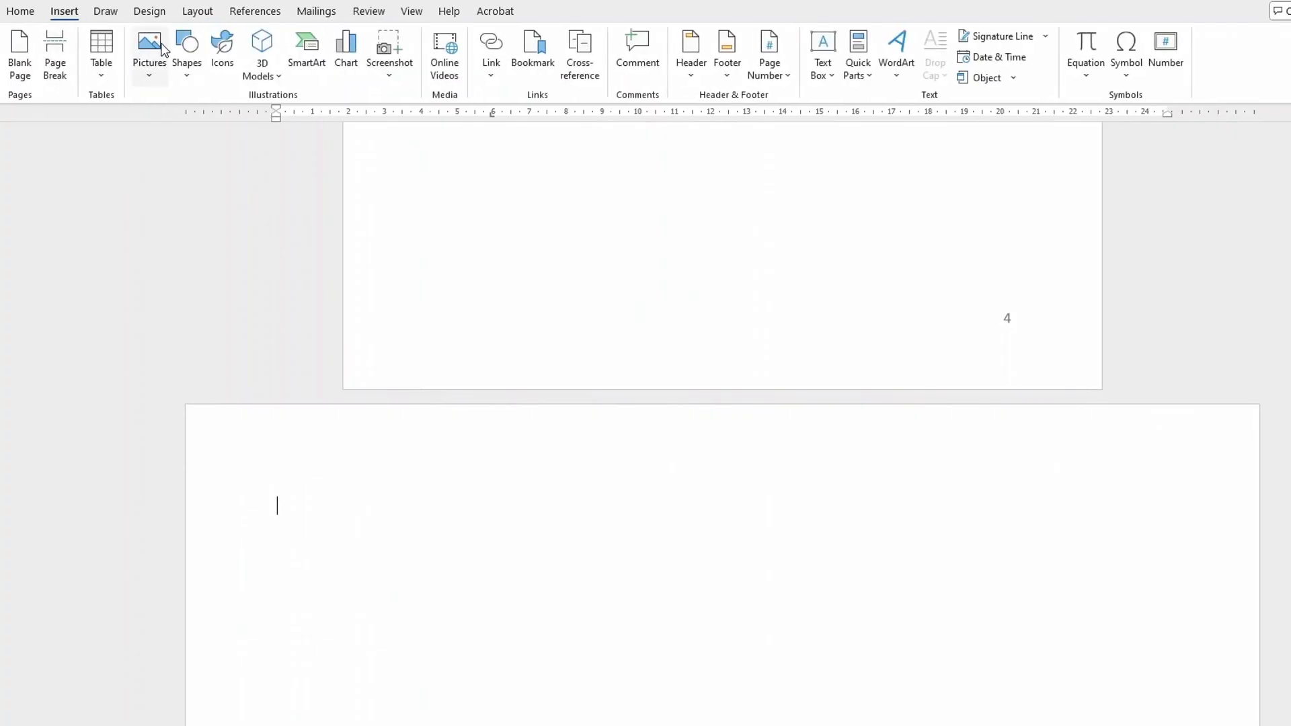
{"action": "left_click", "coordinate": [269, 10]}
{"action": "left_click", "coordinate": [544, 62]}
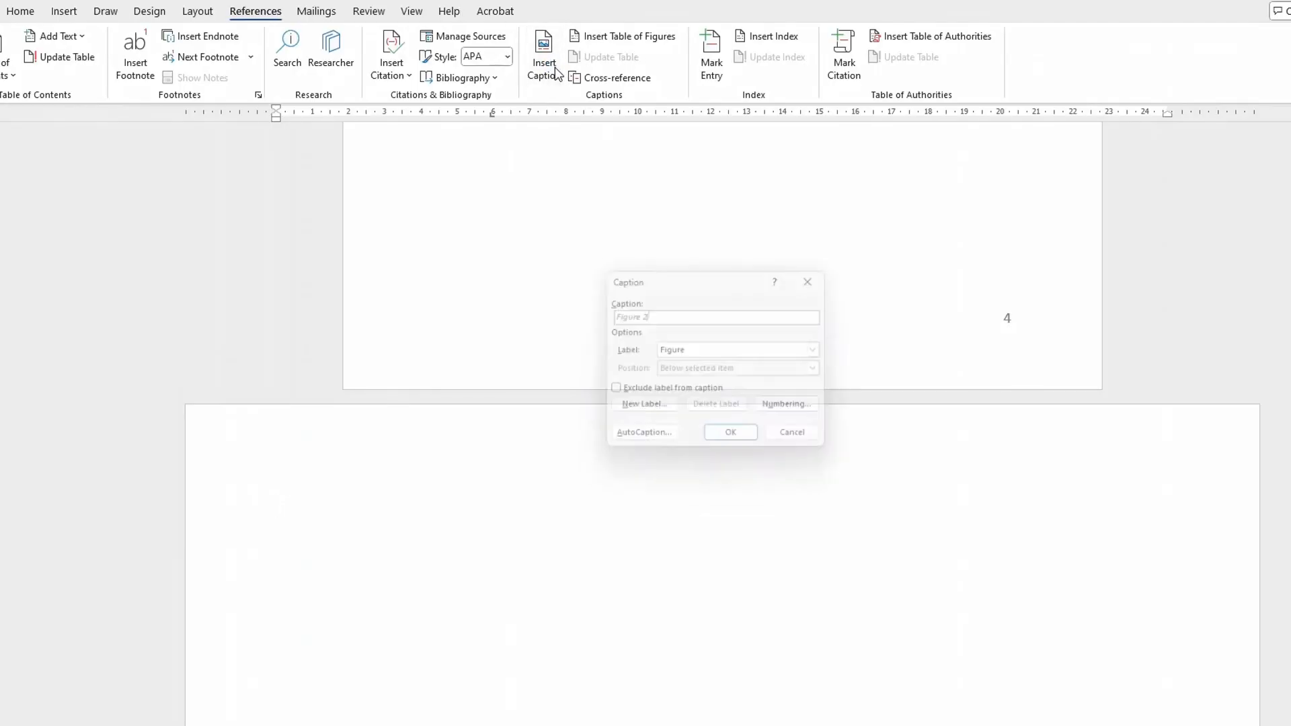
{"action": "left_click", "coordinate": [826, 351]}
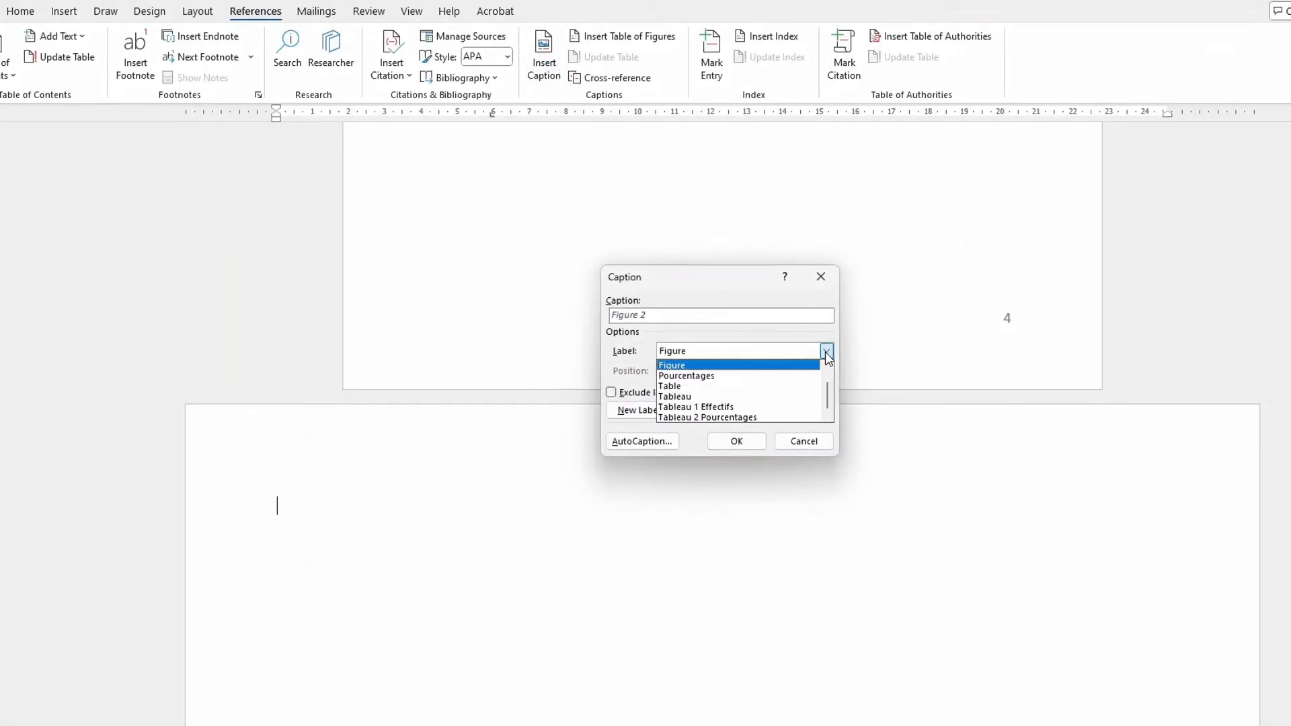
{"action": "left_click", "coordinate": [676, 384]}
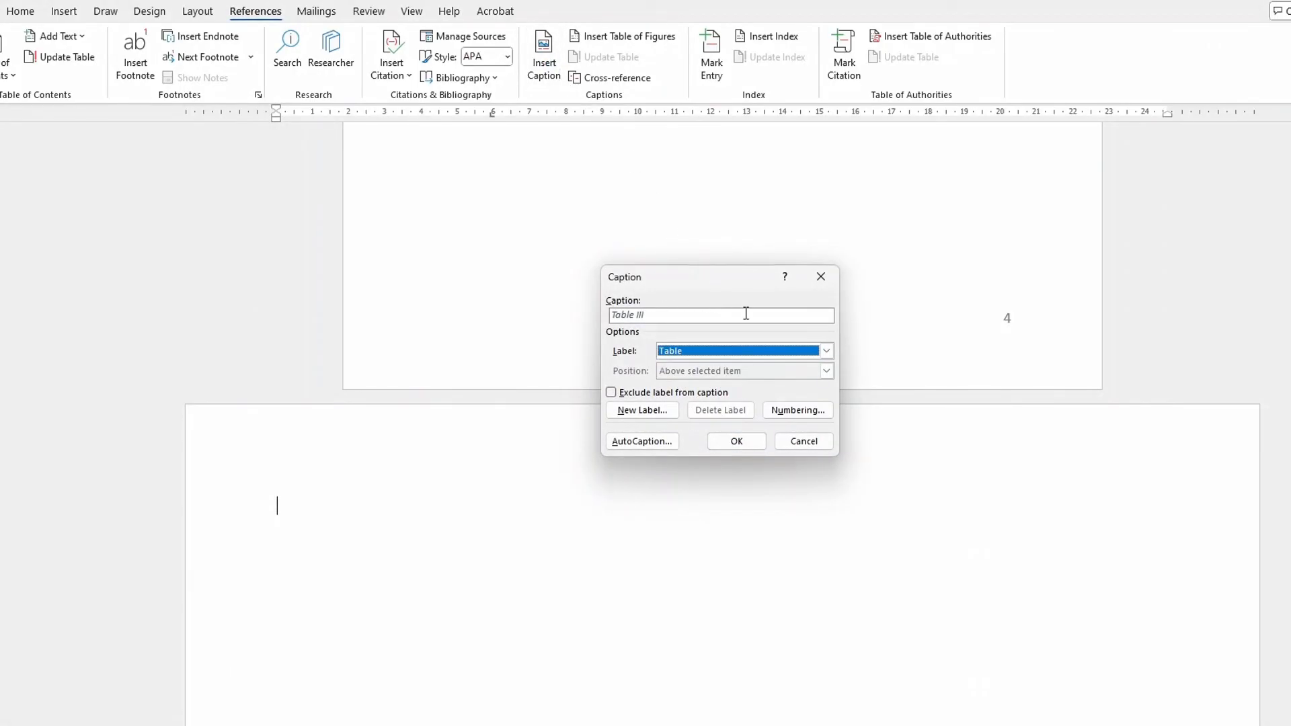
{"action": "left_click", "coordinate": [737, 441]}
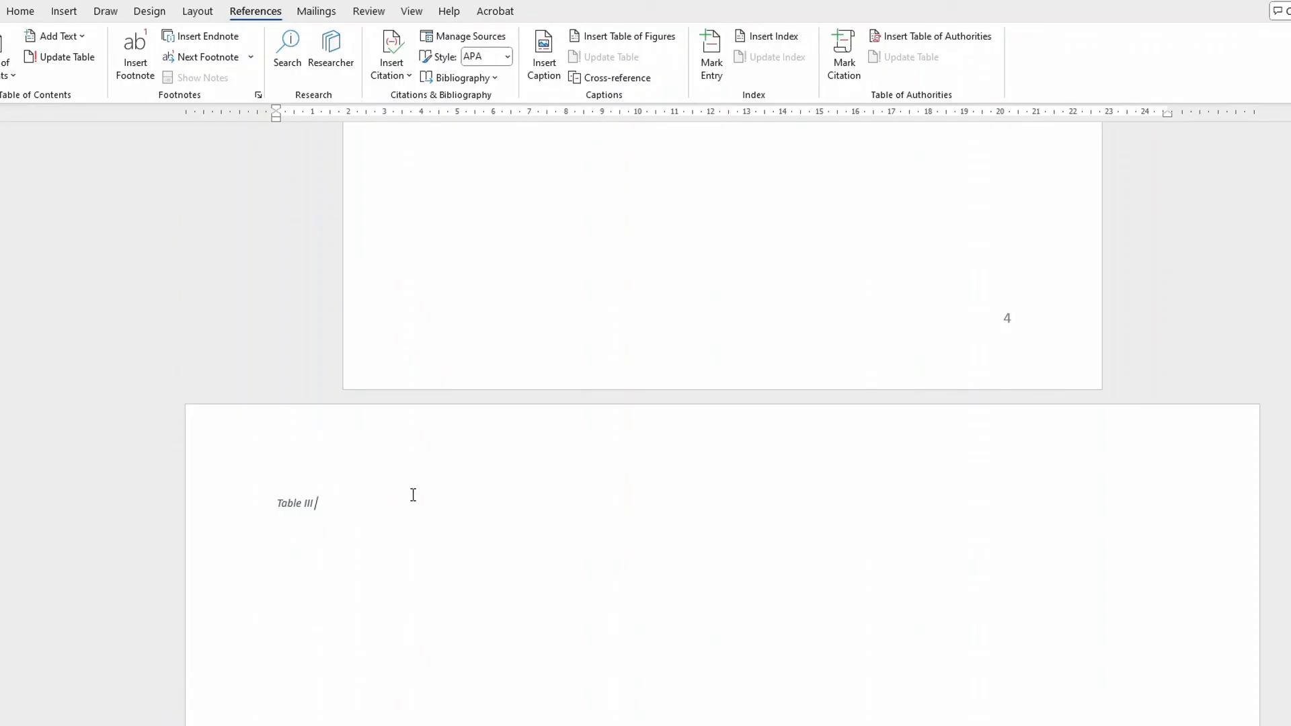
{"action": "key", "text": "Caps_Lock"}
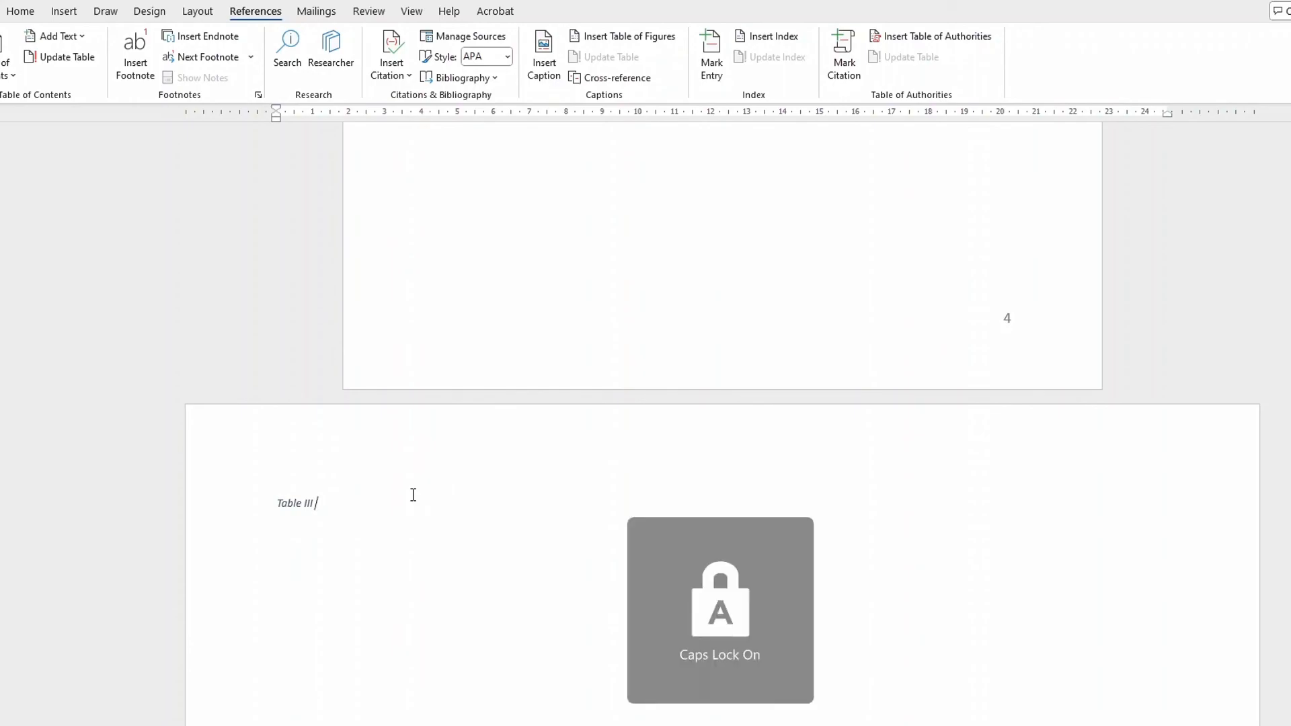
{"action": "key", "text": "Caps_Lock"}
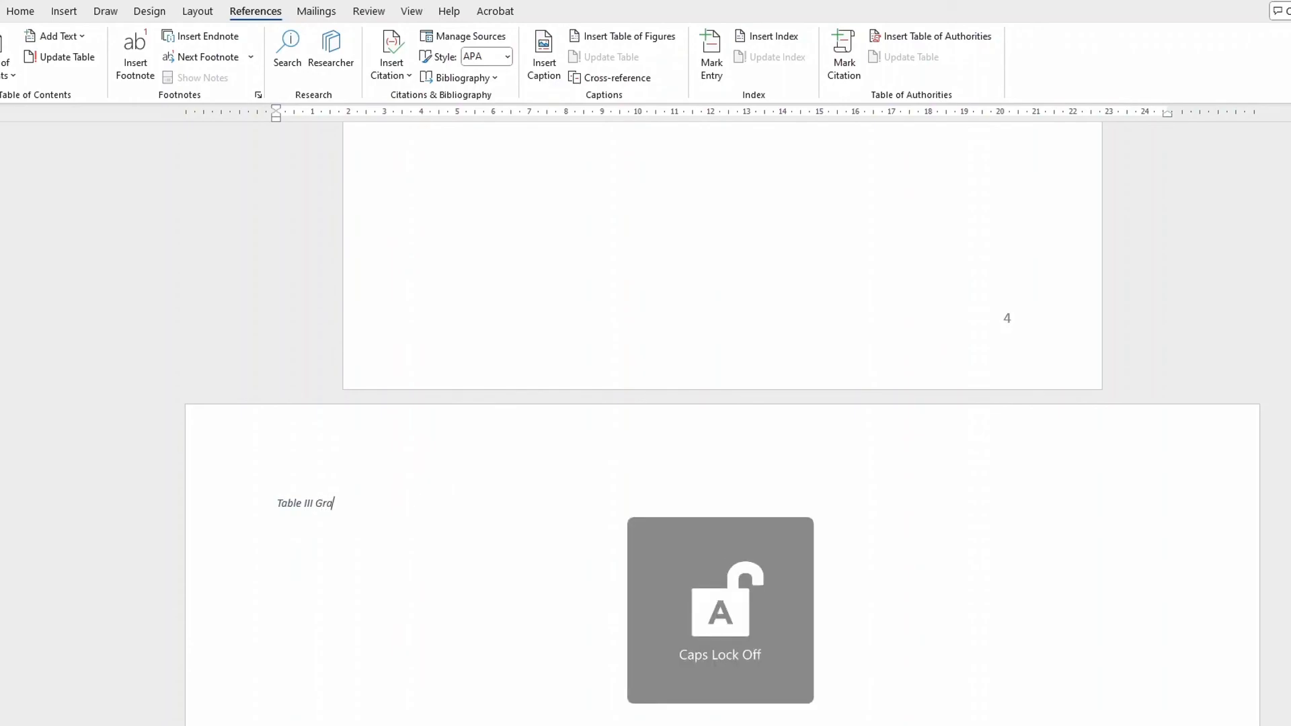
{"action": "type", "text": "des"}
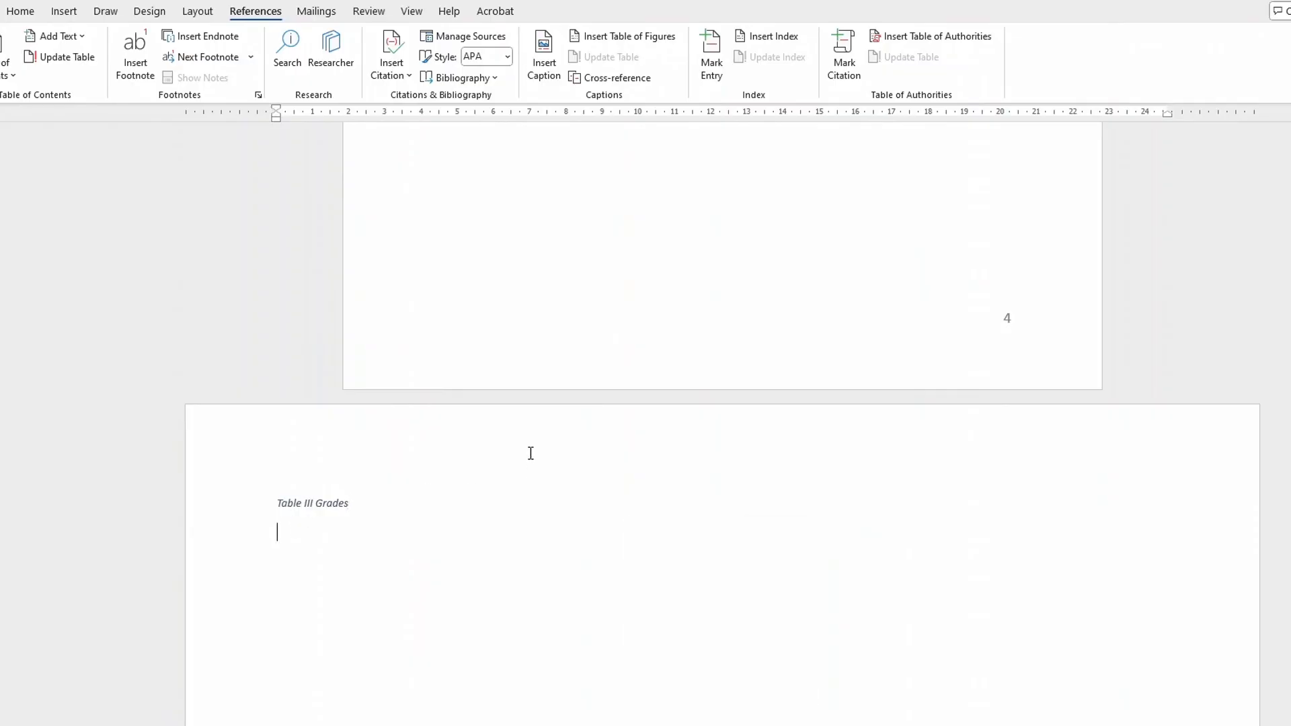
Insert a table with 10 columns and 8 rows below the Grades caption
{"action": "left_click", "coordinate": [64, 11]}
{"action": "left_click", "coordinate": [101, 54]}
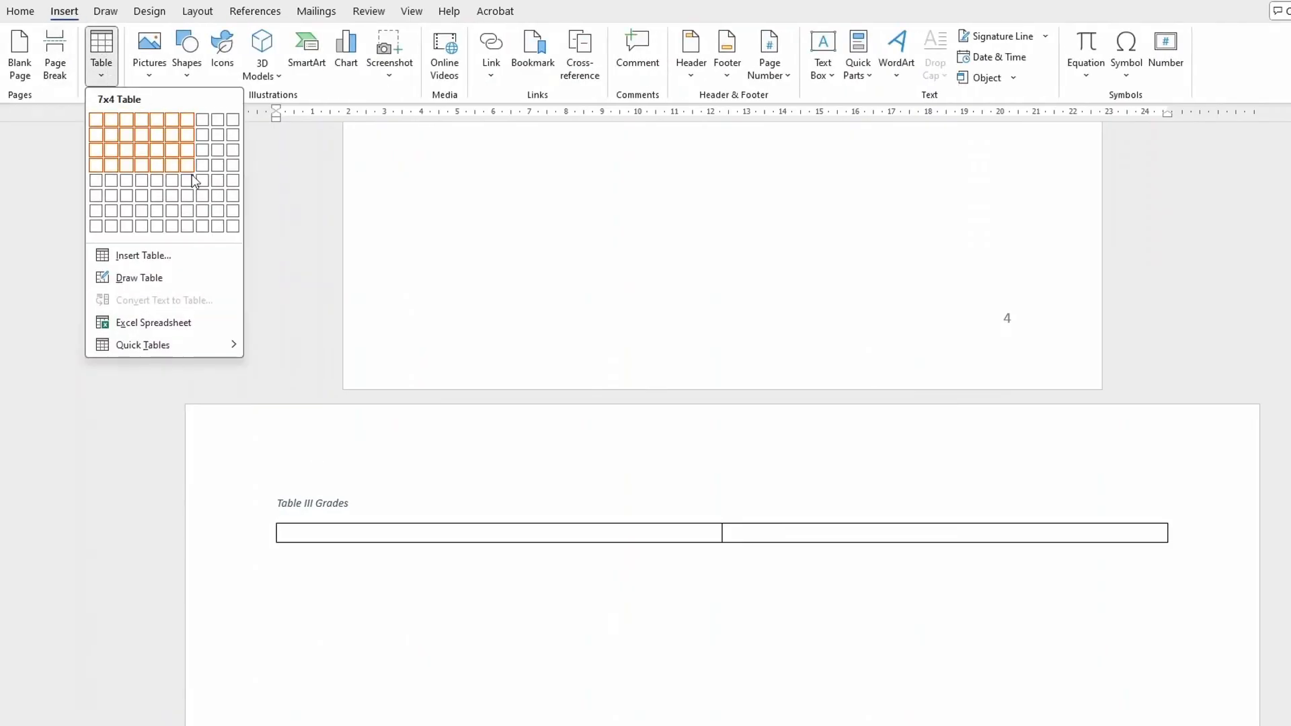
{"action": "left_click", "coordinate": [232, 222]}
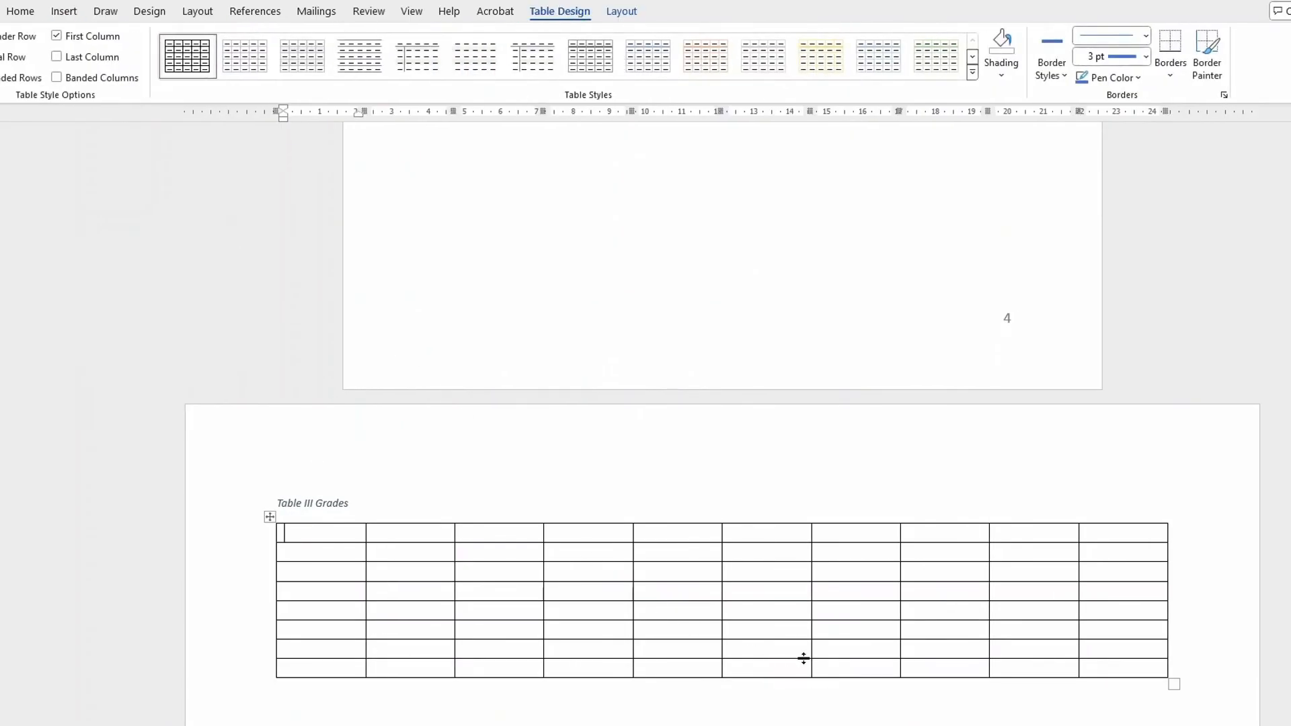
Update the entire list of tables so that it includes the caption of the new Grades table
{"action": "scroll", "coordinate": [831, 485], "scroll_direction": "up", "scroll_amount": 5}
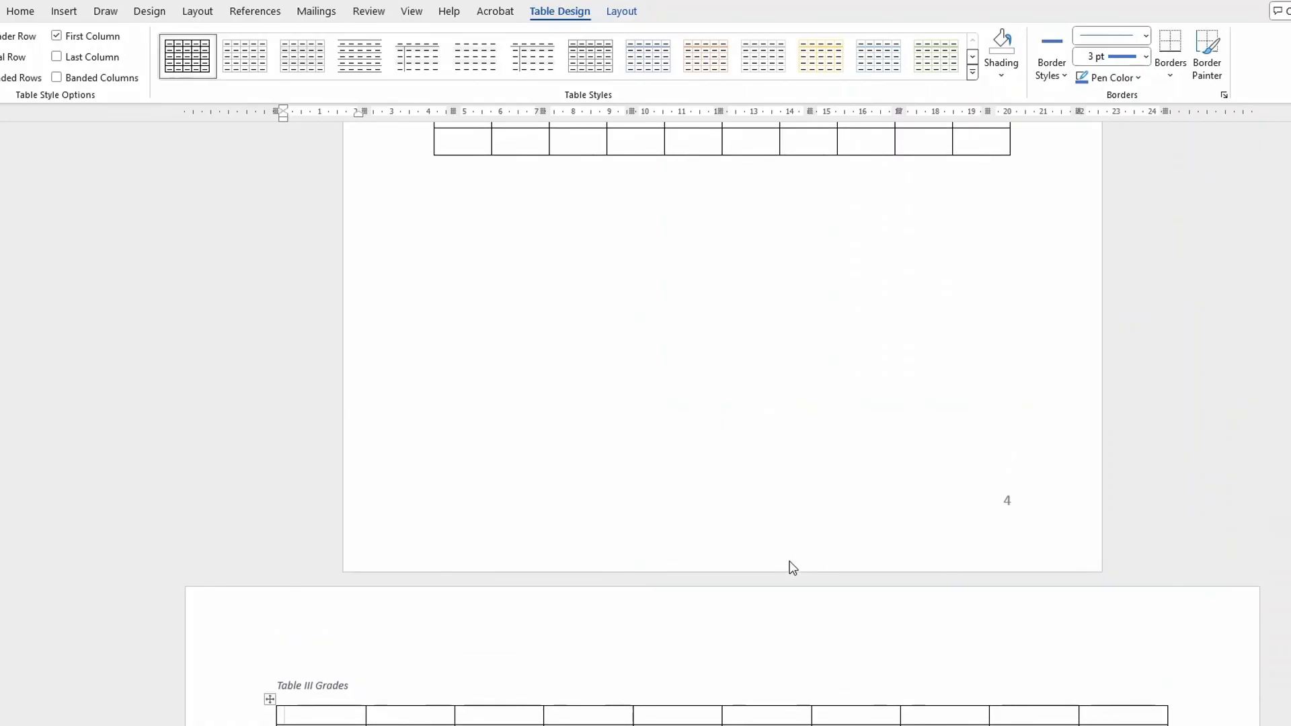
{"action": "scroll", "coordinate": [790, 548], "scroll_direction": "up", "scroll_amount": 10}
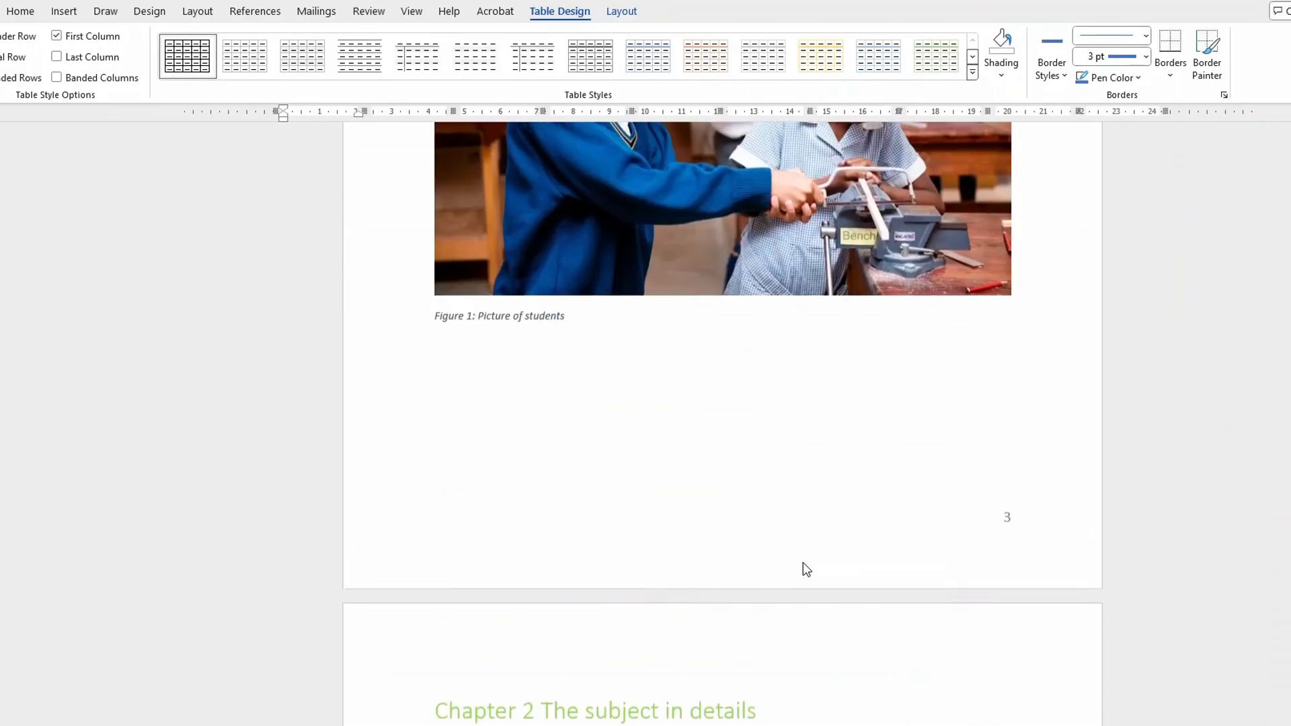
{"action": "scroll", "coordinate": [804, 563], "scroll_direction": "up", "scroll_amount": 15}
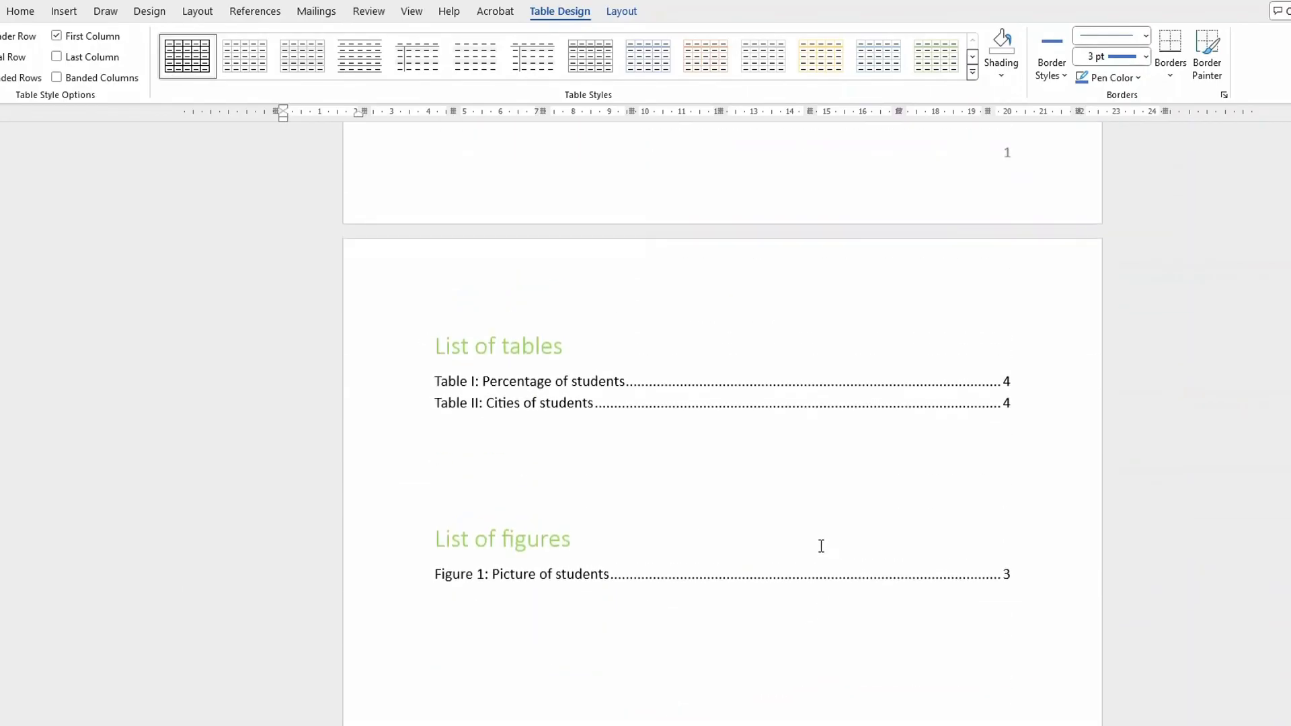
{"action": "scroll", "coordinate": [820, 543], "scroll_direction": "down", "scroll_amount": 5}
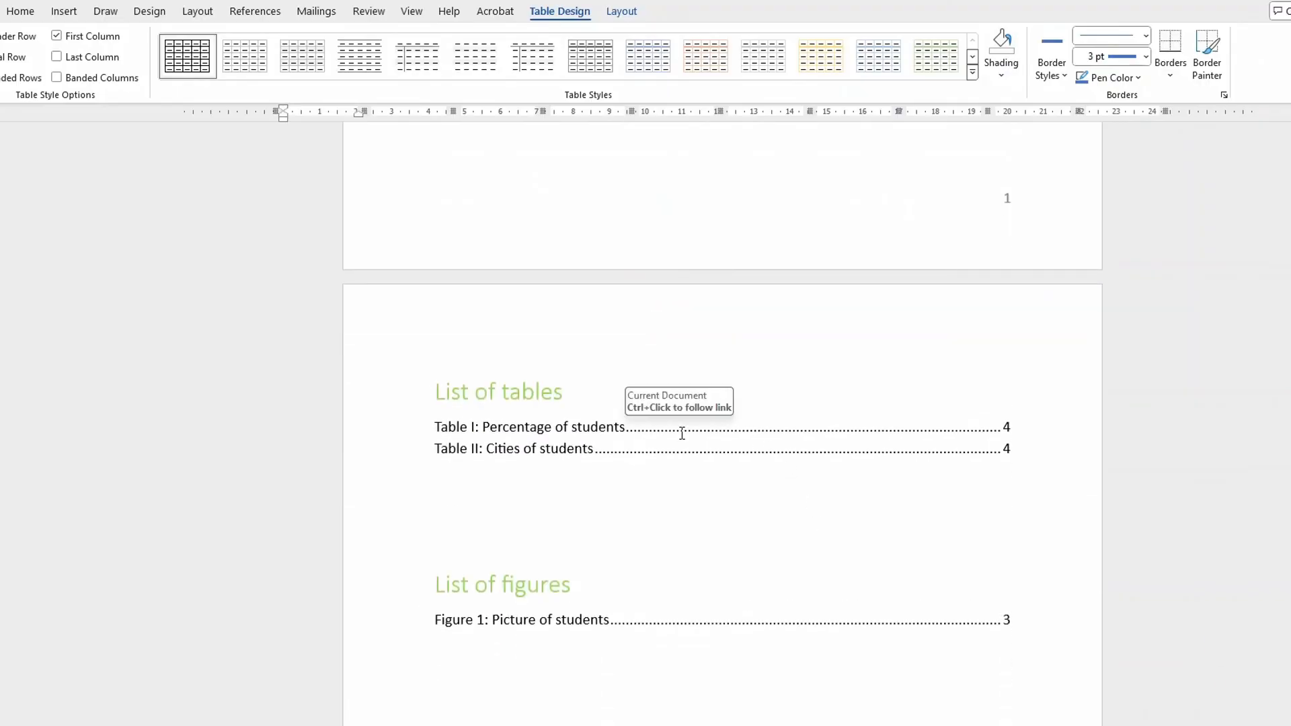
{"action": "left_click", "coordinate": [762, 433]}
{"action": "right_click", "coordinate": [771, 438]}
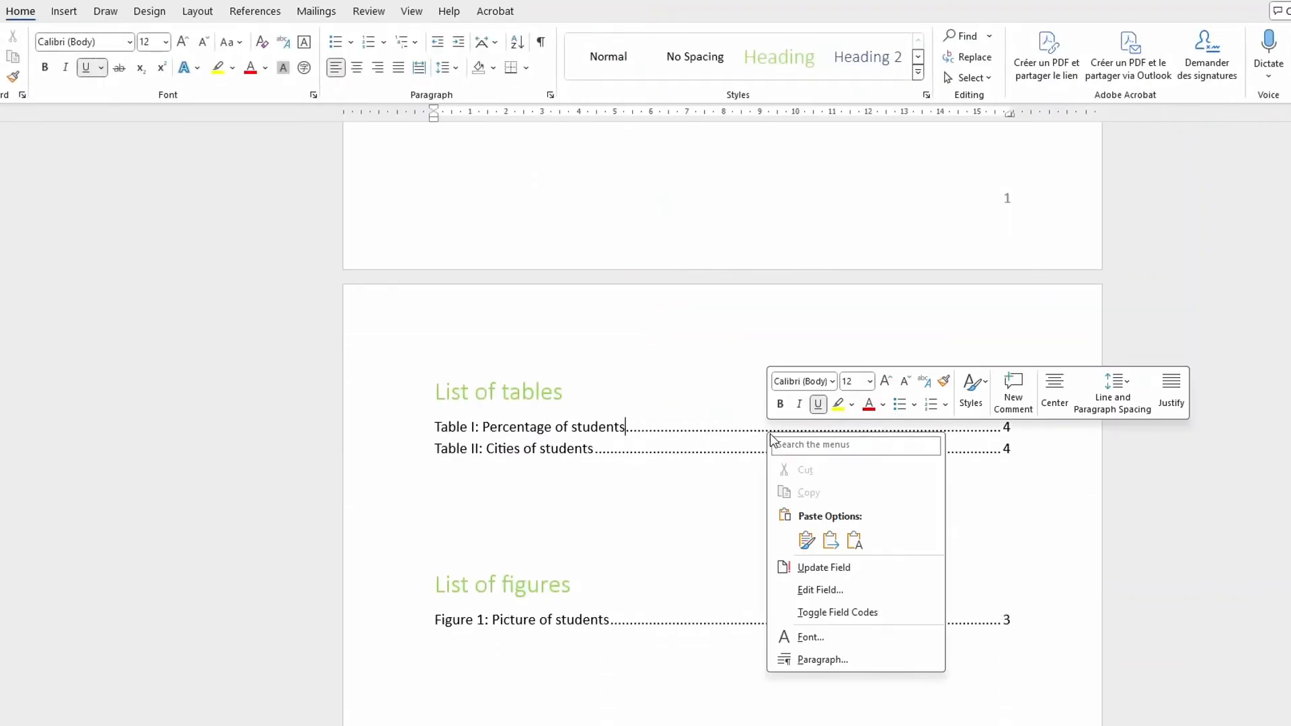
{"action": "left_click", "coordinate": [814, 568]}
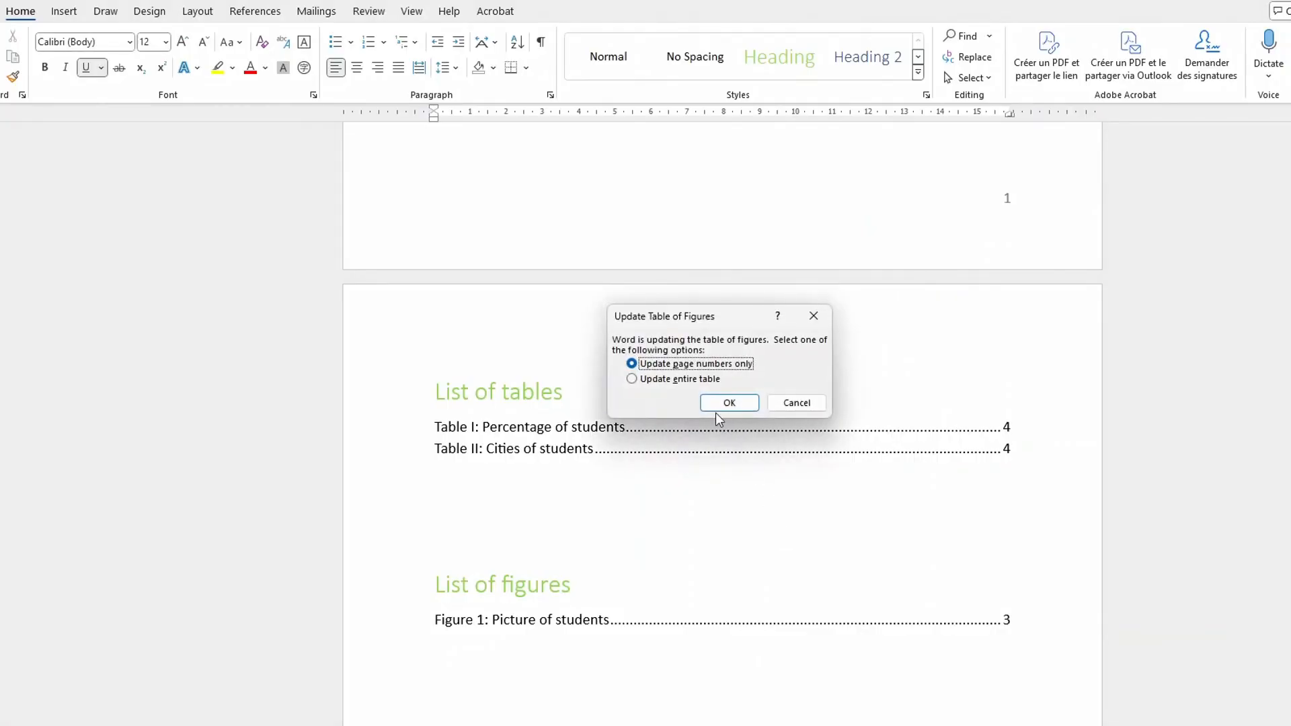
{"action": "left_click", "coordinate": [652, 379]}
{"action": "left_click", "coordinate": [730, 402]}
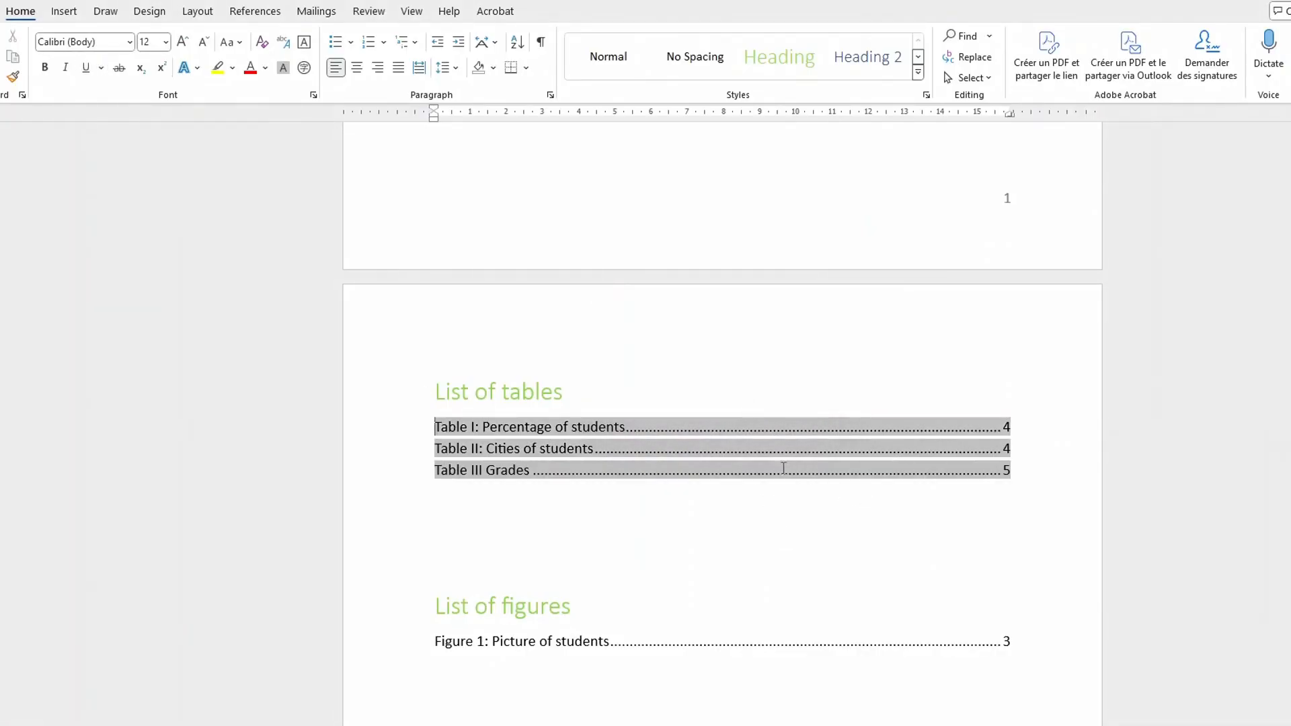
{"action": "left_click", "coordinate": [834, 482]}
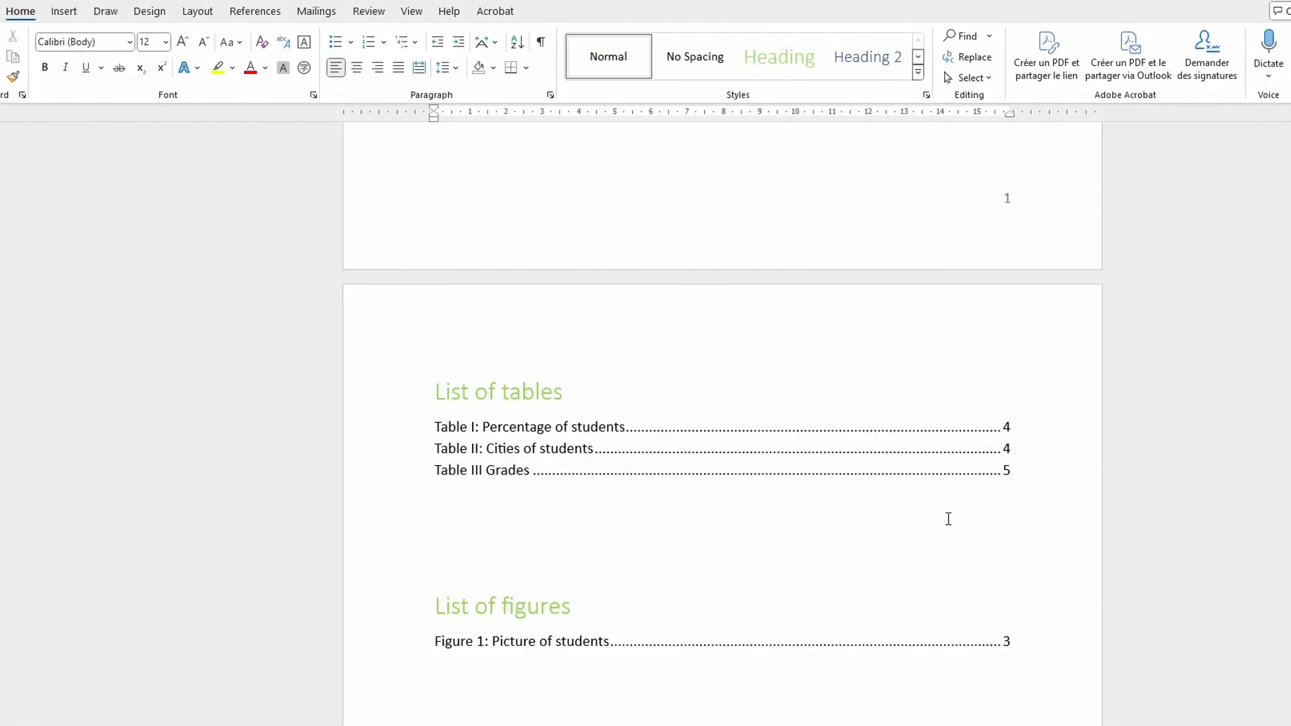
Update the entire table of contents, entries and page numbers included, and go back to the cover page
{"action": "scroll", "coordinate": [949, 518], "scroll_direction": "up", "scroll_amount": 15}
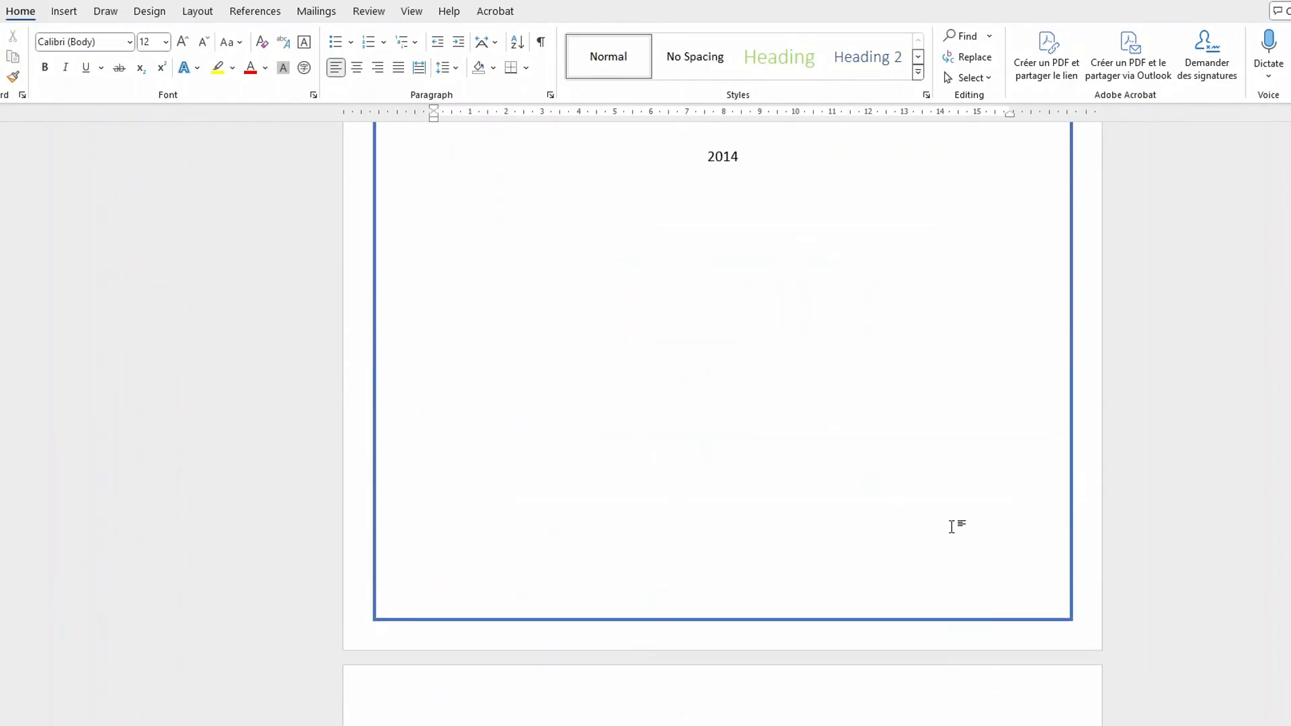
{"action": "scroll", "coordinate": [915, 501], "scroll_direction": "down", "scroll_amount": 8}
{"action": "left_click", "coordinate": [744, 442]}
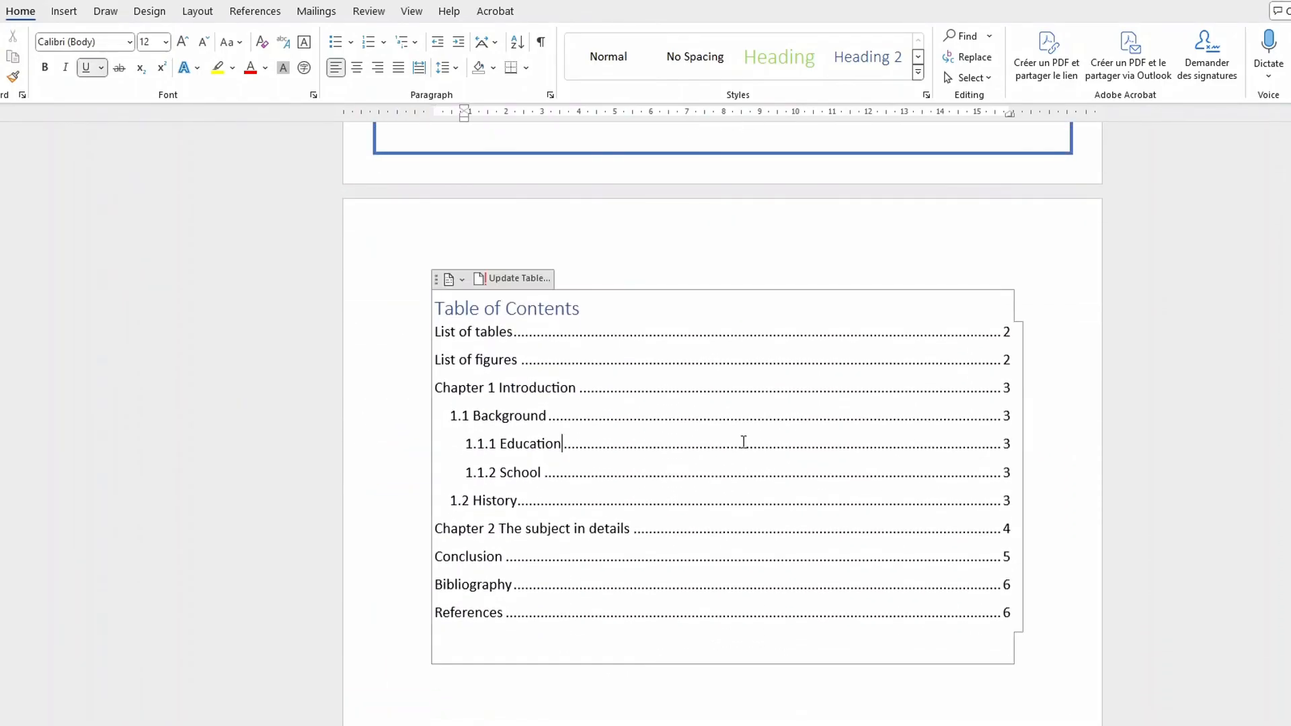
{"action": "right_click", "coordinate": [744, 442]}
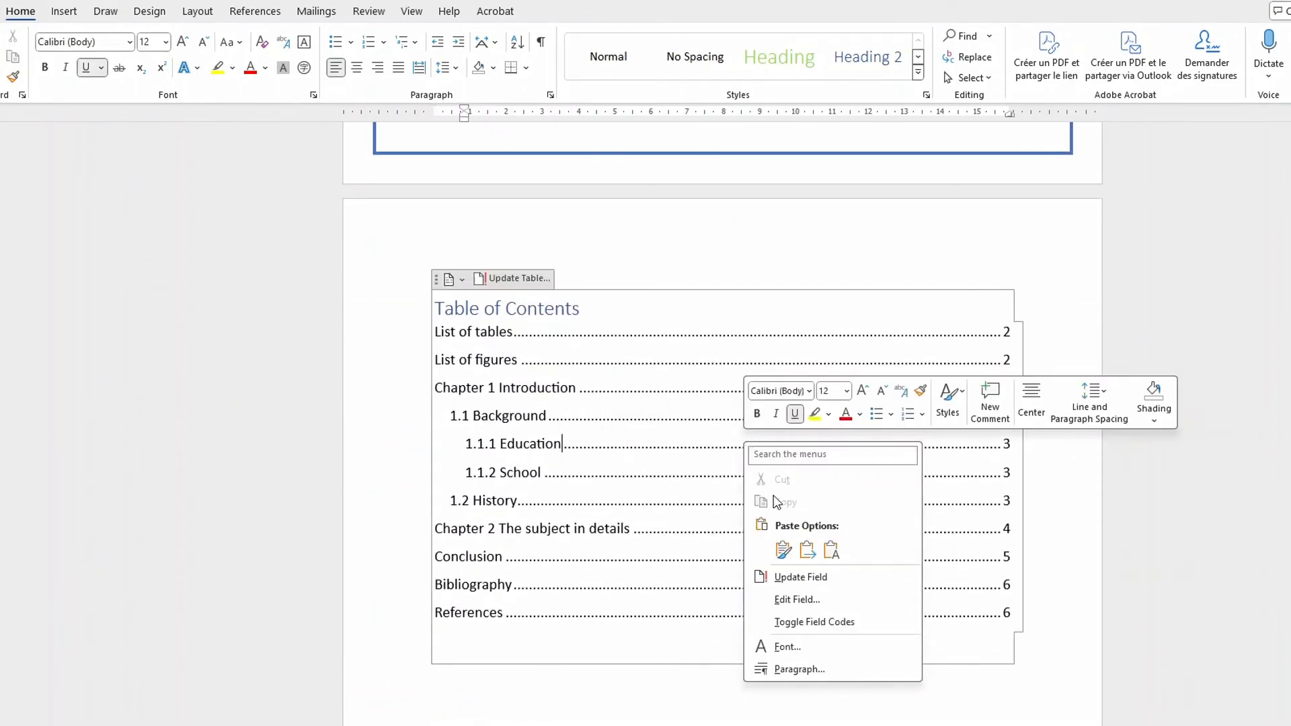
{"action": "left_click", "coordinate": [785, 577]}
{"action": "left_click", "coordinate": [680, 379]}
{"action": "left_click", "coordinate": [721, 402]}
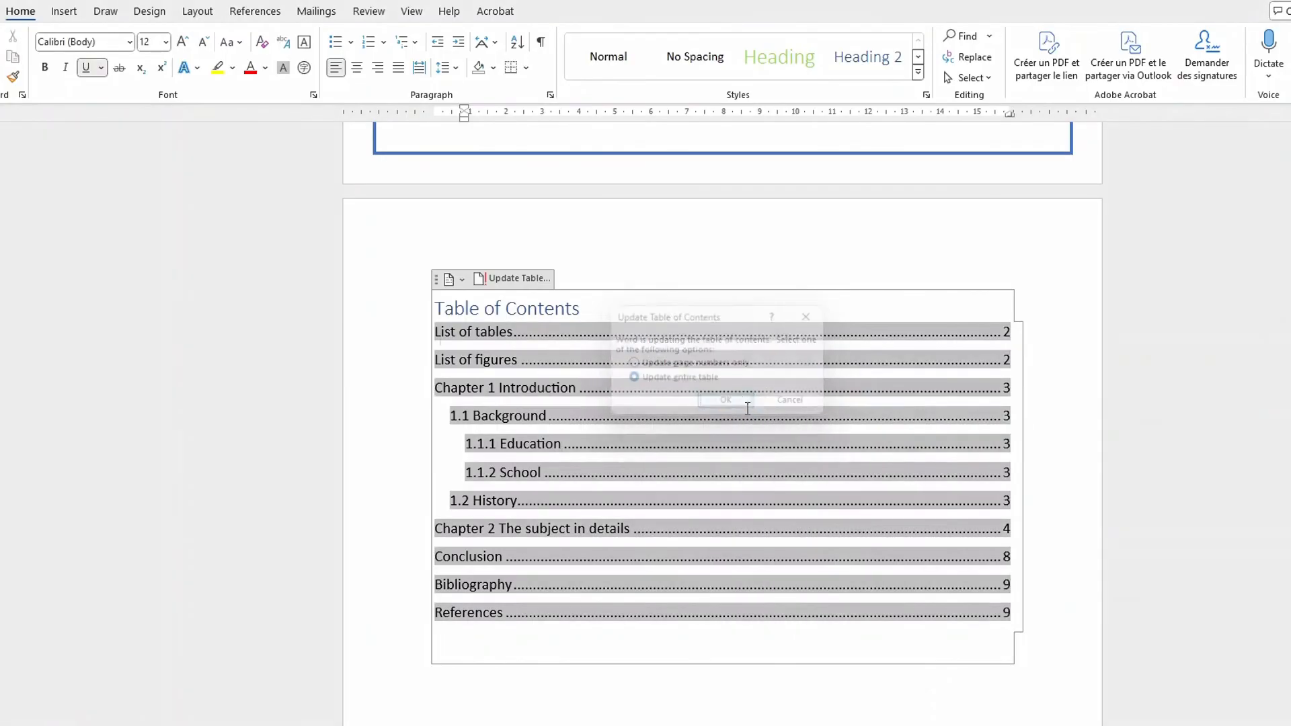
{"action": "scroll", "coordinate": [891, 435], "scroll_direction": "up", "scroll_amount": 8}
{"action": "scroll", "coordinate": [893, 430], "scroll_direction": "up", "scroll_amount": 5}
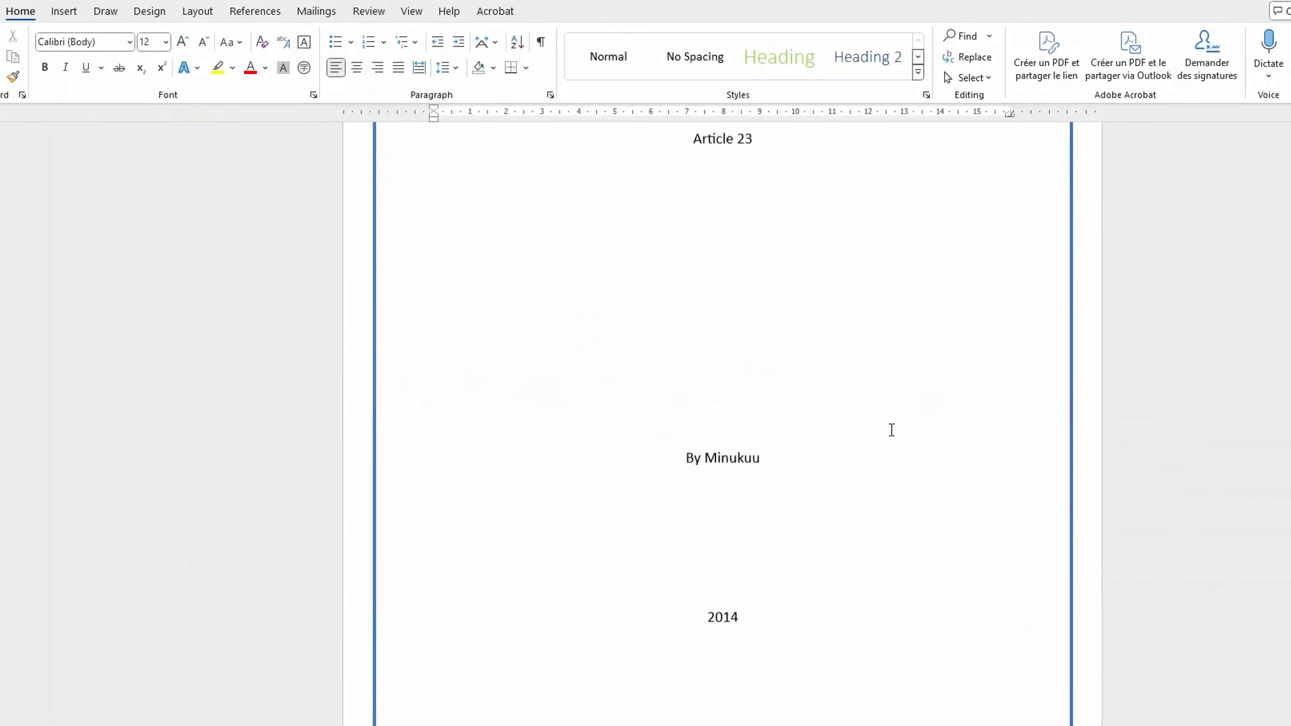